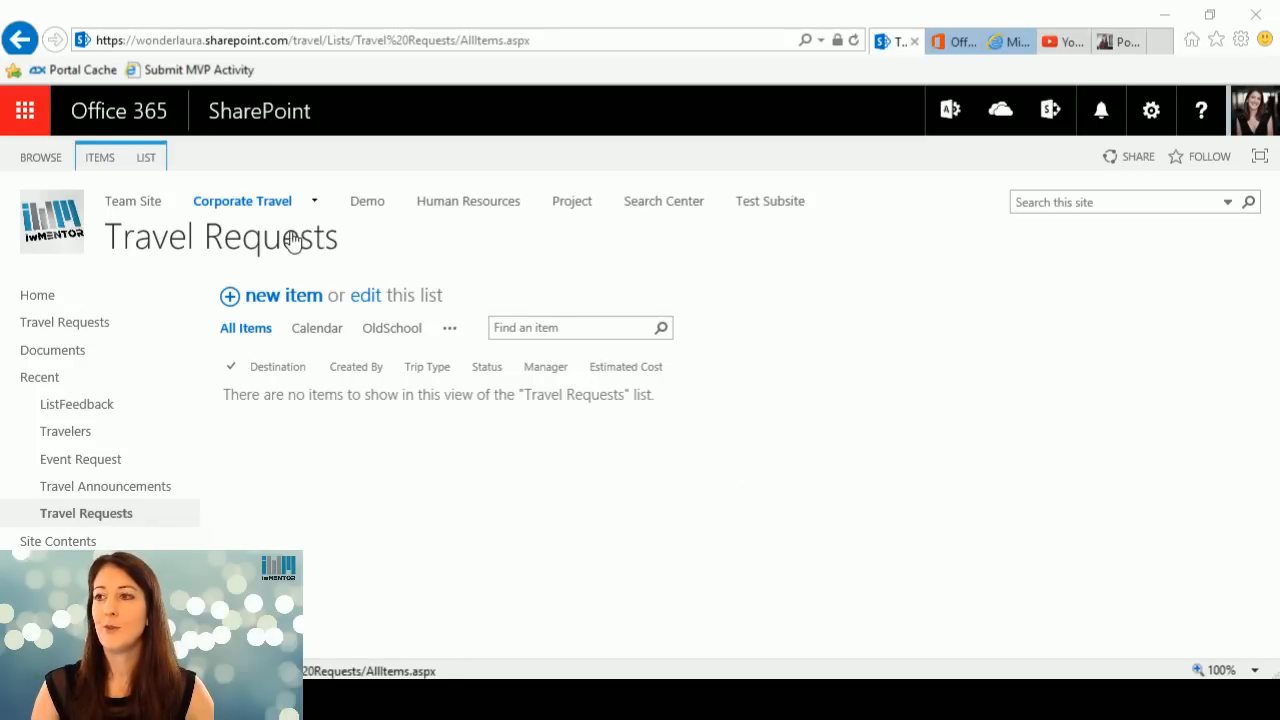
Set the Travel Requests list's experience to the default set by the administrator in its advanced settings.
{"action": "left_click", "coordinate": [152, 157]}
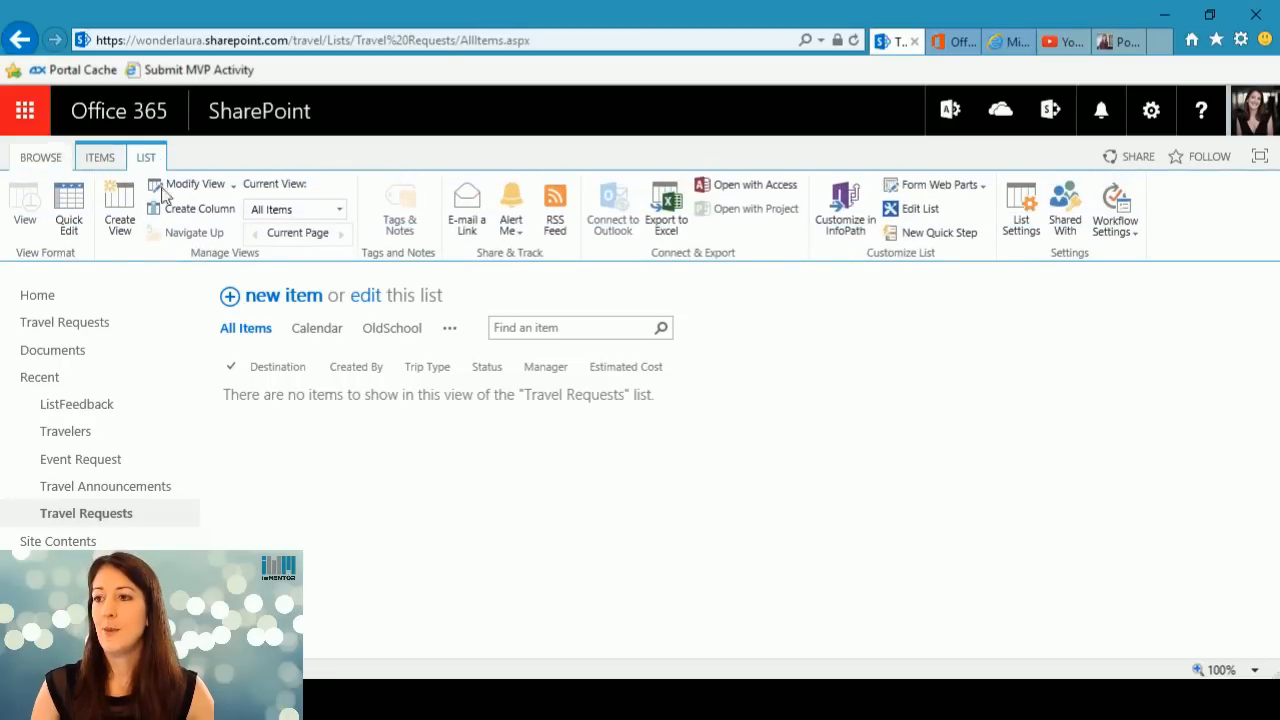
{"action": "left_click", "coordinate": [1026, 214]}
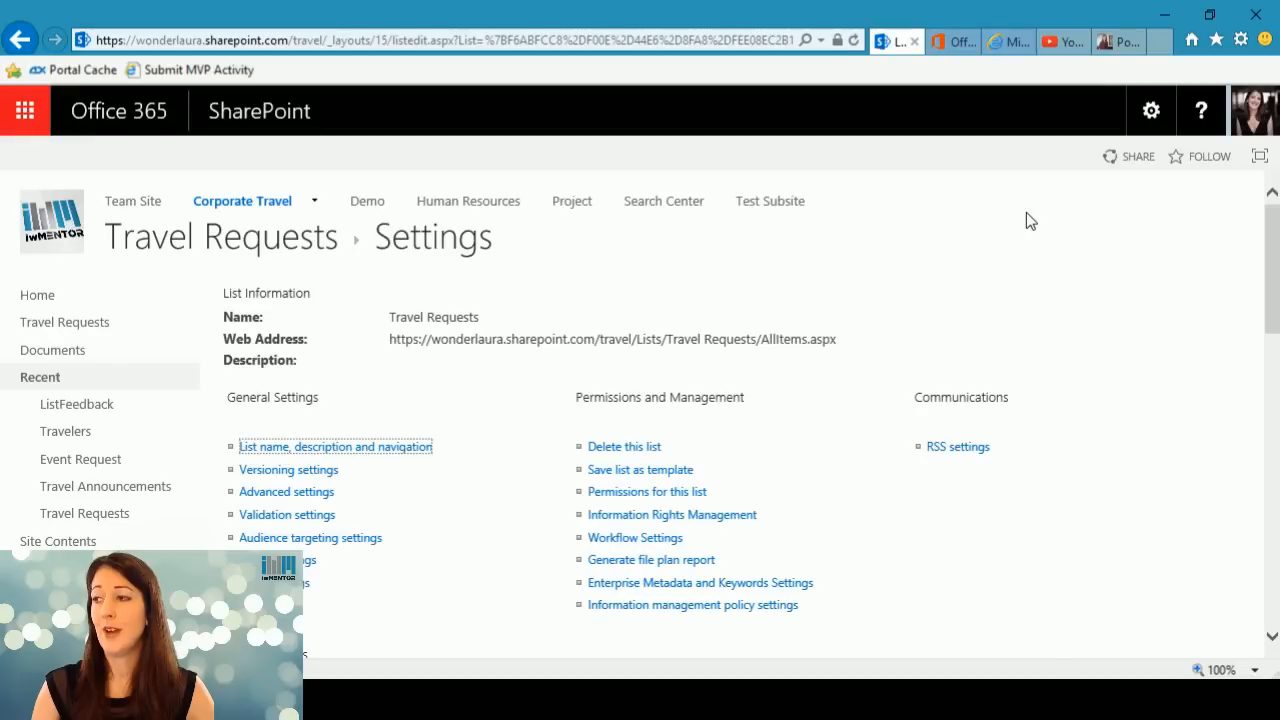
{"action": "left_click", "coordinate": [287, 492]}
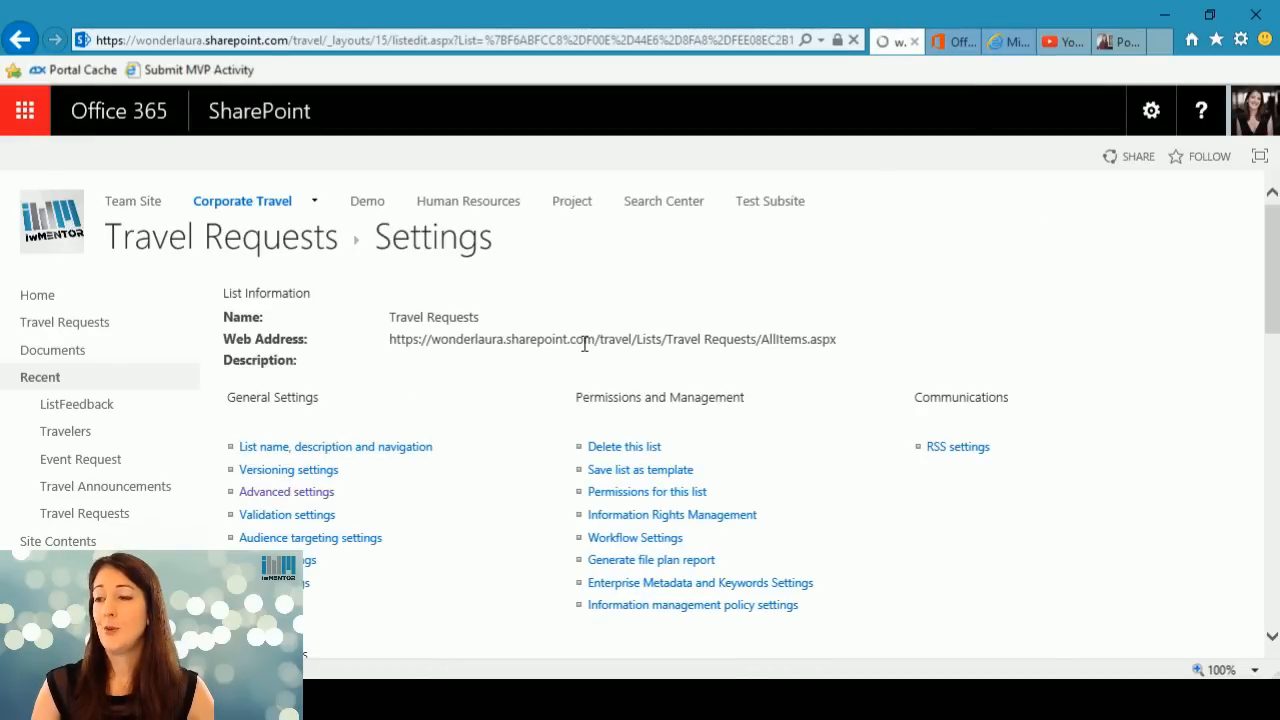
{"action": "scroll", "coordinate": [586, 351], "scroll_direction": "down", "scroll_amount": 20}
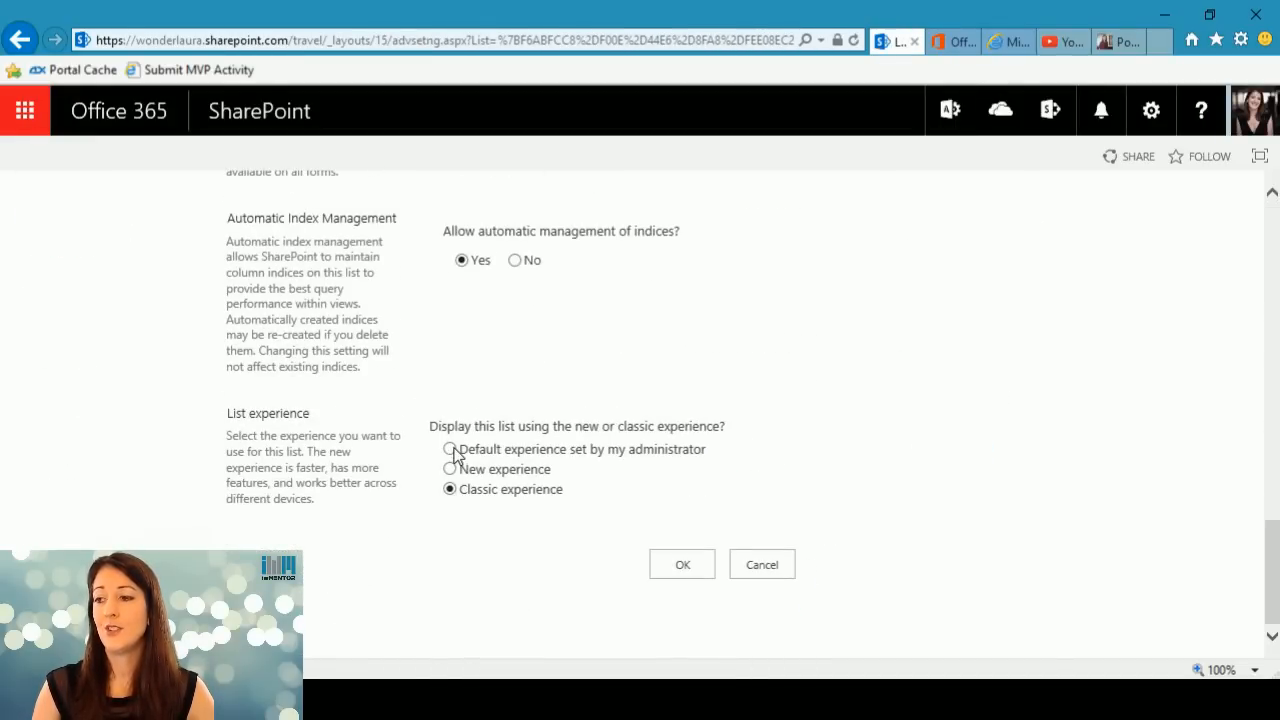
{"action": "left_click", "coordinate": [451, 450]}
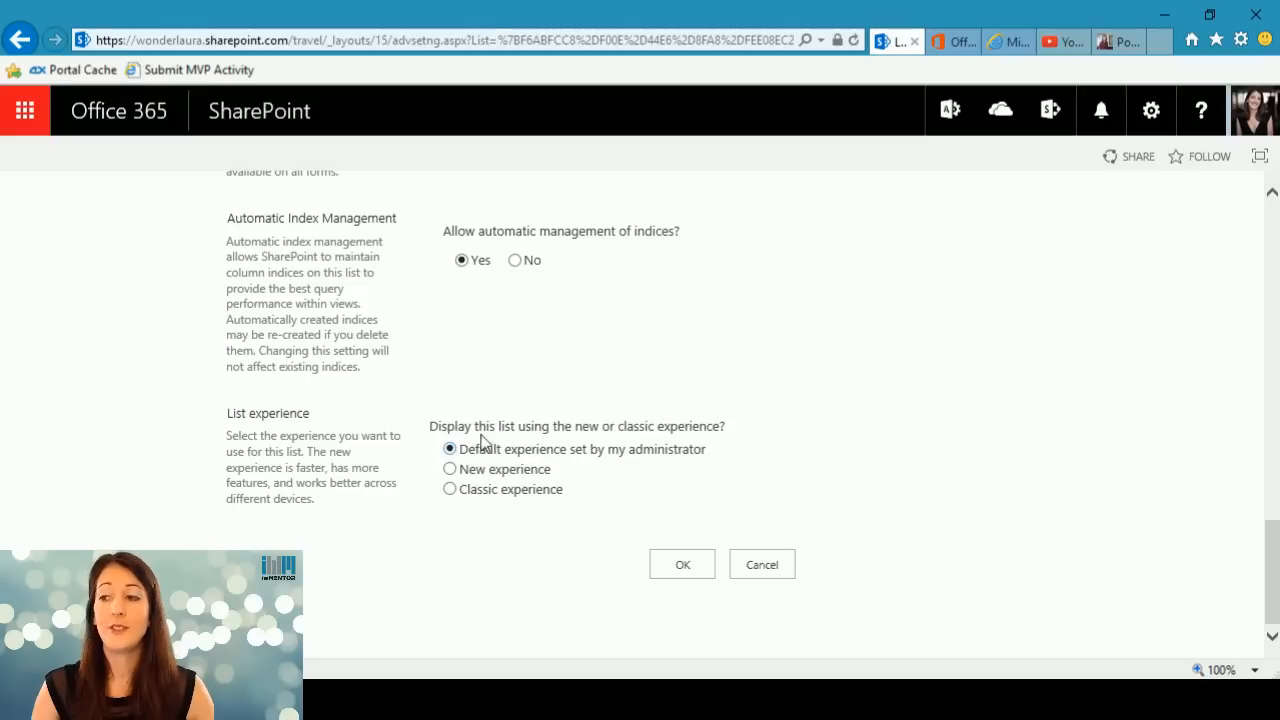
{"action": "left_click", "coordinate": [677, 573]}
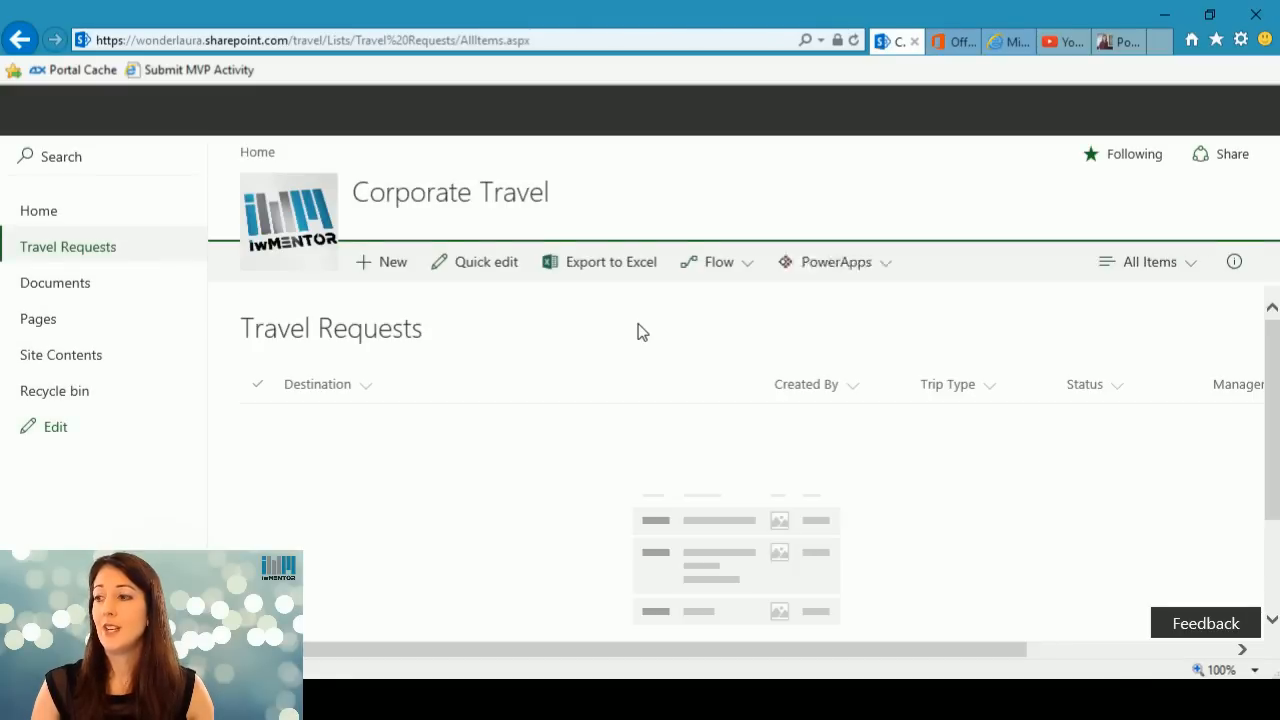
Create a PowerApps app named "Travel App" from the Travel Requests list.
{"action": "left_click", "coordinate": [748, 270]}
{"action": "left_click", "coordinate": [795, 266]}
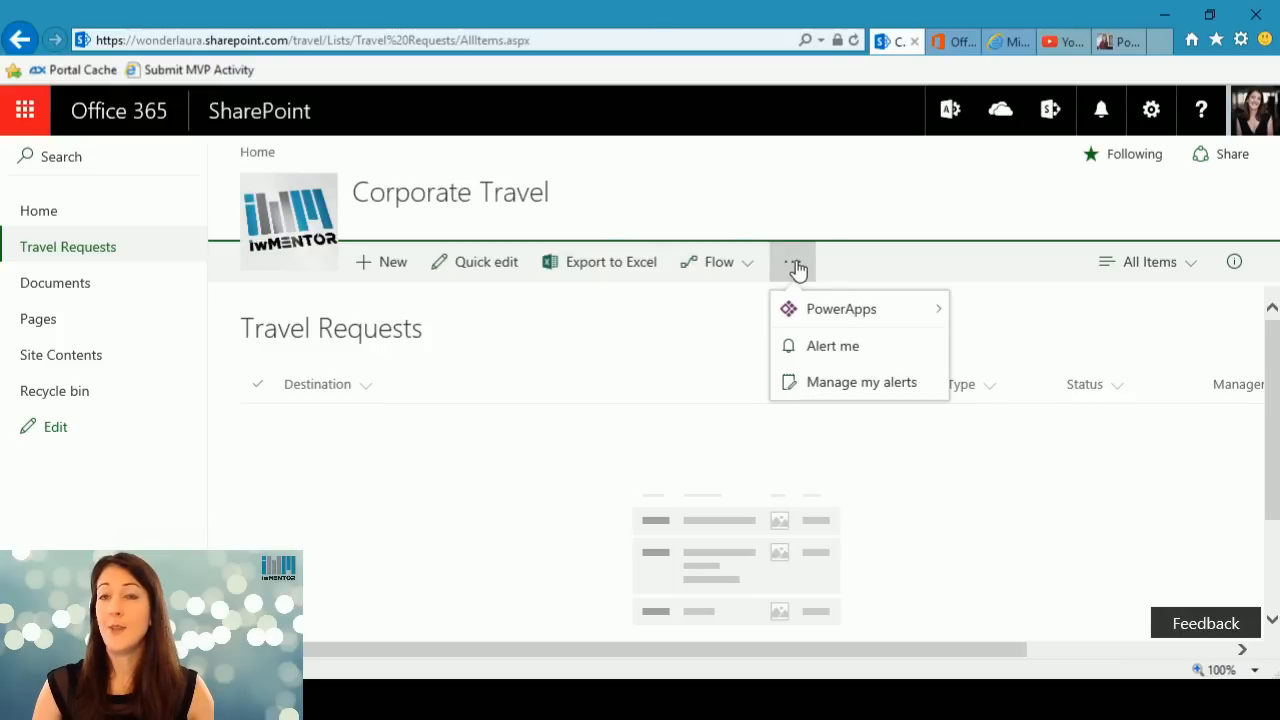
{"action": "left_click", "coordinate": [795, 266]}
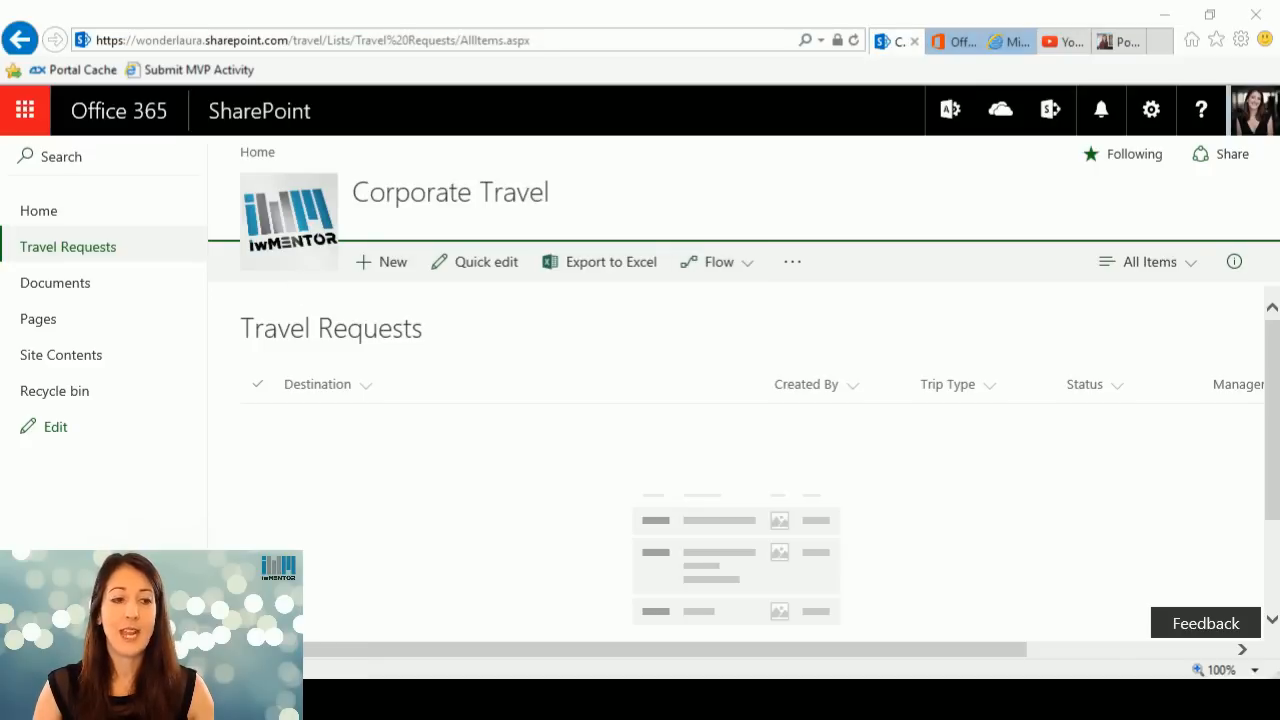
{"action": "left_click", "coordinate": [793, 268]}
{"action": "left_click", "coordinate": [793, 268]}
{"action": "mouse_move", "coordinate": [836, 316]}
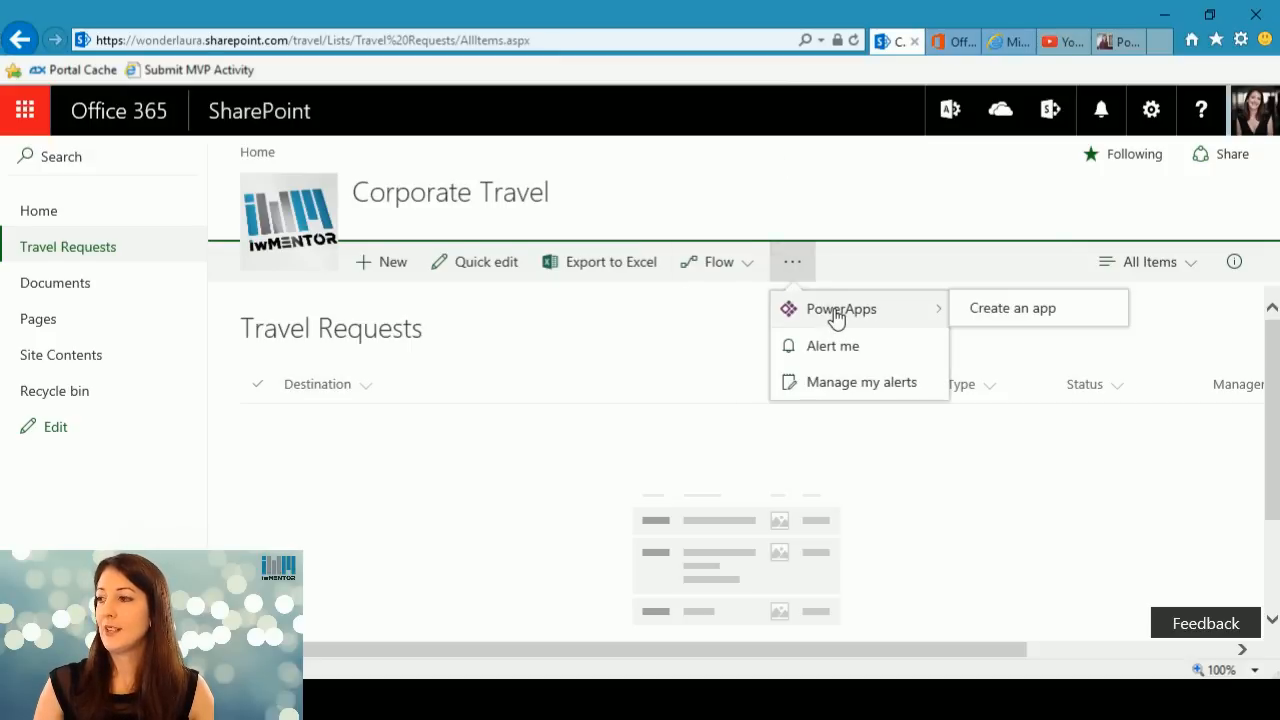
{"action": "left_click", "coordinate": [1045, 310]}
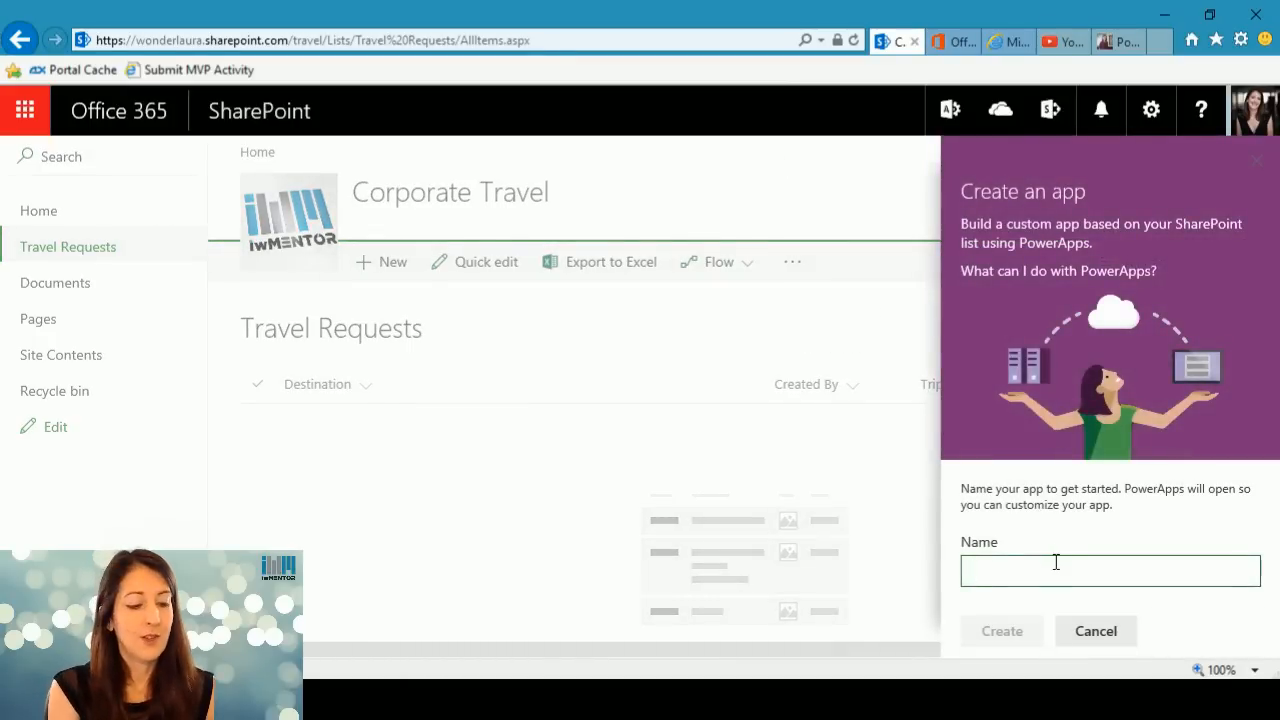
{"action": "type", "text": "Travel"}
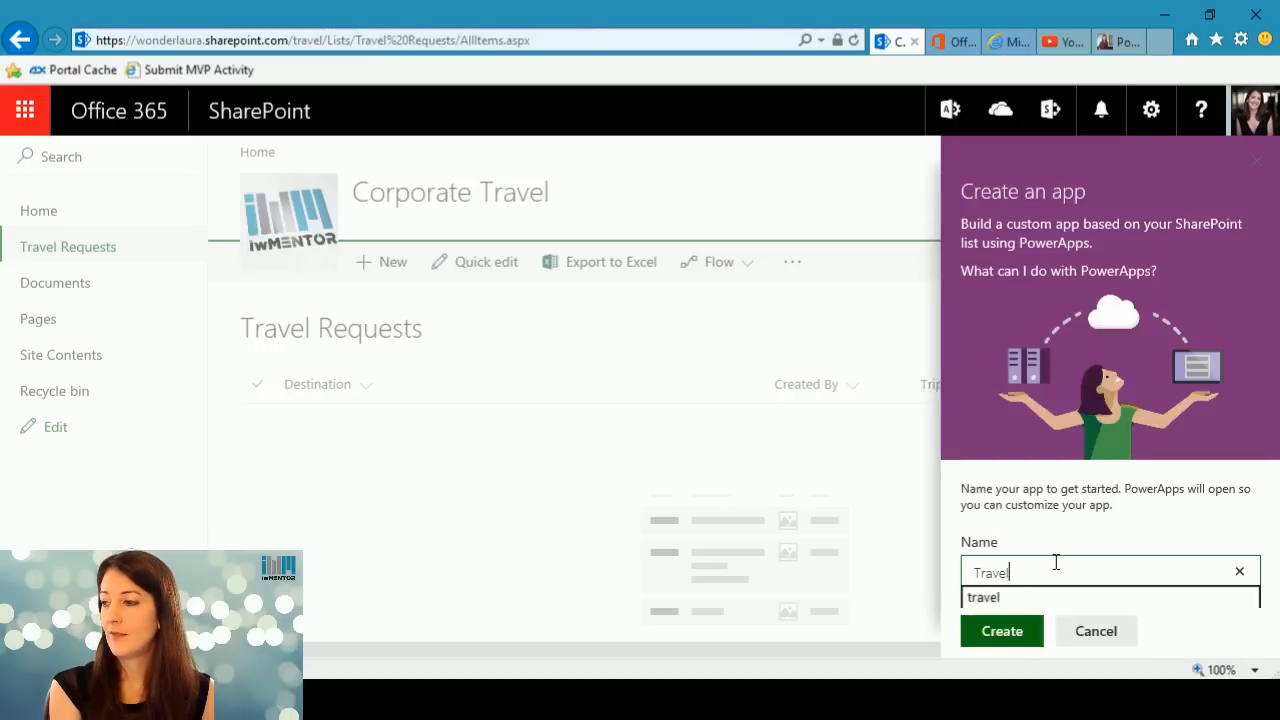
{"action": "type", "text": " App"}
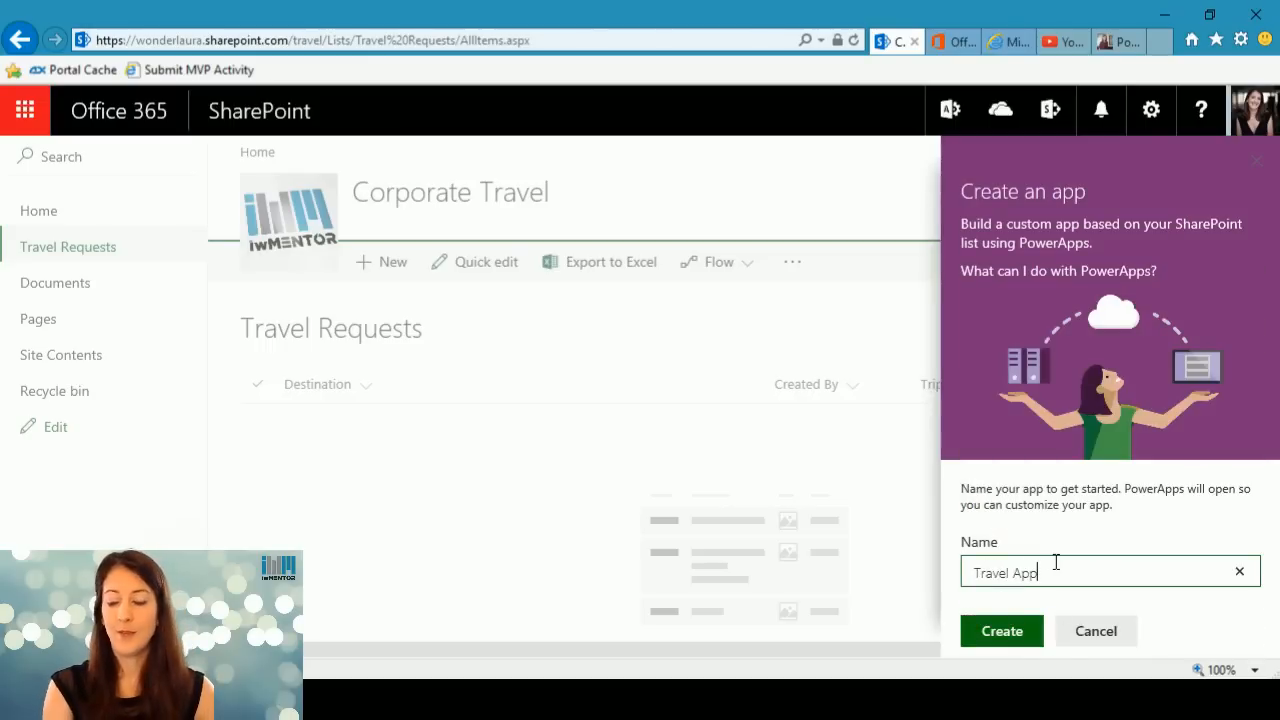
{"action": "left_click", "coordinate": [1008, 632]}
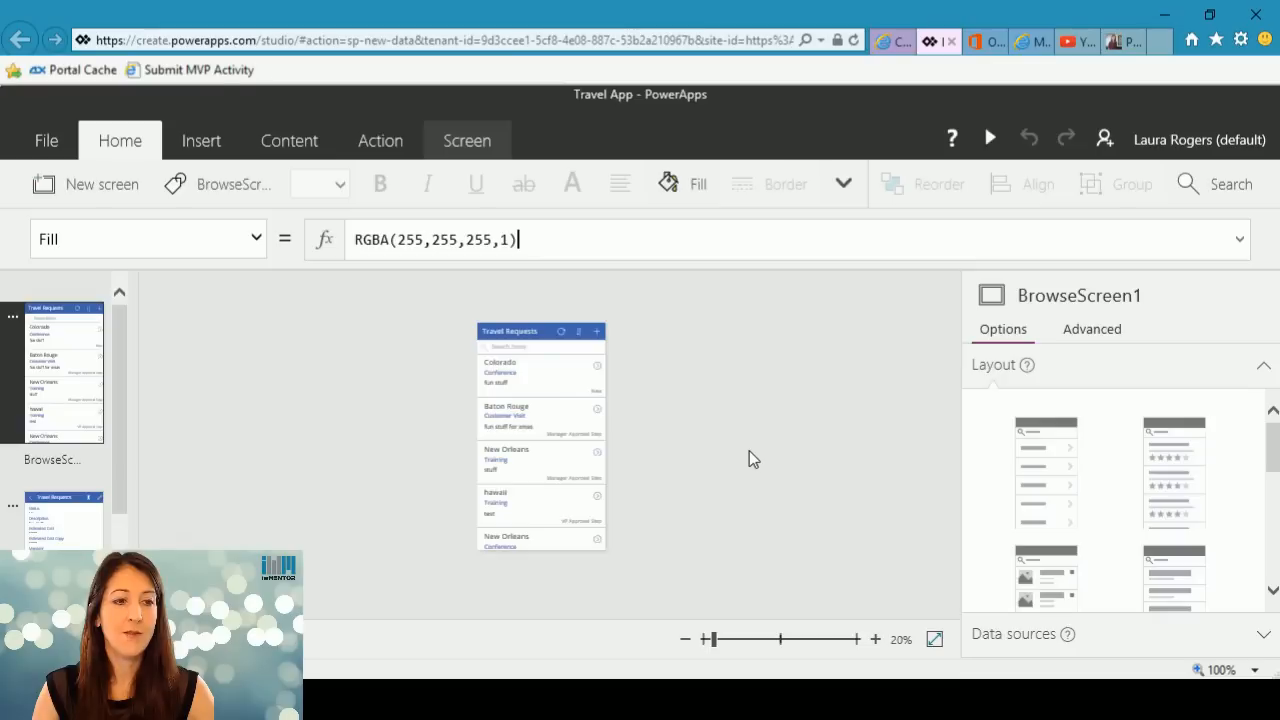
Preview the app and examine the Colorado request's detail screen and edit form, then return to the request list.
{"action": "left_click", "coordinate": [992, 139]}
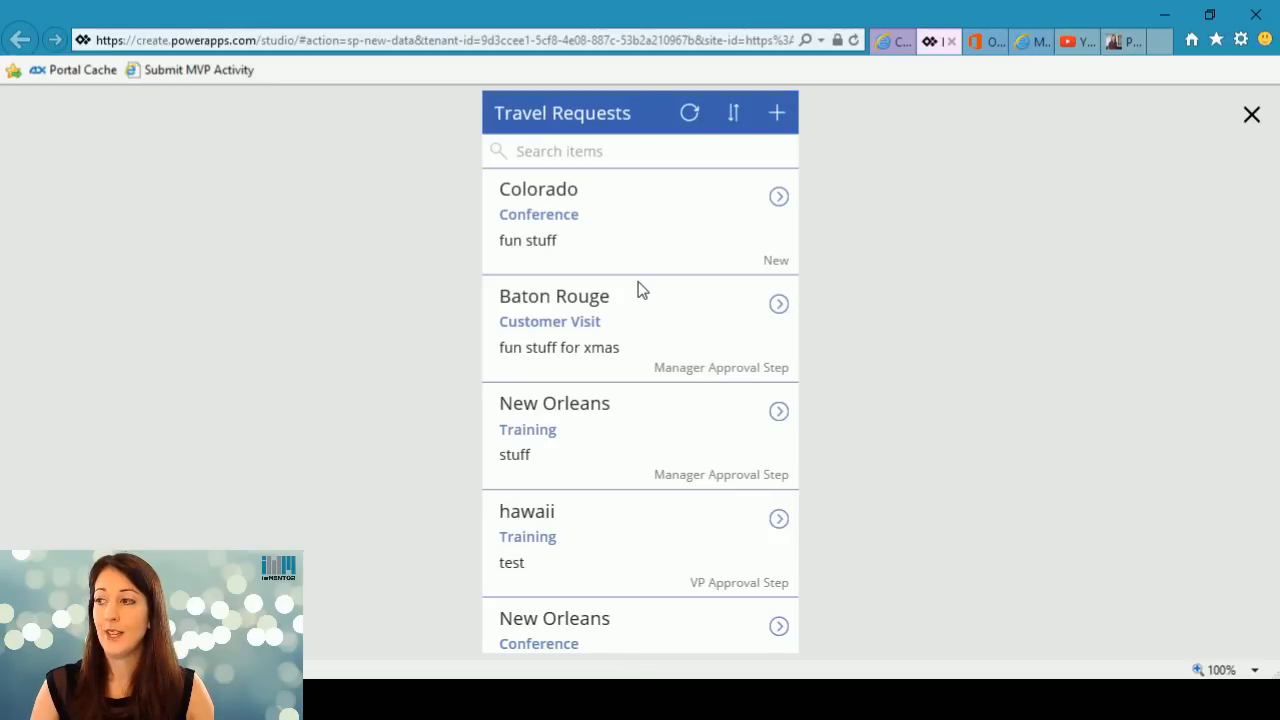
{"action": "left_click", "coordinate": [779, 197]}
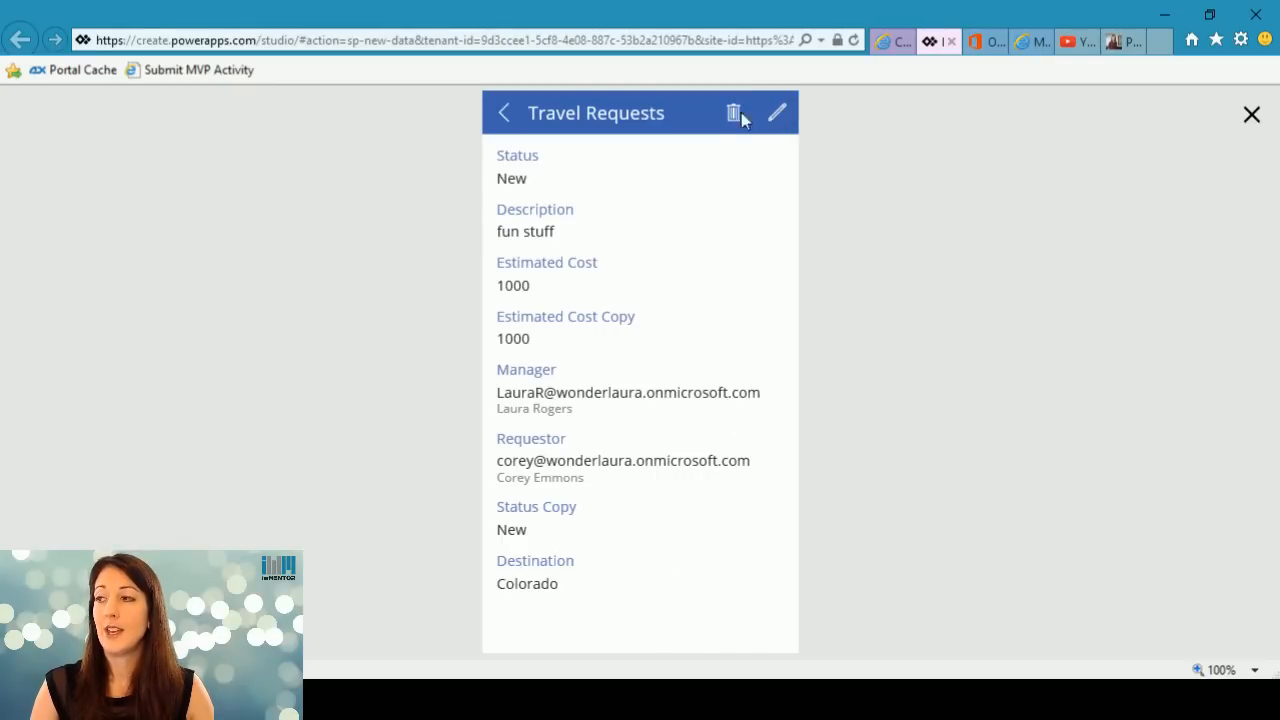
{"action": "left_click", "coordinate": [777, 114]}
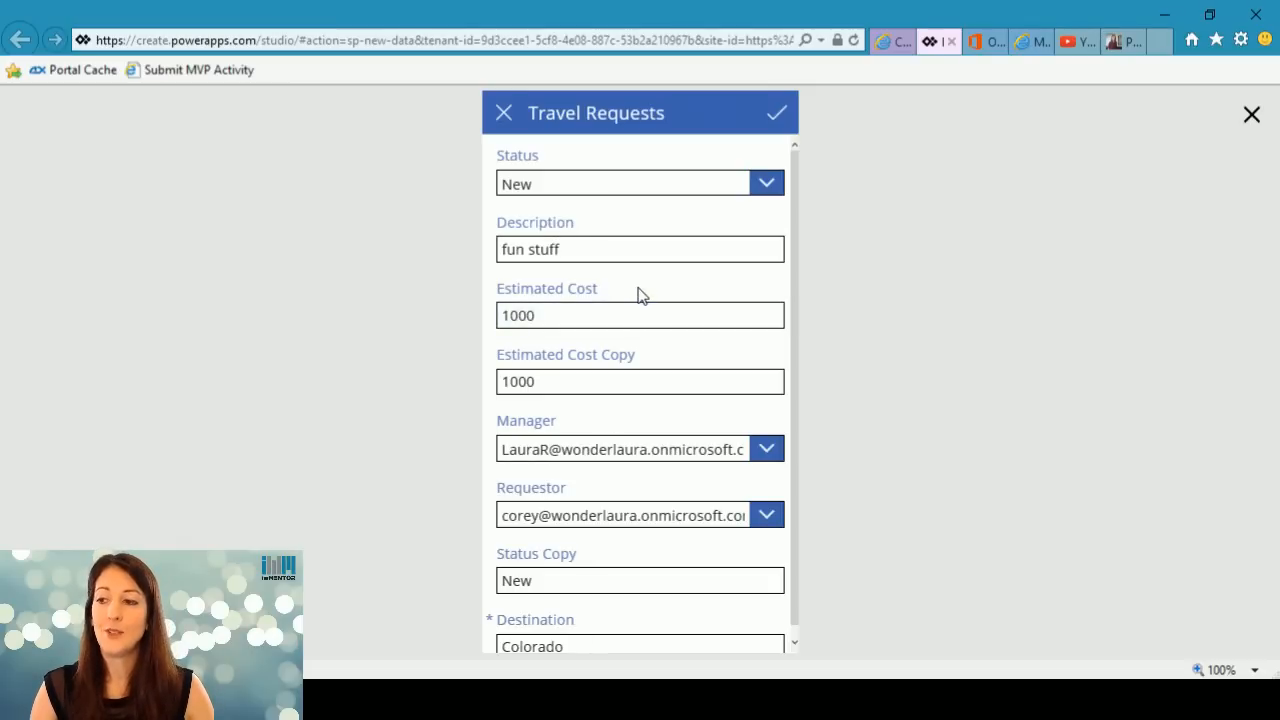
{"action": "scroll", "coordinate": [652, 518], "scroll_direction": "down", "scroll_amount": 1}
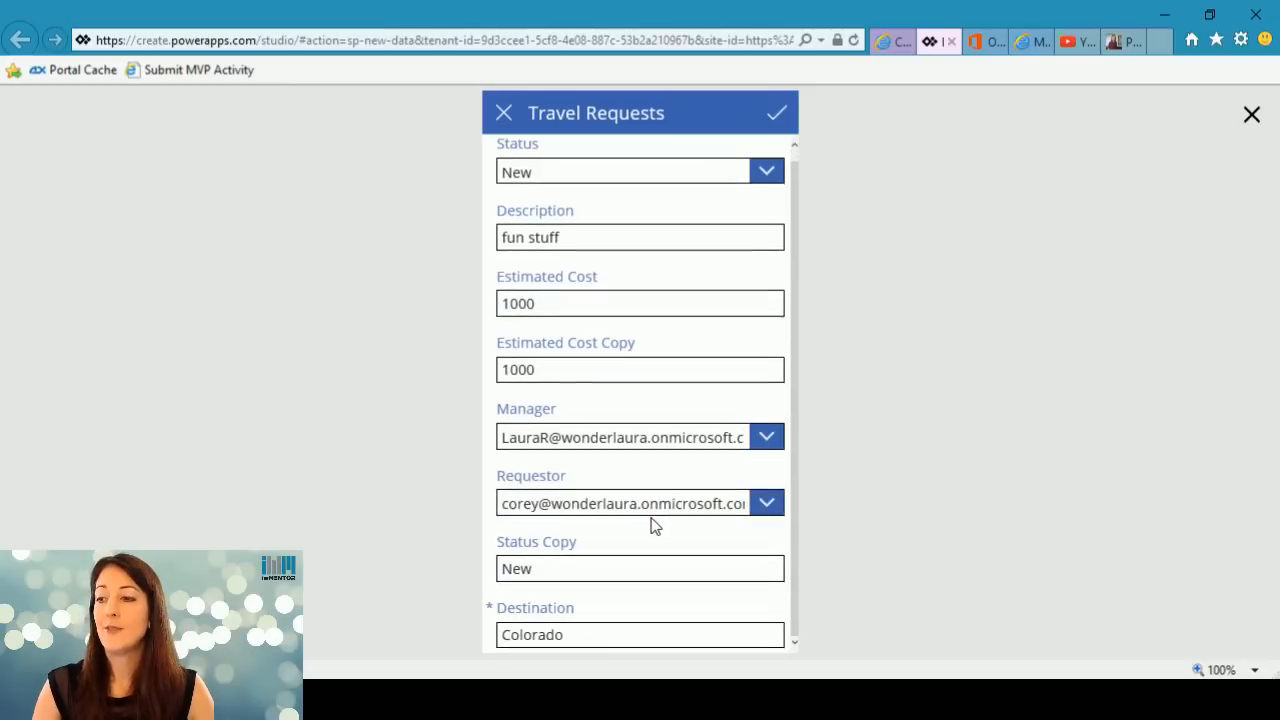
{"action": "scroll", "coordinate": [652, 520], "scroll_direction": "up", "scroll_amount": 1}
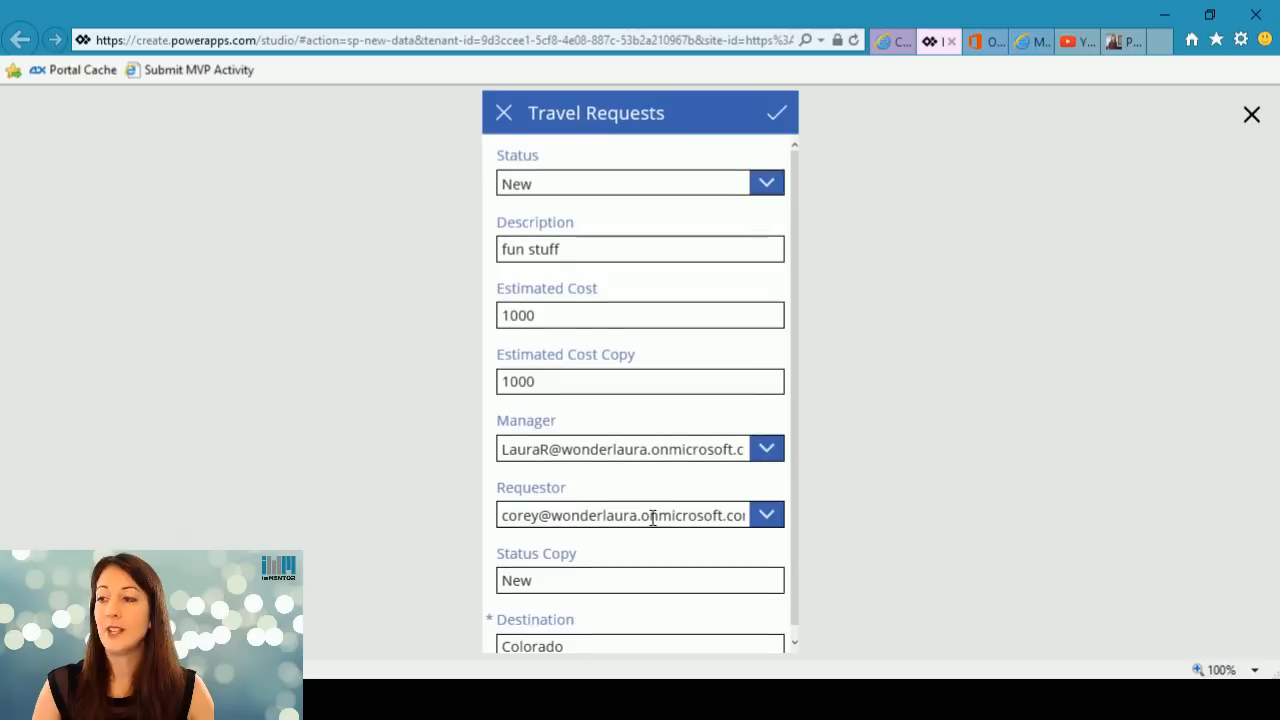
{"action": "left_click", "coordinate": [516, 113]}
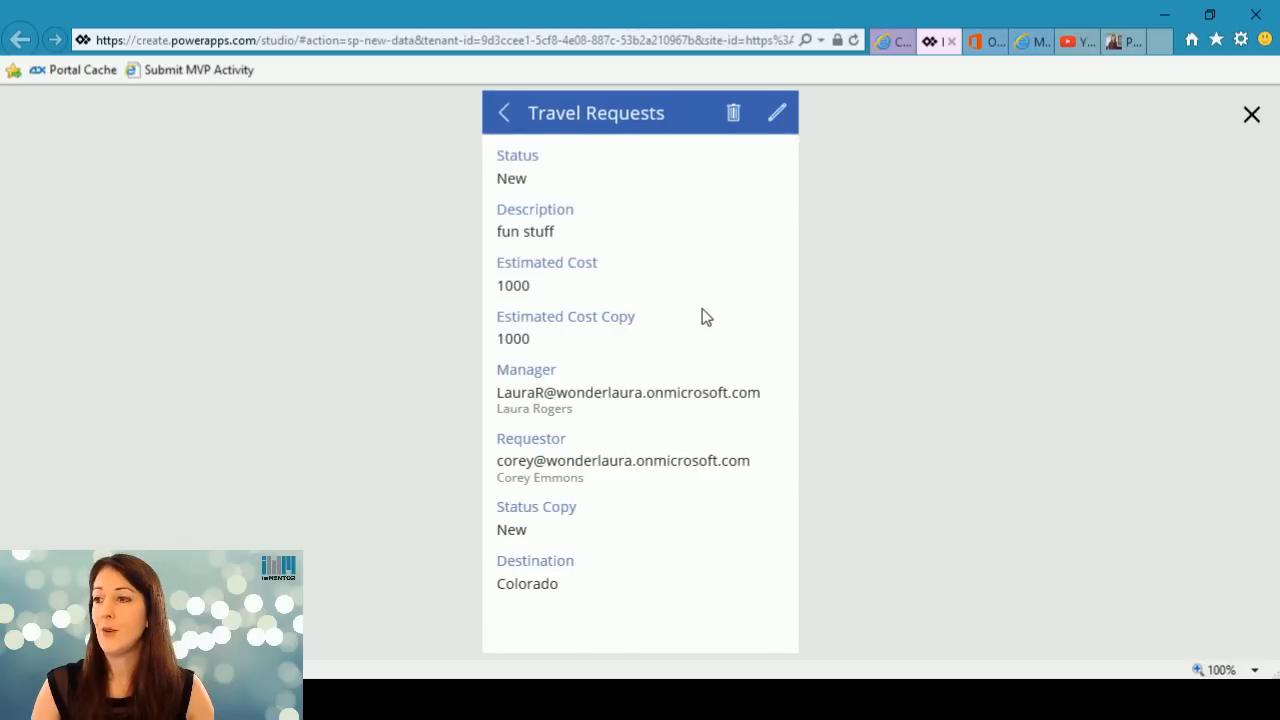
{"action": "left_click", "coordinate": [505, 116]}
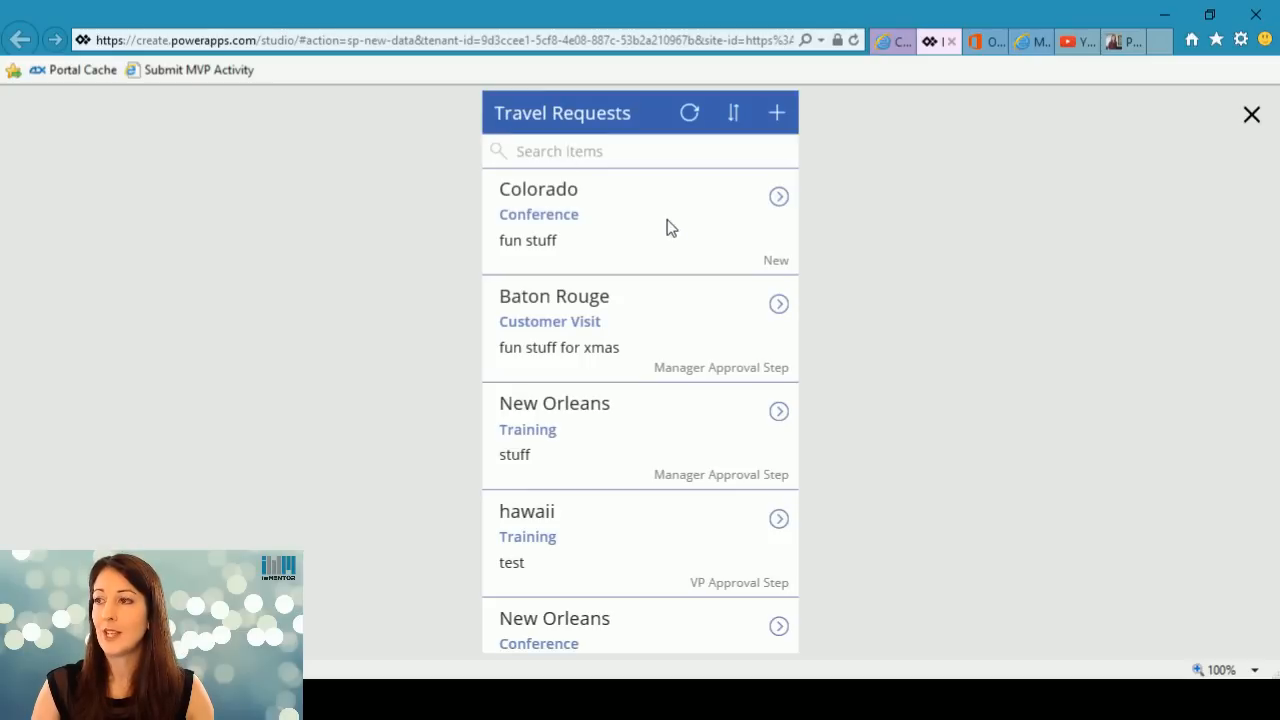
Search the travel requests for "hawaii", then clear the search.
{"action": "left_click", "coordinate": [625, 149]}
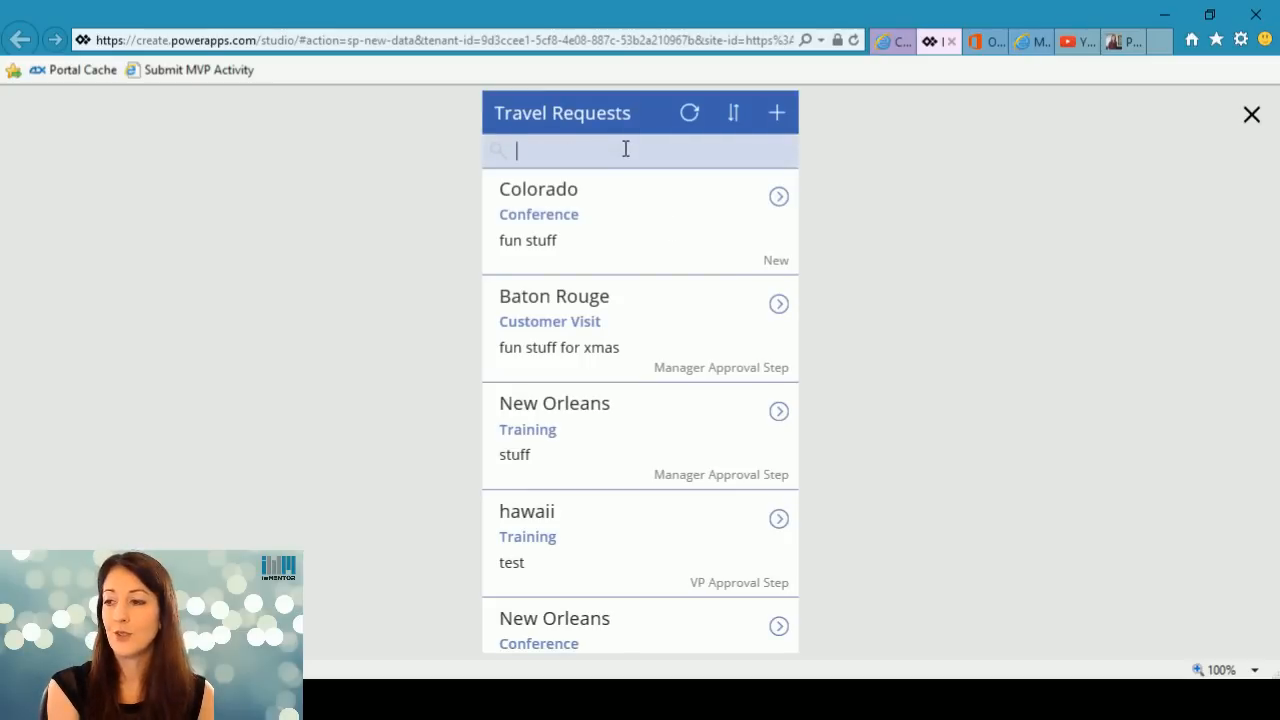
{"action": "type", "text": "hawaii"}
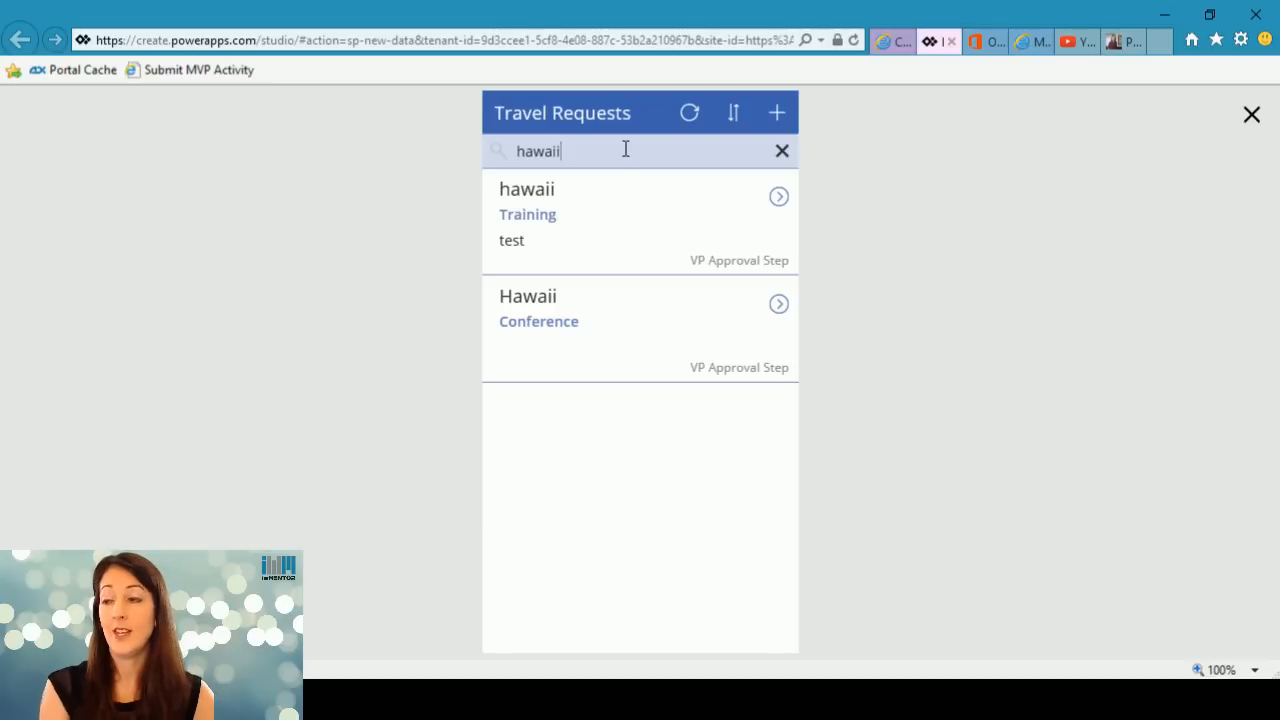
{"action": "left_click", "coordinate": [783, 151]}
Toggle the sort order of the travel requests back and forth.
{"action": "left_click", "coordinate": [733, 113]}
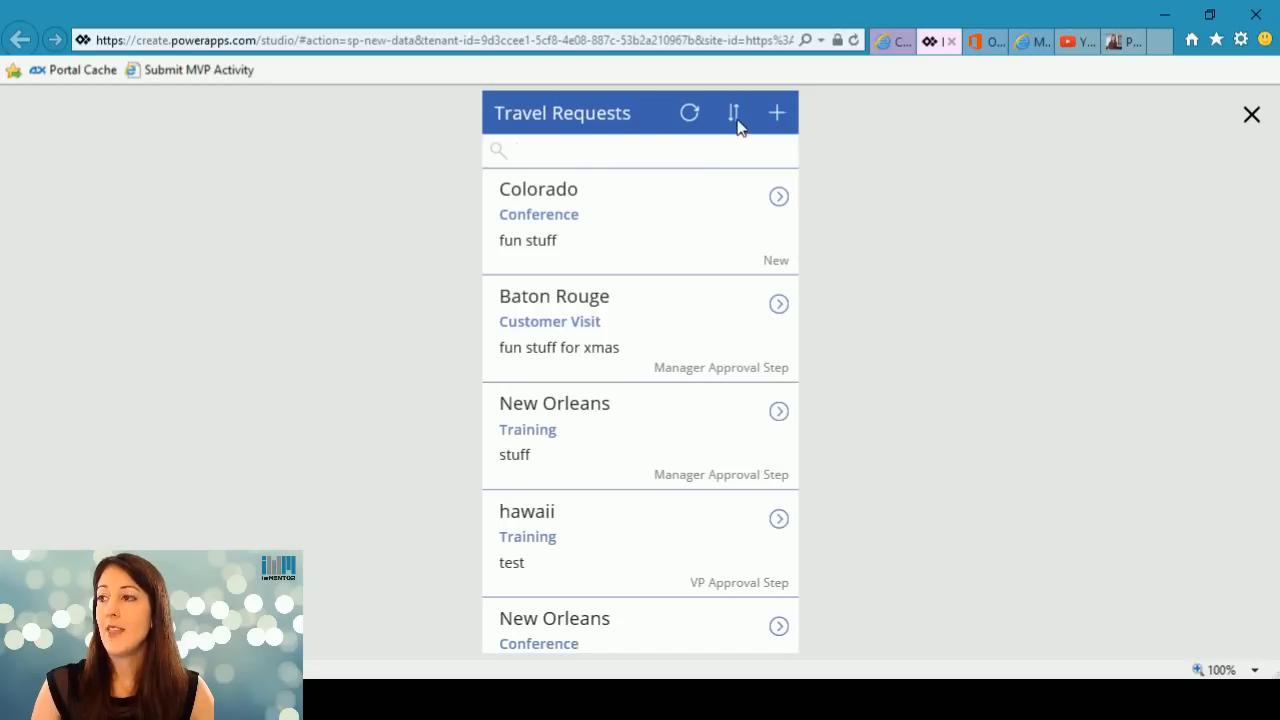
{"action": "left_click", "coordinate": [734, 114]}
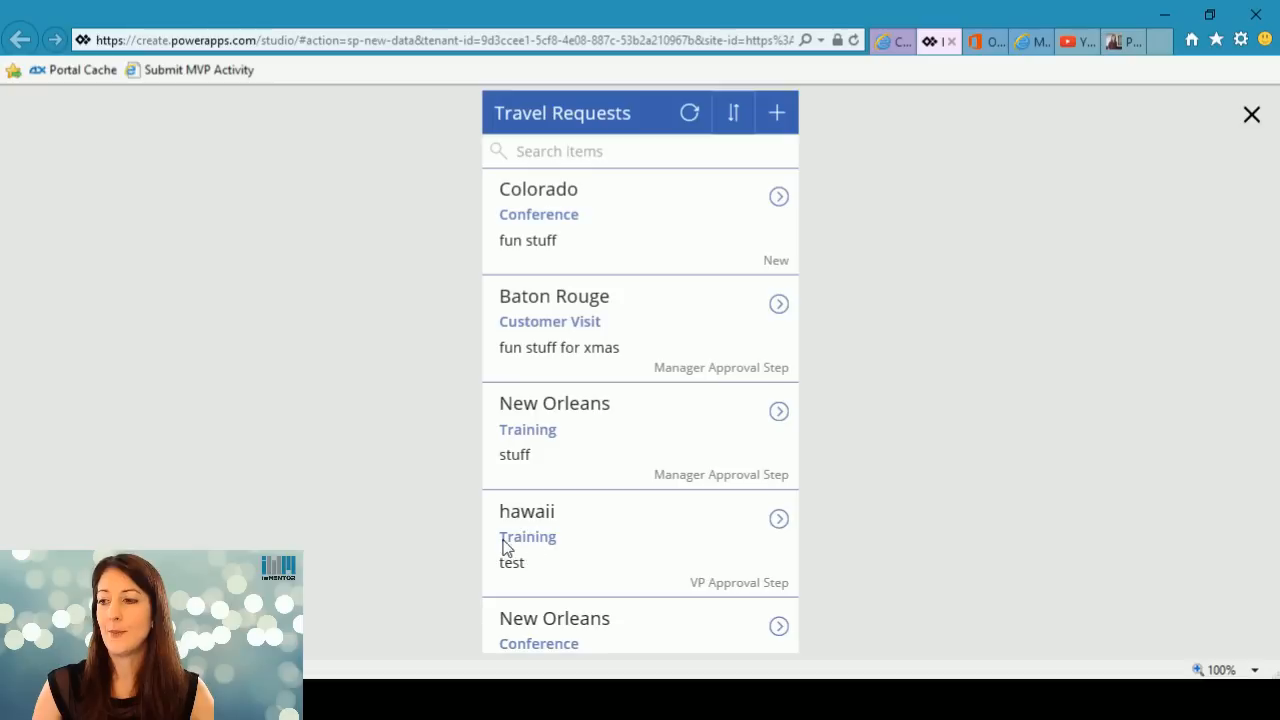
{"action": "left_click", "coordinate": [734, 114]}
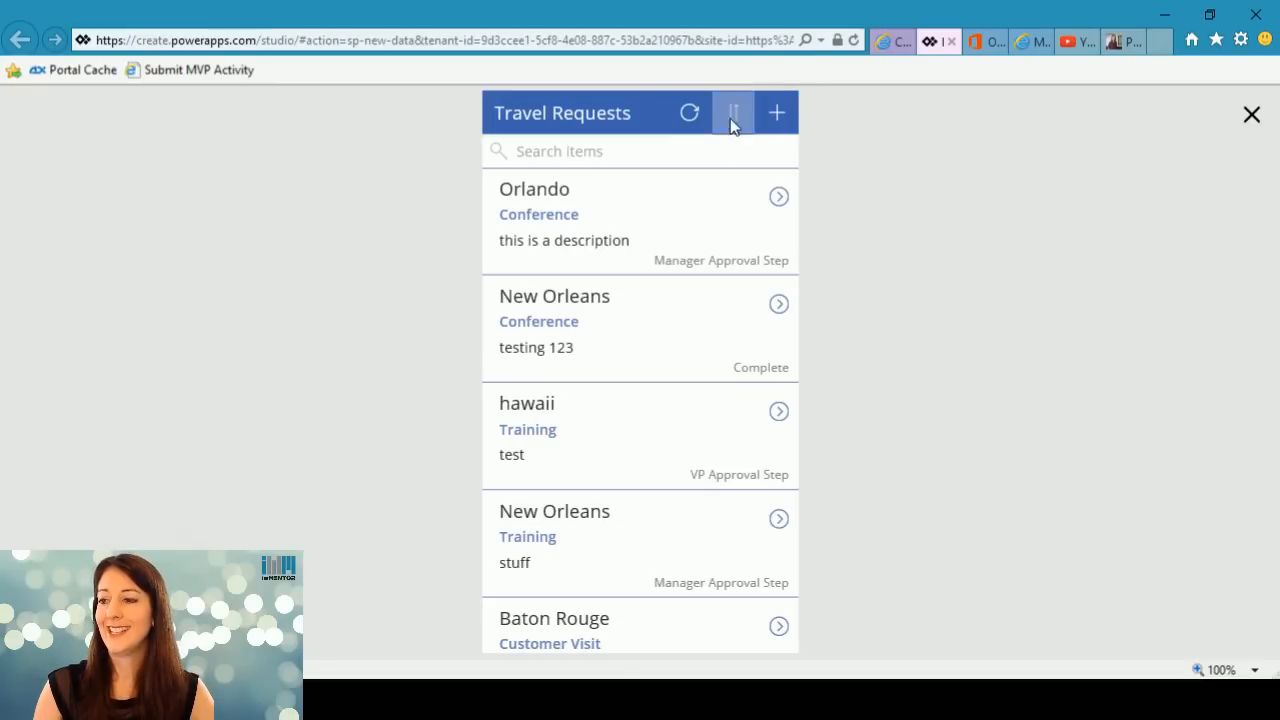
{"action": "left_click", "coordinate": [733, 114]}
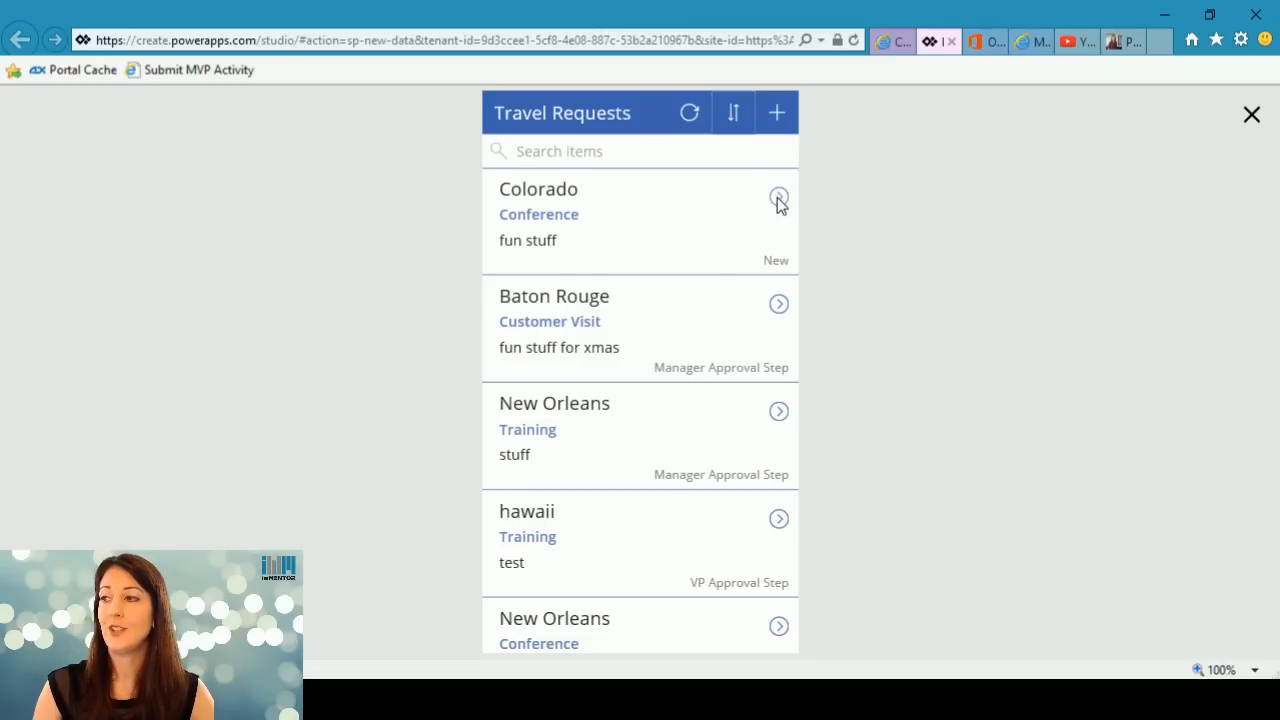
Examine the blank new-request form and the Colorado request's detail and edit screens, then close the app preview.
{"action": "left_click", "coordinate": [777, 116]}
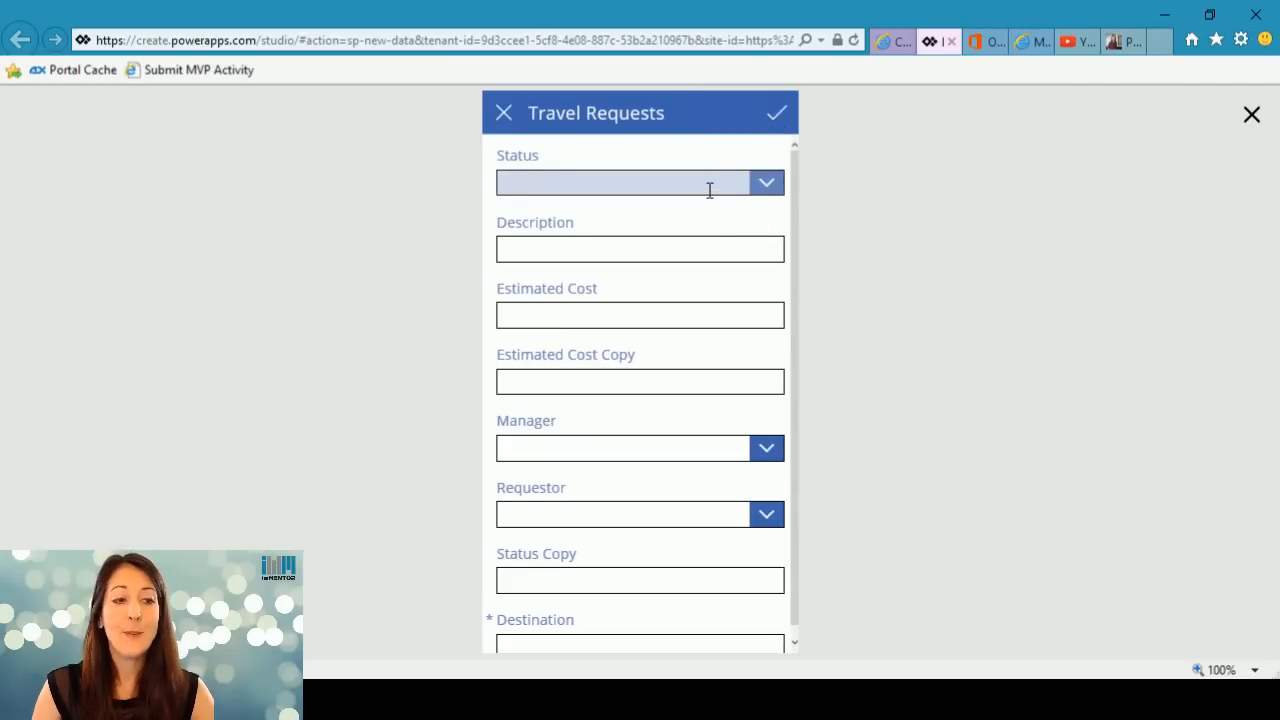
{"action": "left_click", "coordinate": [505, 113]}
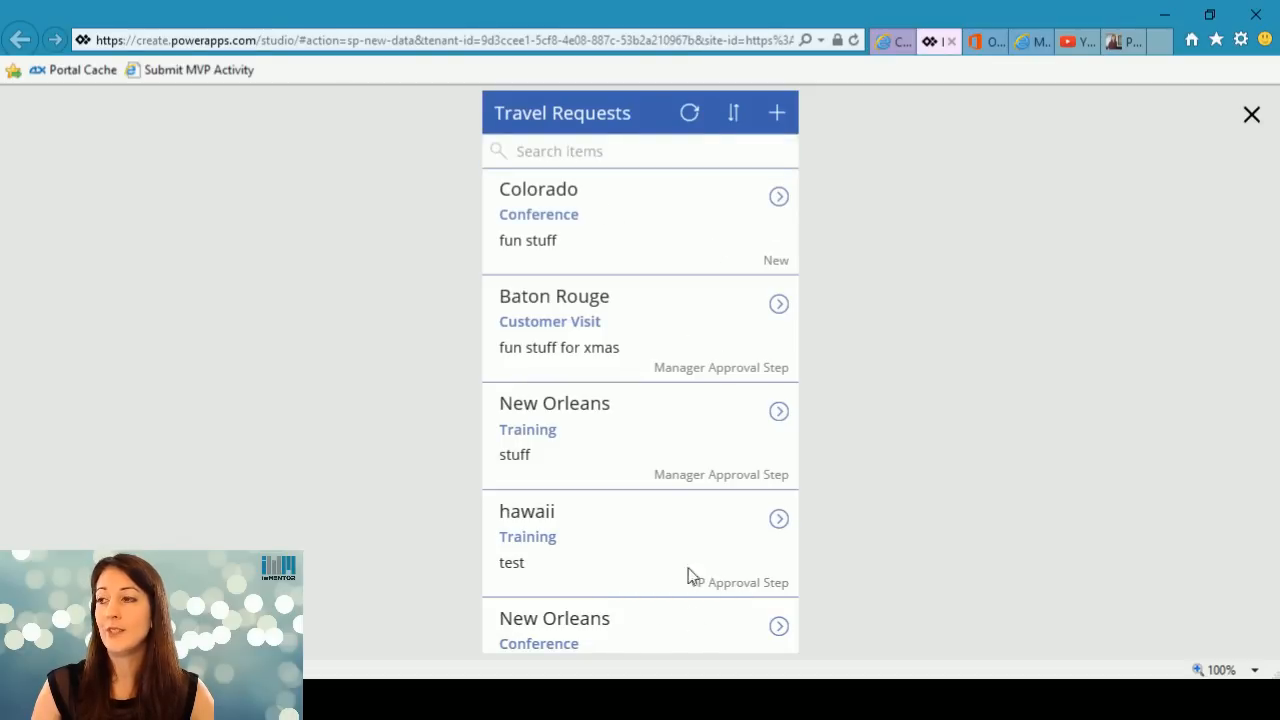
{"action": "left_click", "coordinate": [776, 200]}
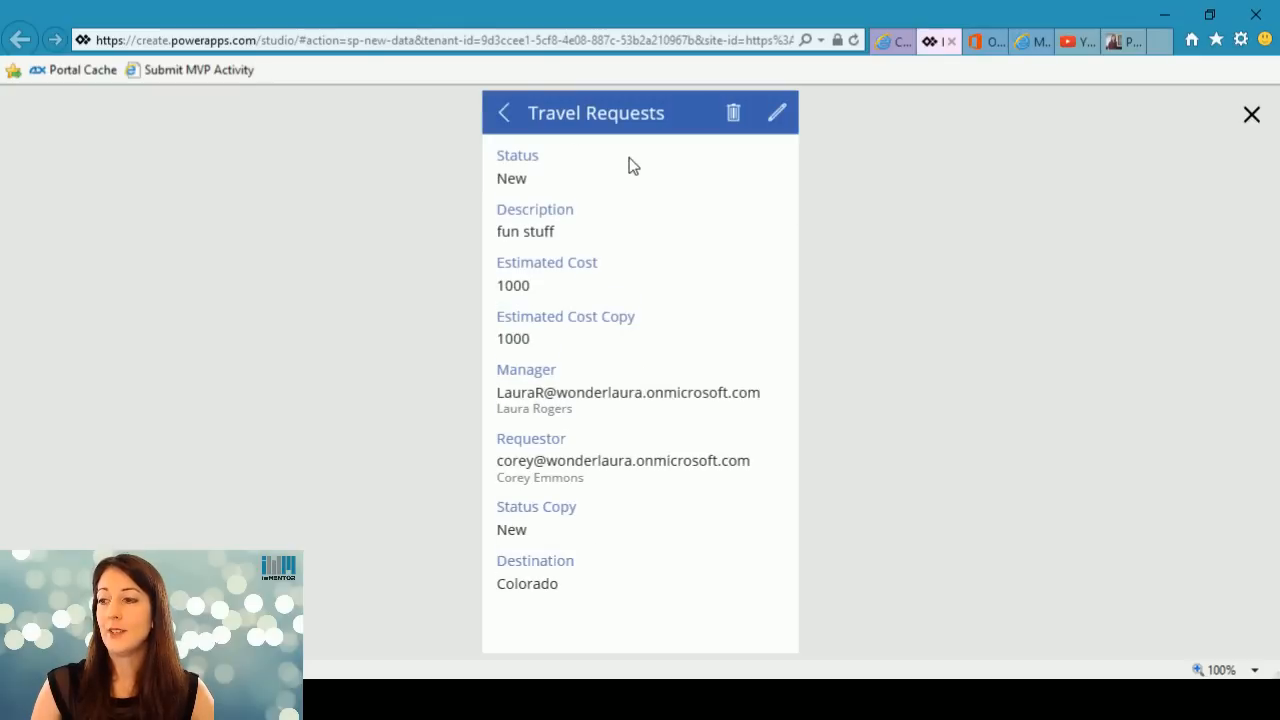
{"action": "left_click", "coordinate": [505, 113]}
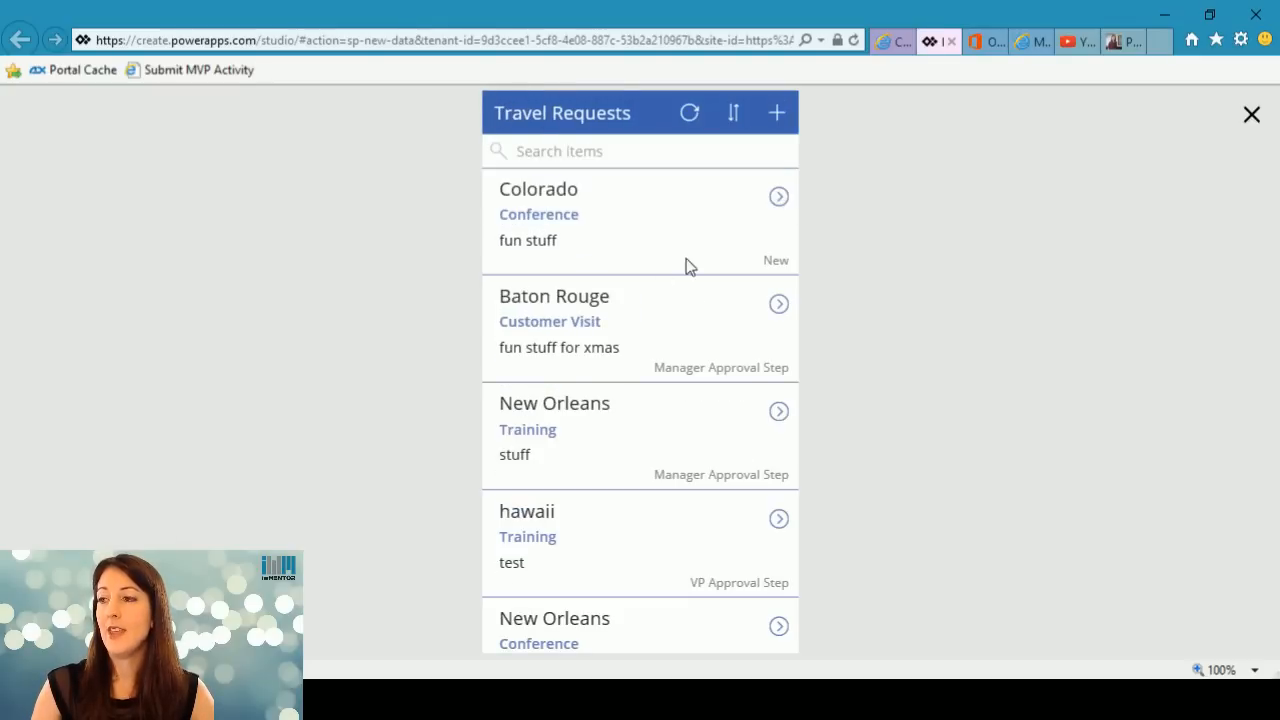
{"action": "left_click", "coordinate": [776, 116]}
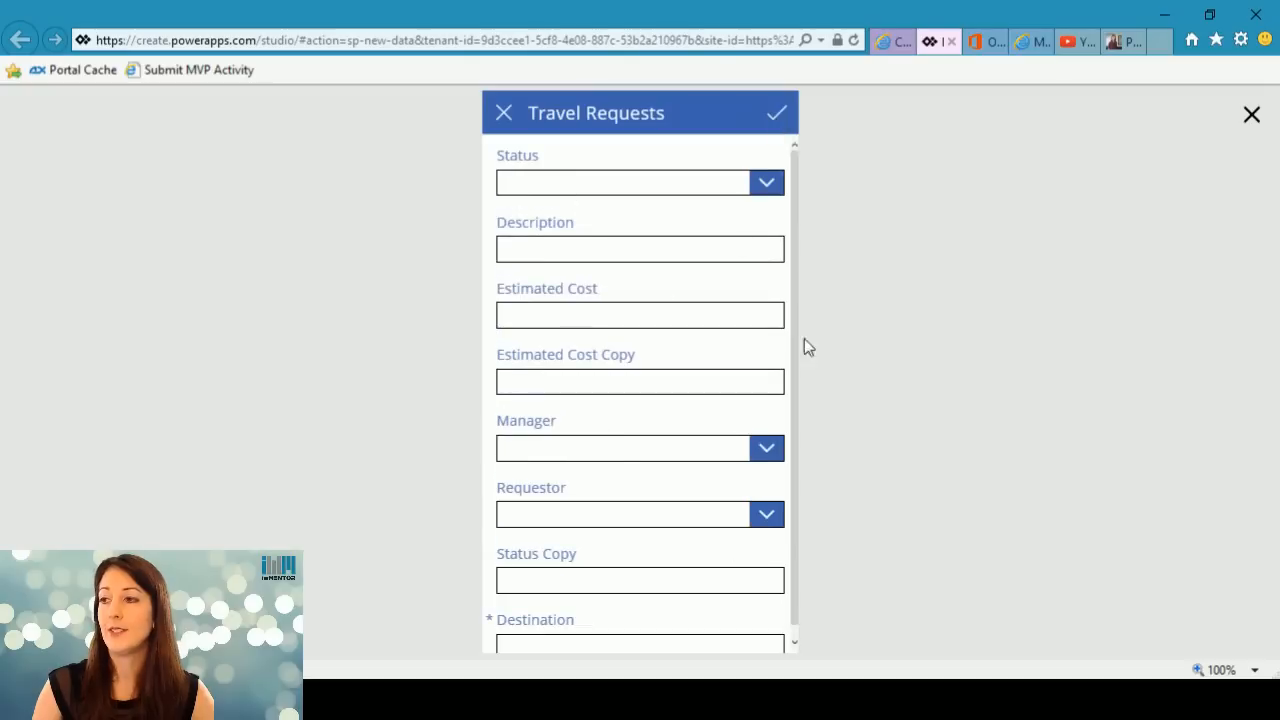
{"action": "left_click", "coordinate": [504, 114]}
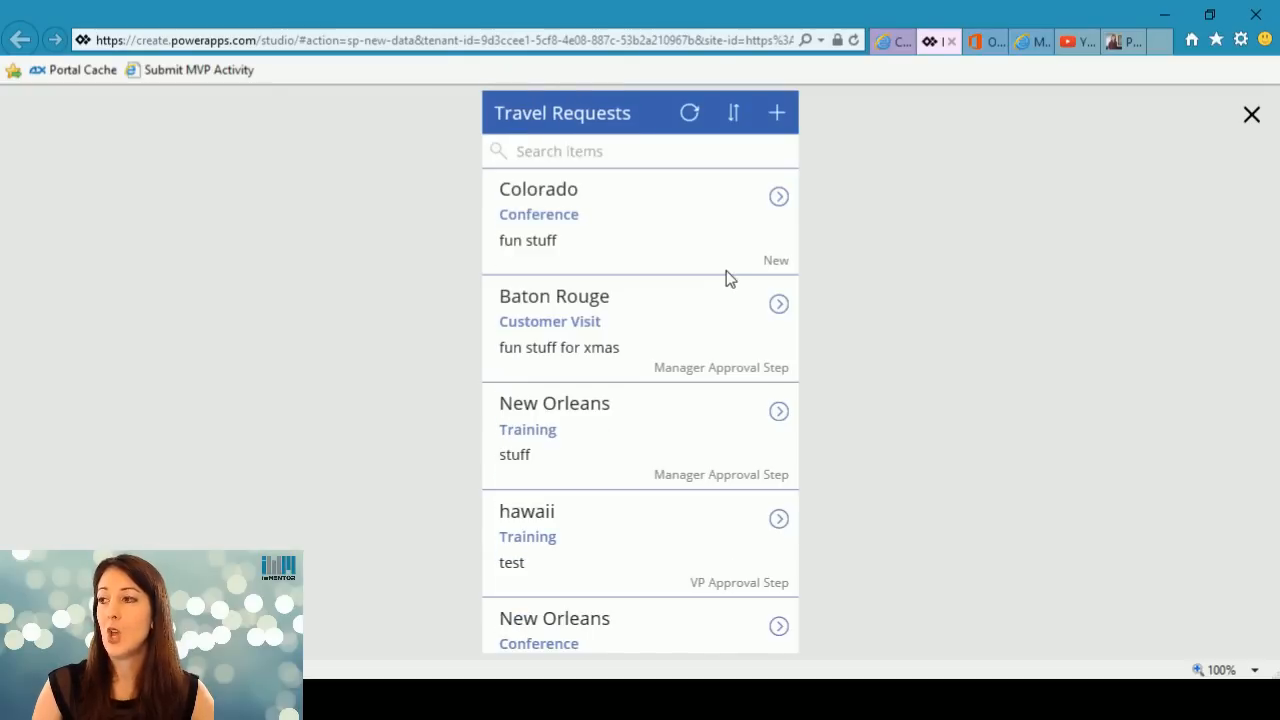
{"action": "left_click", "coordinate": [781, 199]}
{"action": "left_click", "coordinate": [774, 115]}
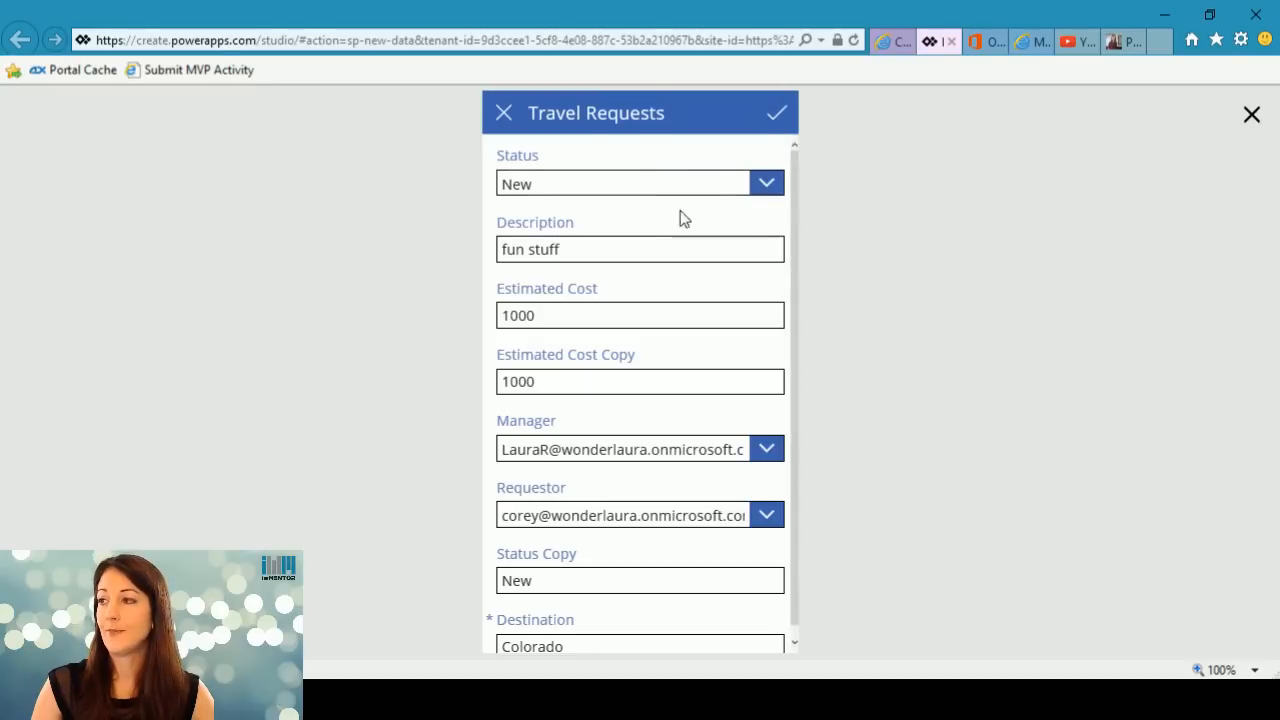
{"action": "left_click", "coordinate": [1252, 115]}
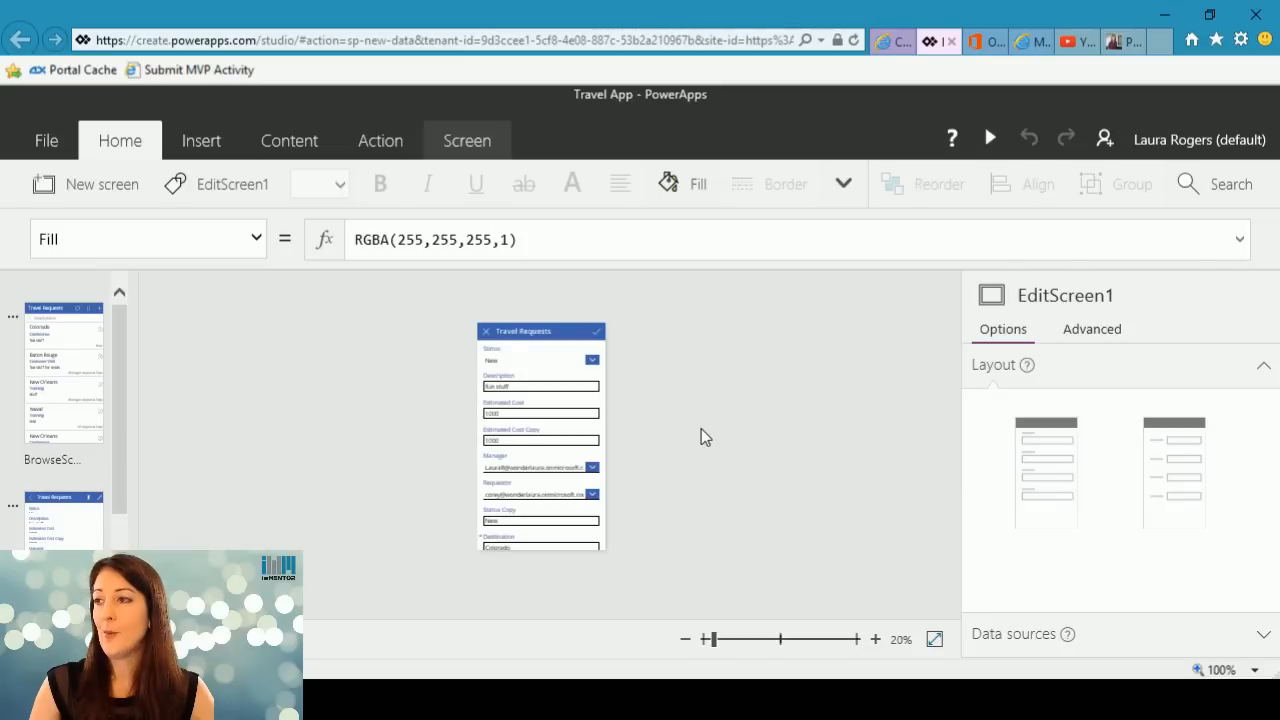
Give the app a light salmon icon background and the outlined star icon in the app settings, and save.
{"action": "left_click", "coordinate": [46, 148]}
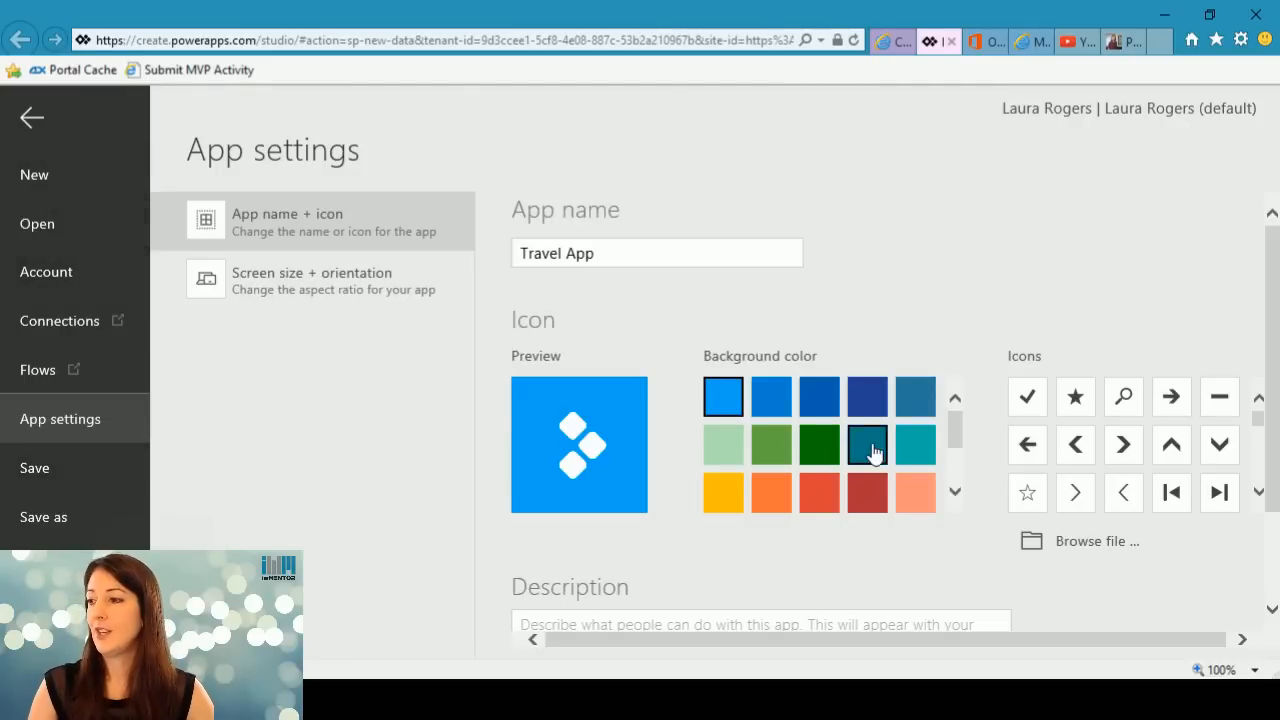
{"action": "left_click", "coordinate": [918, 496]}
{"action": "left_click", "coordinate": [1027, 492]}
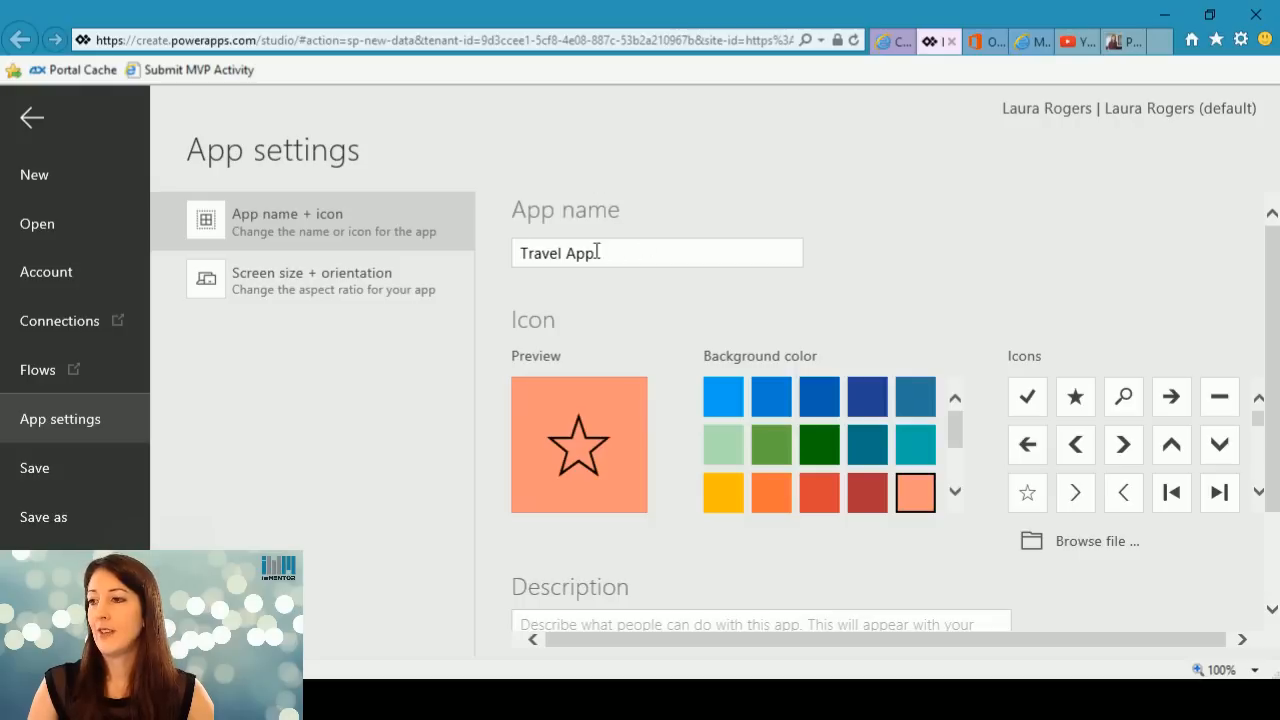
{"action": "left_click", "coordinate": [69, 468]}
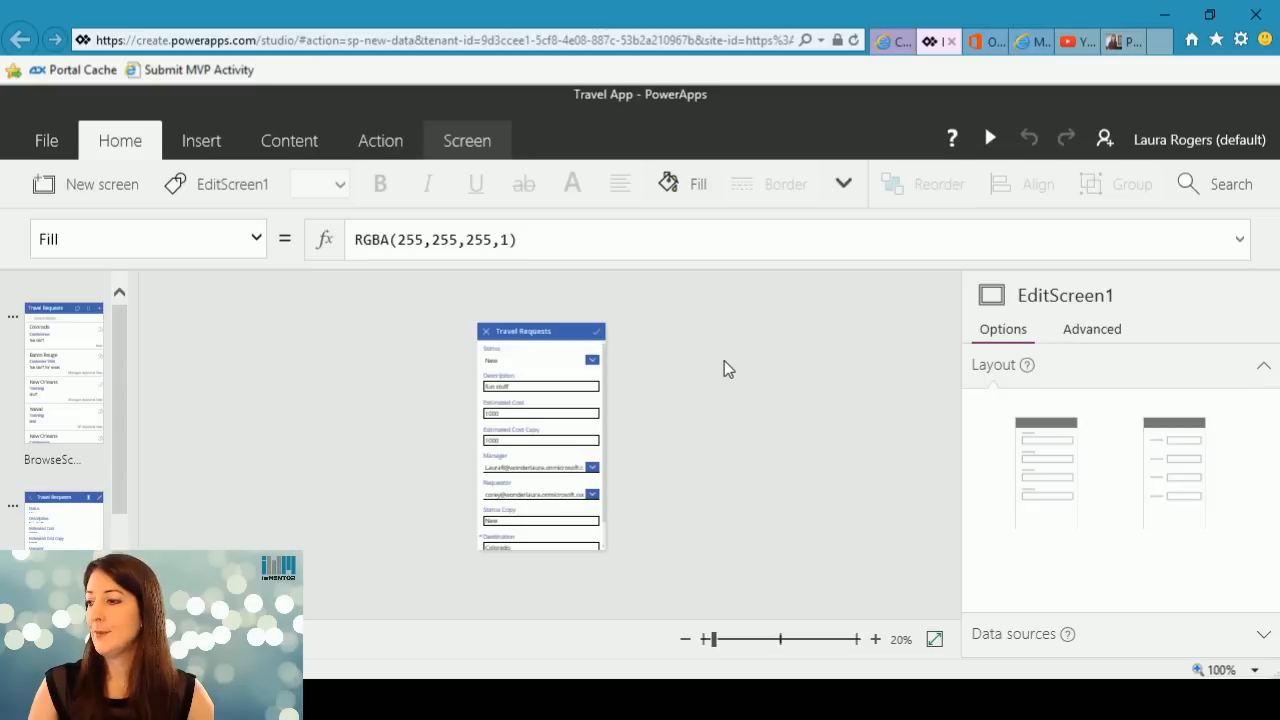
Try to open the app's sharing page from the studio, then close that page and return to the editor.
{"action": "left_click", "coordinate": [47, 145]}
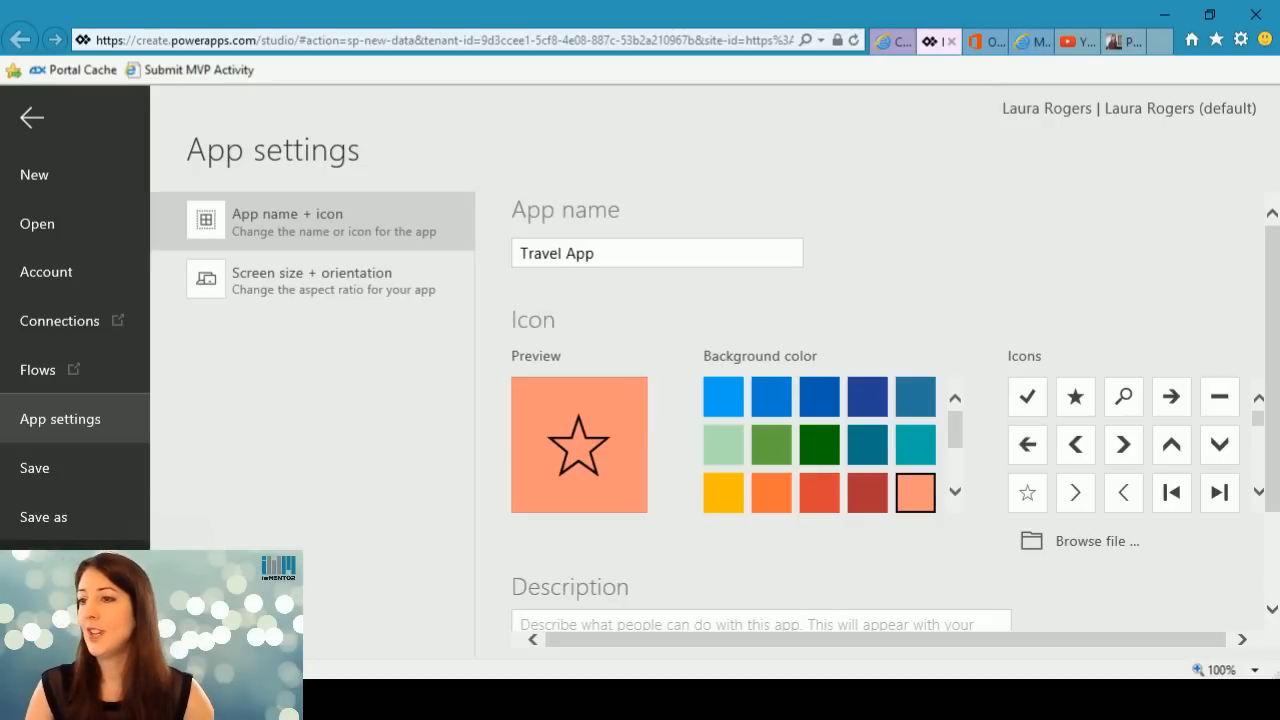
{"action": "left_click", "coordinate": [44, 566]}
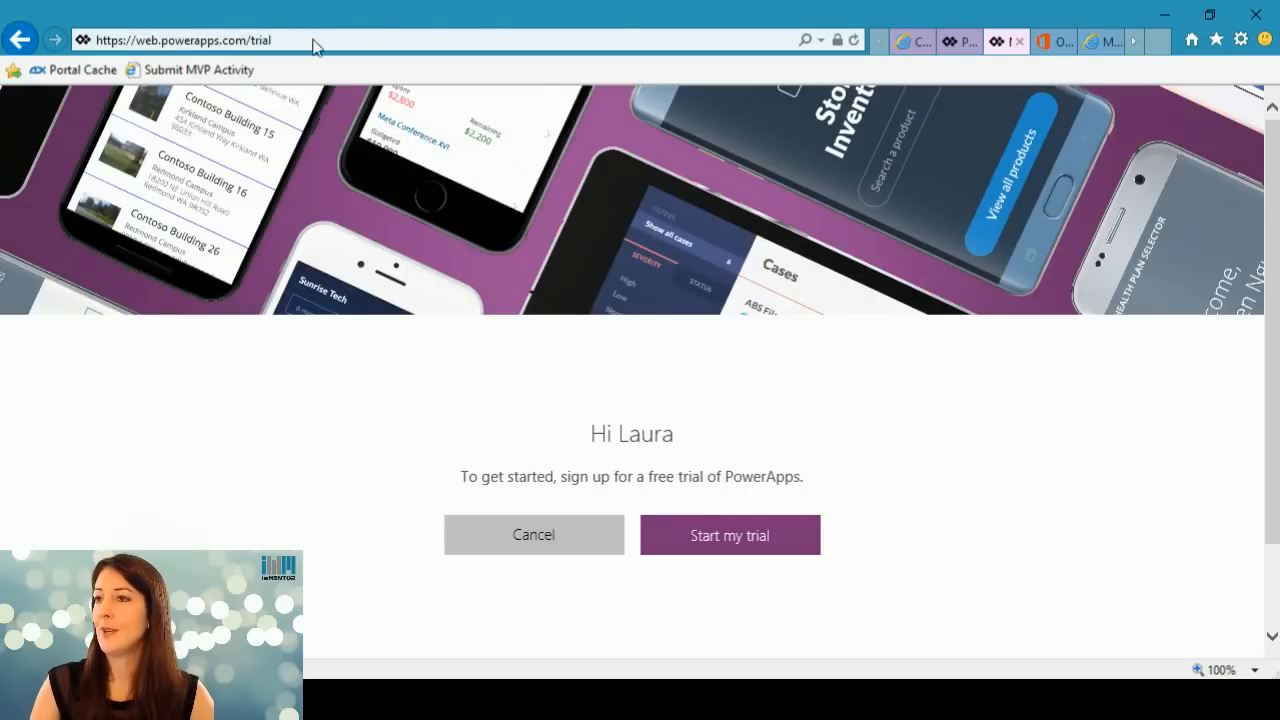
{"action": "left_click", "coordinate": [1021, 41]}
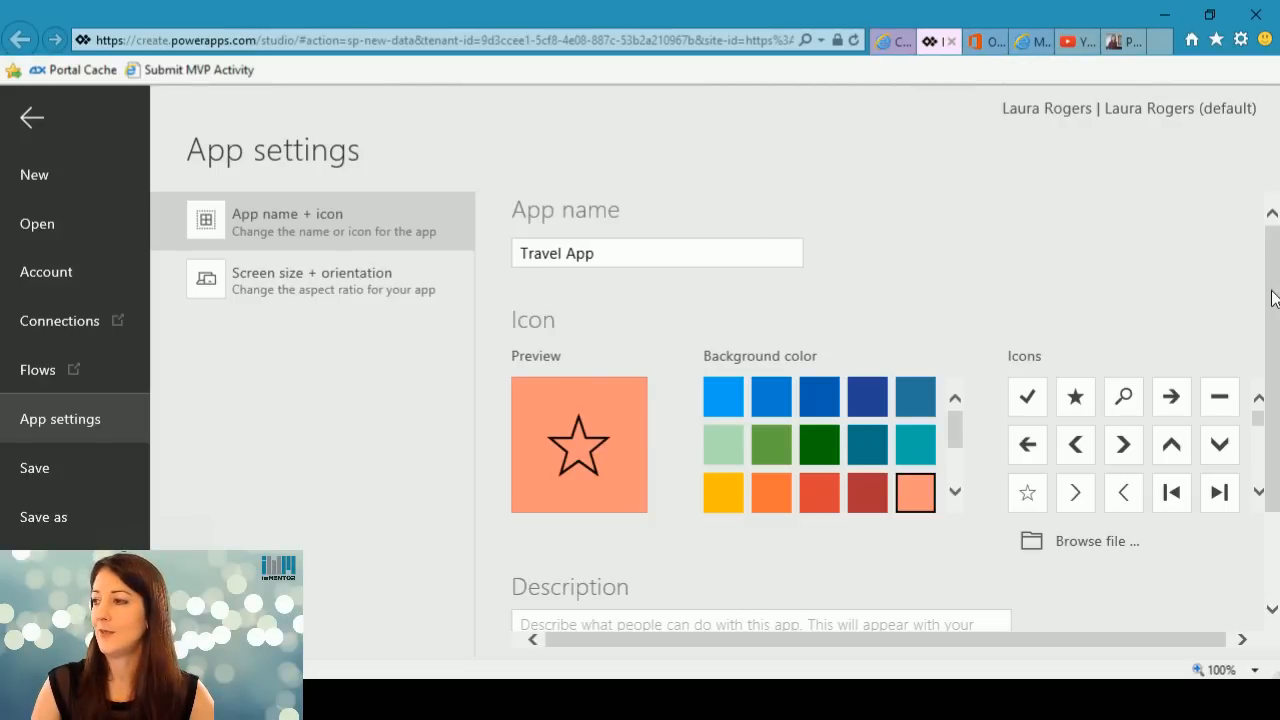
{"action": "left_click", "coordinate": [32, 124]}
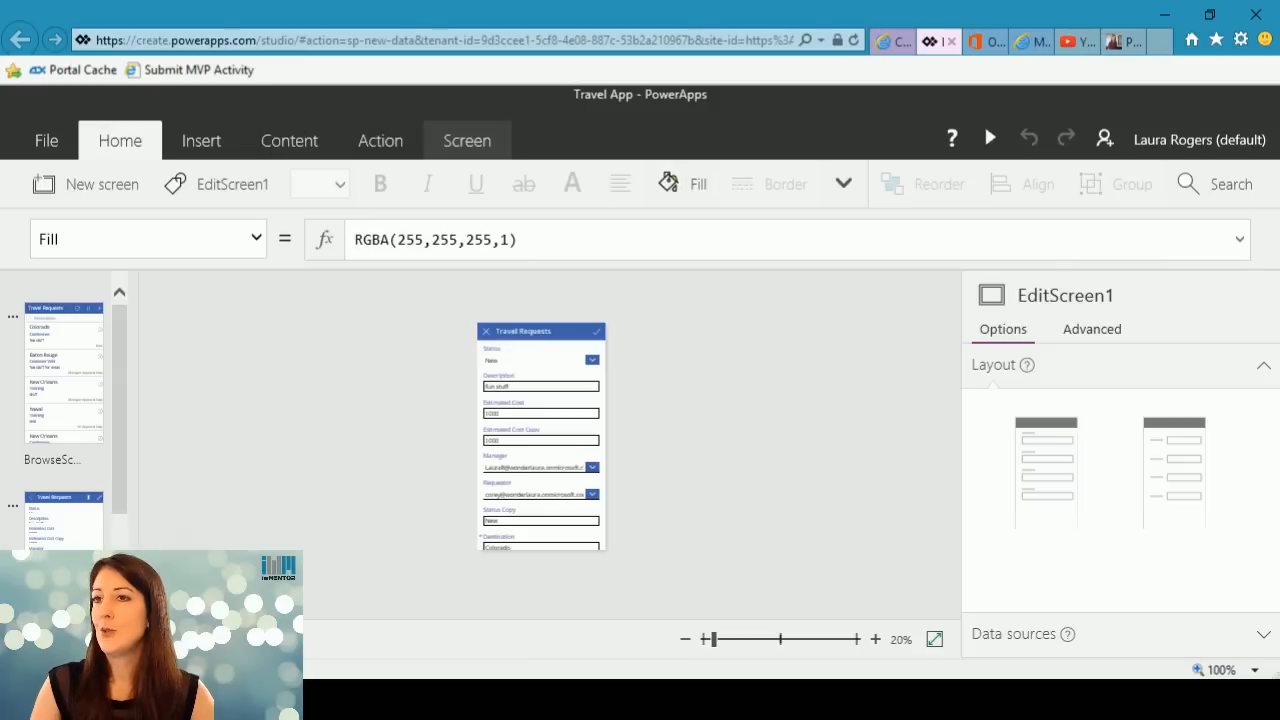
Close the PowerApps studio and return to the SharePoint Travel Requests list in its default view.
{"action": "left_click", "coordinate": [954, 42]}
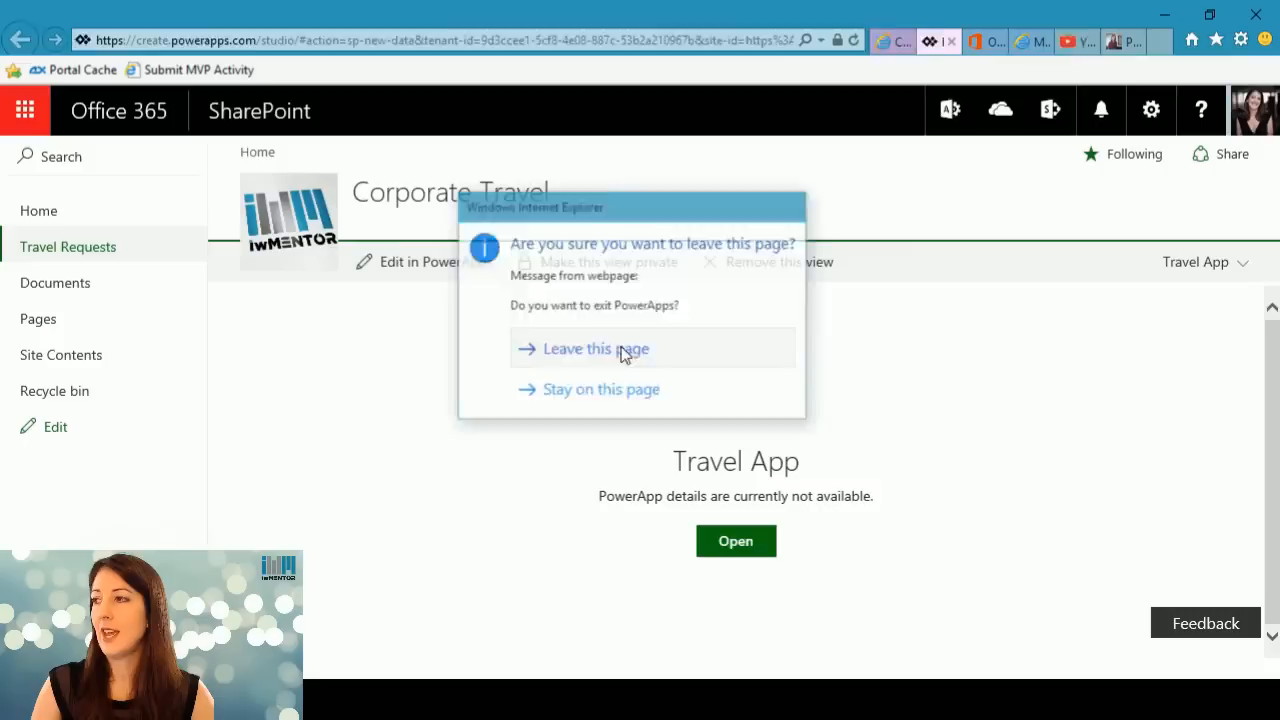
{"action": "left_click", "coordinate": [623, 350]}
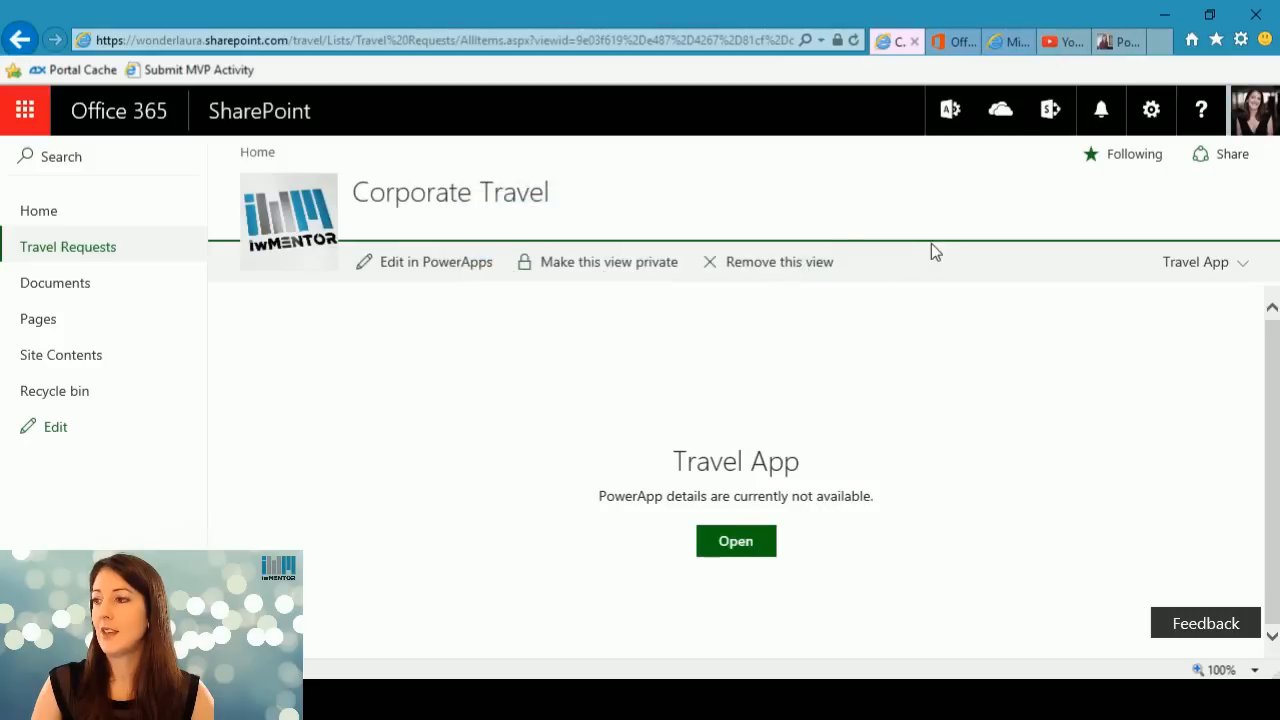
{"action": "left_click", "coordinate": [77, 249]}
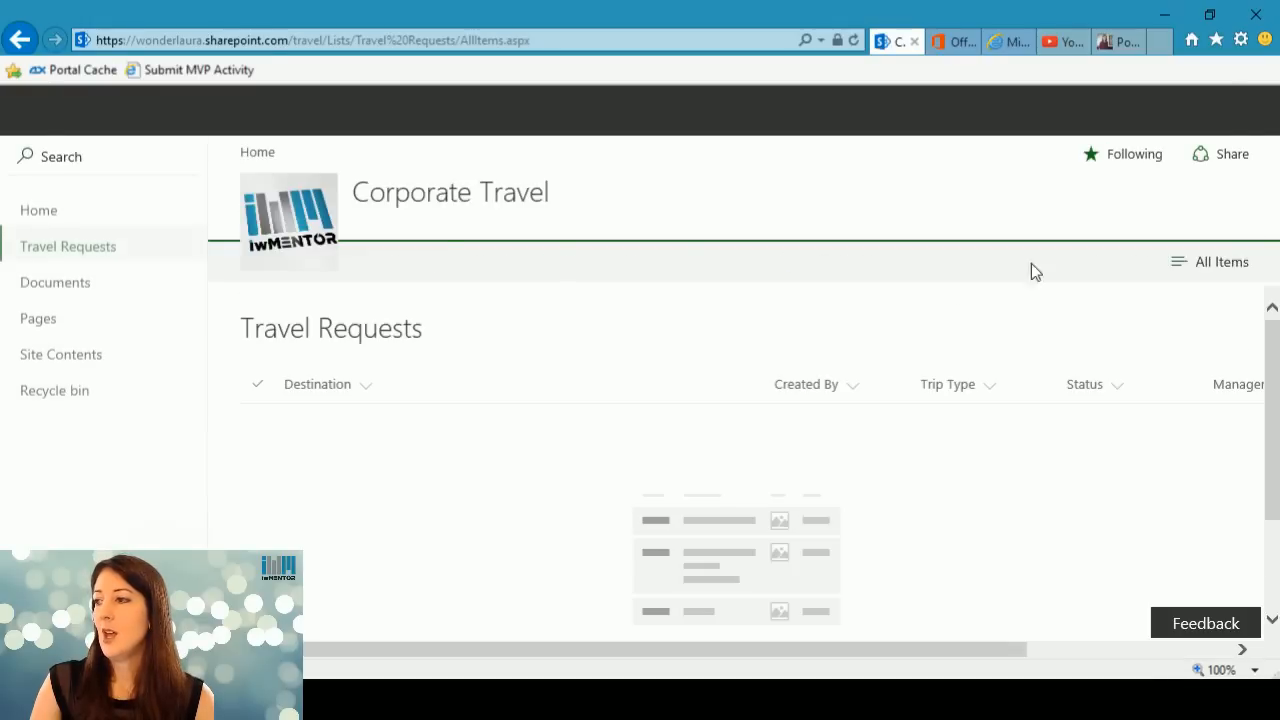
Examine the list's available views and its PowerApps command for creating an app.
{"action": "left_click", "coordinate": [1156, 270]}
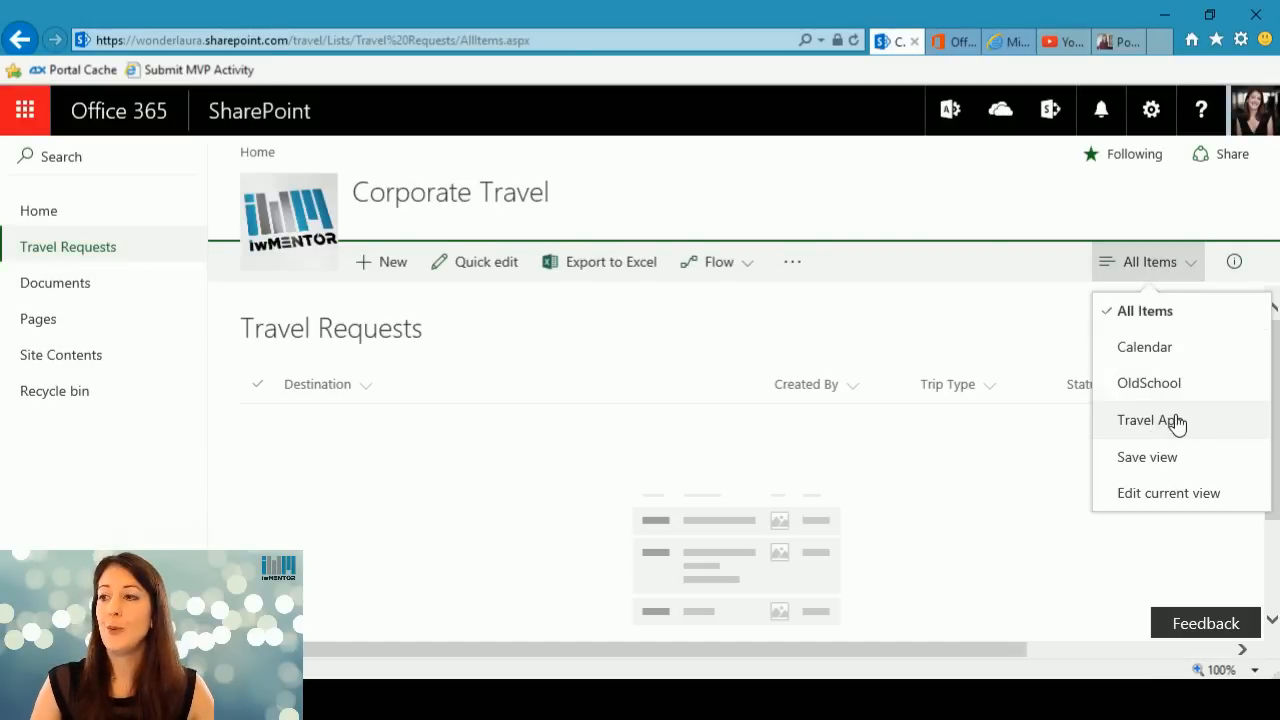
{"action": "left_click", "coordinate": [793, 268]}
{"action": "mouse_move", "coordinate": [883, 320]}
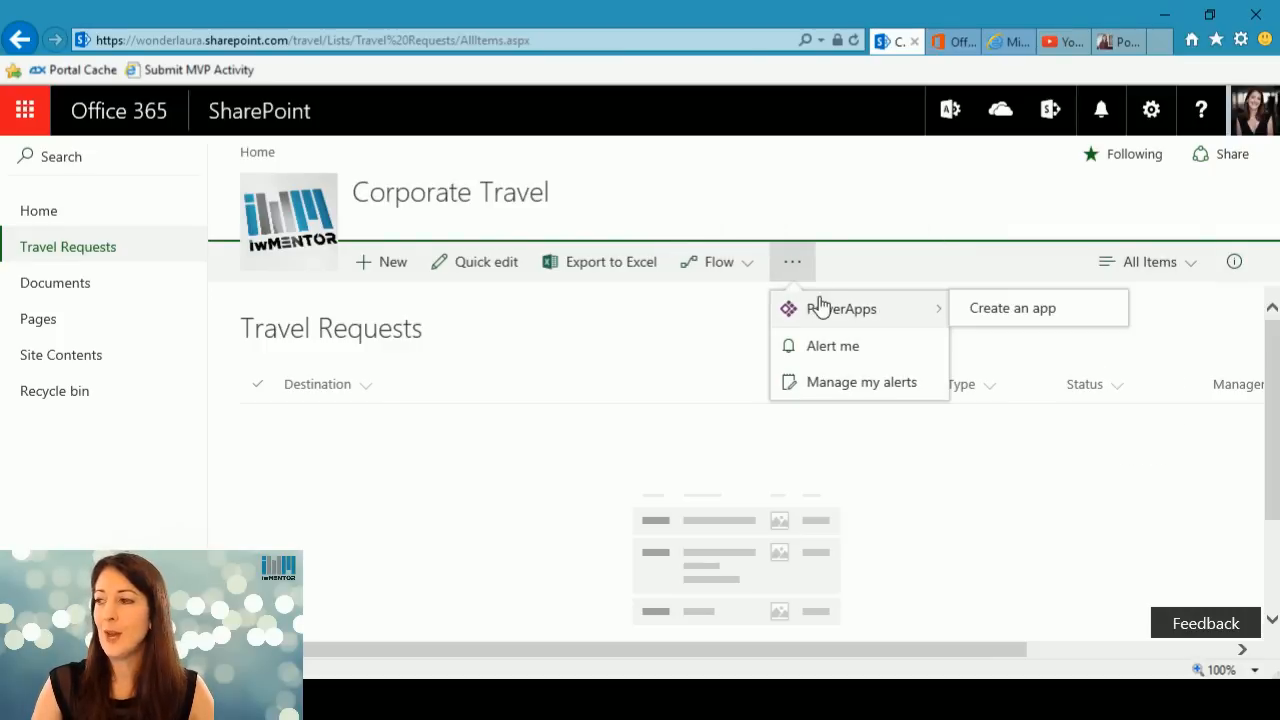
{"action": "left_click", "coordinate": [866, 218]}
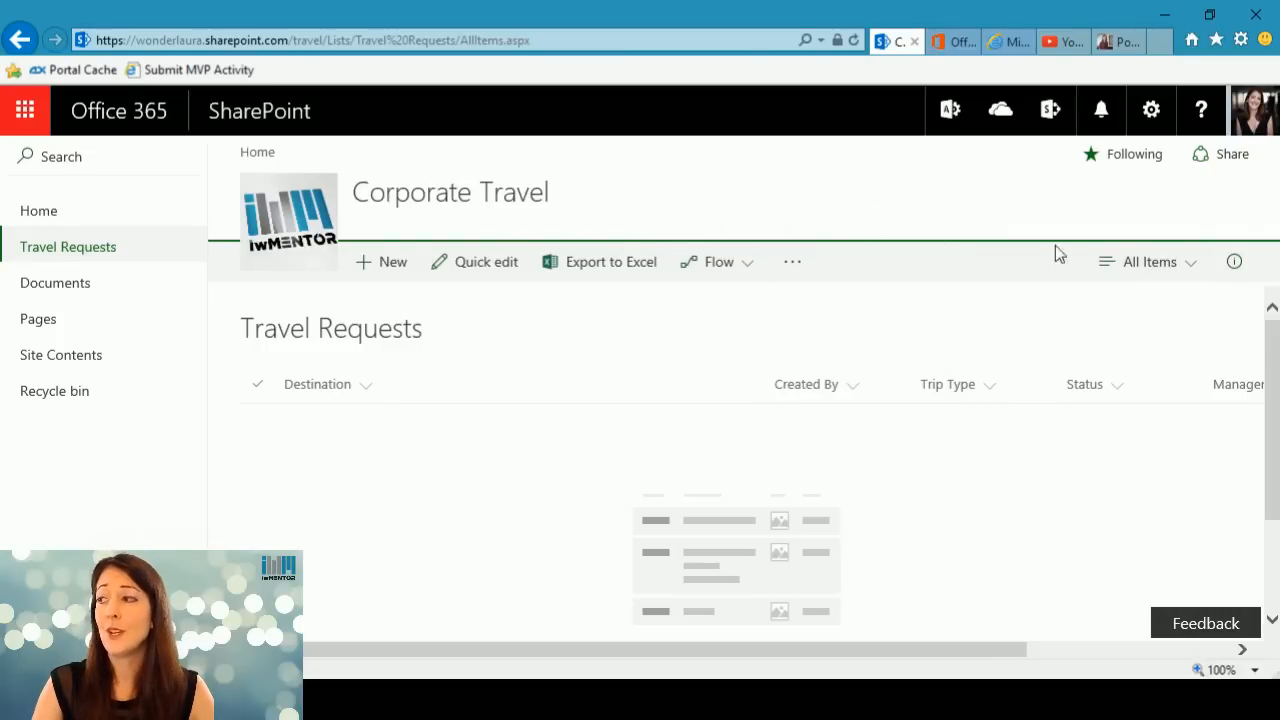
Switch the list to the Travel App view and try to open the app, closing the page that appears.
{"action": "left_click", "coordinate": [1160, 266]}
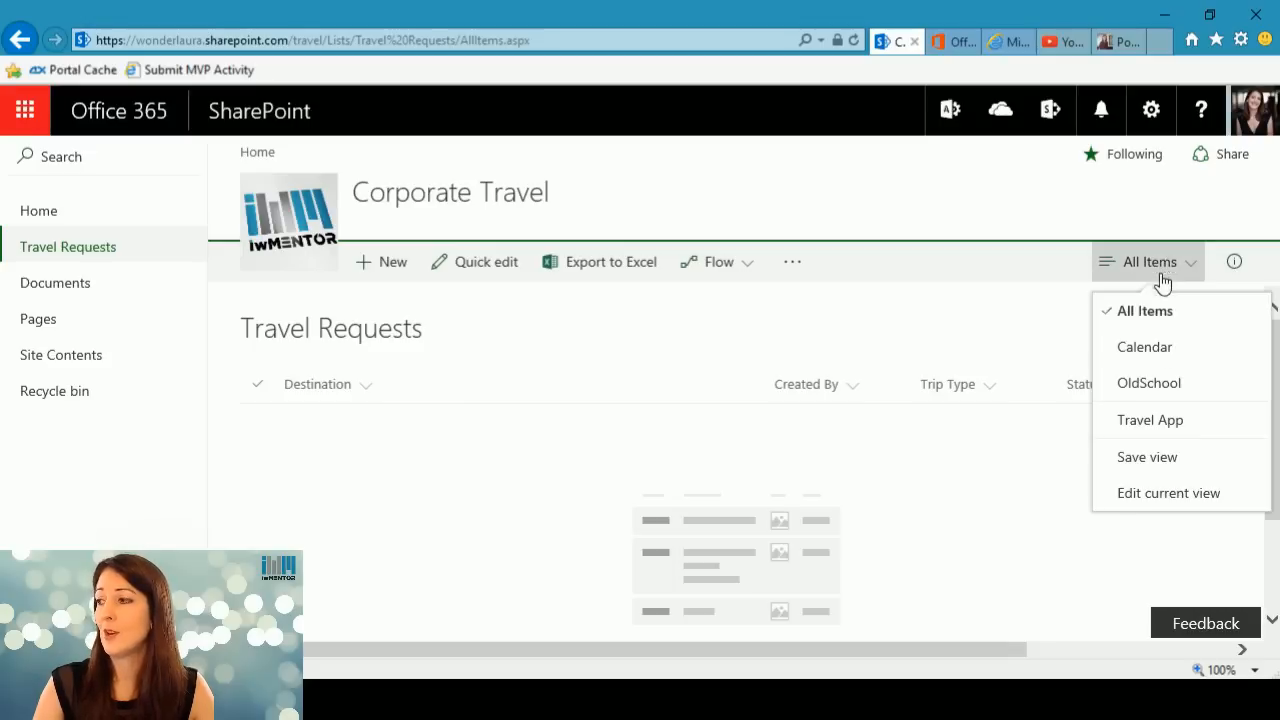
{"action": "left_click", "coordinate": [1162, 420]}
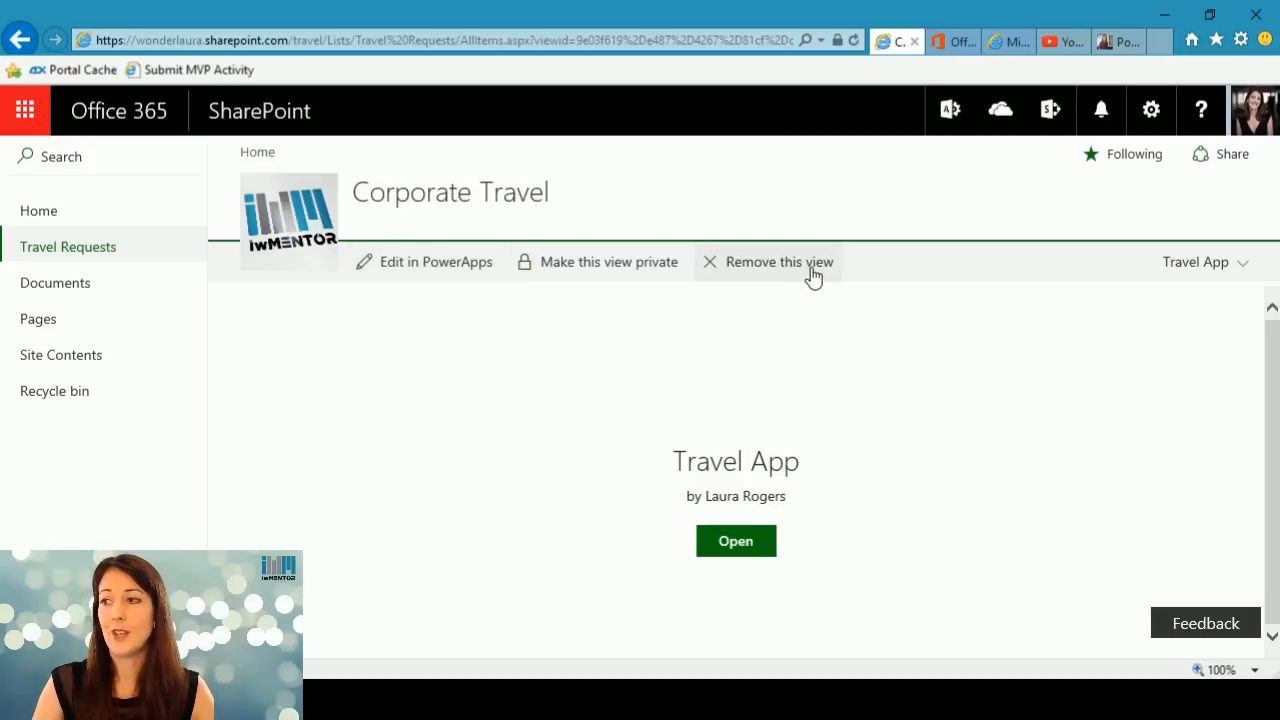
{"action": "left_click", "coordinate": [731, 548]}
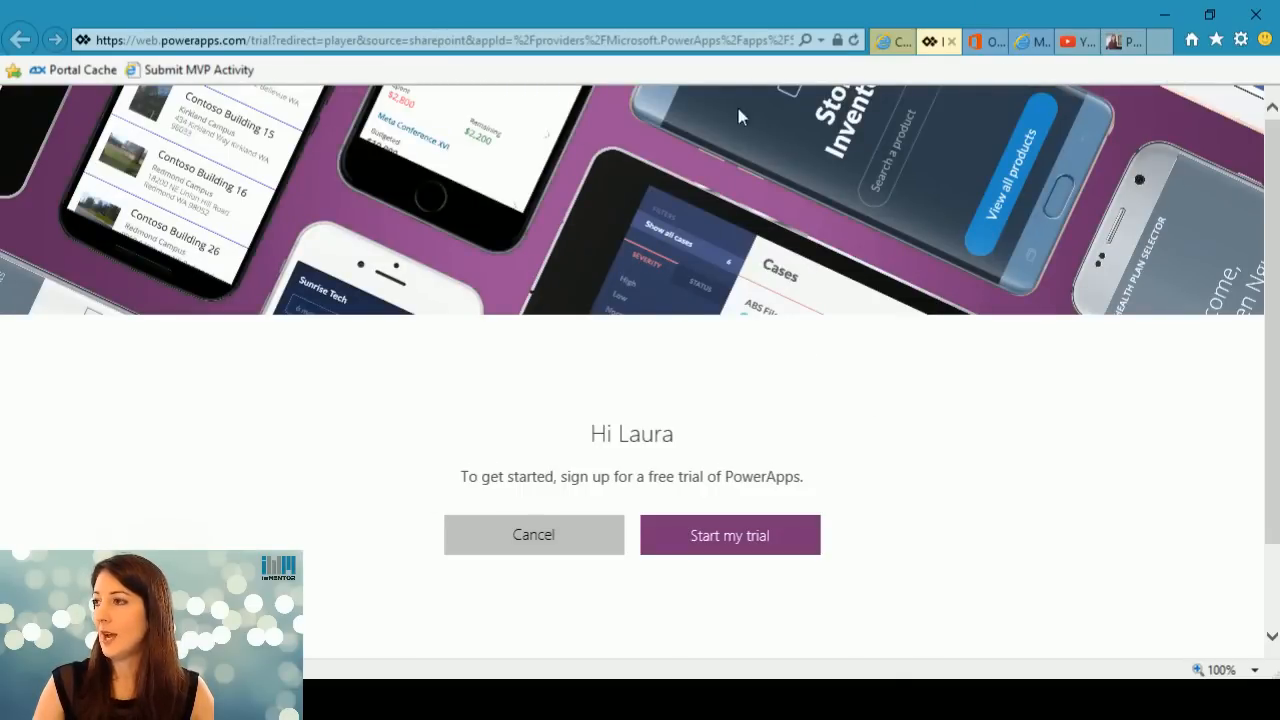
{"action": "left_click", "coordinate": [951, 41]}
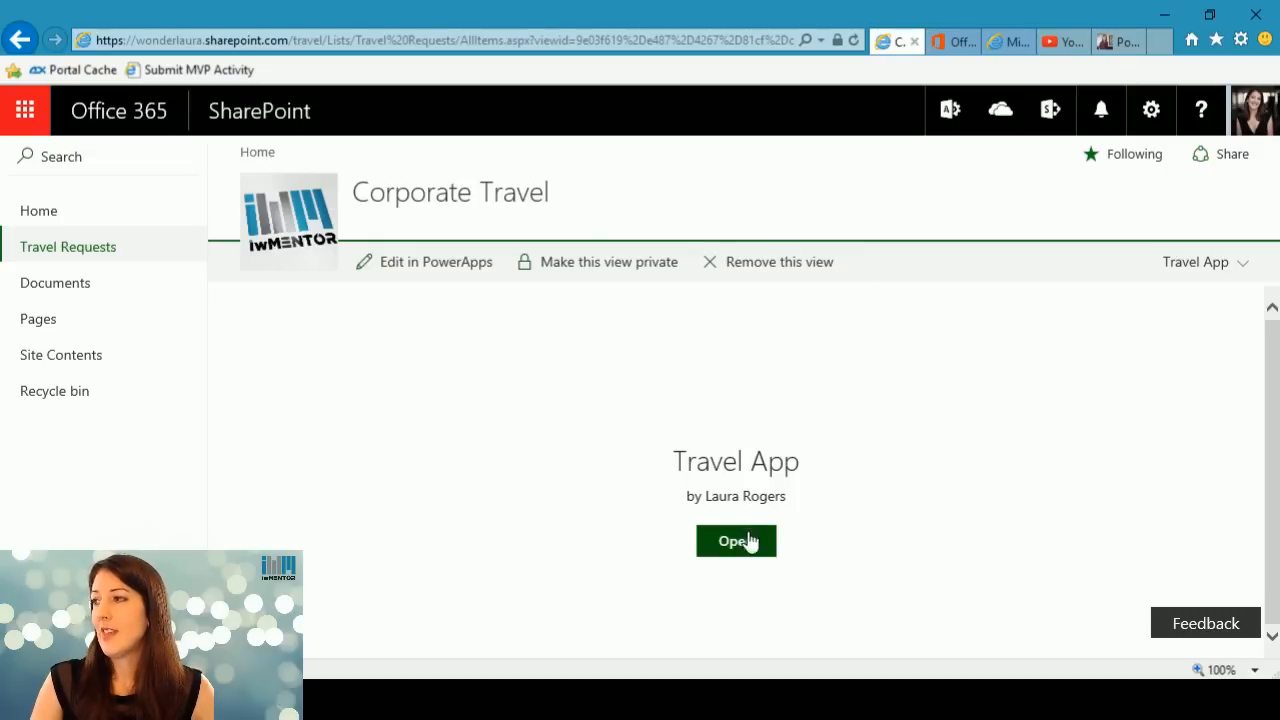
Open the Travel App for editing in PowerApps and go to its connections page.
{"action": "left_click", "coordinate": [448, 262]}
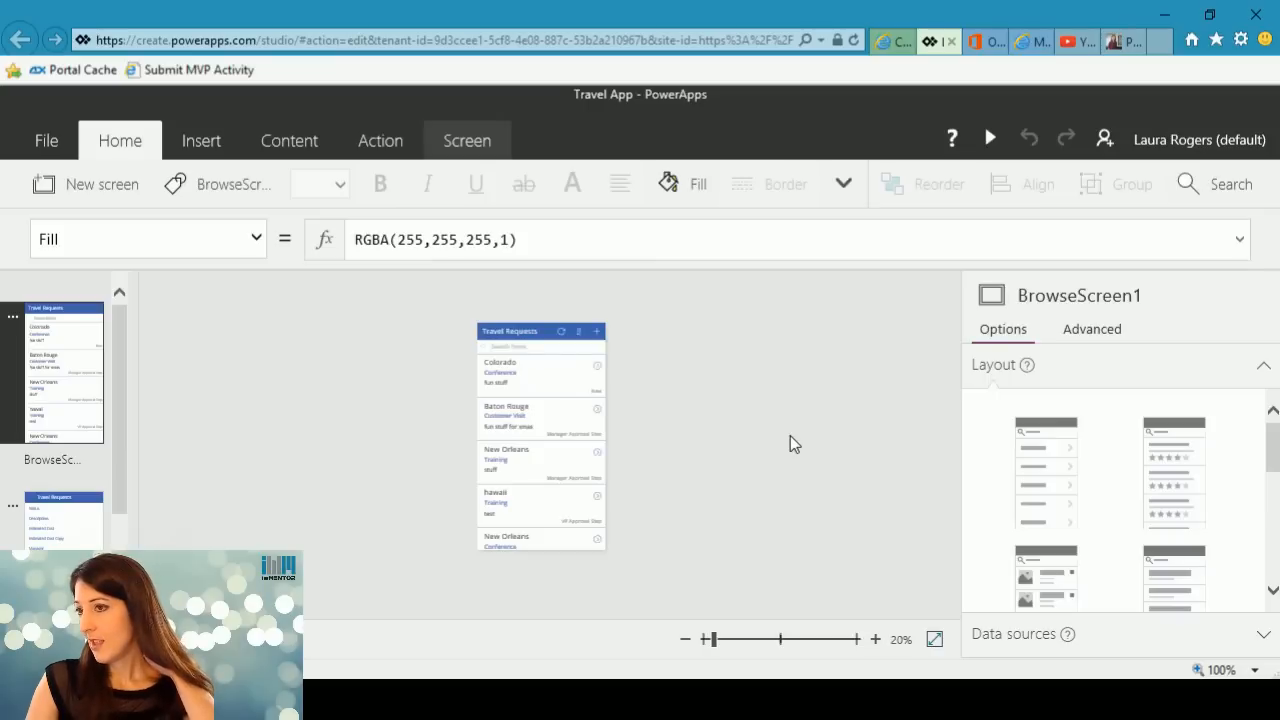
{"action": "left_click", "coordinate": [48, 148]}
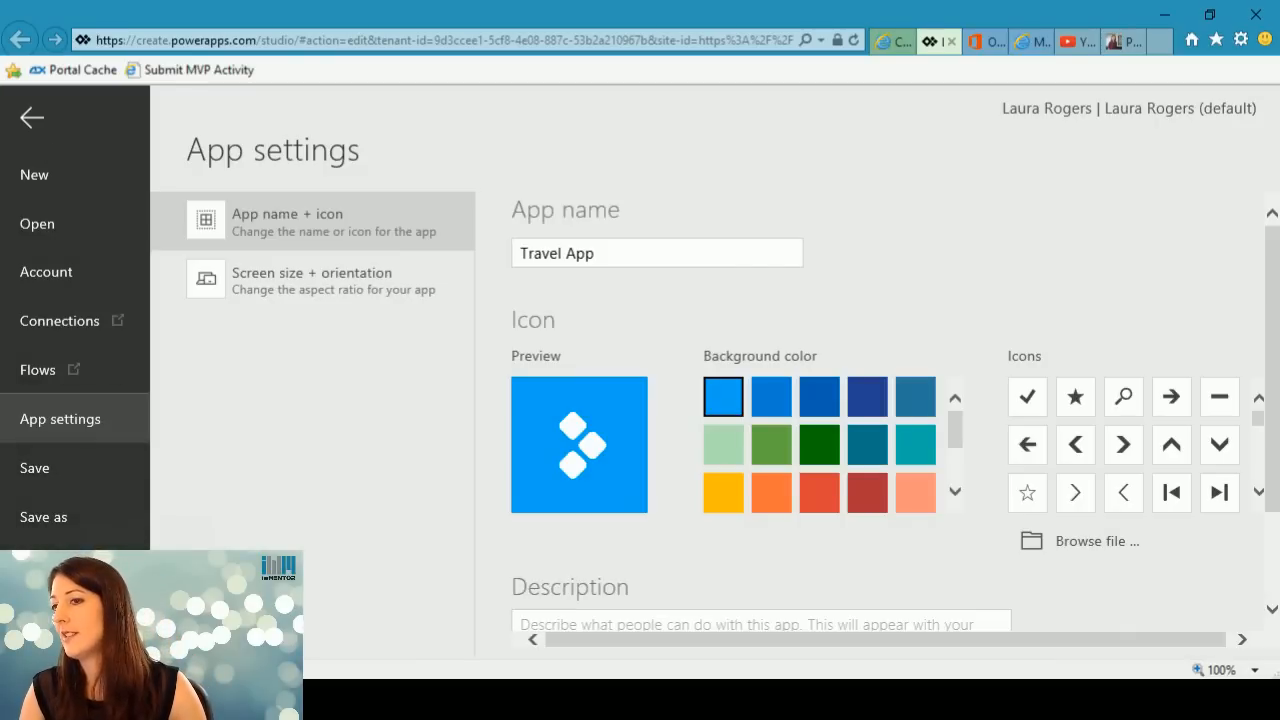
{"action": "left_click", "coordinate": [52, 322]}
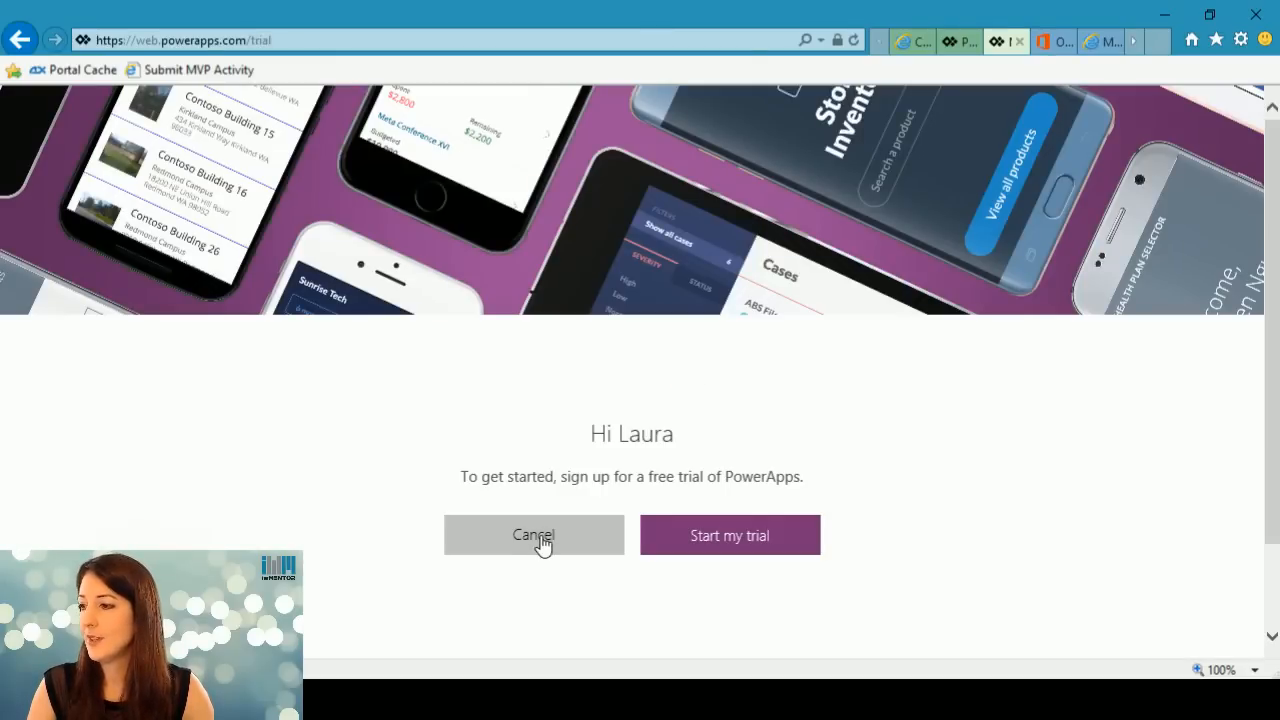
Decline the PowerApps trial offer, go through sign-in again, start the free trial and skip the introduction.
{"action": "left_click", "coordinate": [541, 543]}
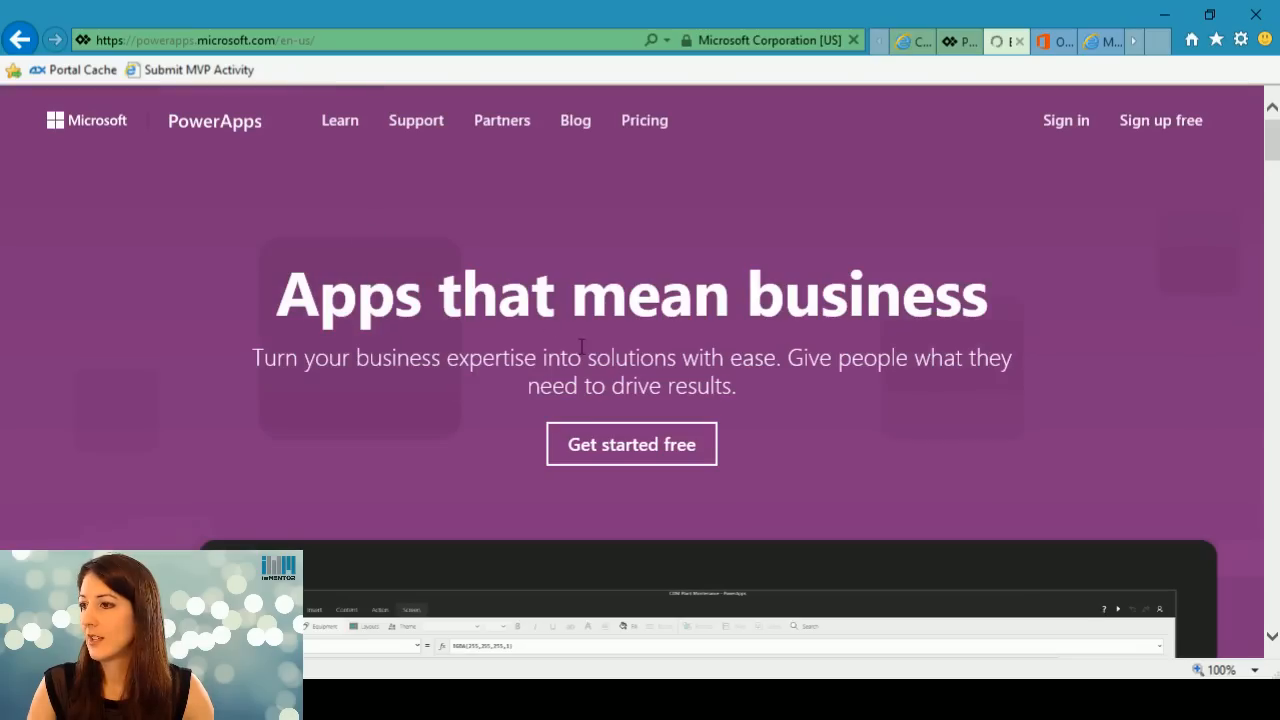
{"action": "left_click", "coordinate": [1060, 128]}
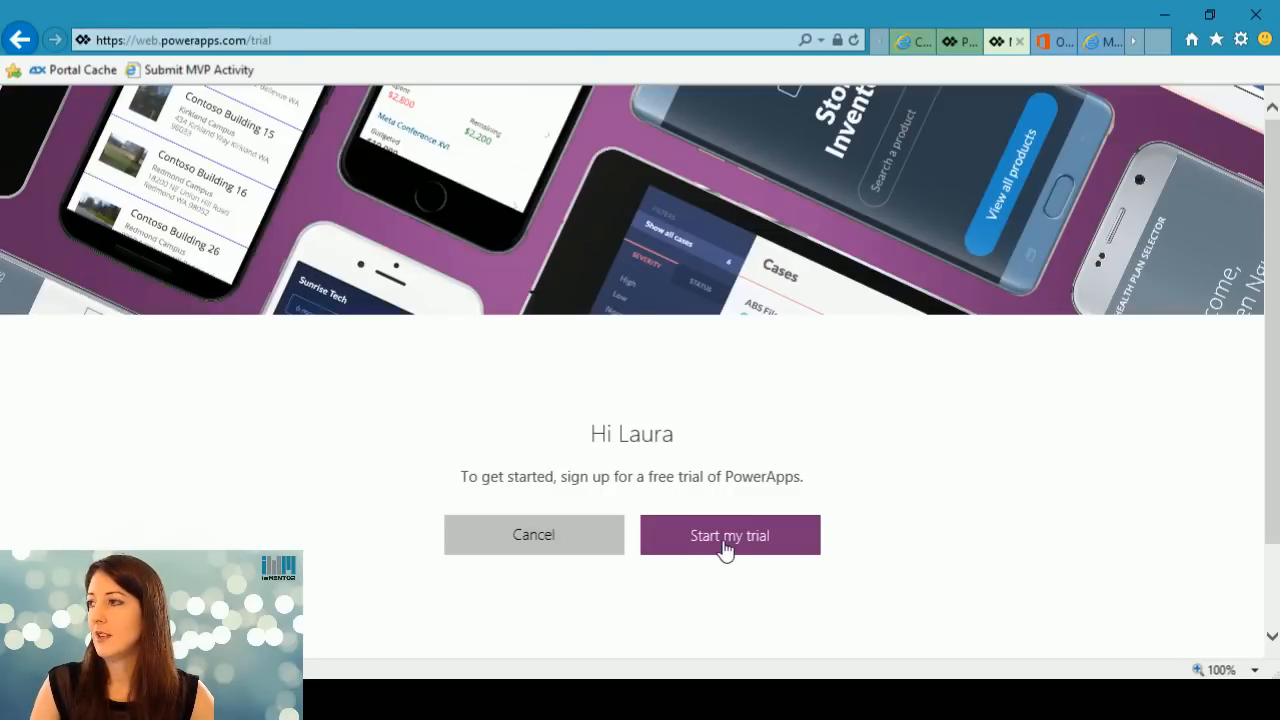
{"action": "left_click", "coordinate": [725, 540]}
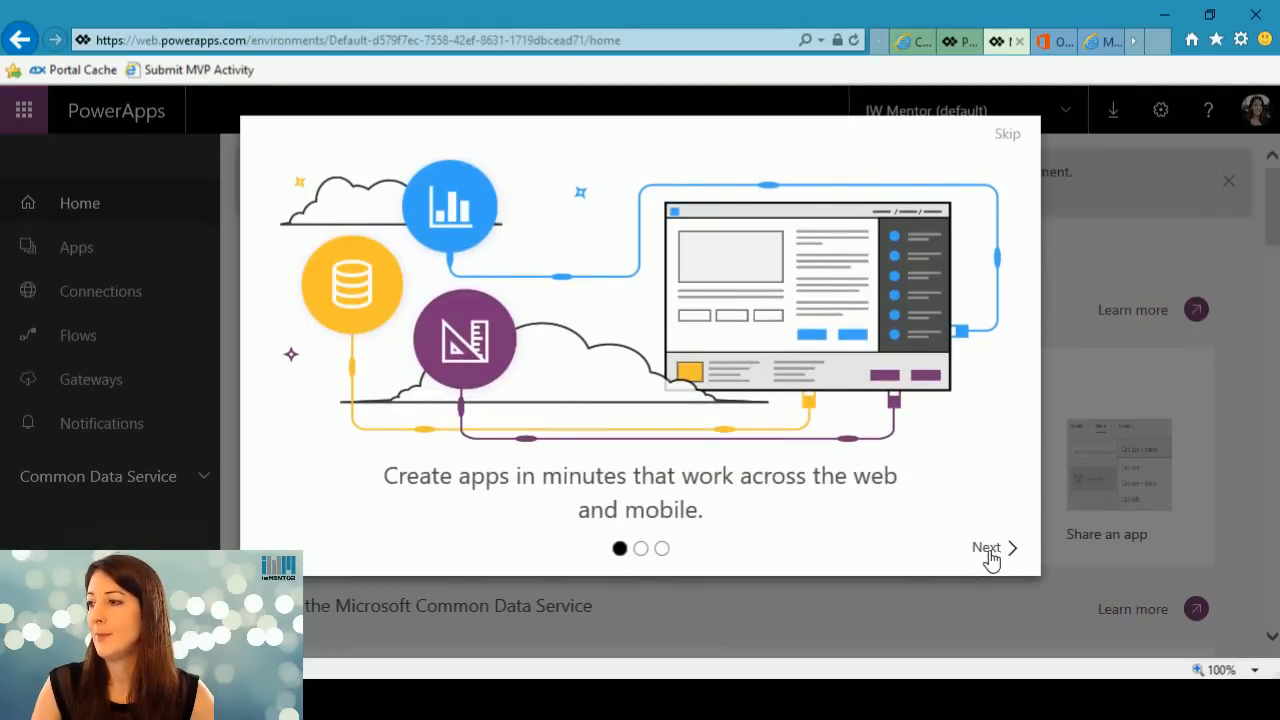
{"action": "left_click", "coordinate": [1007, 136]}
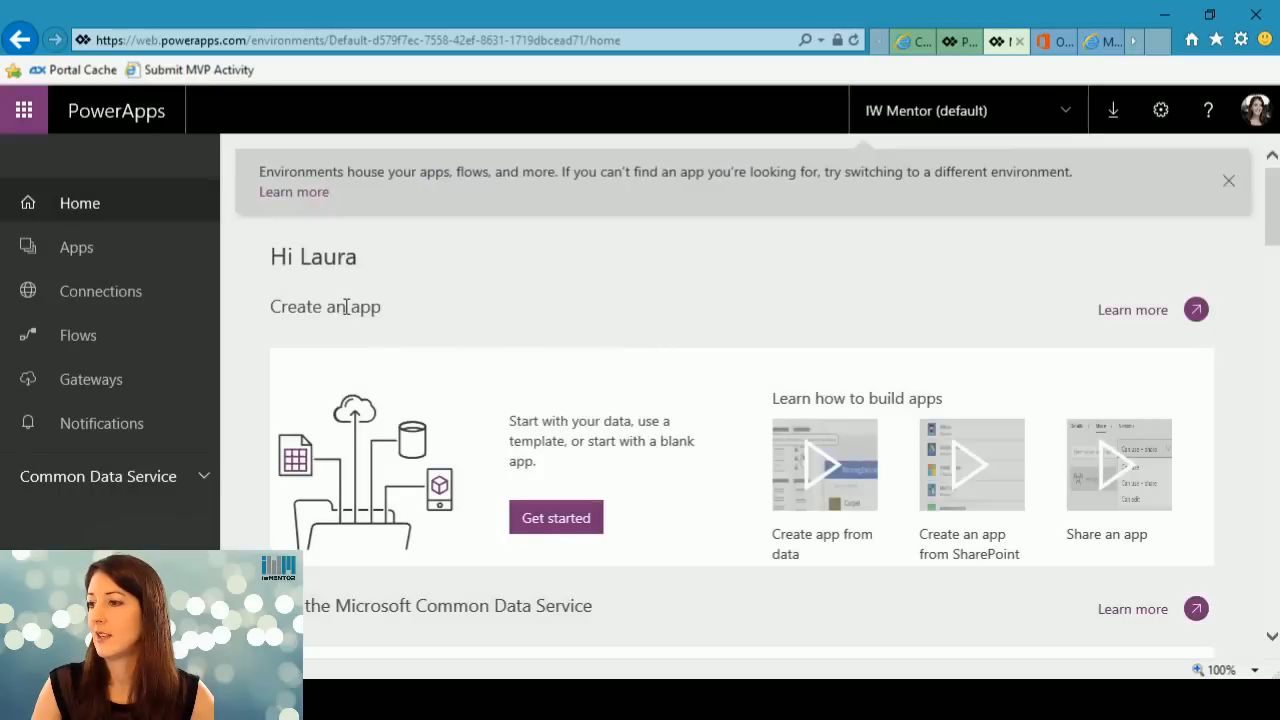
Examine the PowerApps connections, the available environments and the account that is signed in.
{"action": "left_click", "coordinate": [98, 289]}
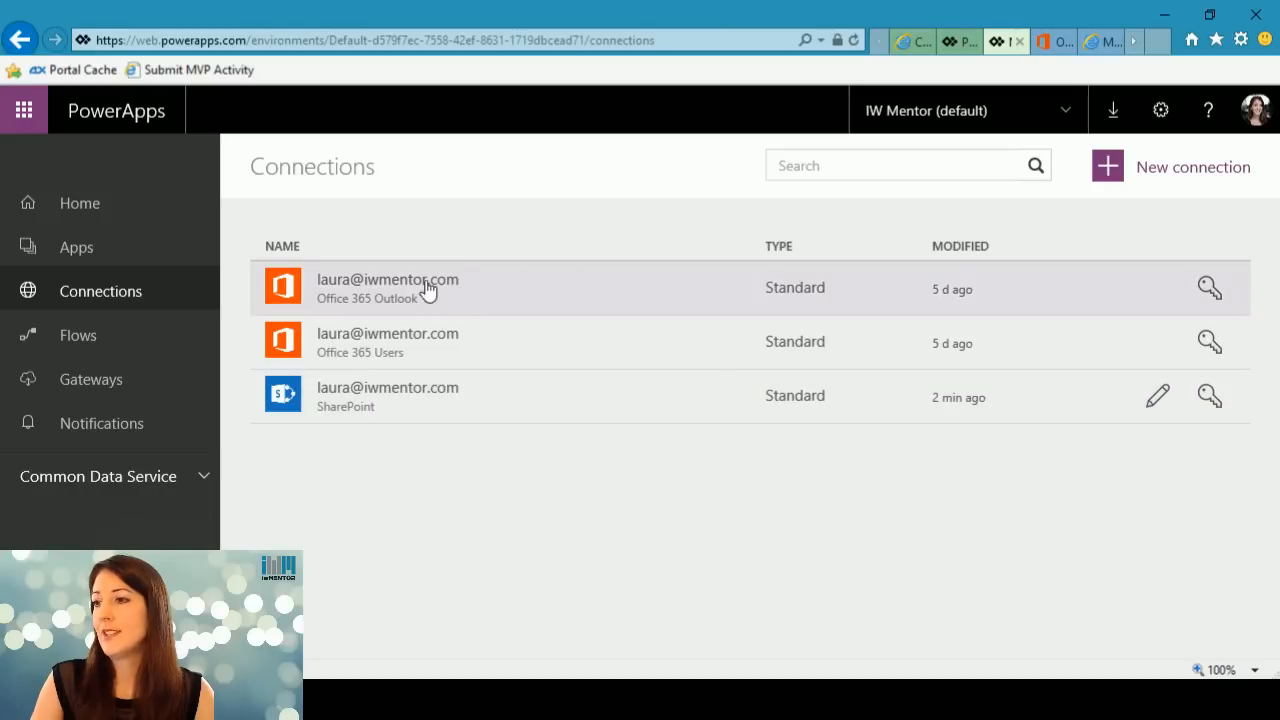
{"action": "left_click", "coordinate": [1040, 112]}
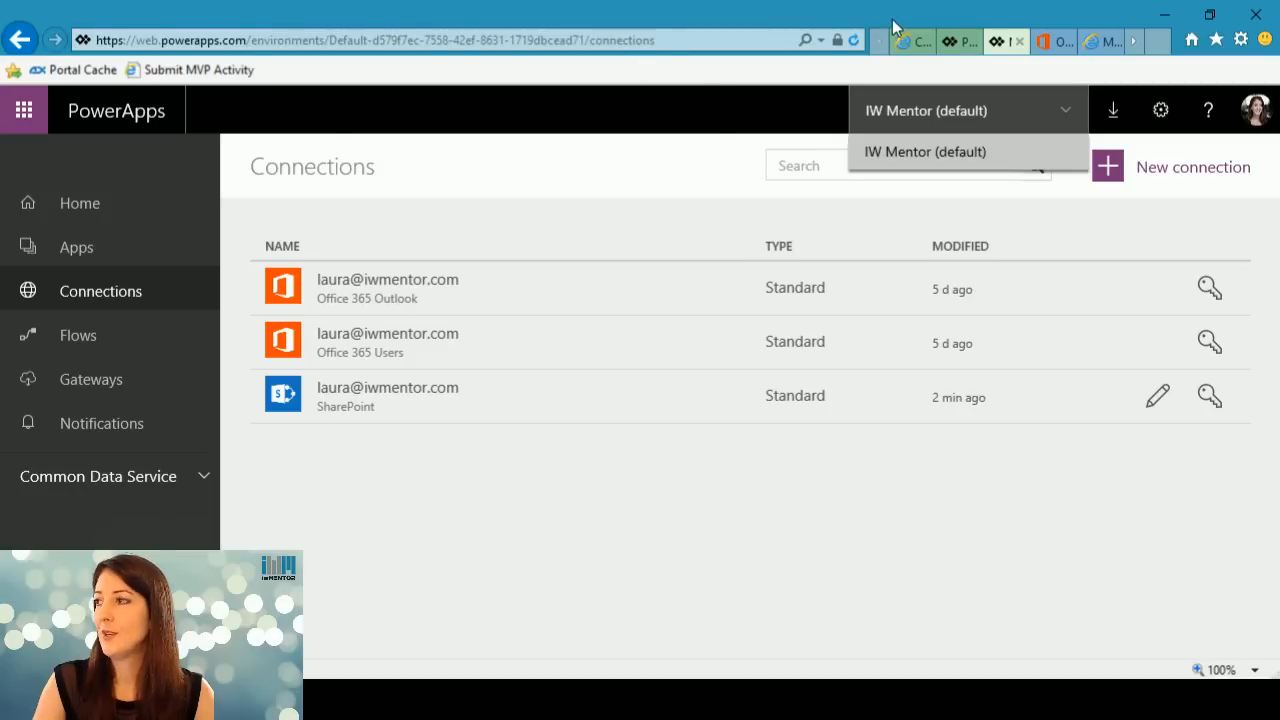
{"action": "left_click", "coordinate": [1256, 110]}
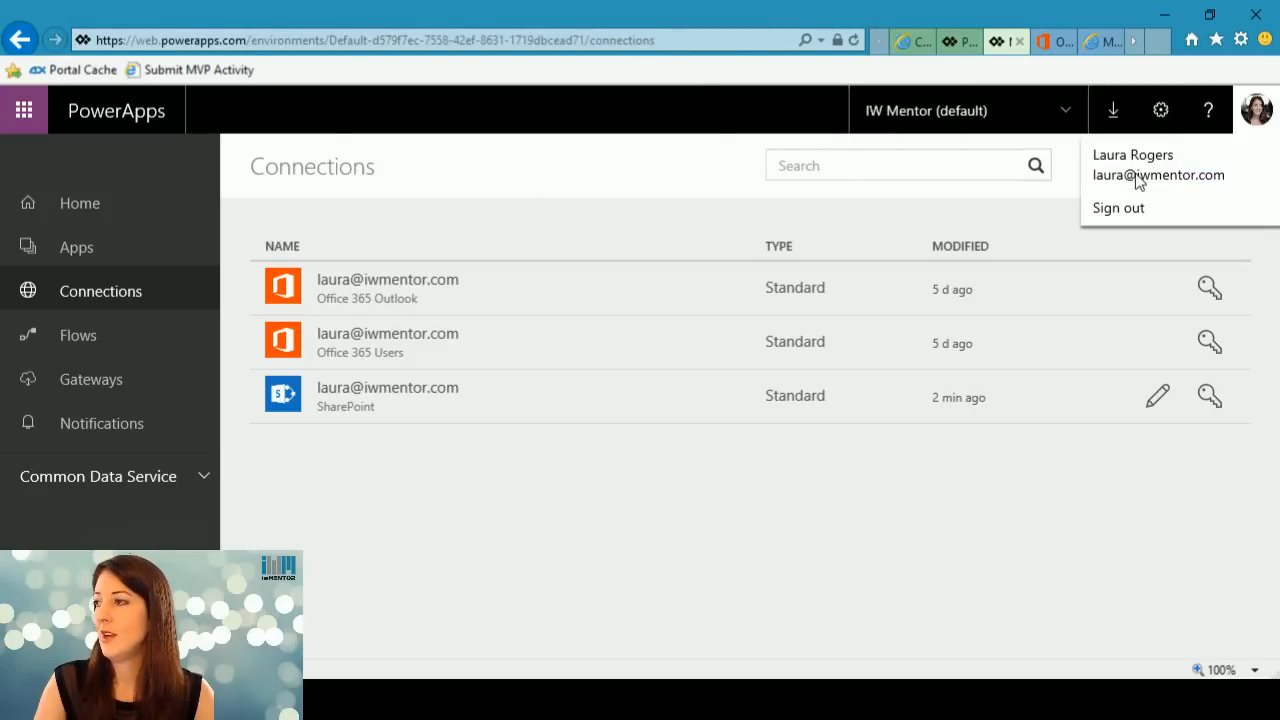
Sign out of PowerApps and sign in with the admin account, entering its password and enabling Keep me signed in.
{"action": "left_click", "coordinate": [1116, 209]}
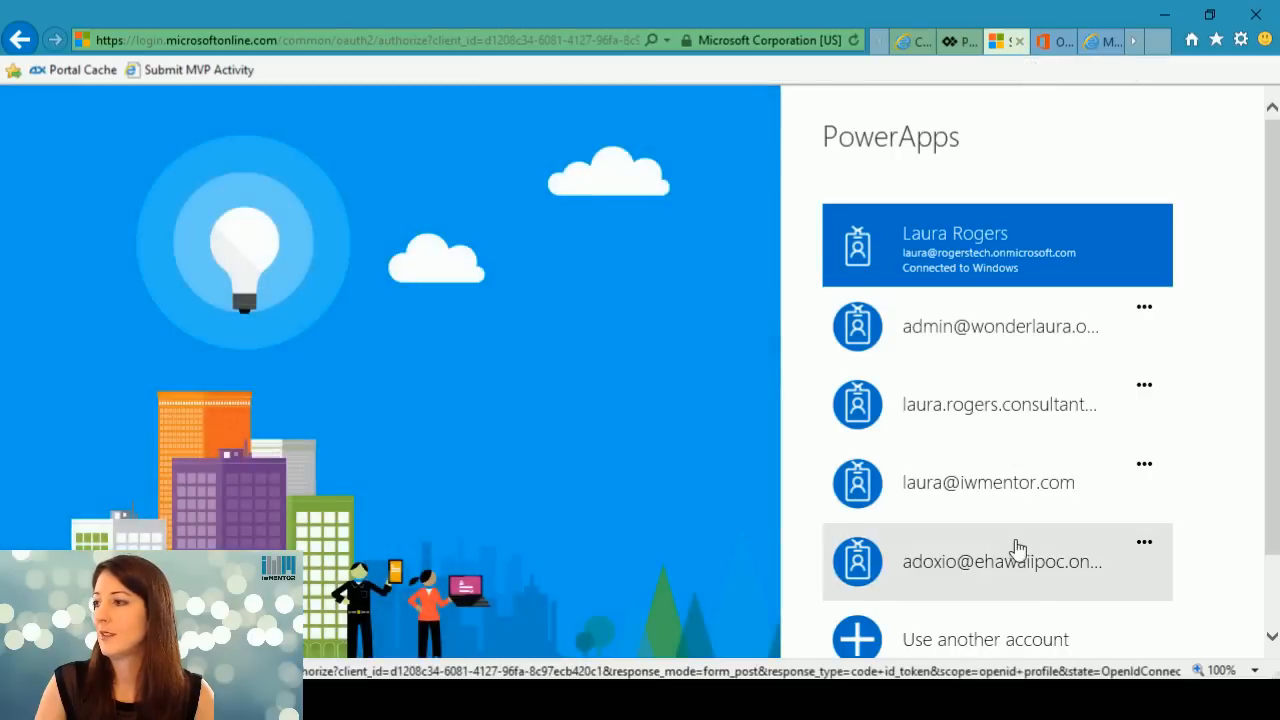
{"action": "left_click", "coordinate": [977, 334]}
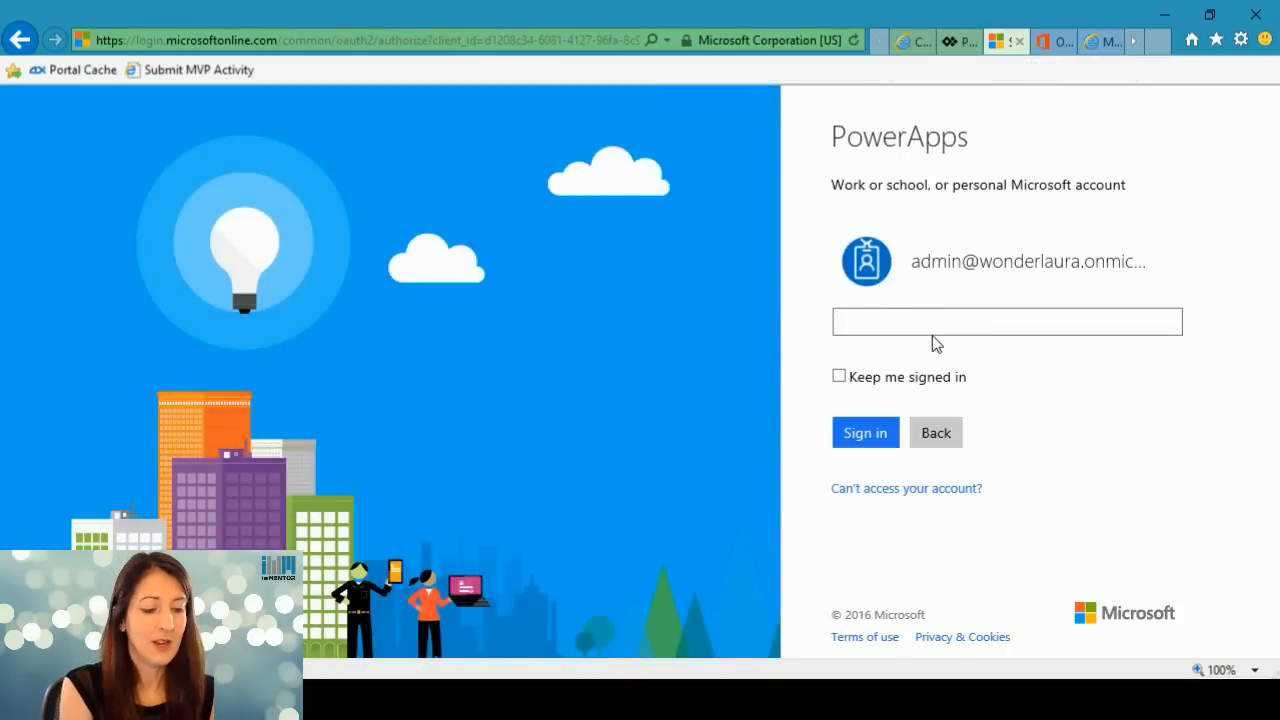
{"action": "type", "text": "*******"}
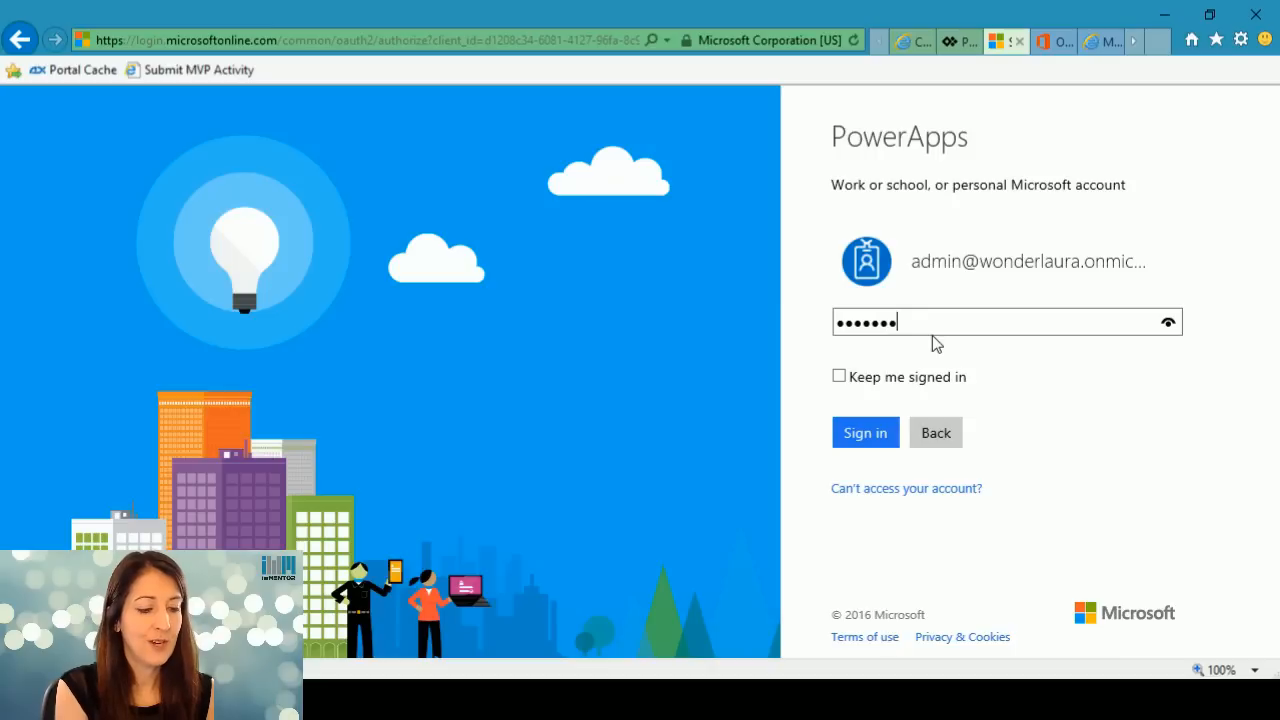
{"action": "type", "text": "******"}
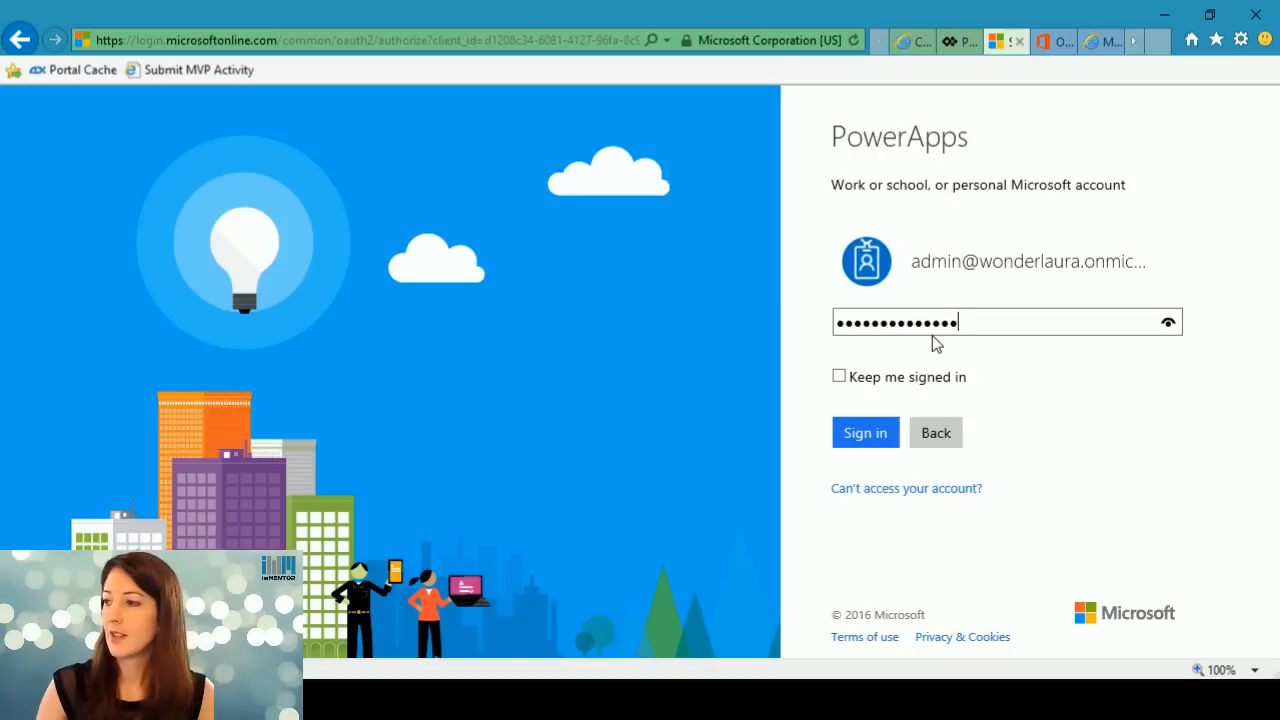
{"action": "left_click", "coordinate": [839, 379]}
{"action": "left_click", "coordinate": [866, 435]}
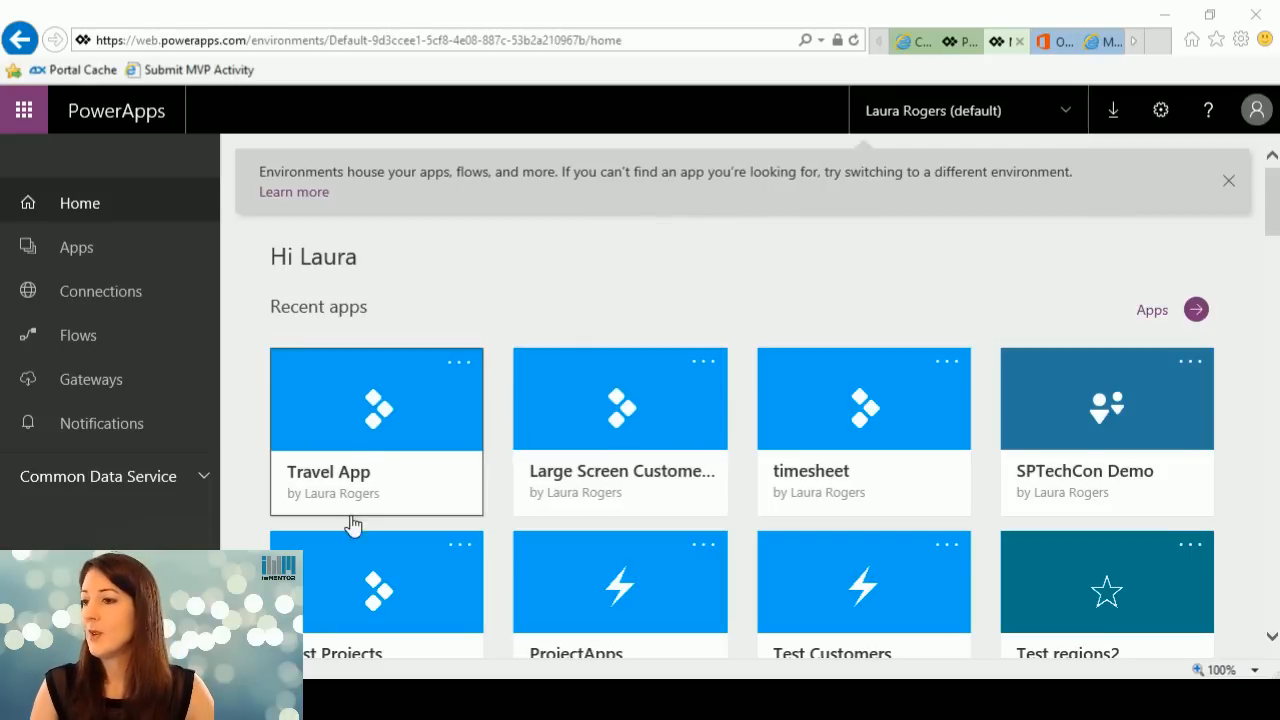
Examine the sharing settings and the details of the Travel App.
{"action": "left_click", "coordinate": [460, 366]}
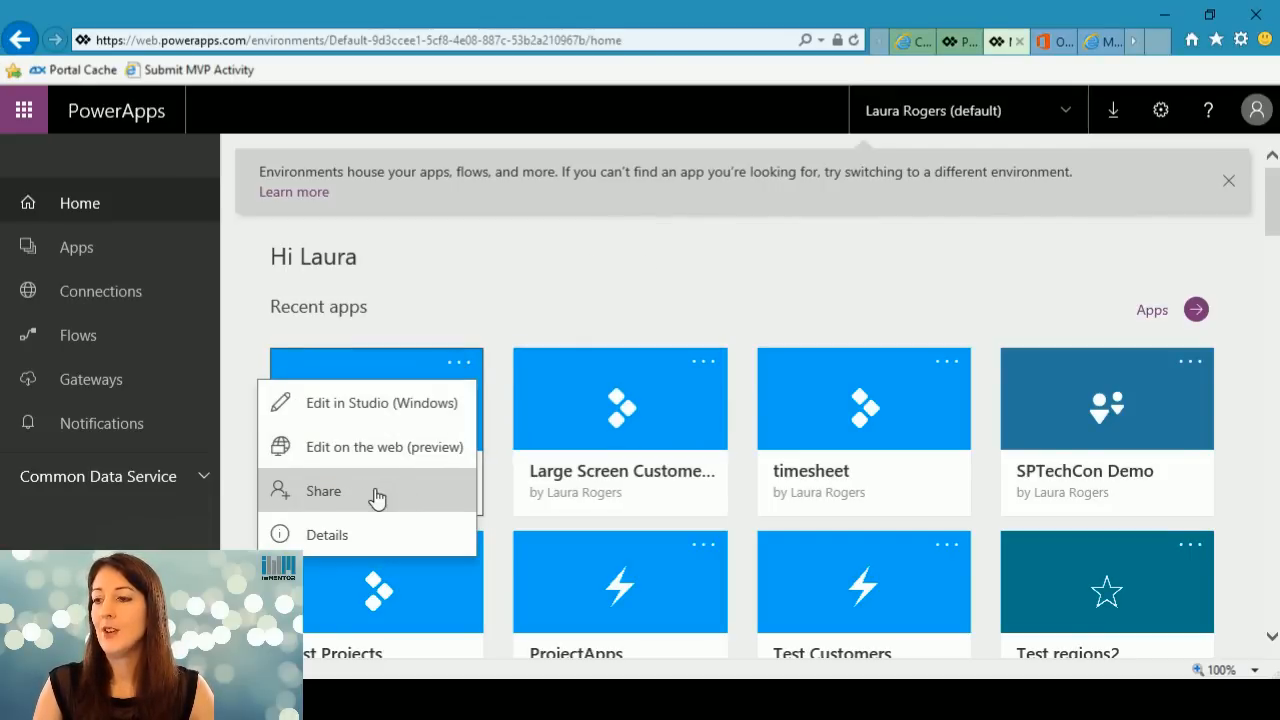
{"action": "left_click", "coordinate": [322, 494]}
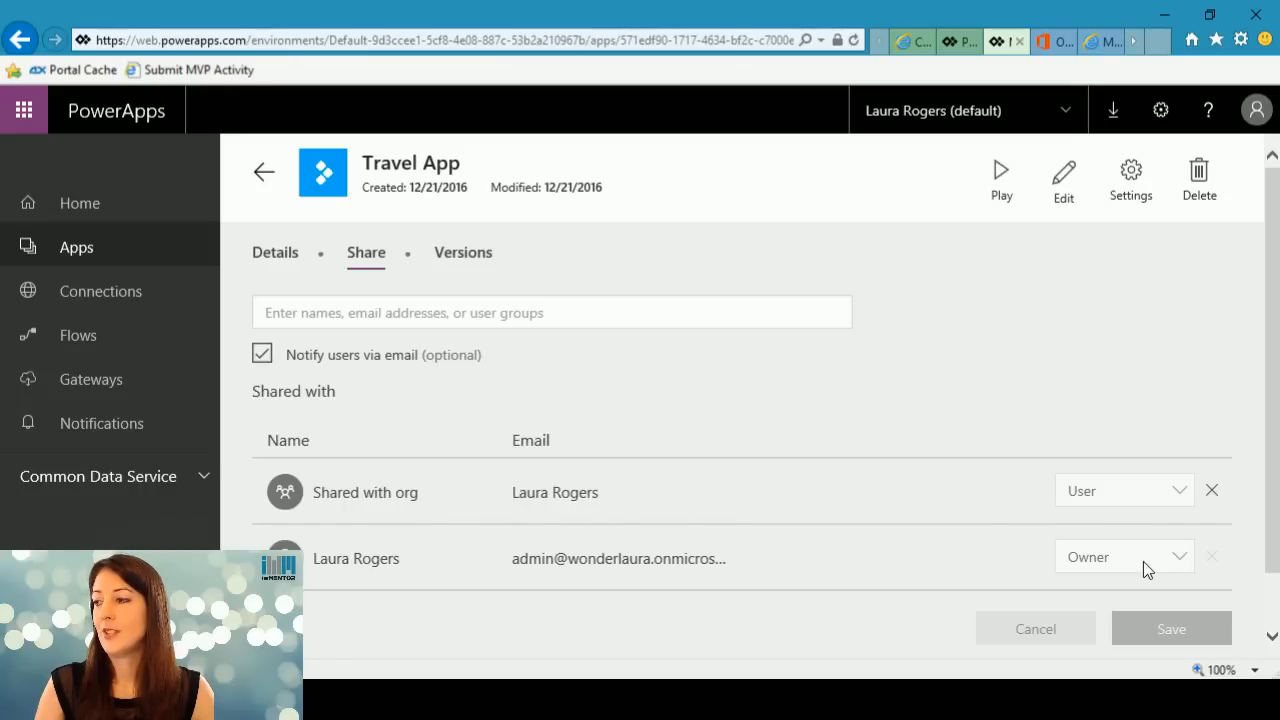
{"action": "left_click", "coordinate": [272, 260]}
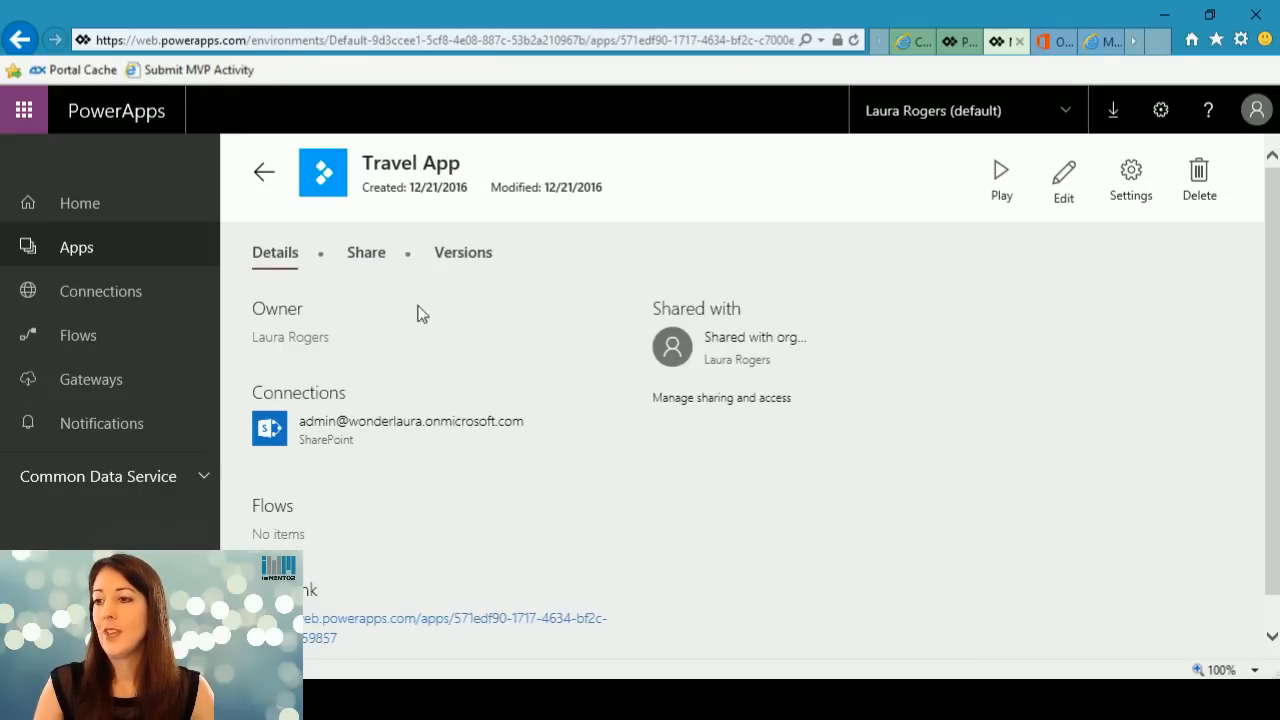
{"action": "scroll", "coordinate": [560, 420], "scroll_direction": "down", "scroll_amount": 1}
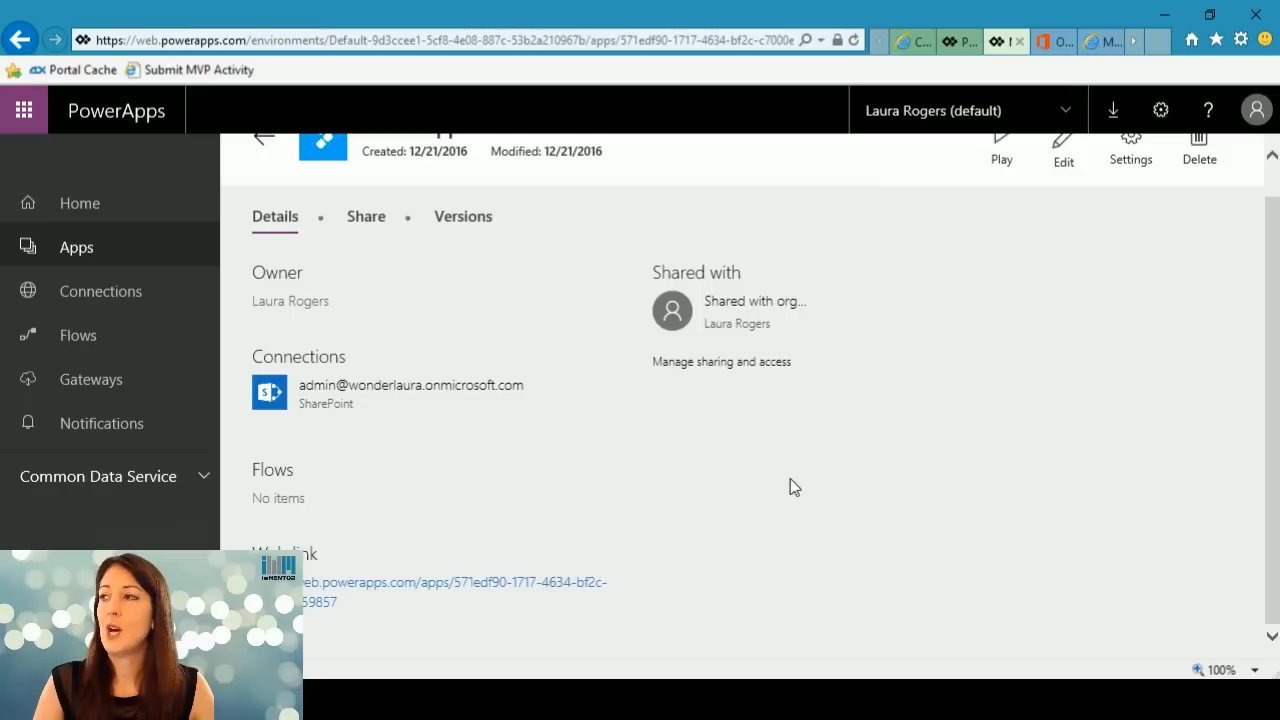
Review the recent apps on the PowerApps home page and the PowerApps entry among the Office 365 admin centers.
{"action": "left_click", "coordinate": [83, 206]}
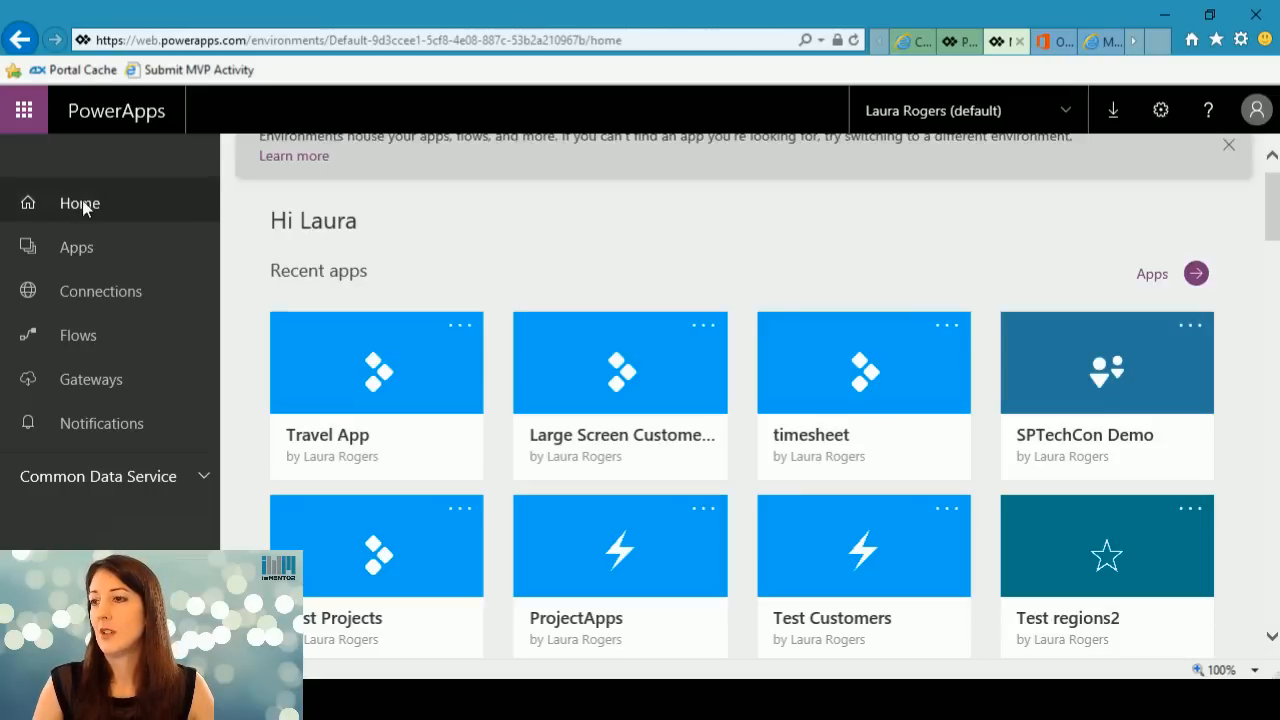
{"action": "scroll", "coordinate": [1275, 213], "scroll_direction": "up", "scroll_amount": 1}
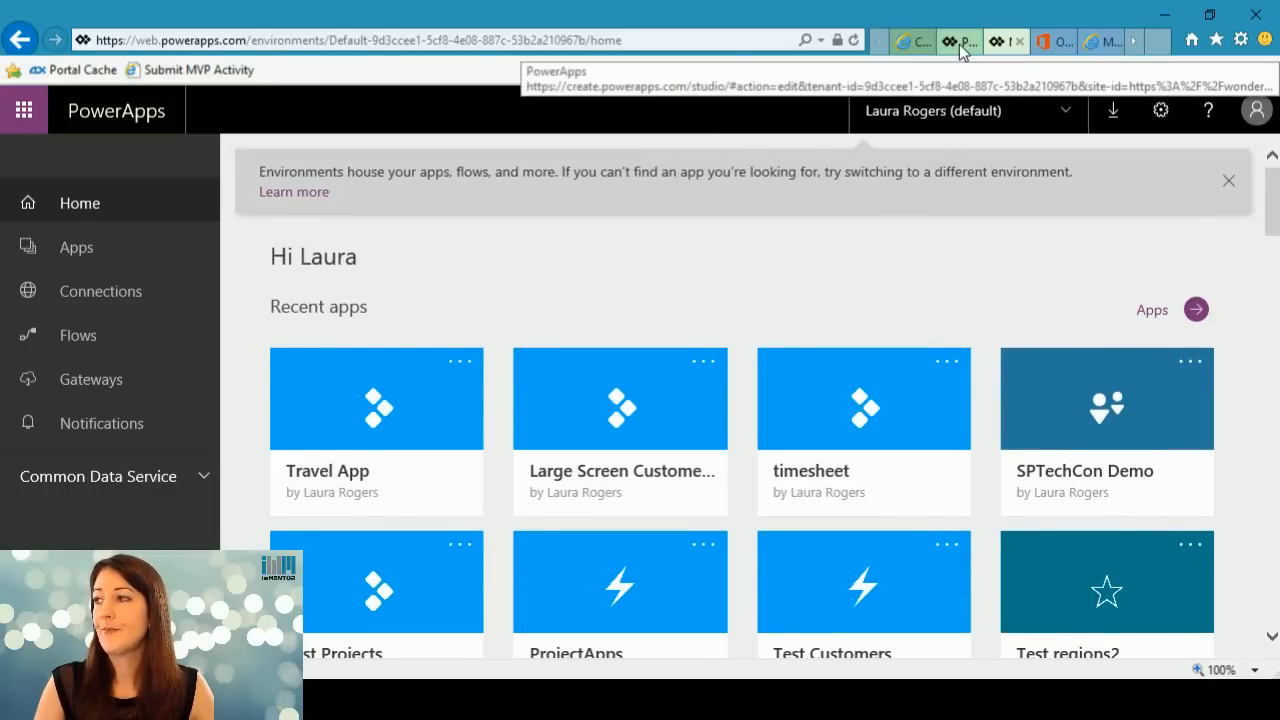
{"action": "left_click", "coordinate": [1057, 45]}
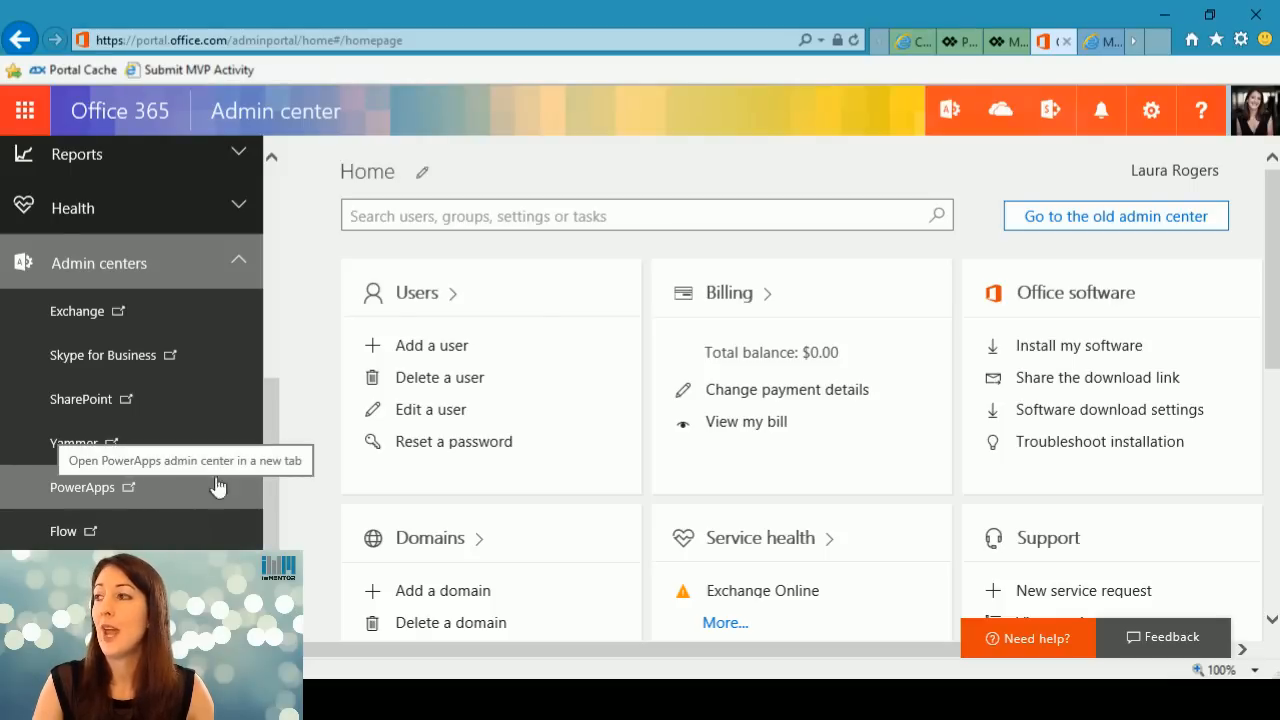
{"action": "left_click", "coordinate": [1001, 41]}
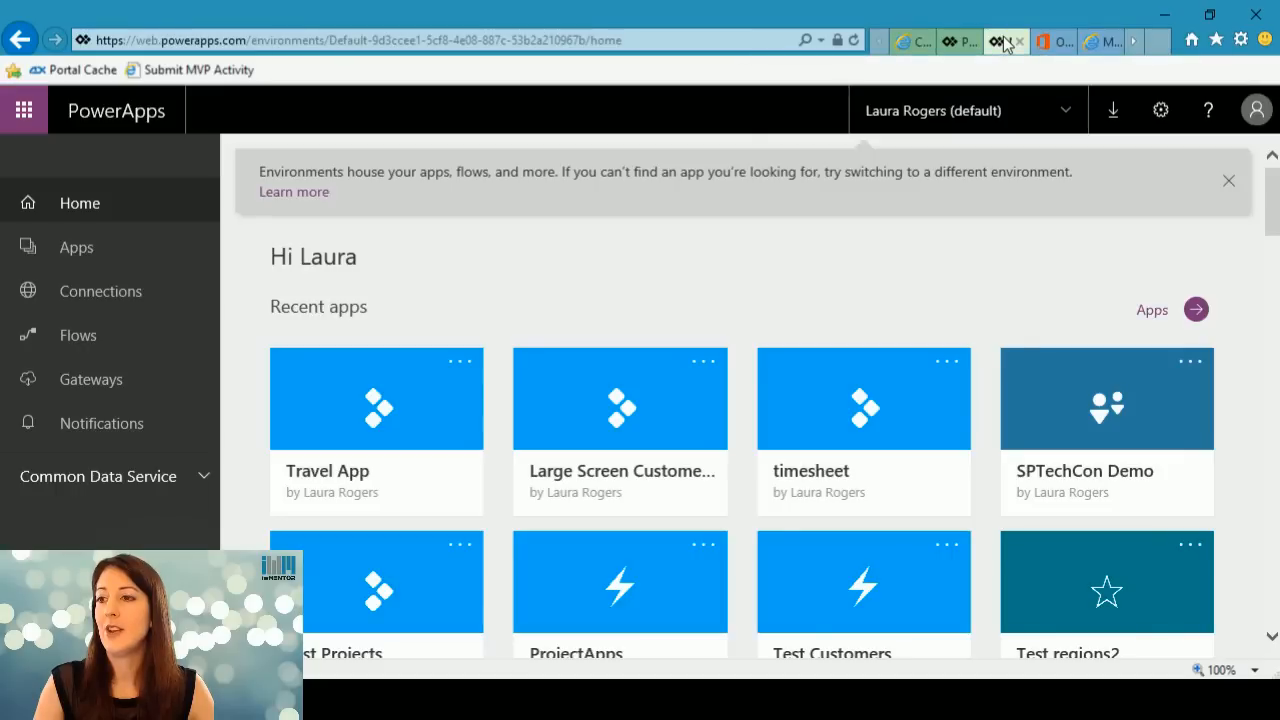
Examine the full list of PowerApps connections, from Common Data Service through to YouTube.
{"action": "left_click", "coordinate": [92, 297]}
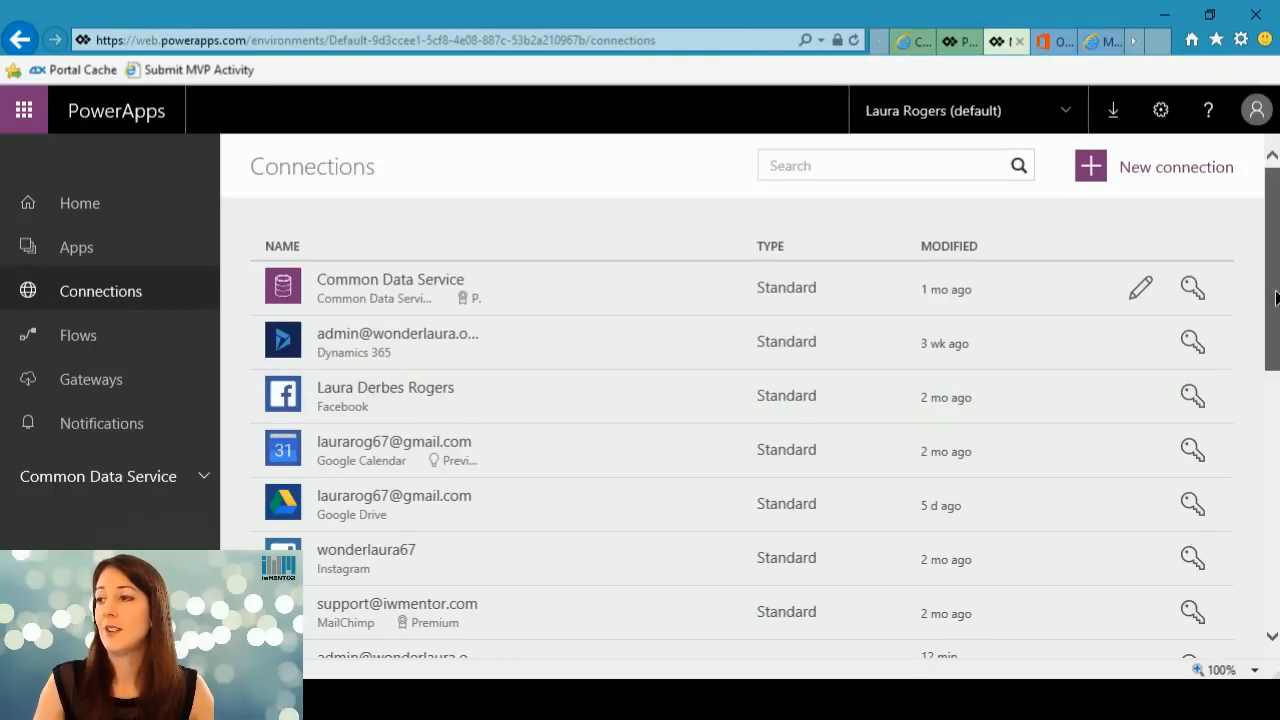
{"action": "scroll", "coordinate": [1276, 297], "scroll_direction": "down", "scroll_amount": 6}
{"action": "scroll", "coordinate": [740, 400], "scroll_direction": "down", "scroll_amount": 1}
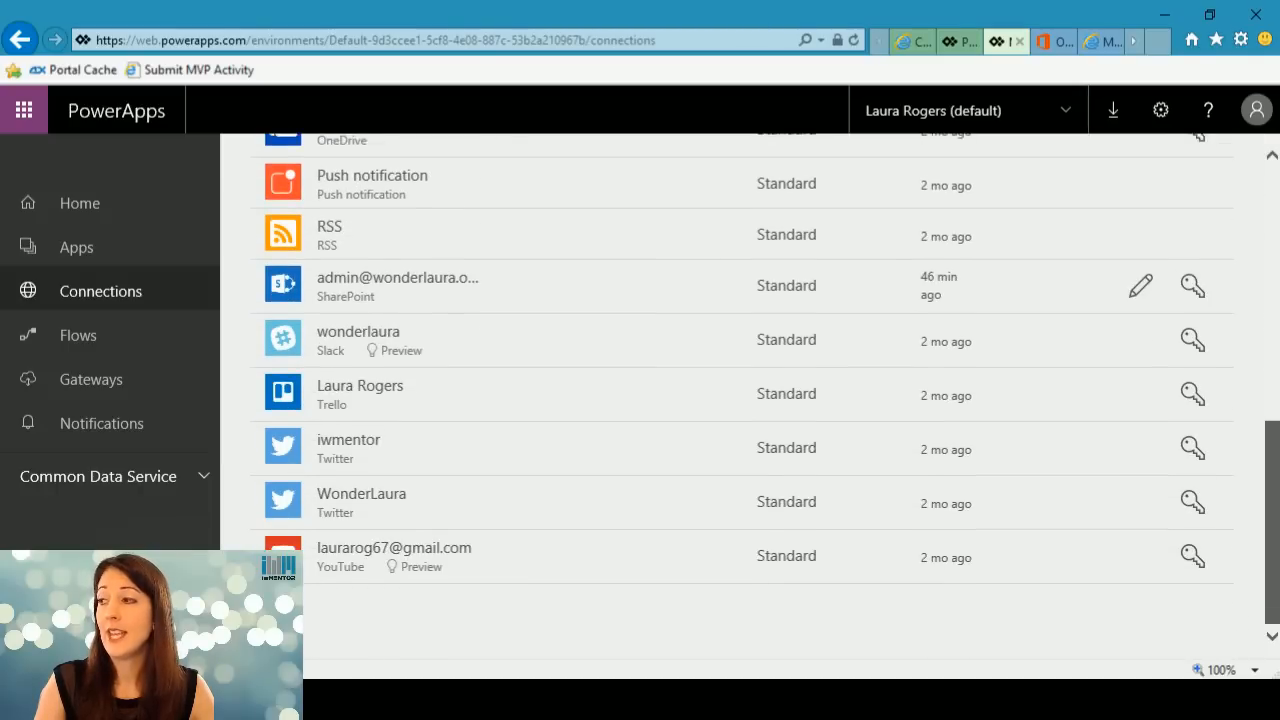
{"action": "scroll", "coordinate": [1276, 290], "scroll_direction": "up", "scroll_amount": 7}
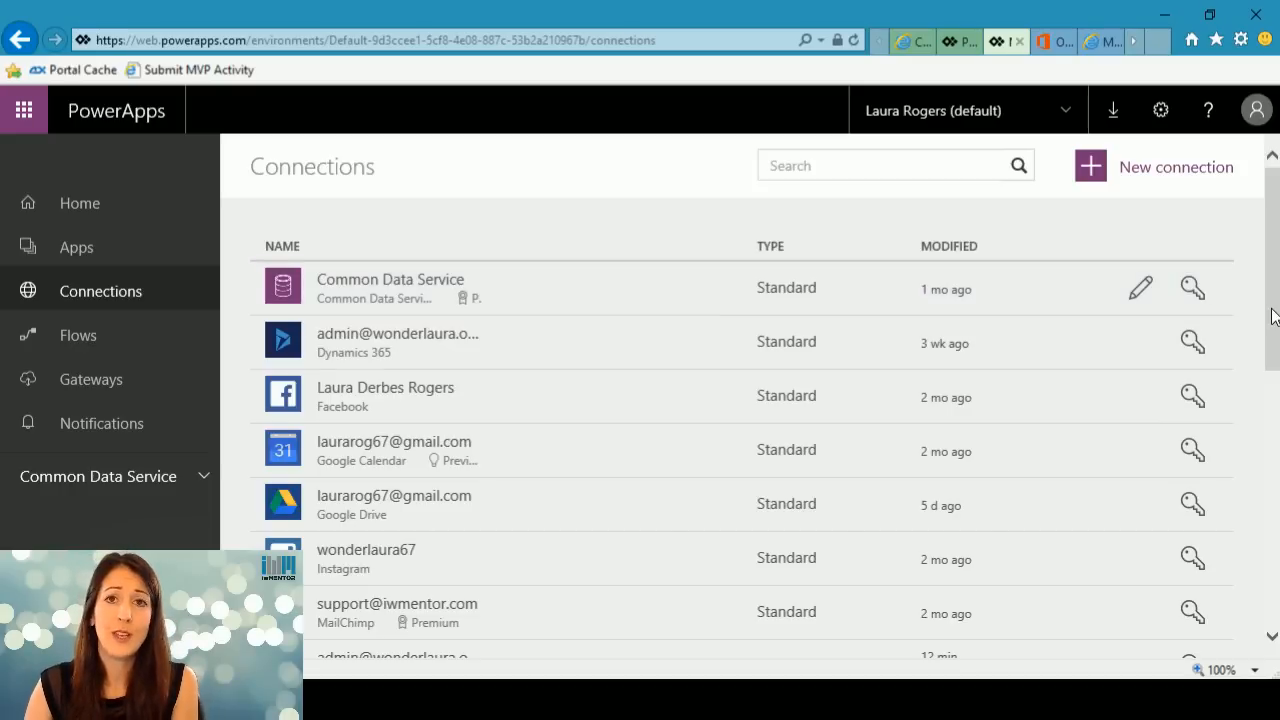
{"action": "scroll", "coordinate": [1272, 316], "scroll_direction": "down", "scroll_amount": 4}
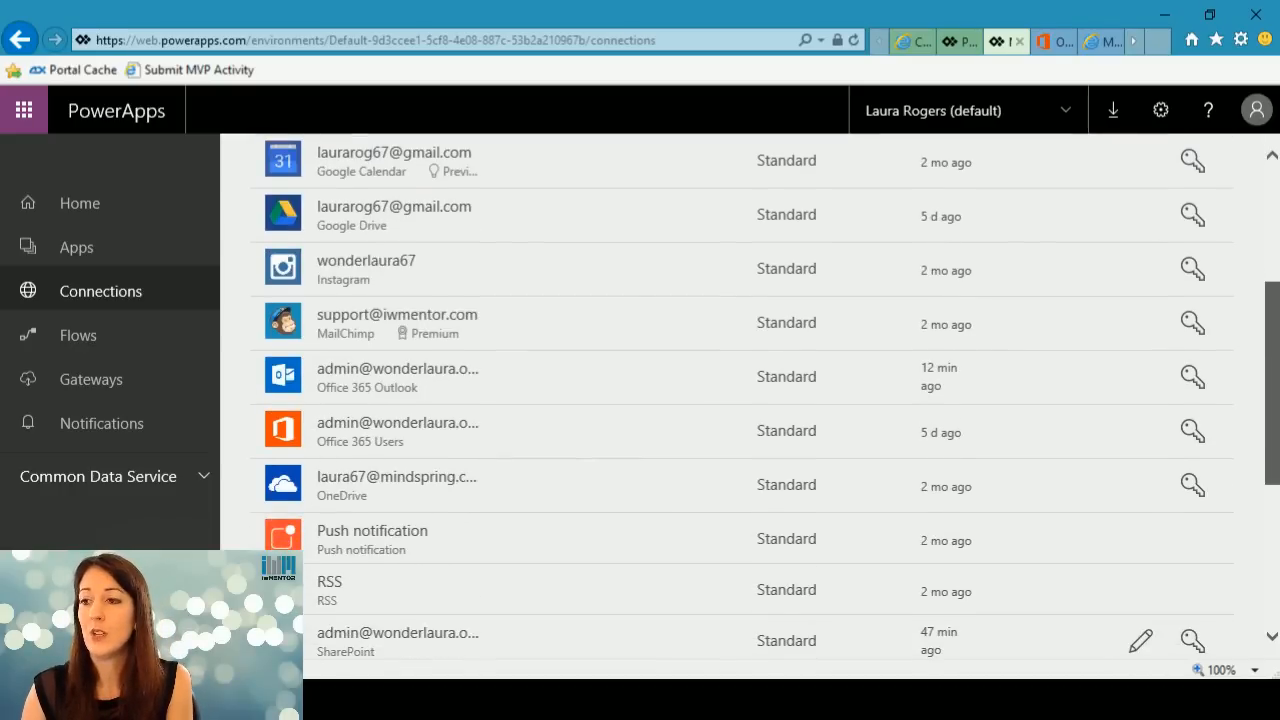
{"action": "scroll", "coordinate": [740, 396], "scroll_direction": "down", "scroll_amount": 3}
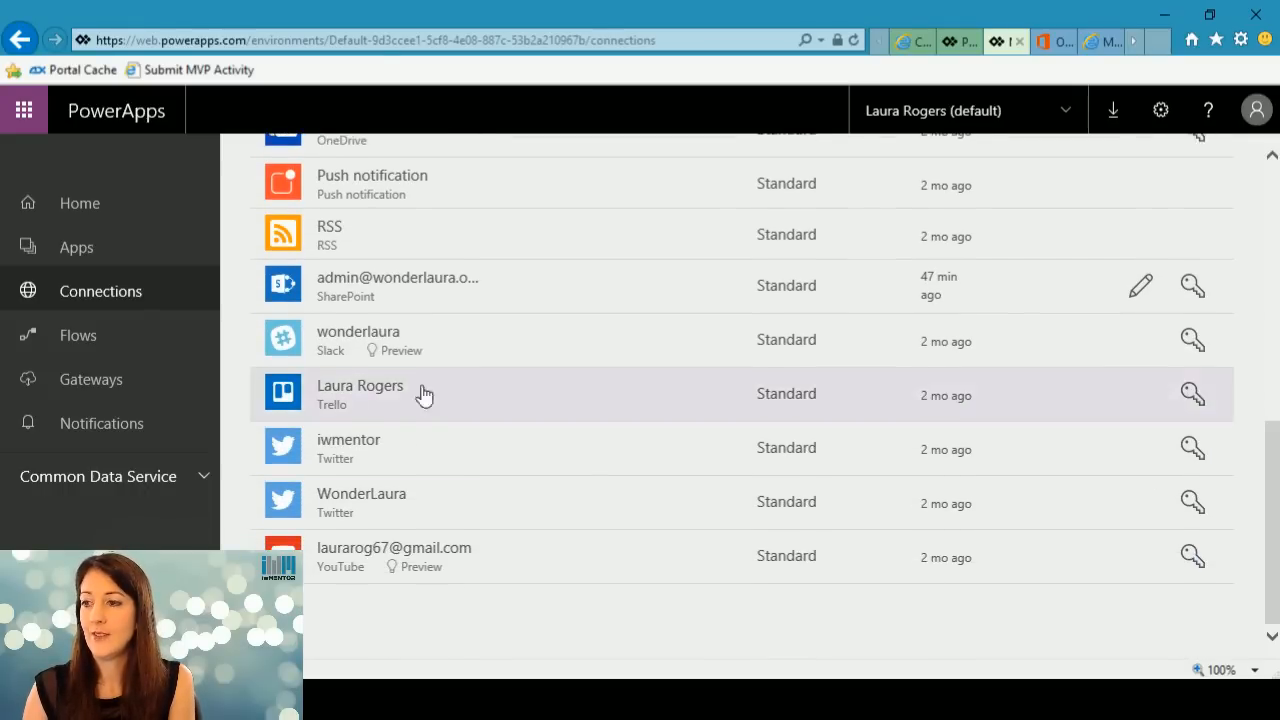
{"action": "left_click_drag", "start_coordinate": [1275, 472], "coordinate": [1275, 218]}
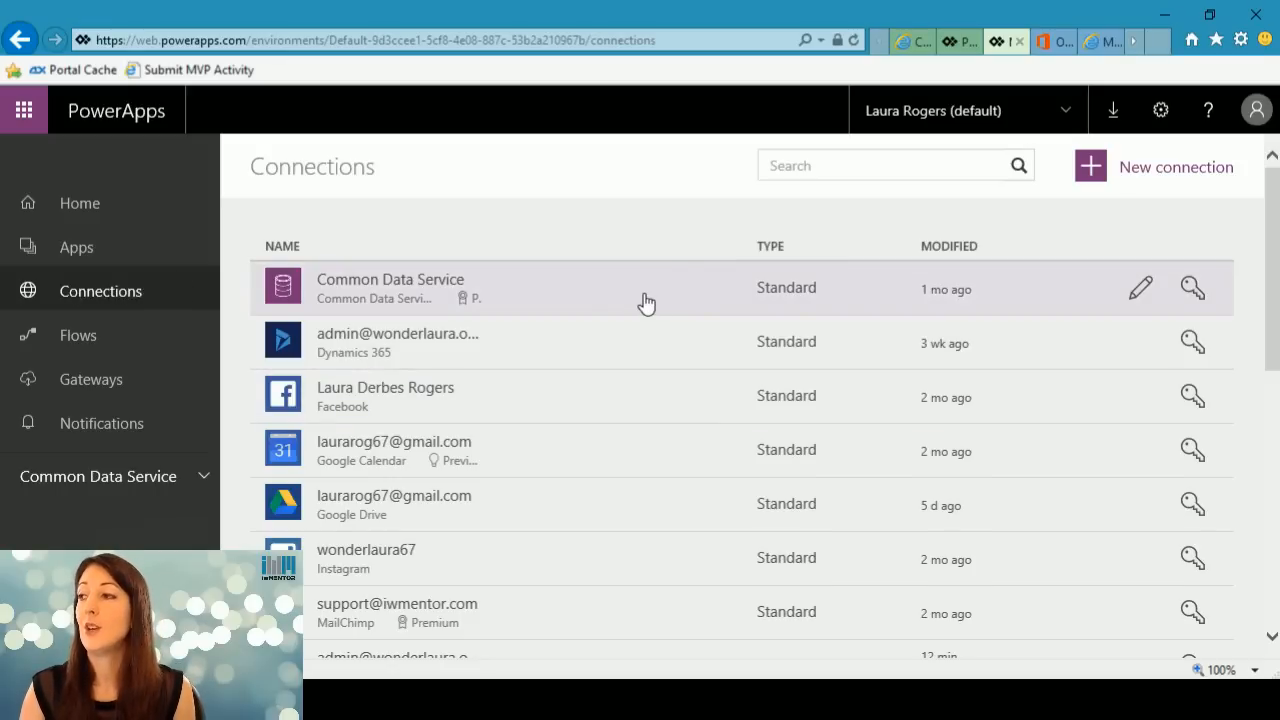
Try to open the SPTechCon Demo app from the list of all apps, dismiss the error and start a new session.
{"action": "left_click", "coordinate": [84, 247]}
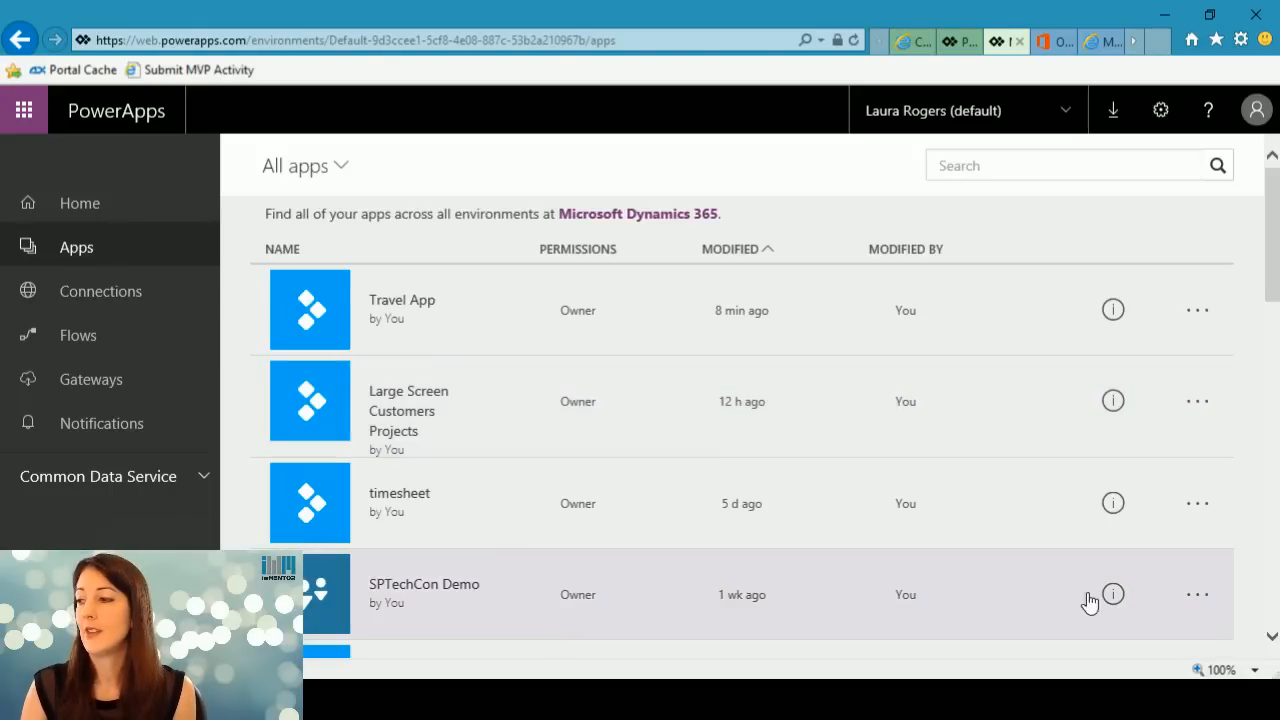
{"action": "left_click", "coordinate": [313, 597]}
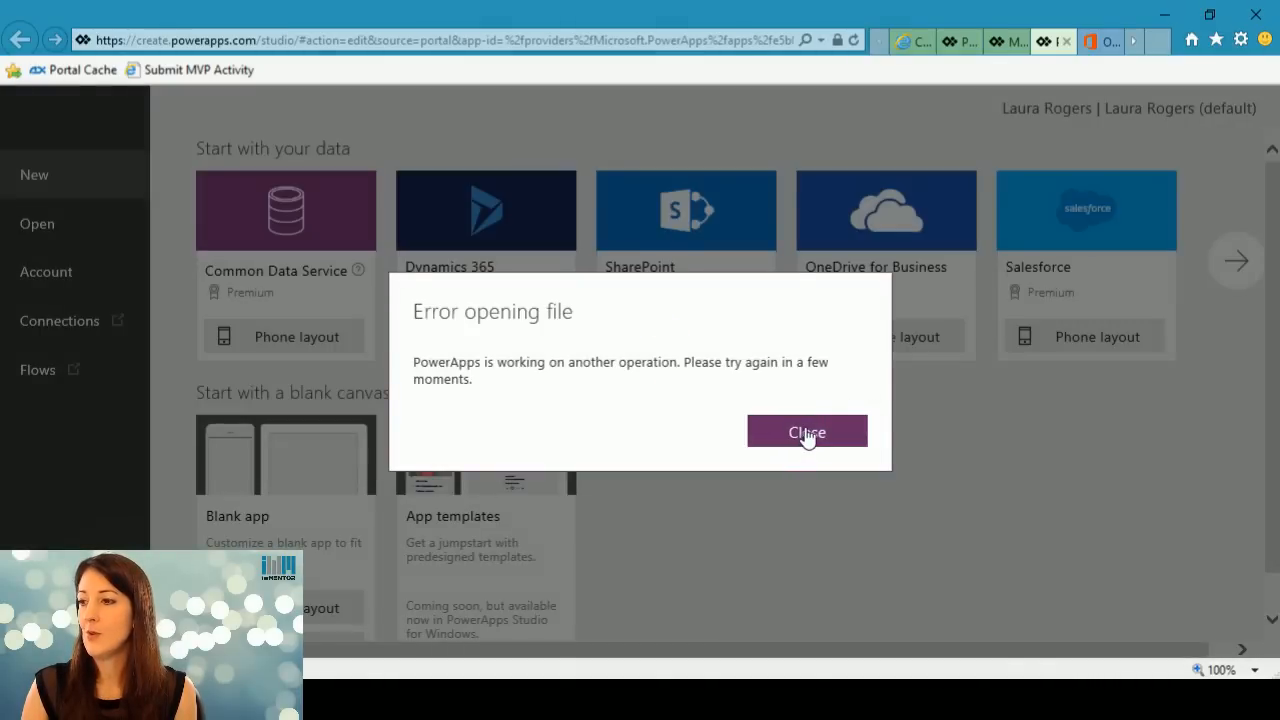
{"action": "left_click", "coordinate": [807, 435]}
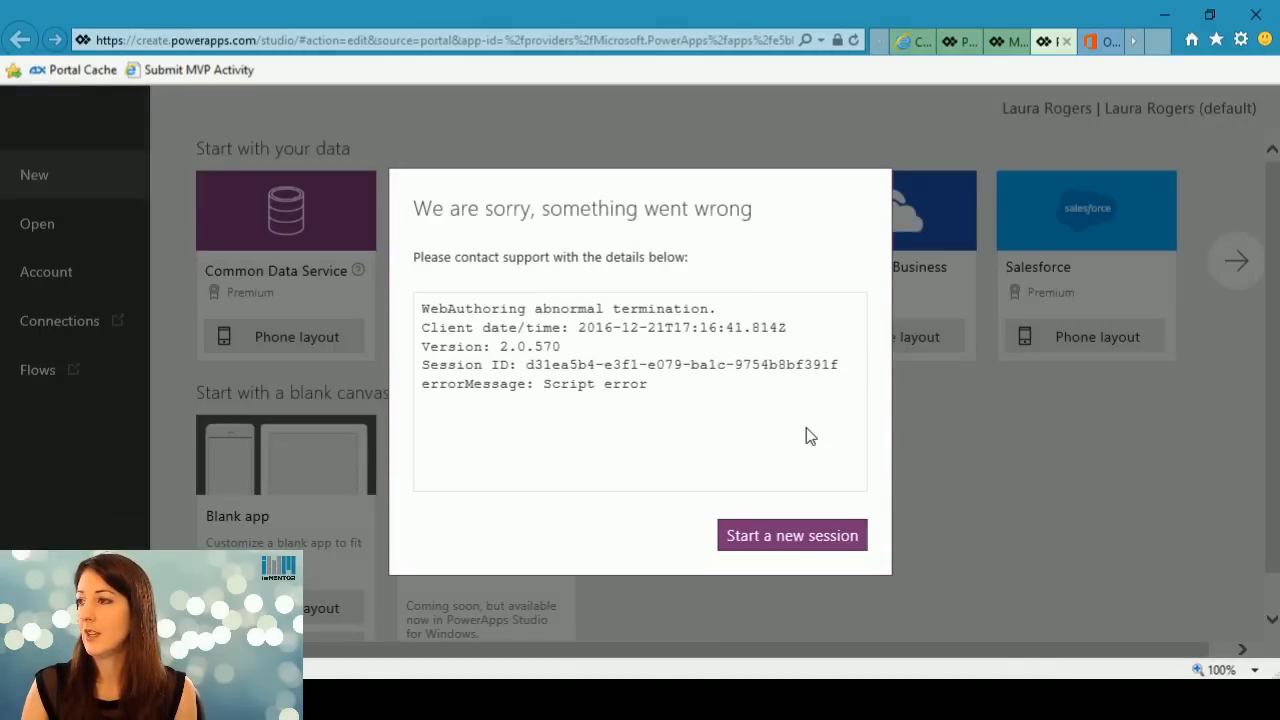
{"action": "left_click", "coordinate": [803, 540]}
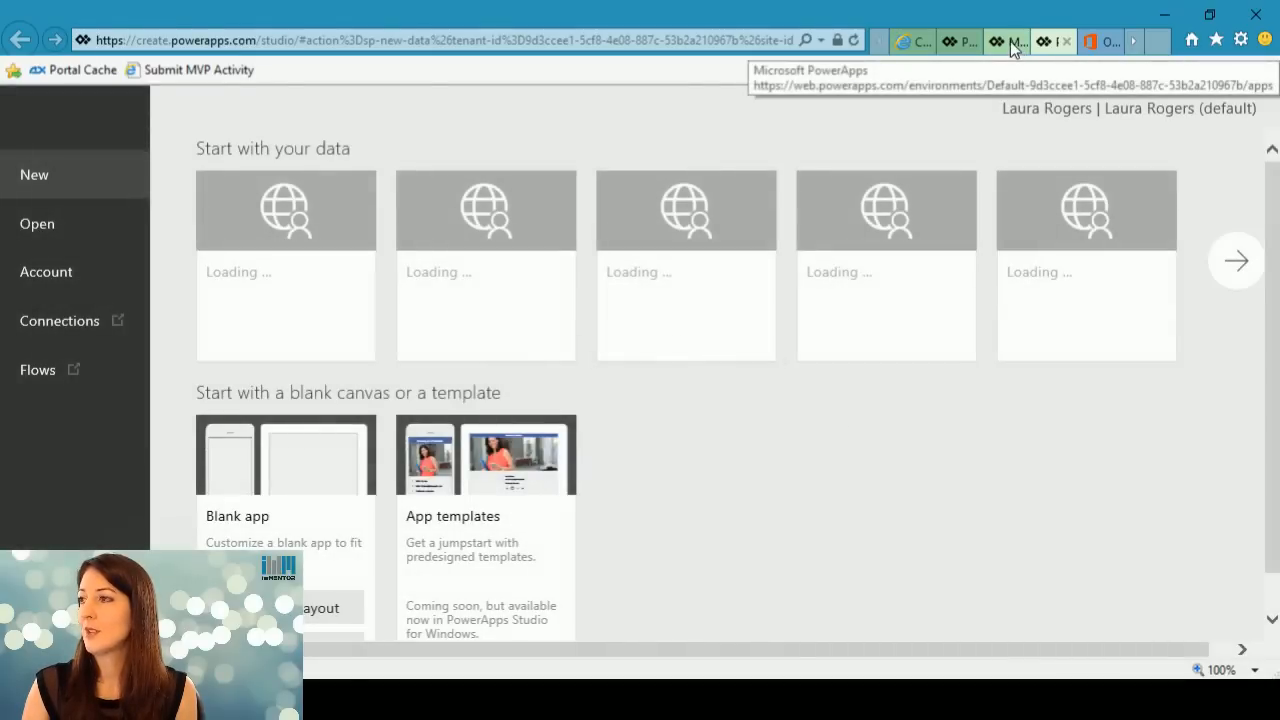
Close the browser tabs holding the apps list and the Travel App settings, agreeing to leave the page.
{"action": "left_click", "coordinate": [1012, 42]}
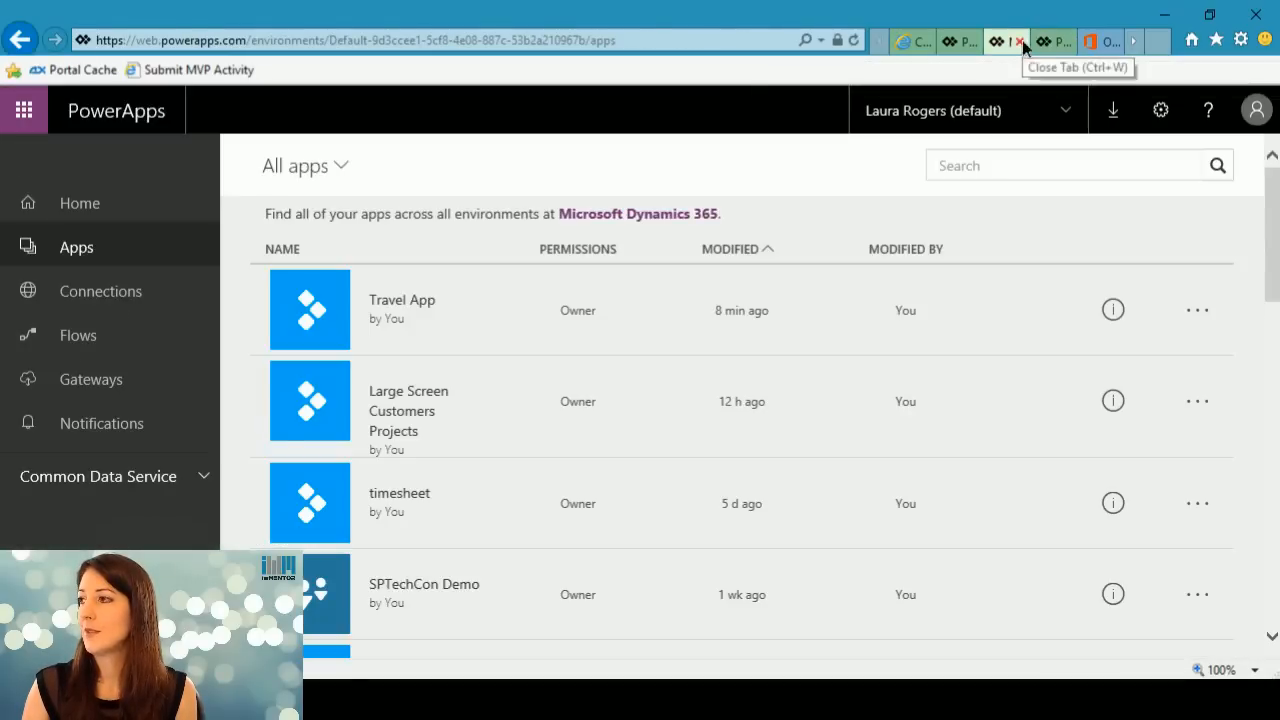
{"action": "left_click", "coordinate": [1019, 42]}
{"action": "left_click", "coordinate": [972, 42]}
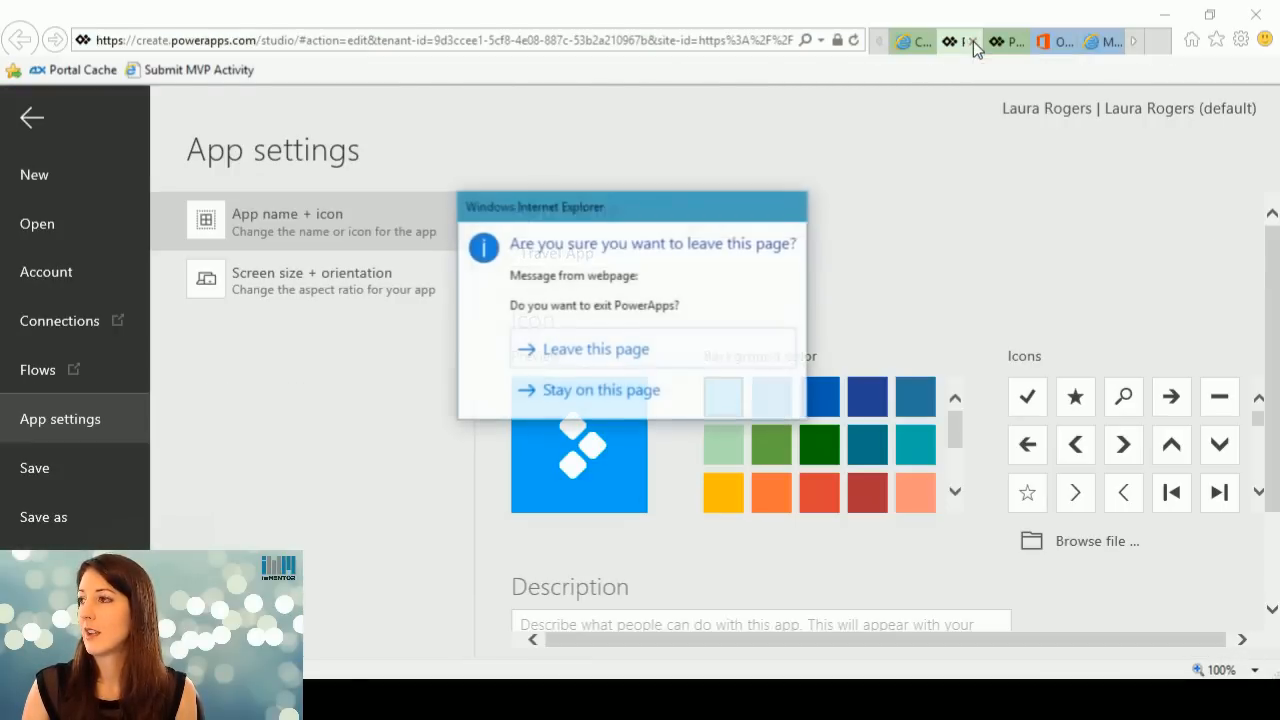
{"action": "left_click", "coordinate": [645, 349]}
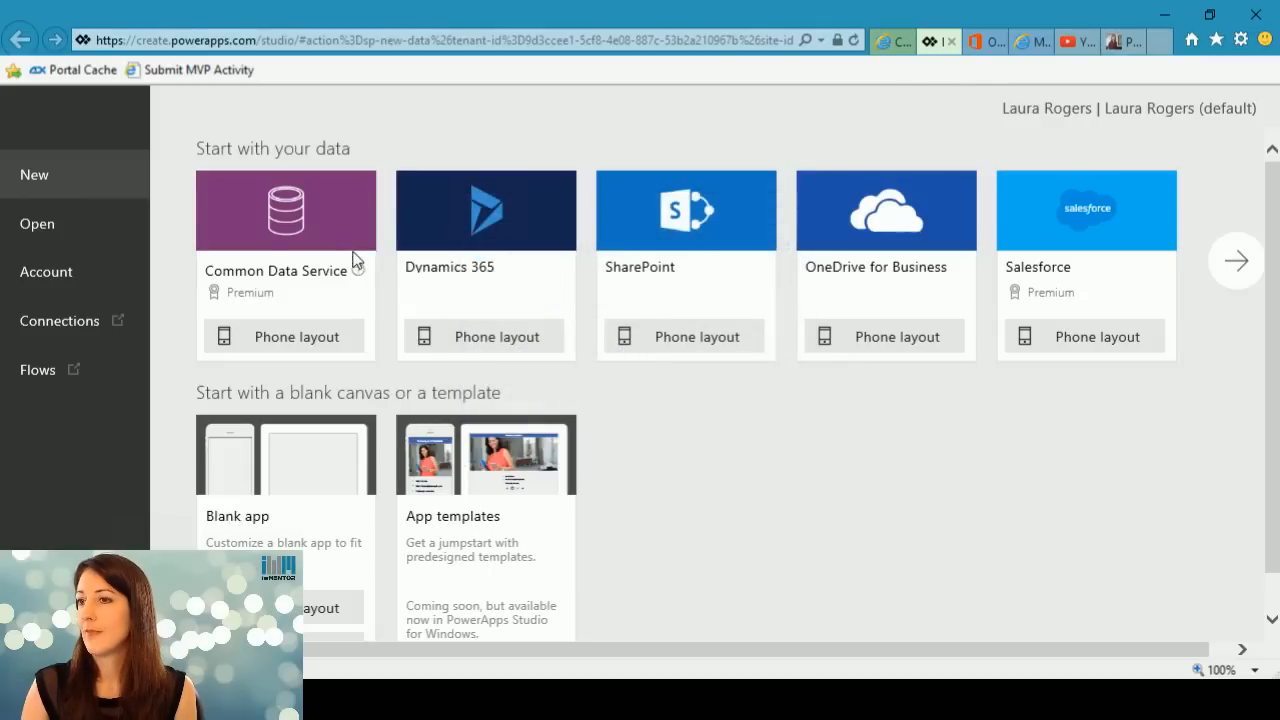
Open the SPTechCon Demo app for editing from the available PowerApps.
{"action": "left_click", "coordinate": [40, 228]}
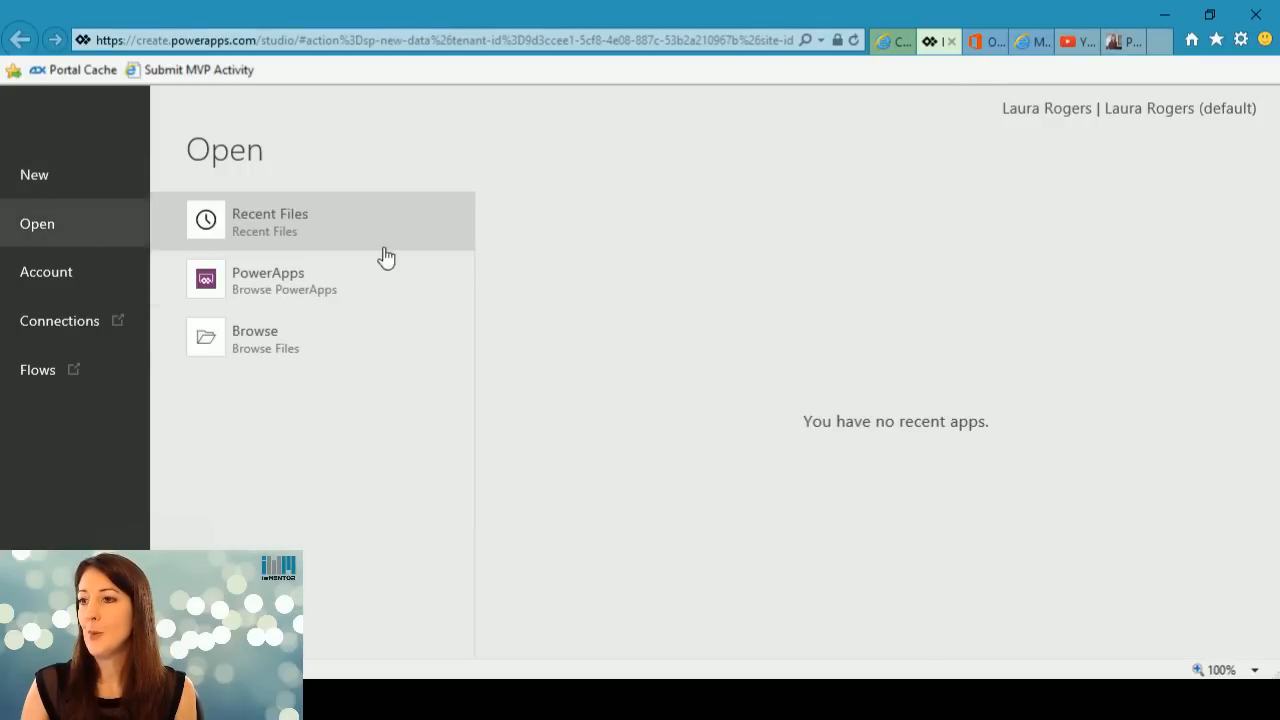
{"action": "left_click", "coordinate": [273, 272]}
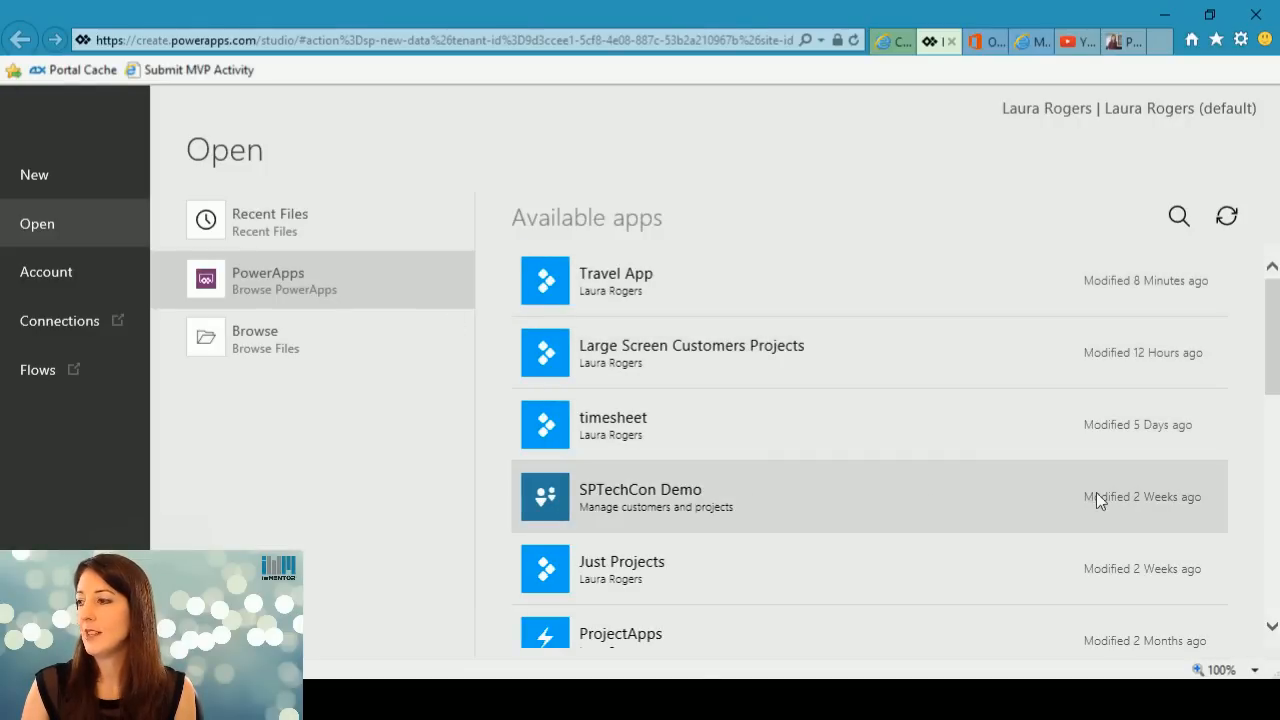
{"action": "left_click", "coordinate": [601, 500]}
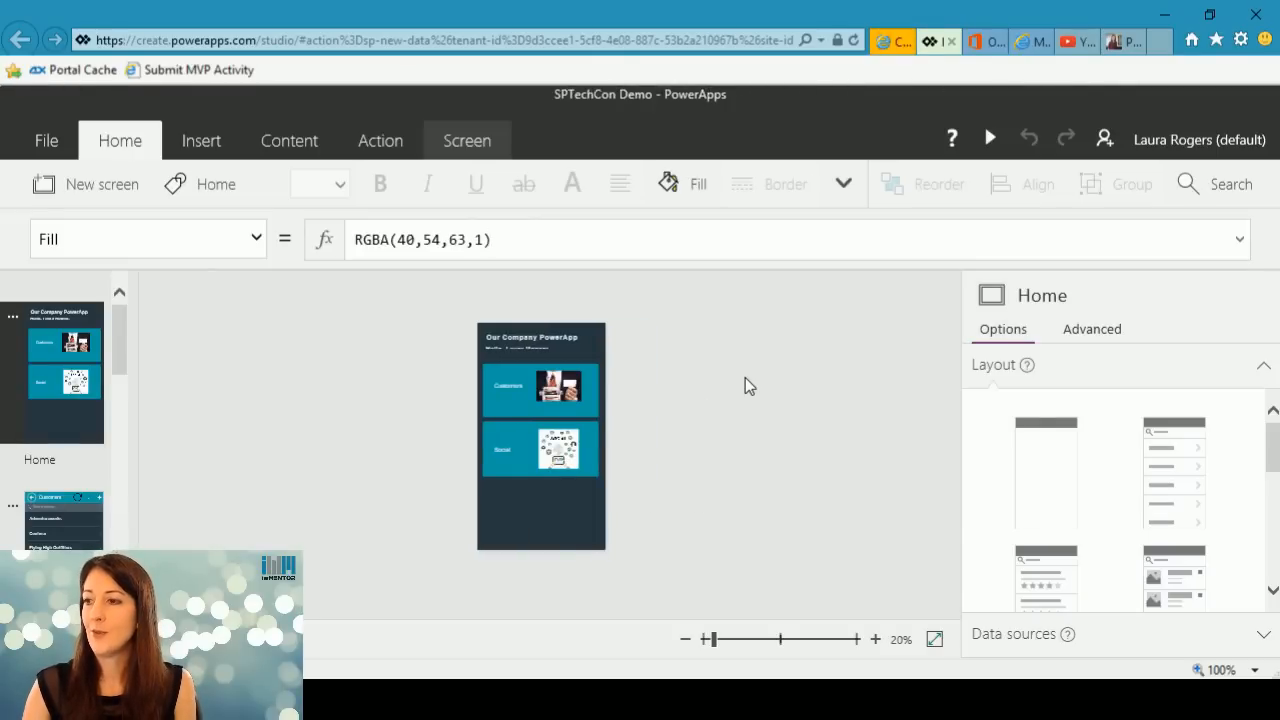
Preview the SPTechCon Demo app and look at its home screen and Customers list.
{"action": "left_click", "coordinate": [988, 138]}
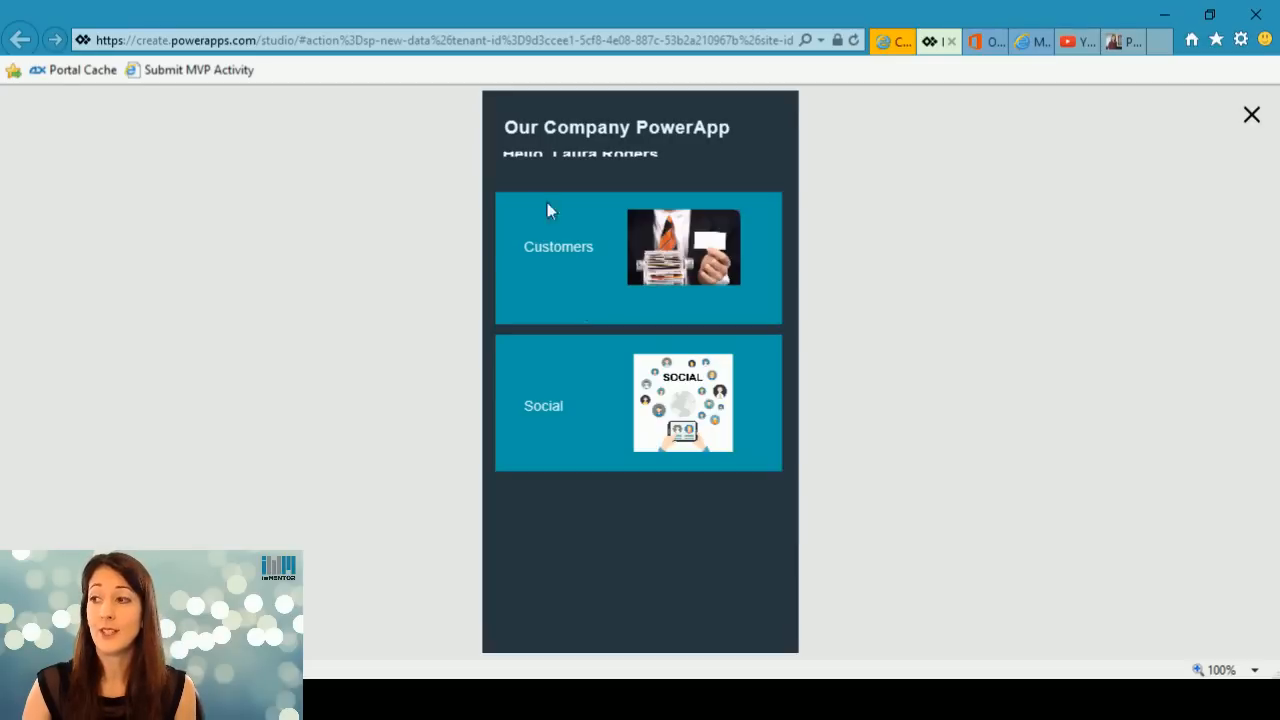
{"action": "left_click", "coordinate": [565, 298]}
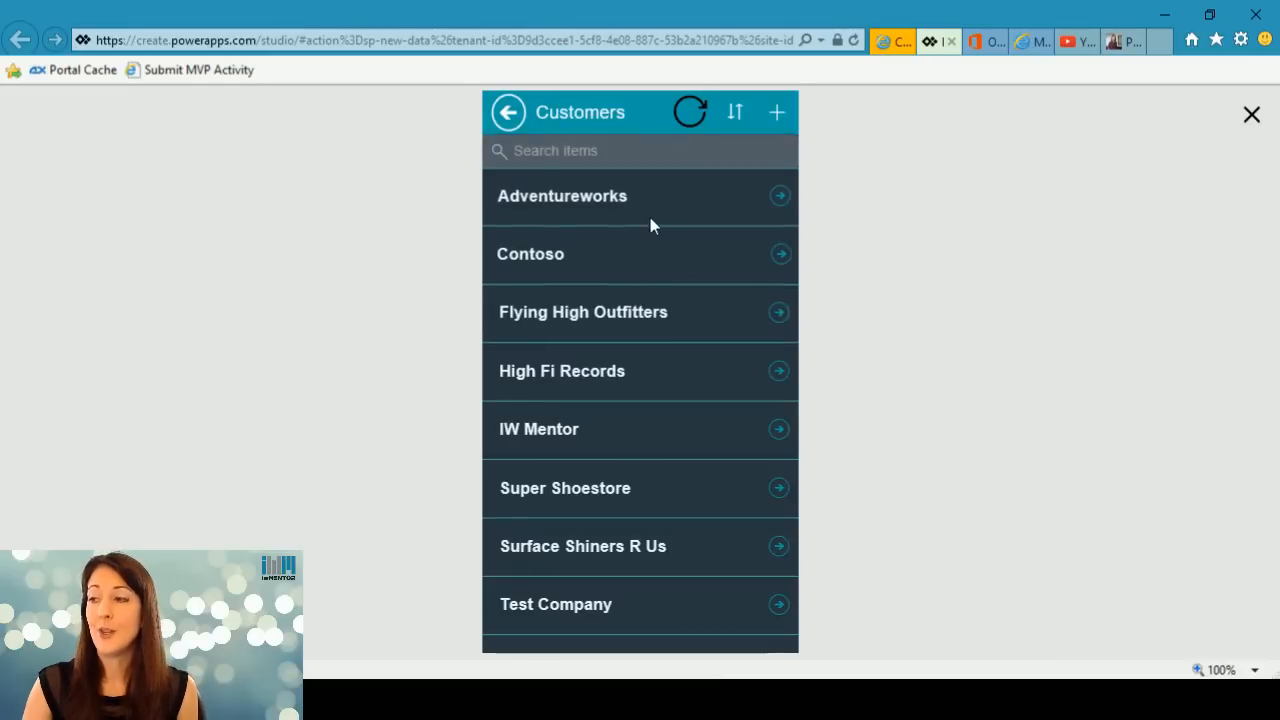
{"action": "left_click", "coordinate": [510, 115]}
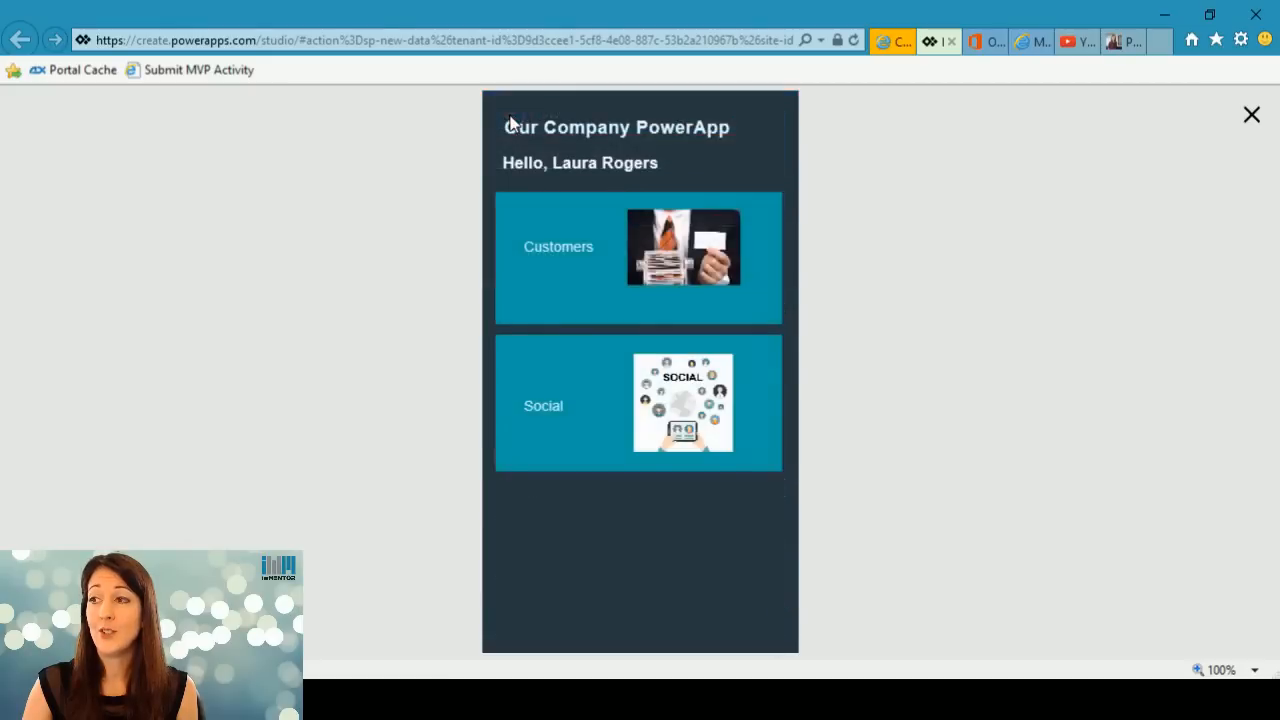
{"action": "left_click", "coordinate": [567, 295]}
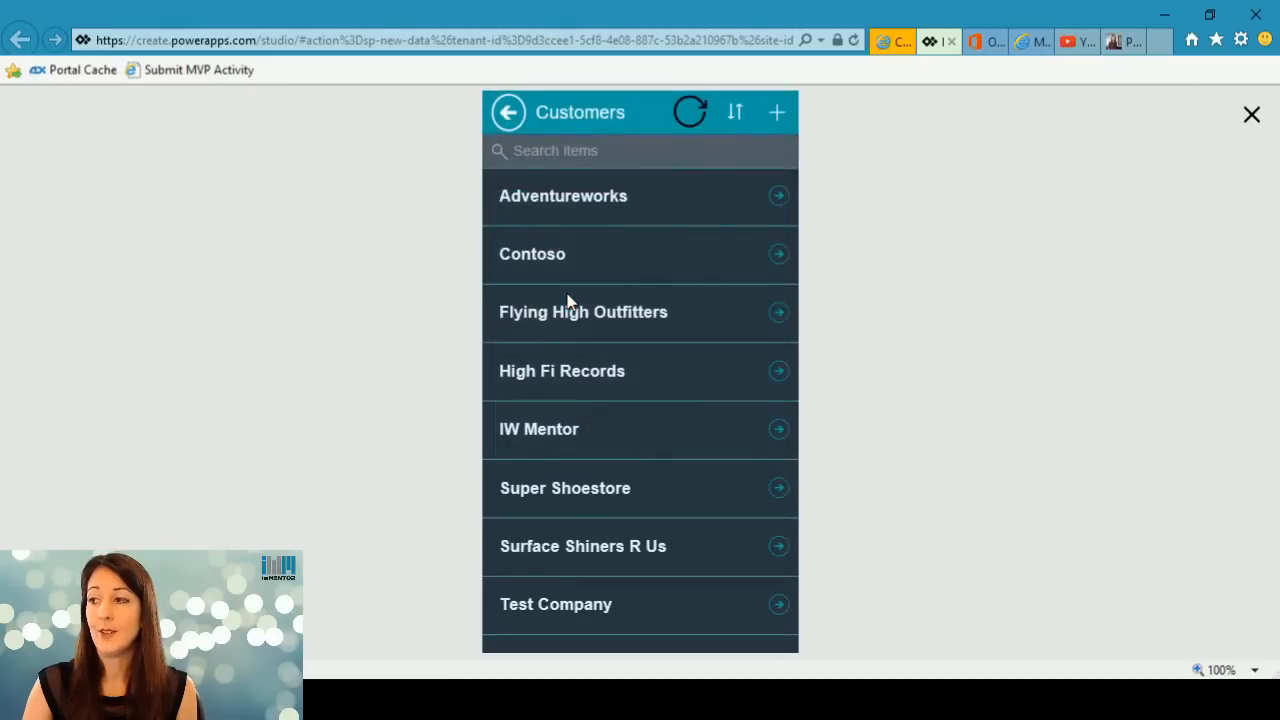
Examine the project lists of the Contoso and Adventureworks customers, ending on Contoso's projects.
{"action": "left_click", "coordinate": [783, 252]}
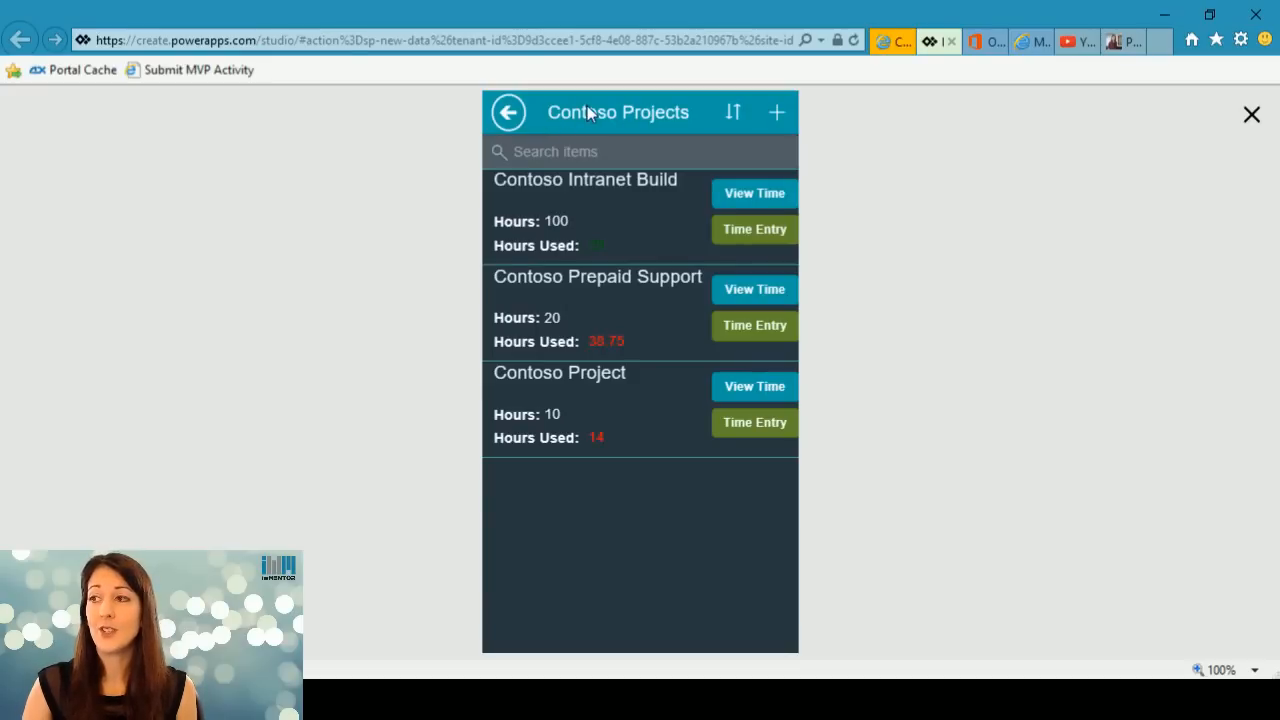
{"action": "left_click", "coordinate": [515, 115]}
{"action": "left_click", "coordinate": [778, 196]}
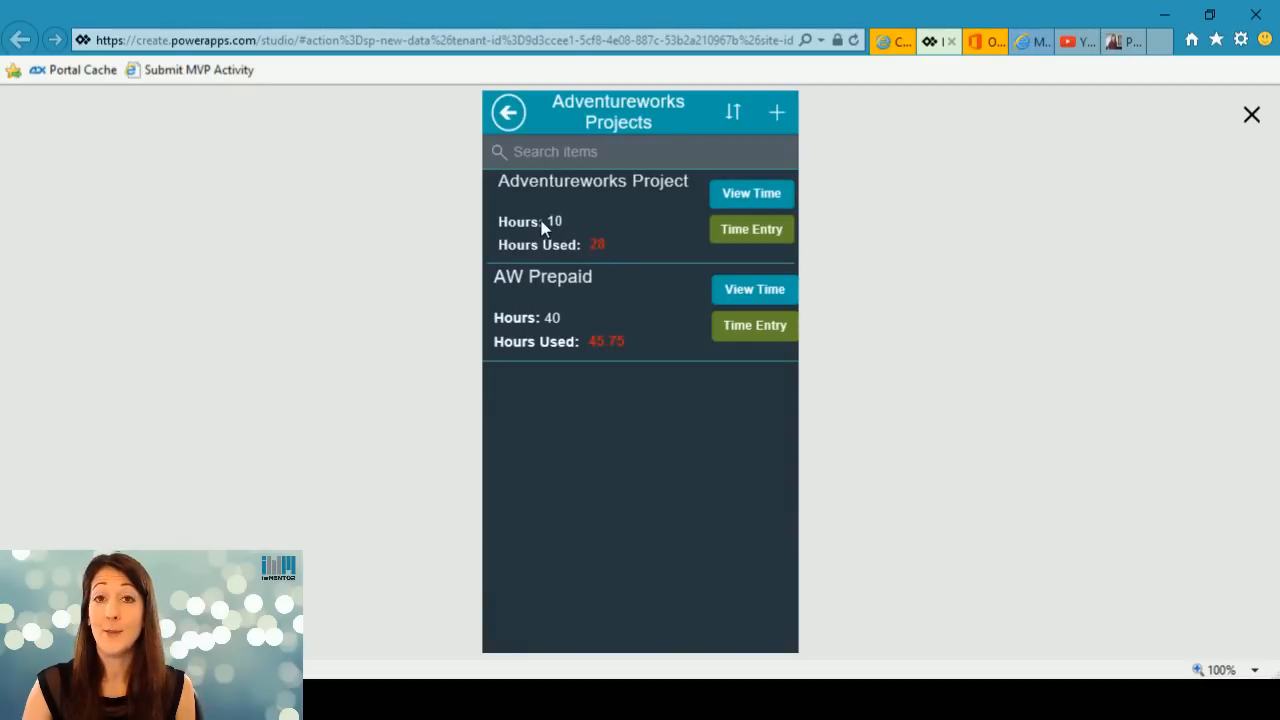
{"action": "left_click", "coordinate": [508, 112]}
{"action": "left_click", "coordinate": [784, 255]}
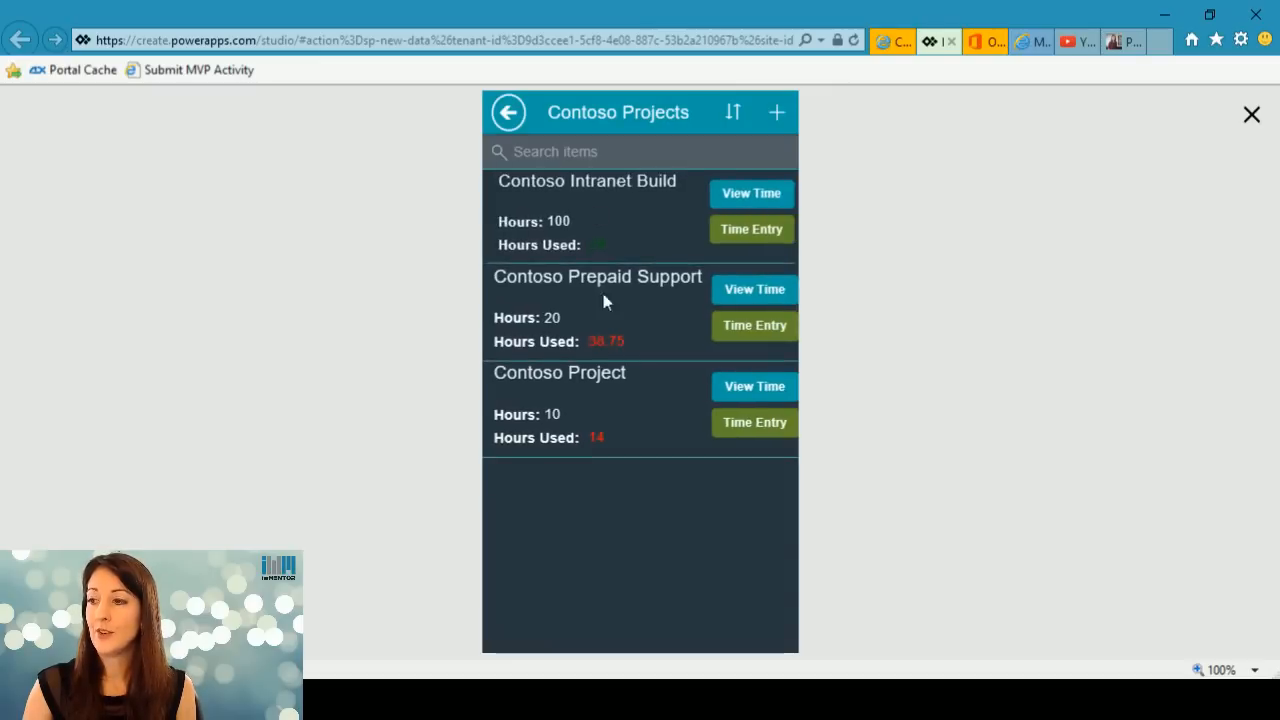
Examine the Contoso Intranet Build timesheet, its first entry's edit form, and the new time entry form for Contoso Prepaid Support.
{"action": "left_click", "coordinate": [752, 198]}
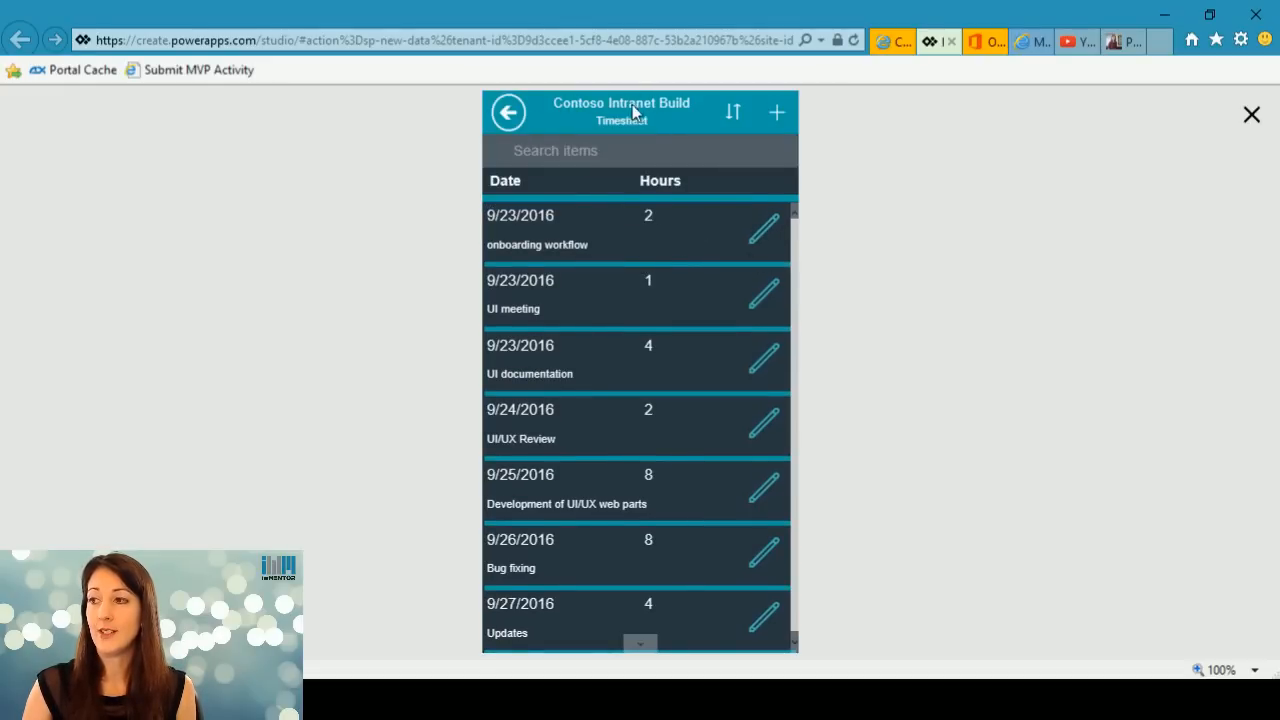
{"action": "left_click", "coordinate": [760, 240]}
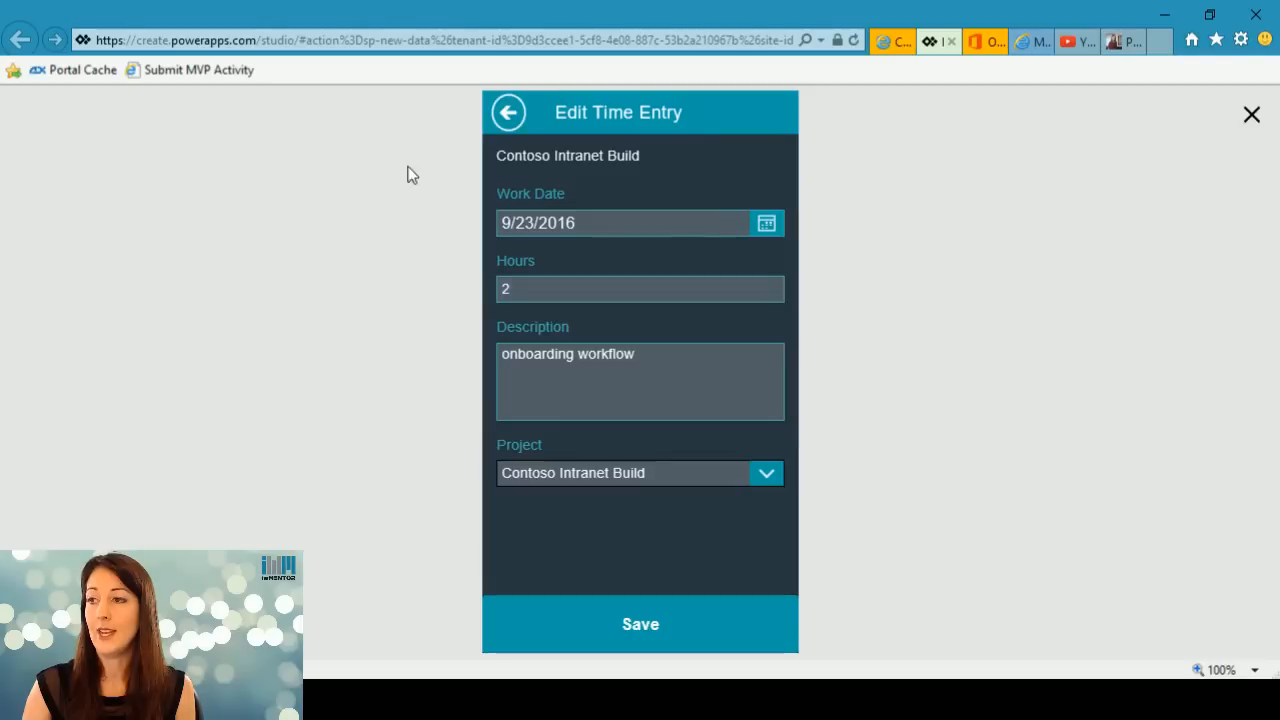
{"action": "left_click", "coordinate": [508, 112]}
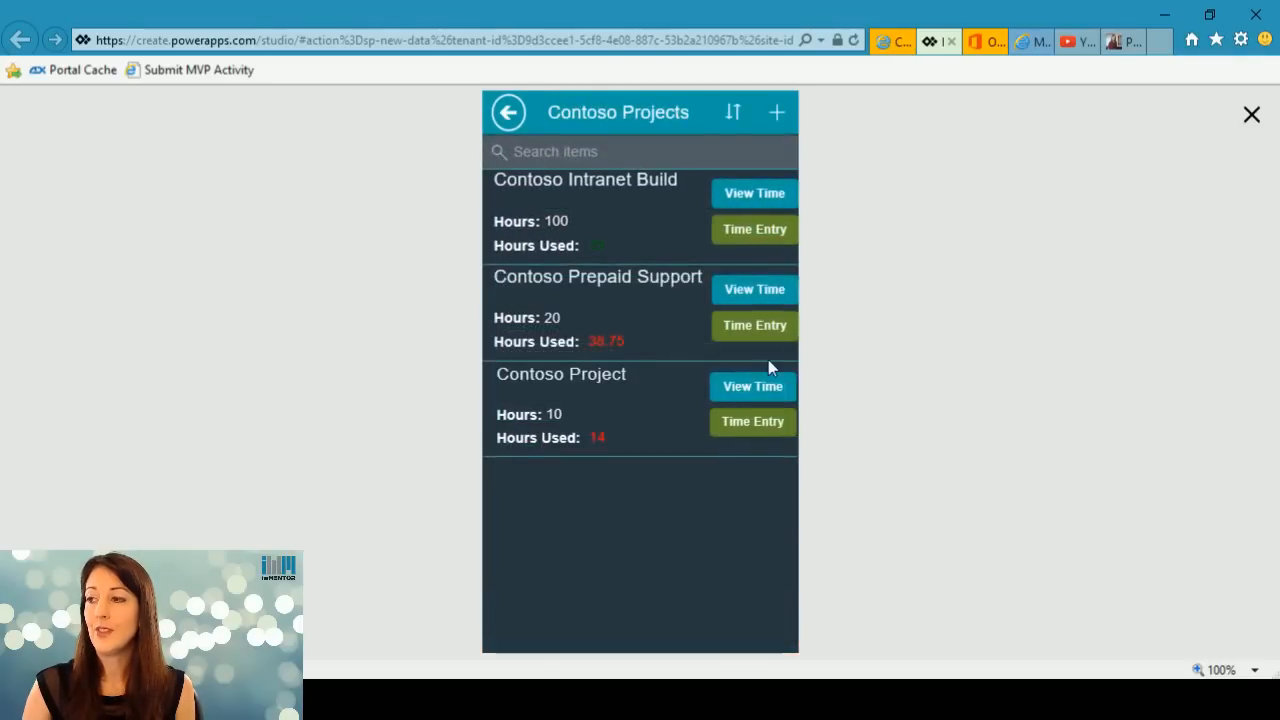
{"action": "left_click", "coordinate": [762, 331]}
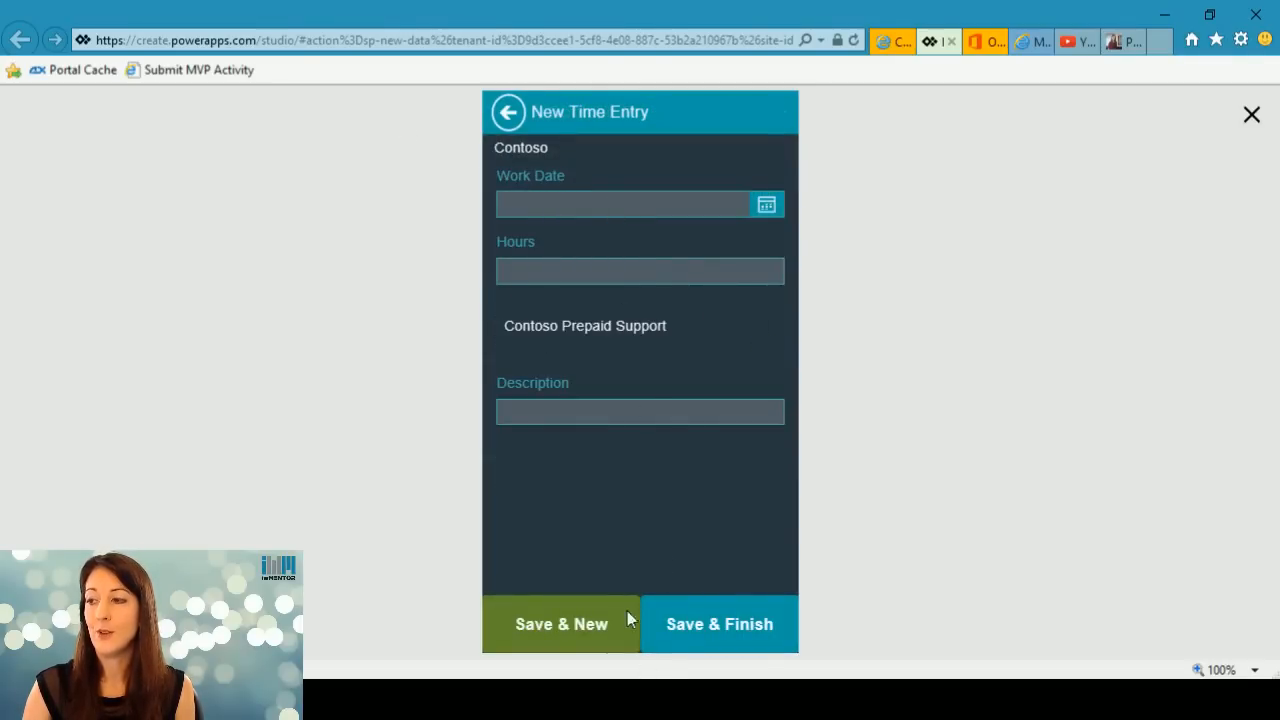
{"action": "left_click", "coordinate": [507, 113]}
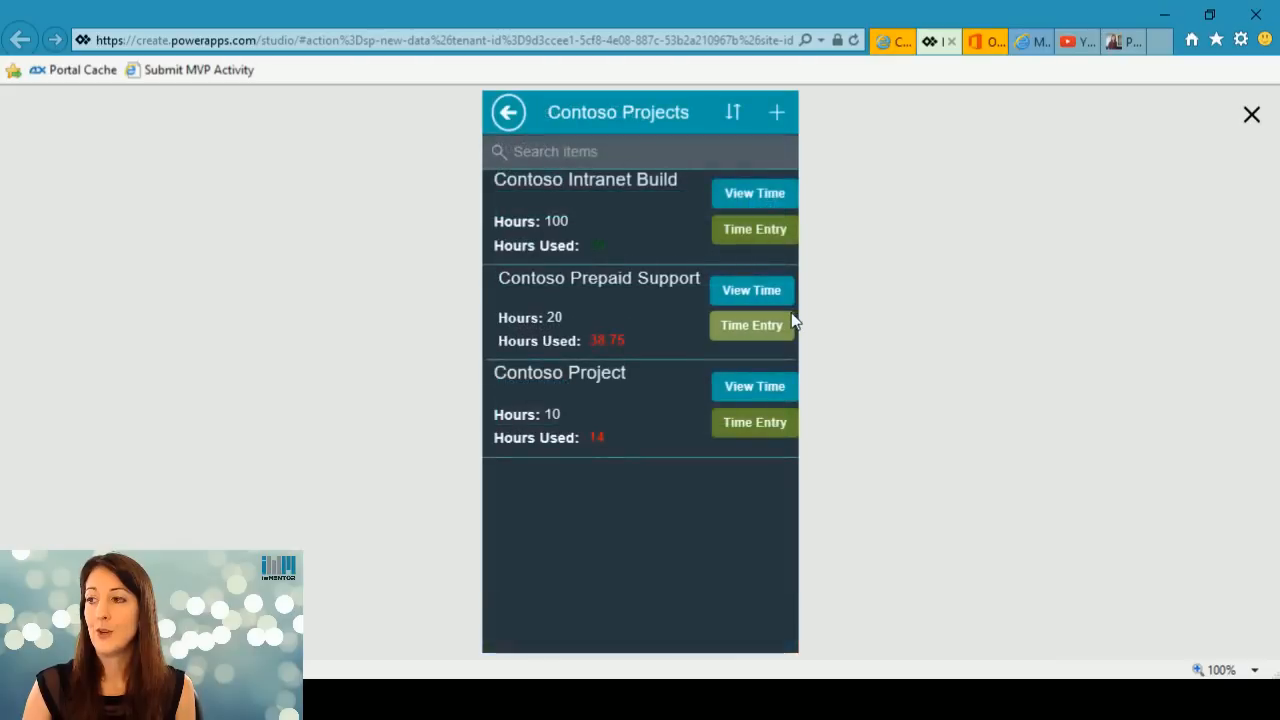
Go back to the Customers list, review Contoso's projects once more and return to the customers.
{"action": "left_click", "coordinate": [507, 114]}
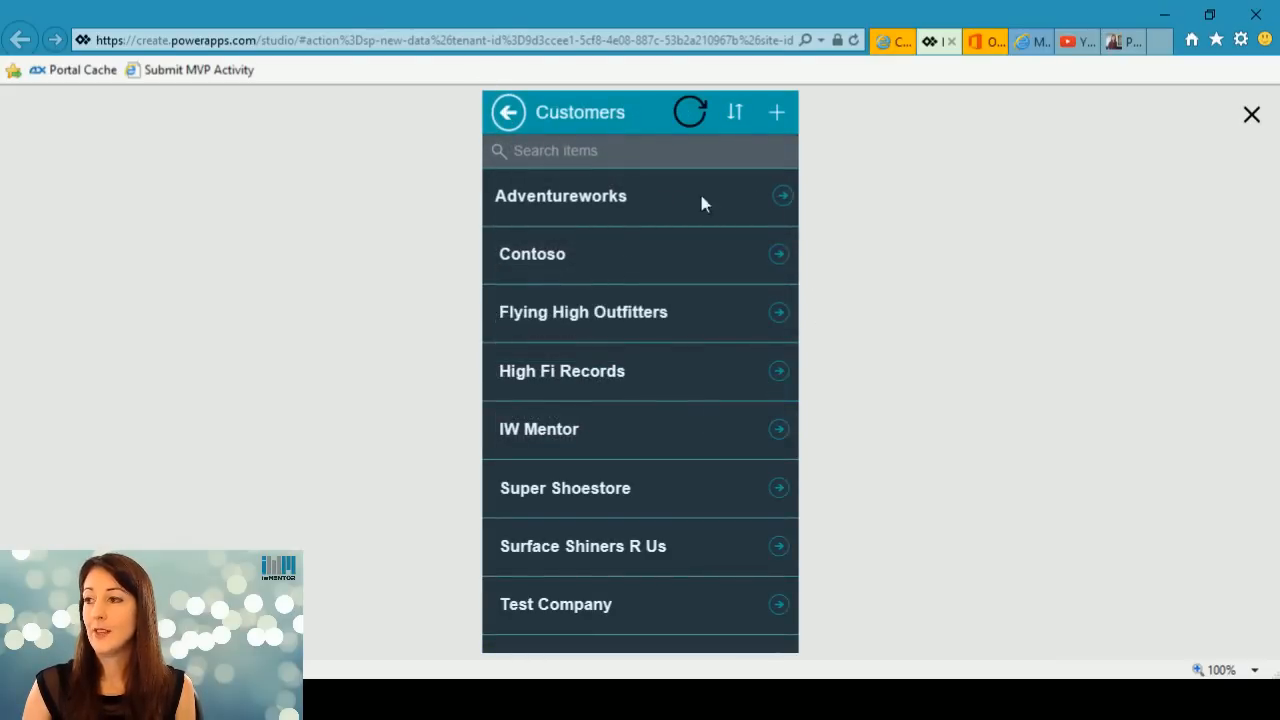
{"action": "left_click", "coordinate": [780, 255]}
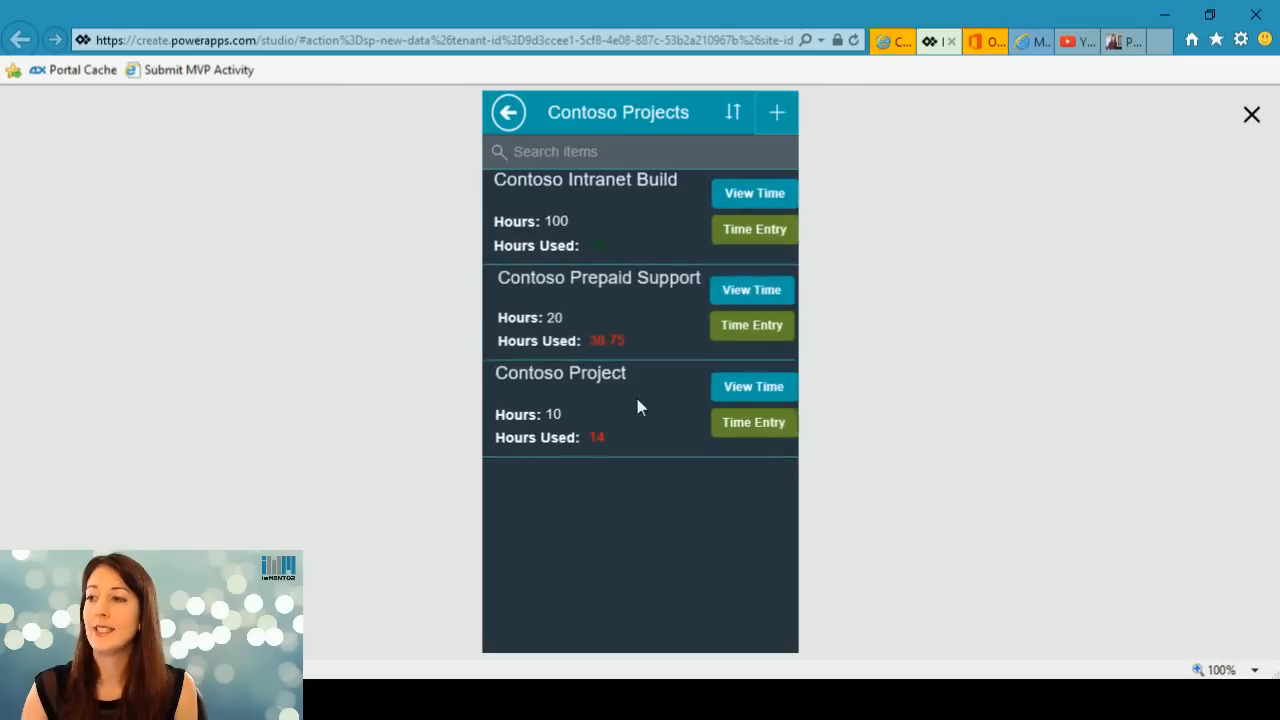
{"action": "left_click", "coordinate": [510, 113]}
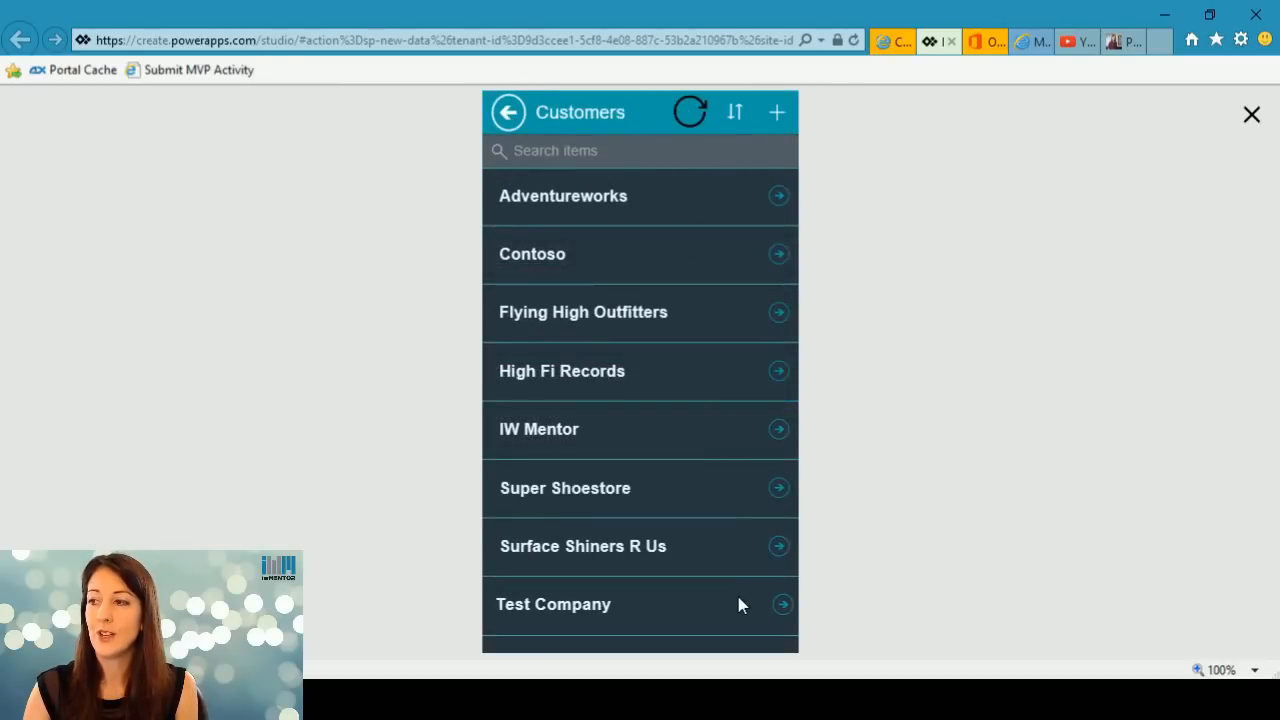
Examine the Adventureworks projects and the Adventureworks Project timesheet, return to the project list and close the preview.
{"action": "left_click", "coordinate": [780, 194]}
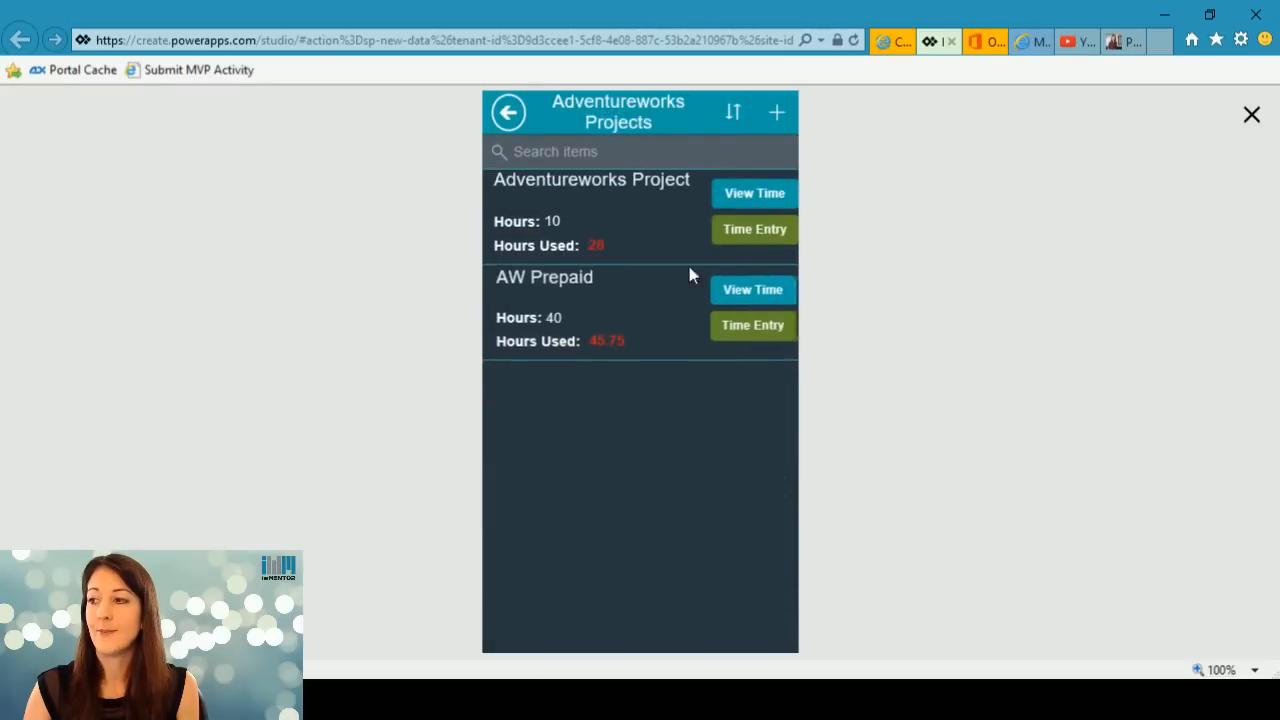
{"action": "left_click", "coordinate": [766, 195]}
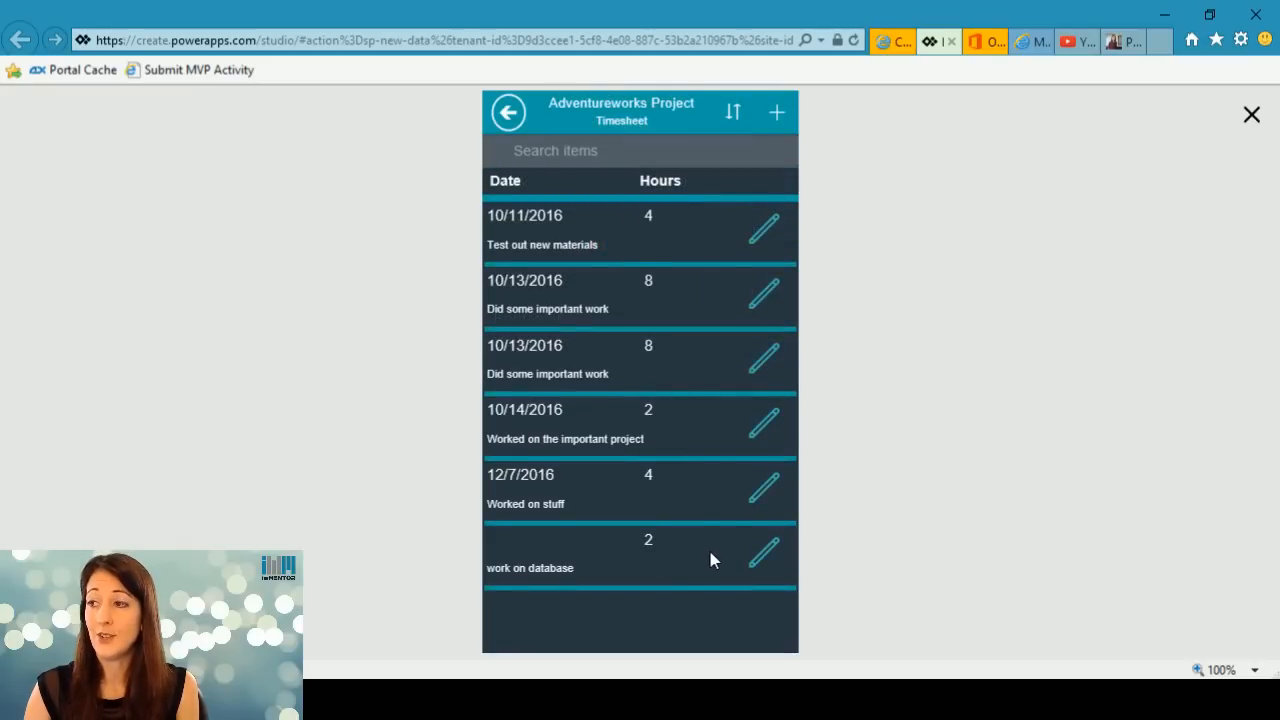
{"action": "left_click", "coordinate": [505, 121]}
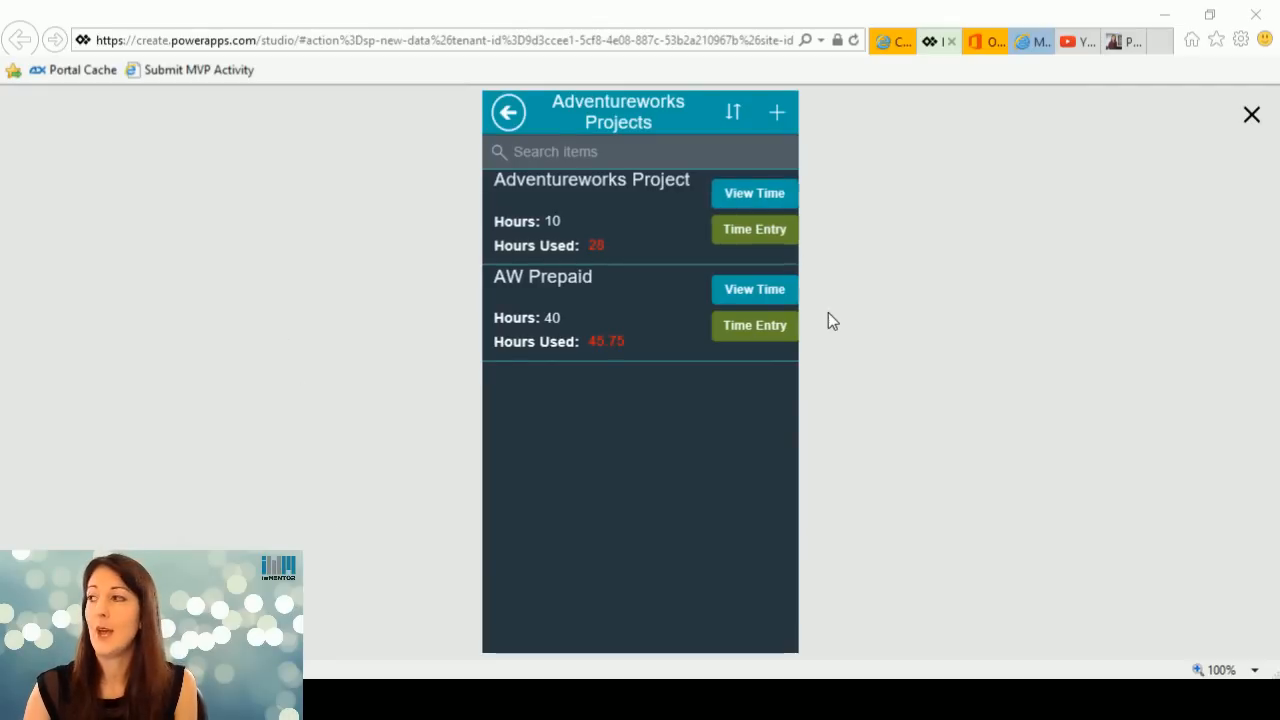
{"action": "left_click", "coordinate": [1251, 122]}
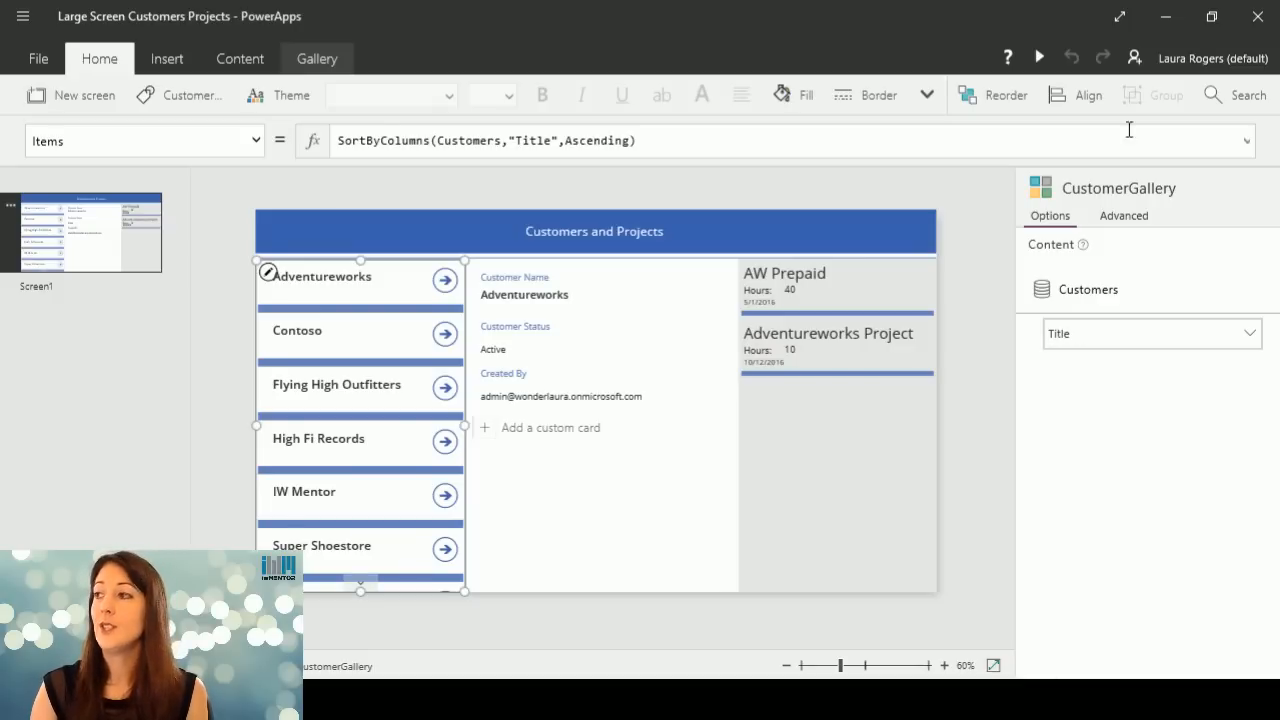
Preview the Large Screen Customers Projects app and look at details and projects for Contoso, Flying High Outfitters, IW Mentor and High Fi Records.
{"action": "left_click", "coordinate": [1037, 58]}
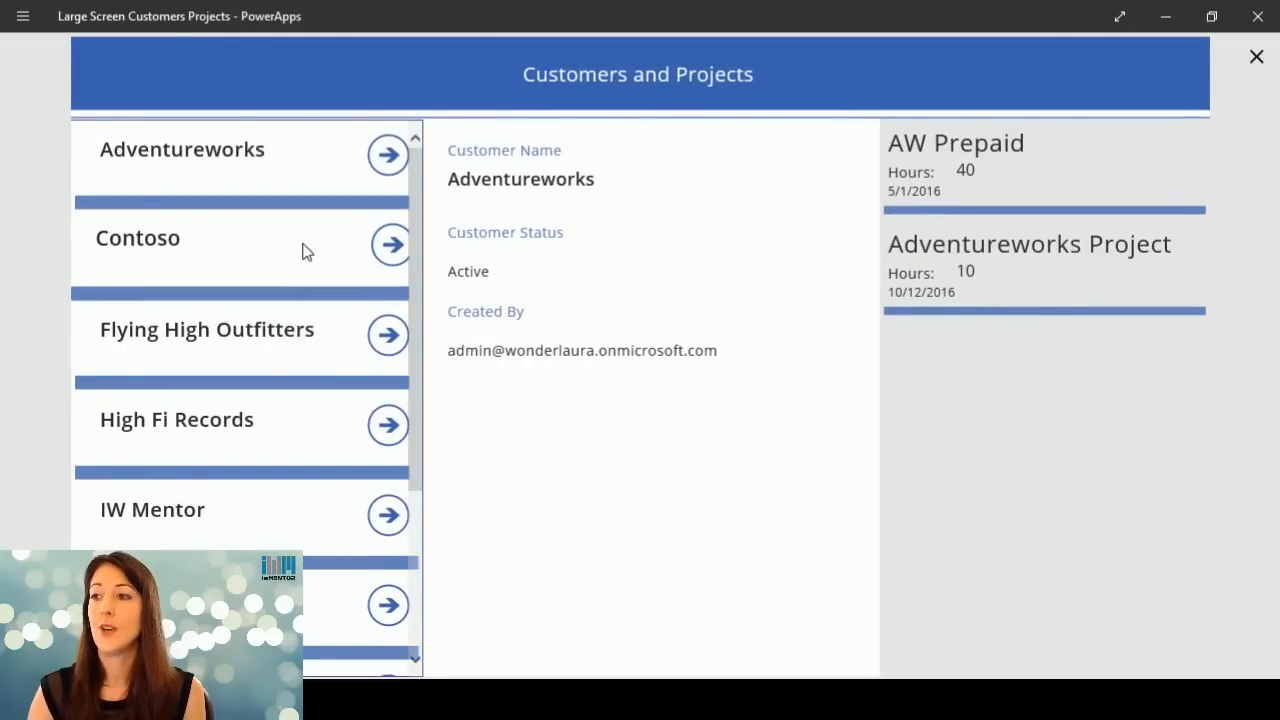
{"action": "left_click", "coordinate": [400, 250]}
{"action": "left_click", "coordinate": [390, 333]}
{"action": "left_click", "coordinate": [396, 424]}
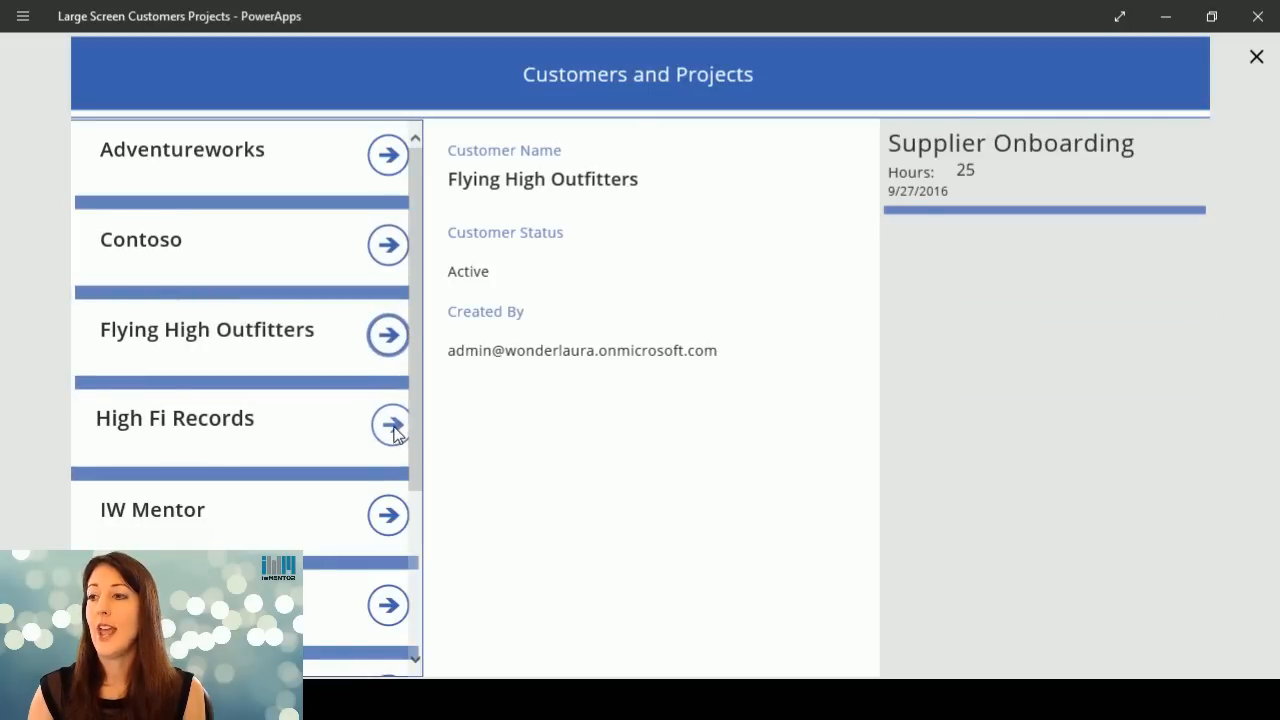
{"action": "left_click", "coordinate": [393, 516]}
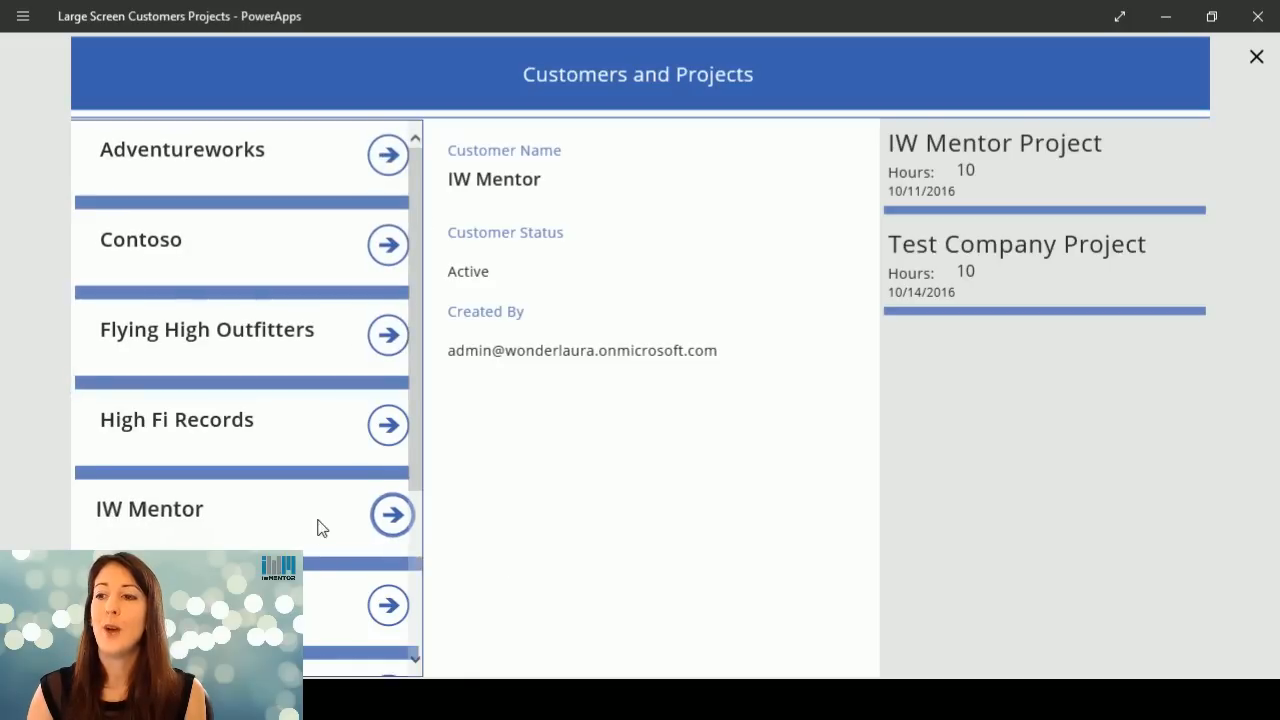
{"action": "left_click", "coordinate": [389, 424]}
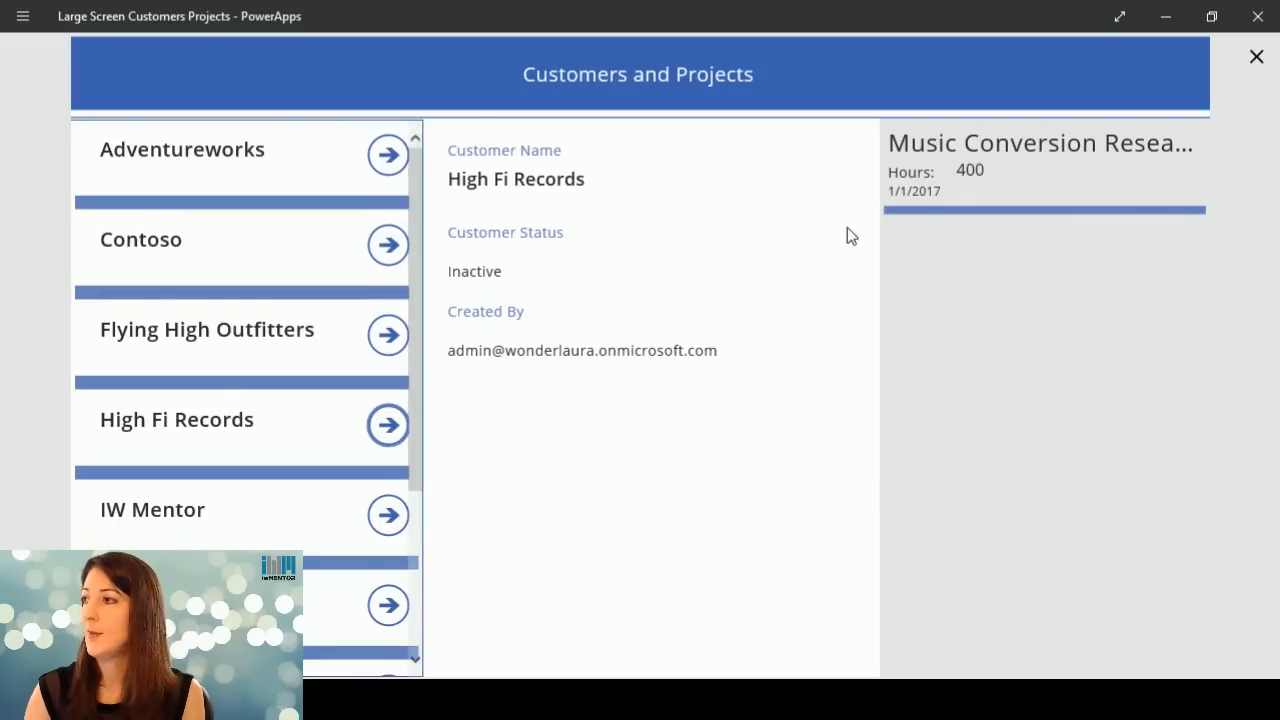
Examine the details and projects of customers from Adventureworks and Contoso down to Super Shoestore, ending on IW Mentor.
{"action": "left_click", "coordinate": [309, 174]}
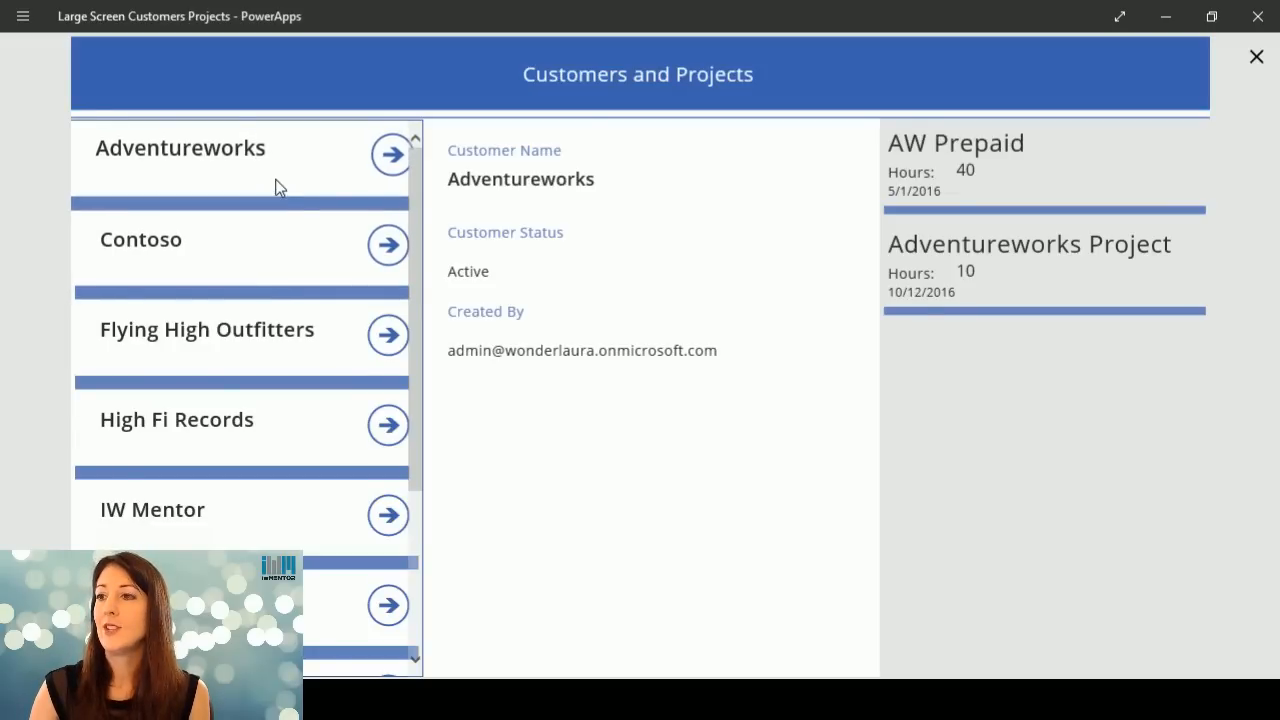
{"action": "left_click", "coordinate": [271, 249]}
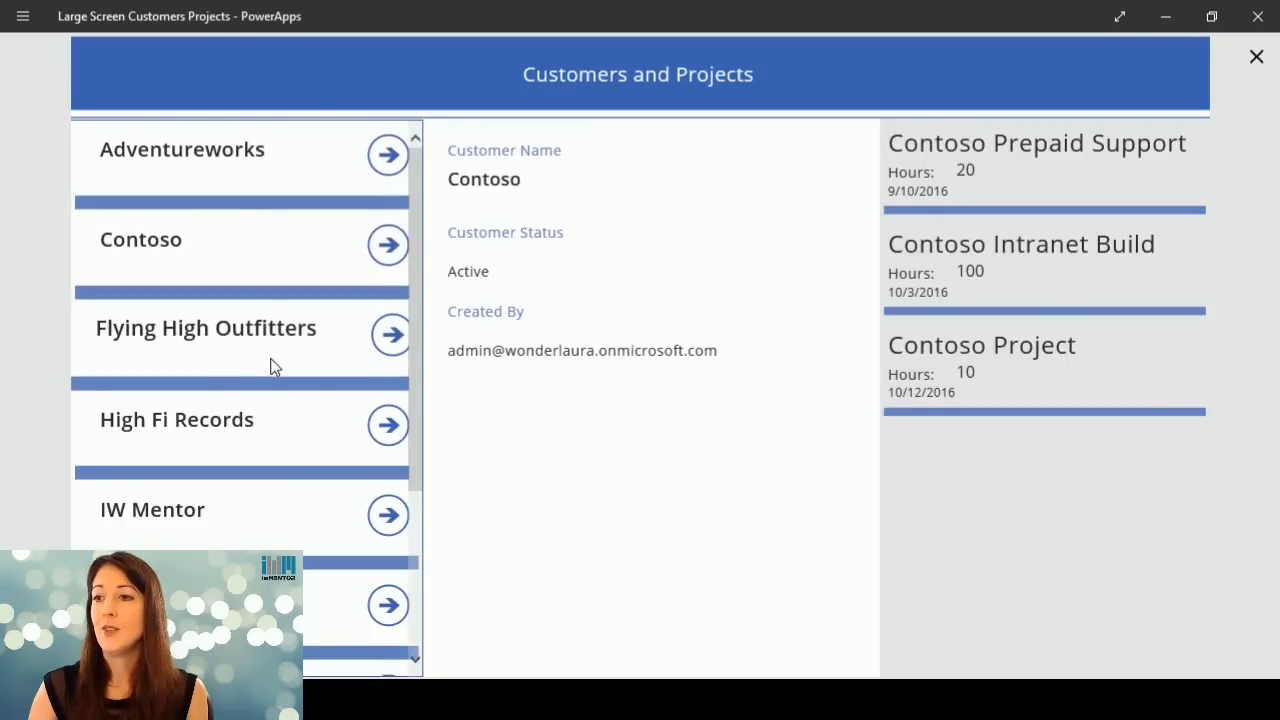
{"action": "left_click", "coordinate": [271, 366]}
{"action": "scroll", "coordinate": [420, 457], "scroll_direction": "down", "scroll_amount": 3}
{"action": "left_click", "coordinate": [252, 395]}
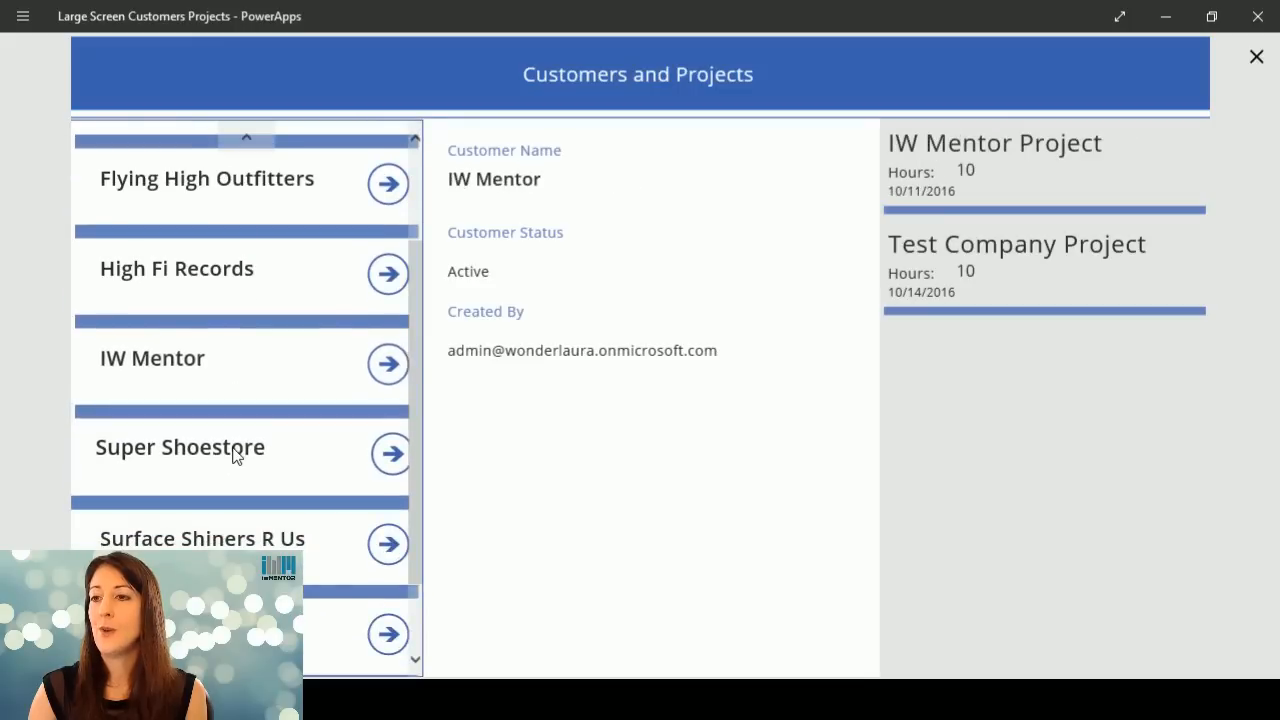
{"action": "left_click", "coordinate": [233, 455]}
{"action": "left_click", "coordinate": [229, 363]}
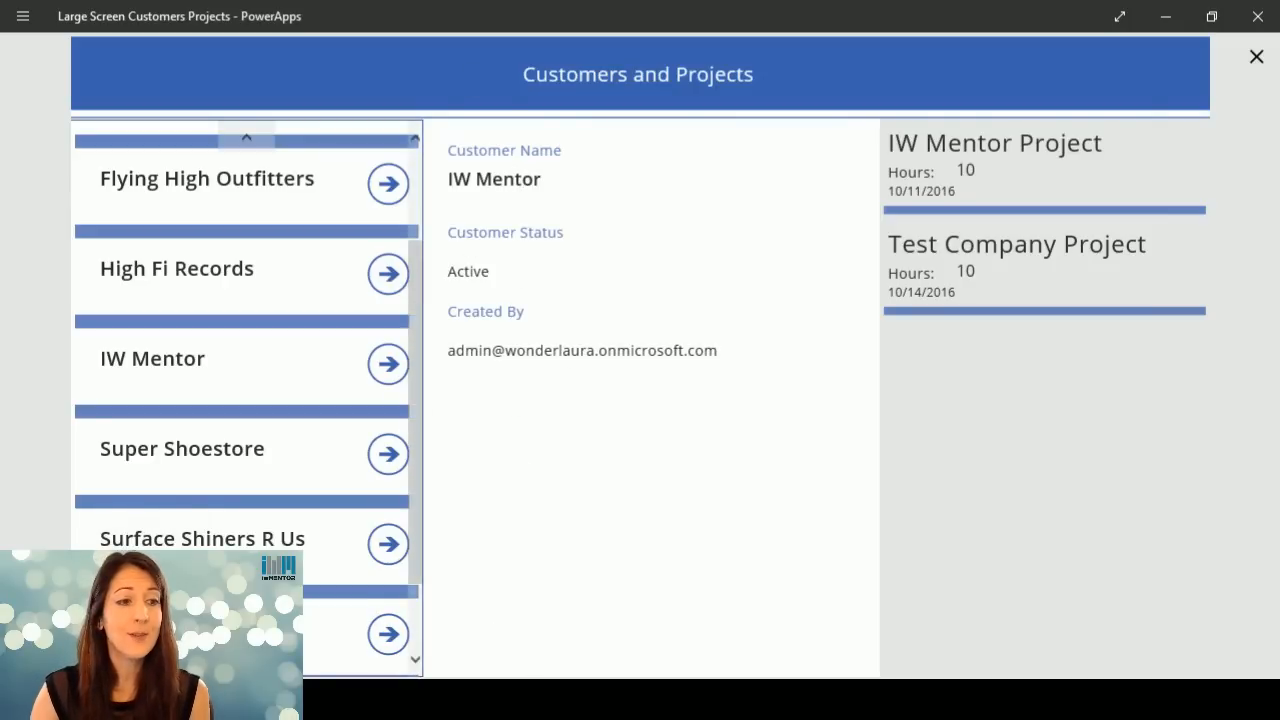
Review the projects of IW Mentor, High Fi Records and Surface Shiners R Us, and close the preview.
{"action": "key", "text": "alt+Tab"}
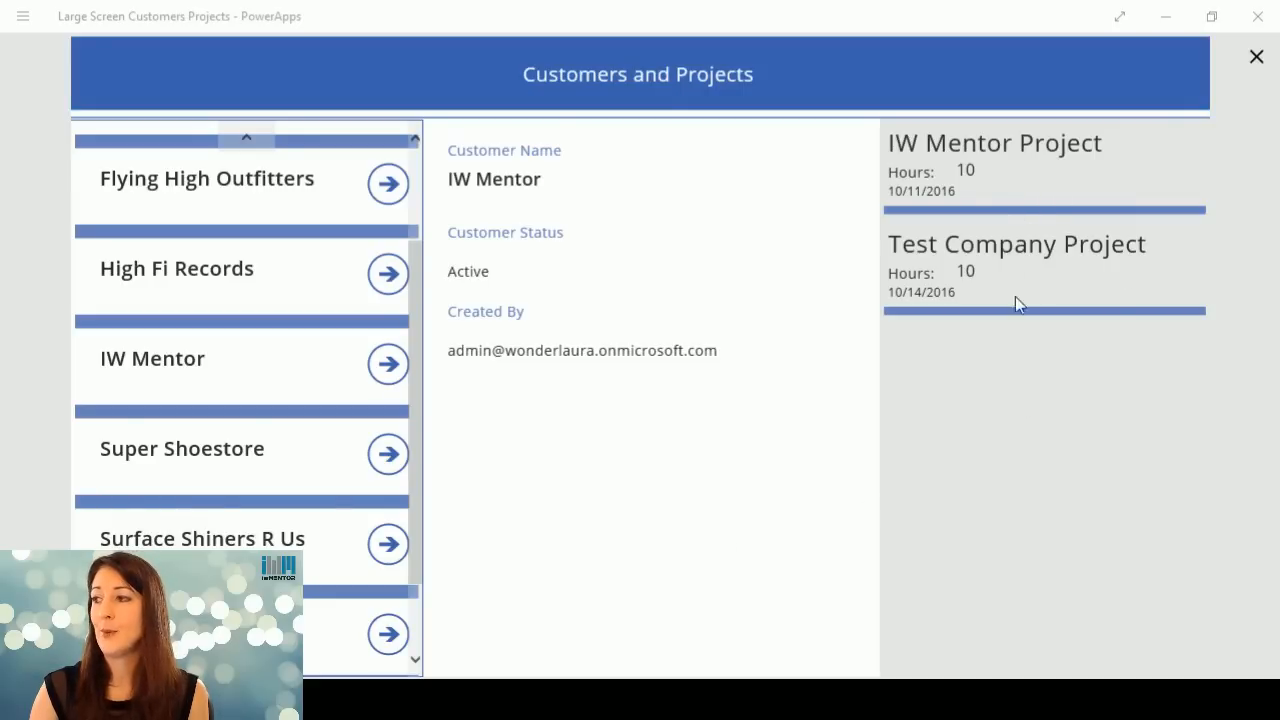
{"action": "left_click", "coordinate": [389, 363]}
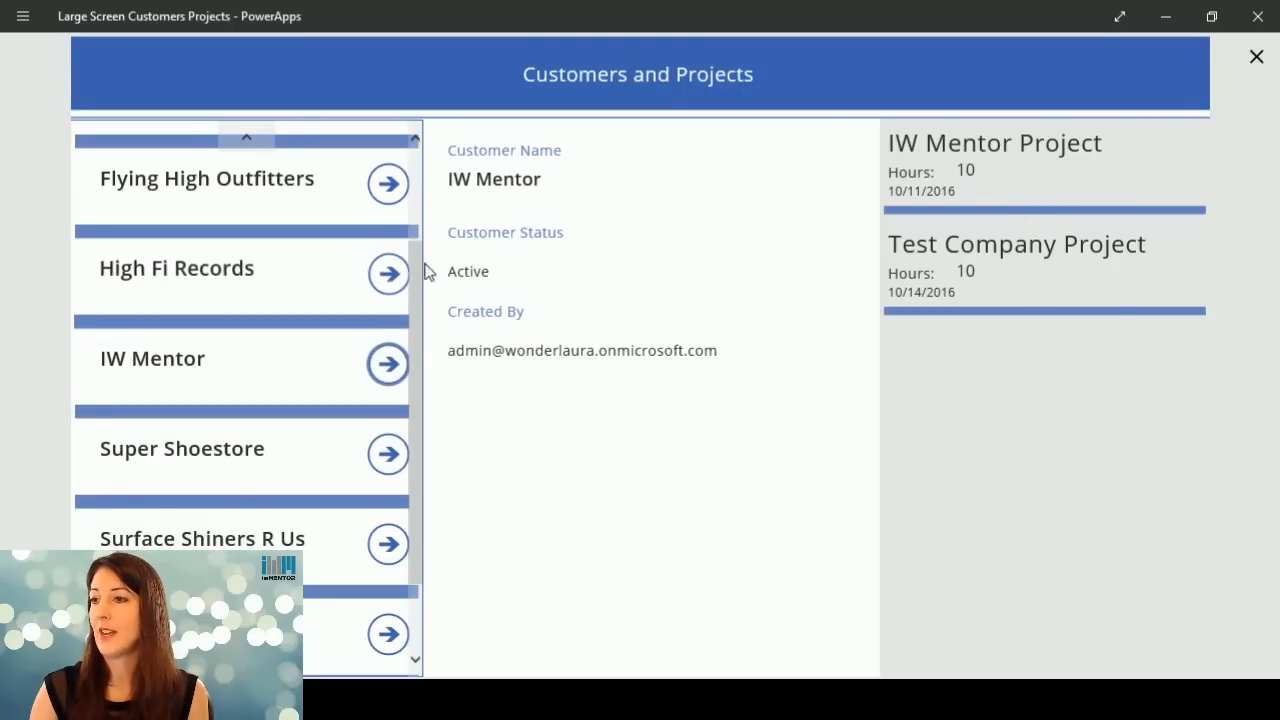
{"action": "left_click", "coordinate": [390, 273]}
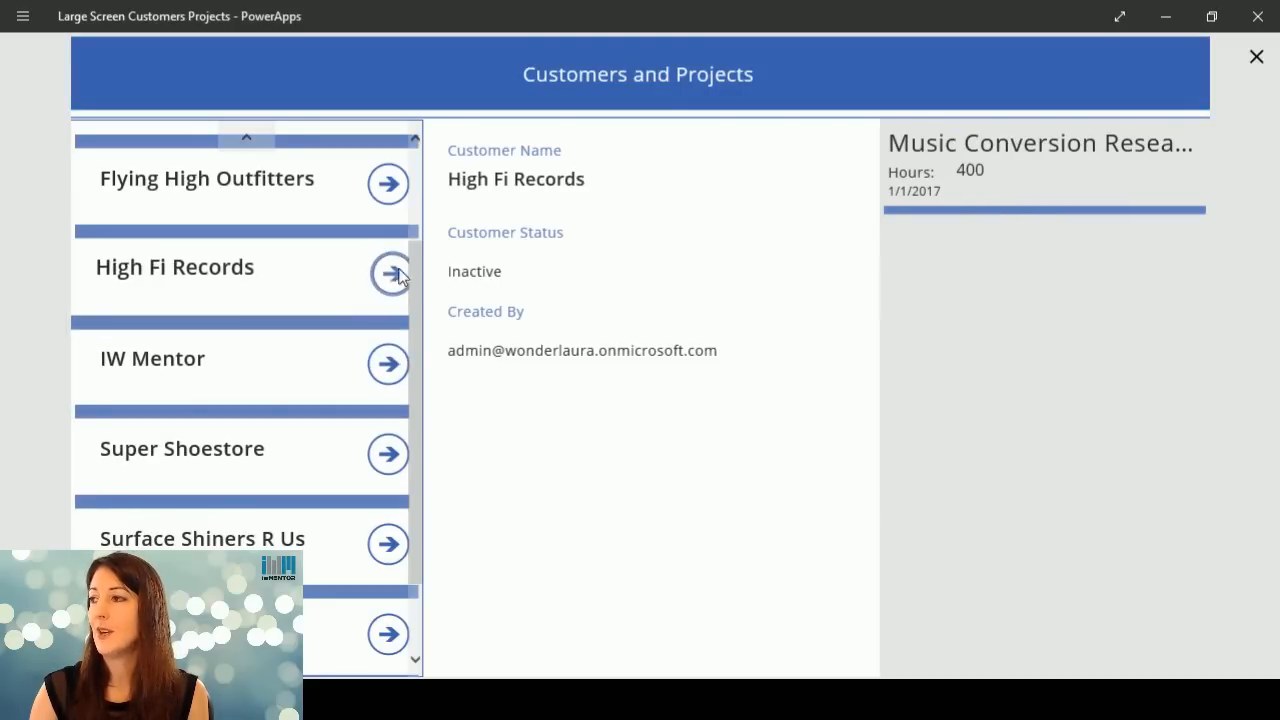
{"action": "left_click", "coordinate": [391, 545]}
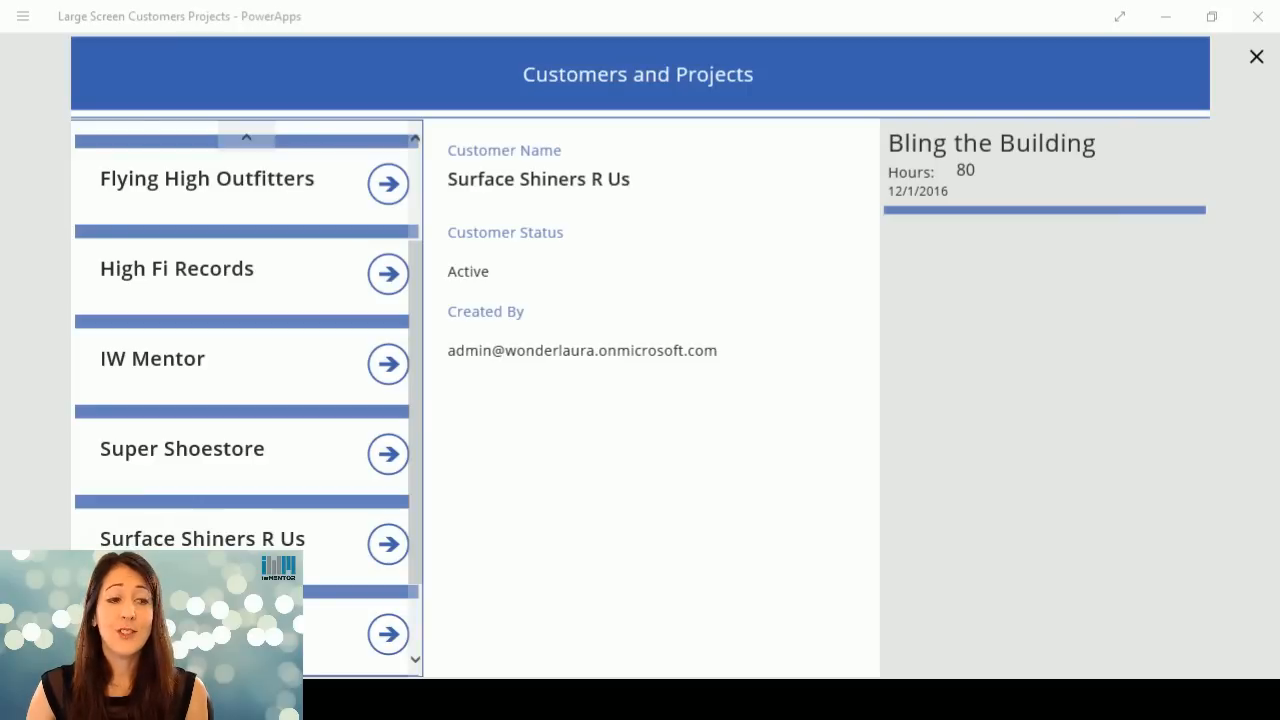
{"action": "left_click", "coordinate": [1257, 63]}
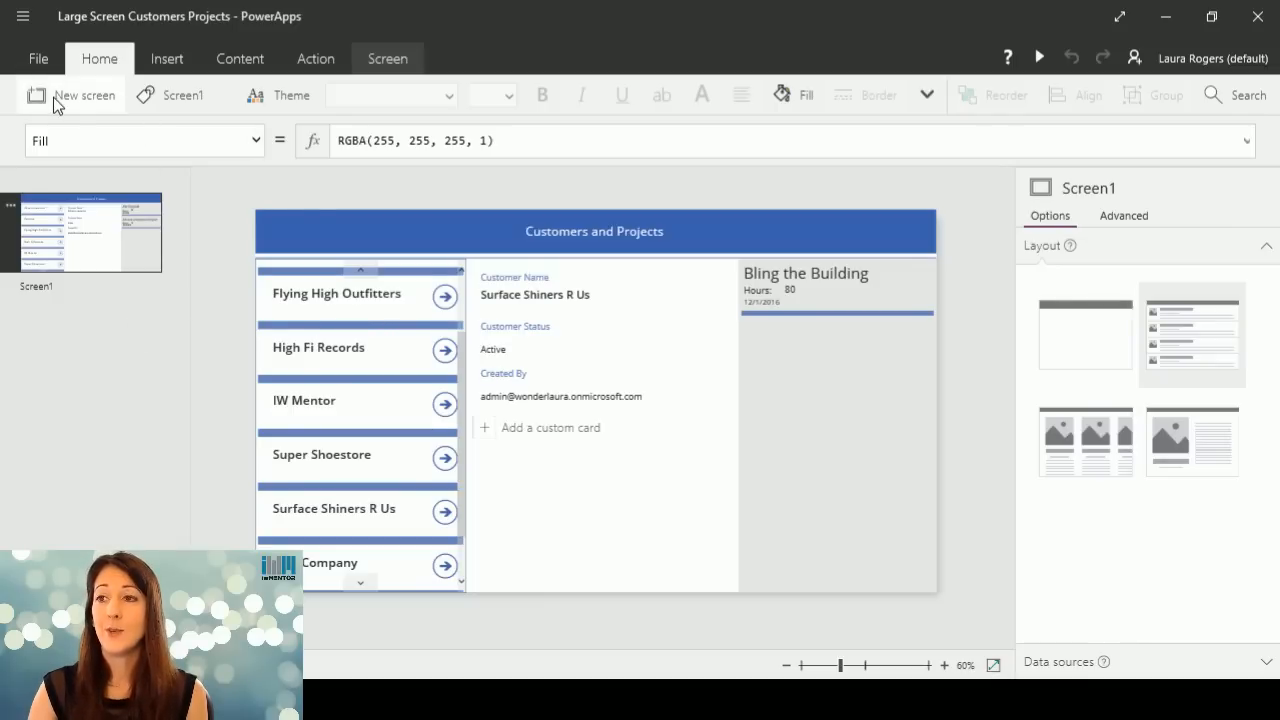
Add a new screen with the vertical image-and-text list layout and delete its sample gallery, keeping the header.
{"action": "left_click", "coordinate": [79, 97]}
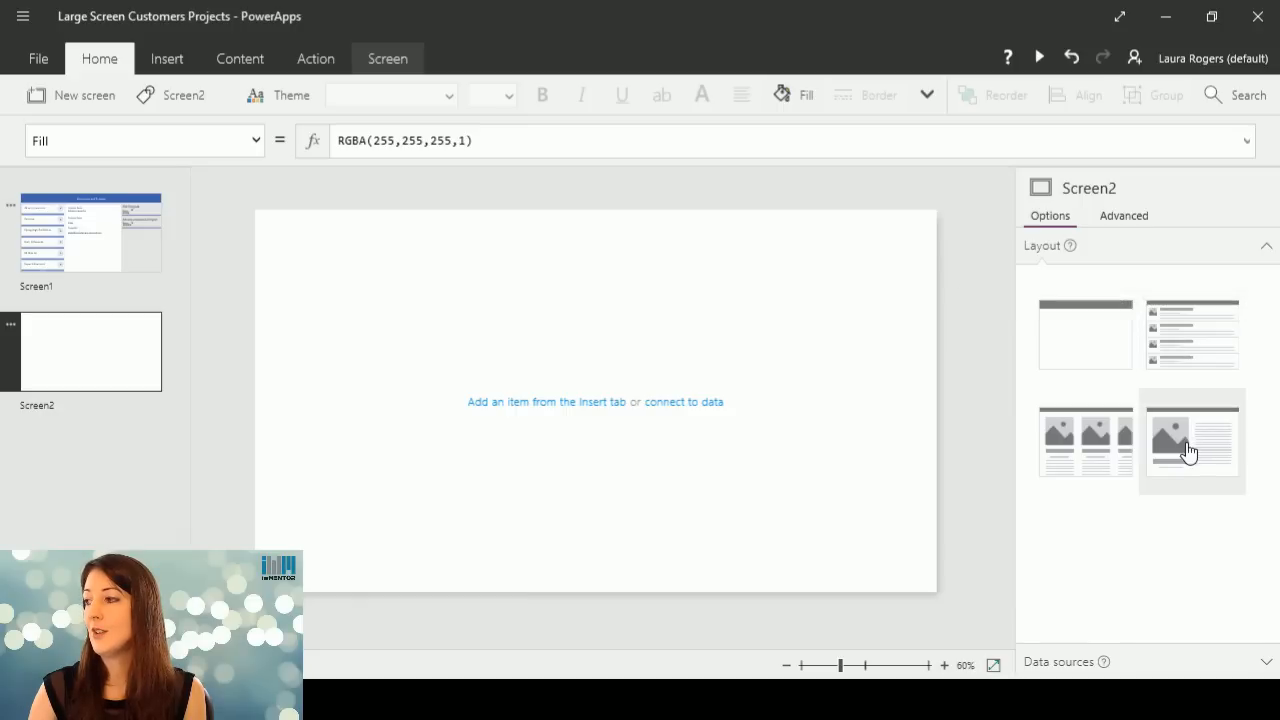
{"action": "left_click", "coordinate": [1208, 343]}
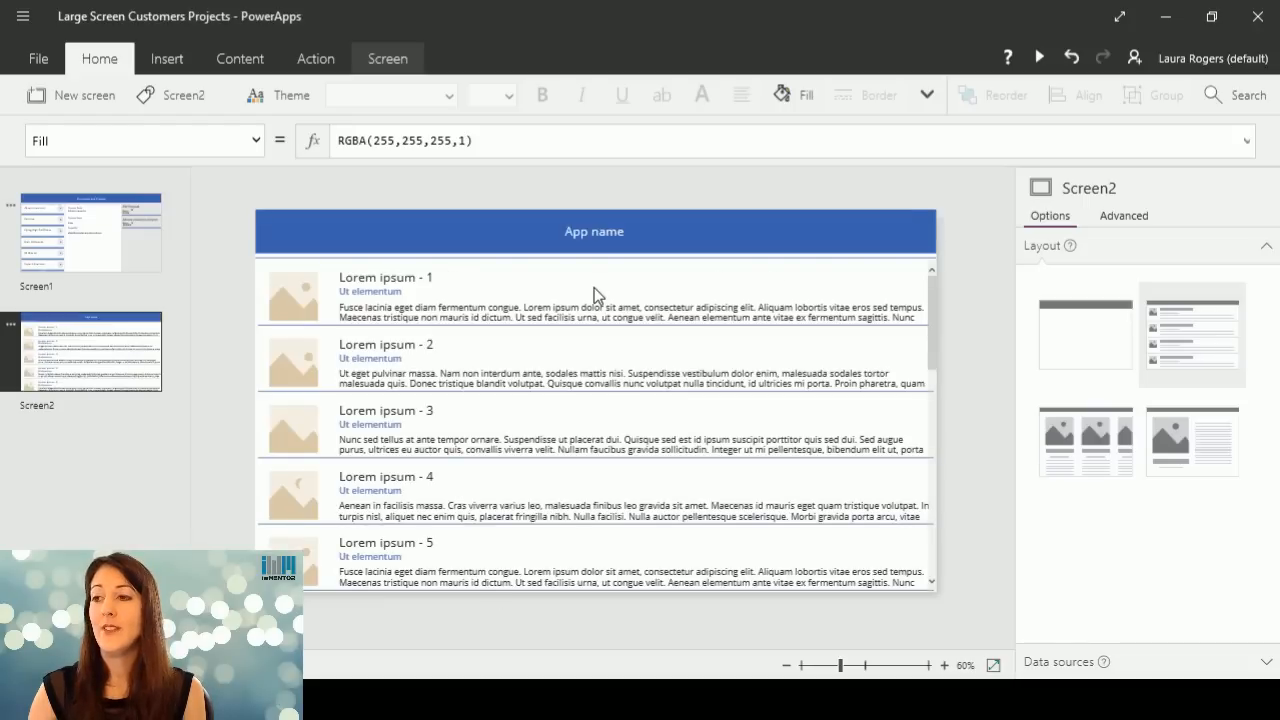
{"action": "left_click", "coordinate": [889, 279]}
{"action": "left_click", "coordinate": [874, 394]}
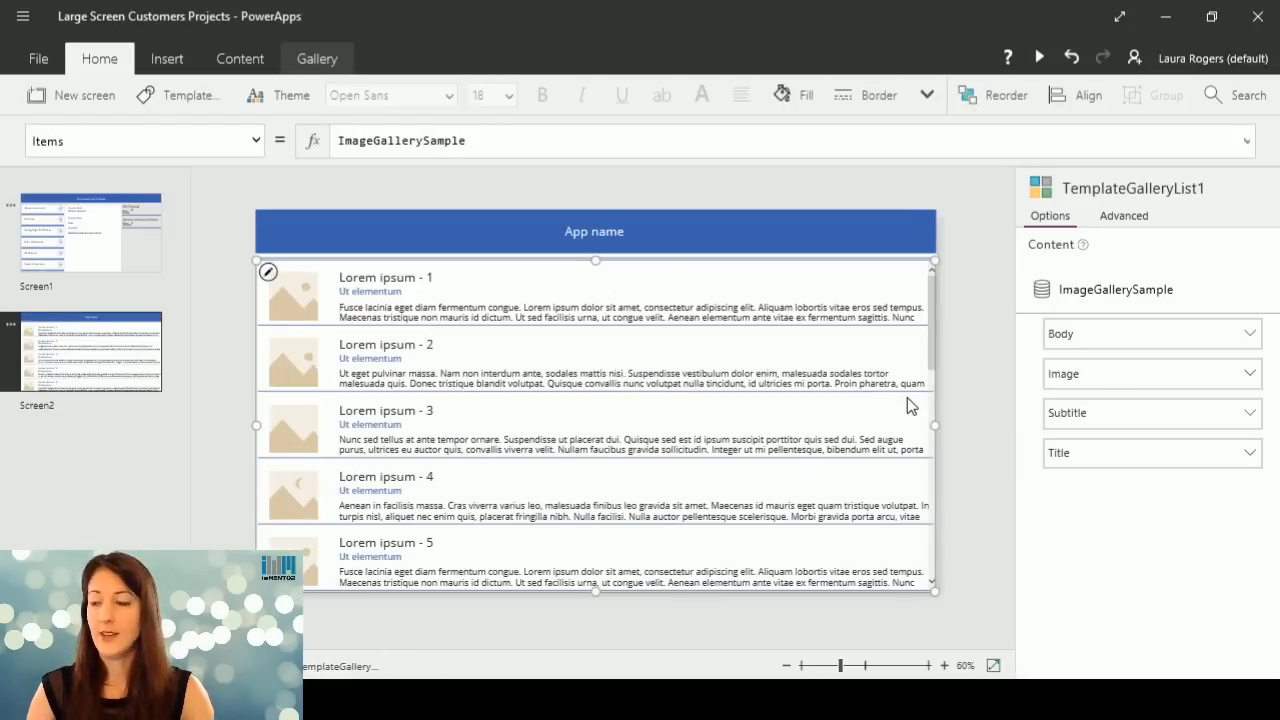
{"action": "key", "text": "Delete"}
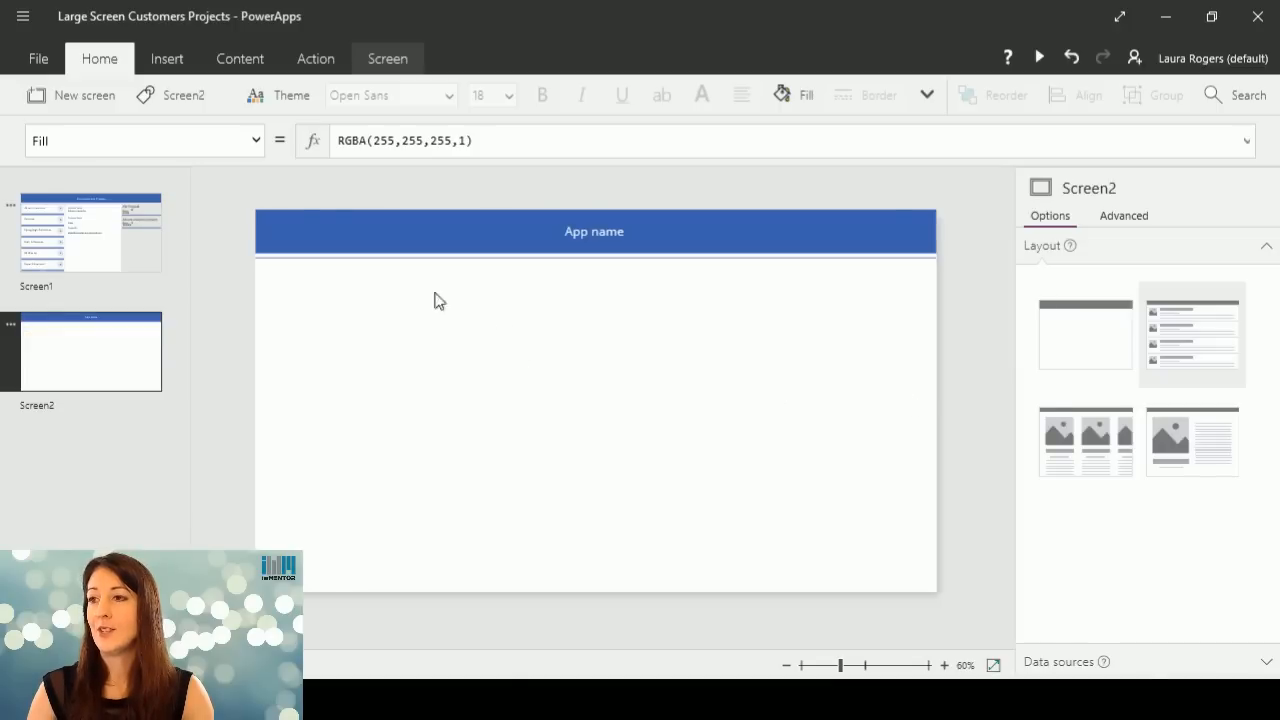
Insert a vertical text gallery on Screen2, move it below the header and extend its height towards the screen's lower edge.
{"action": "left_click", "coordinate": [175, 62]}
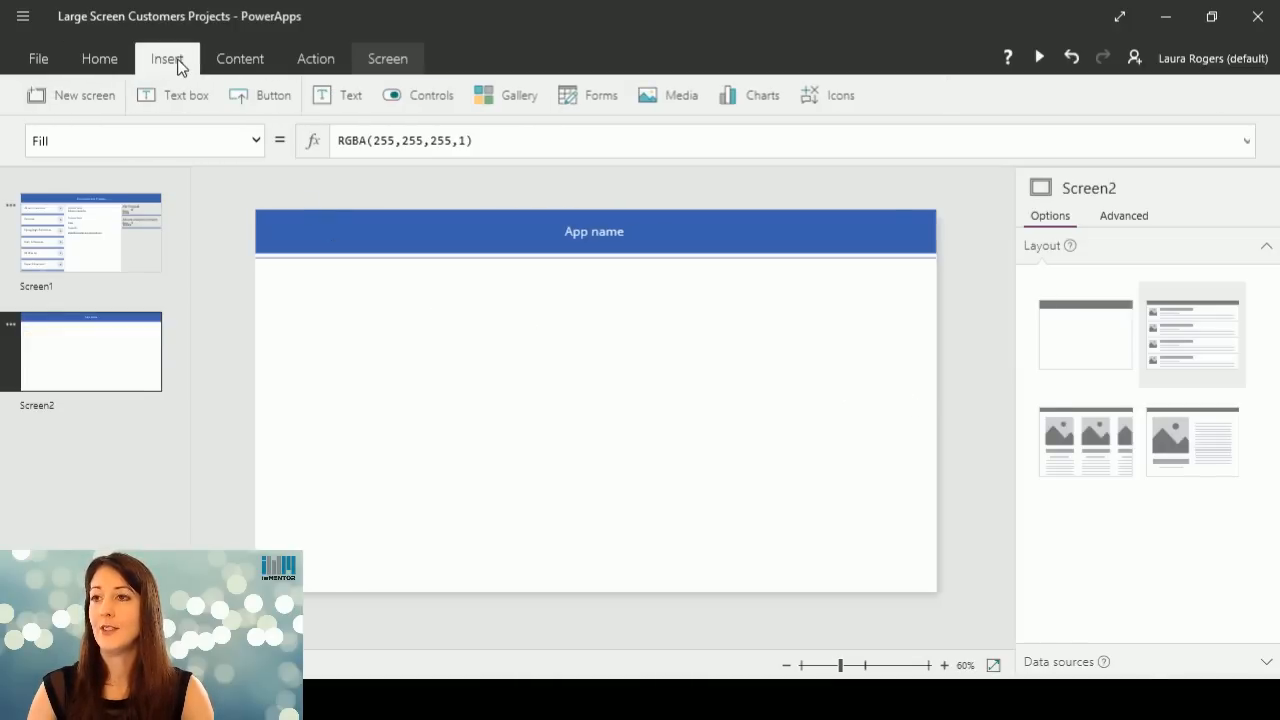
{"action": "left_click", "coordinate": [506, 97]}
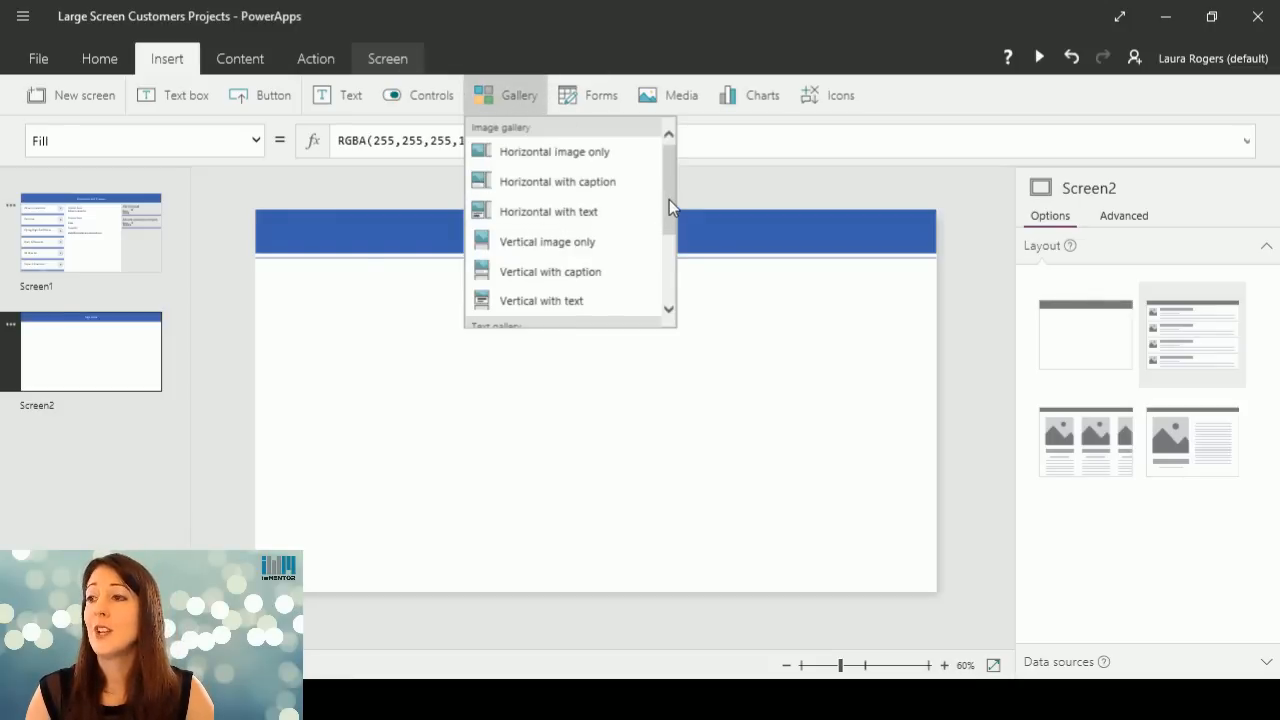
{"action": "left_click_drag", "start_coordinate": [669, 199], "coordinate": [688, 280]}
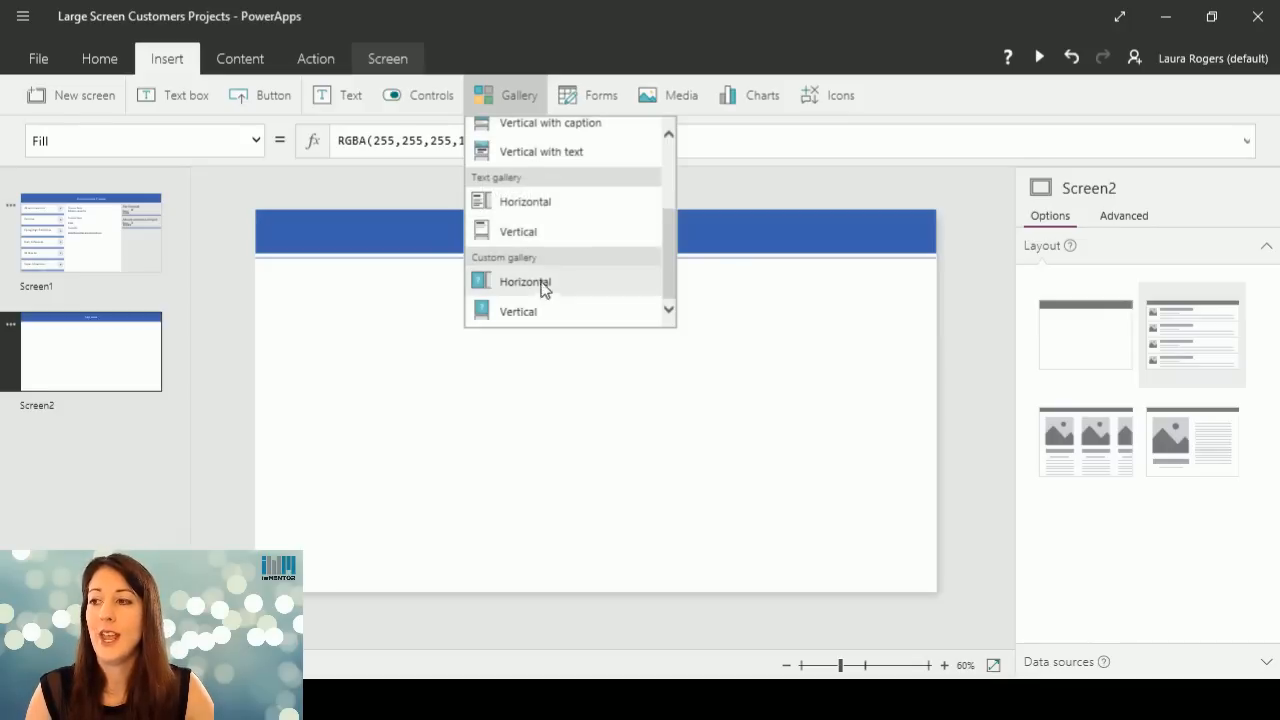
{"action": "left_click", "coordinate": [517, 231]}
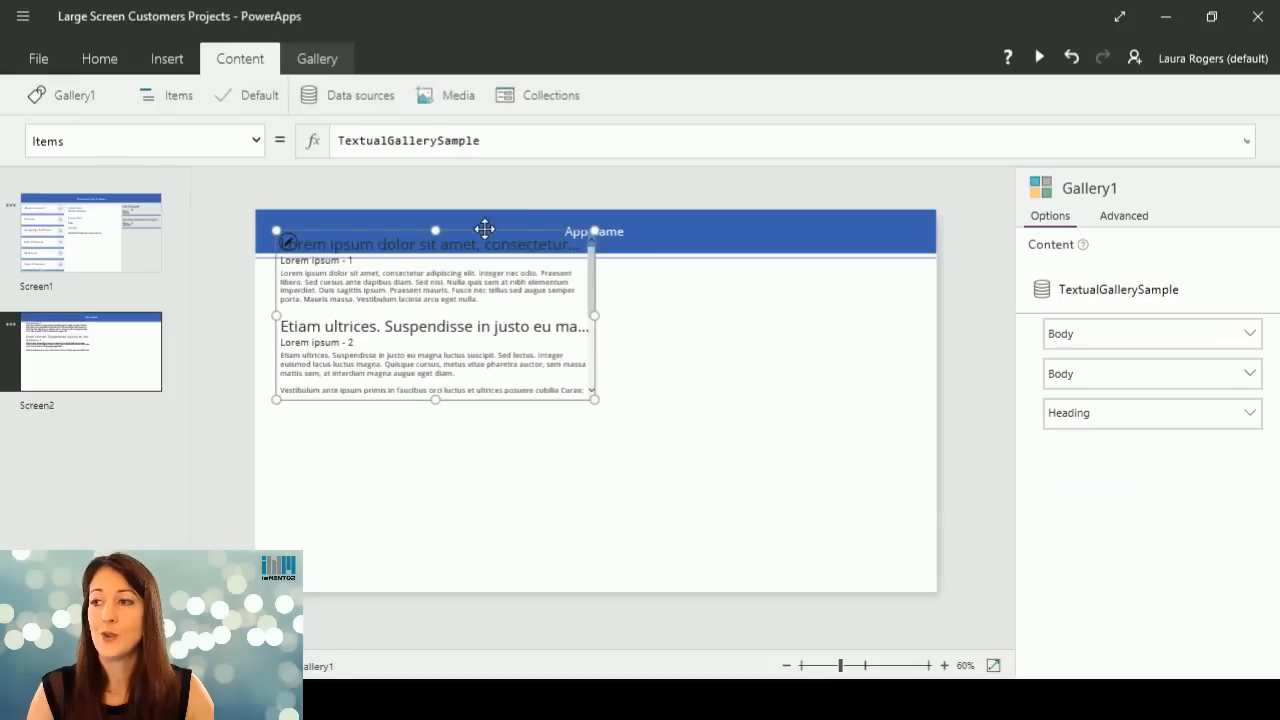
{"action": "left_click_drag", "start_coordinate": [486, 226], "coordinate": [471, 276]}
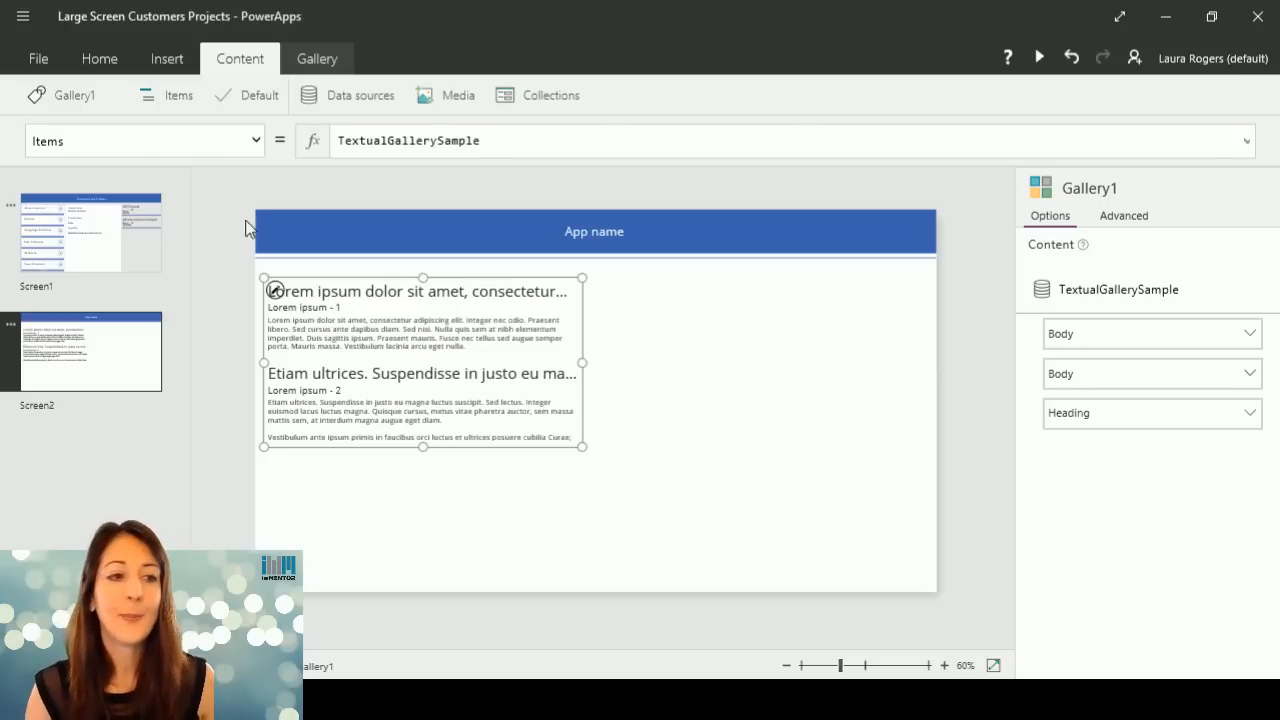
{"action": "mouse_move", "coordinate": [200, 700]}
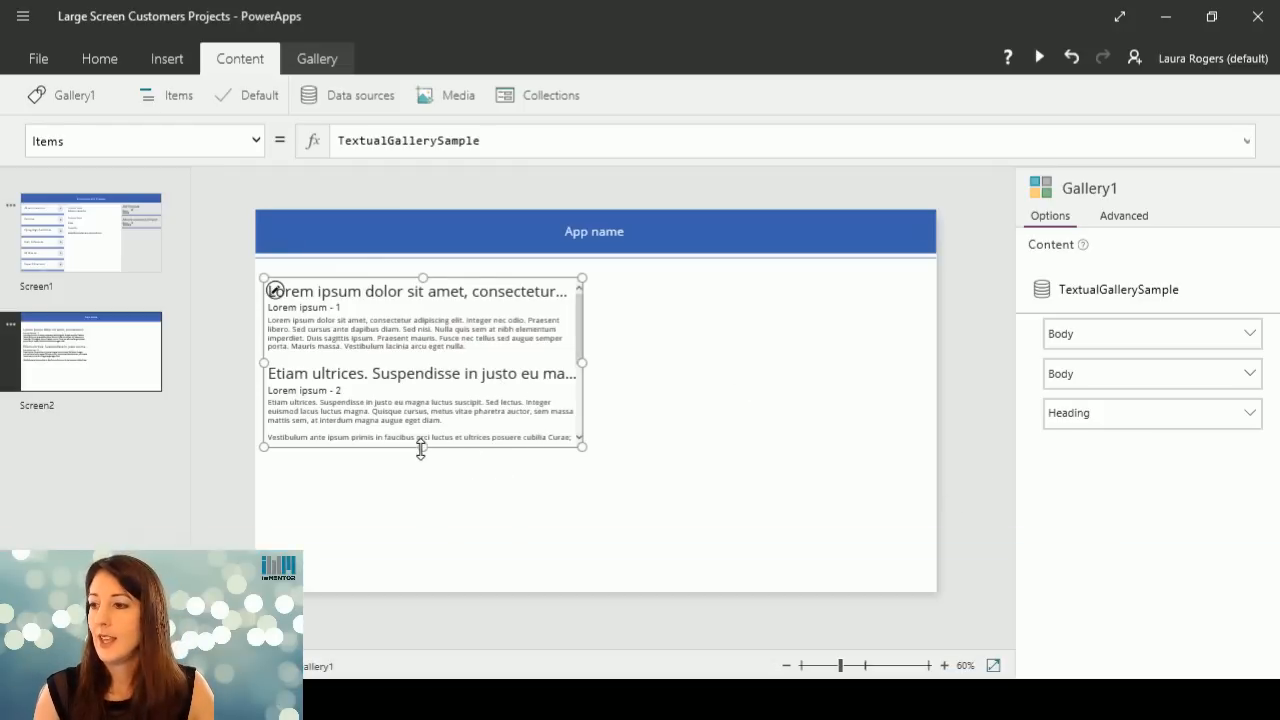
{"action": "left_click_drag", "start_coordinate": [423, 447], "coordinate": [440, 560]}
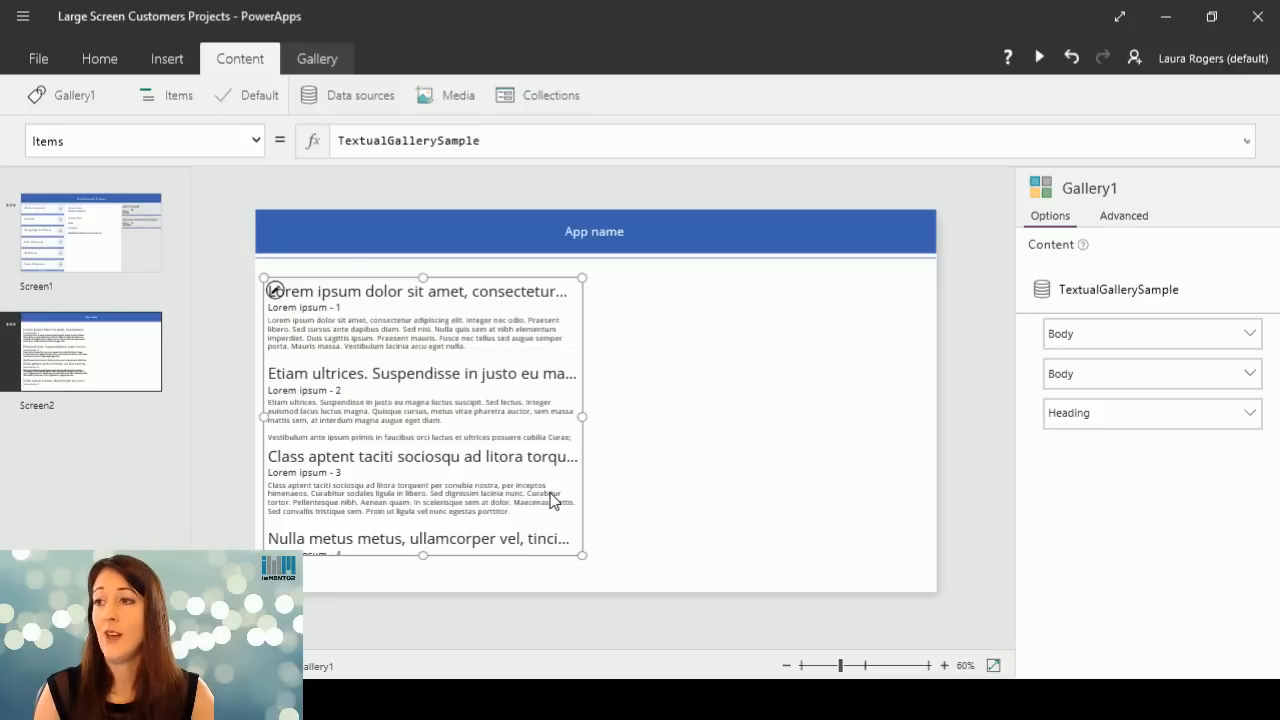
Show the app's data sources and set the new gallery's Items property to Customers.
{"action": "left_click", "coordinate": [353, 104]}
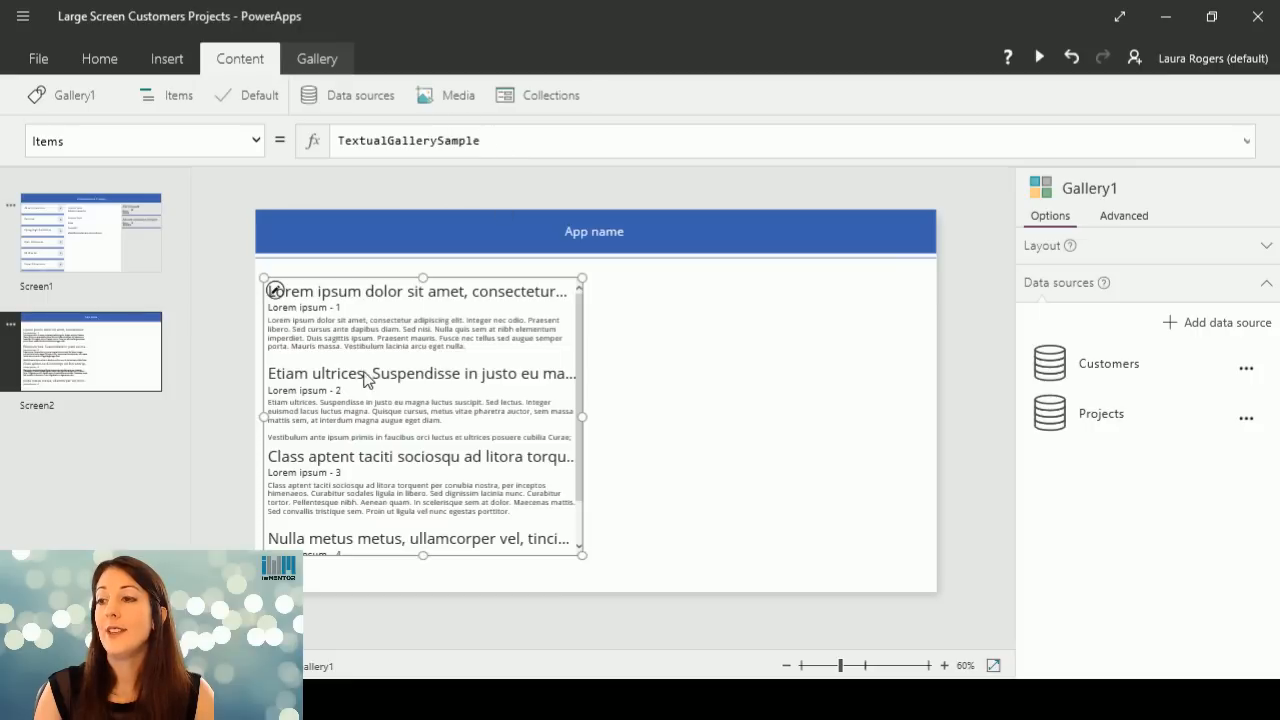
{"action": "left_click", "coordinate": [495, 136]}
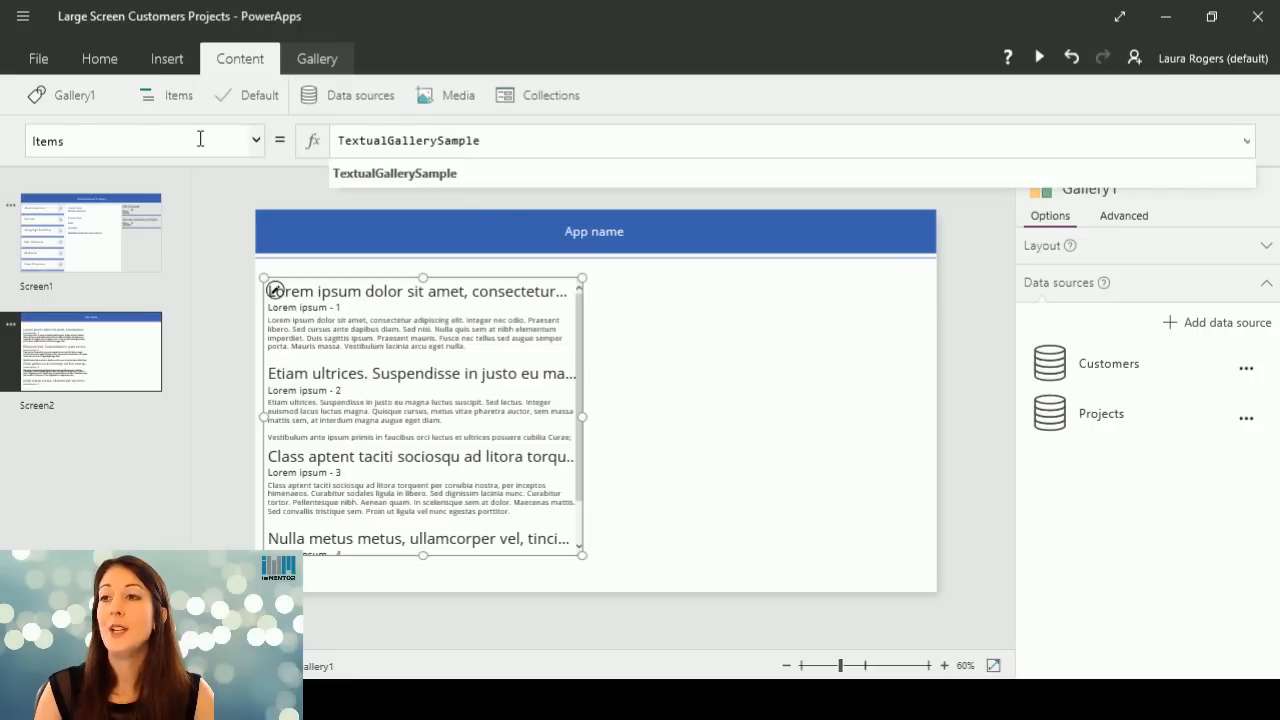
{"action": "left_click", "coordinate": [257, 140]}
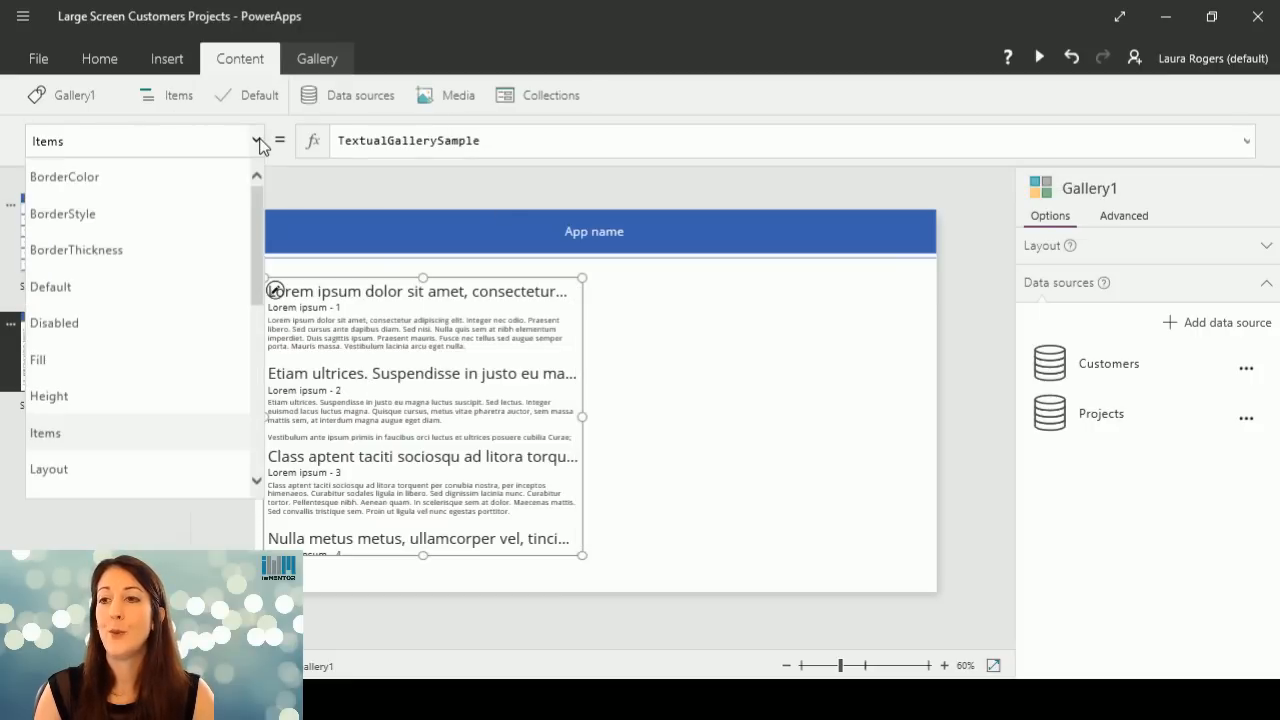
{"action": "left_click", "coordinate": [257, 141]}
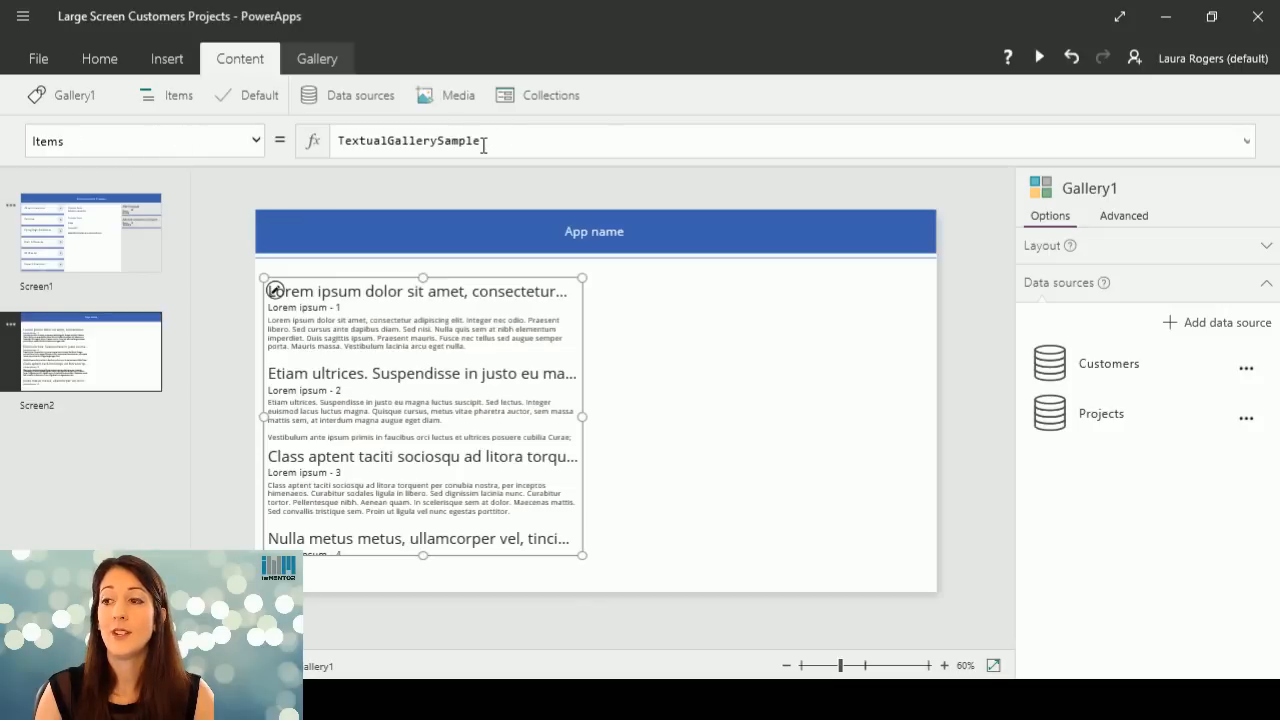
{"action": "left_click_drag", "start_coordinate": [510, 140], "coordinate": [338, 140]}
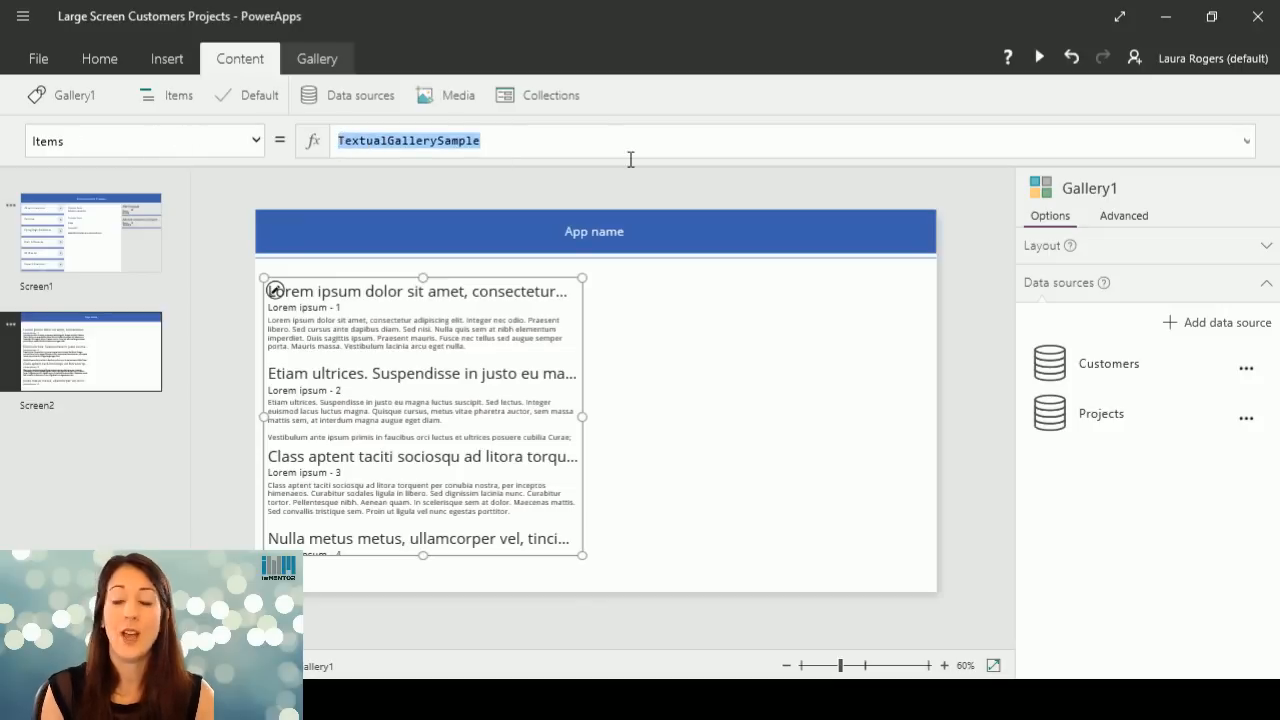
{"action": "type", "text": "cu"}
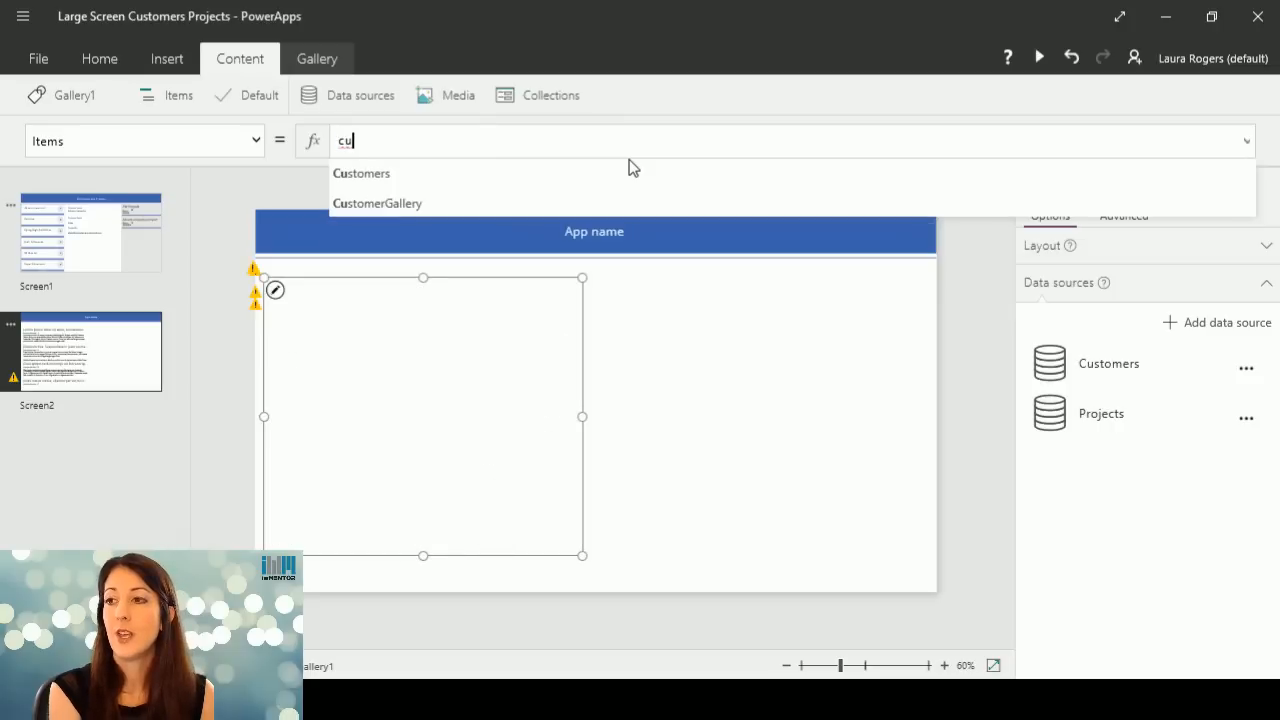
{"action": "left_click", "coordinate": [472, 175]}
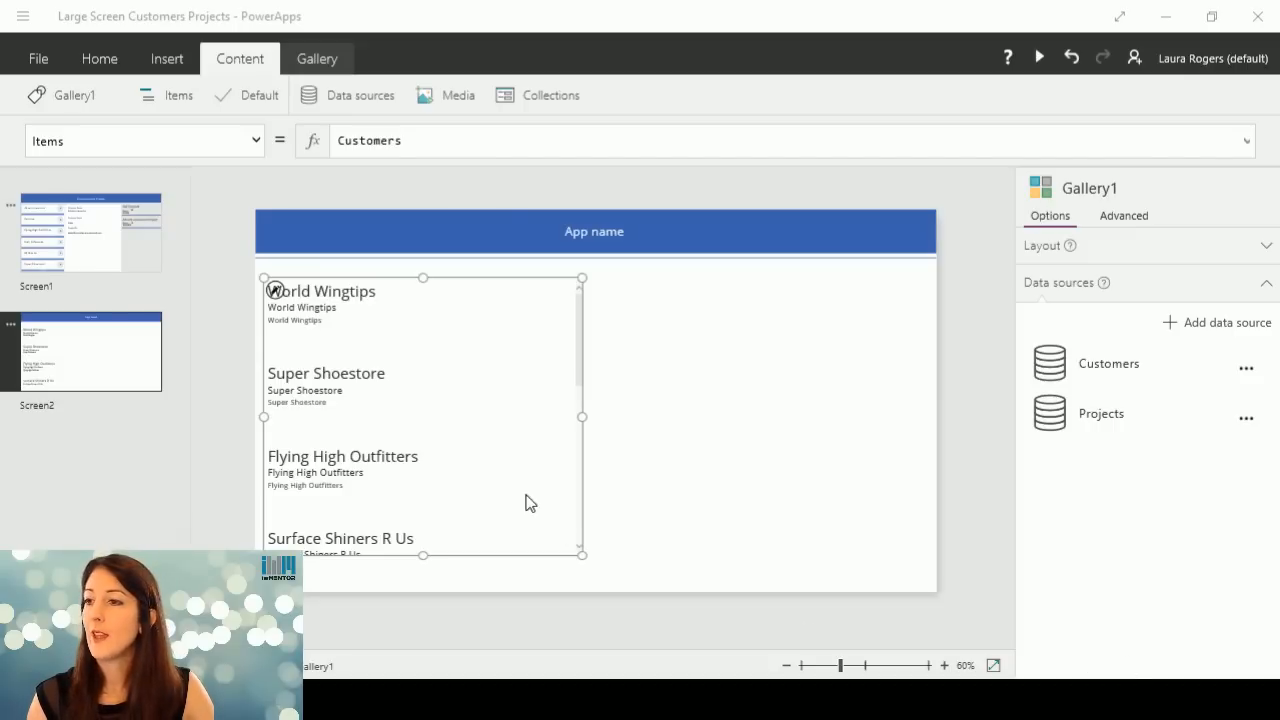
Resize the customer gallery on Screen2 to start right under the header, be narrower along the screen's left edge, and reach its lower edge.
{"action": "left_click_drag", "start_coordinate": [423, 278], "coordinate": [421, 261]}
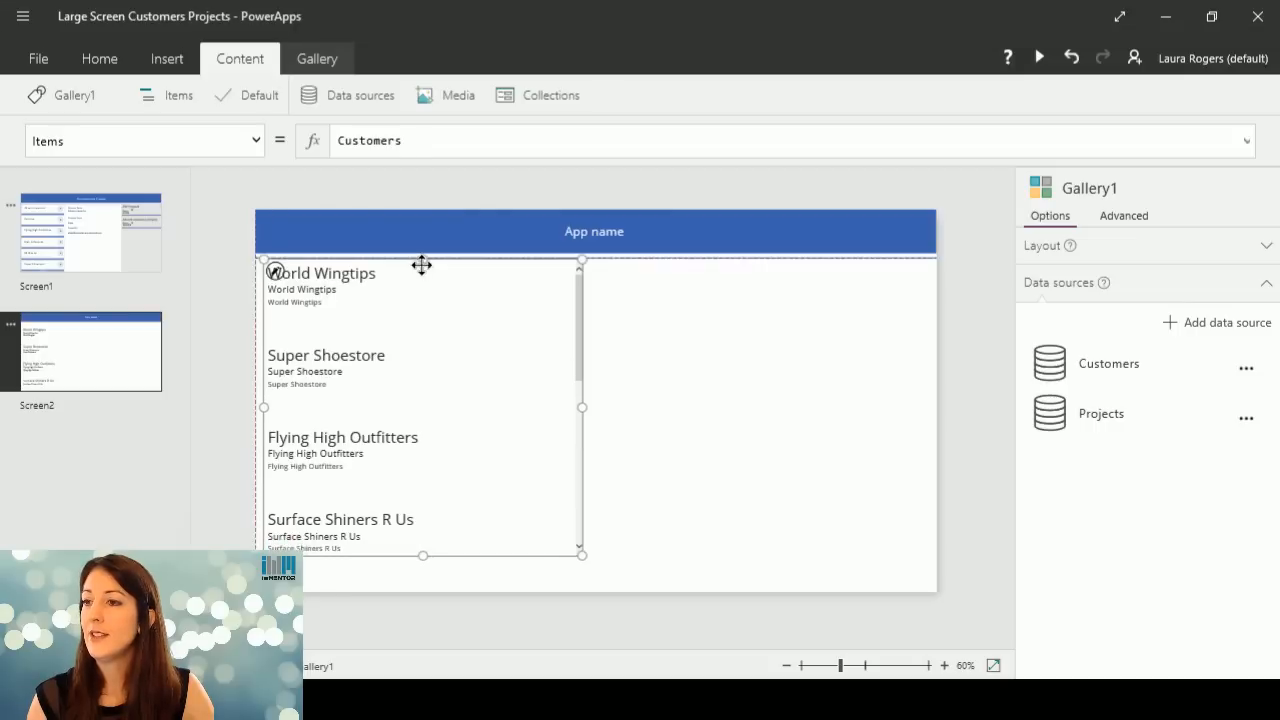
{"action": "left_click_drag", "start_coordinate": [585, 391], "coordinate": [492, 403]}
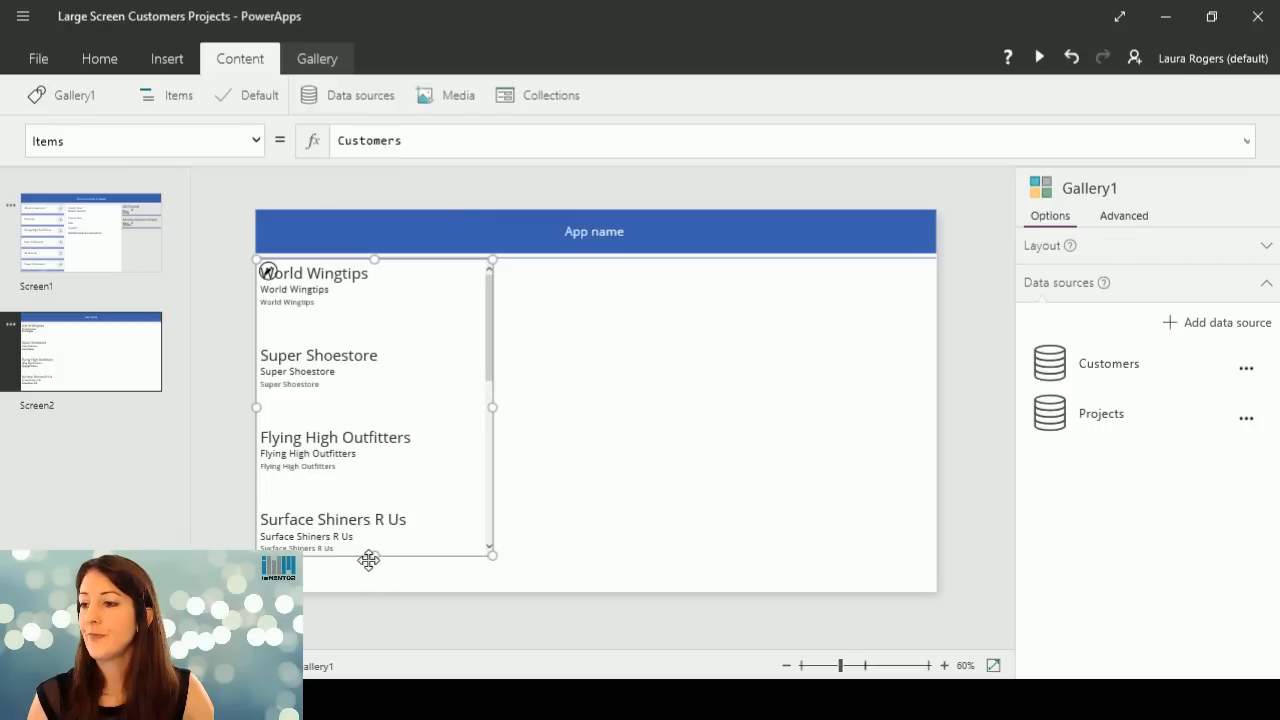
{"action": "left_click_drag", "start_coordinate": [372, 556], "coordinate": [379, 598]}
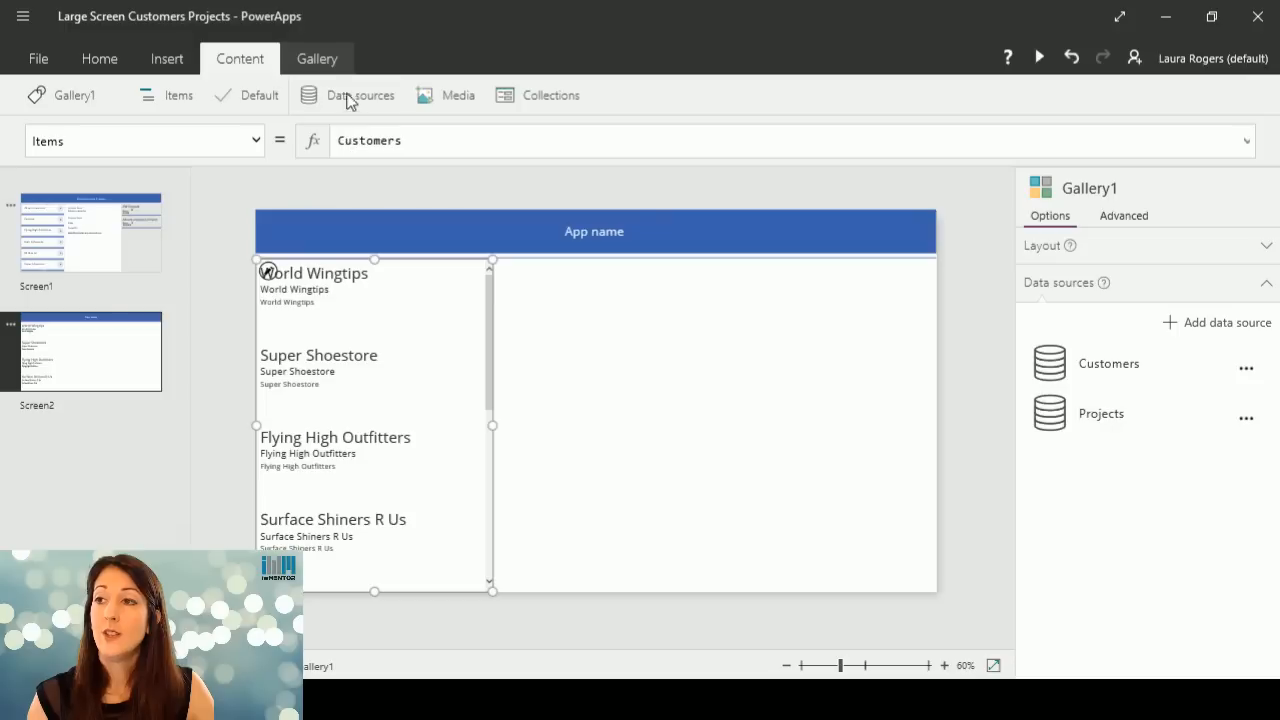
View the gallery's template options, try the Horizontal layout and switch it back to Vertical.
{"action": "left_click", "coordinate": [326, 58]}
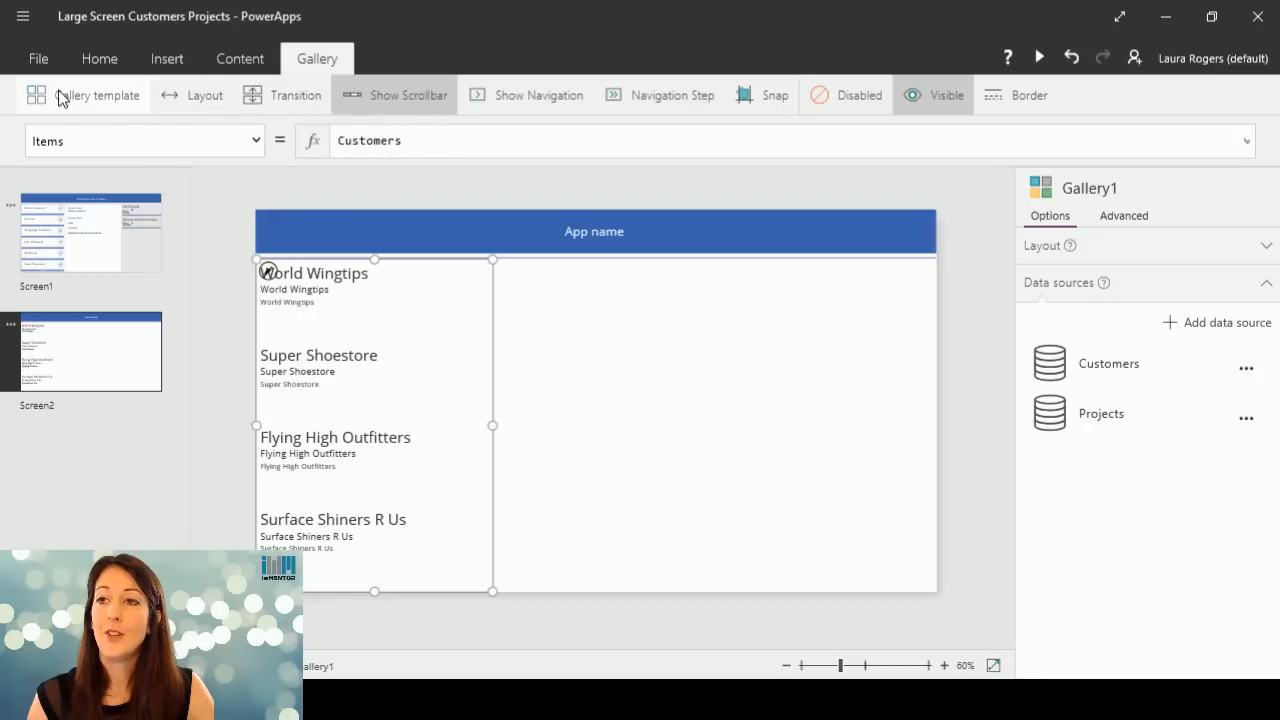
{"action": "left_click", "coordinate": [99, 94]}
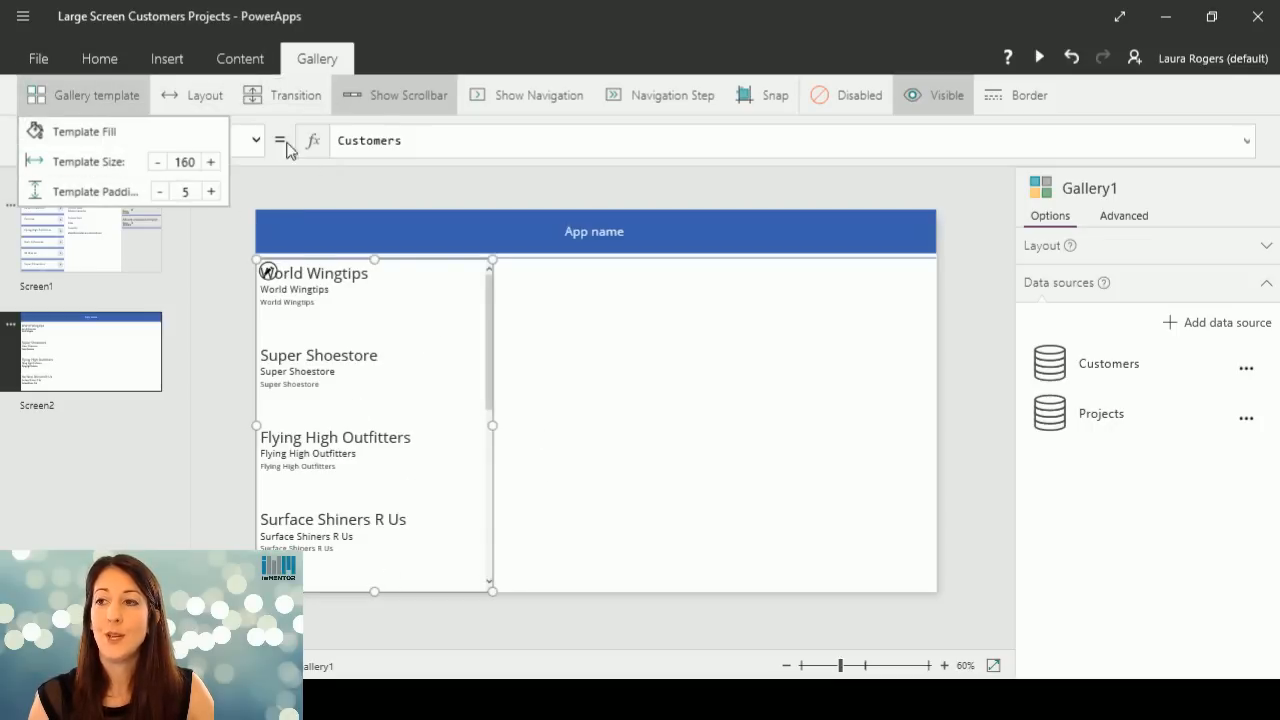
{"action": "left_click", "coordinate": [193, 93]}
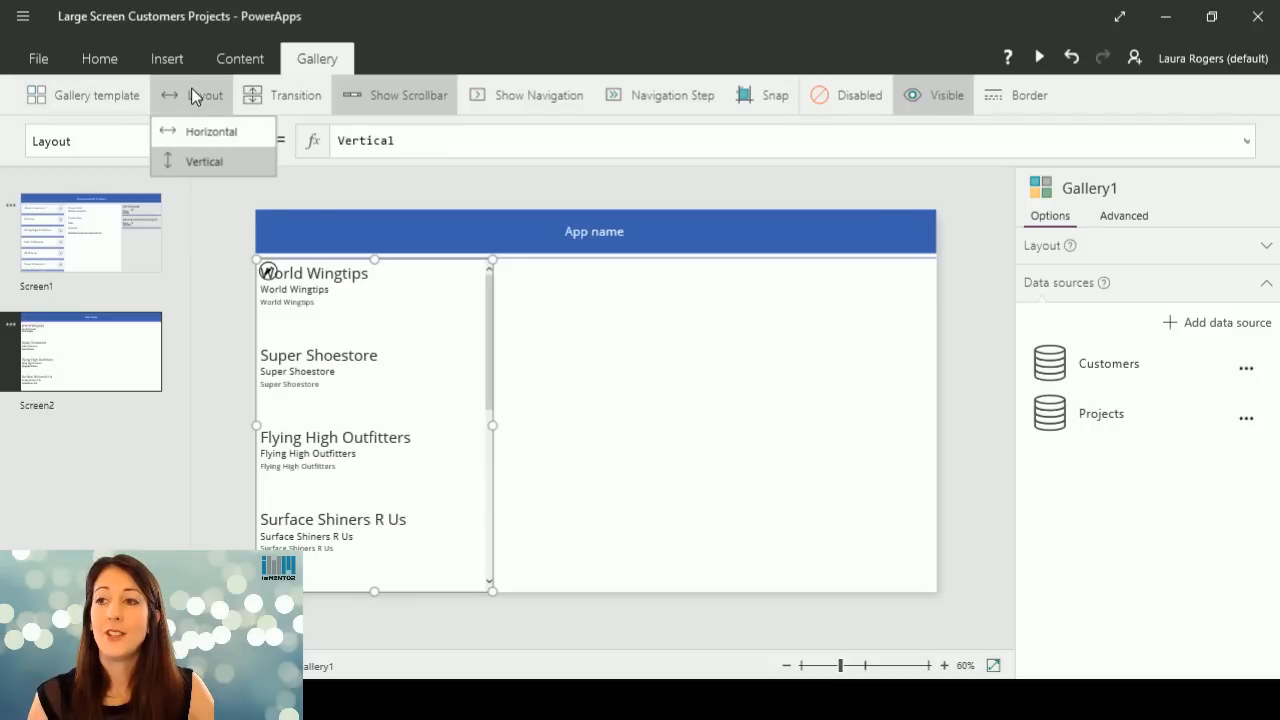
{"action": "left_click", "coordinate": [208, 136]}
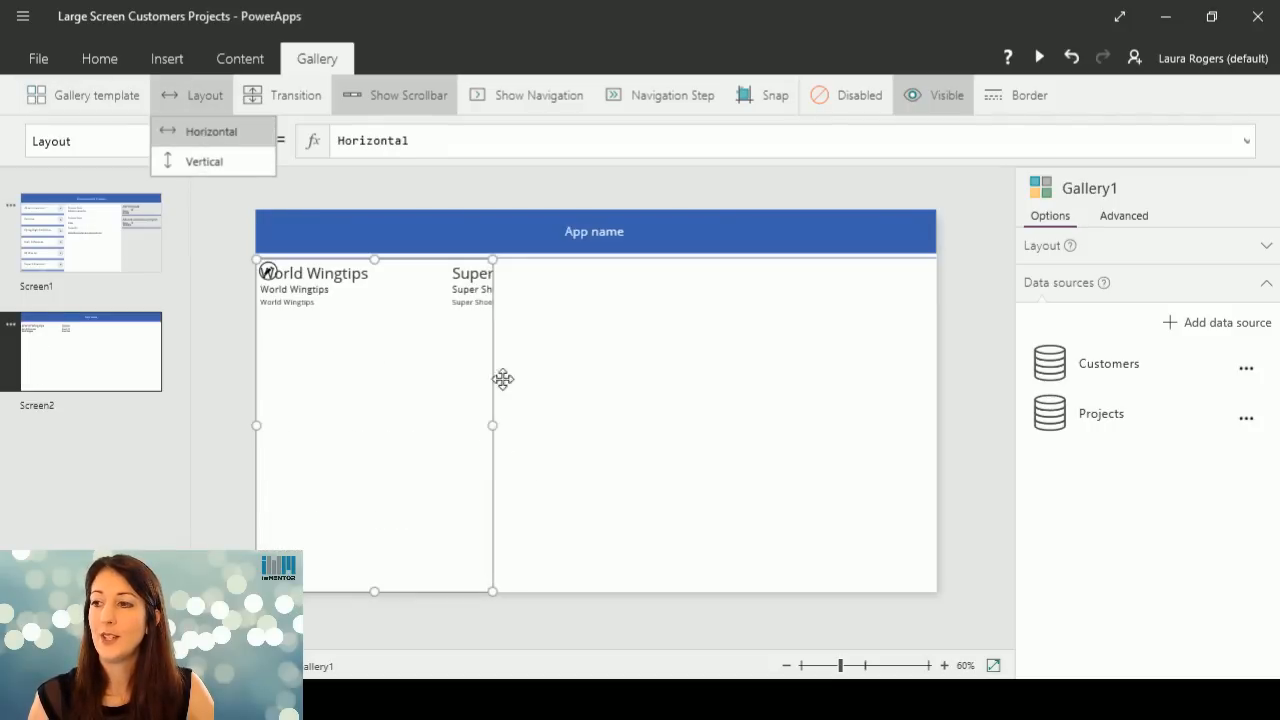
{"action": "left_click", "coordinate": [197, 163]}
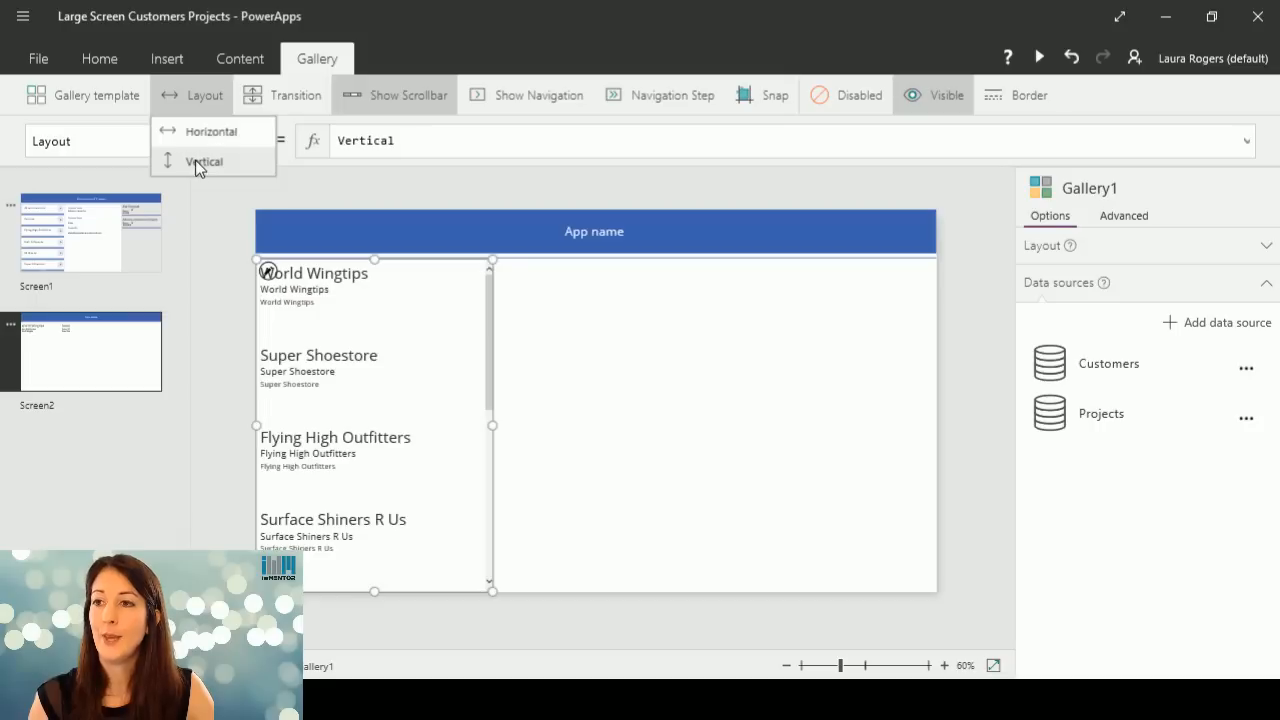
Set the gallery's transition to Pop, preview Screen2 and close the preview.
{"action": "left_click", "coordinate": [287, 97]}
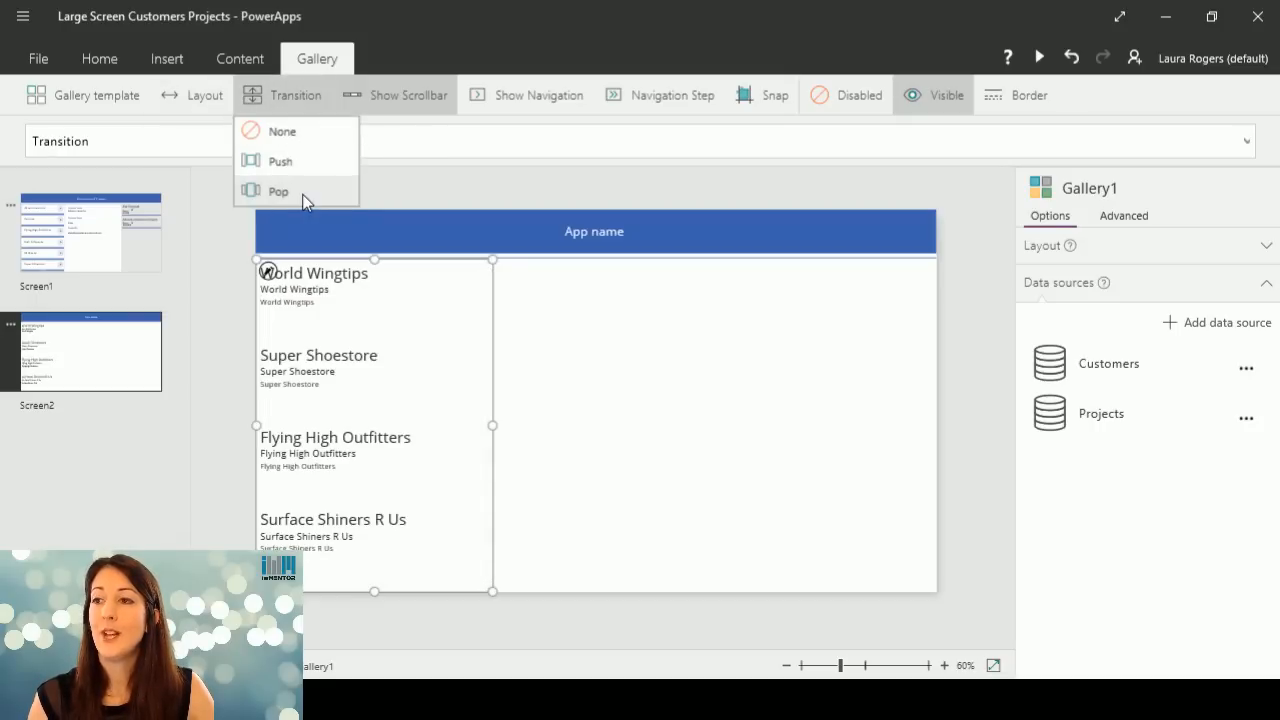
{"action": "left_click", "coordinate": [1041, 57]}
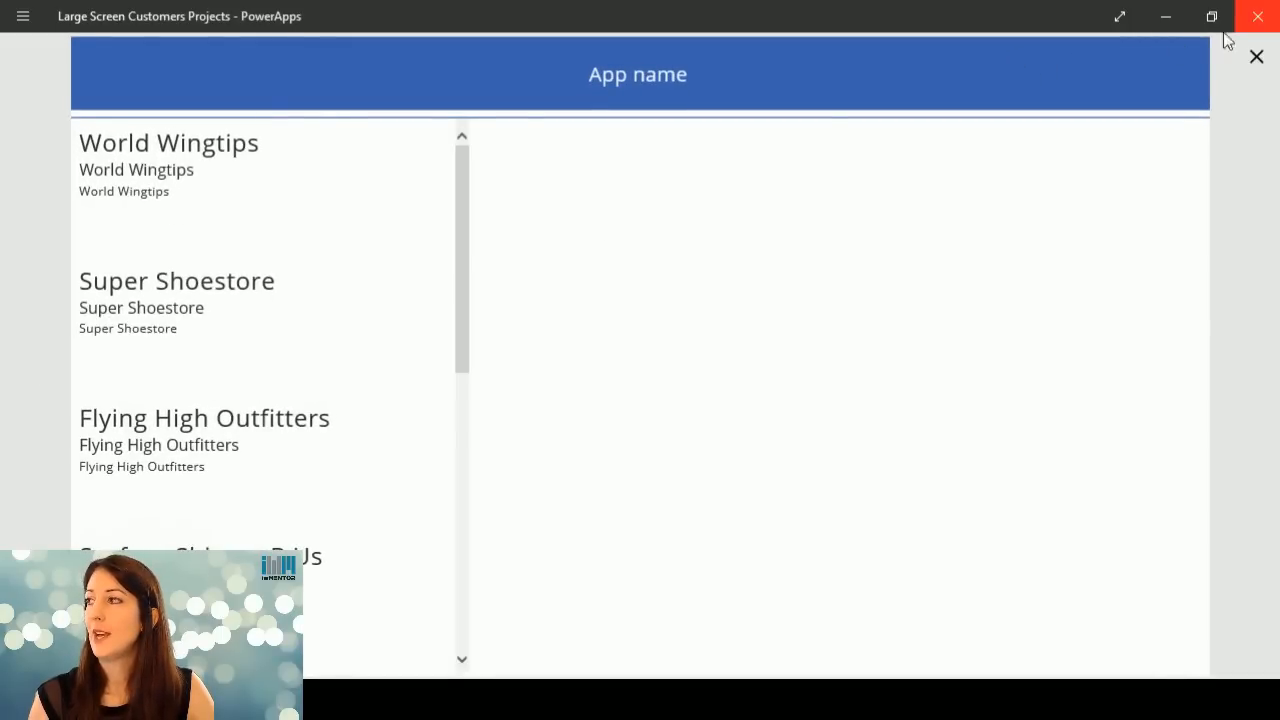
{"action": "left_click", "coordinate": [1256, 57]}
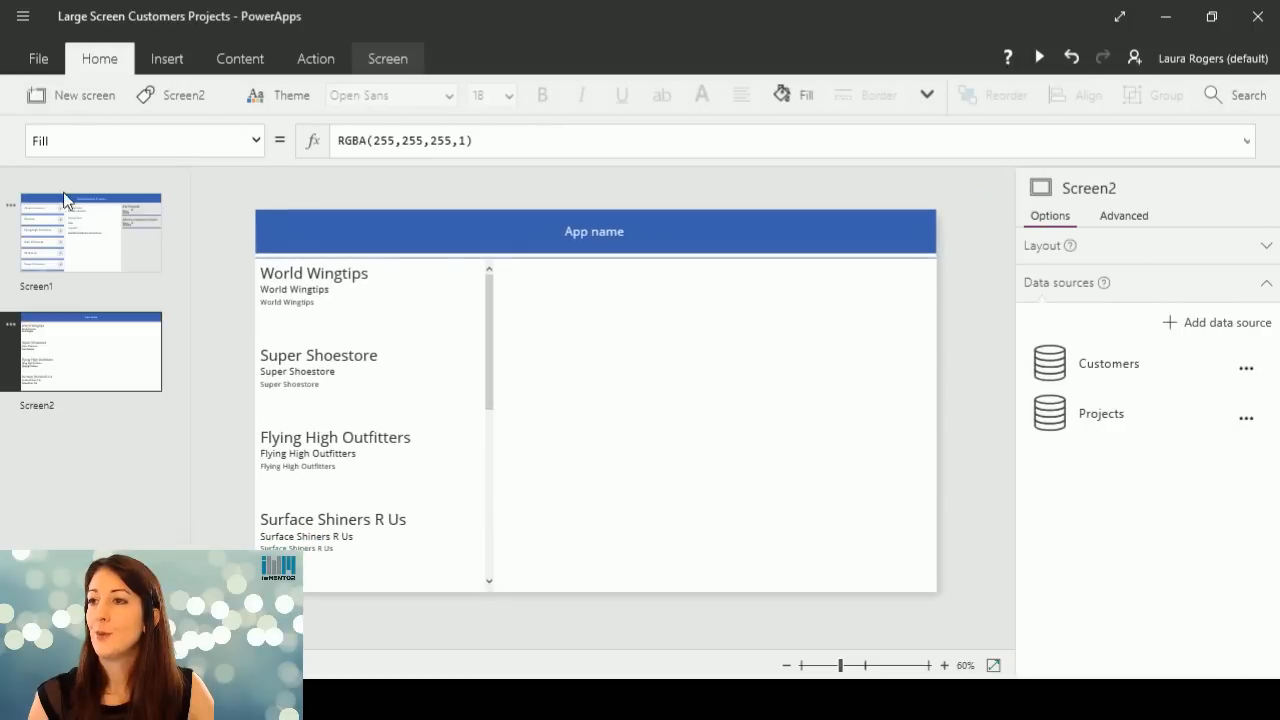
Keep the customer gallery's scrollbar shown and turn on its navigation arrows.
{"action": "left_click", "coordinate": [418, 370]}
{"action": "left_click", "coordinate": [310, 64]}
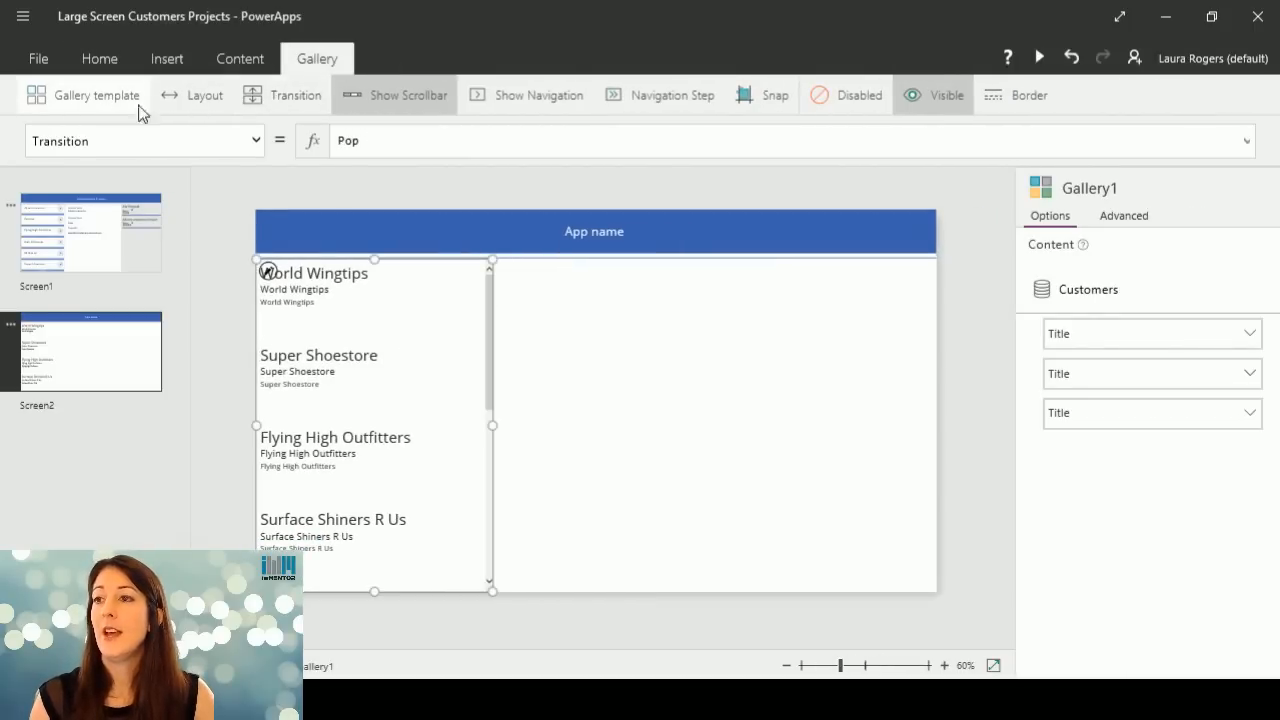
{"action": "left_click", "coordinate": [400, 95]}
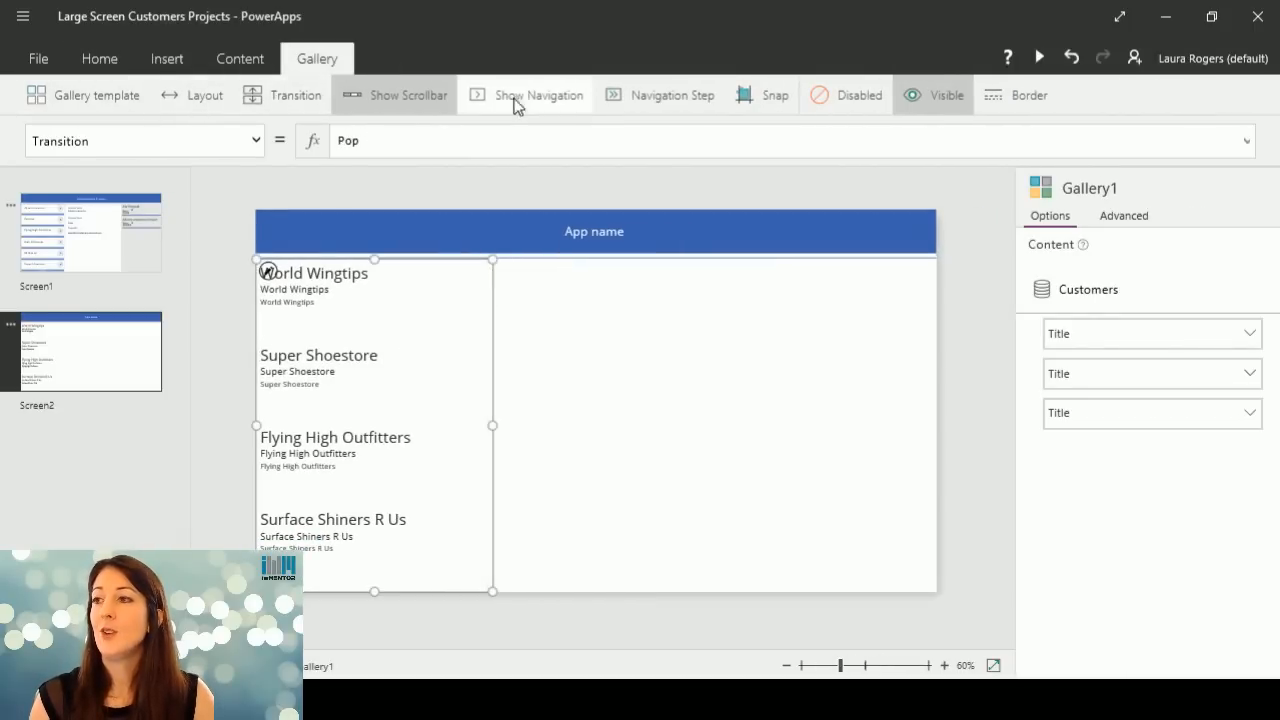
{"action": "left_click", "coordinate": [410, 97]}
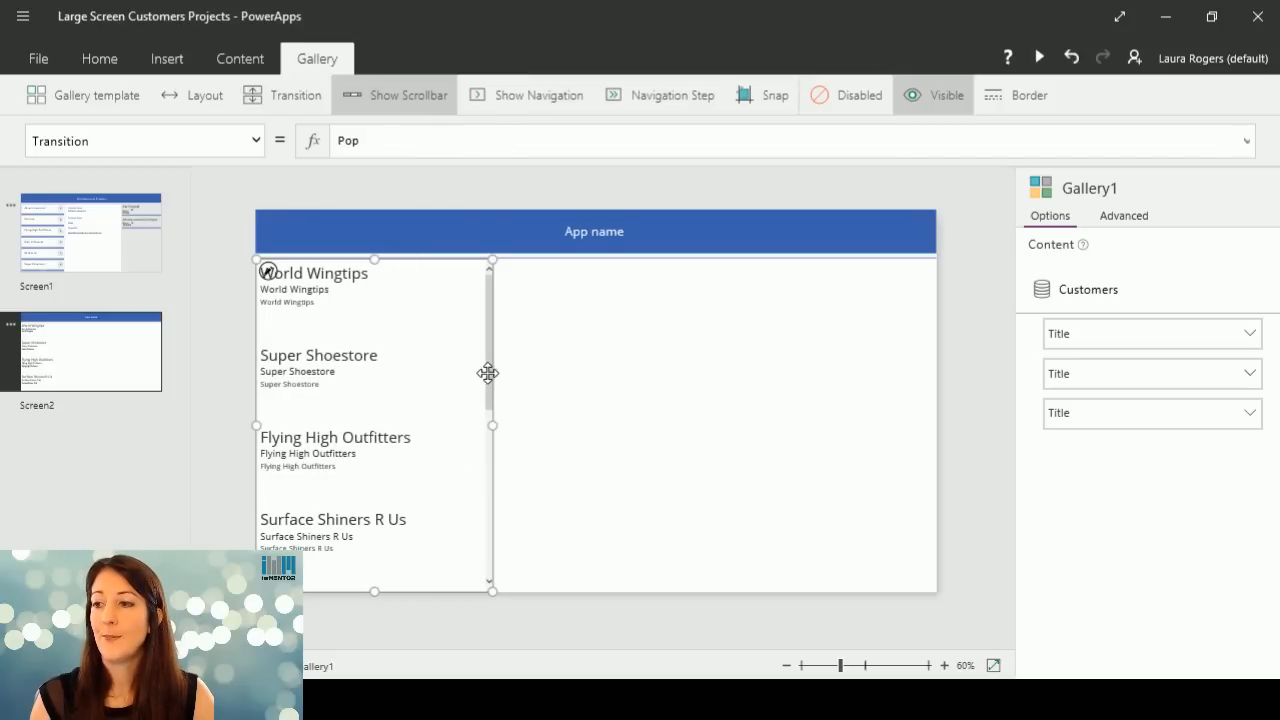
{"action": "left_click", "coordinate": [548, 100]}
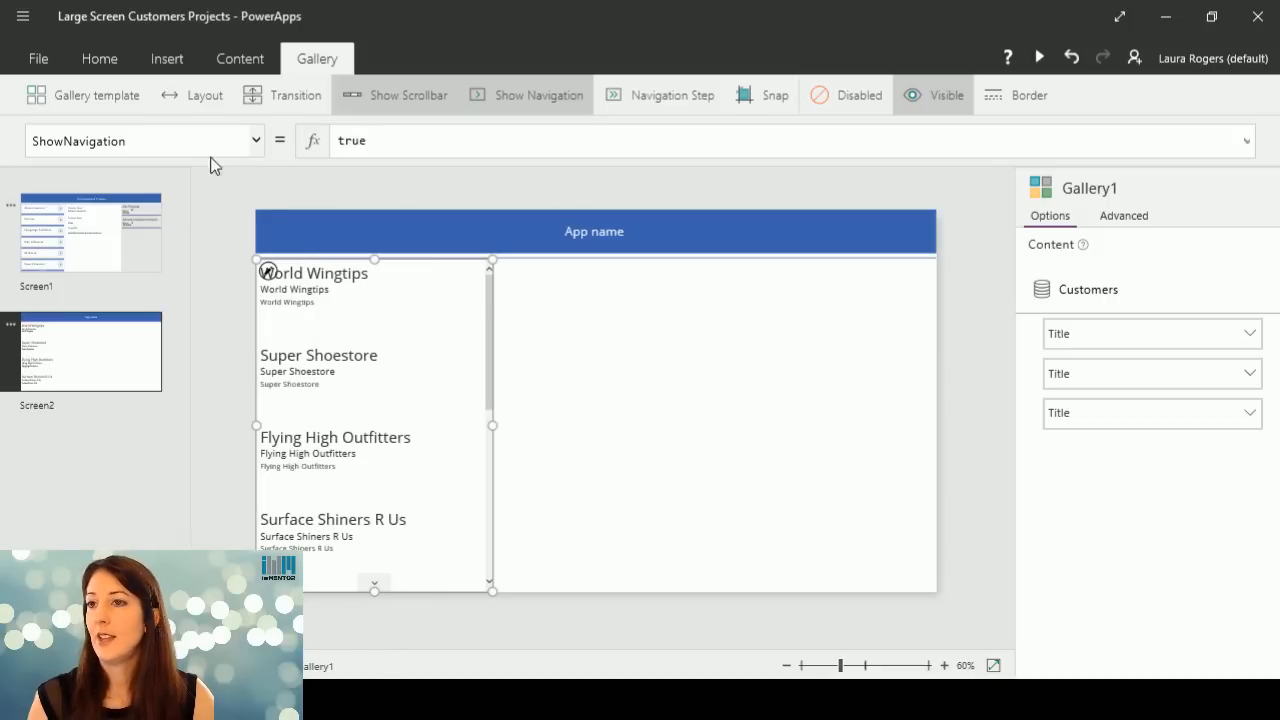
Rename the gallery as CustomerGallery2.
{"action": "left_click", "coordinate": [96, 61]}
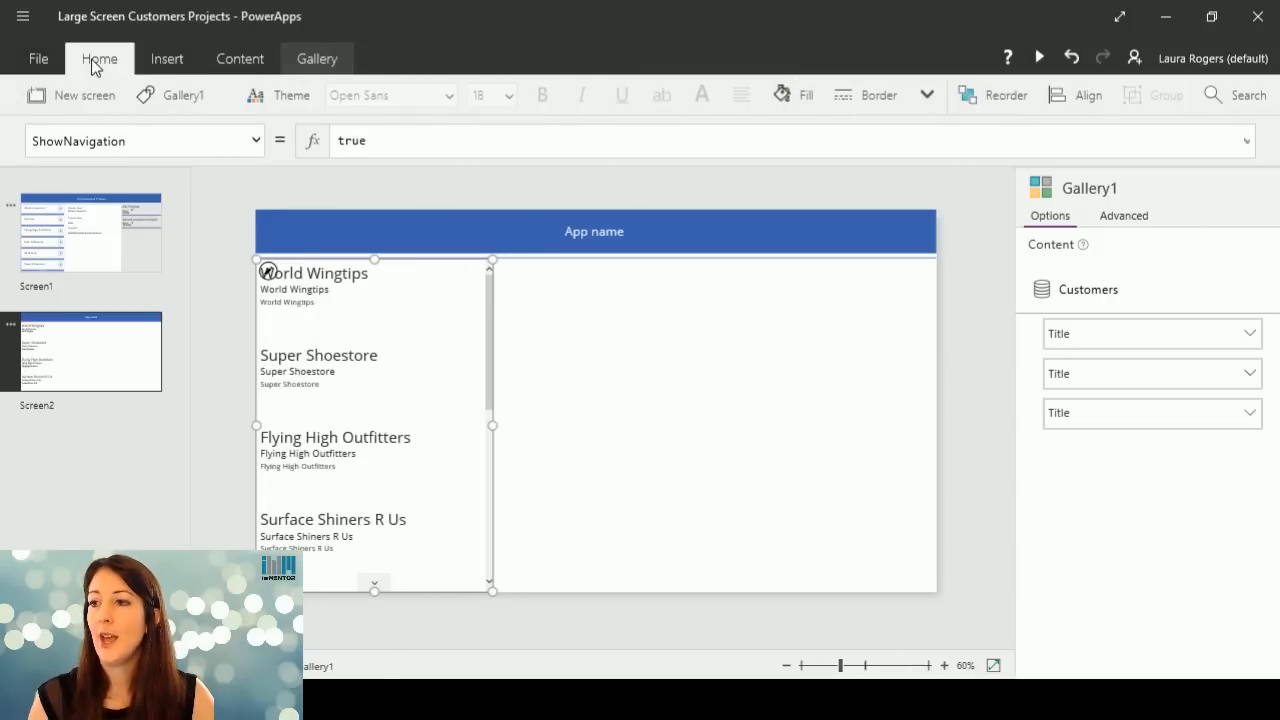
{"action": "left_click", "coordinate": [203, 104]}
{"action": "left_click_drag", "start_coordinate": [205, 163], "coordinate": [81, 163]}
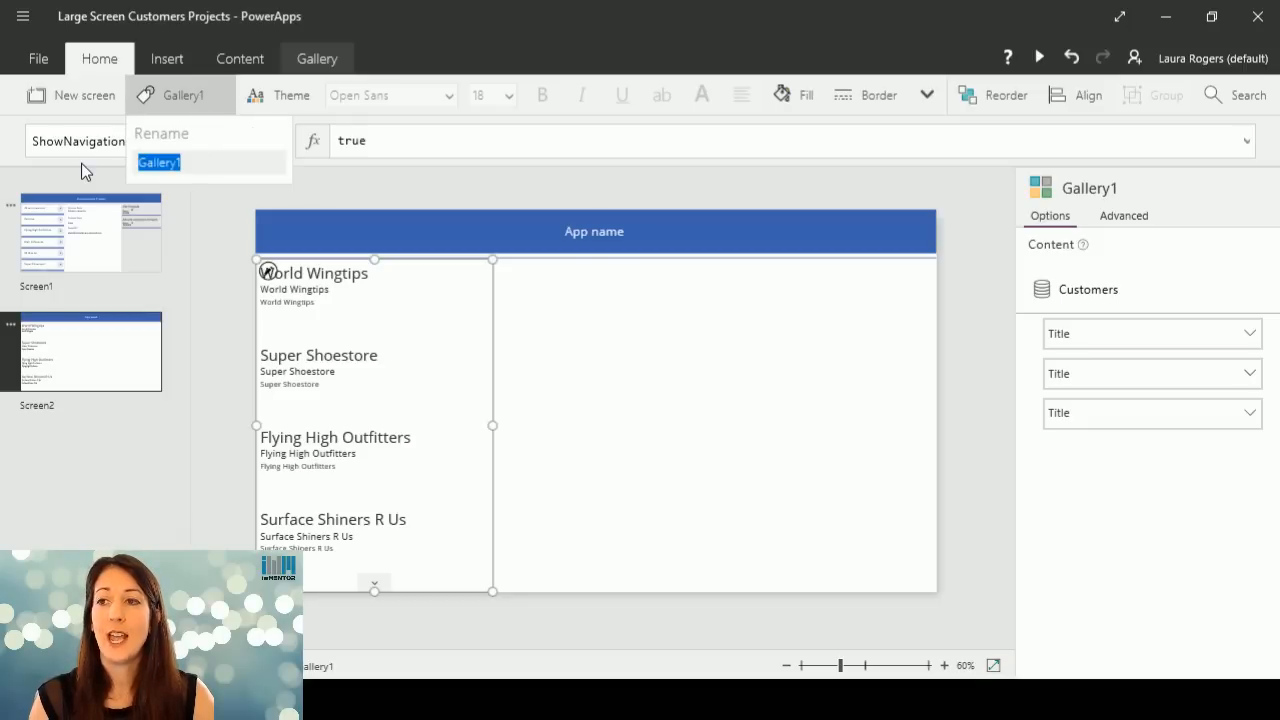
{"action": "type", "text": "Cus"}
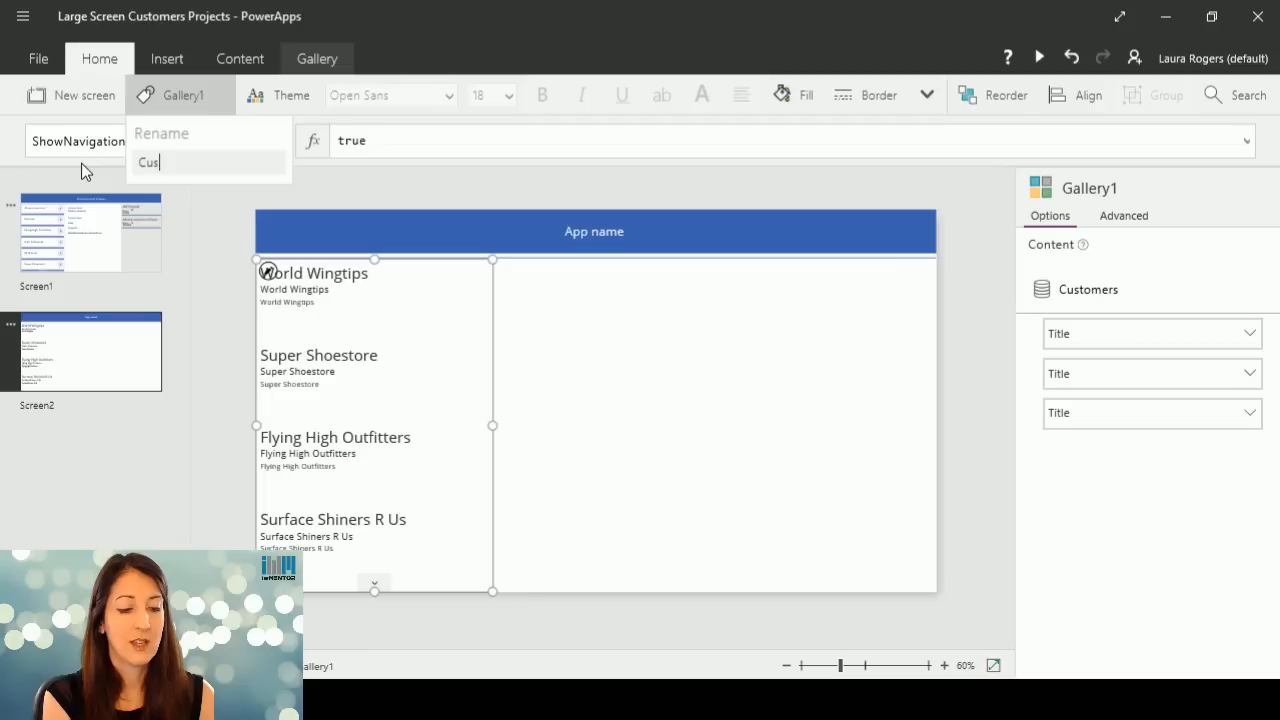
{"action": "type", "text": "tomer"}
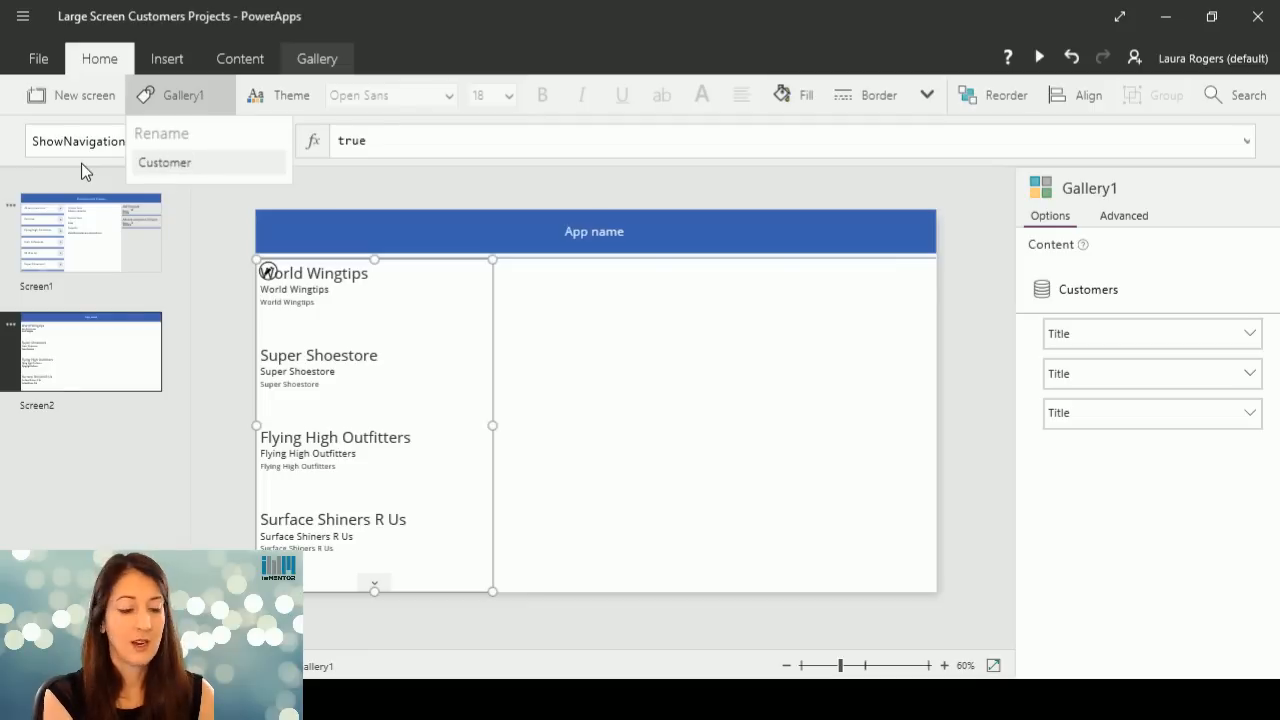
{"action": "type", "text": "Gallery2"}
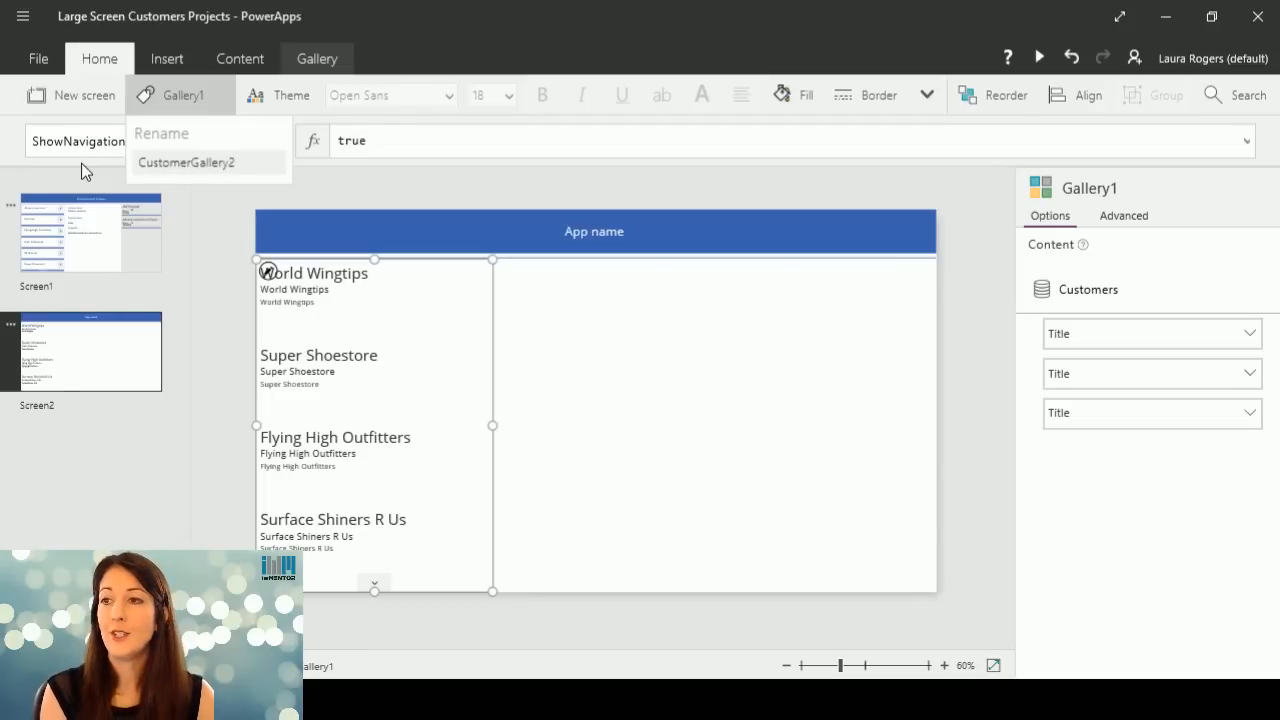
{"action": "key", "text": "Return"}
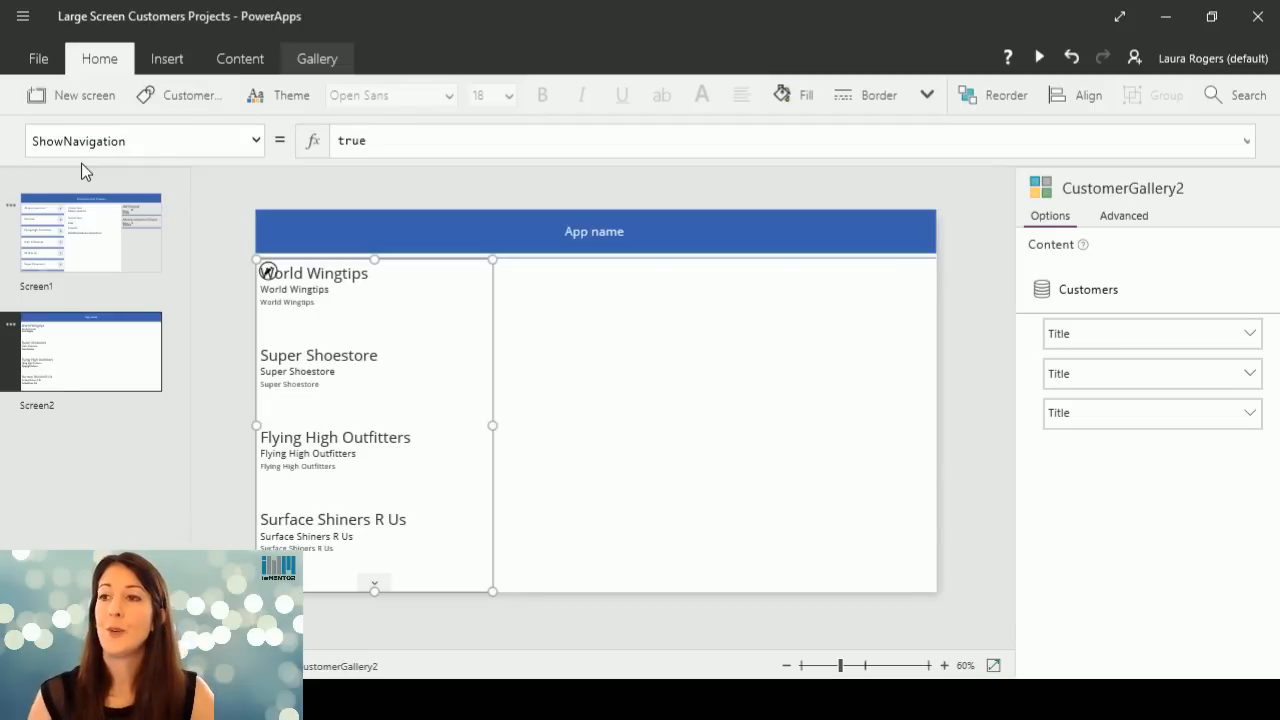
Check the name of the customer gallery on Screen1 and return to the gallery on Screen2.
{"action": "left_click", "coordinate": [85, 245]}
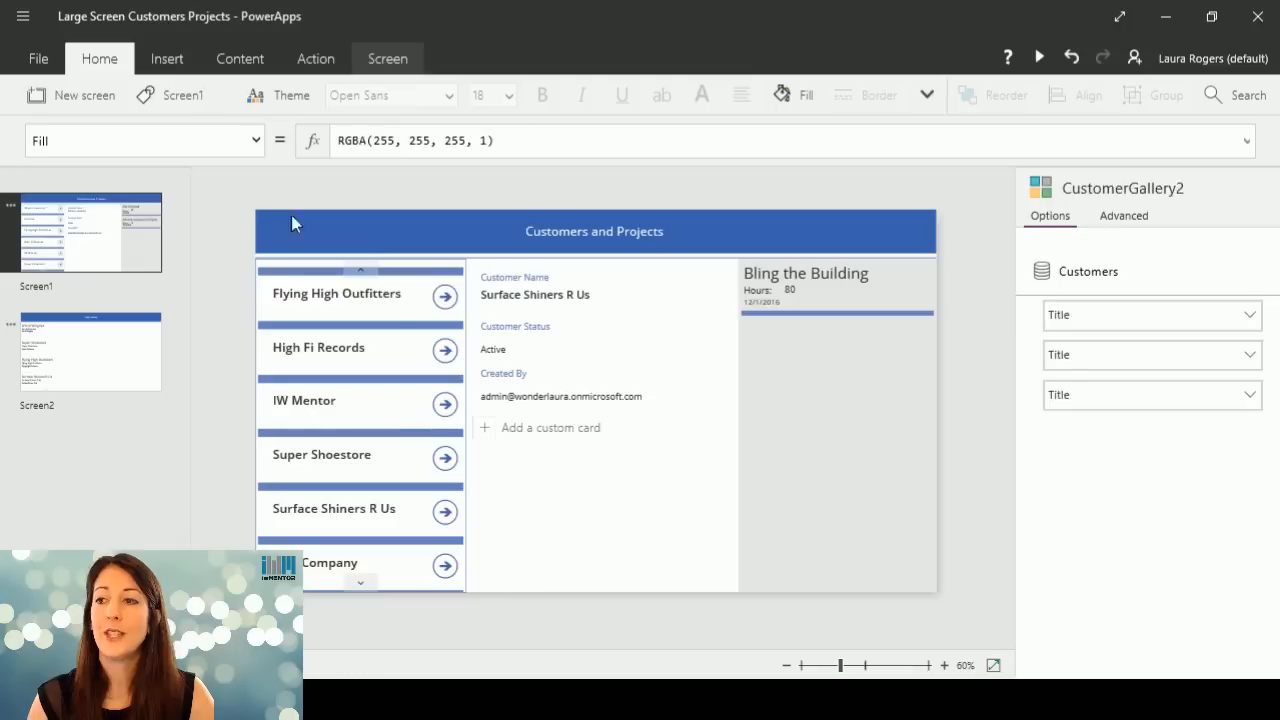
{"action": "left_click", "coordinate": [406, 417]}
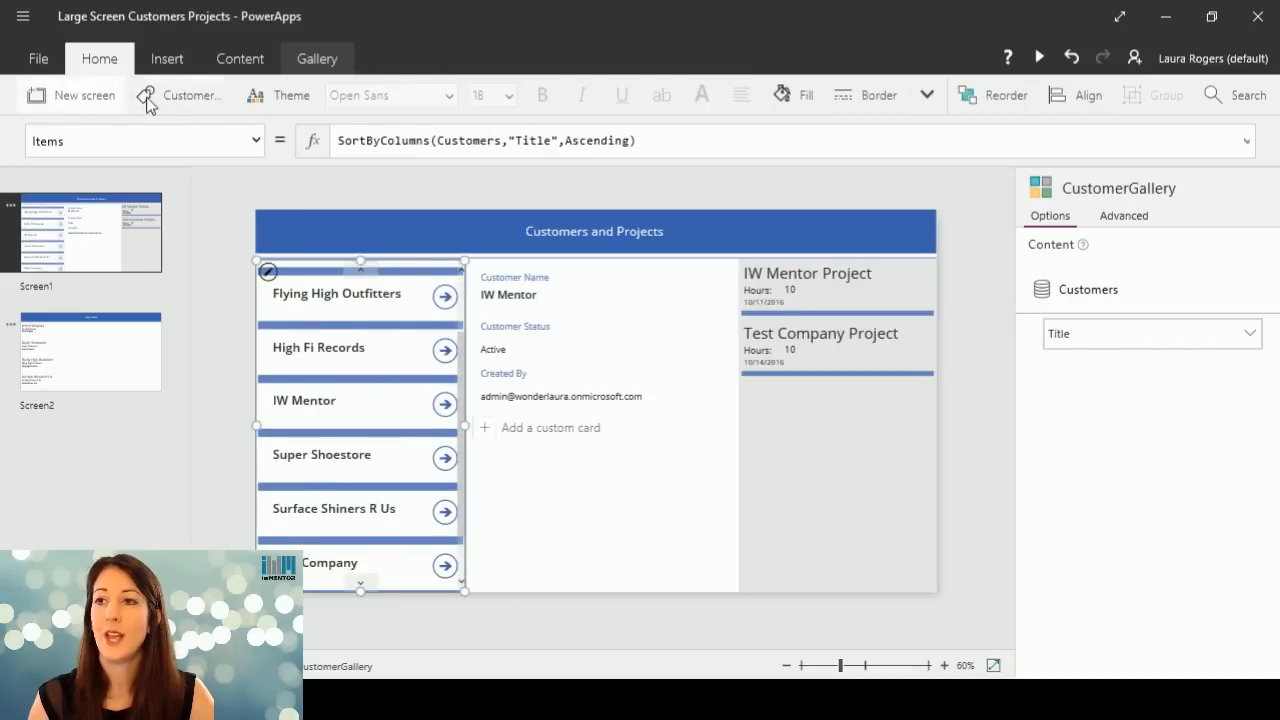
{"action": "left_click", "coordinate": [195, 100]}
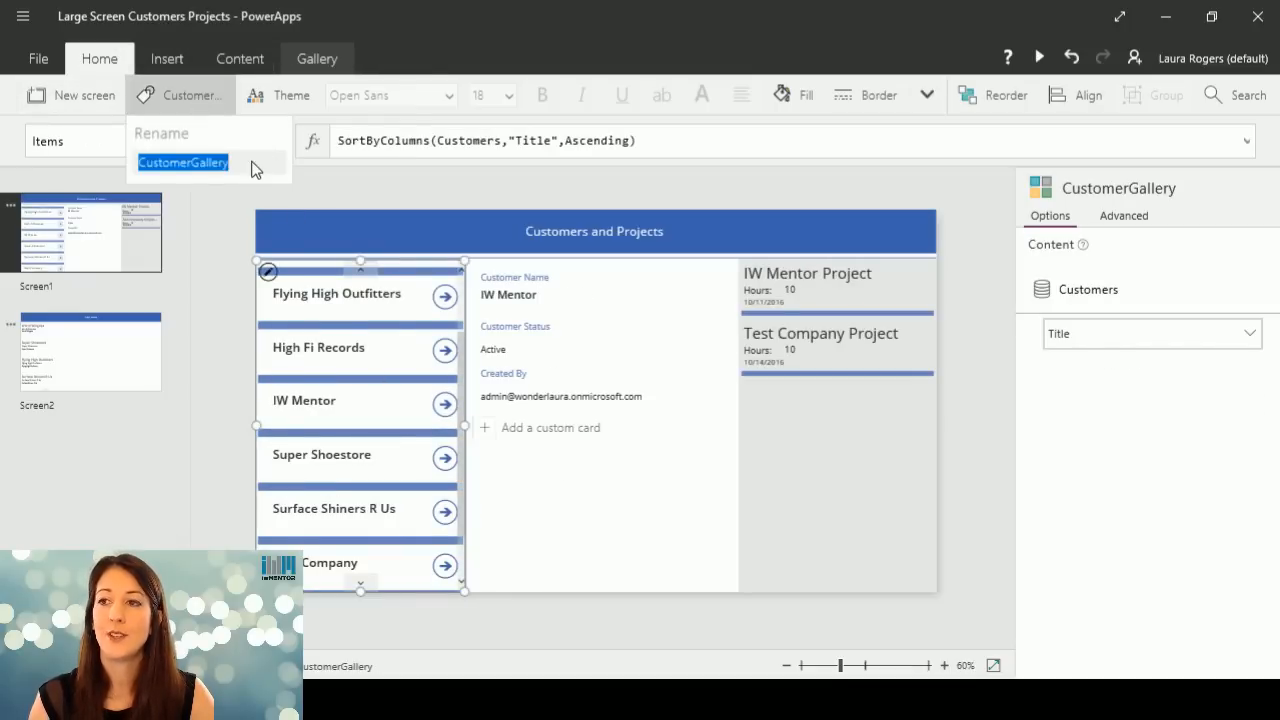
{"action": "left_click", "coordinate": [110, 363]}
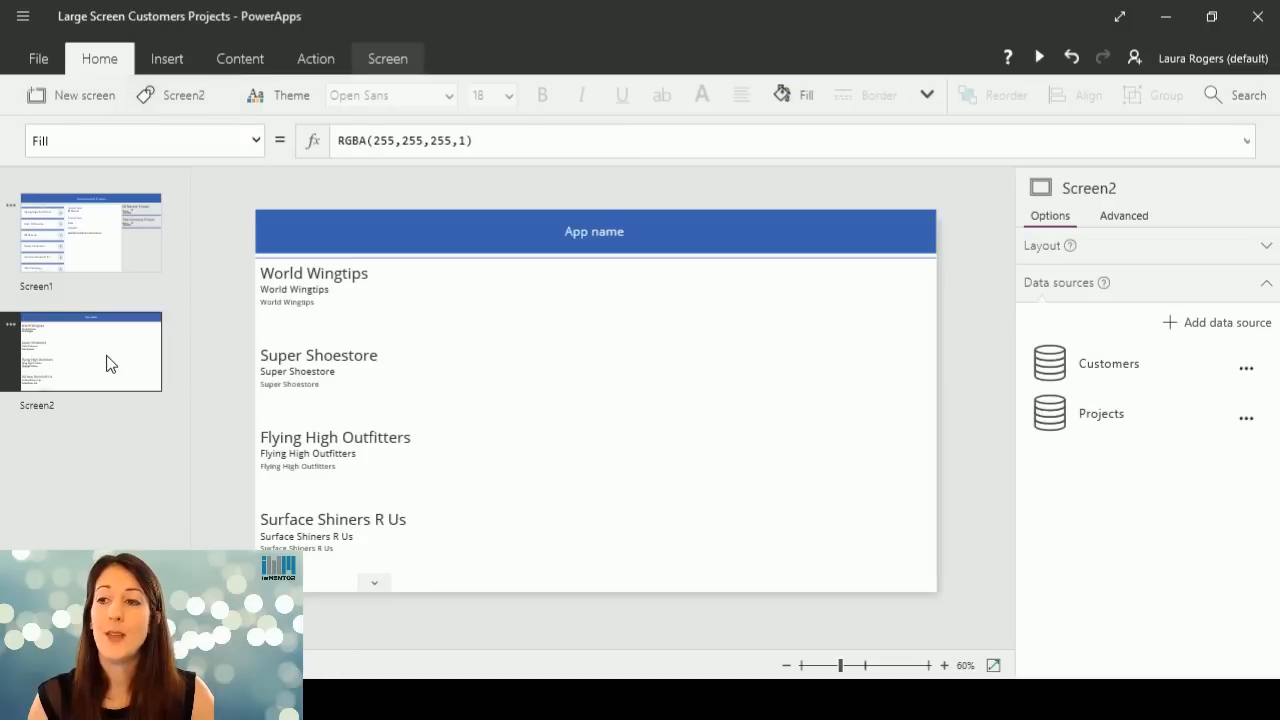
{"action": "left_click", "coordinate": [432, 339]}
{"action": "left_click", "coordinate": [450, 453]}
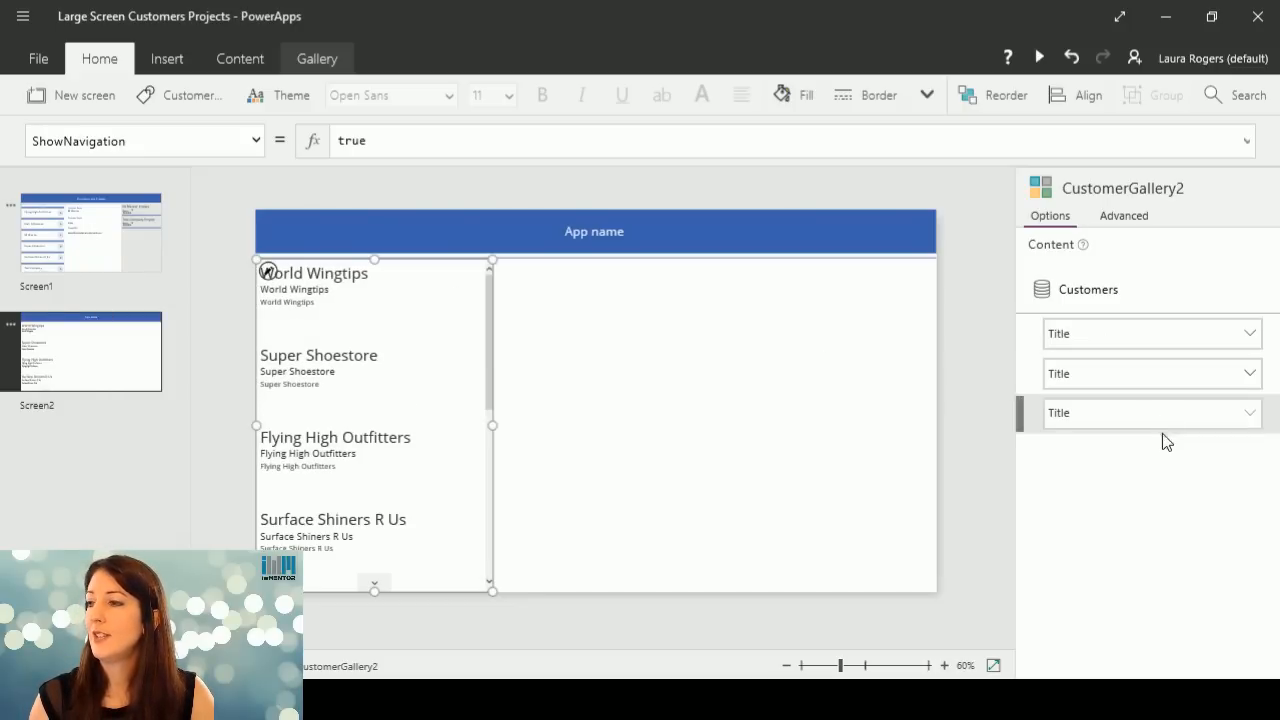
Identify the text boxes in the gallery's first item and set the subtitle's field to Created.
{"action": "left_click", "coordinate": [348, 289]}
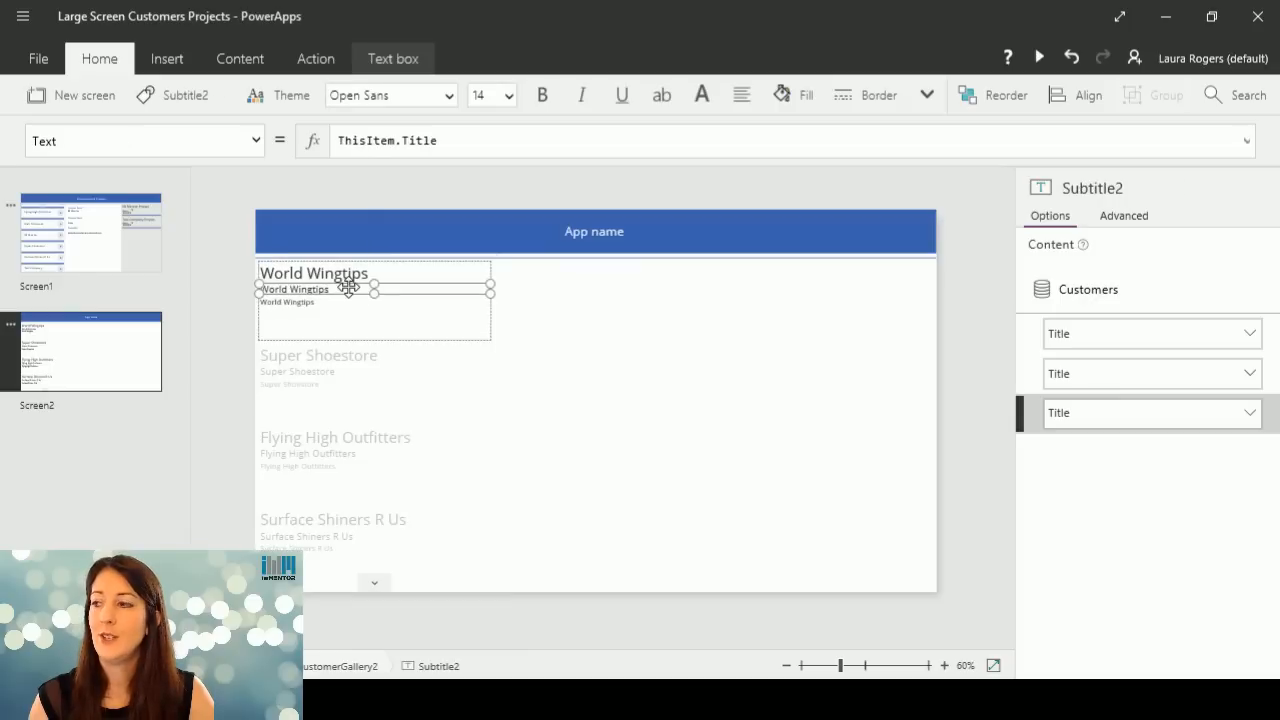
{"action": "left_click", "coordinate": [366, 363]}
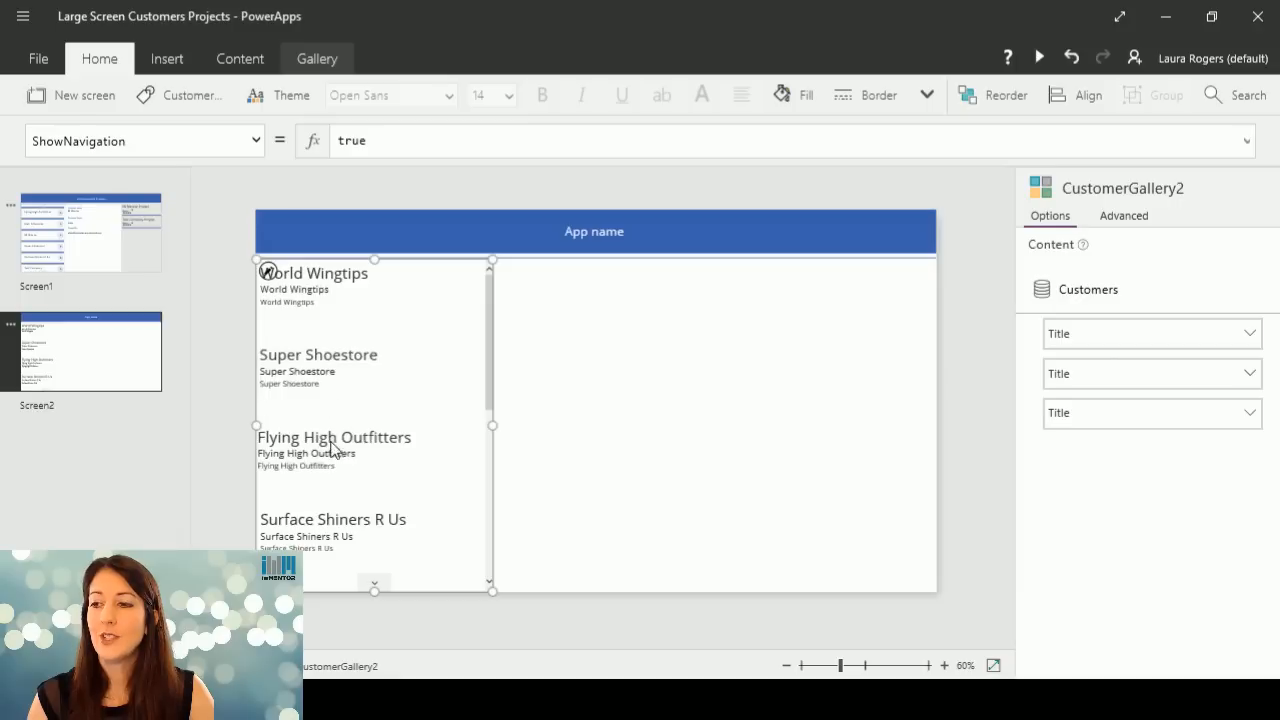
{"action": "left_click", "coordinate": [376, 288]}
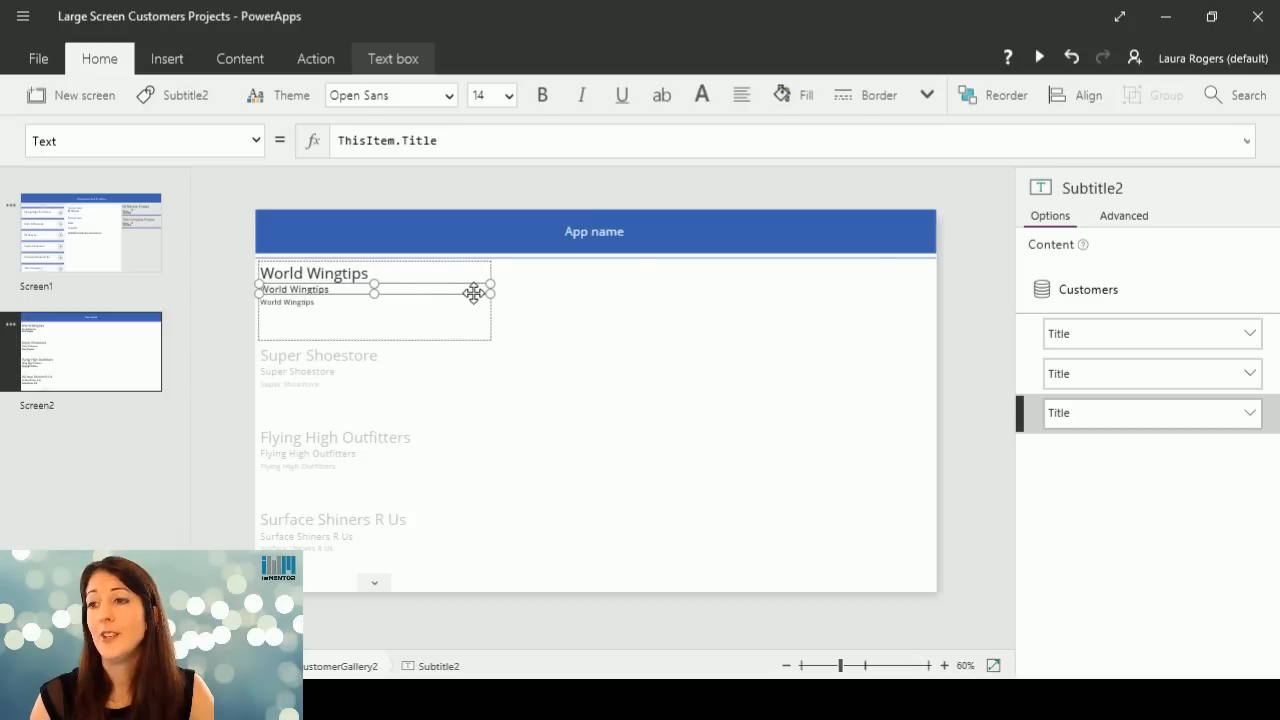
{"action": "left_click", "coordinate": [366, 263]}
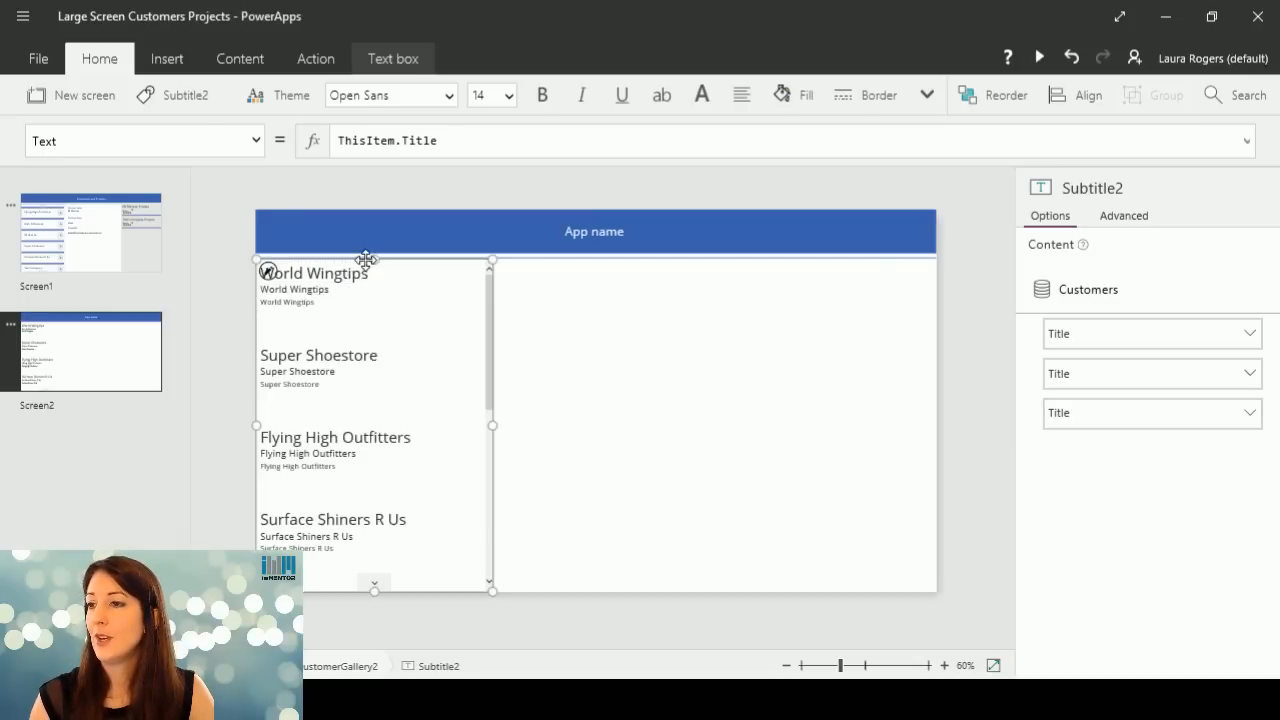
{"action": "left_click", "coordinate": [357, 279]}
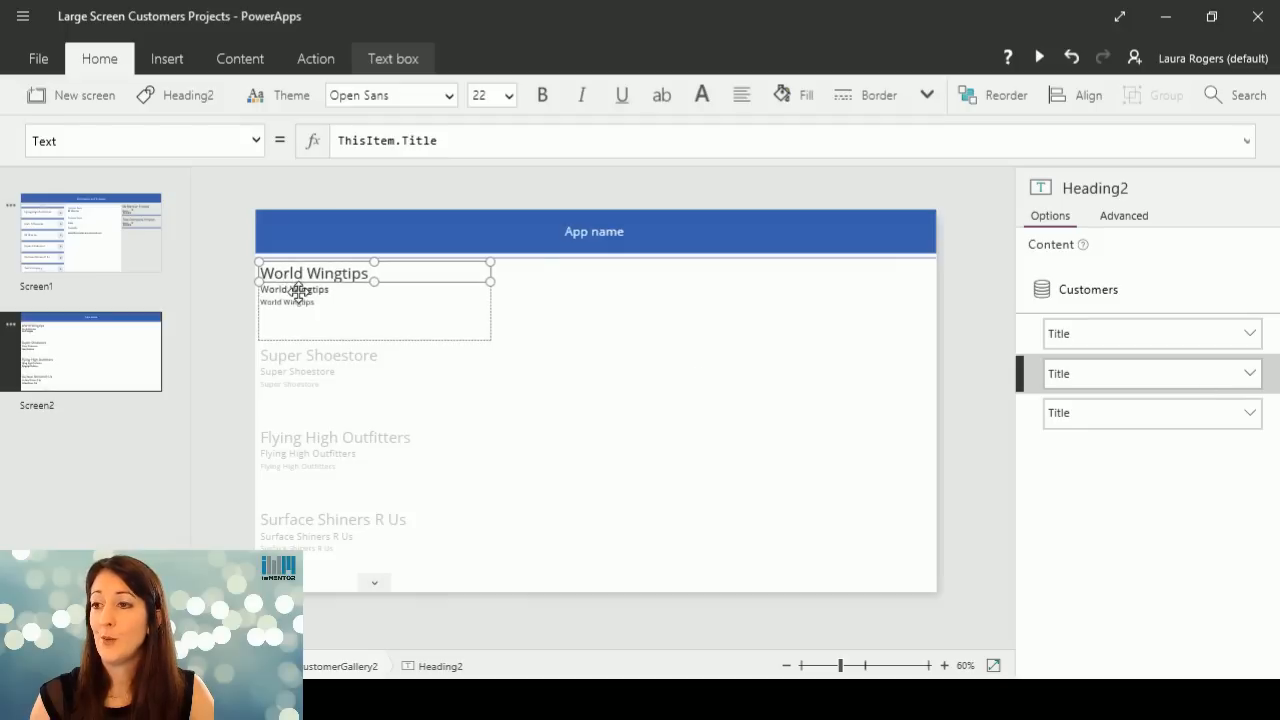
{"action": "left_click", "coordinate": [349, 291]}
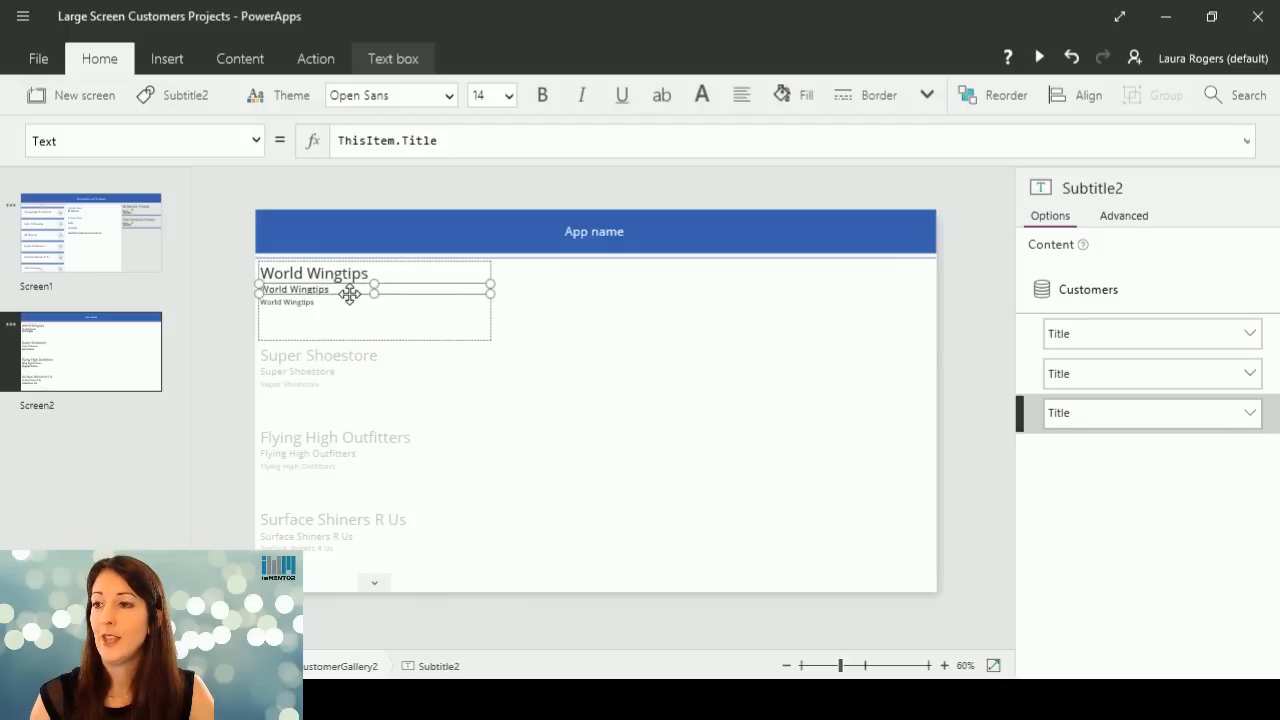
{"action": "left_click", "coordinate": [1250, 414]}
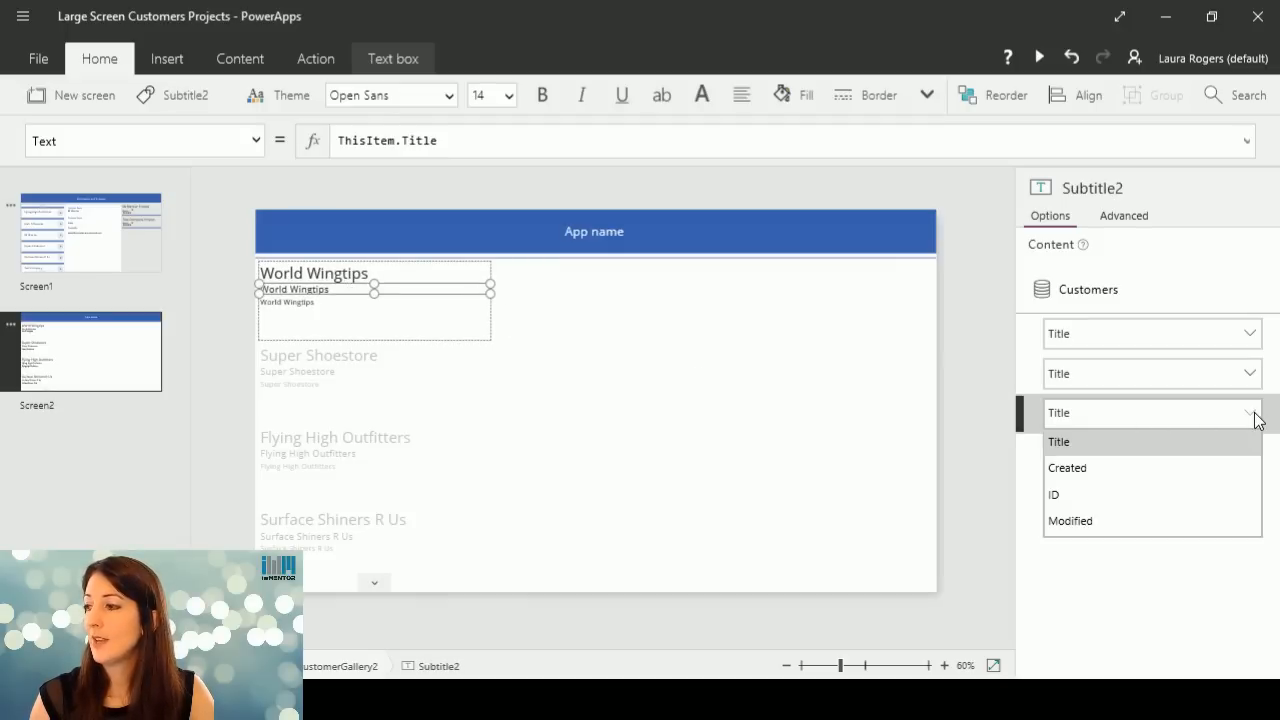
{"action": "left_click", "coordinate": [1126, 475]}
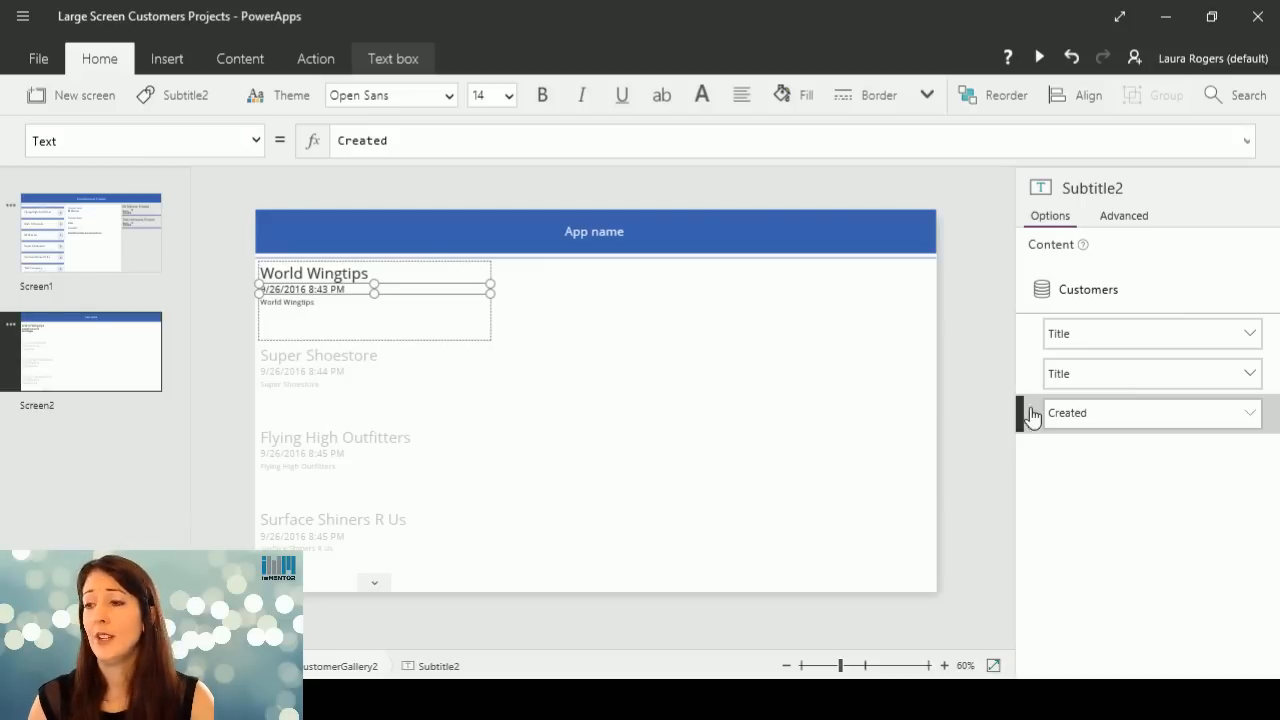
Delete the body text box below the date from the first item of the customer gallery.
{"action": "left_click", "coordinate": [308, 322]}
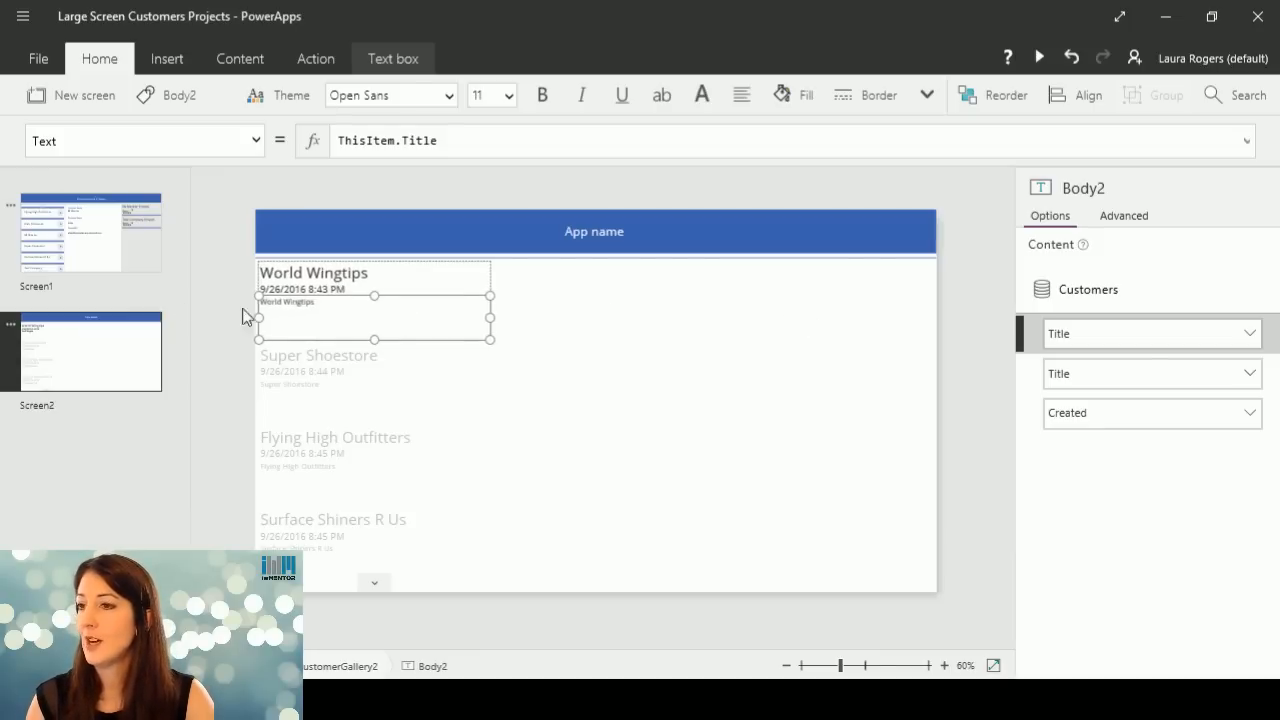
{"action": "left_click", "coordinate": [403, 305]}
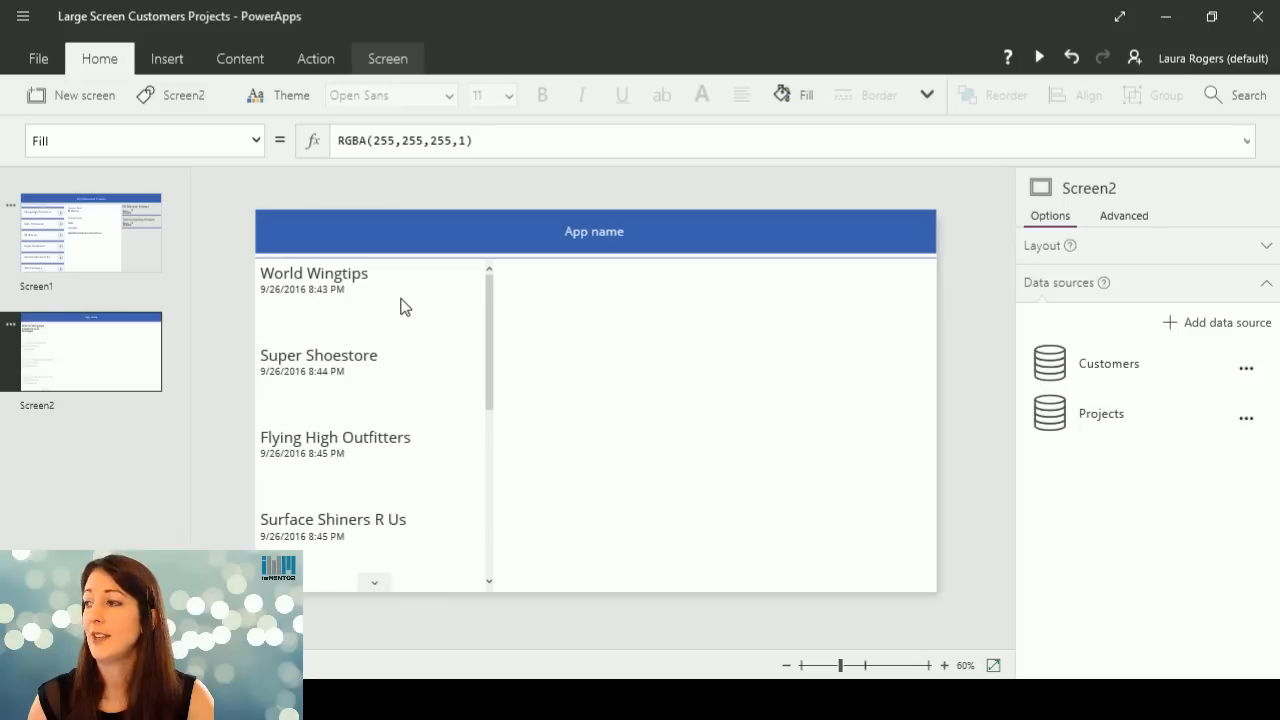
Reduce the height of the customer gallery's item template and make the whole gallery narrower.
{"action": "left_click", "coordinate": [344, 313]}
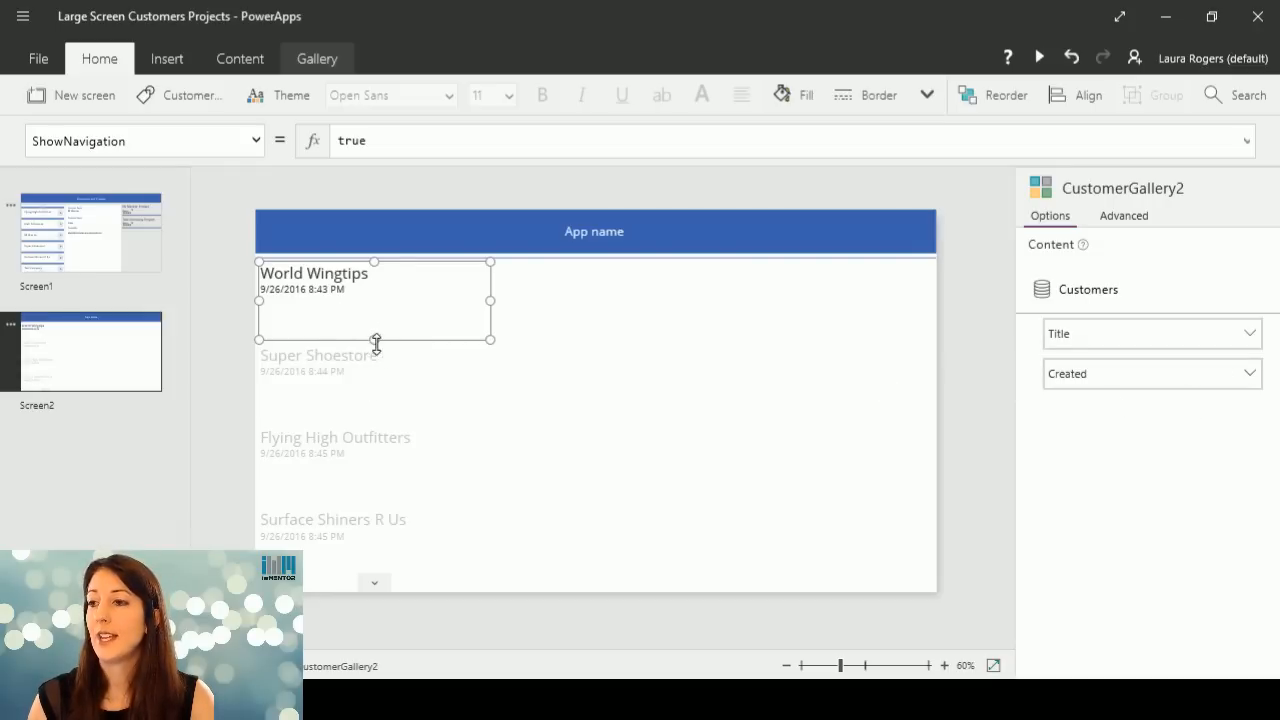
{"action": "mouse_move", "coordinate": [373, 339]}
{"action": "left_mouse_down"}
{"action": "mouse_move", "coordinate": [375, 305]}
{"action": "mouse_move", "coordinate": [374, 320]}
{"action": "left_mouse_up"}
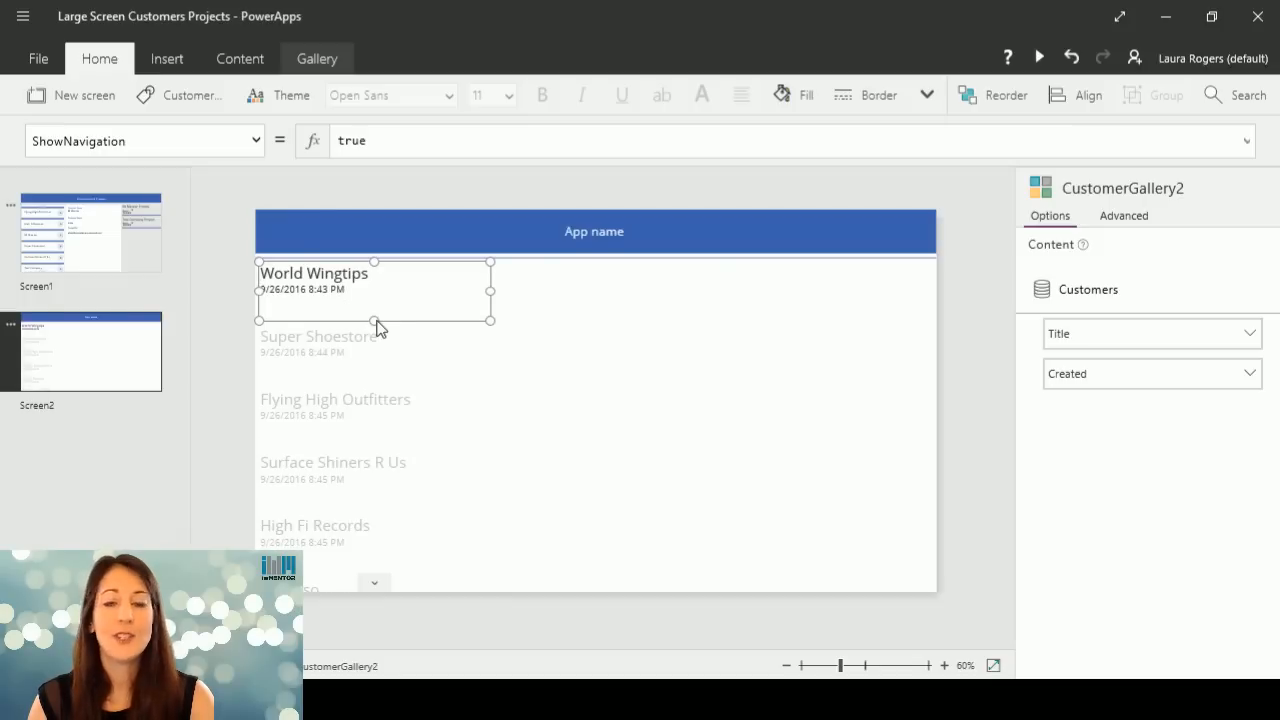
{"action": "left_click", "coordinate": [484, 370]}
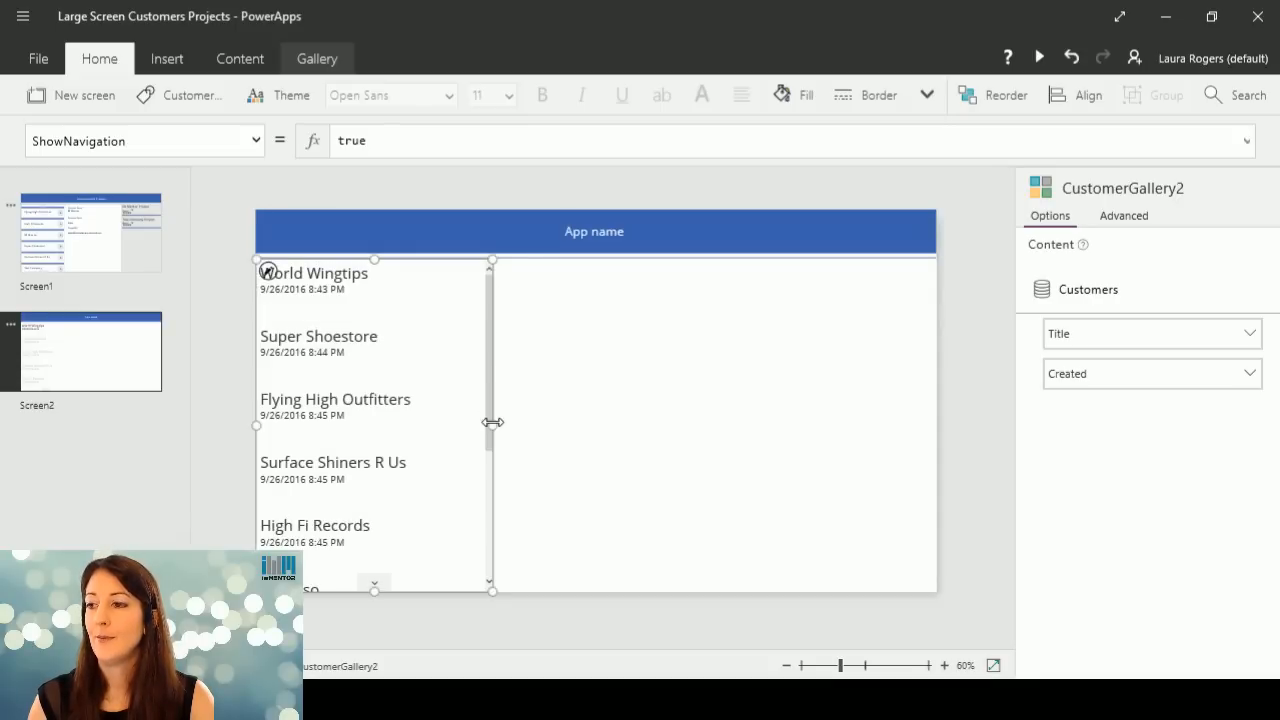
{"action": "left_click_drag", "start_coordinate": [492, 424], "coordinate": [455, 421]}
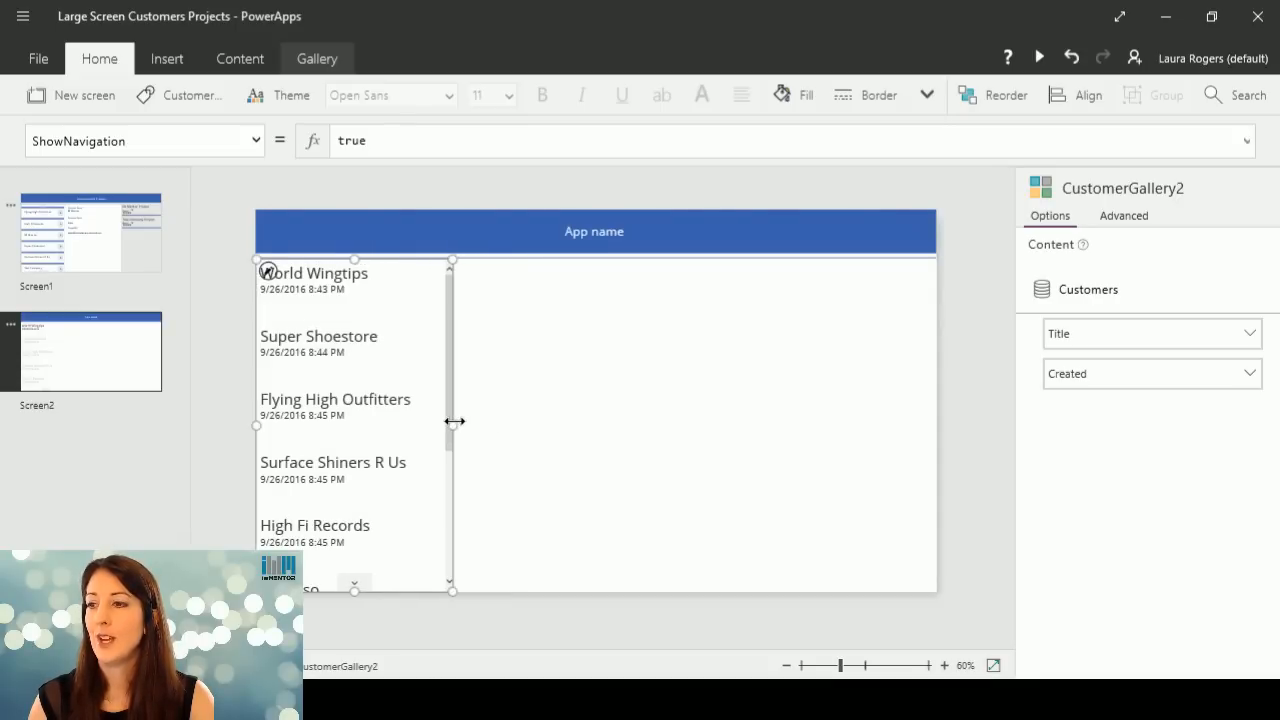
Try adding a button inside the customer gallery's first item, and delete it again.
{"action": "left_click", "coordinate": [324, 292]}
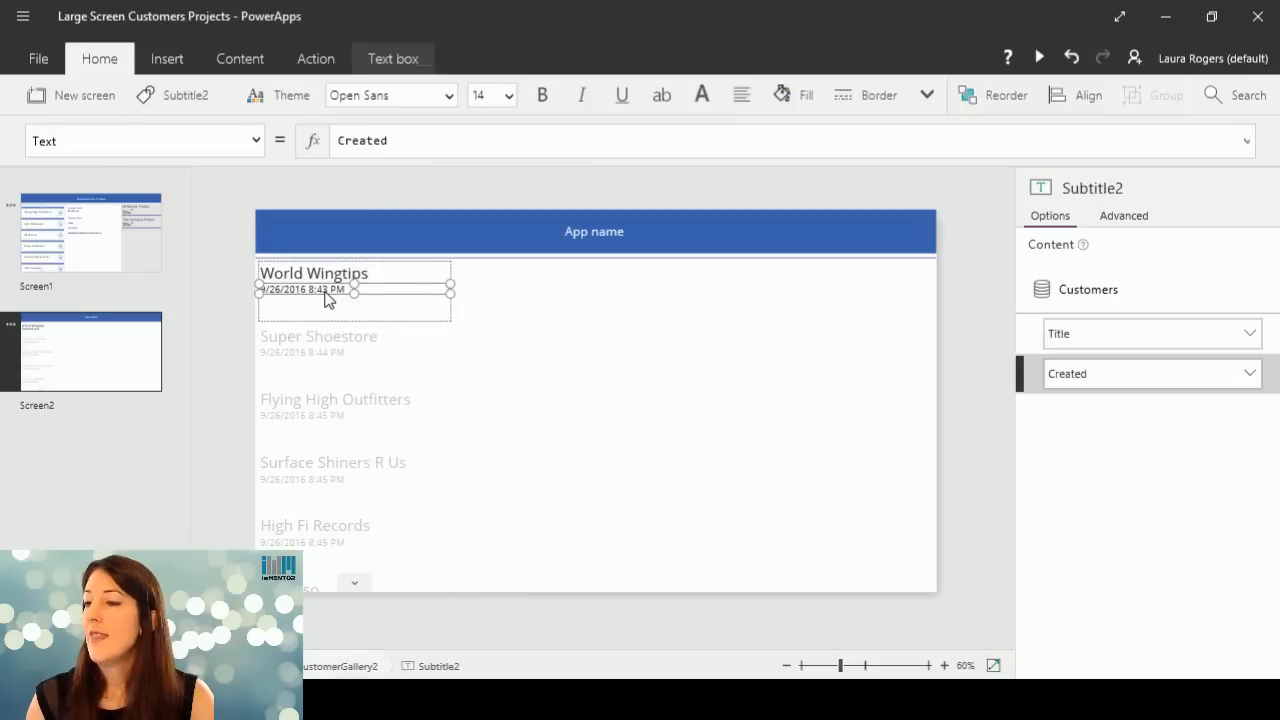
{"action": "left_click", "coordinate": [416, 314]}
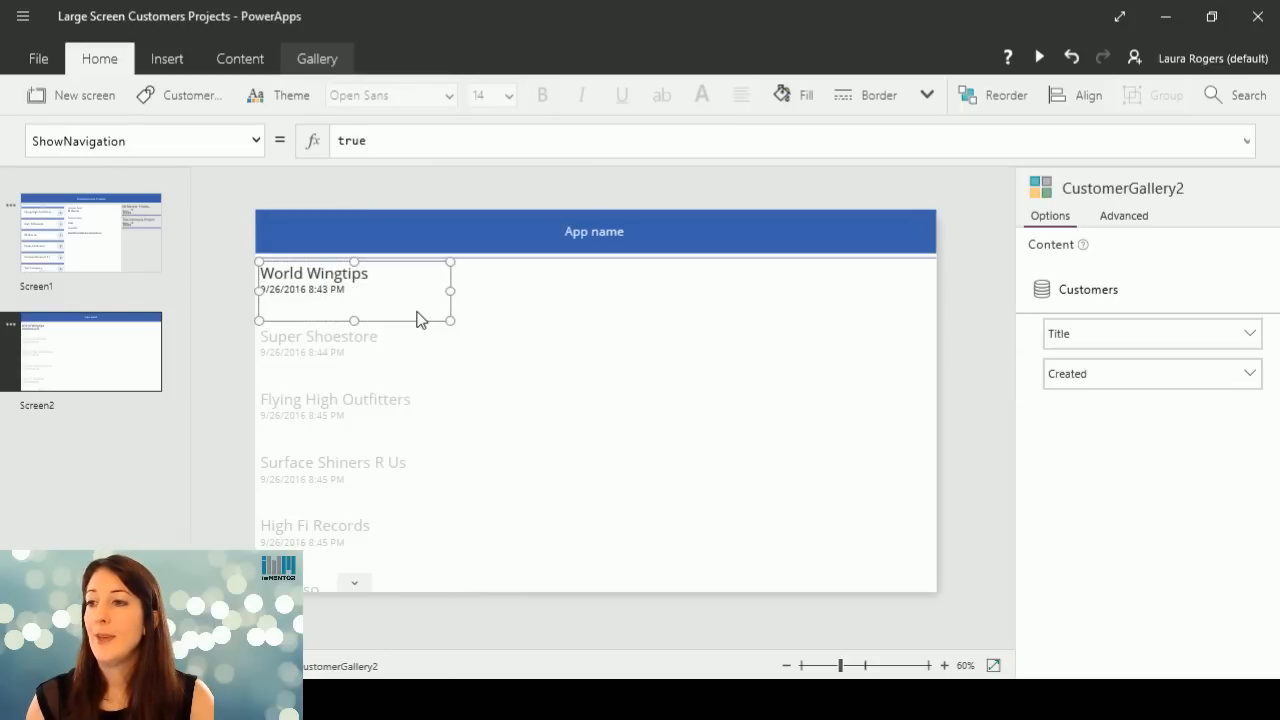
{"action": "left_click", "coordinate": [163, 58]}
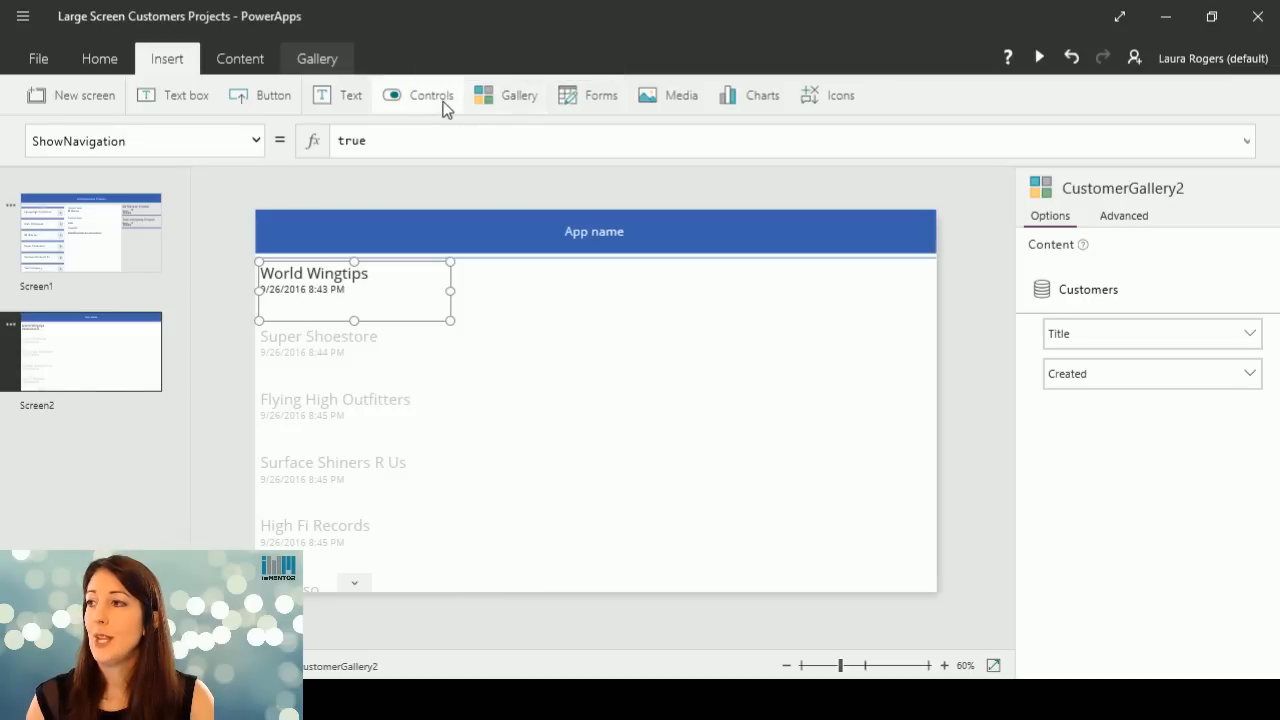
{"action": "left_click", "coordinate": [99, 60]}
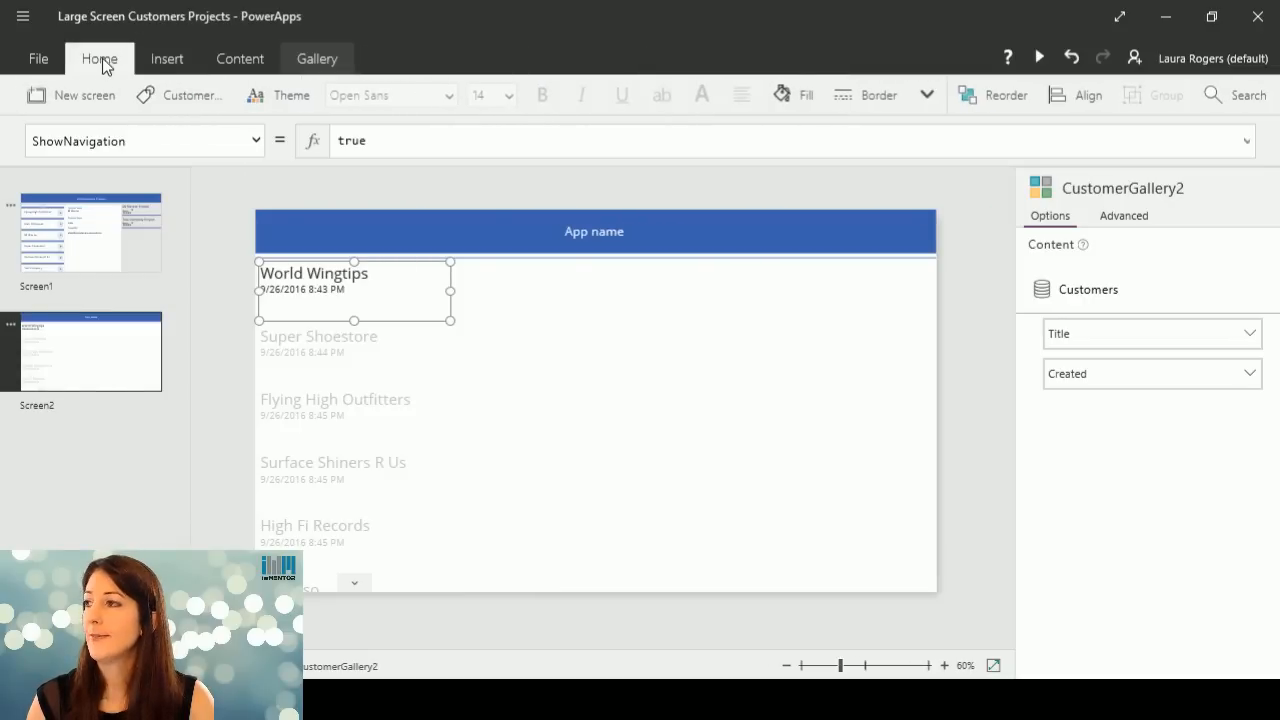
{"action": "left_click", "coordinate": [163, 62]}
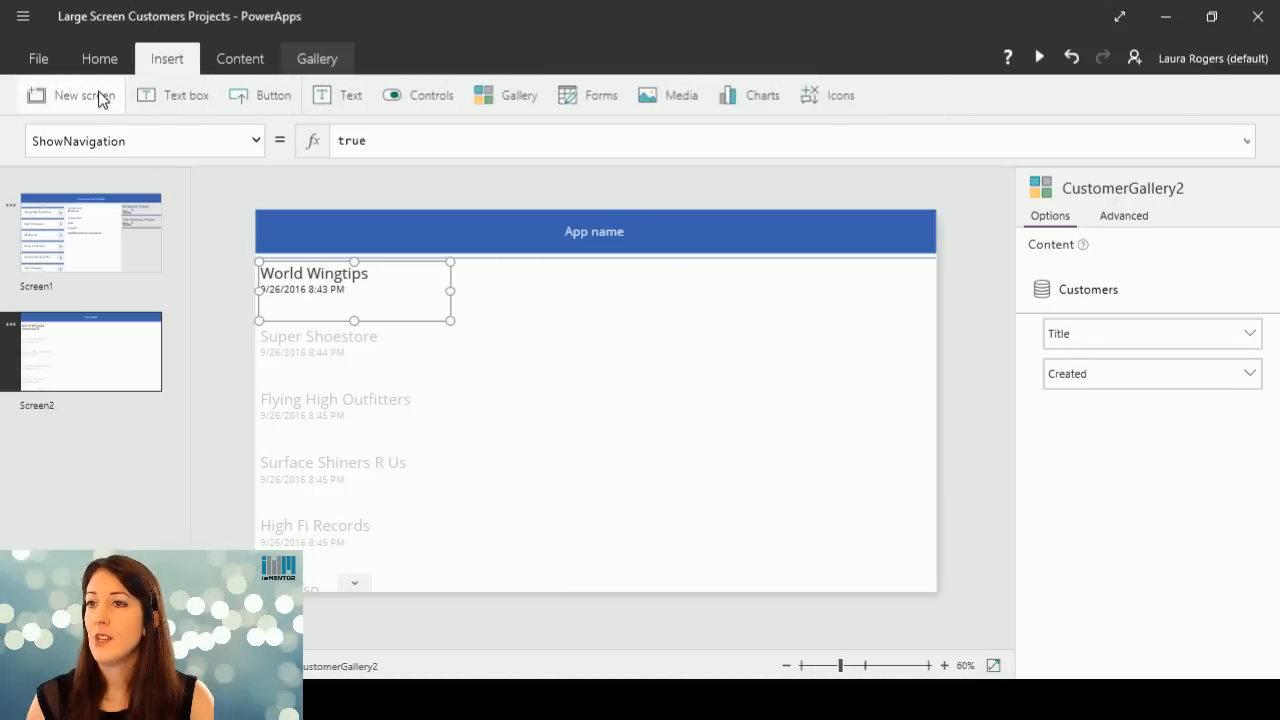
{"action": "left_click", "coordinate": [283, 100]}
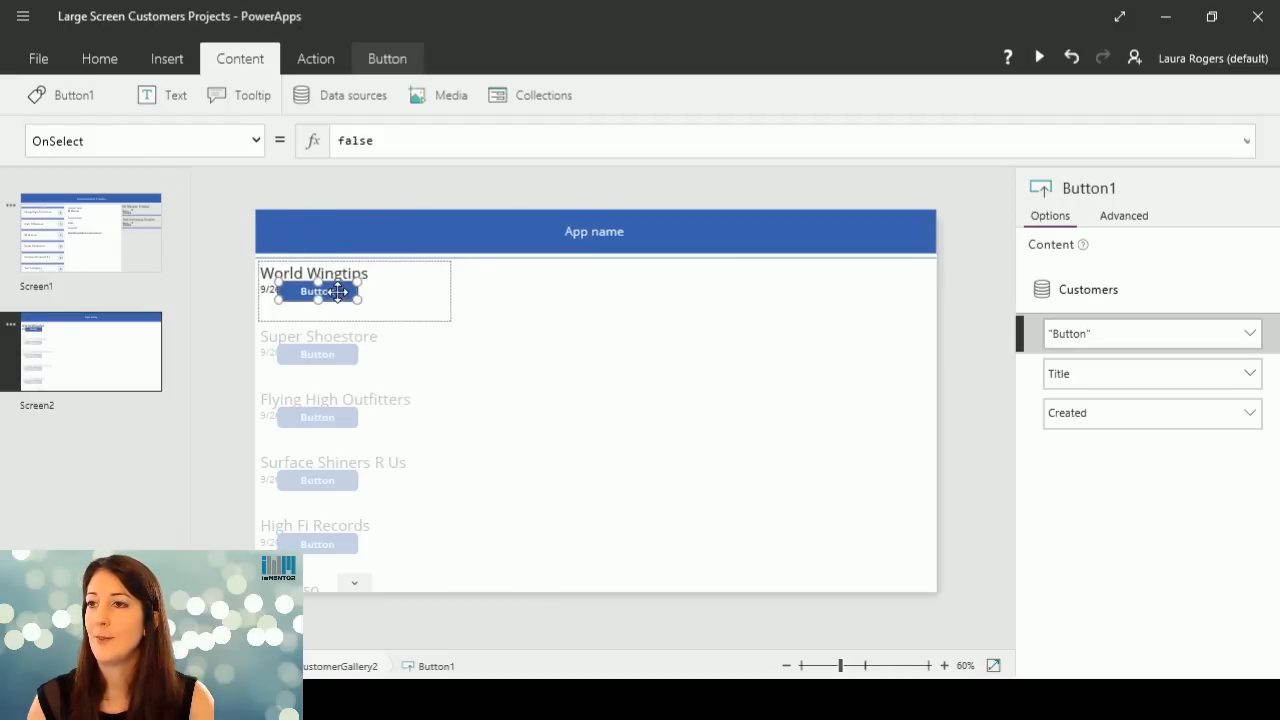
{"action": "key", "text": "Delete"}
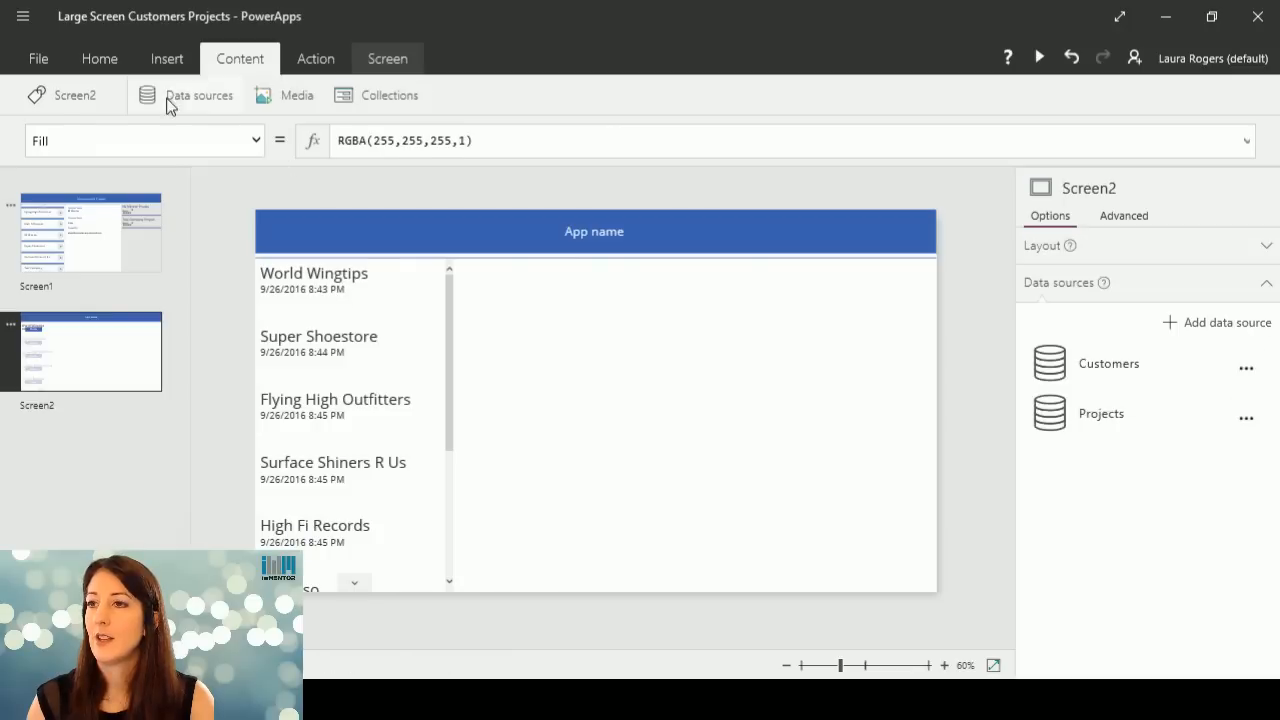
Try adding a text box inside the customer gallery's first item, and delete it again.
{"action": "left_click", "coordinate": [334, 314]}
{"action": "left_click", "coordinate": [331, 289]}
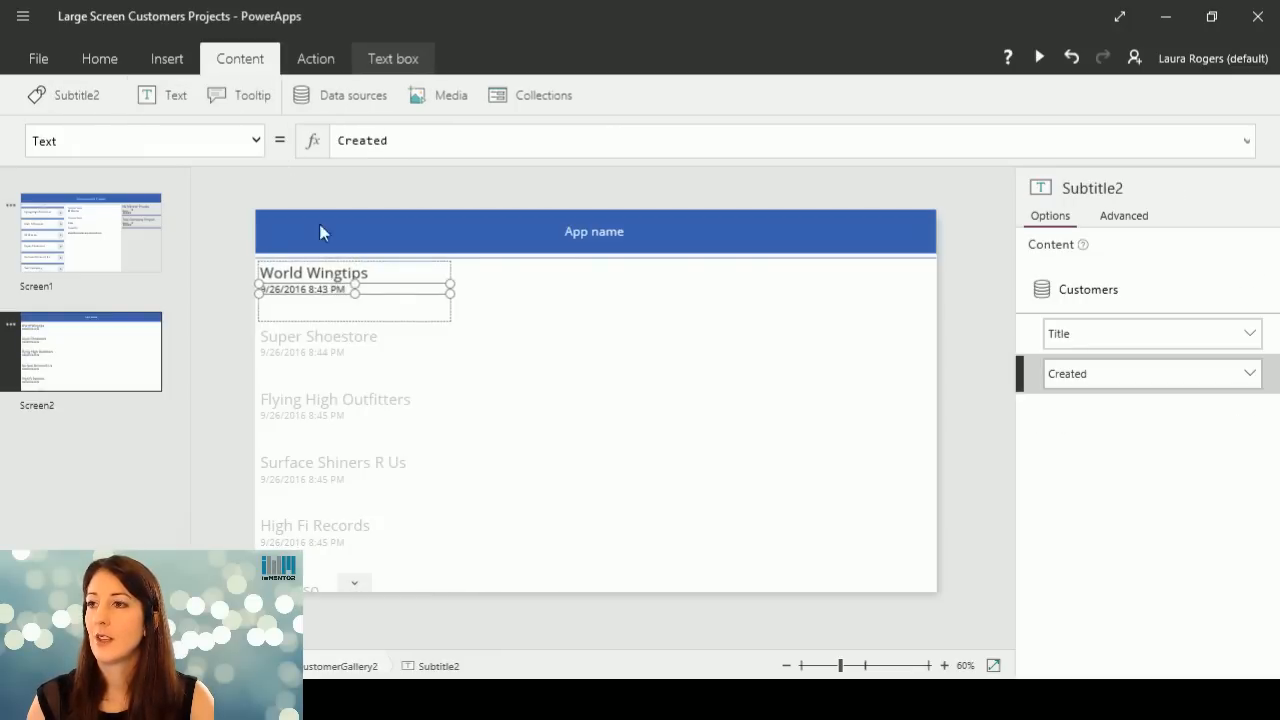
{"action": "left_click", "coordinate": [100, 58]}
{"action": "left_click", "coordinate": [176, 60]}
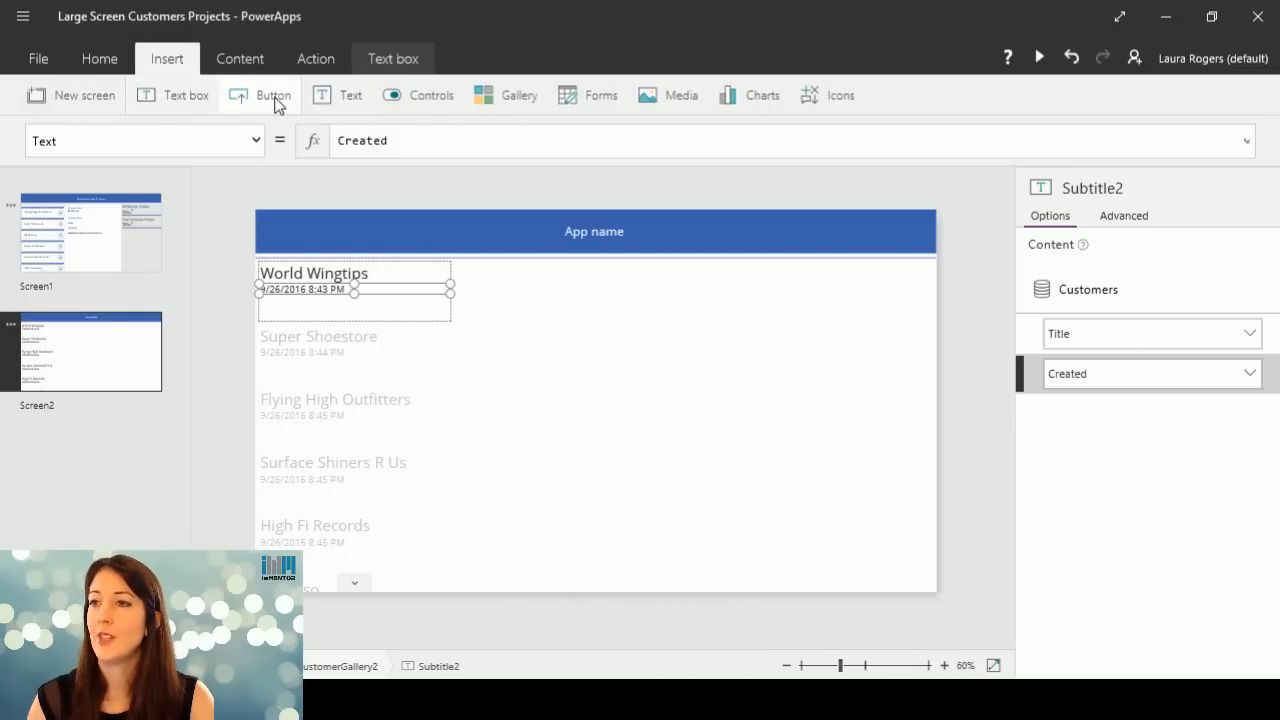
{"action": "left_click", "coordinate": [197, 99]}
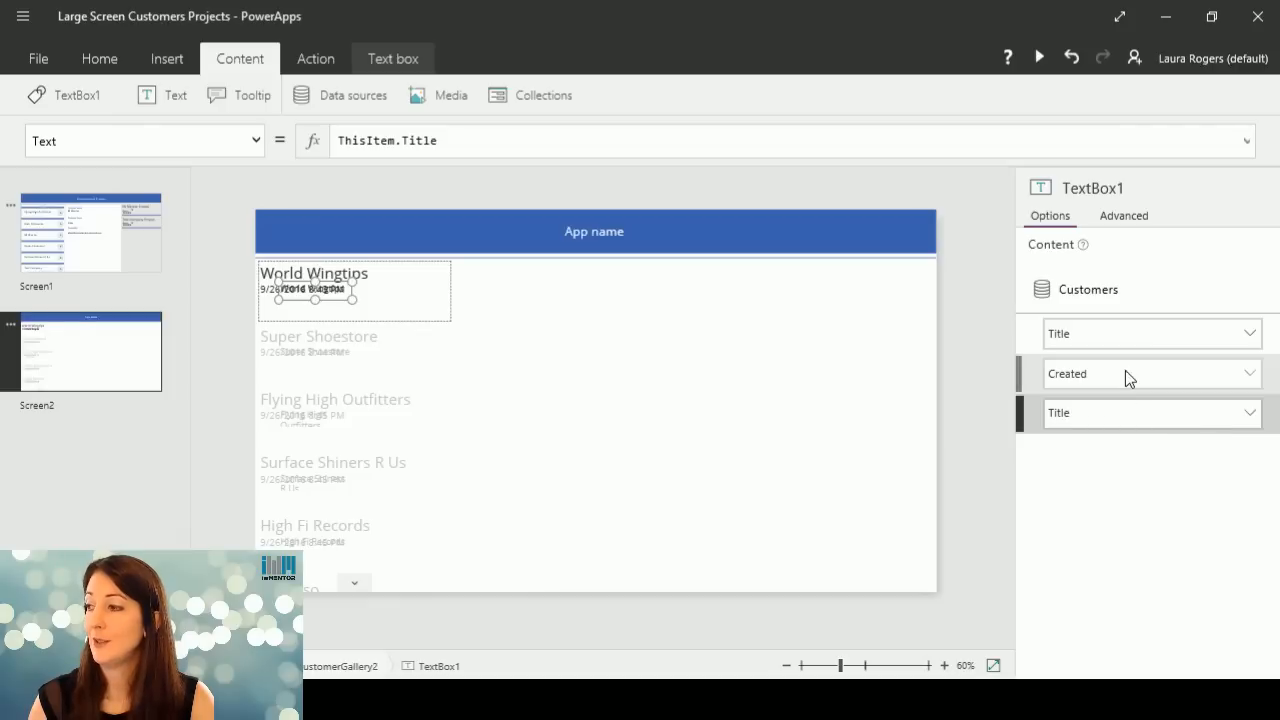
{"action": "key", "text": "Delete"}
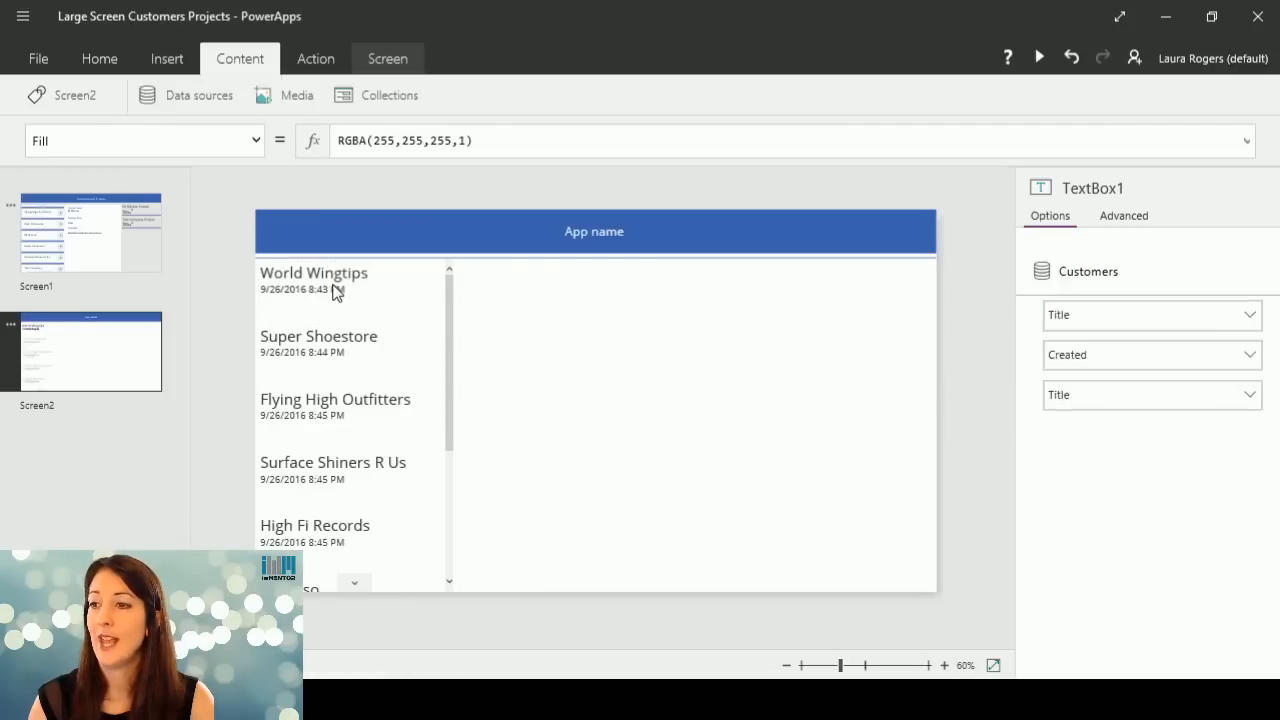
Examine which text, control, gallery, media, chart and icon elements can be inserted with the gallery item's heading selected, and its formatting options.
{"action": "left_click", "coordinate": [336, 288]}
{"action": "left_click", "coordinate": [328, 274]}
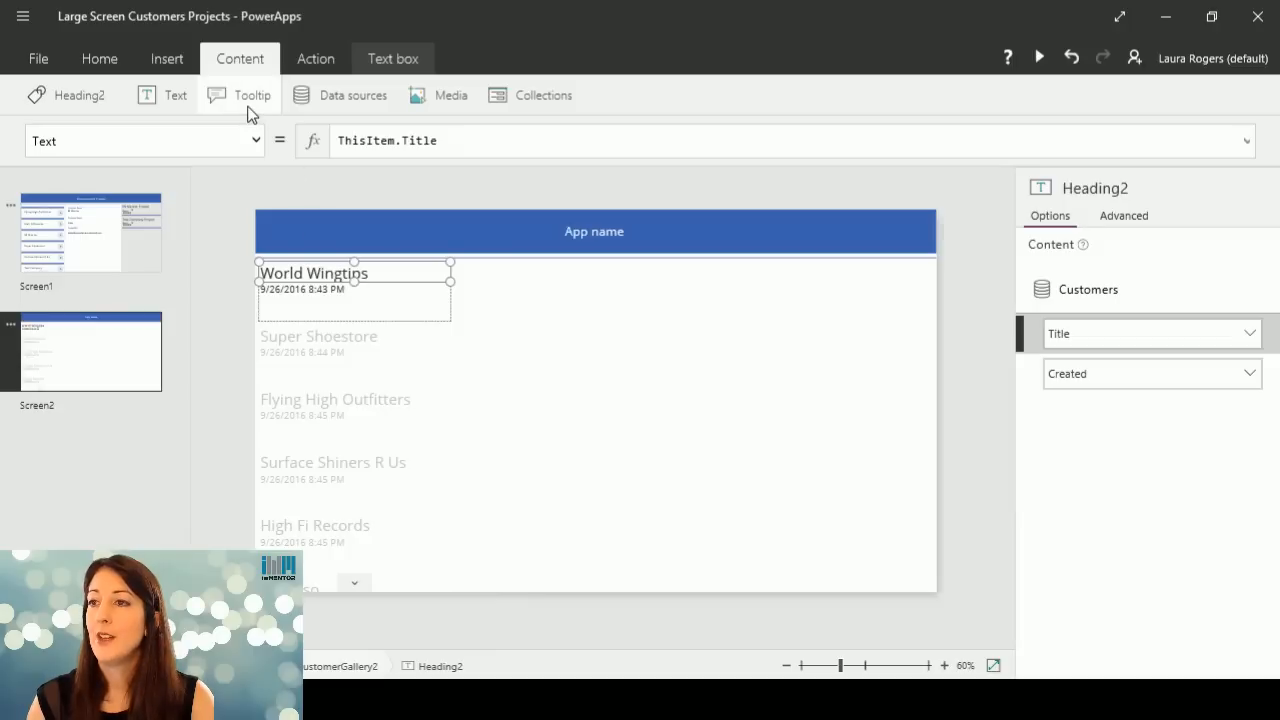
{"action": "left_click", "coordinate": [166, 60]}
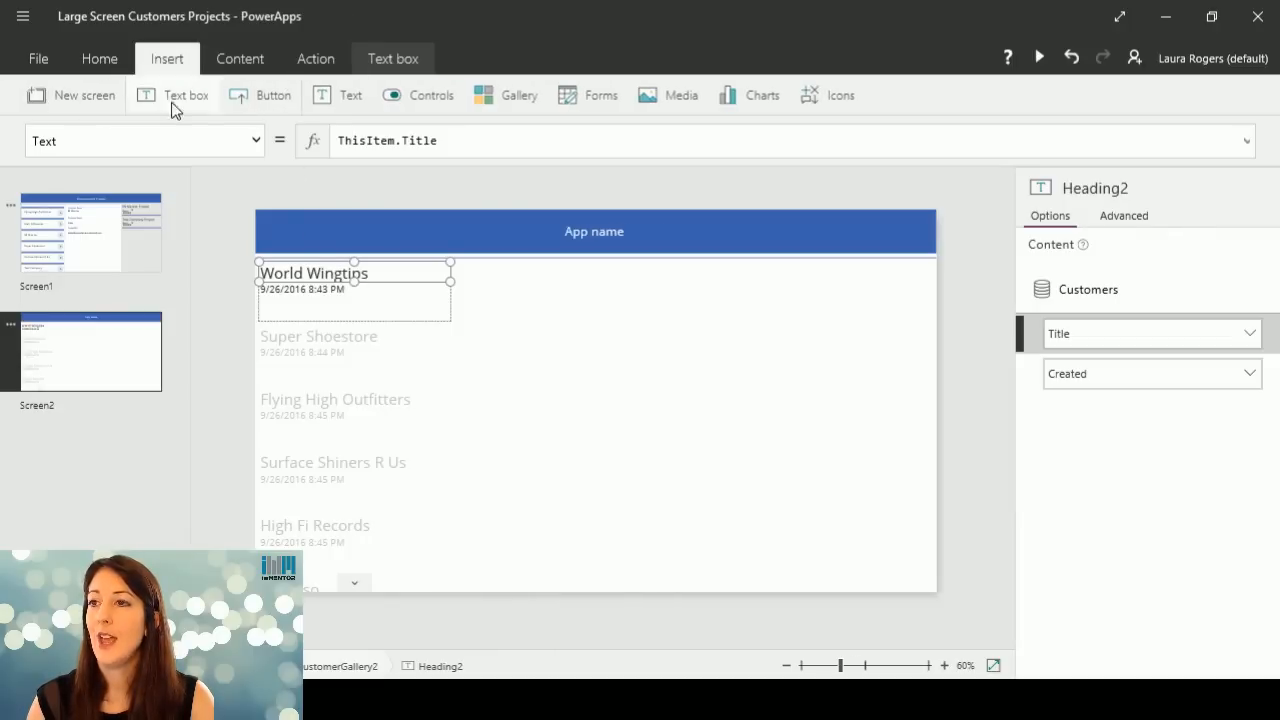
{"action": "left_click", "coordinate": [357, 100]}
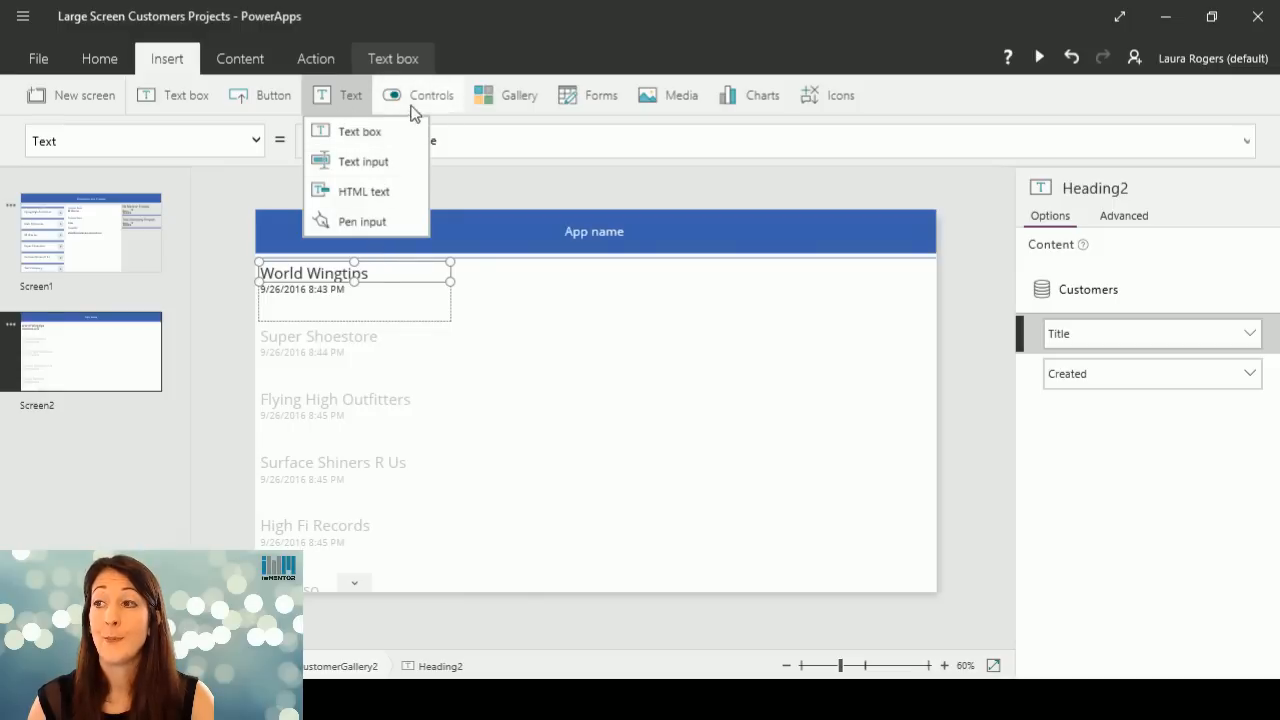
{"action": "left_click", "coordinate": [425, 100]}
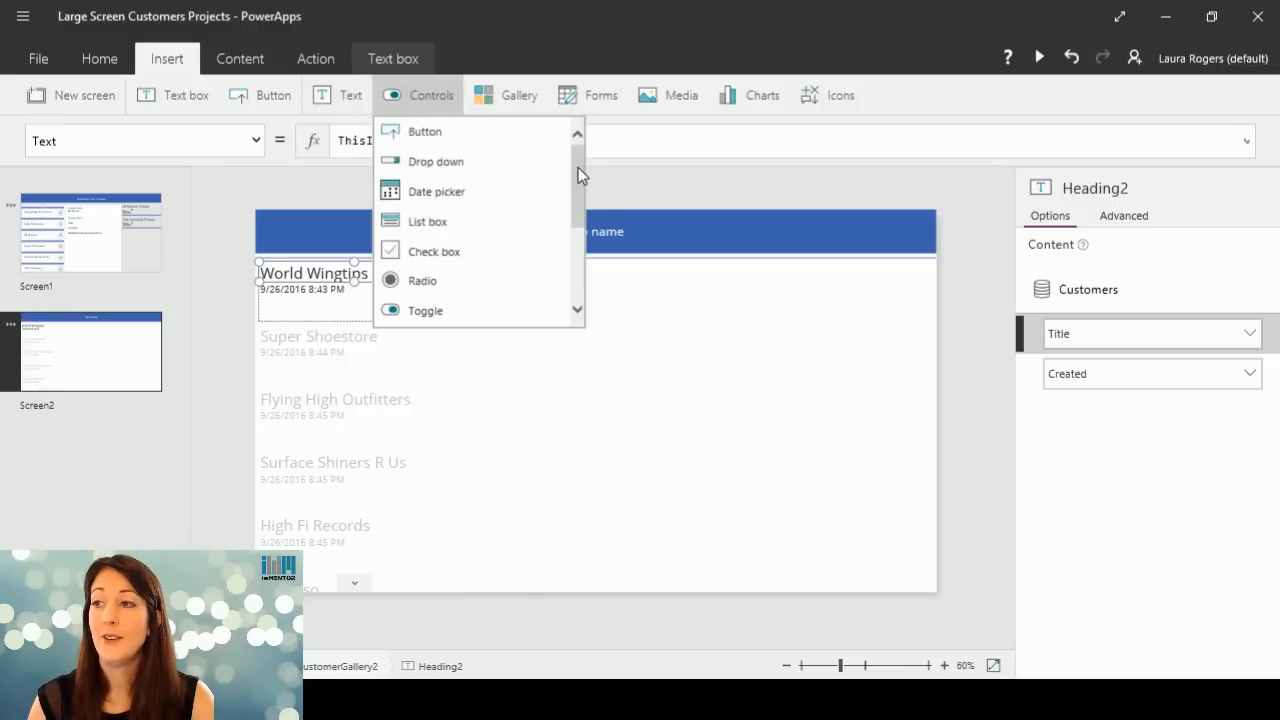
{"action": "mouse_move", "coordinate": [578, 175]}
{"action": "left_mouse_down"}
{"action": "mouse_move", "coordinate": [585, 268]}
{"action": "mouse_move", "coordinate": [575, 163]}
{"action": "left_mouse_up"}
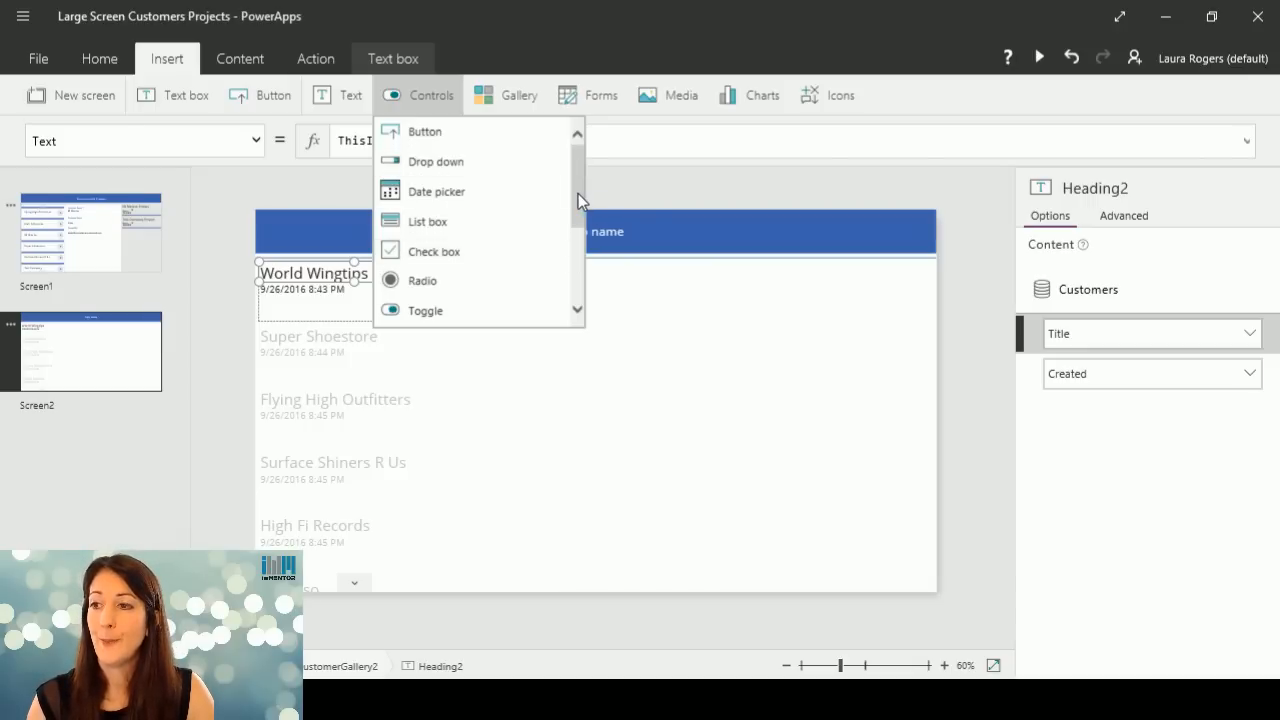
{"action": "left_click", "coordinate": [514, 98]}
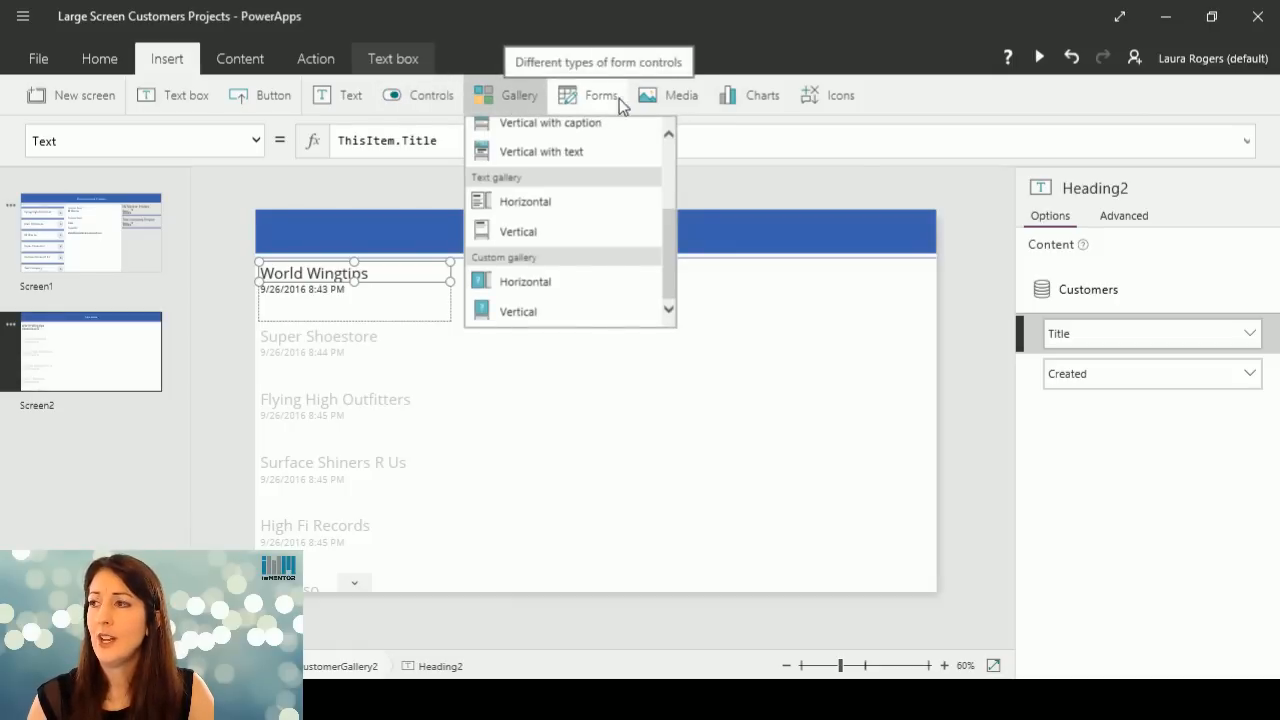
{"action": "left_click", "coordinate": [660, 100]}
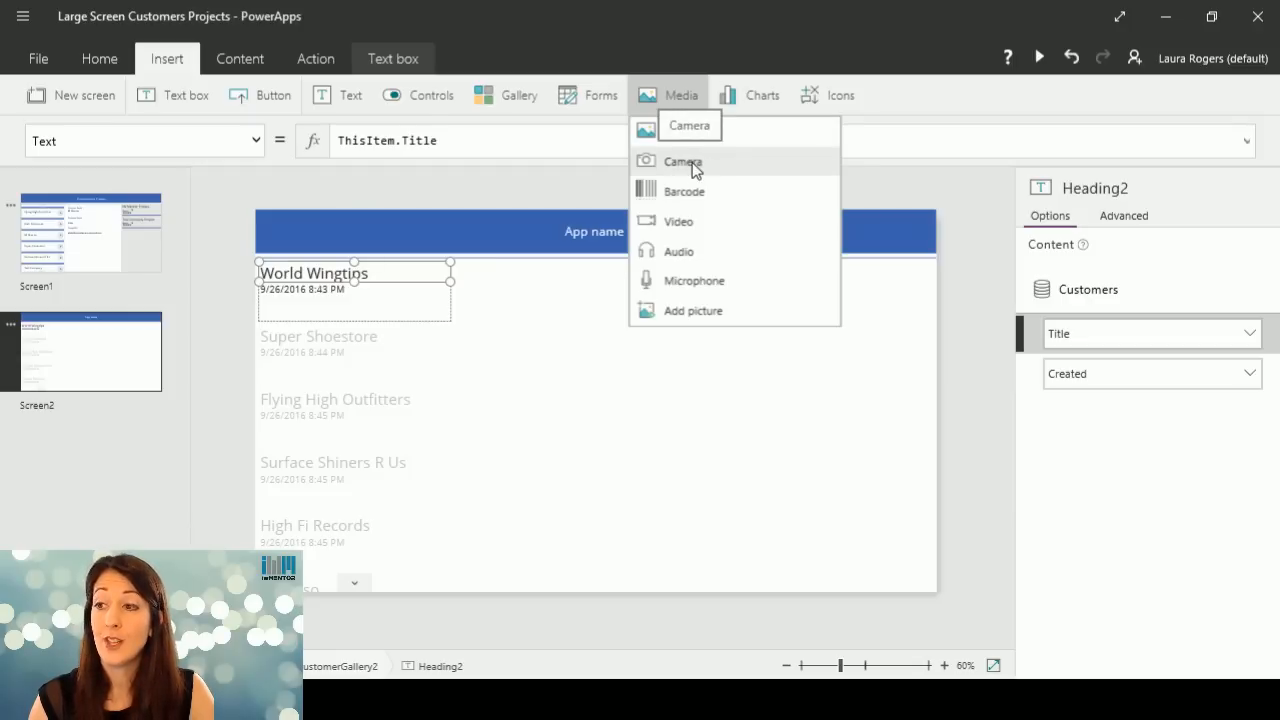
{"action": "left_click", "coordinate": [757, 97]}
{"action": "left_click", "coordinate": [837, 97]}
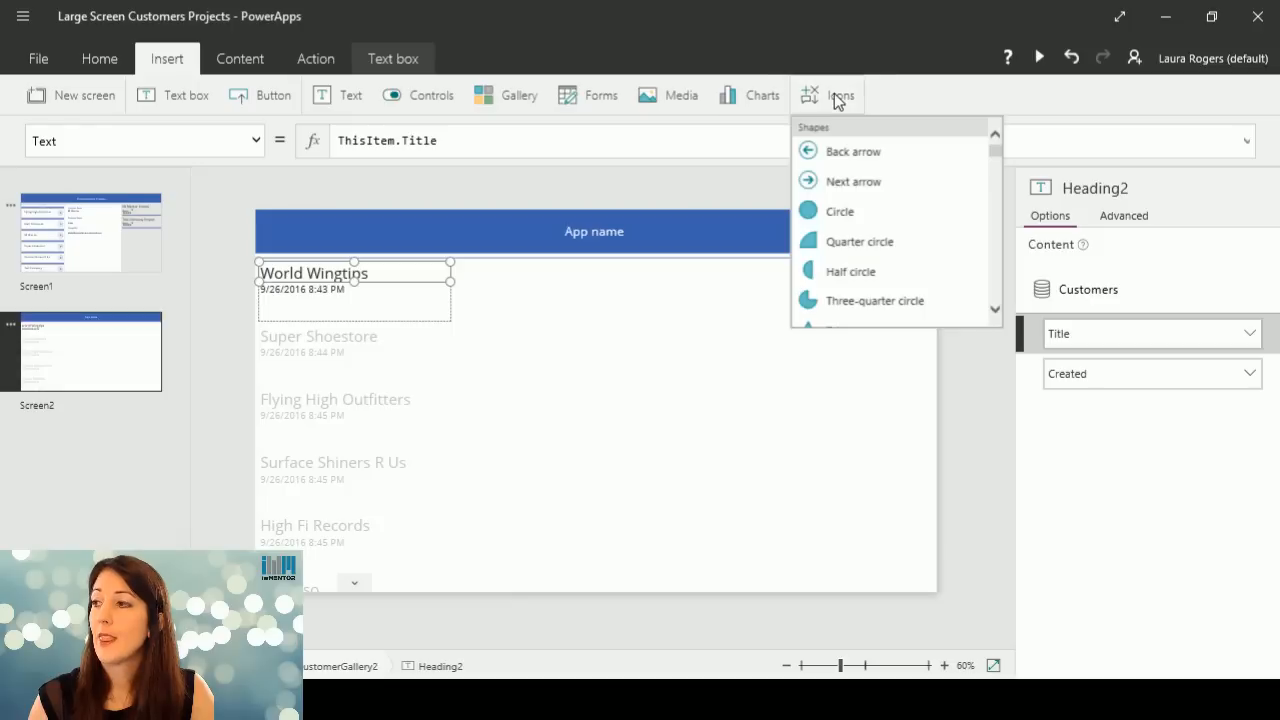
{"action": "left_click_drag", "start_coordinate": [993, 150], "coordinate": [996, 101]}
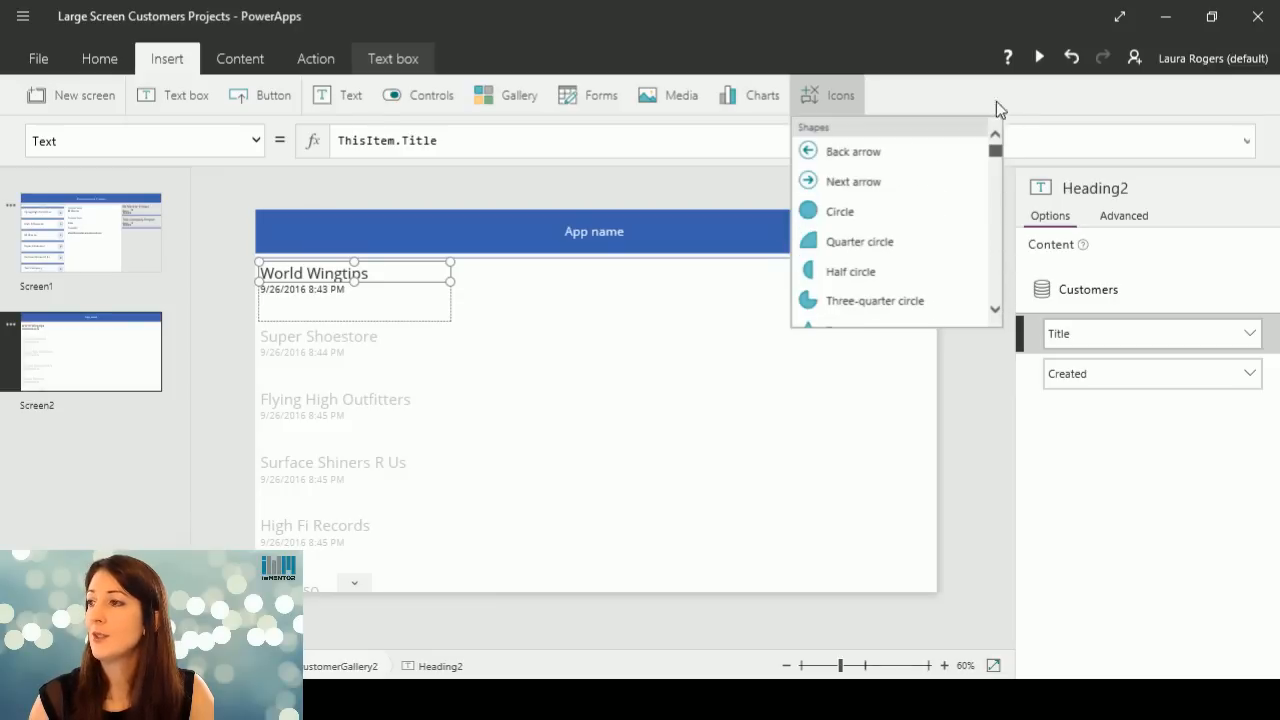
{"action": "left_click", "coordinate": [230, 62]}
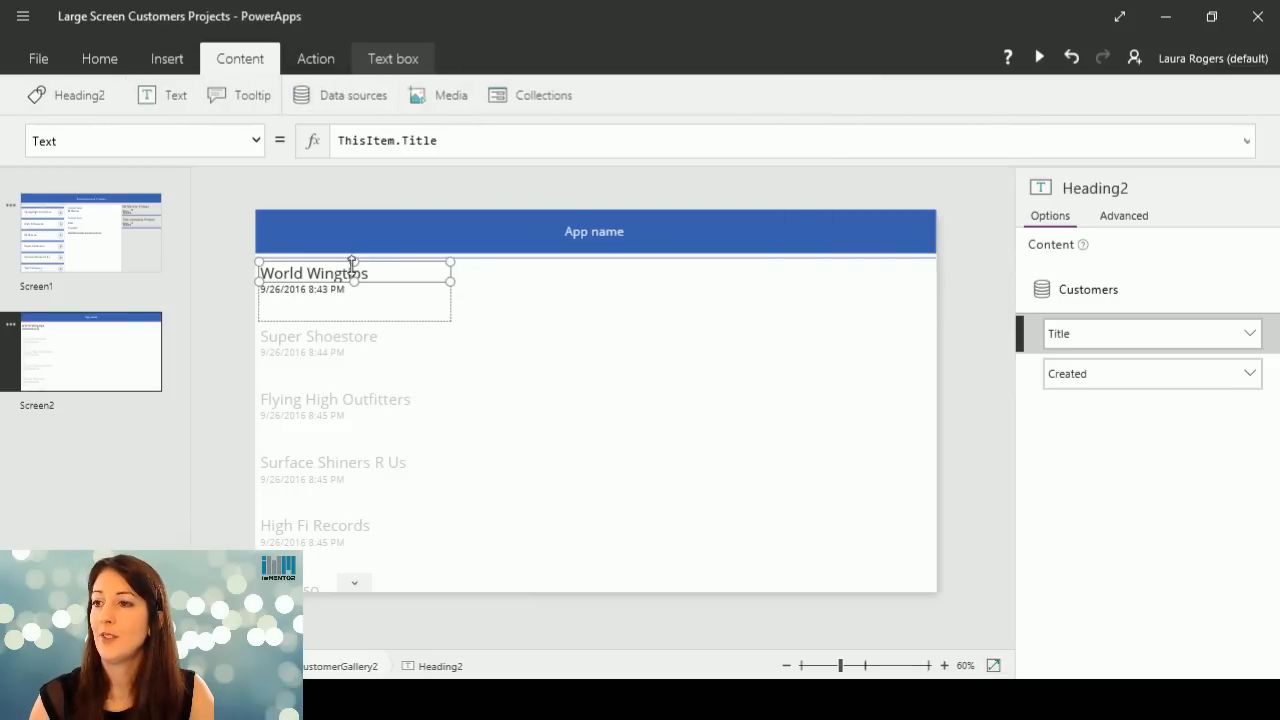
{"action": "left_click", "coordinate": [100, 60]}
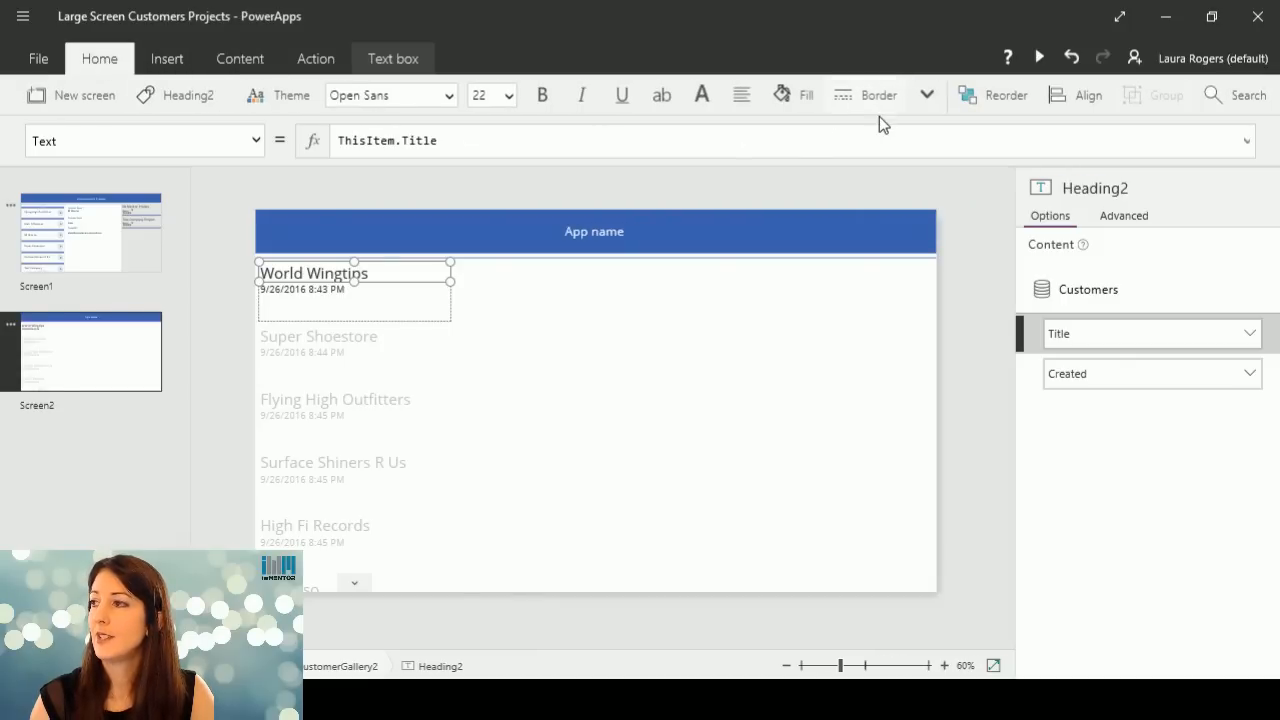
{"action": "left_click", "coordinate": [928, 94]}
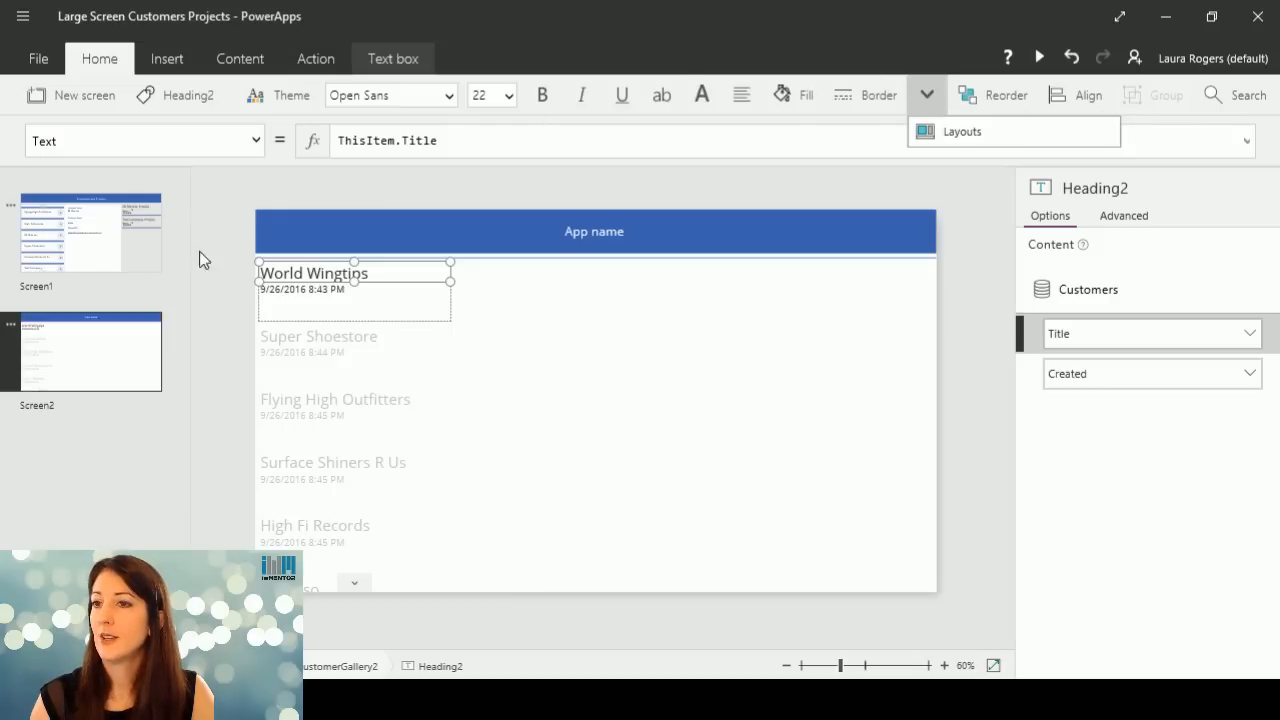
Copy the blue separator line from the first item of the project gallery on Screen1.
{"action": "left_click", "coordinate": [86, 242]}
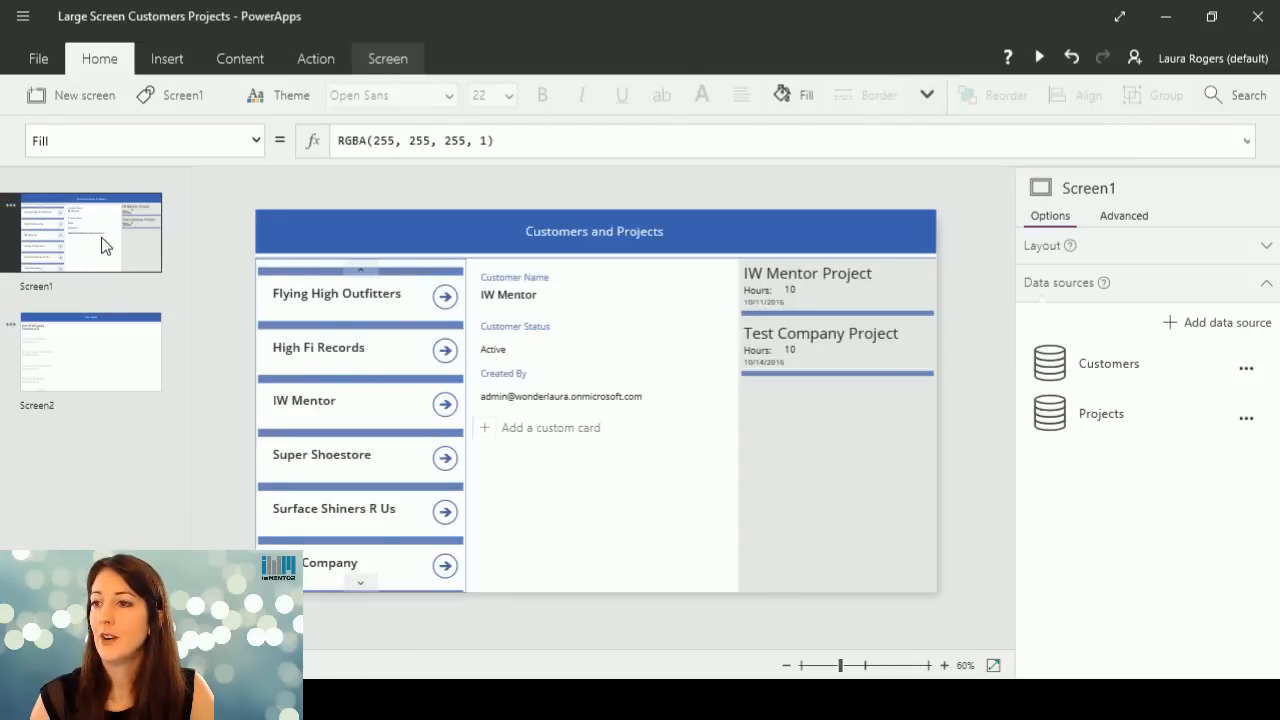
{"action": "left_click", "coordinate": [411, 334]}
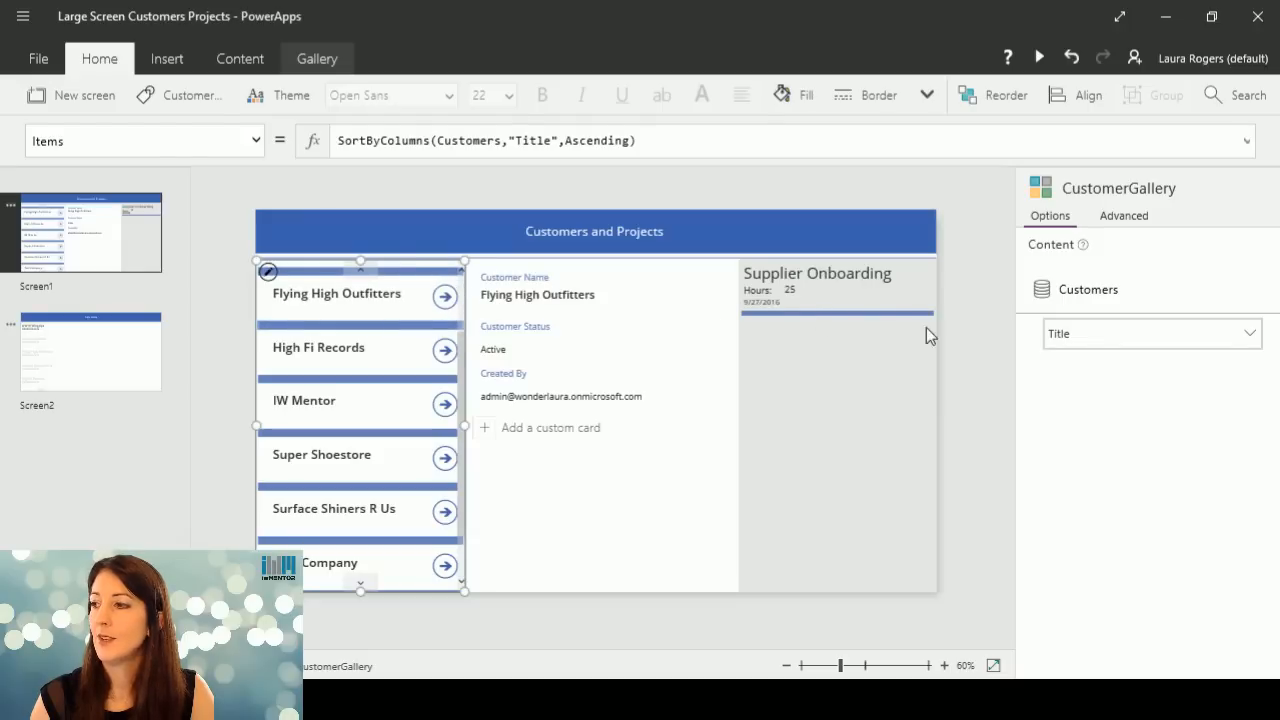
{"action": "left_click", "coordinate": [866, 314]}
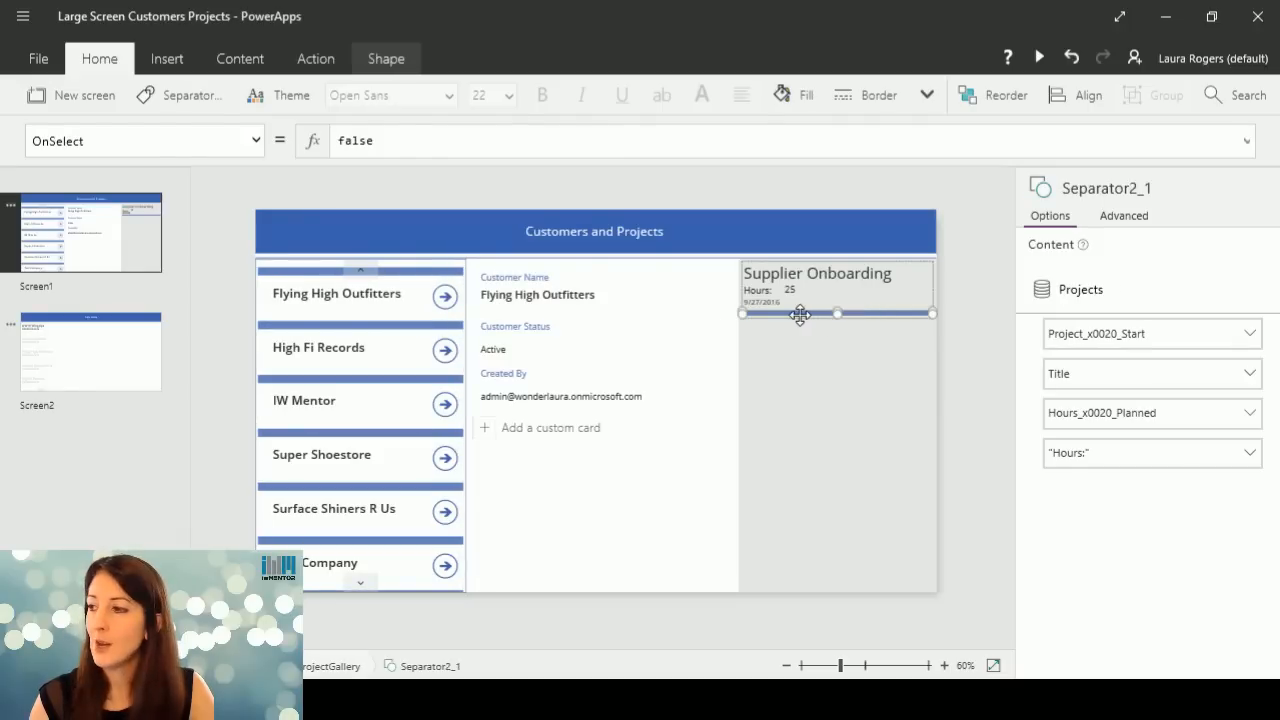
Paste the separator line into the first item of the customer gallery on Screen2 and place it just below the date.
{"action": "left_click", "coordinate": [90, 338]}
{"action": "left_click", "coordinate": [354, 291]}
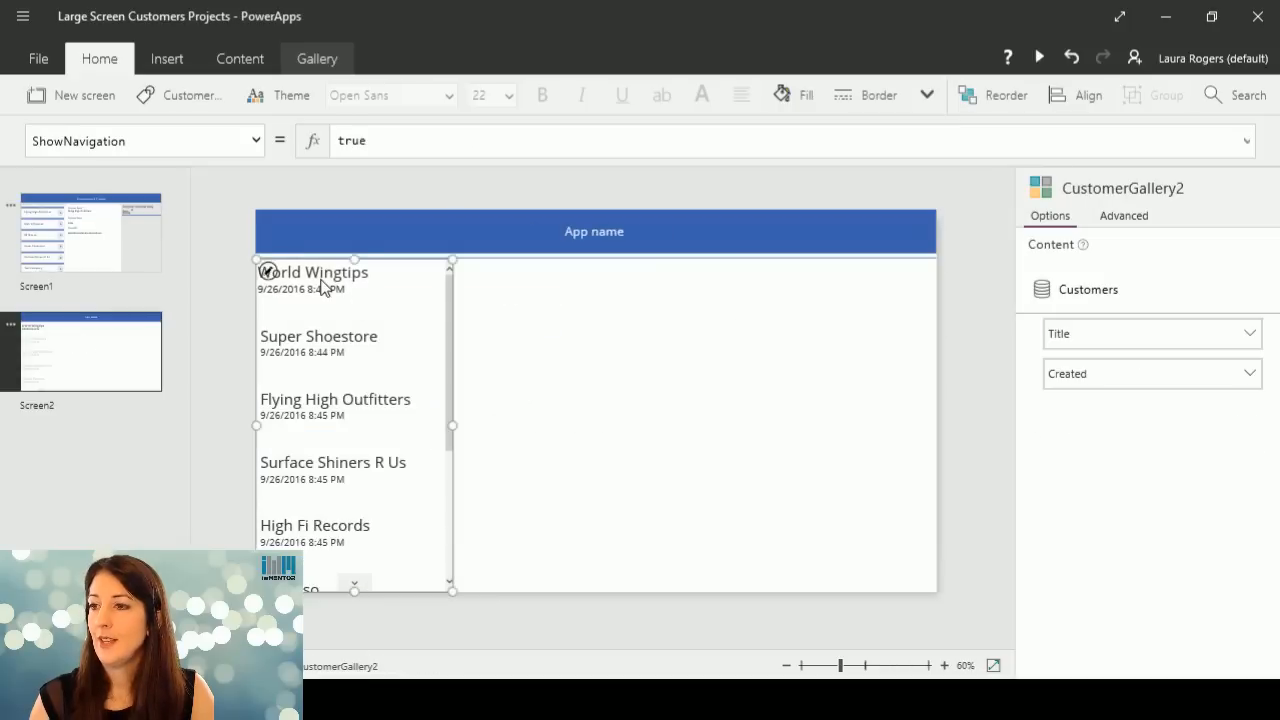
{"action": "left_click", "coordinate": [322, 287]}
{"action": "left_click", "coordinate": [337, 309]}
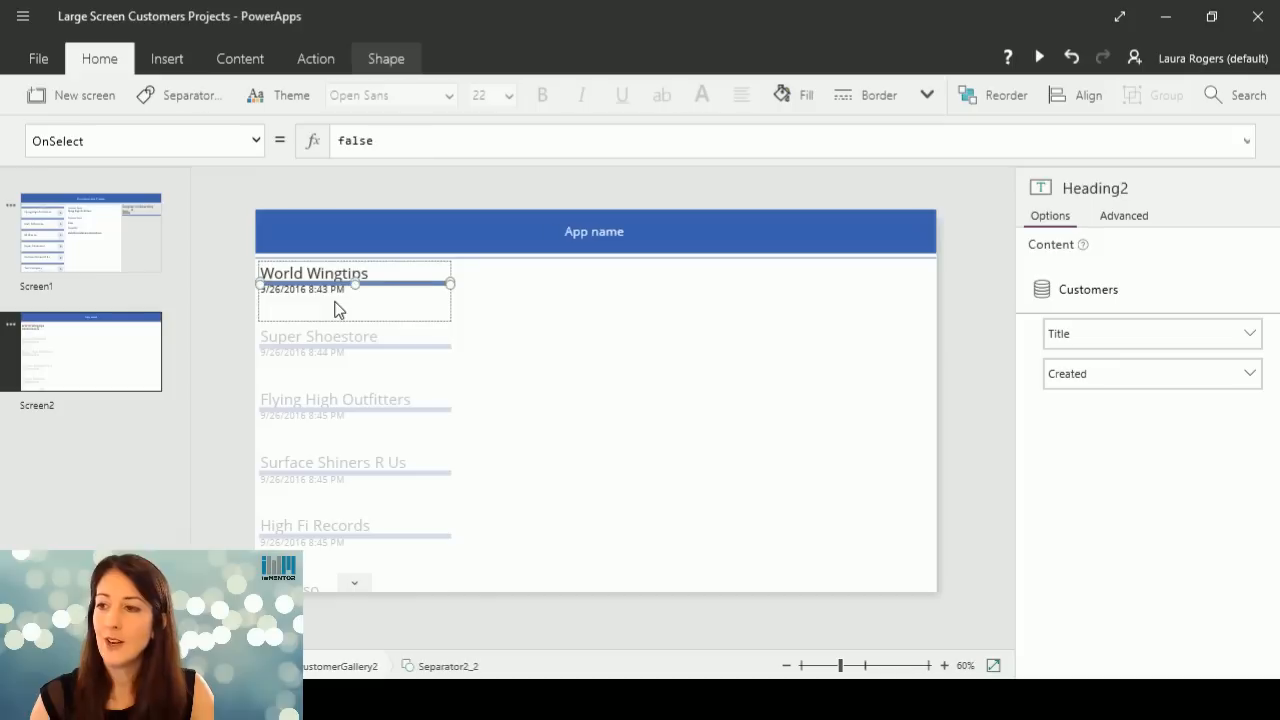
{"action": "left_click_drag", "start_coordinate": [380, 288], "coordinate": [382, 304]}
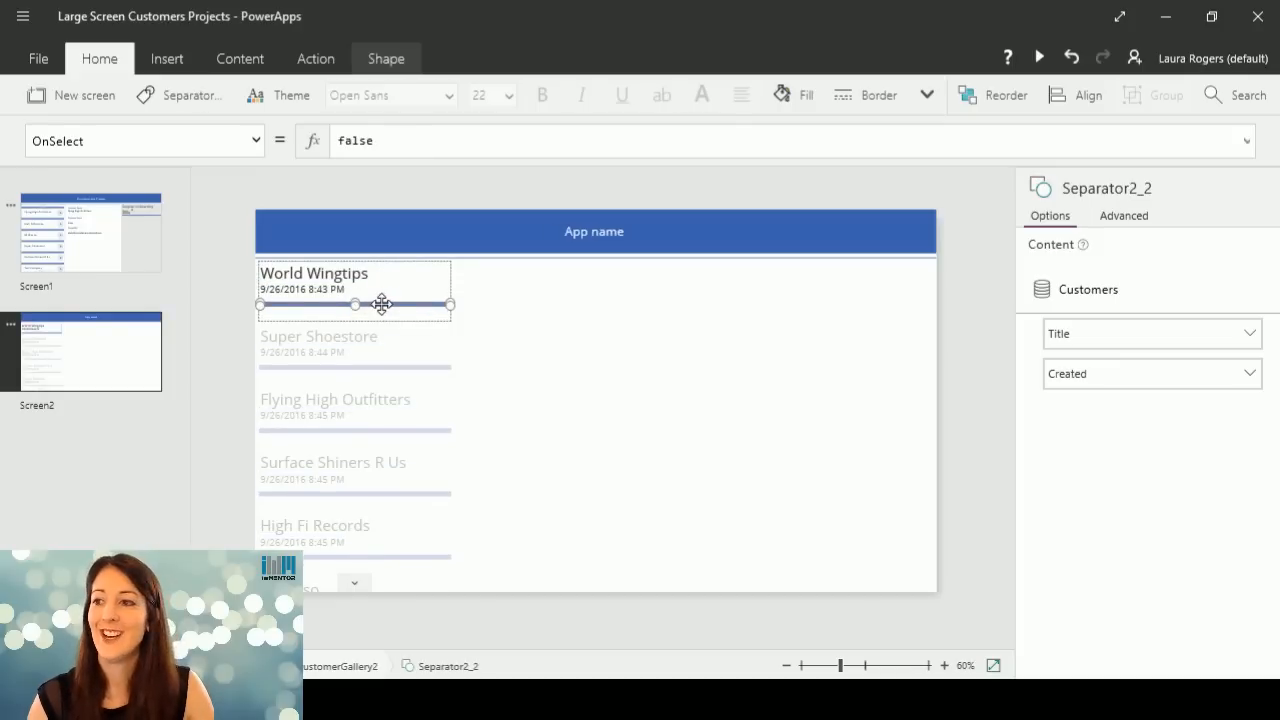
Shorten the customer gallery's item template so it ends at the separator line, and set the gallery's border thickness to 1.
{"action": "left_click", "coordinate": [383, 322]}
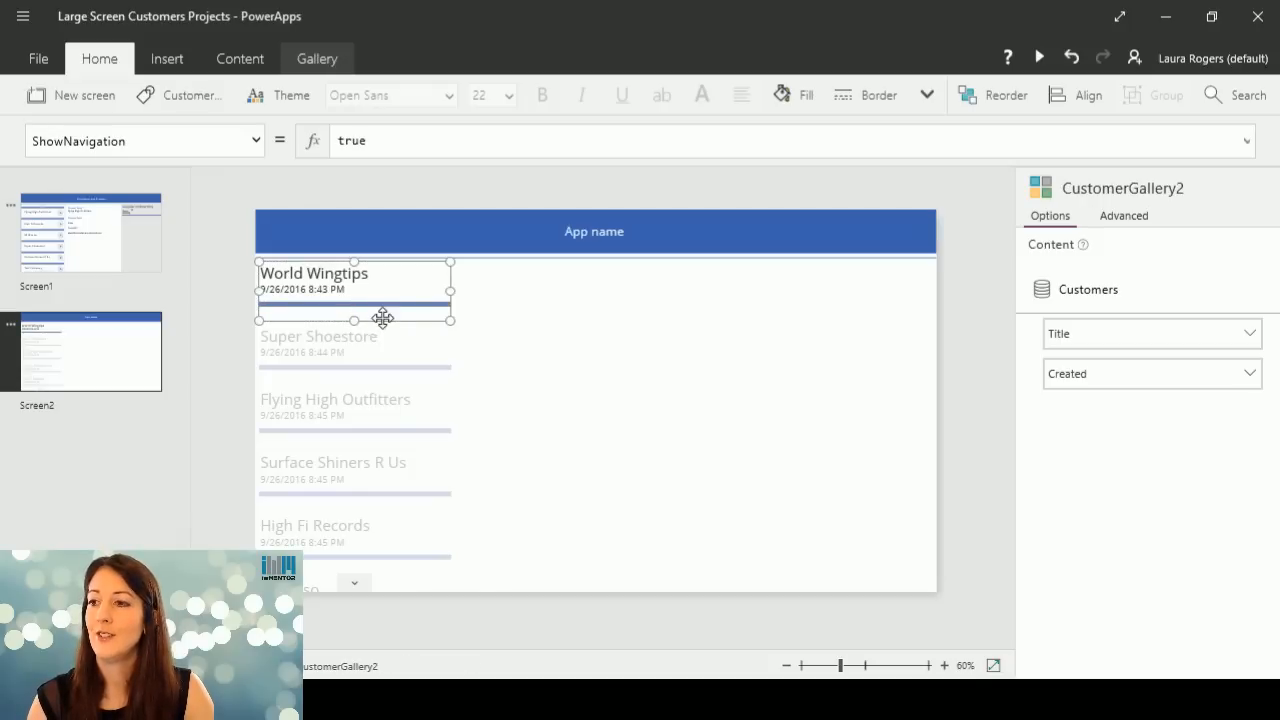
{"action": "left_click_drag", "start_coordinate": [358, 319], "coordinate": [358, 304]}
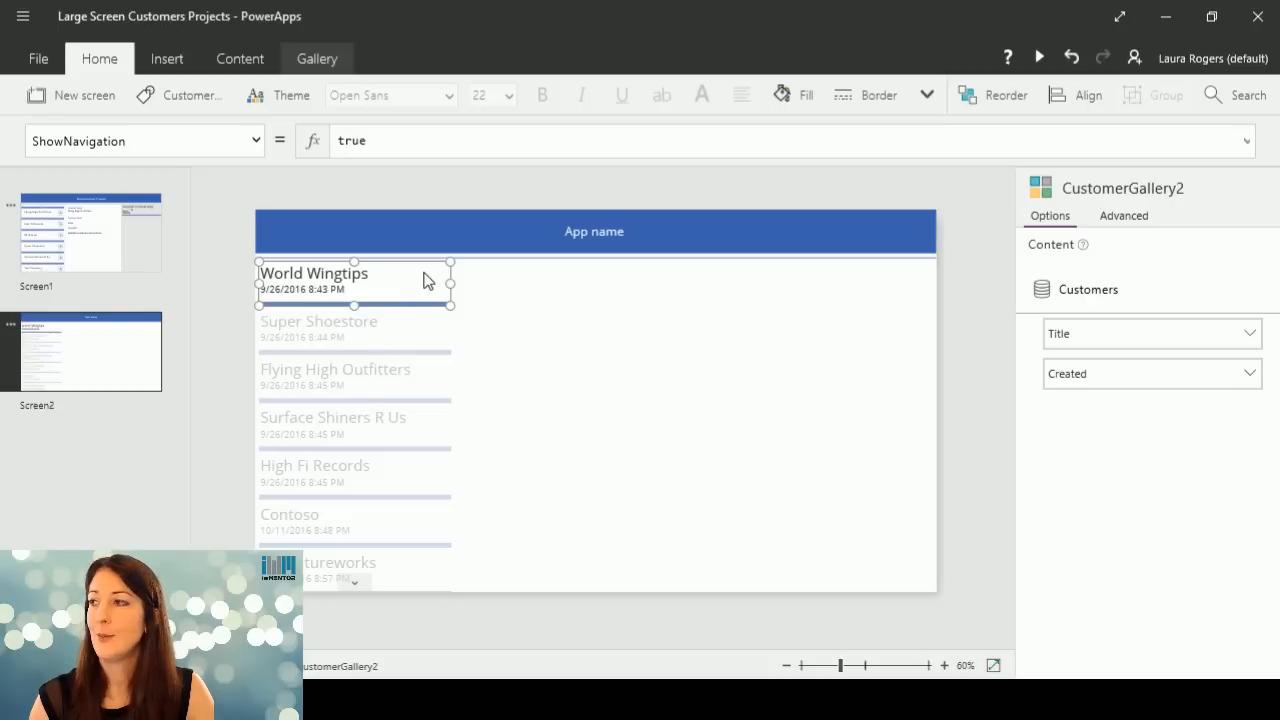
{"action": "left_click", "coordinate": [927, 95]}
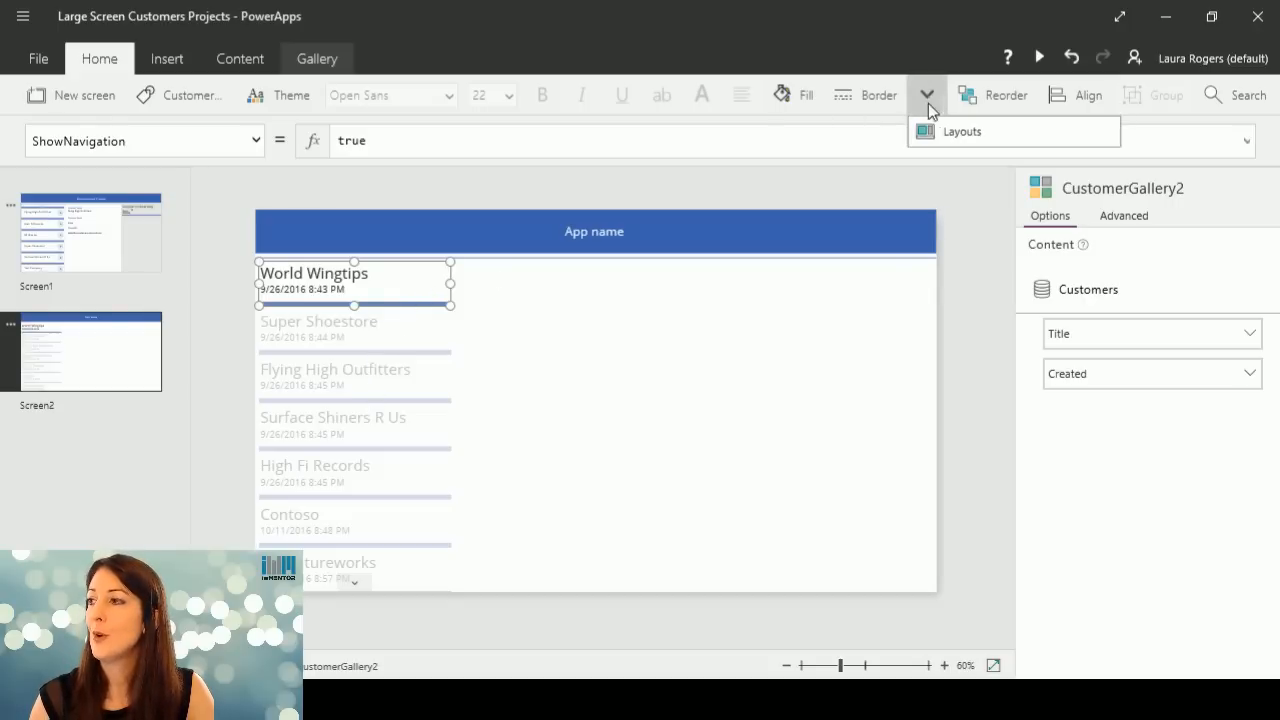
{"action": "left_click", "coordinate": [846, 100]}
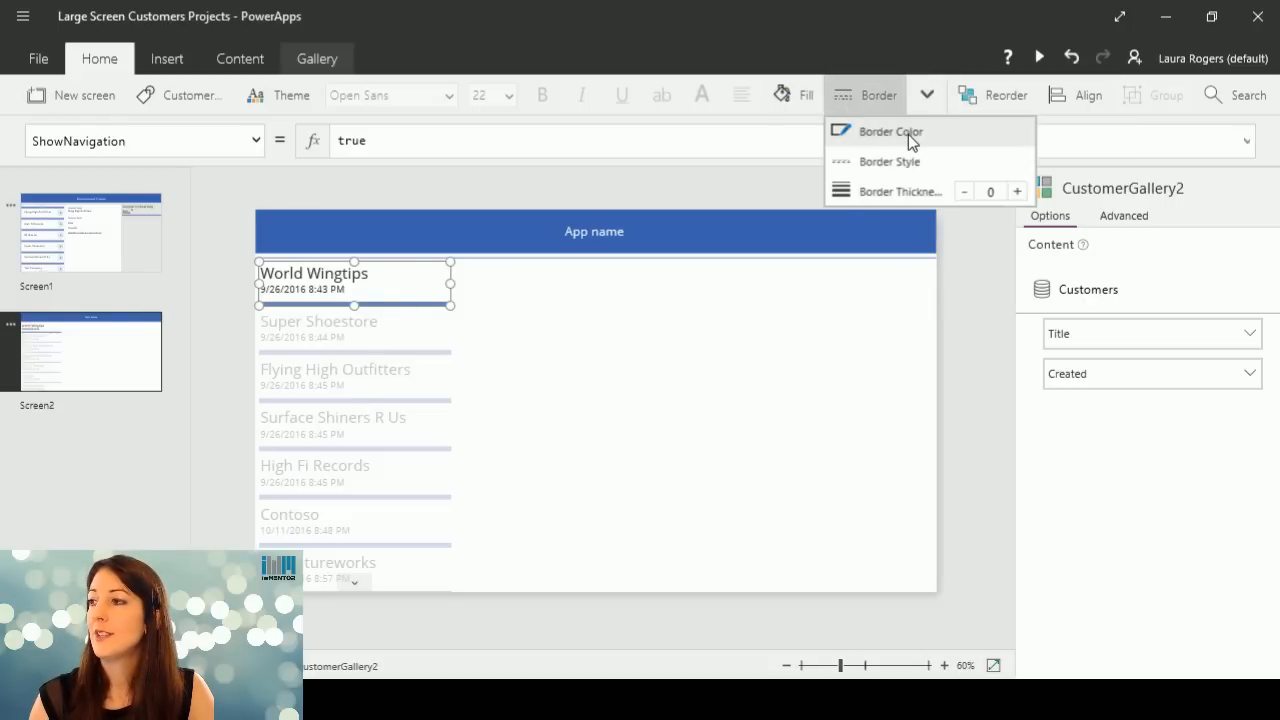
{"action": "left_click", "coordinate": [1016, 192]}
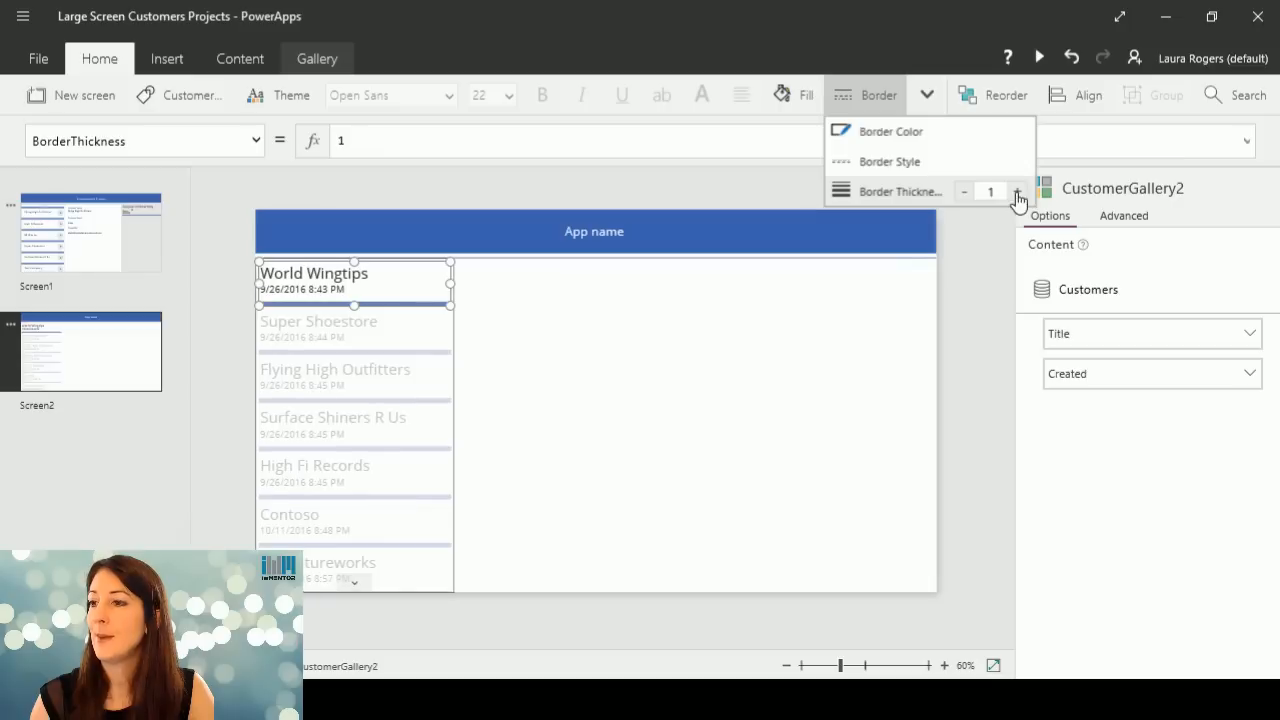
{"action": "left_click", "coordinate": [486, 383]}
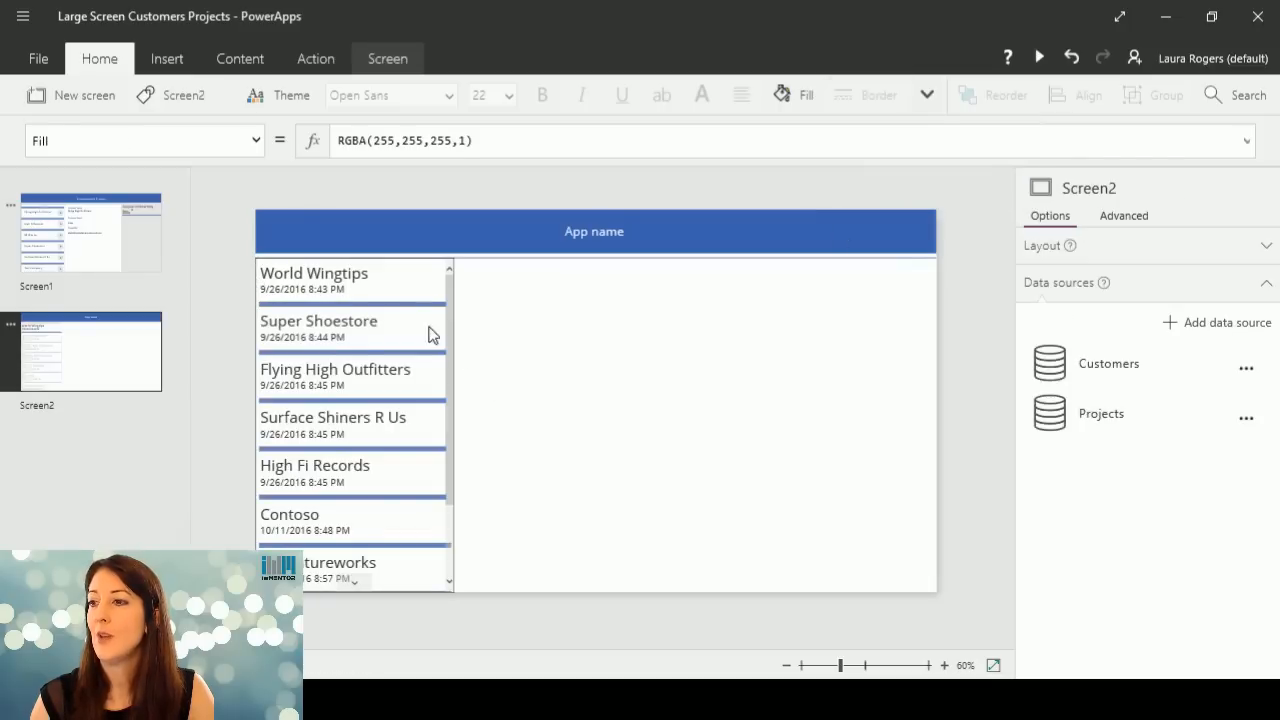
{"action": "left_click", "coordinate": [392, 290]}
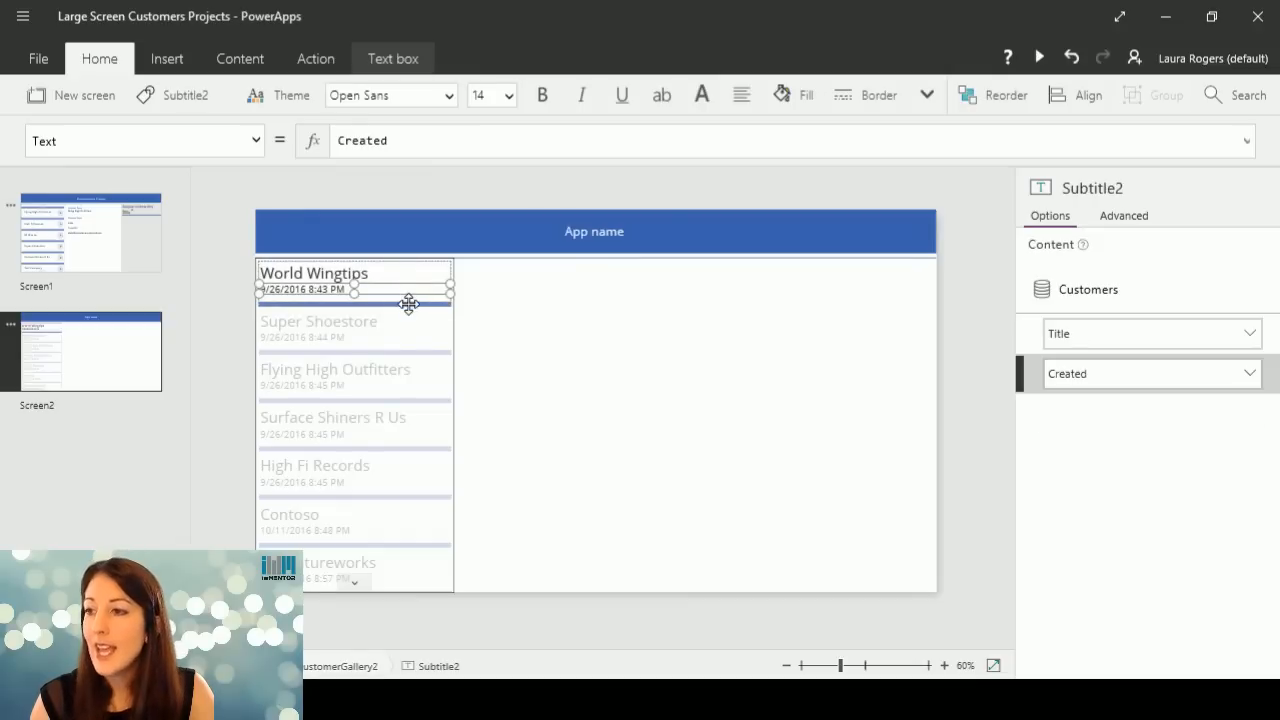
{"action": "left_click", "coordinate": [437, 265]}
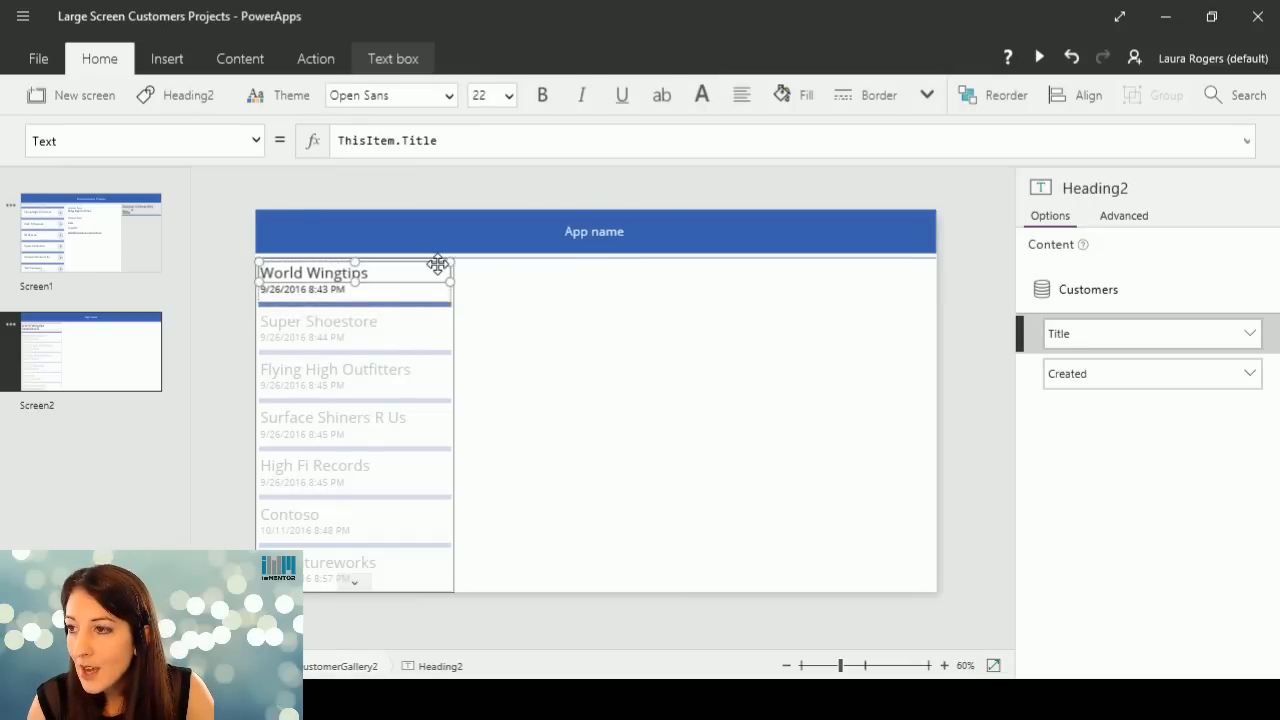
{"action": "left_click", "coordinate": [446, 292]}
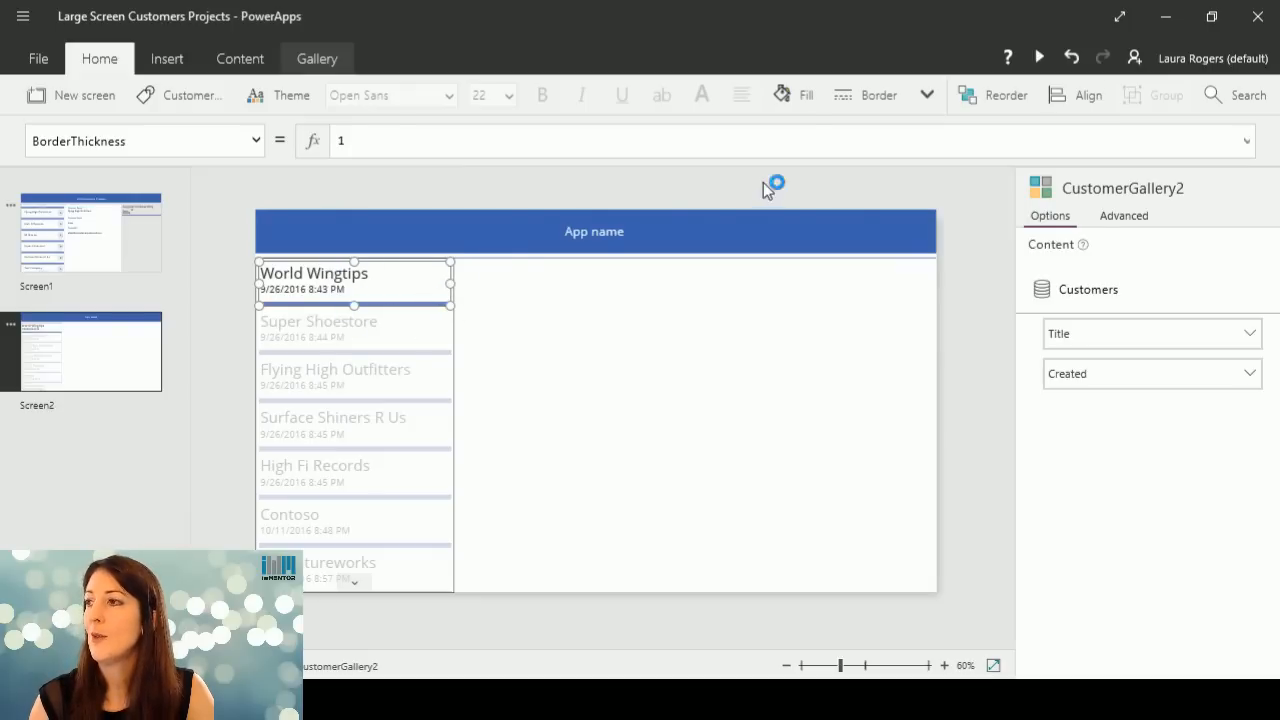
{"action": "left_click", "coordinate": [925, 97]}
{"action": "left_click", "coordinate": [878, 100]}
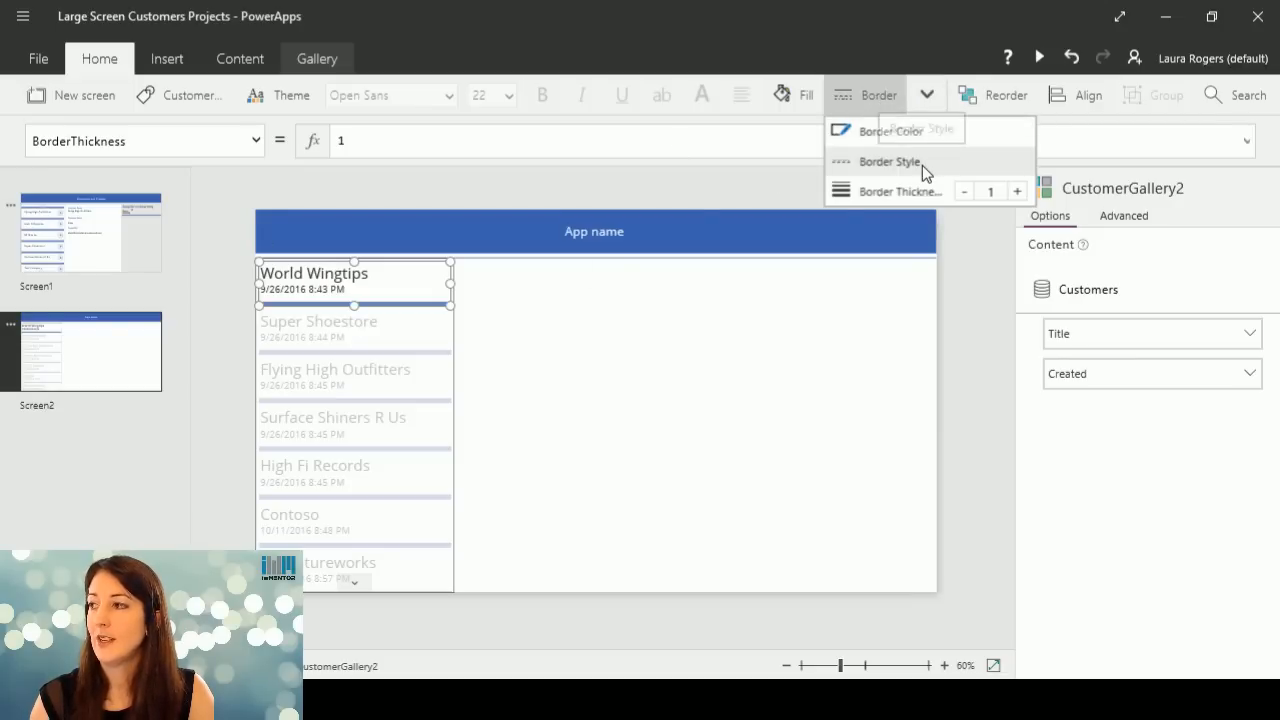
{"action": "left_click", "coordinate": [340, 340]}
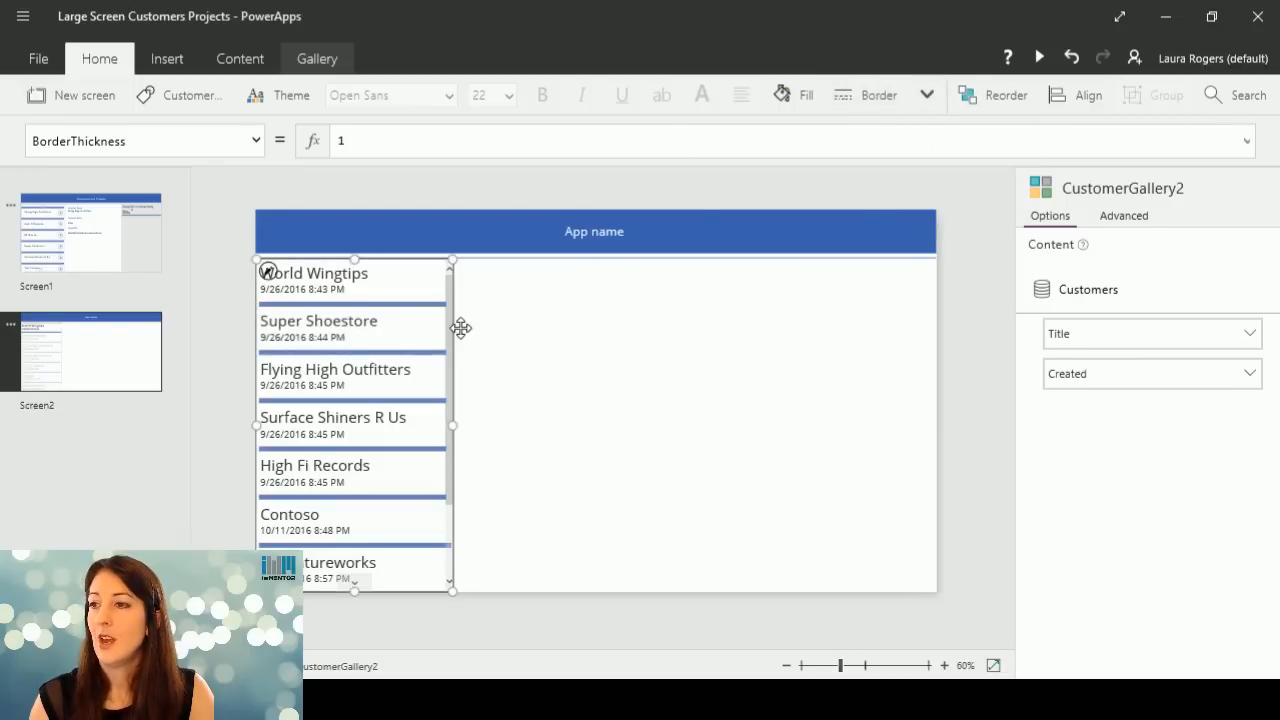
{"action": "left_click", "coordinate": [350, 283]}
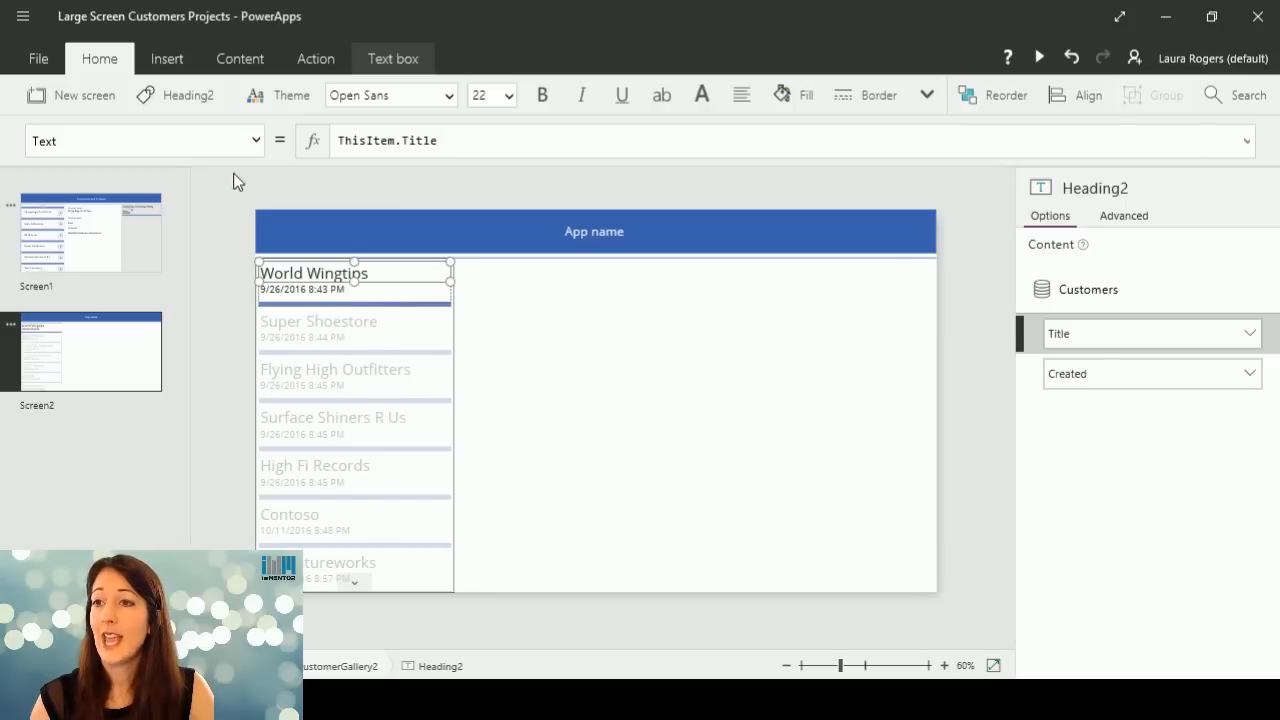
Select the whole customer gallery on Screen2 and display its Items property for editing.
{"action": "left_click", "coordinate": [363, 298]}
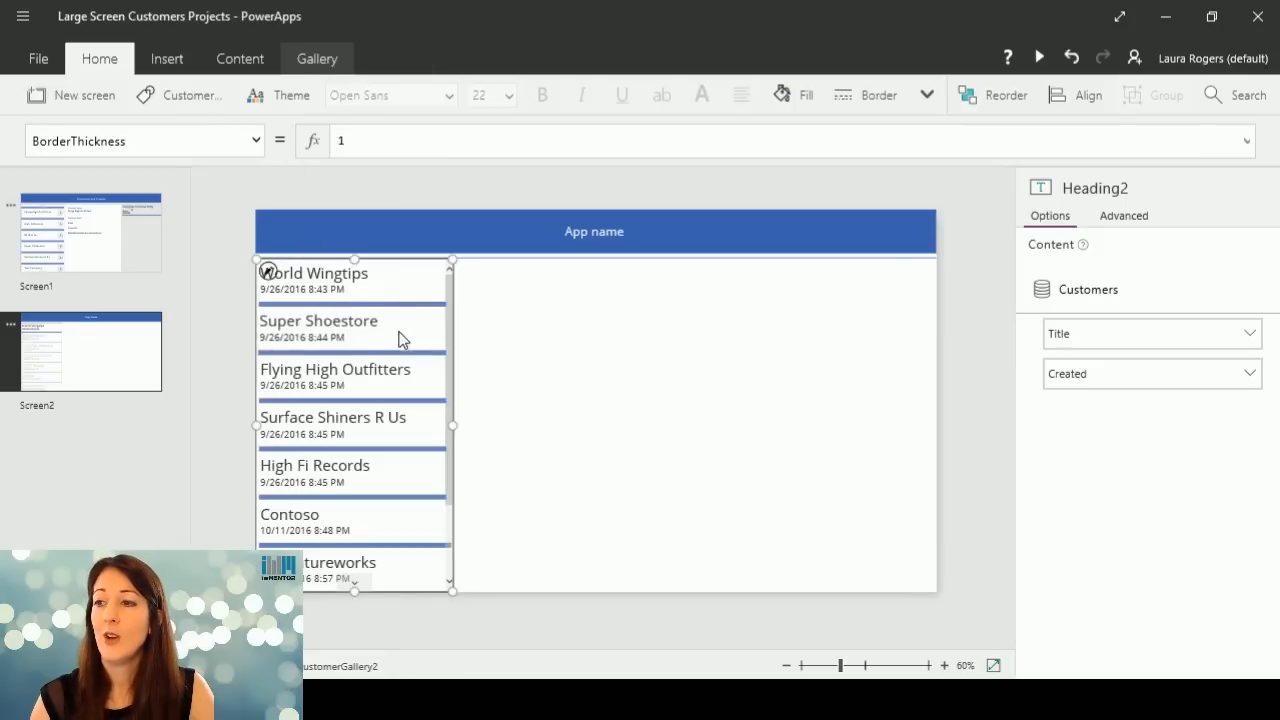
{"action": "left_click", "coordinate": [255, 143]}
{"action": "left_click_drag", "start_coordinate": [262, 212], "coordinate": [262, 262]}
{"action": "left_click", "coordinate": [171, 271]}
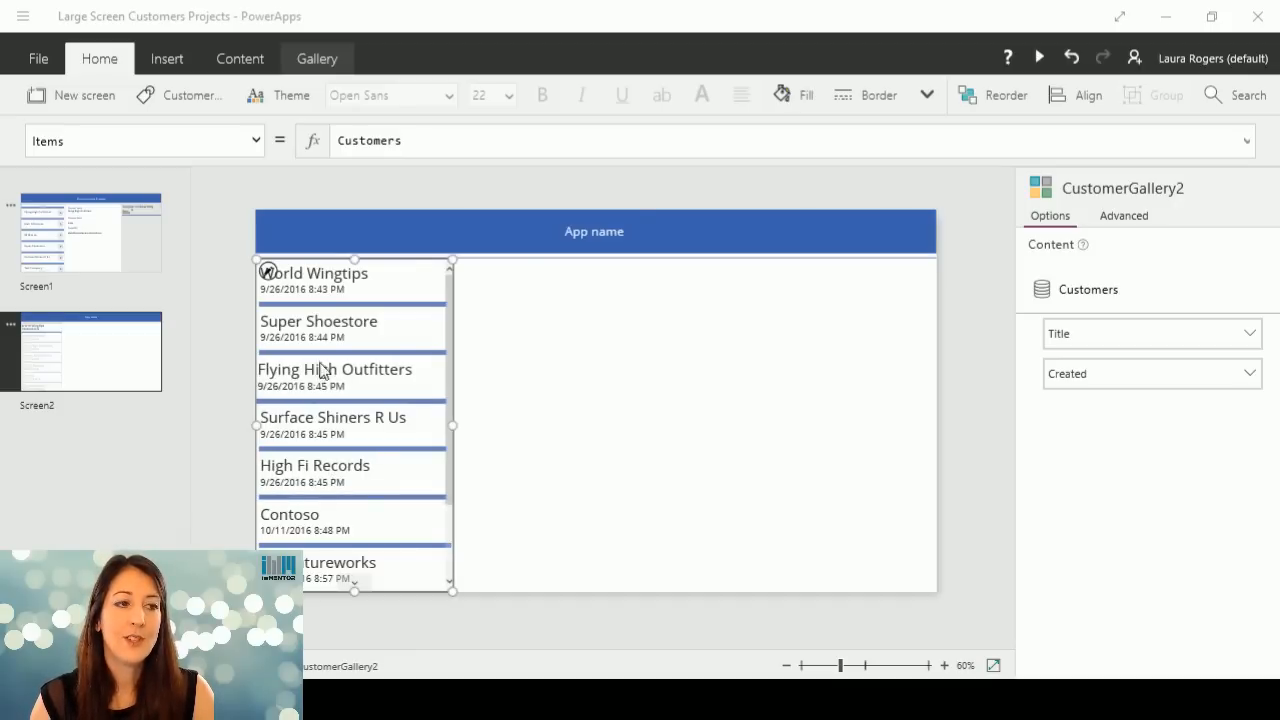
{"action": "left_click", "coordinate": [372, 141]}
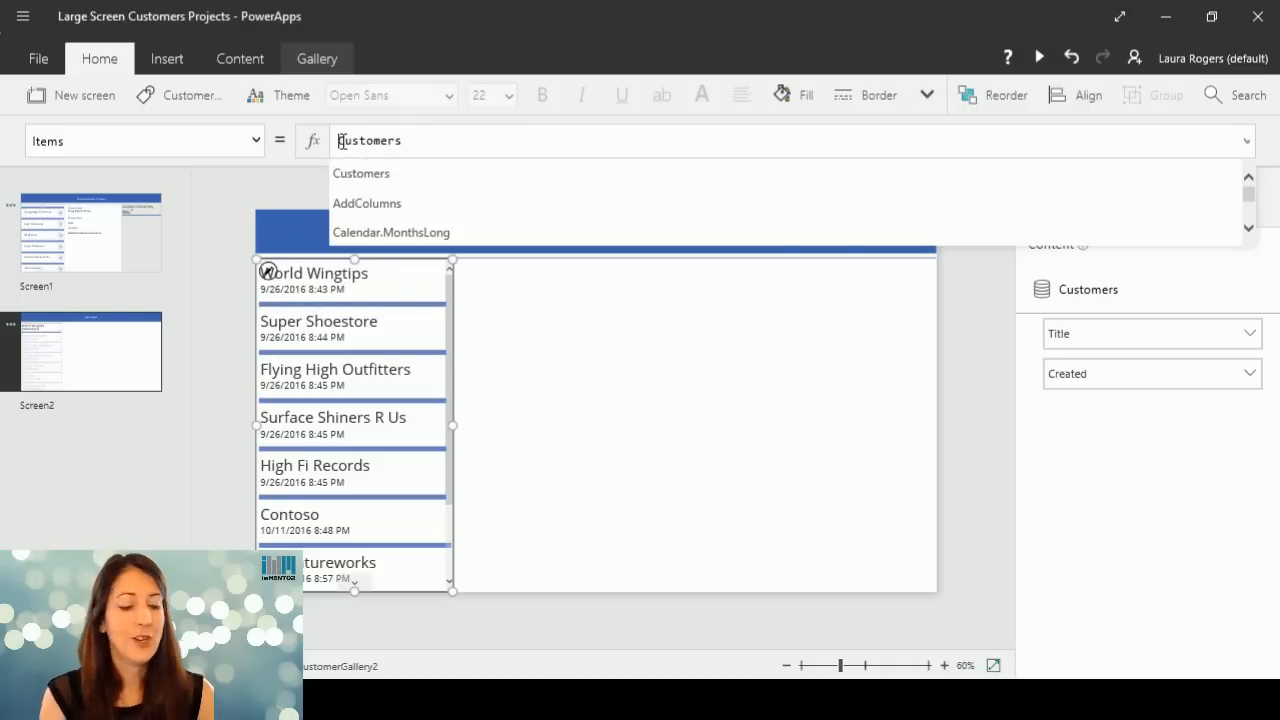
{"action": "type", "text": "Sortby"}
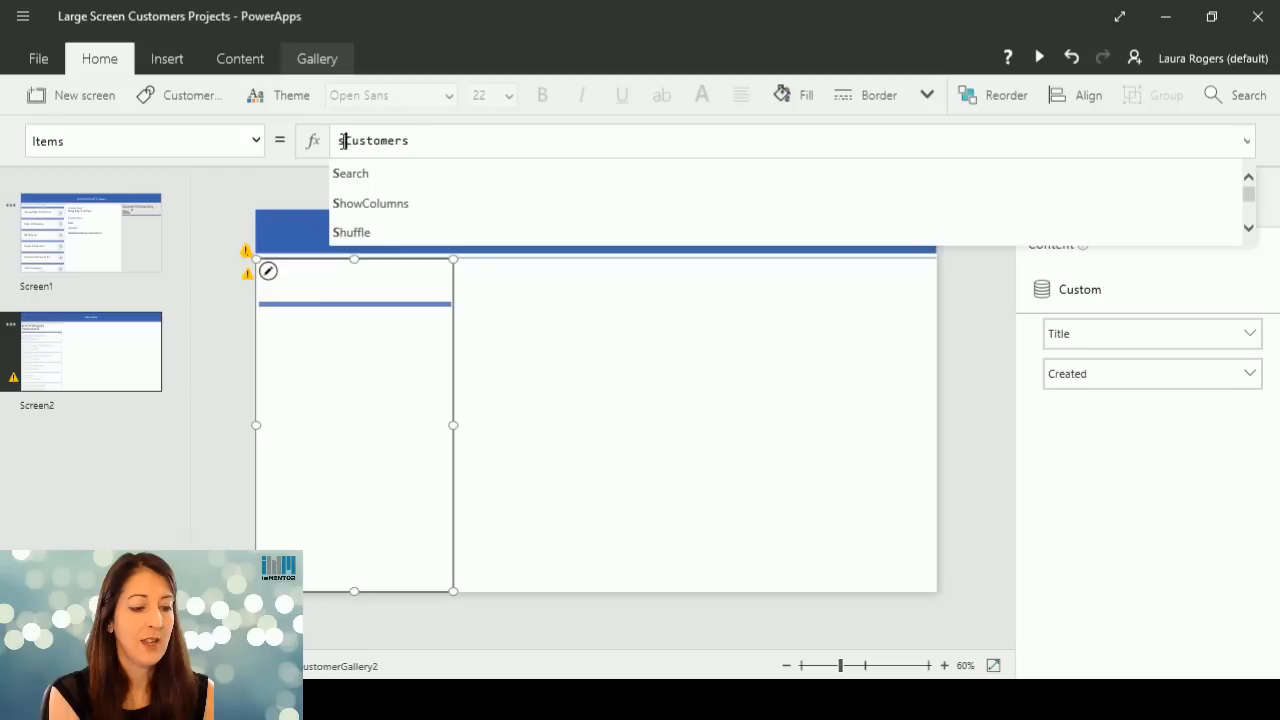
{"action": "type", "text": "columns"}
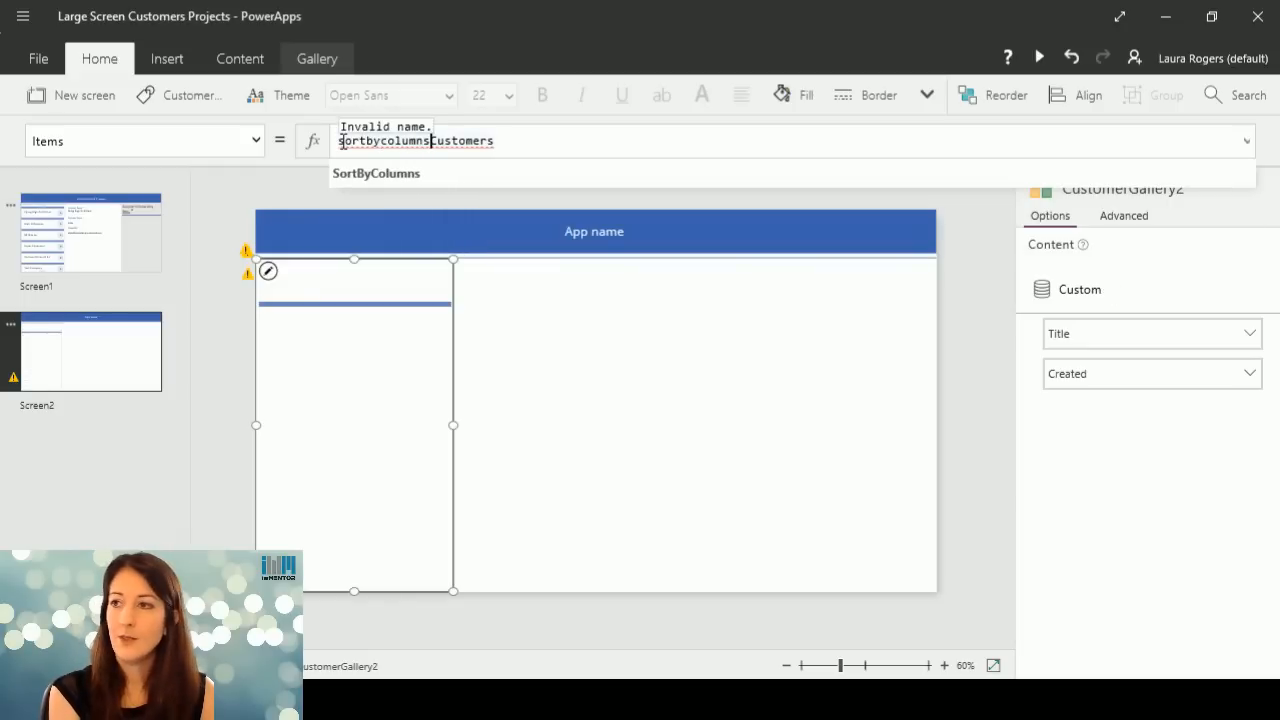
{"action": "type", "text": "("}
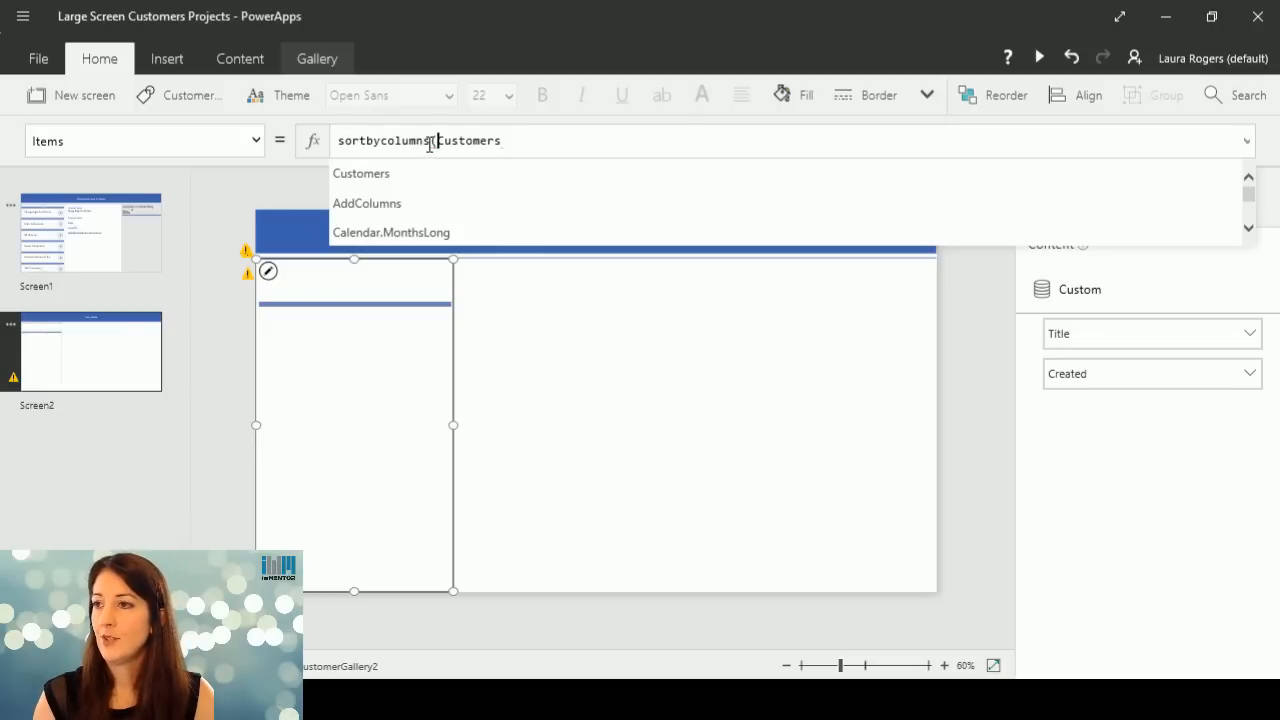
{"action": "mouse_move", "coordinate": [433, 143]}
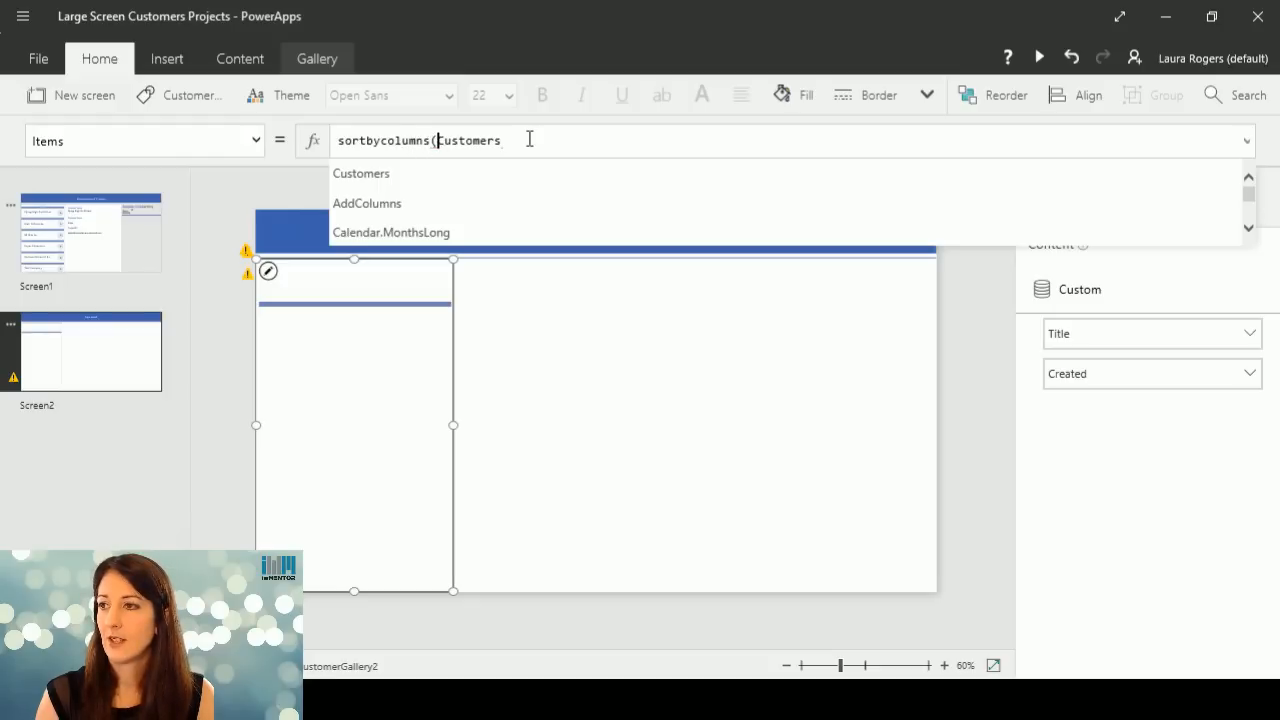
Replace the customer gallery's Items formula with a SortByColumns function that uses Customers as its source.
{"action": "left_click_drag", "start_coordinate": [529, 140], "coordinate": [186, 140]}
{"action": "type", "text": "sor"}
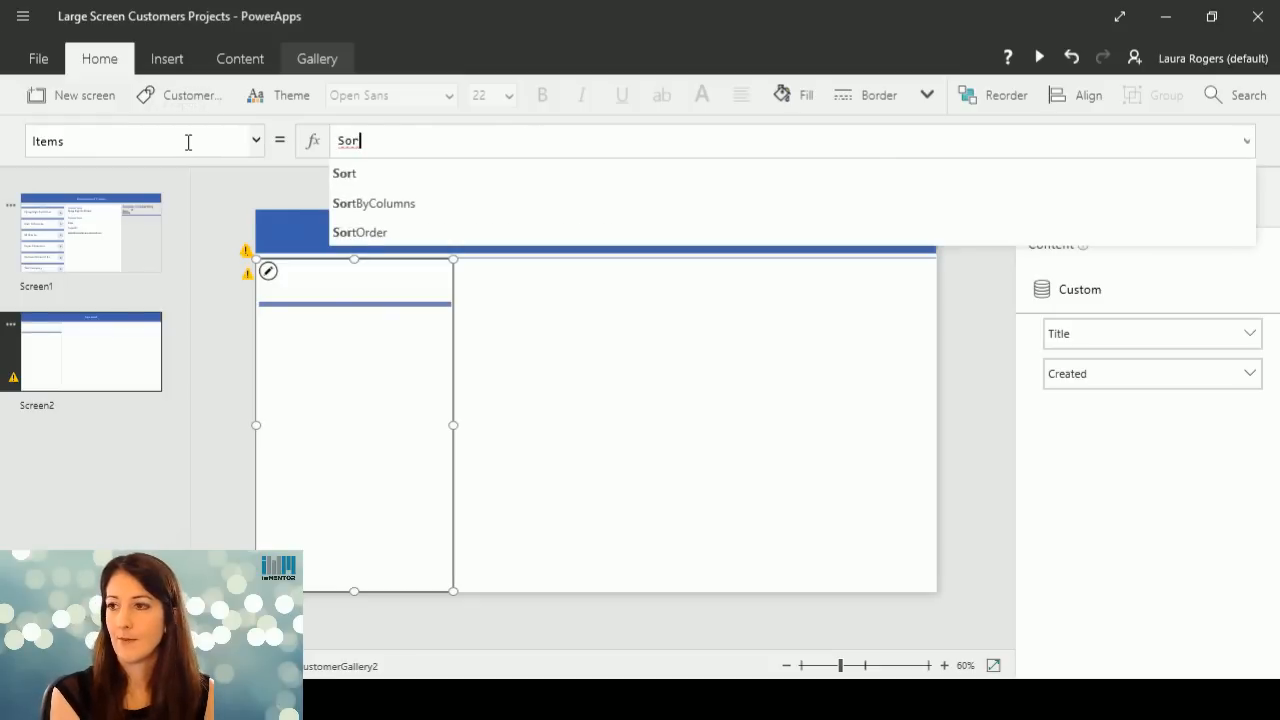
{"action": "left_click", "coordinate": [401, 205]}
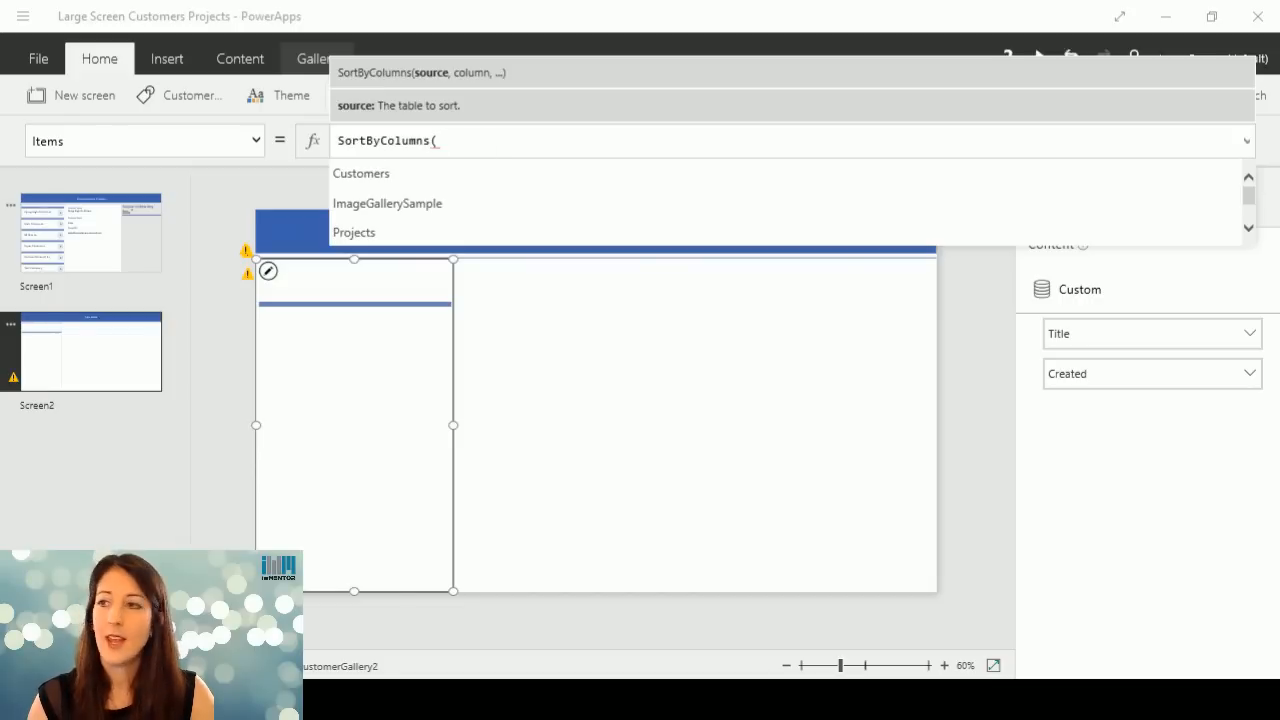
{"action": "left_click", "coordinate": [484, 143]}
{"action": "type", "text": "Cus"}
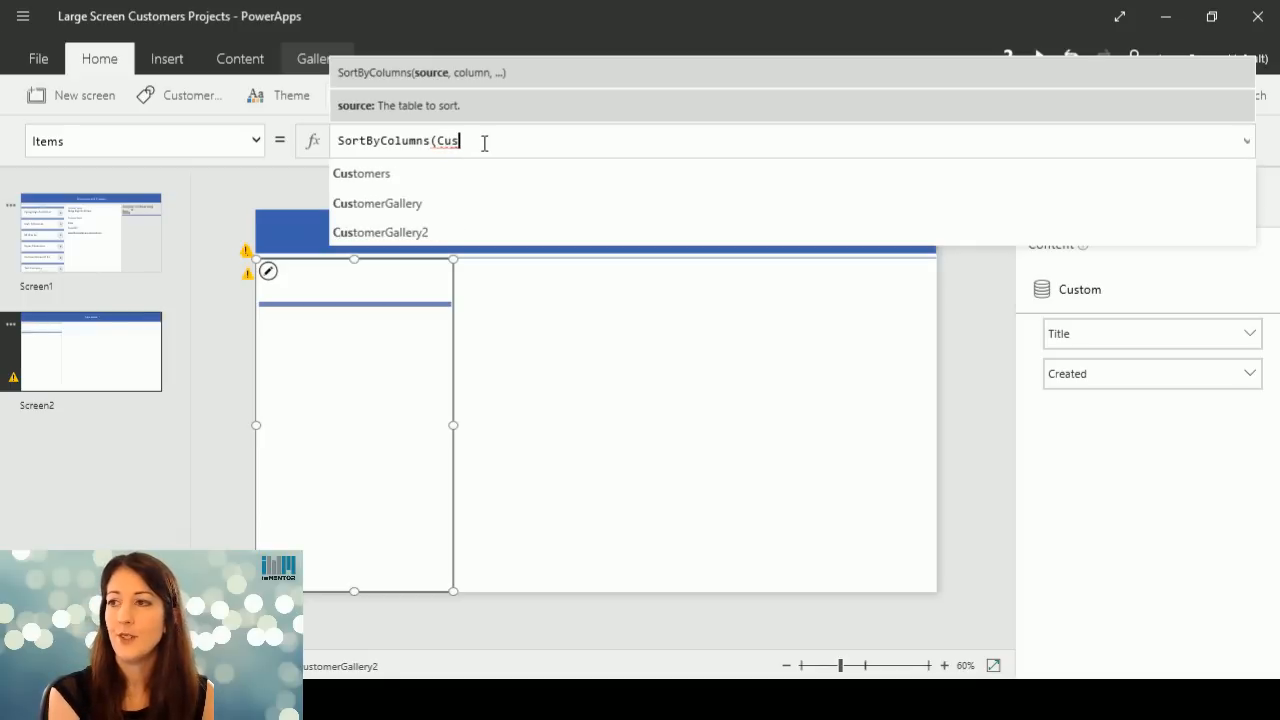
{"action": "left_click", "coordinate": [434, 173]}
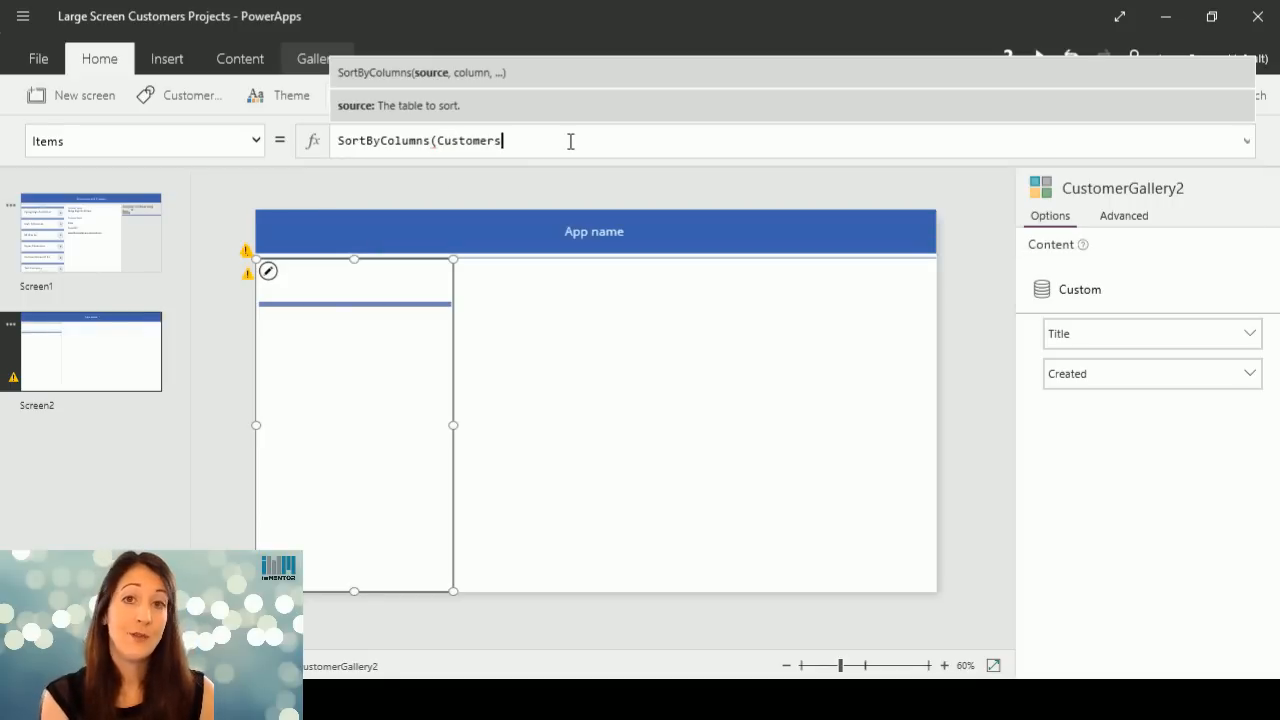
{"action": "key", "text": "BackSpace"}
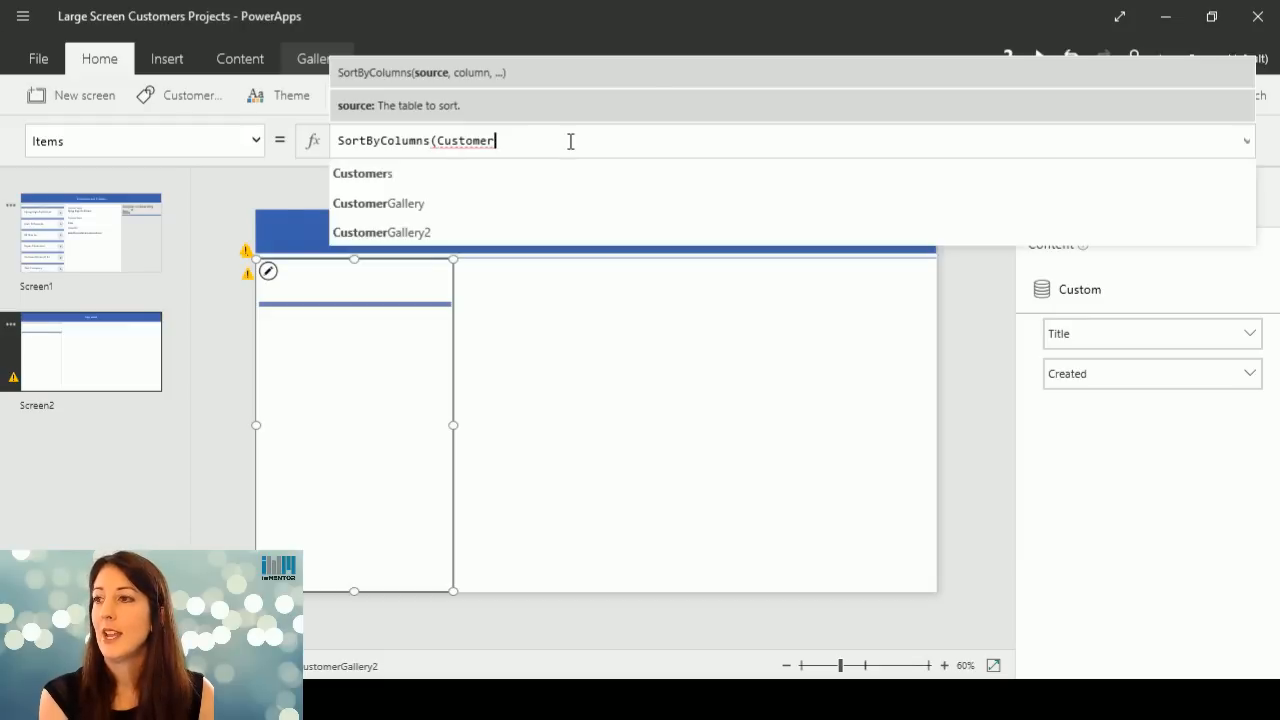
{"action": "type", "text": ","}
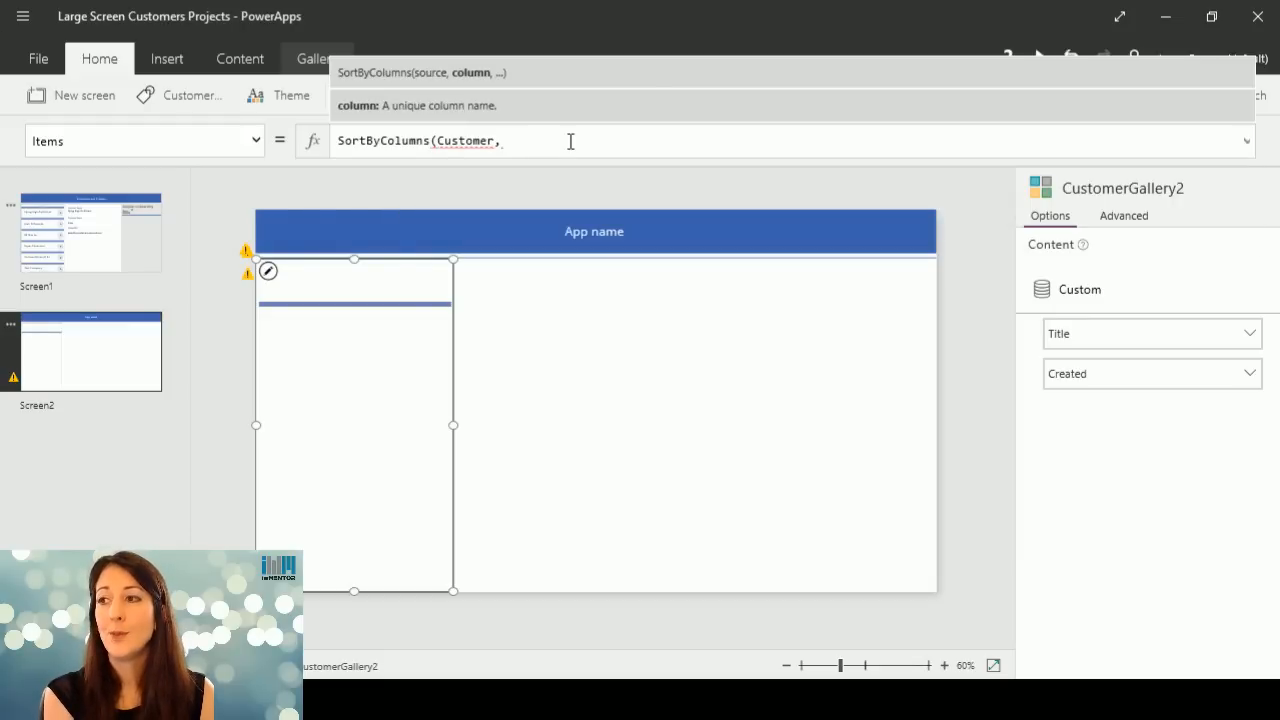
{"action": "key", "text": "BackSpace"}
{"action": "key", "text": "BackSpace"}
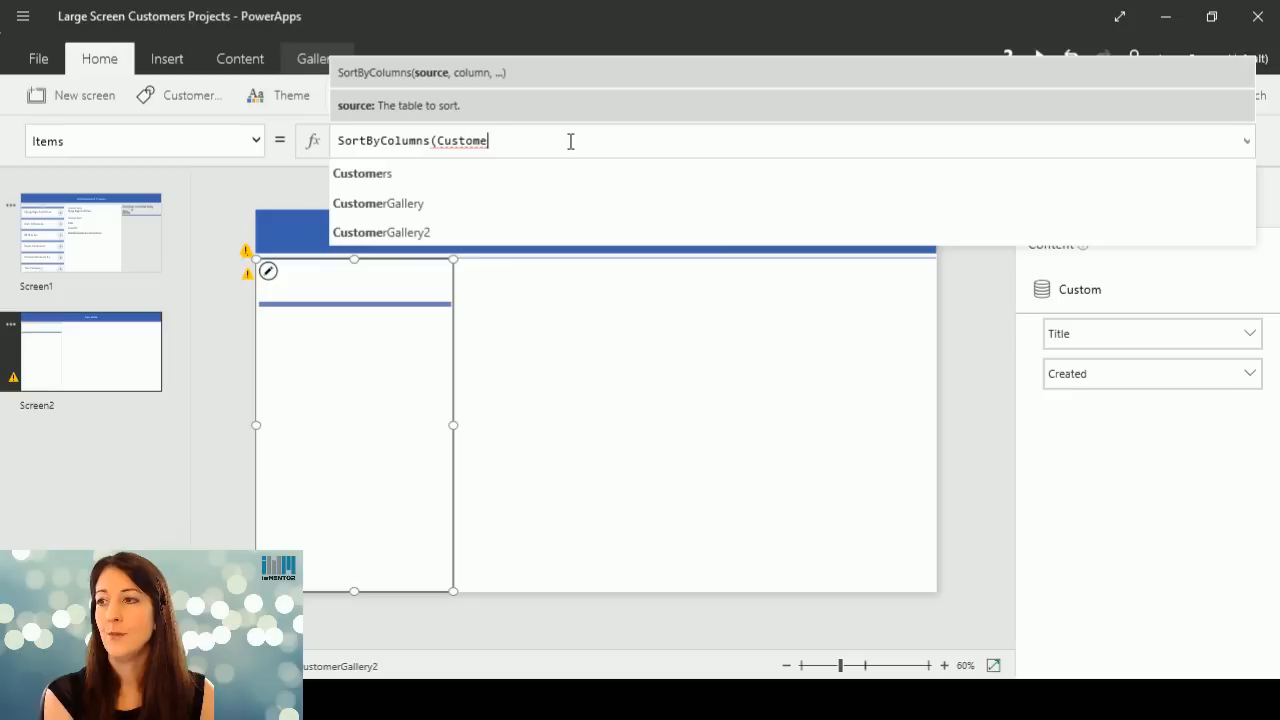
{"action": "type", "text": "rs,"}
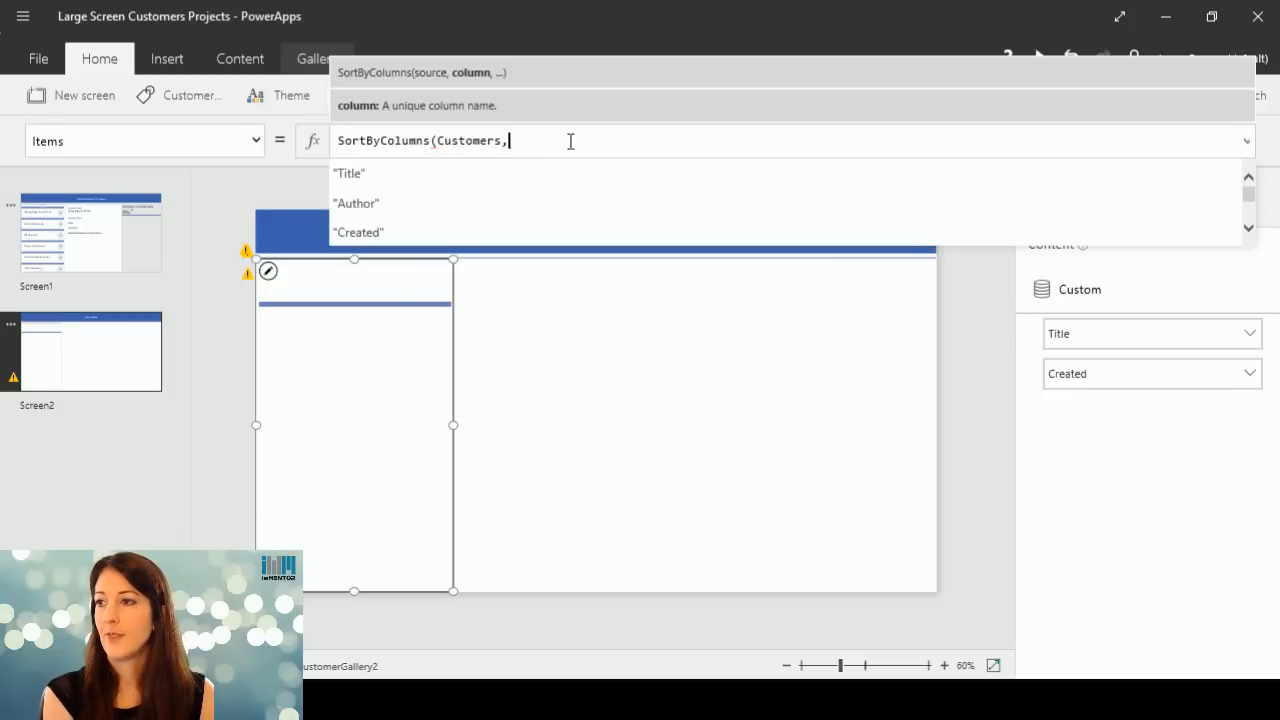
Complete the SortByColumns formula with the "Title" column and Ascending order, and close its parenthesis.
{"action": "left_click", "coordinate": [390, 178]}
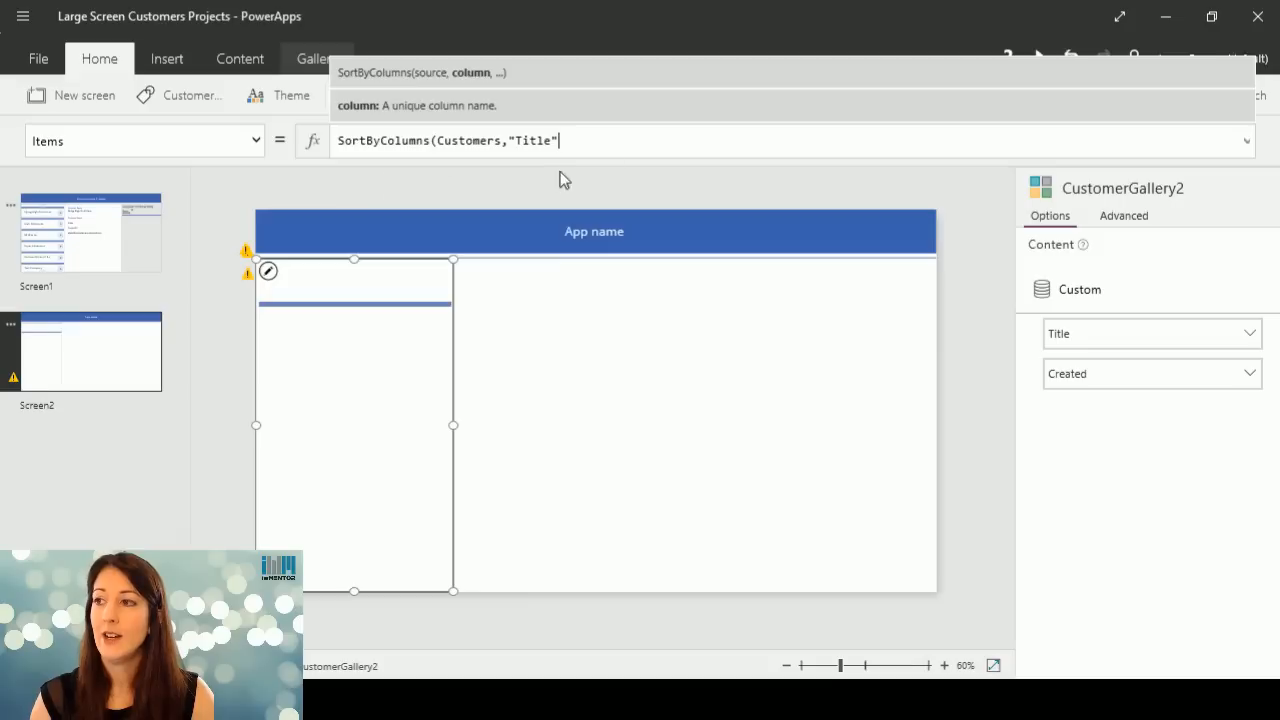
{"action": "type", "text": ","}
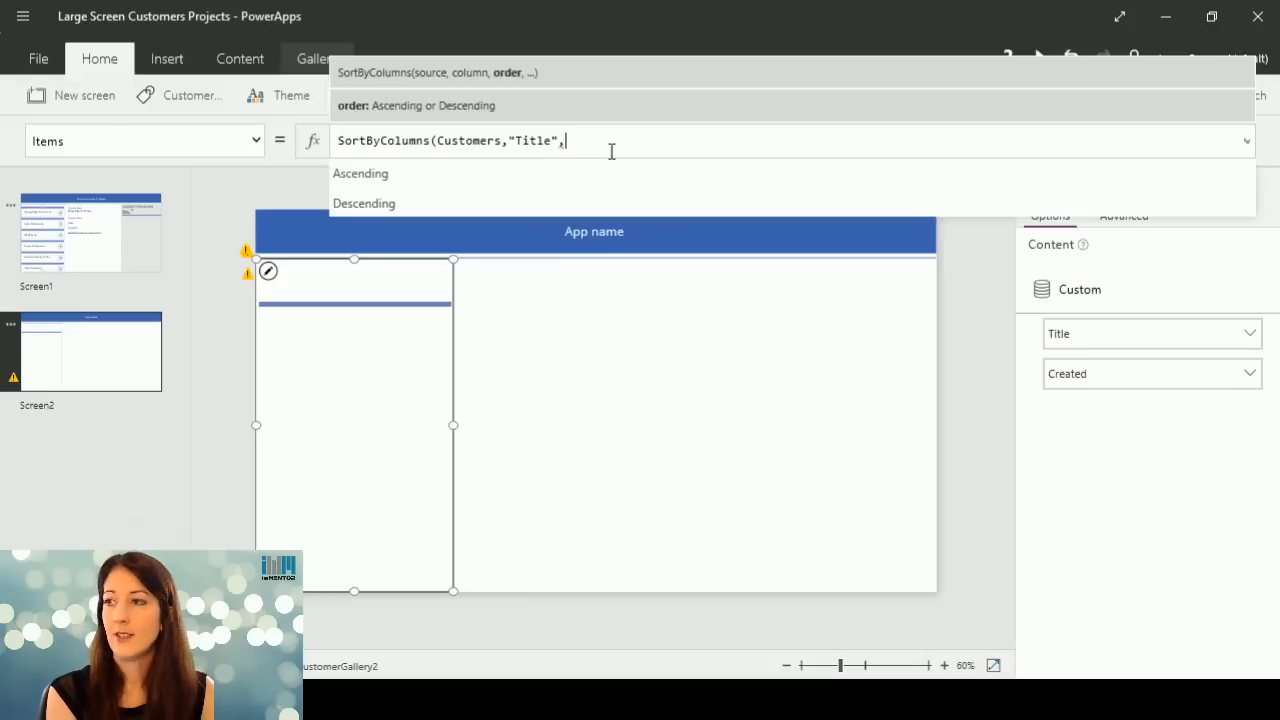
{"action": "left_click", "coordinate": [507, 170]}
{"action": "type", "text": ")"}
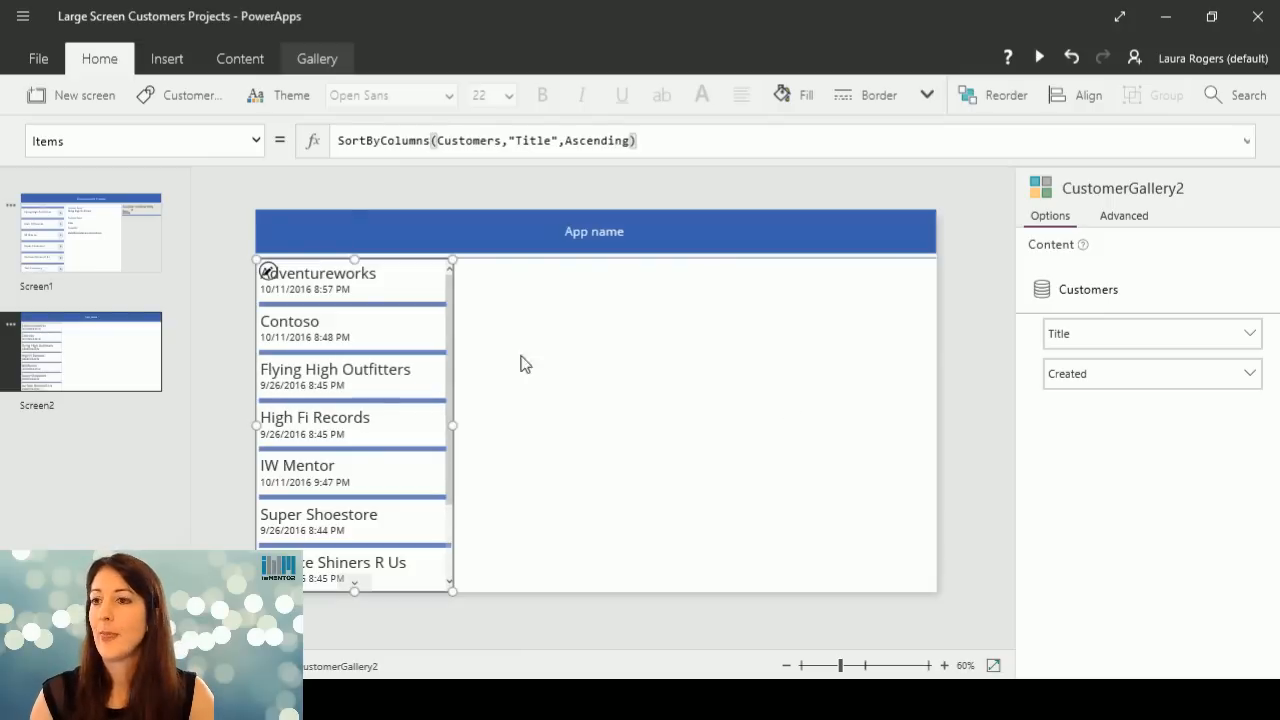
{"action": "left_click", "coordinate": [563, 362]}
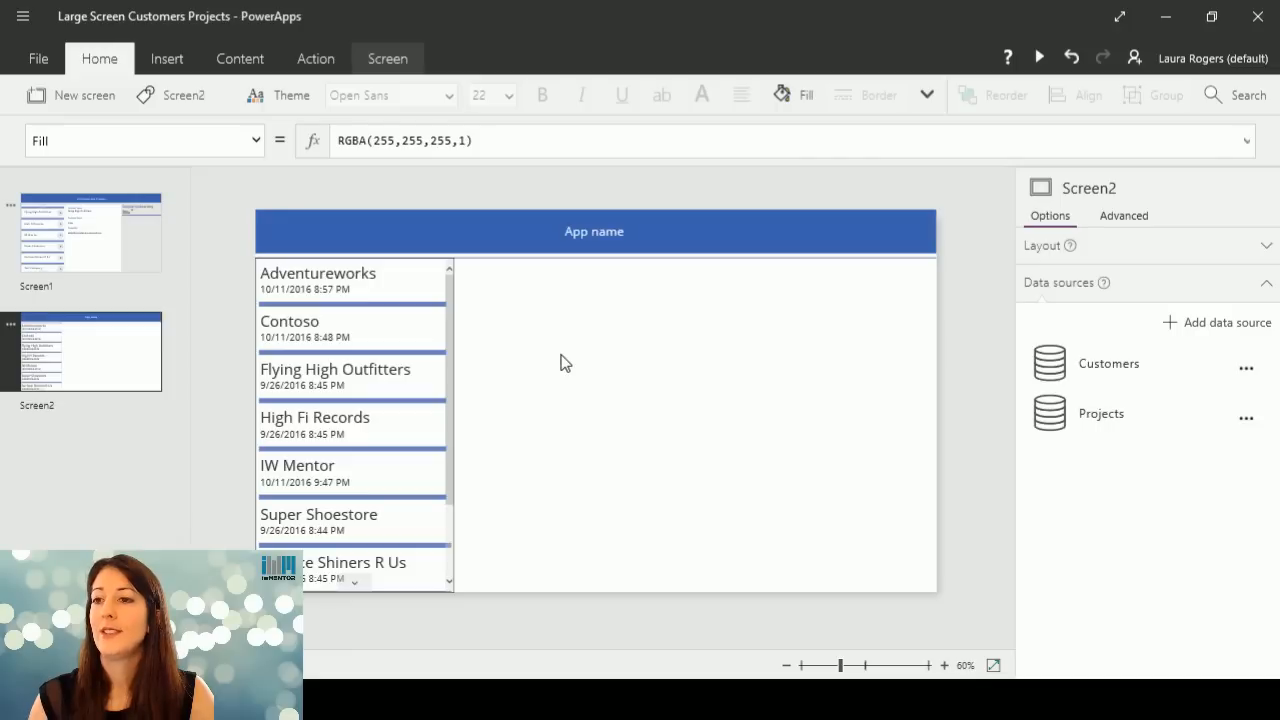
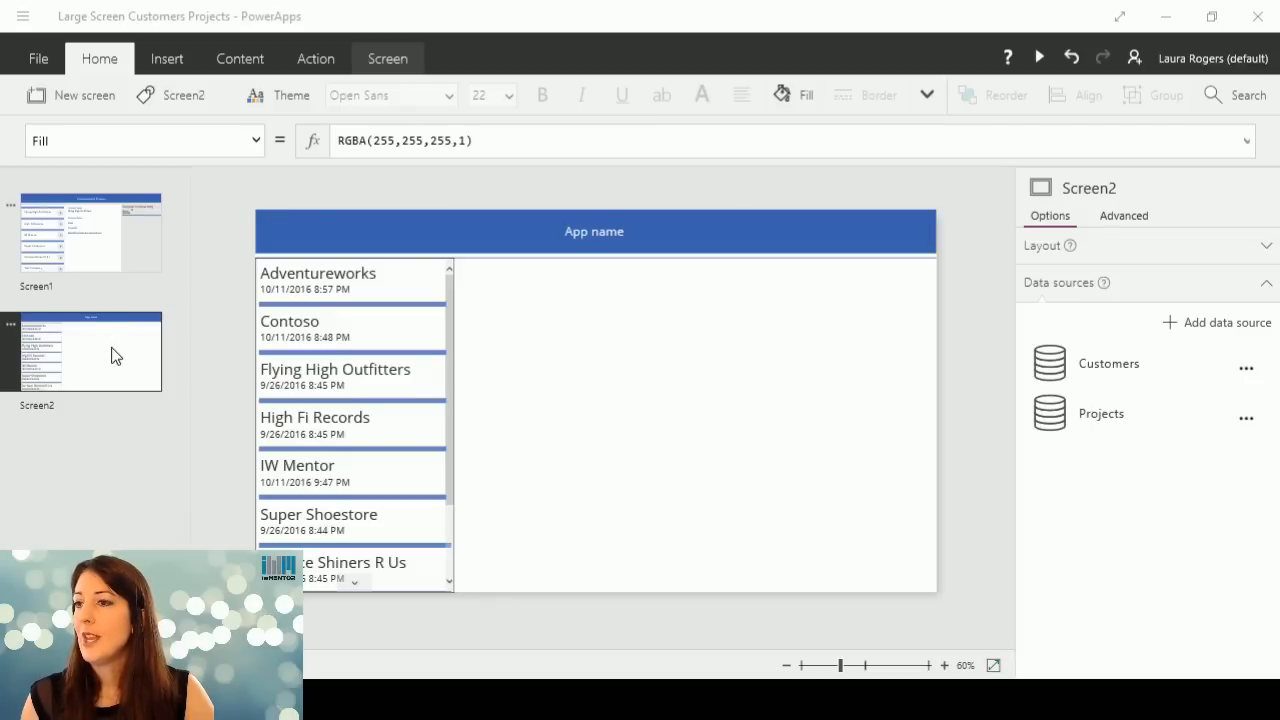
Review the layout of Screen1, including its customer details form, and return to Screen2.
{"action": "left_click", "coordinate": [92, 237]}
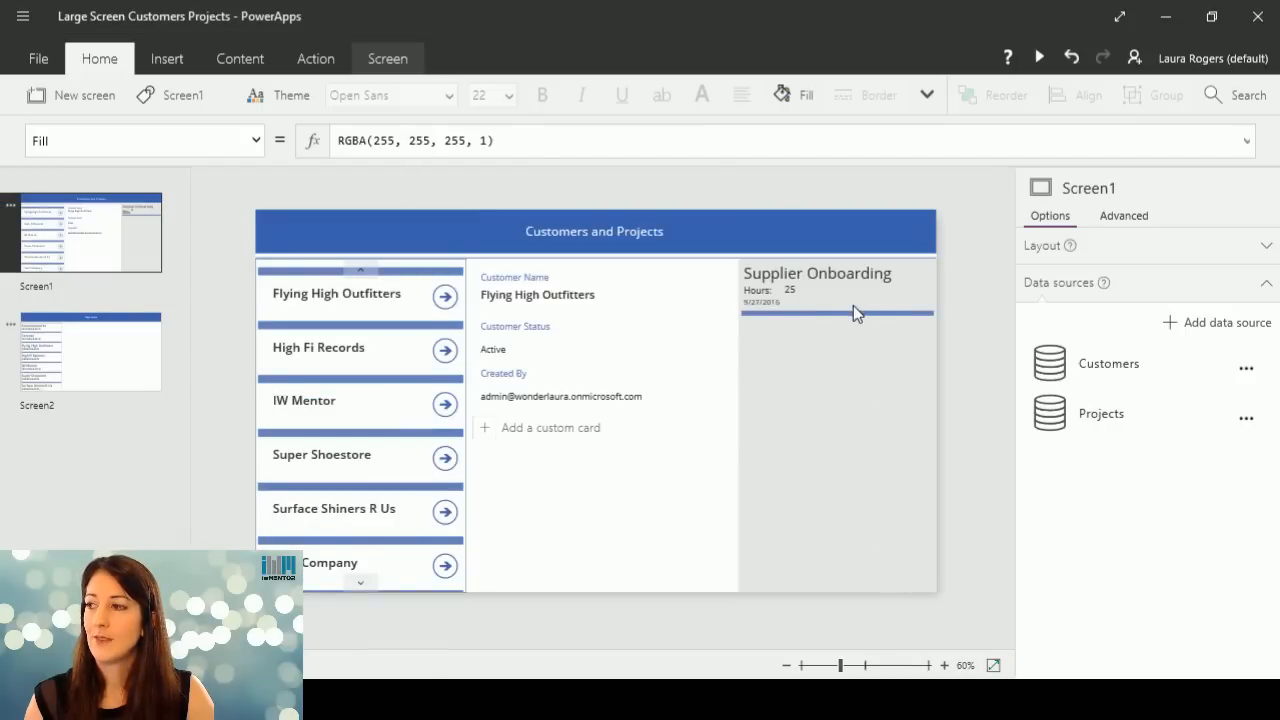
{"action": "left_click", "coordinate": [77, 370]}
{"action": "left_click", "coordinate": [80, 236]}
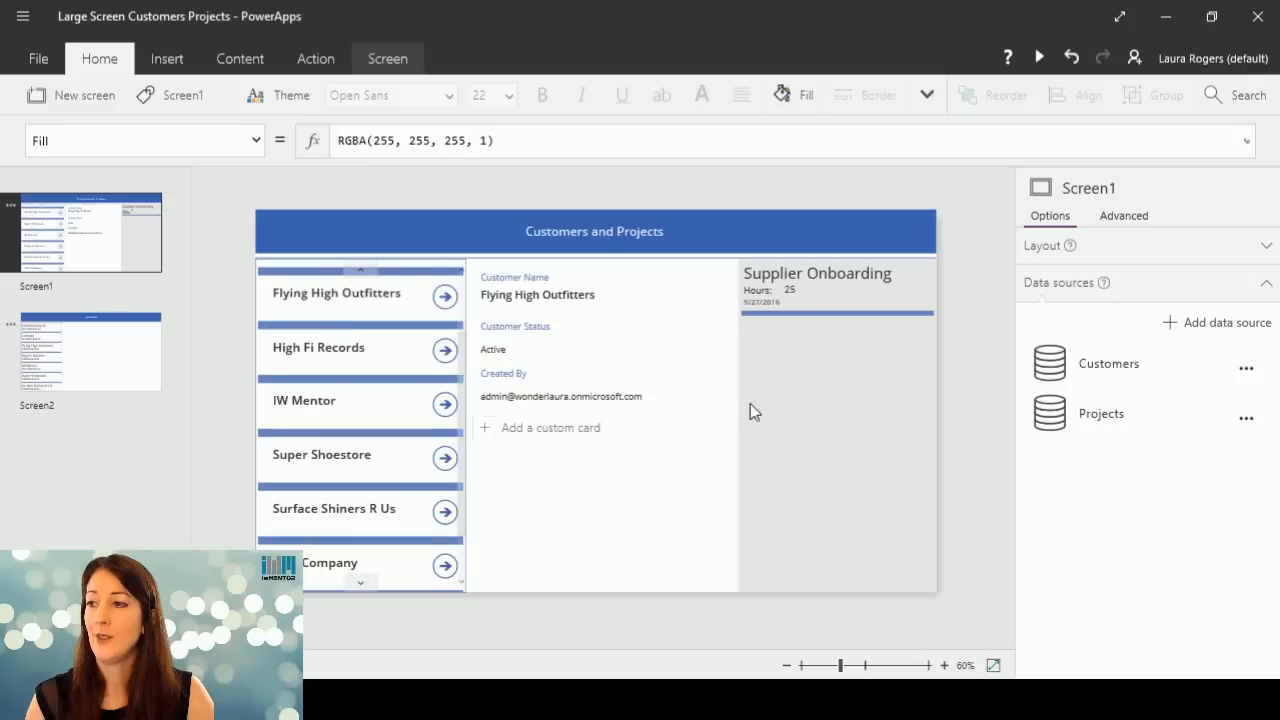
{"action": "left_click", "coordinate": [652, 318]}
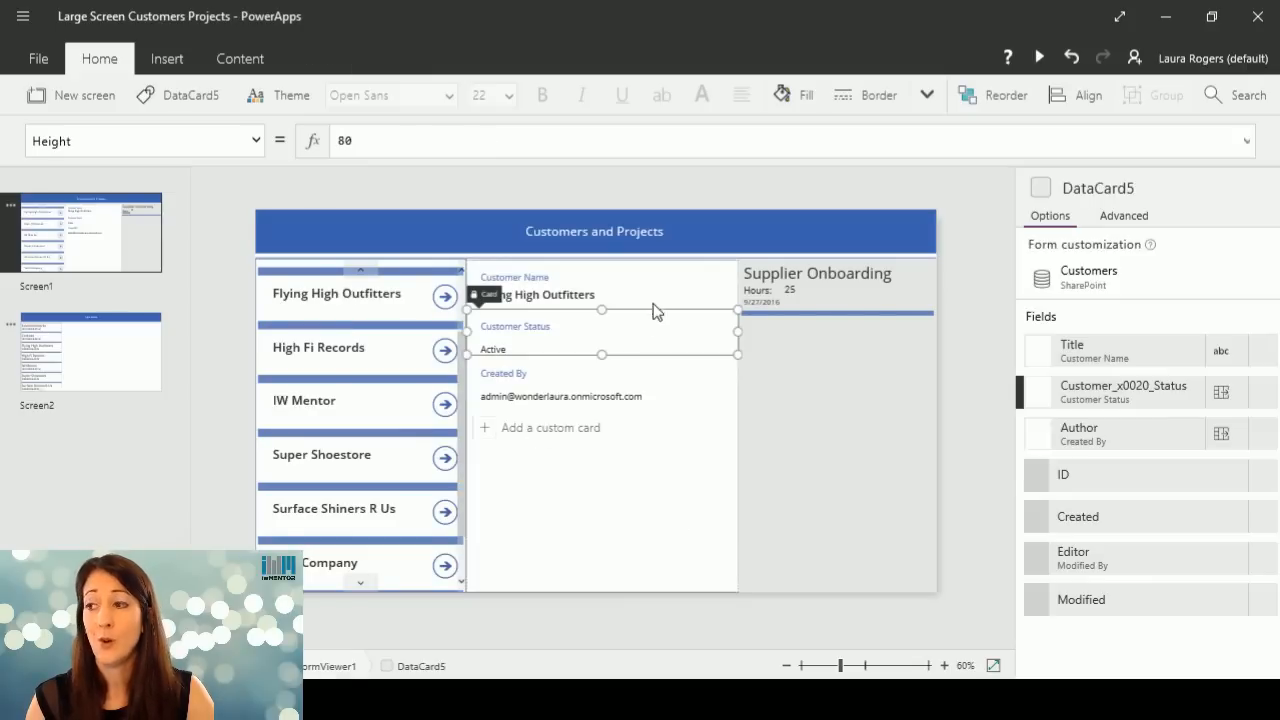
{"action": "left_click", "coordinate": [654, 457]}
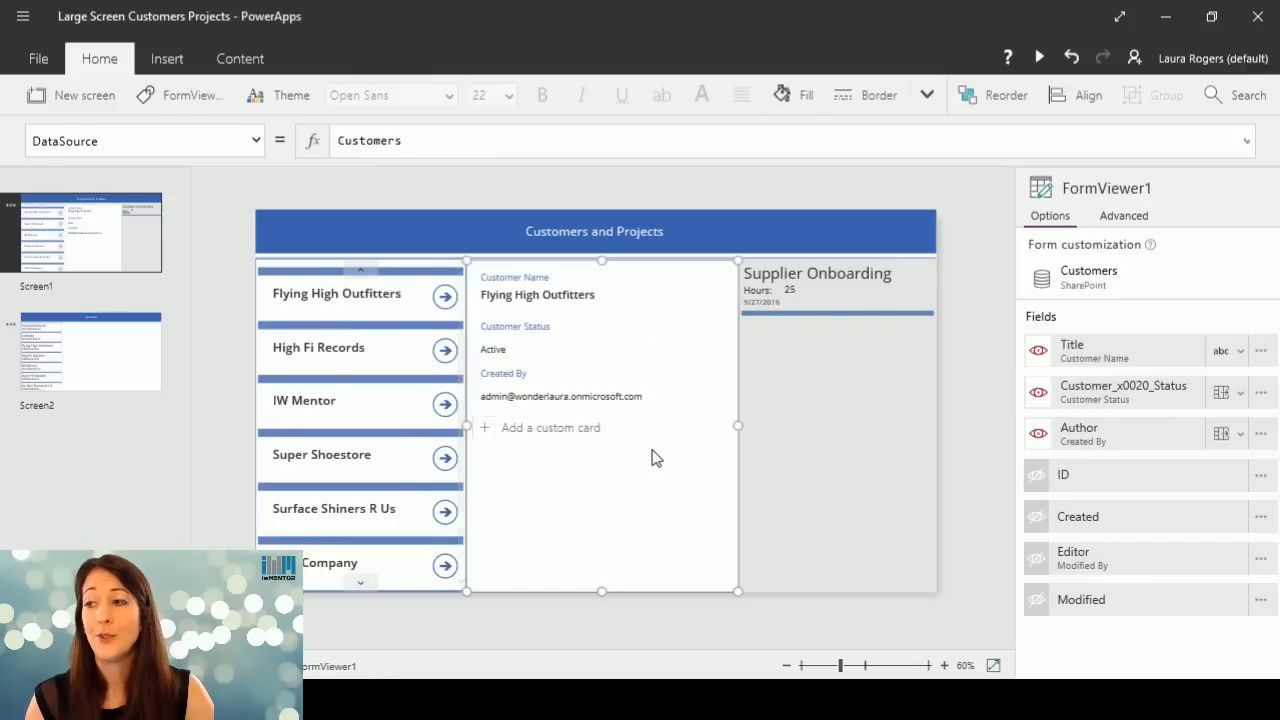
{"action": "left_click", "coordinate": [108, 378]}
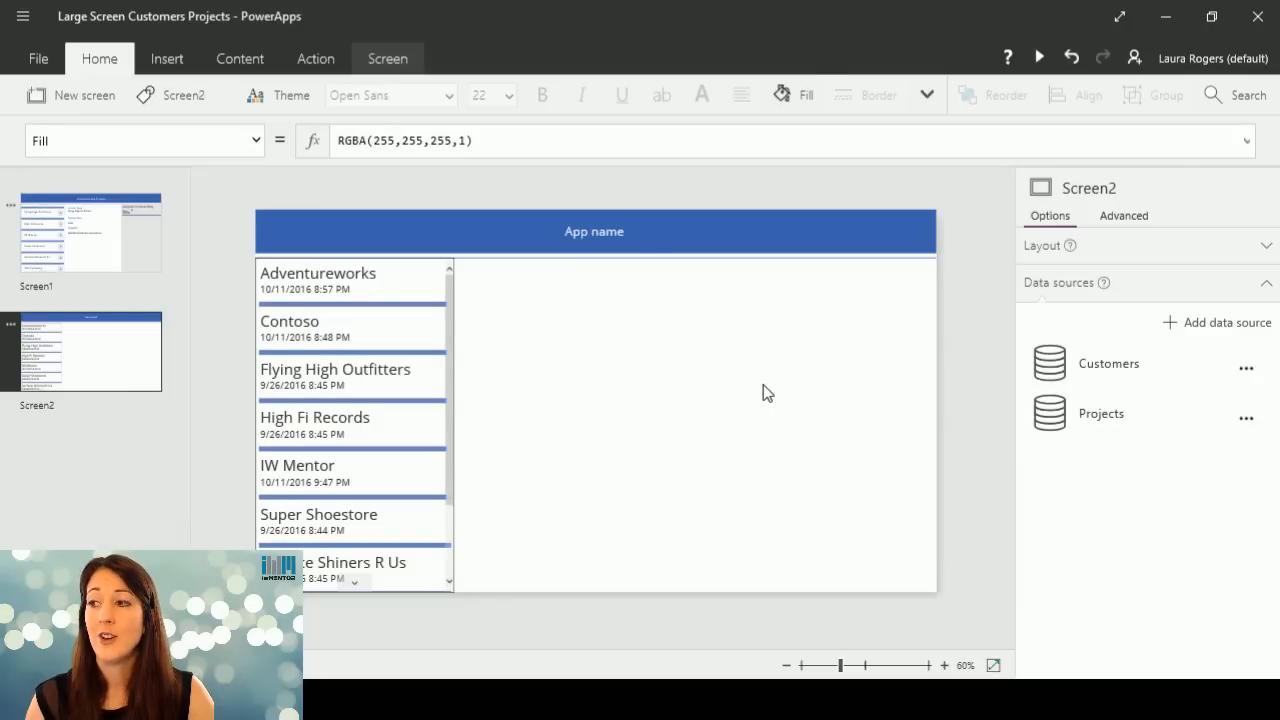
Insert a vertical text gallery on Screen2, place it along the canvas's right edge below the header, and stretch it to the bottom.
{"action": "left_click", "coordinate": [166, 58]}
{"action": "left_click", "coordinate": [525, 97]}
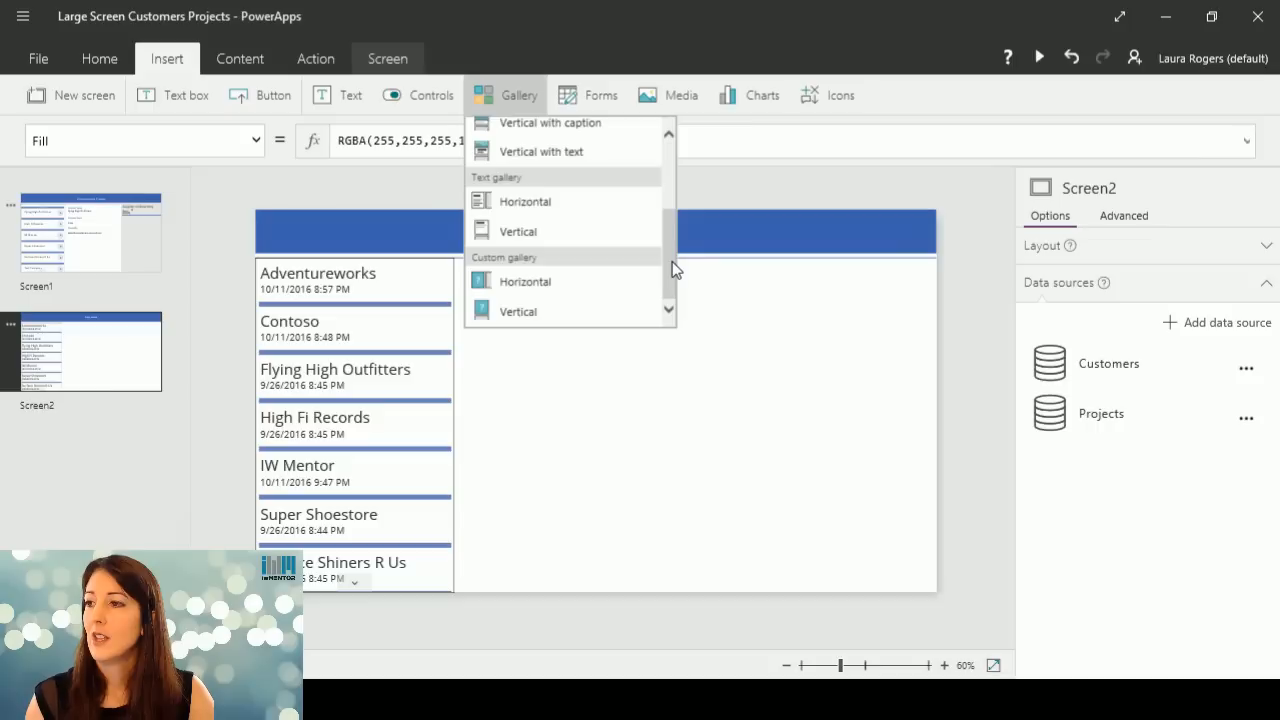
{"action": "left_click", "coordinate": [560, 229]}
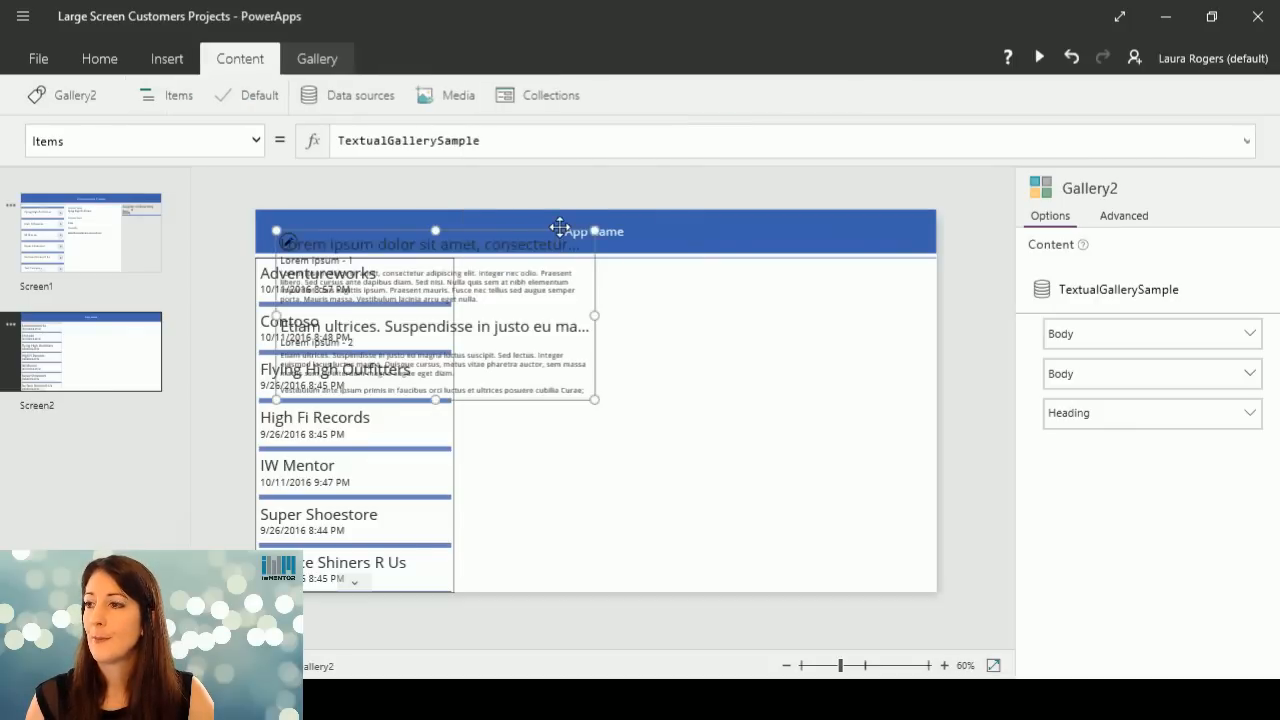
{"action": "left_click_drag", "start_coordinate": [497, 234], "coordinate": [693, 276]}
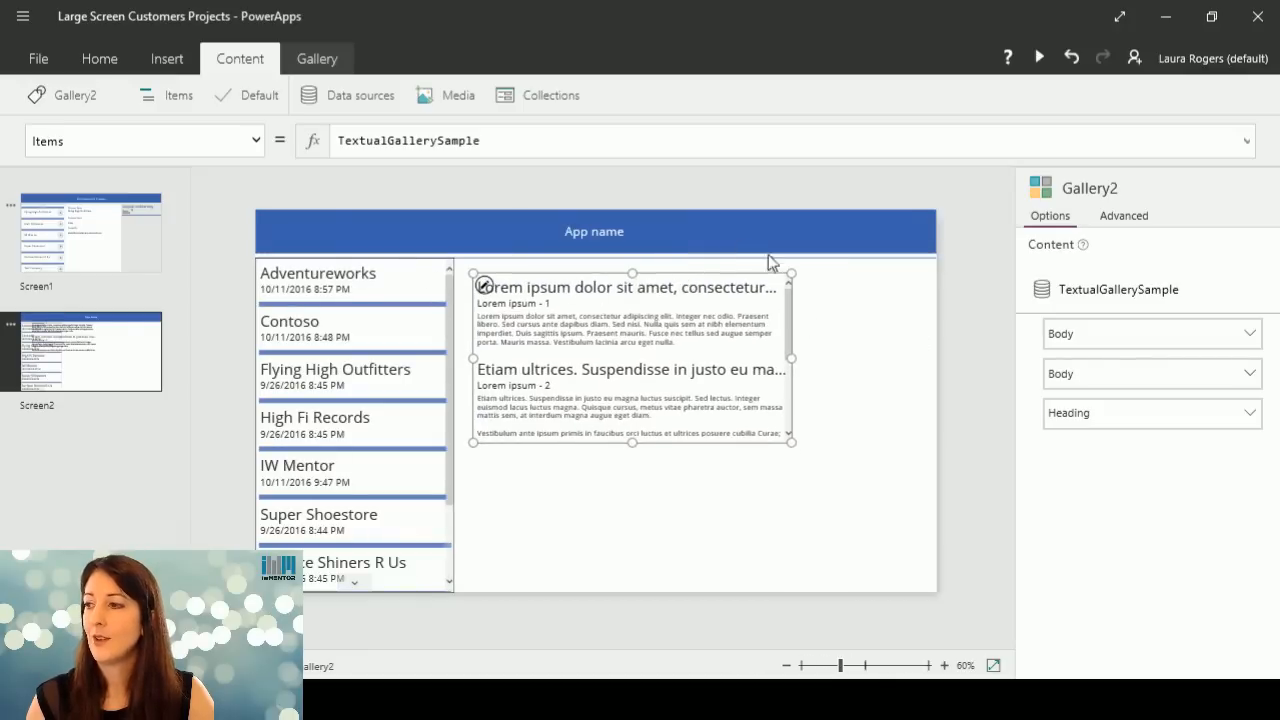
{"action": "left_click_drag", "start_coordinate": [669, 277], "coordinate": [811, 267]}
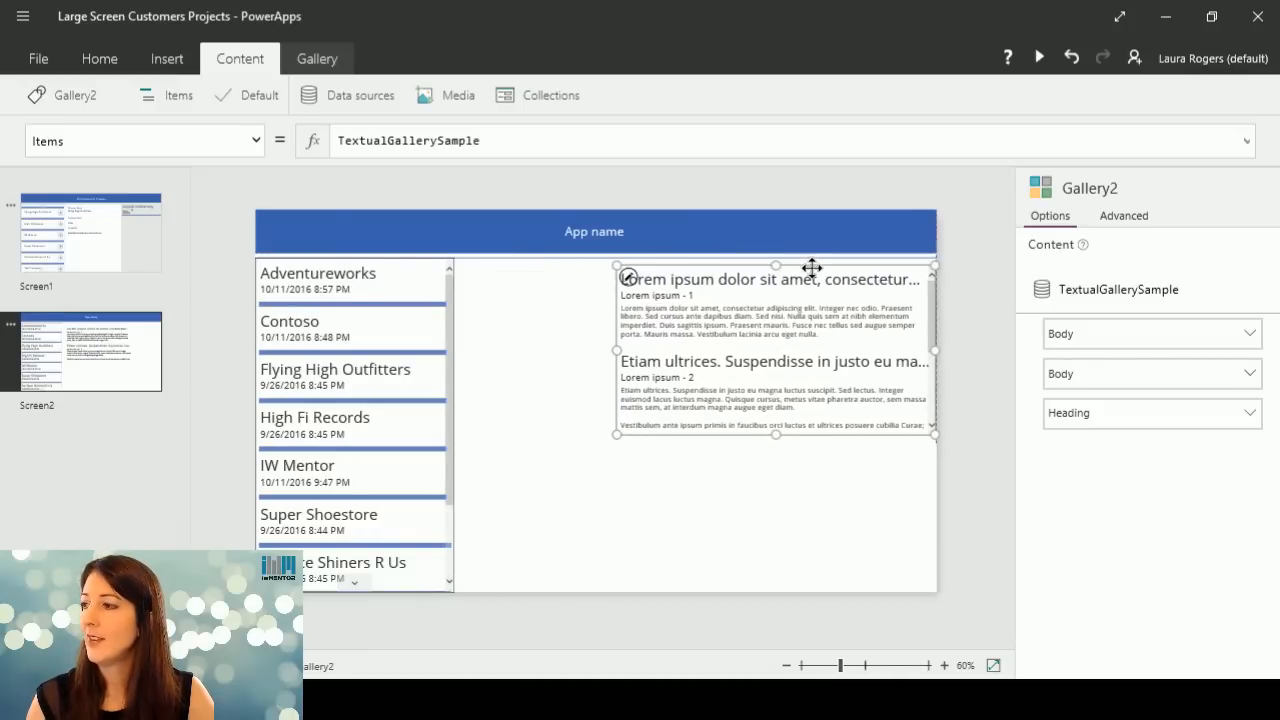
{"action": "left_click_drag", "start_coordinate": [776, 433], "coordinate": [797, 591]}
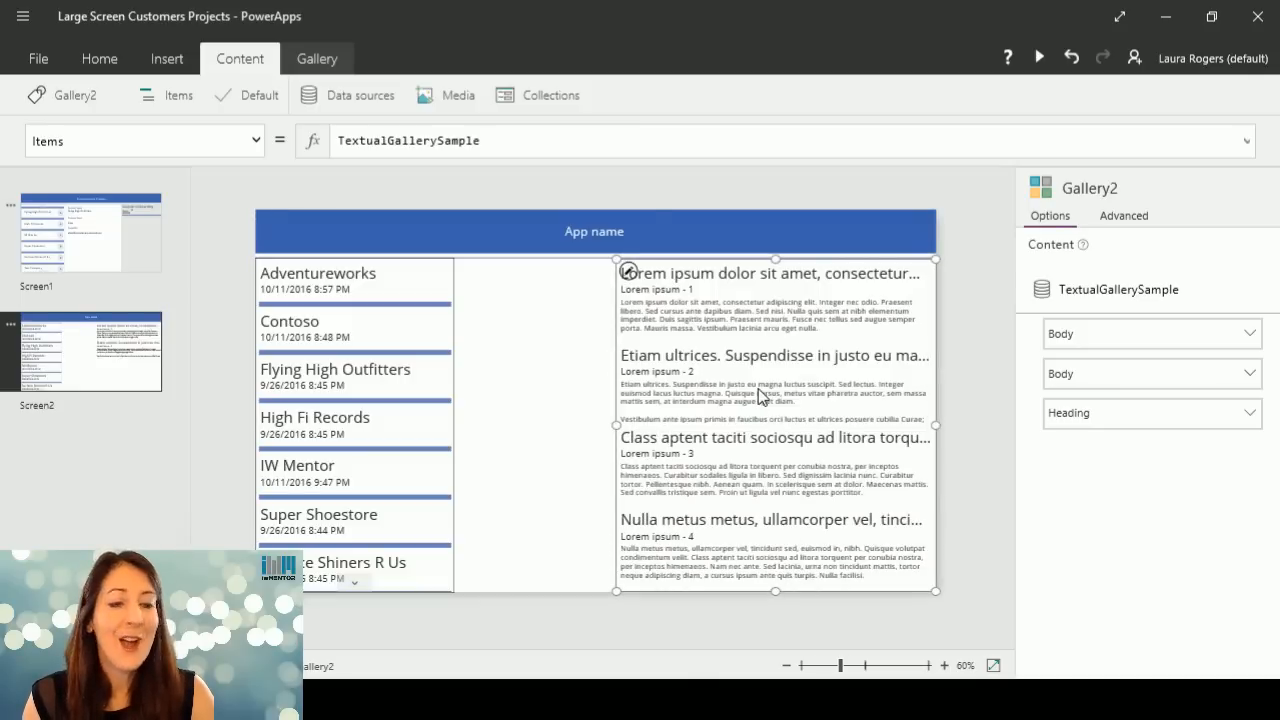
Replace the new gallery's Items formula with Projects.
{"action": "left_click", "coordinate": [494, 138]}
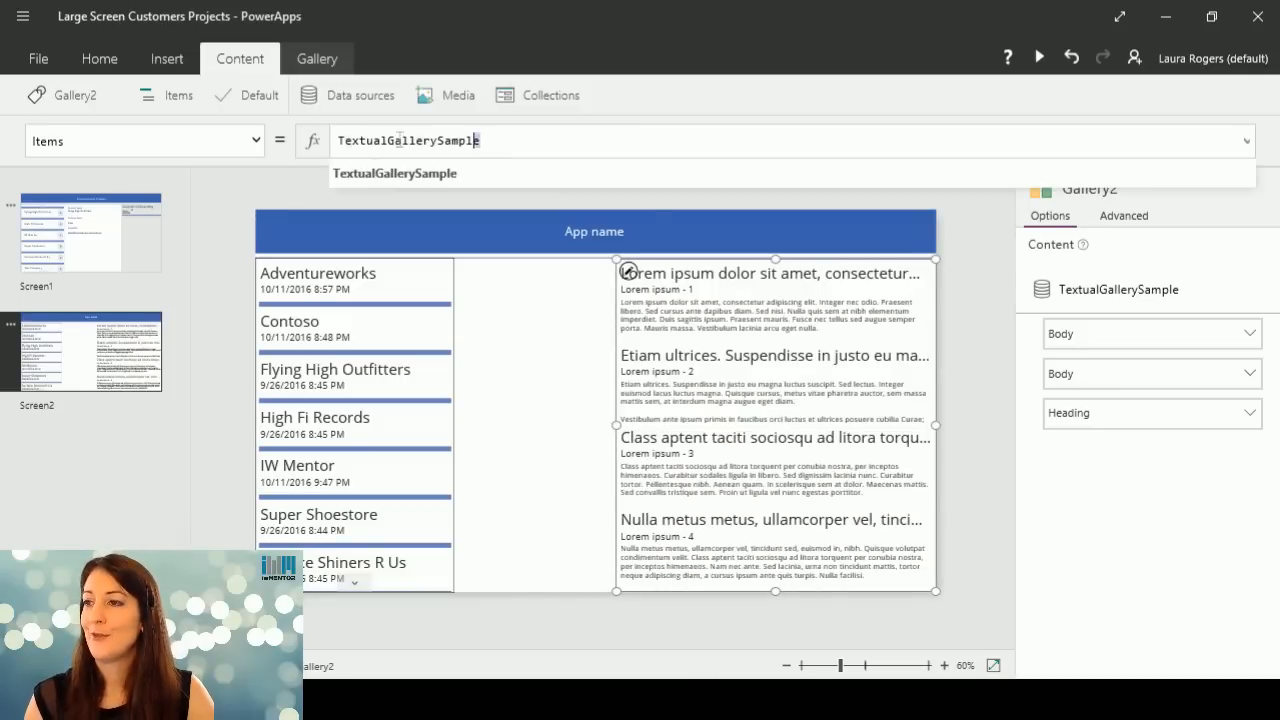
{"action": "double_click", "coordinate": [400, 140]}
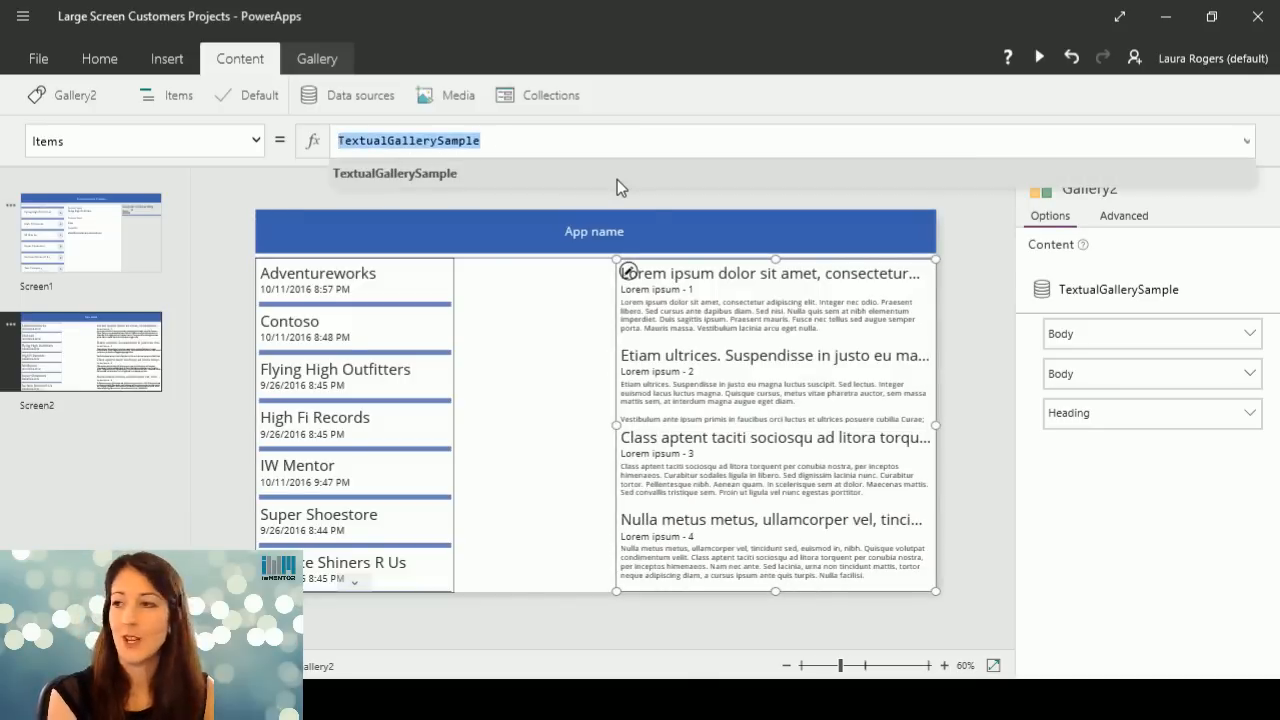
{"action": "type", "text": "Proj"}
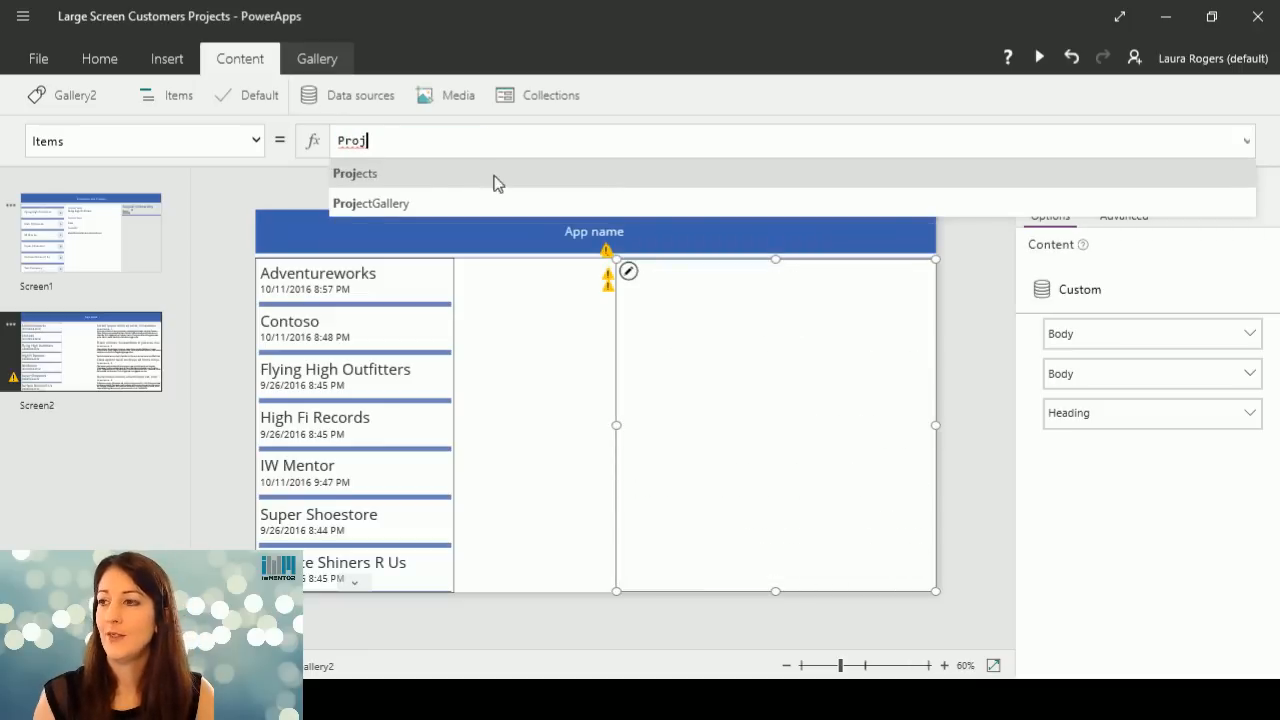
{"action": "left_click", "coordinate": [377, 175]}
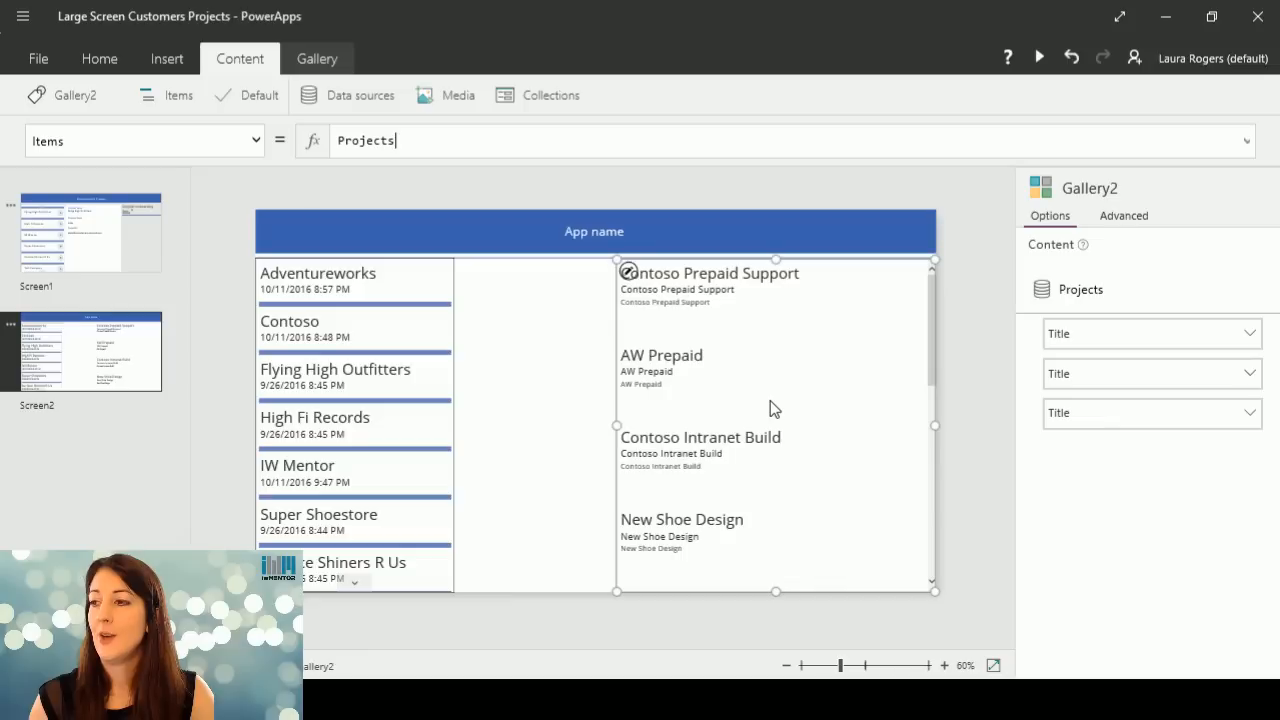
Rename the projects gallery as ProjectGallery2 and narrow it by moving its left edge inward.
{"action": "left_click", "coordinate": [88, 104]}
{"action": "left_click_drag", "start_coordinate": [92, 163], "coordinate": [28, 162]}
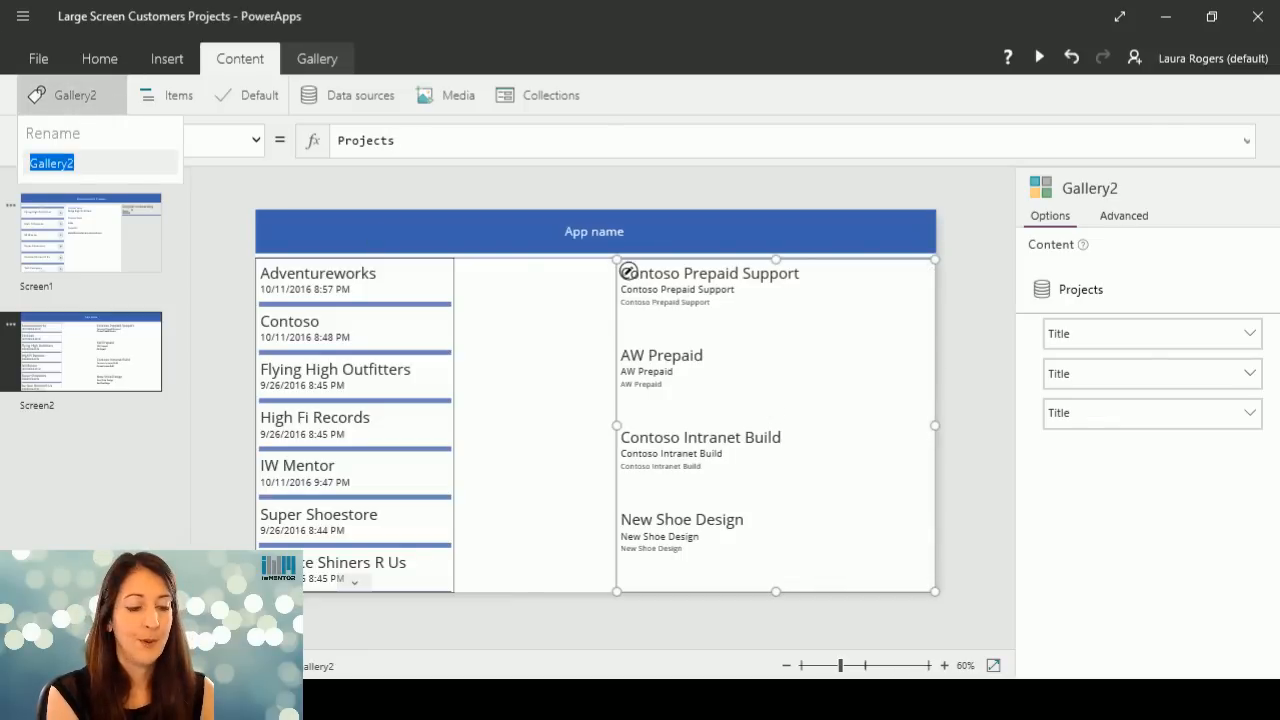
{"action": "type", "text": "Project"}
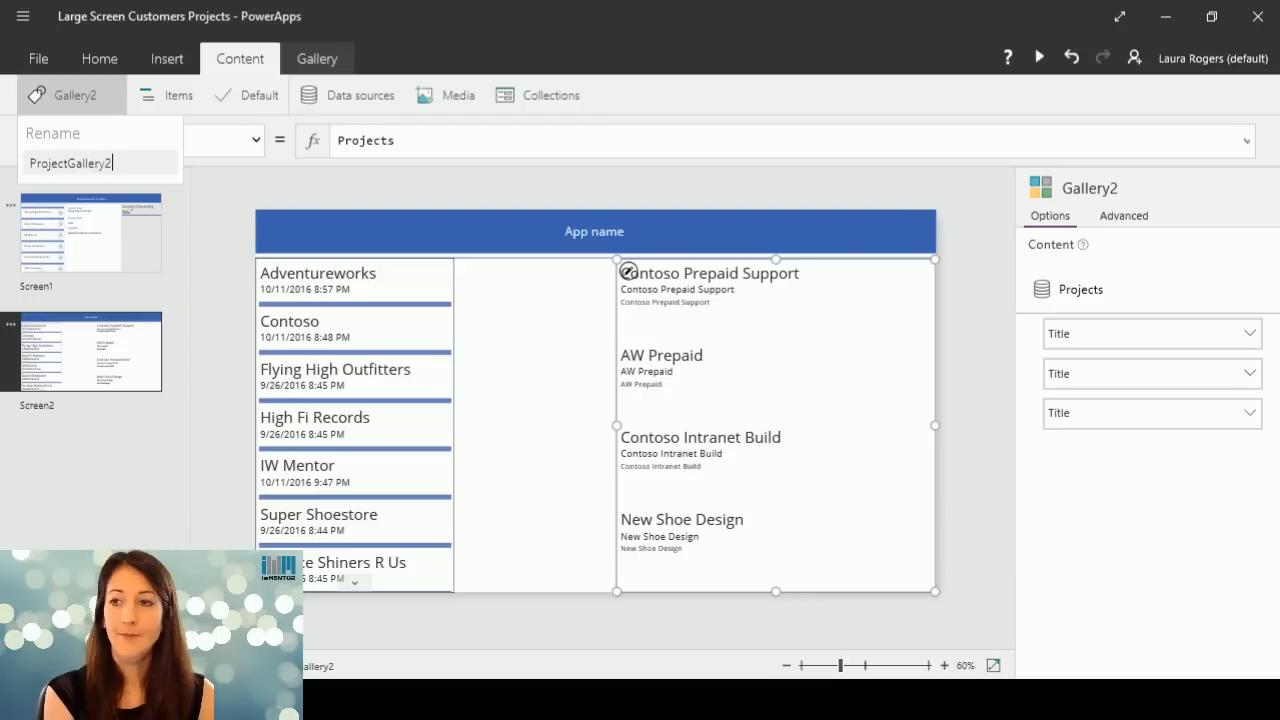
{"action": "key", "text": "Return"}
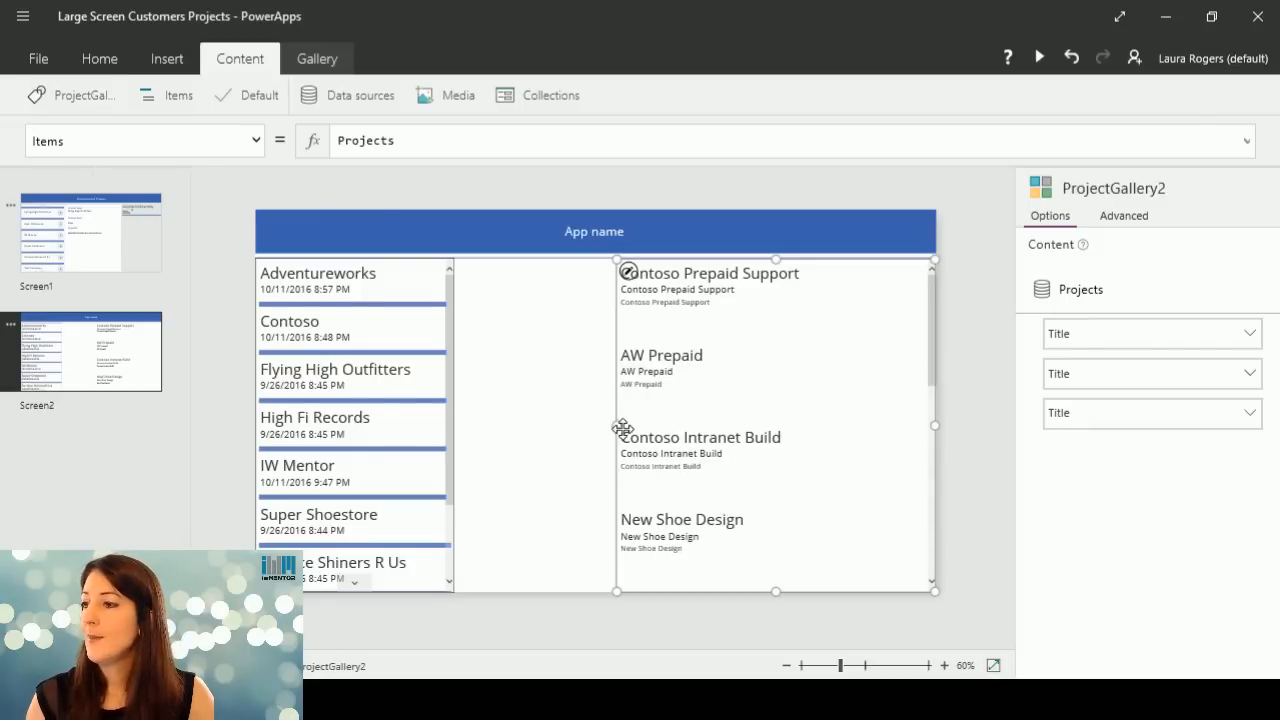
{"action": "left_click_drag", "start_coordinate": [619, 426], "coordinate": [731, 425]}
Show Hours_x0020_Planned in the project gallery's subtitle and Project_x0020_Start in its body text.
{"action": "left_click", "coordinate": [844, 280]}
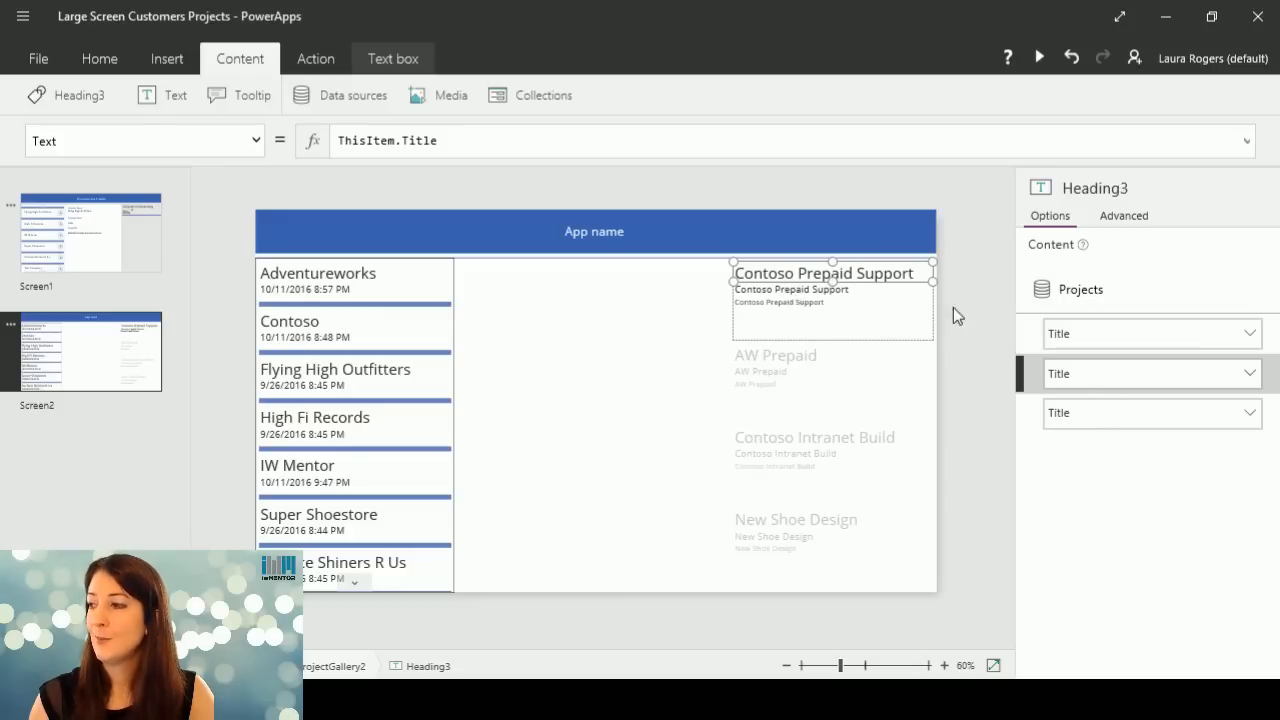
{"action": "left_click", "coordinate": [832, 289]}
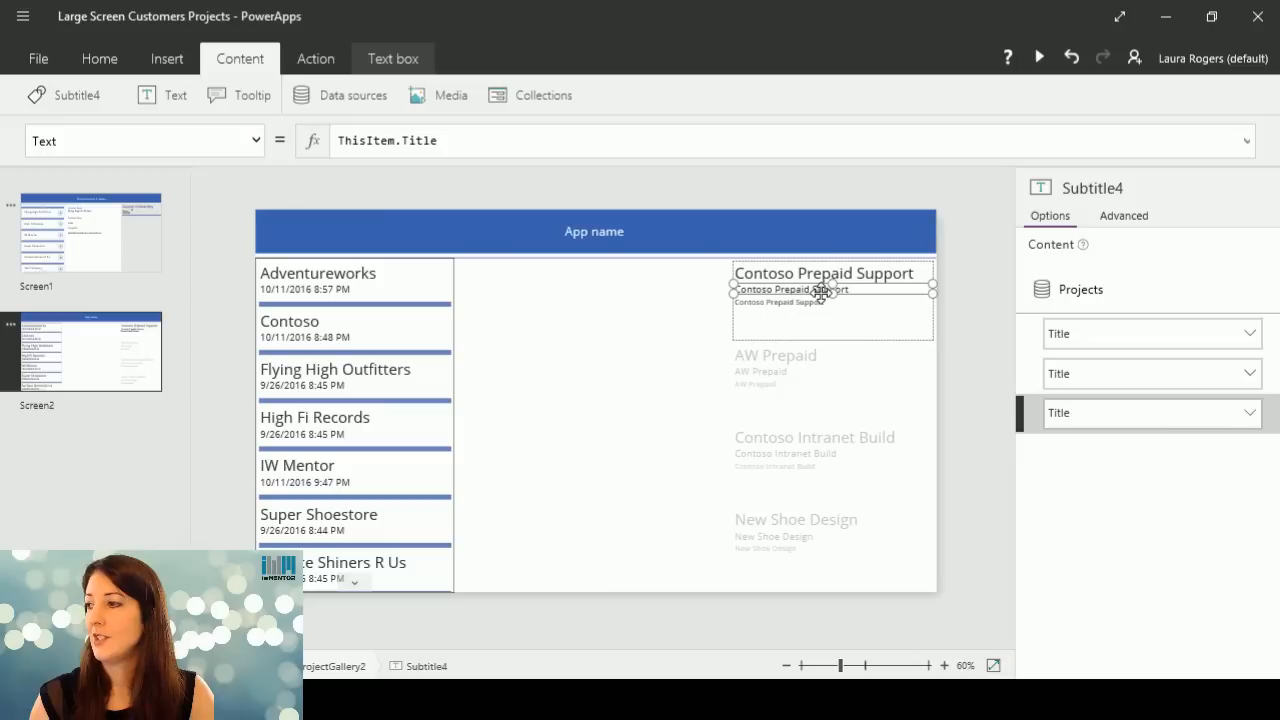
{"action": "left_click", "coordinate": [1255, 416]}
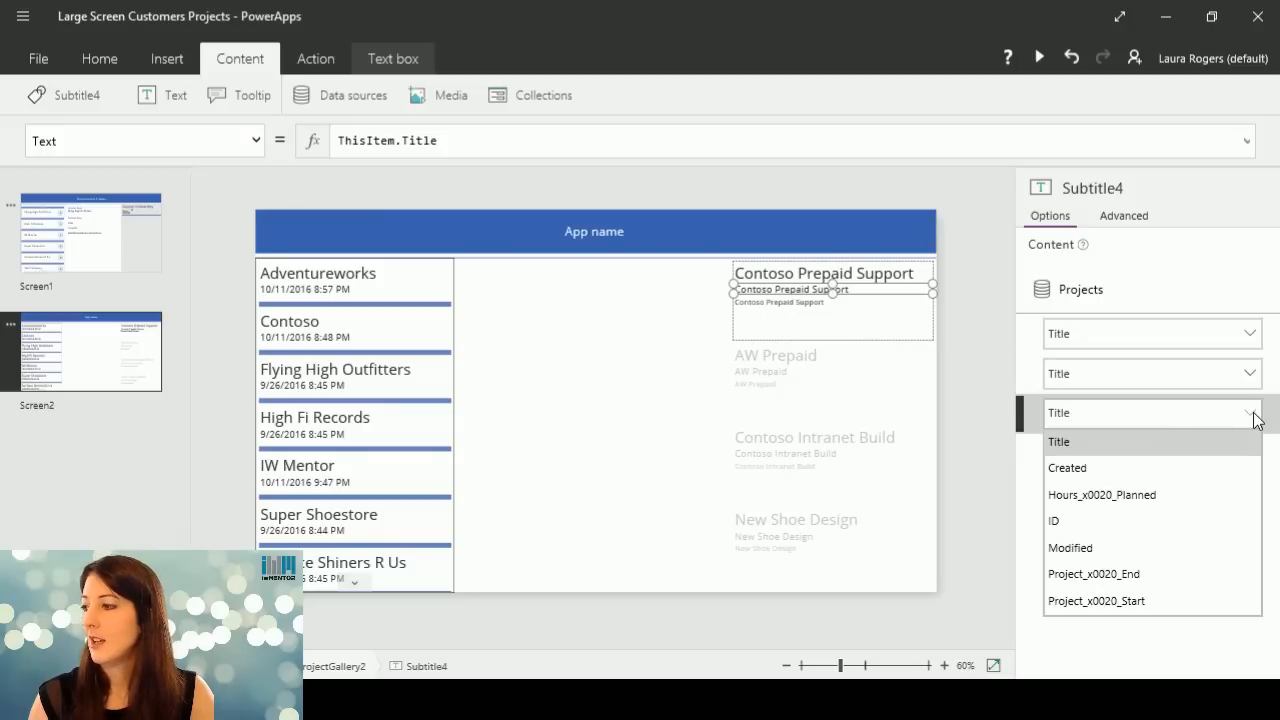
{"action": "left_click", "coordinate": [1156, 494]}
{"action": "left_click", "coordinate": [790, 312]}
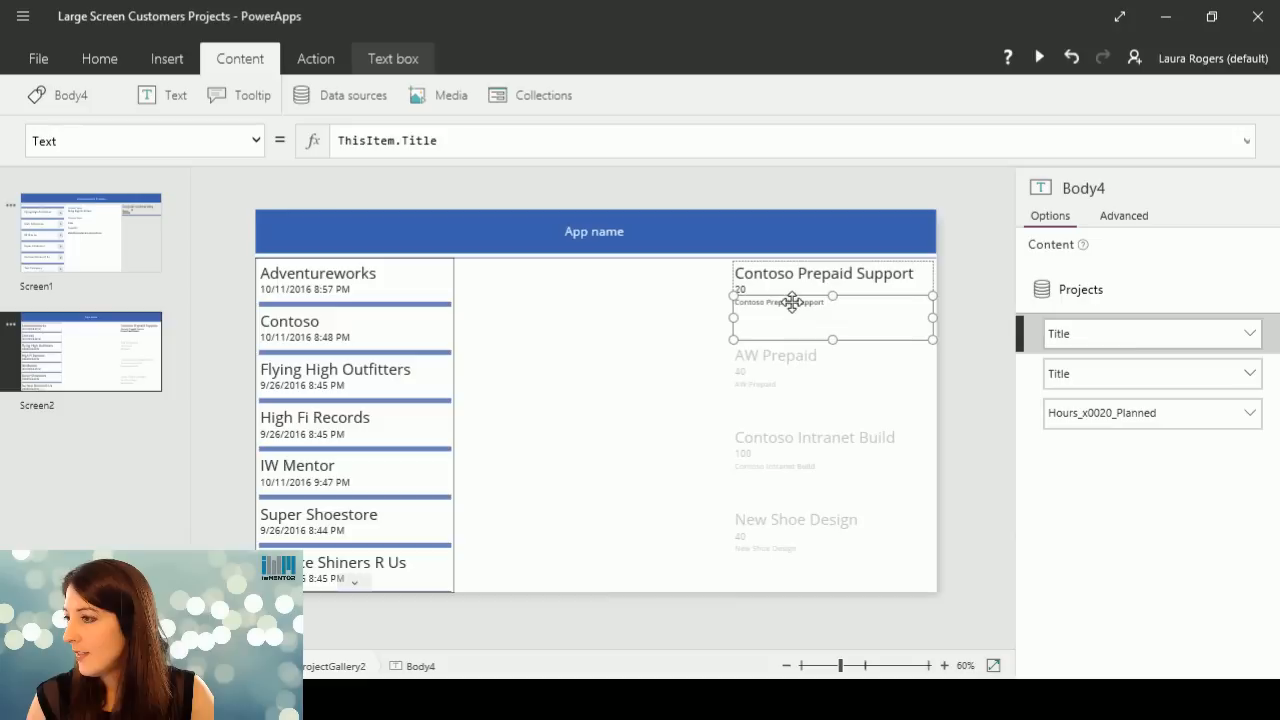
{"action": "left_click", "coordinate": [1252, 333]}
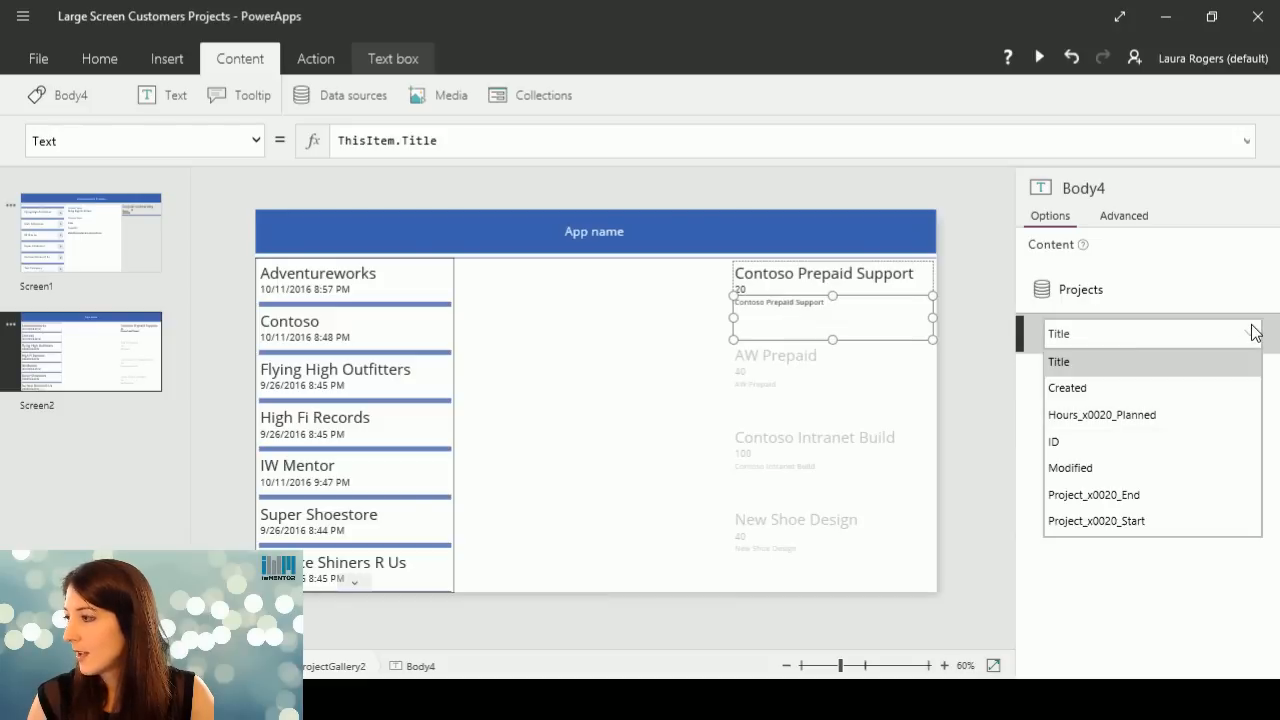
{"action": "left_click", "coordinate": [1121, 521]}
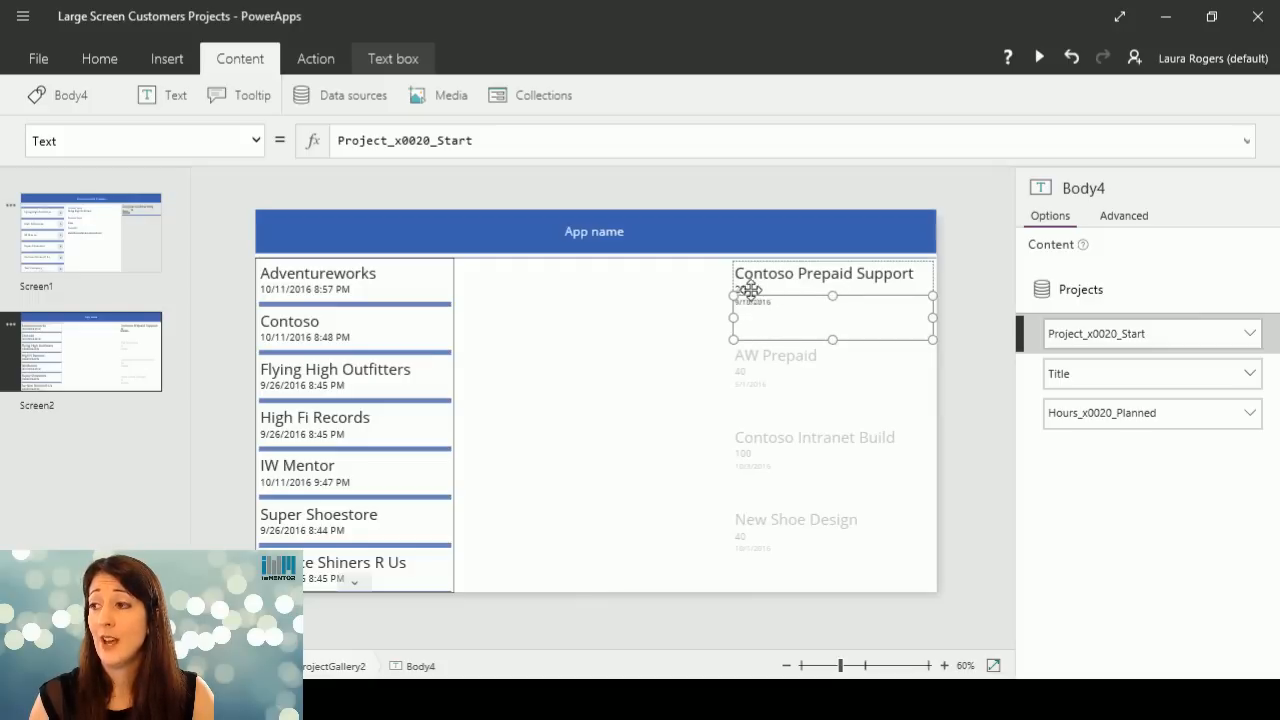
Lower the project gallery's top edge to leave a gap beneath the header.
{"action": "left_click", "coordinate": [795, 276]}
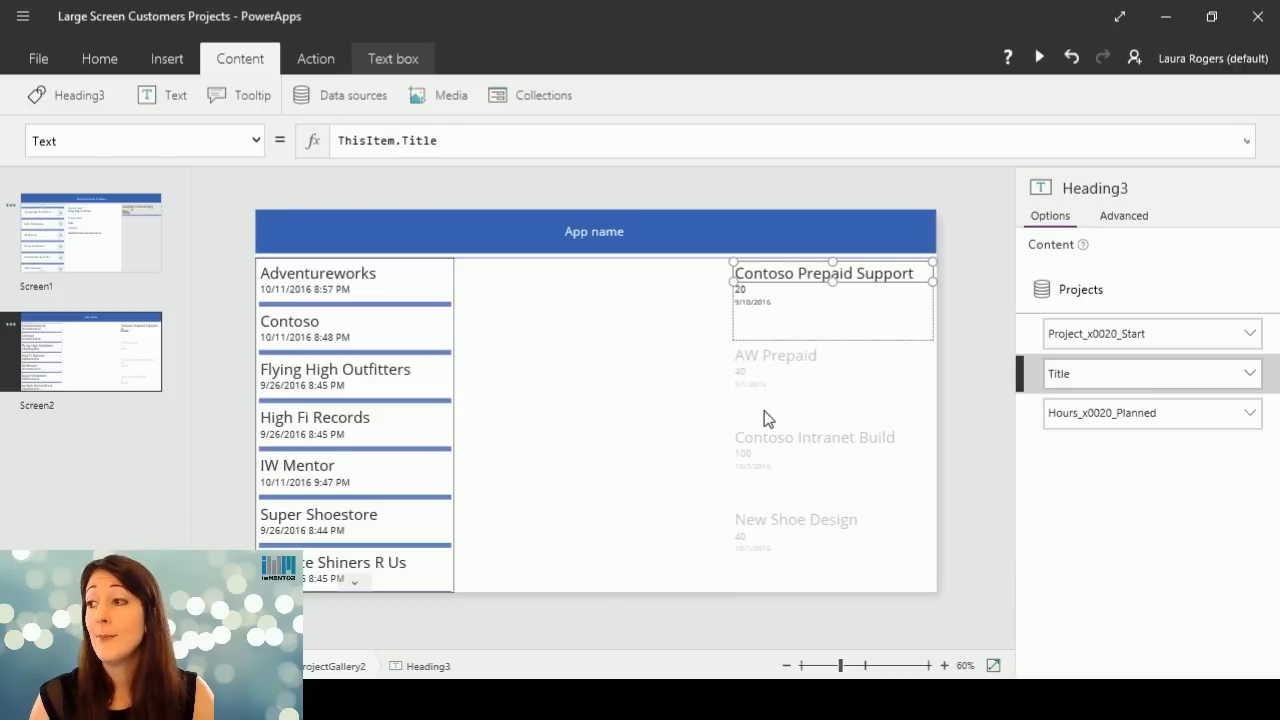
{"action": "left_click", "coordinate": [797, 382]}
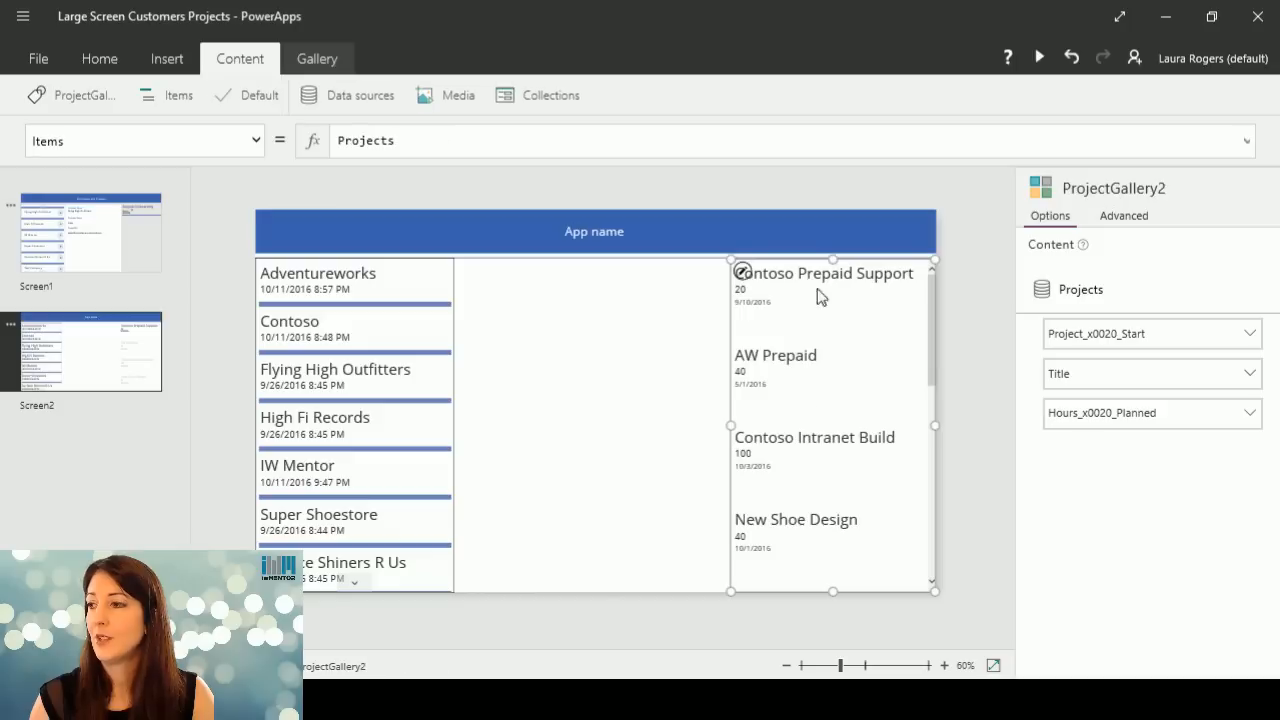
{"action": "left_click_drag", "start_coordinate": [832, 258], "coordinate": [835, 282]}
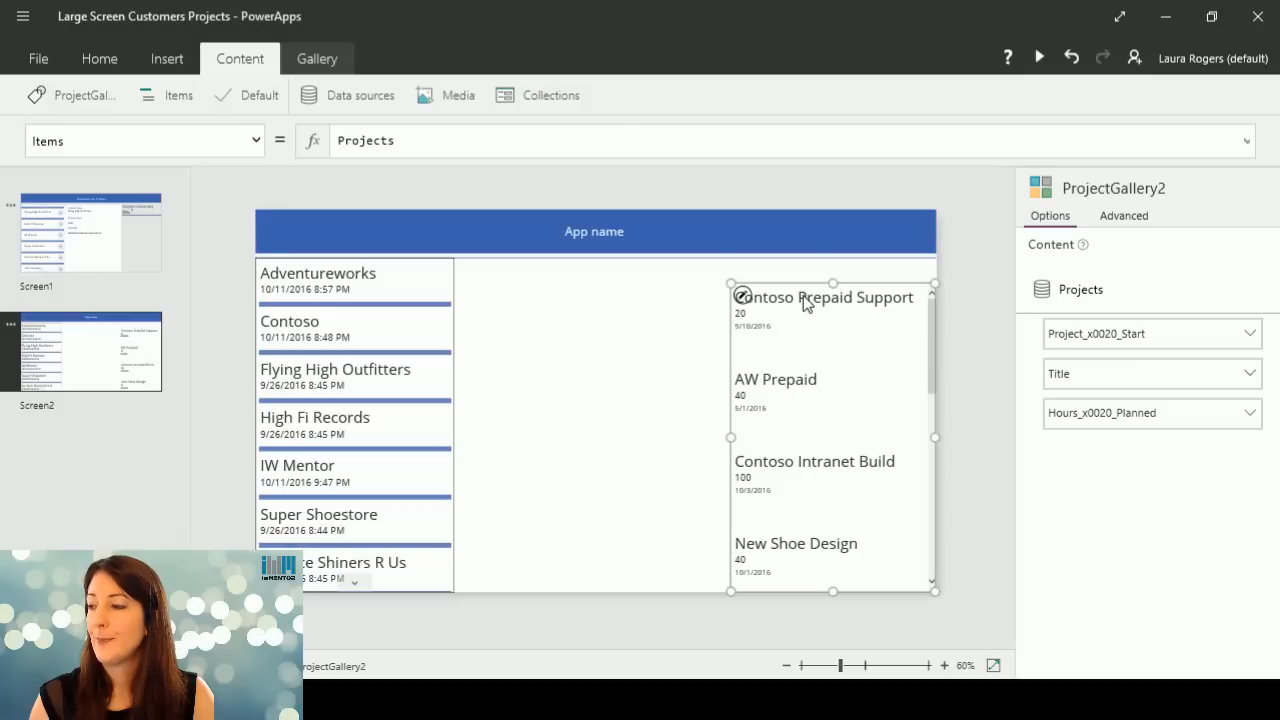
Set the project title's font size to 16 and widen the project gallery toward the customer gallery.
{"action": "left_click", "coordinate": [806, 302]}
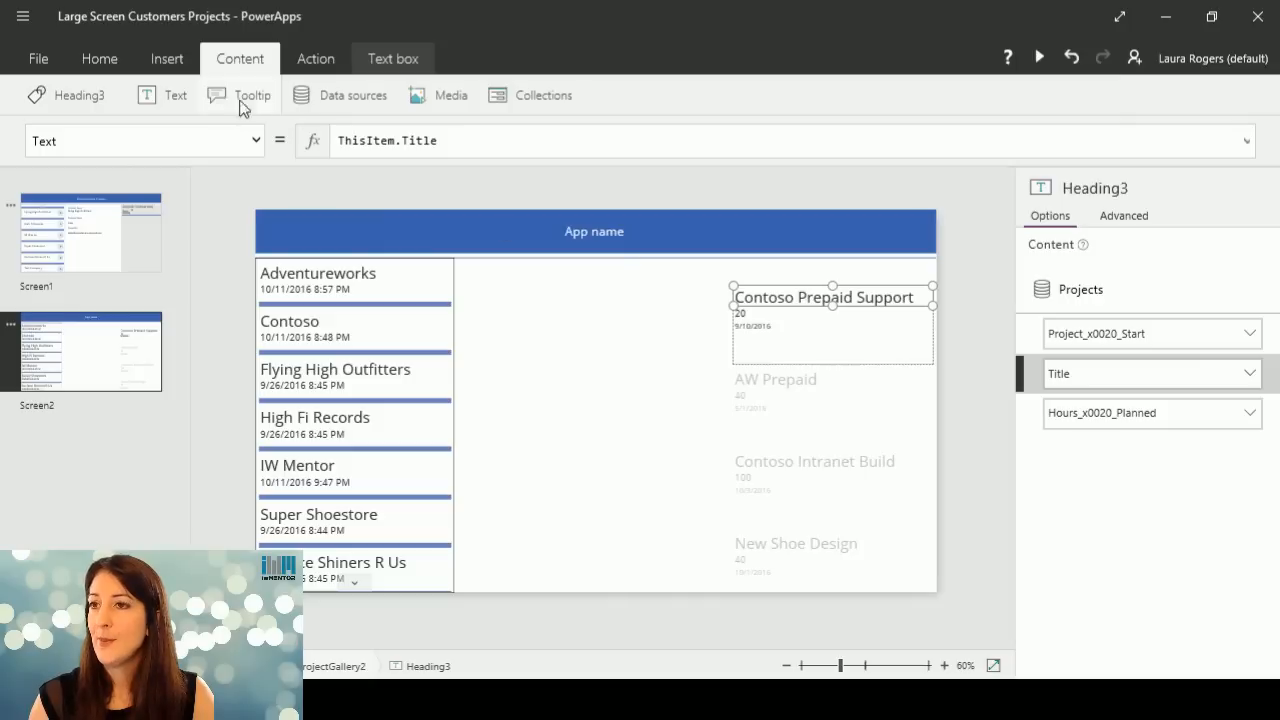
{"action": "left_click", "coordinate": [102, 60]}
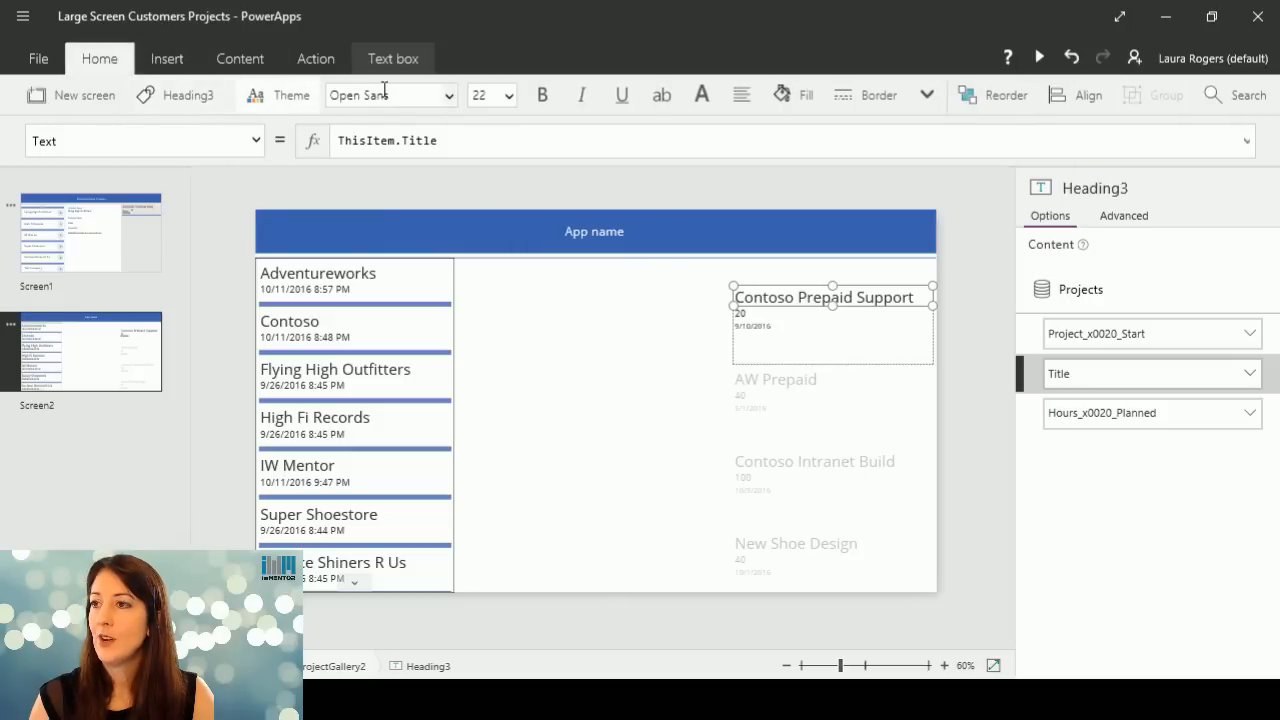
{"action": "left_click", "coordinate": [509, 95]}
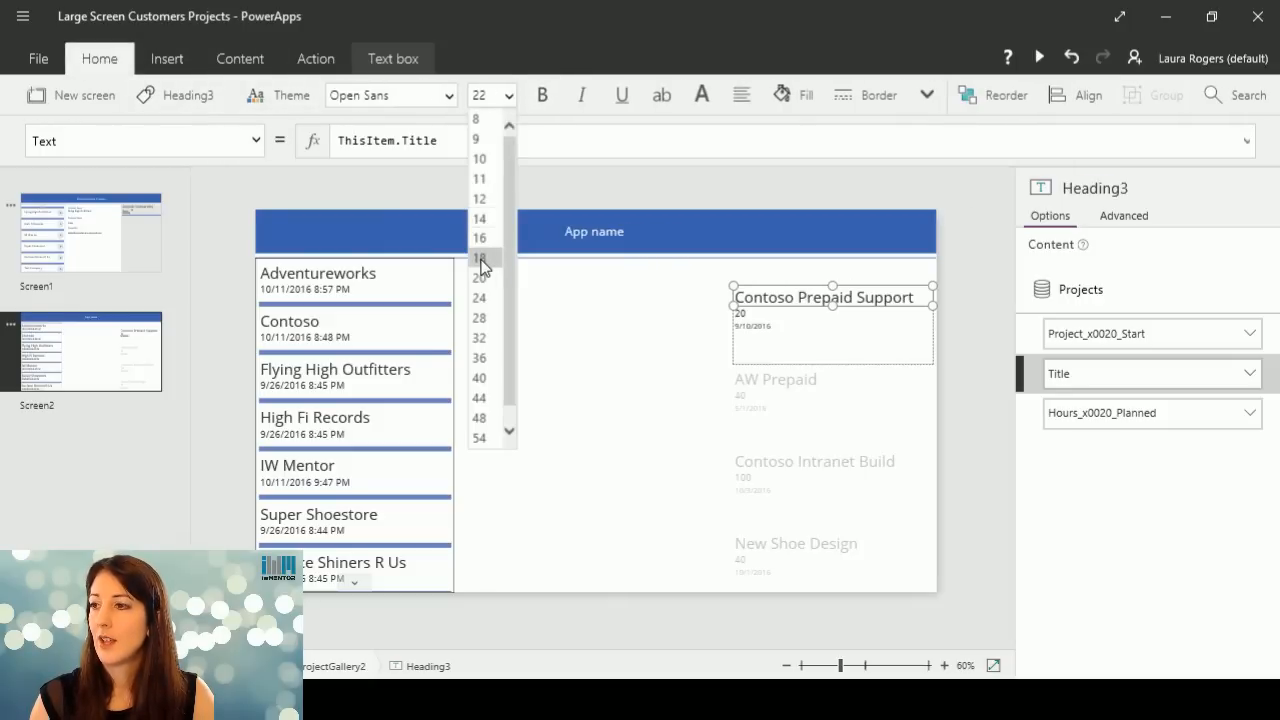
{"action": "left_click", "coordinate": [481, 238]}
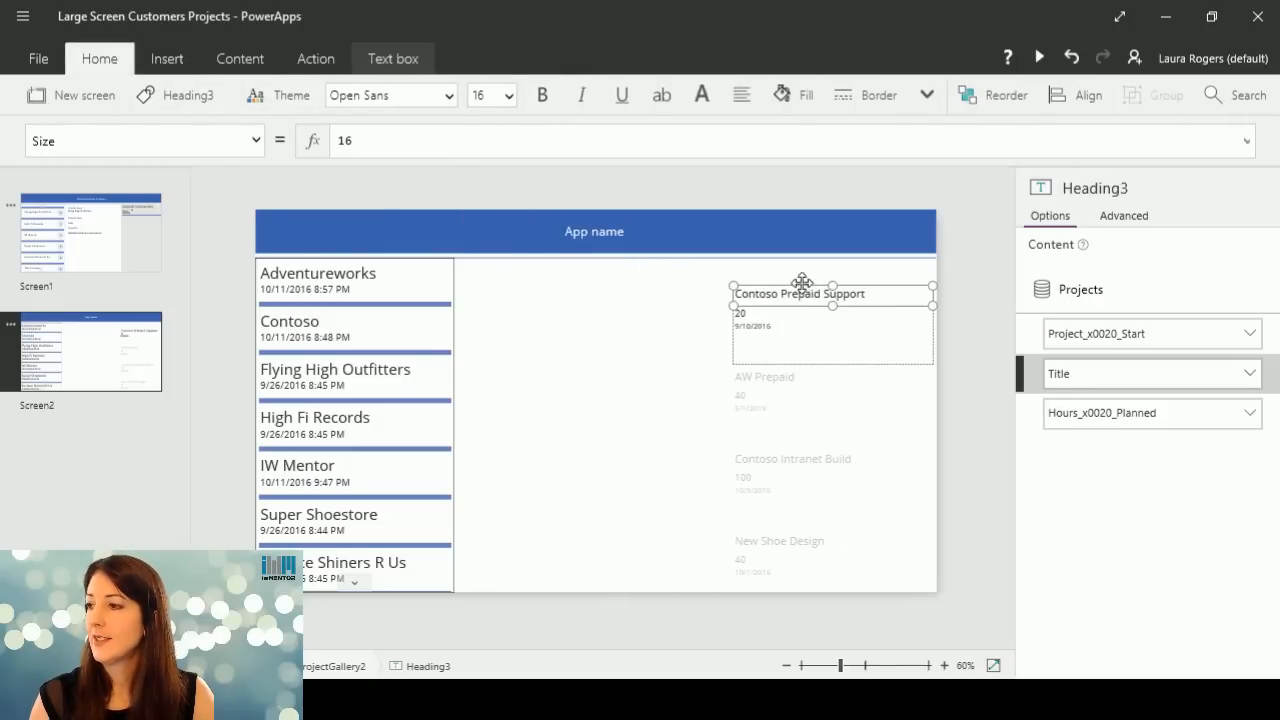
{"action": "left_click", "coordinate": [735, 404]}
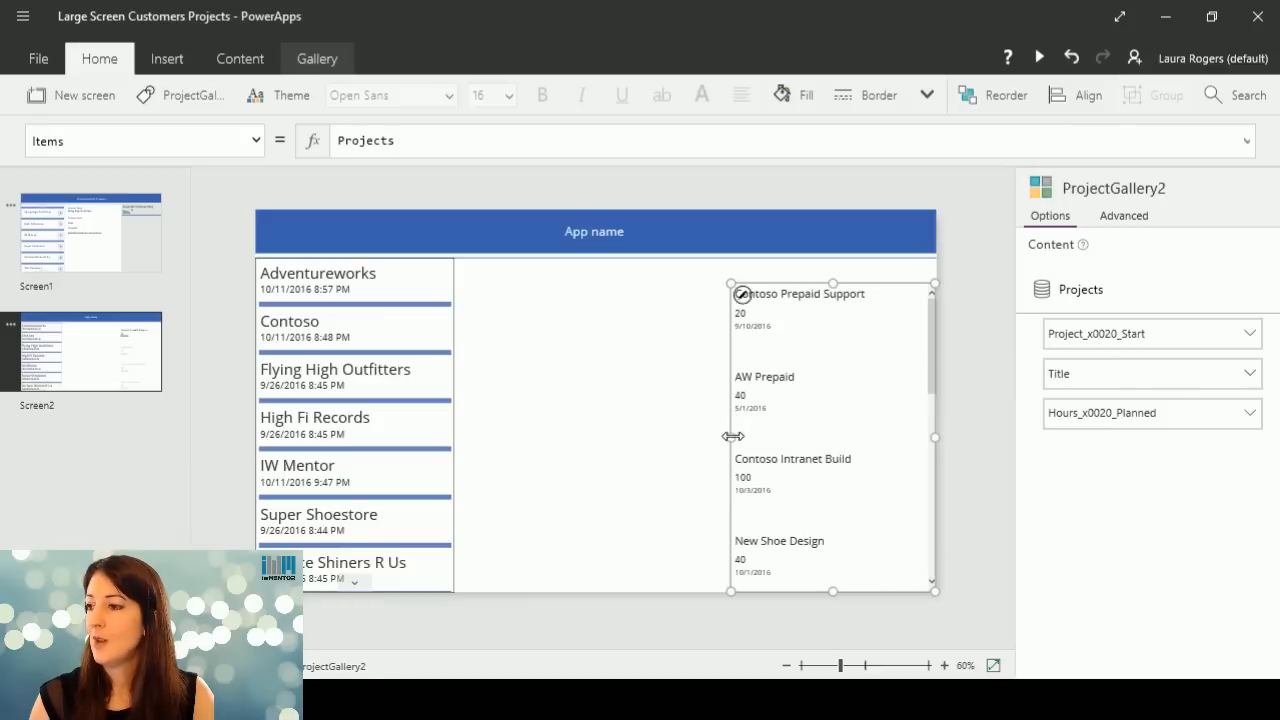
{"action": "left_click_drag", "start_coordinate": [731, 437], "coordinate": [664, 437]}
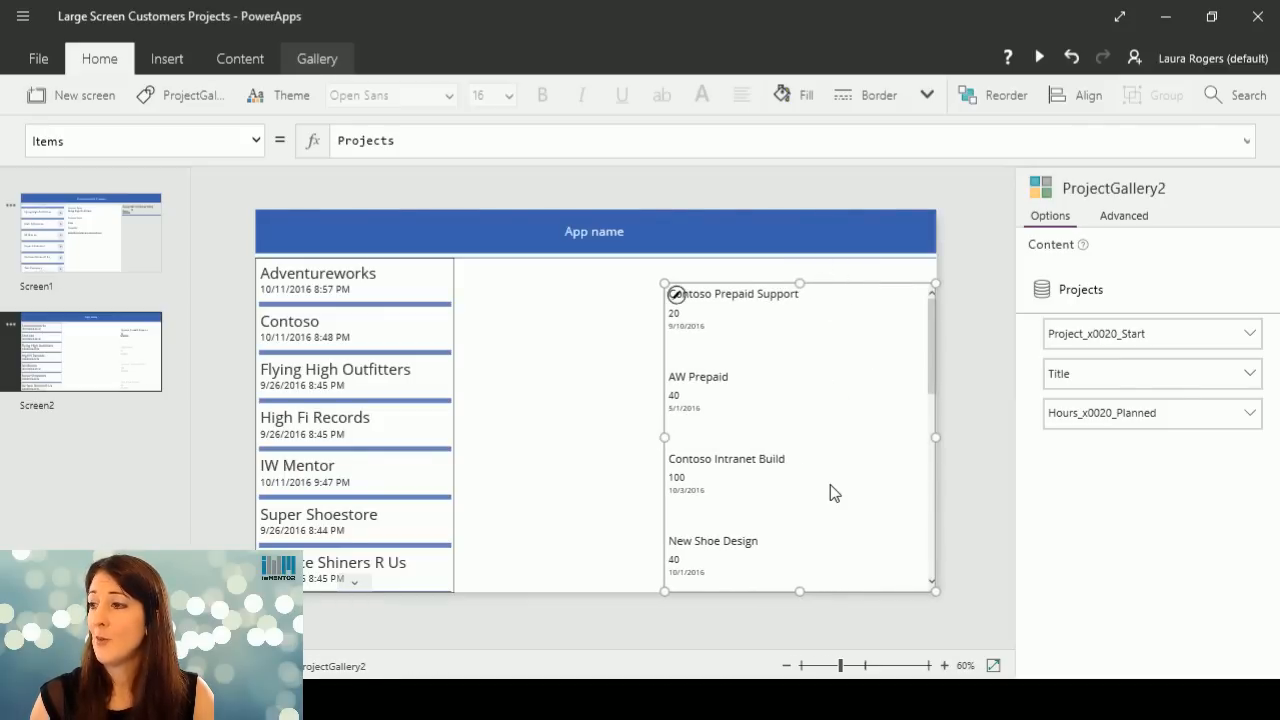
Shrink the planned hours and start date fields and place them on the project title's row as separate columns.
{"action": "left_click", "coordinate": [675, 313]}
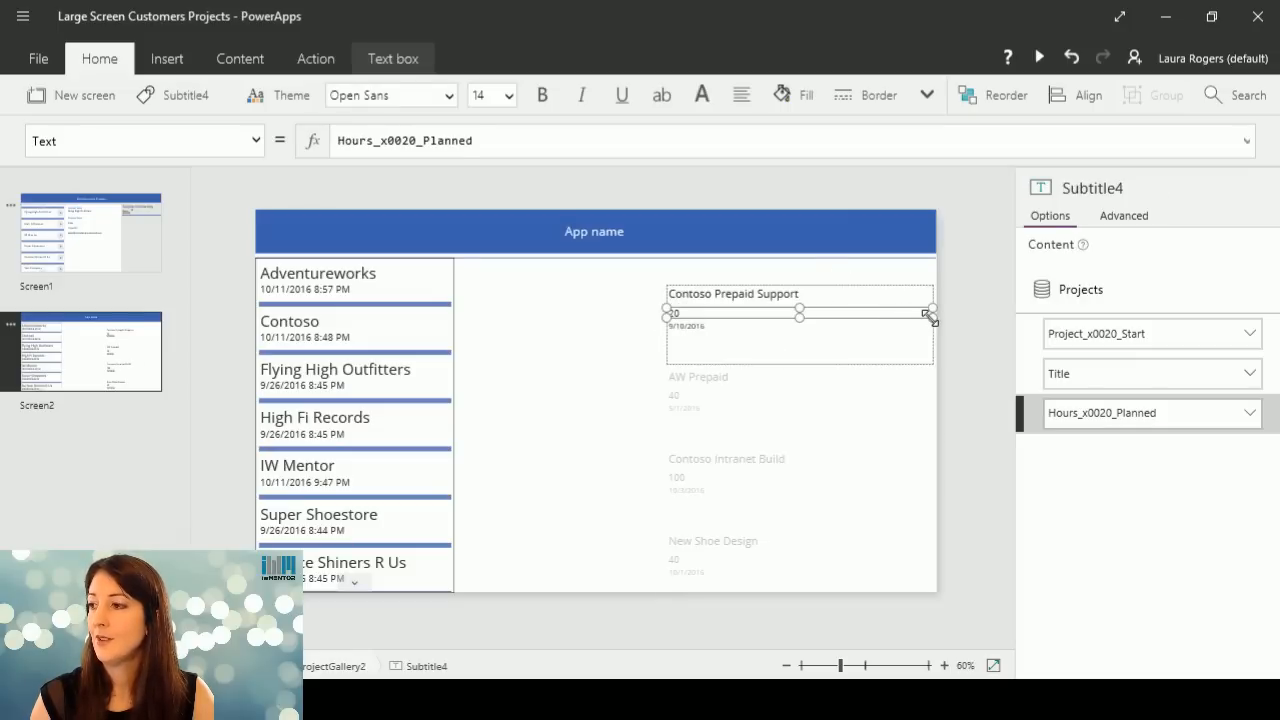
{"action": "left_click_drag", "start_coordinate": [928, 316], "coordinate": [845, 287]}
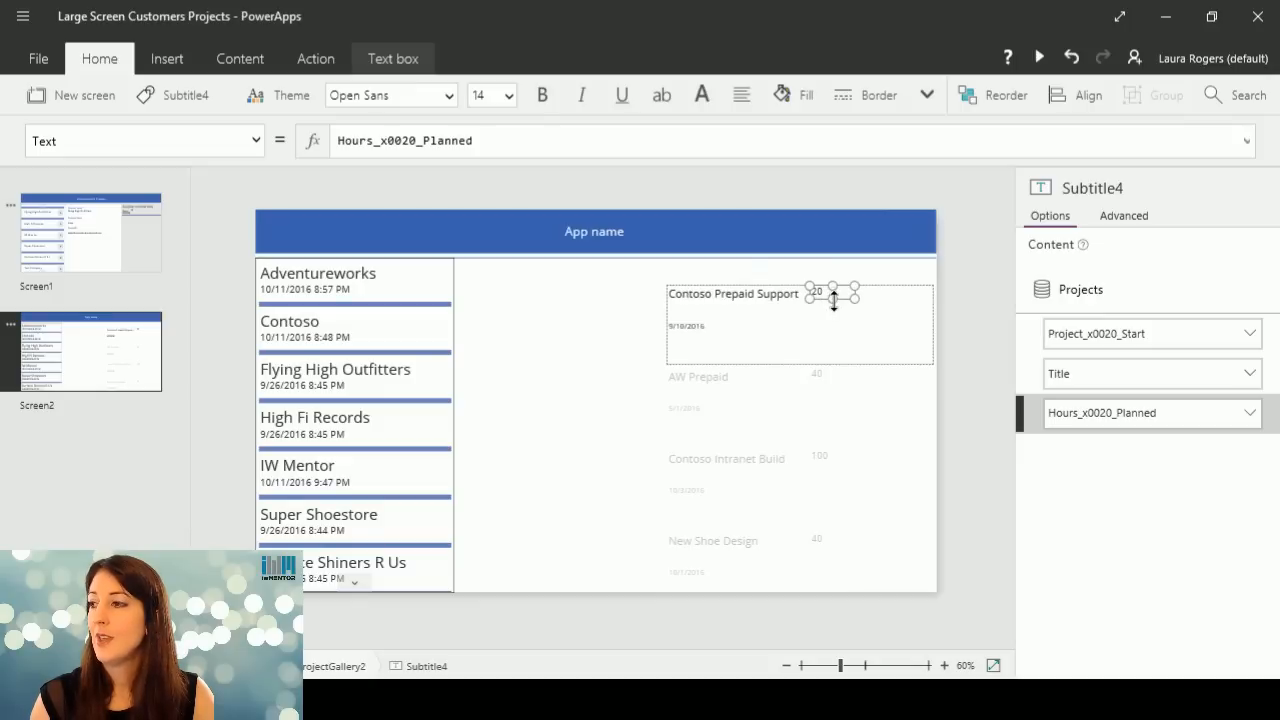
{"action": "left_click", "coordinate": [679, 328]}
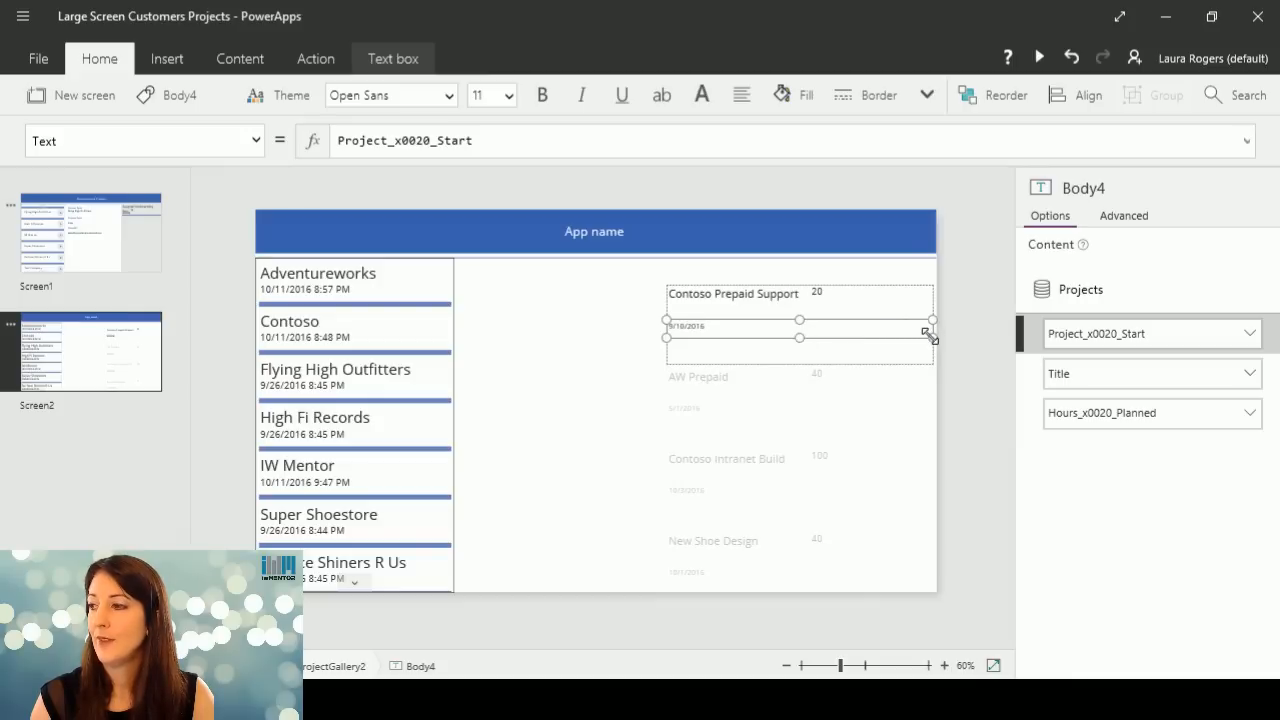
{"action": "left_click_drag", "start_coordinate": [932, 338], "coordinate": [927, 289]}
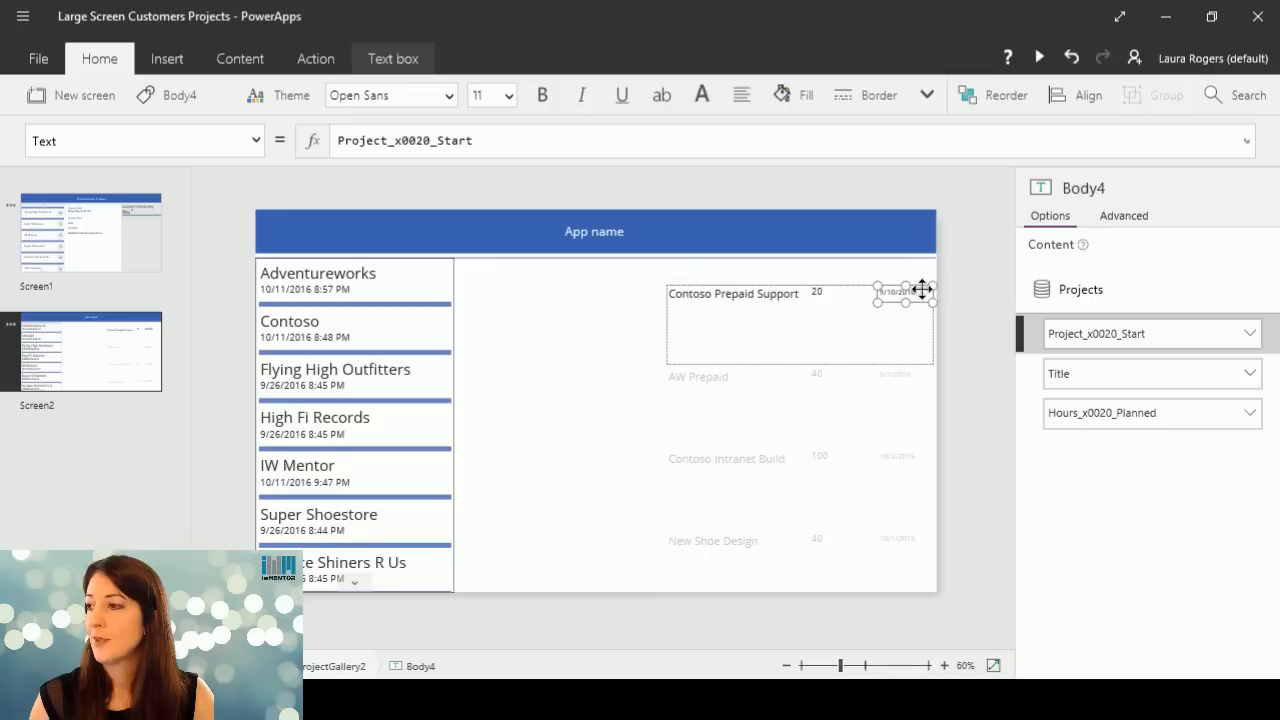
{"action": "left_click", "coordinate": [815, 291]}
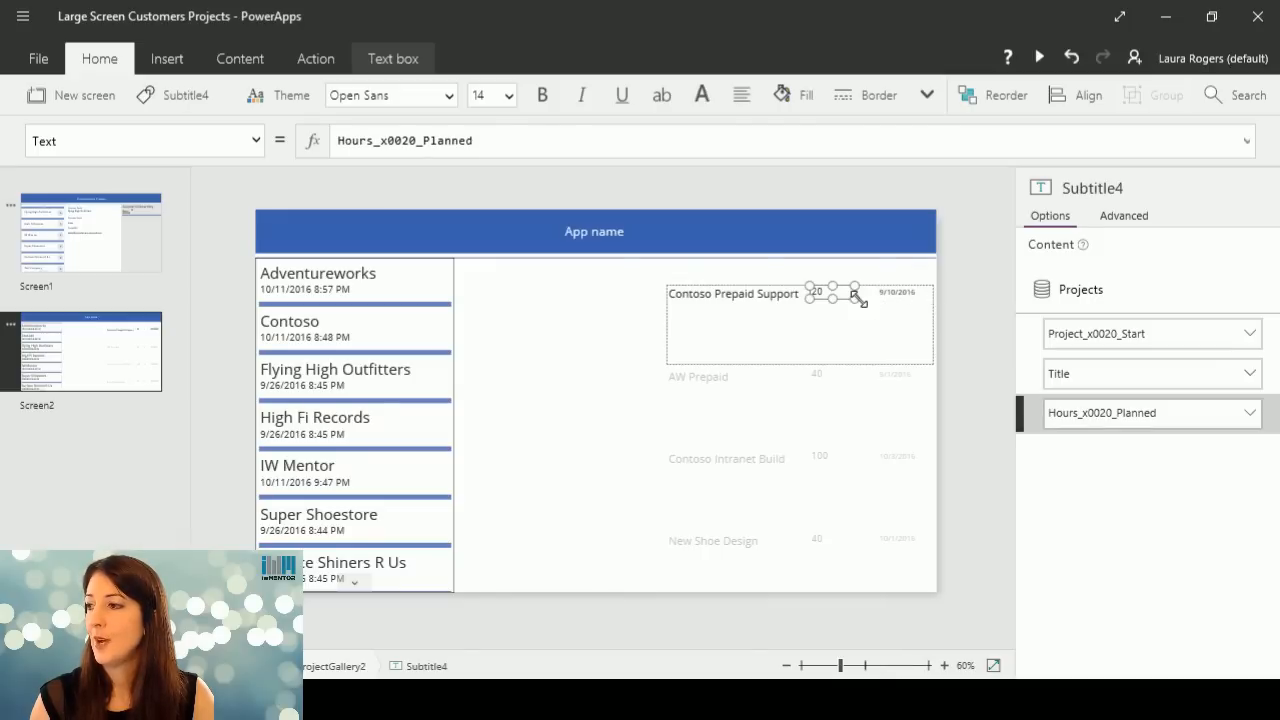
{"action": "left_click_drag", "start_coordinate": [855, 298], "coordinate": [827, 307]}
Turn on Auto Height for the project title and reduce the project gallery's row height to a single line.
{"action": "left_click", "coordinate": [778, 300]}
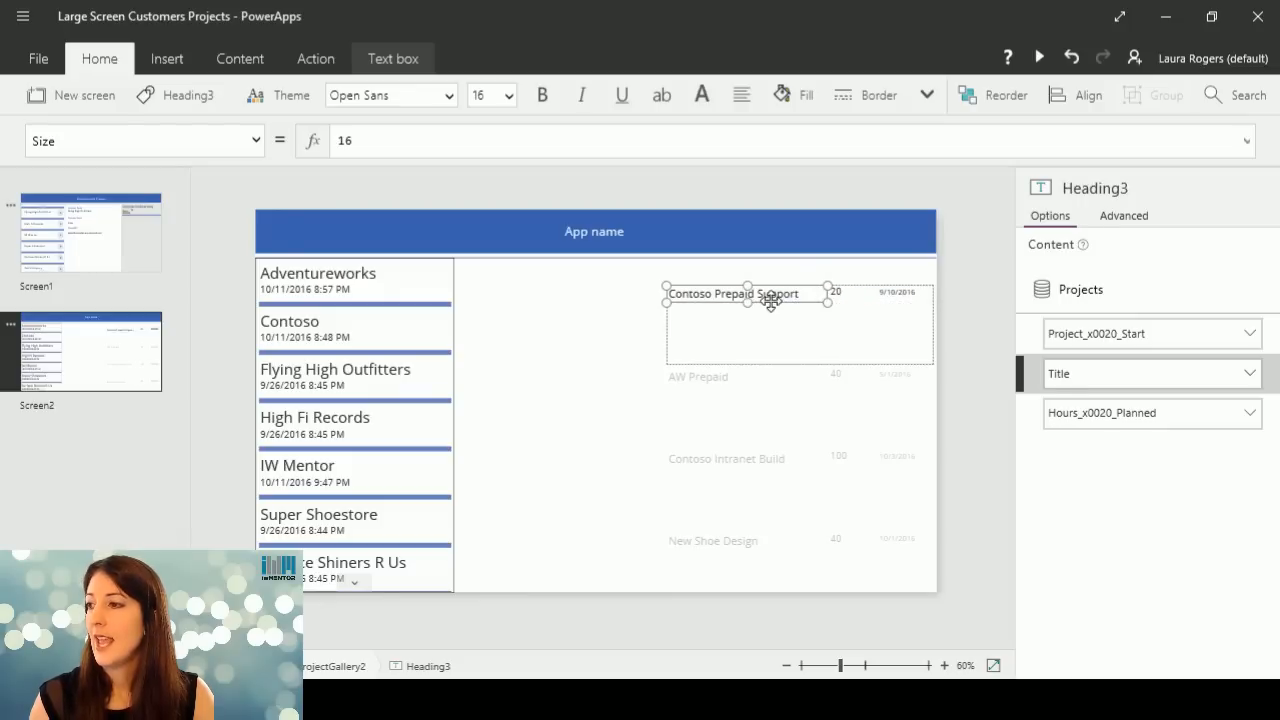
{"action": "left_click", "coordinate": [410, 62]}
{"action": "left_click", "coordinate": [185, 96]}
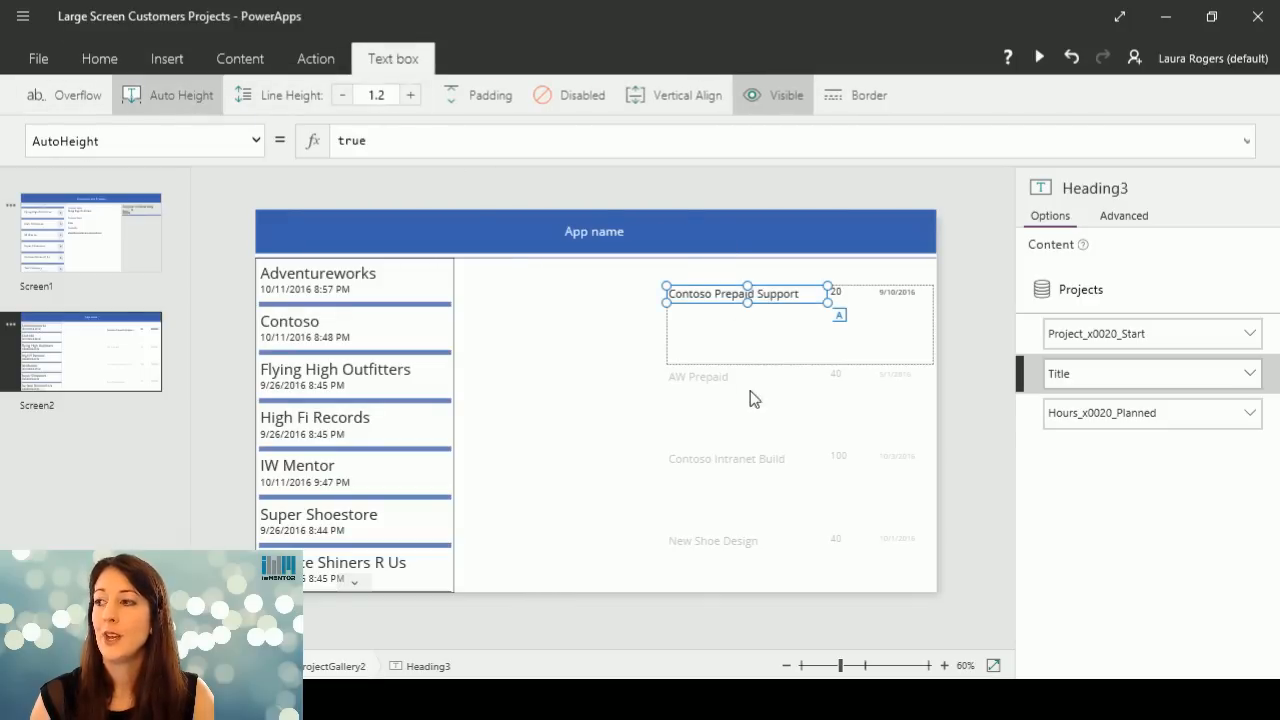
{"action": "left_click", "coordinate": [760, 352]}
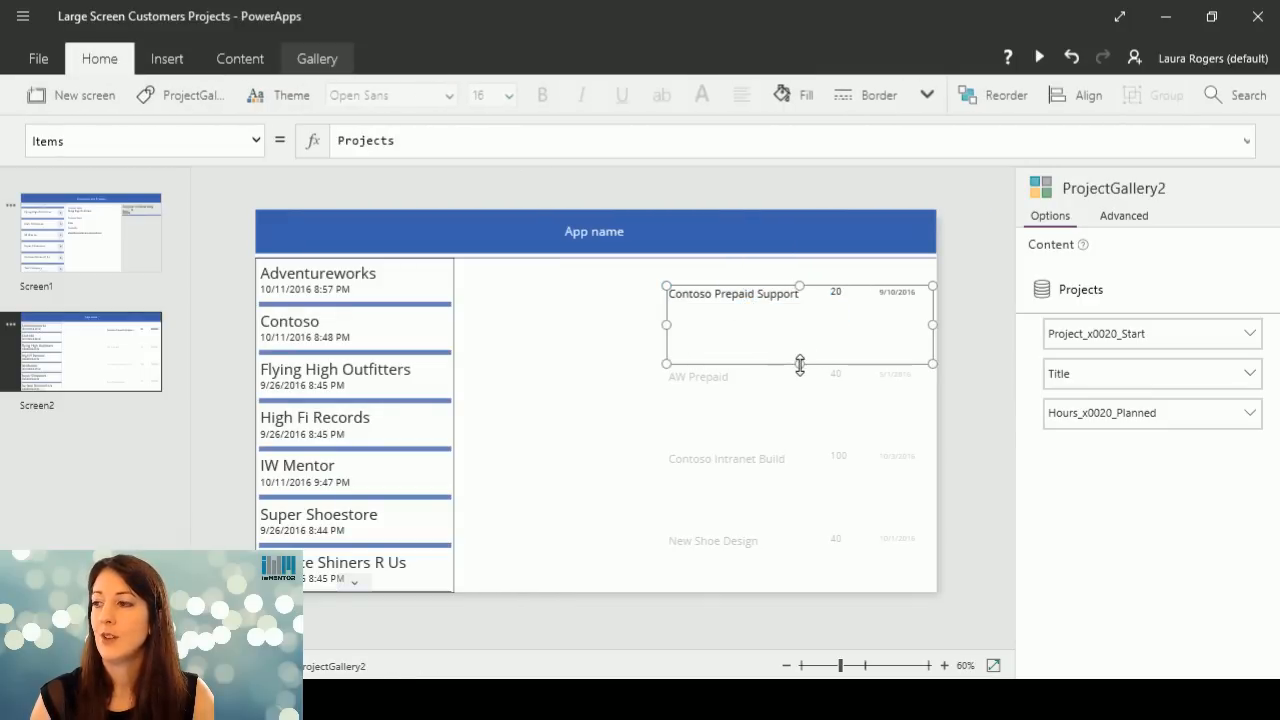
{"action": "left_click_drag", "start_coordinate": [800, 365], "coordinate": [801, 312]}
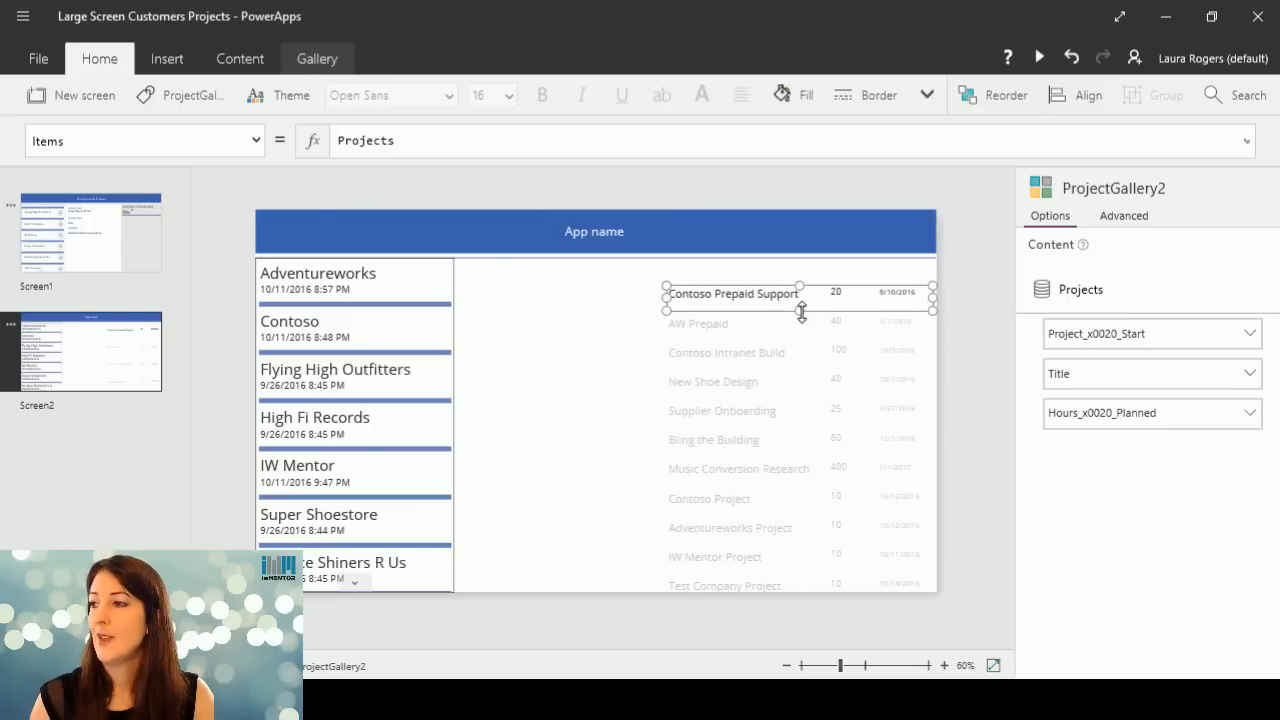
{"action": "left_click", "coordinate": [740, 249]}
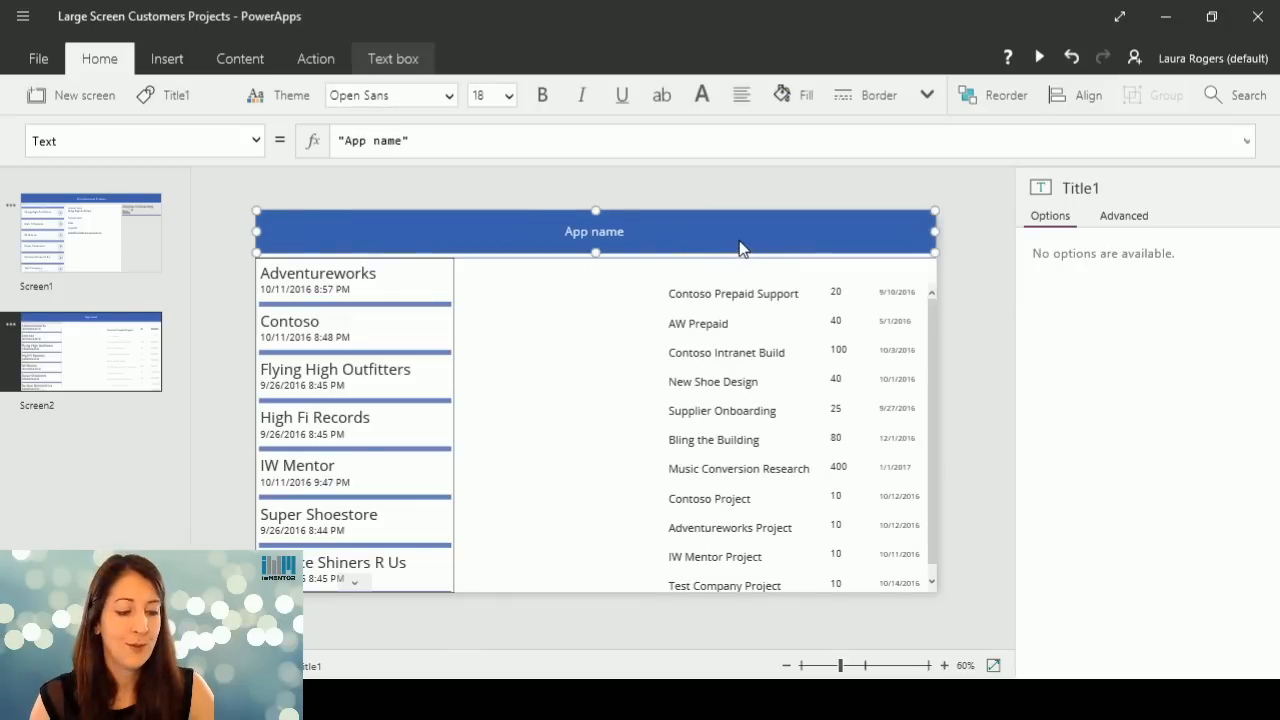
{"action": "left_click", "coordinate": [735, 272]}
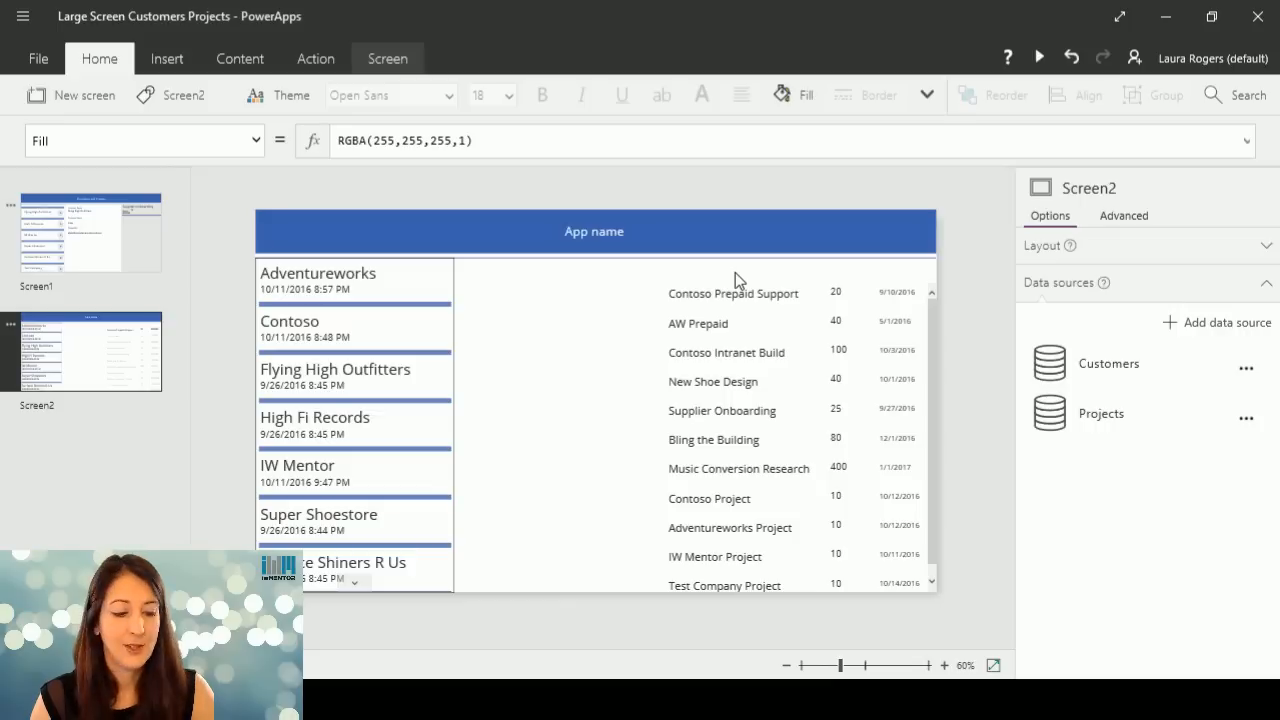
{"action": "key", "text": "ctrl+v"}
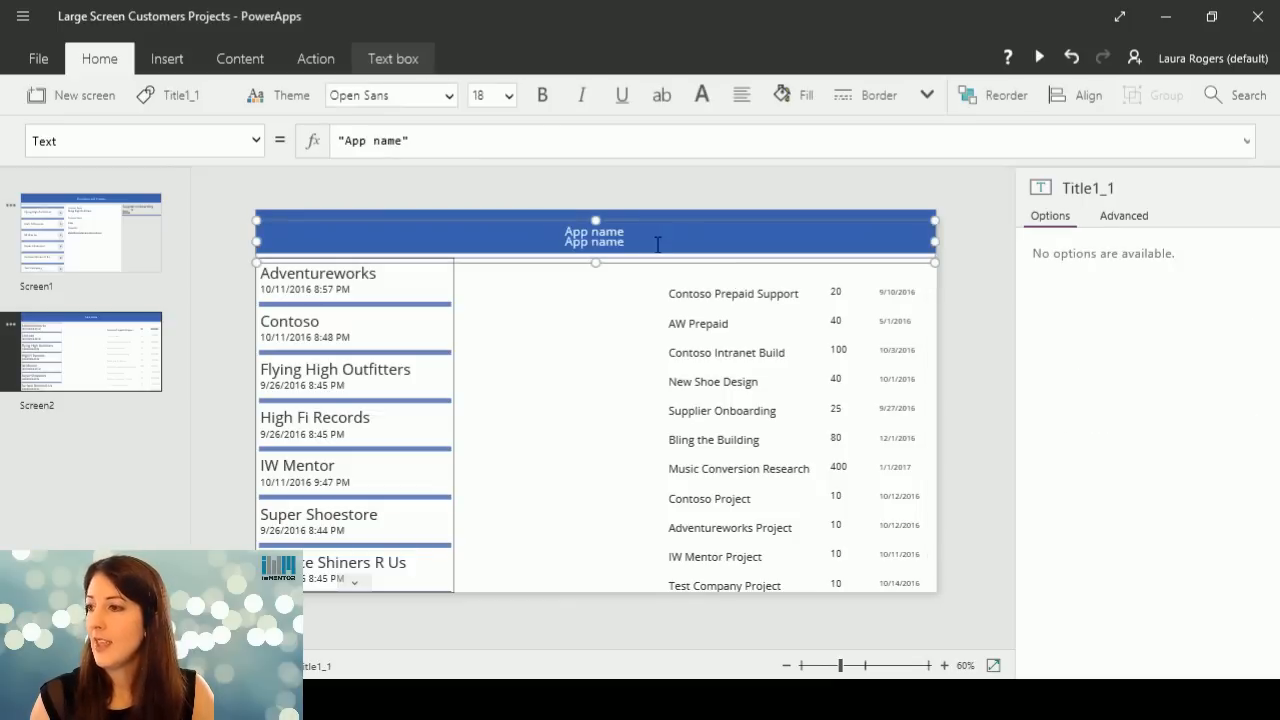
{"action": "left_click_drag", "start_coordinate": [652, 220], "coordinate": [622, 229]}
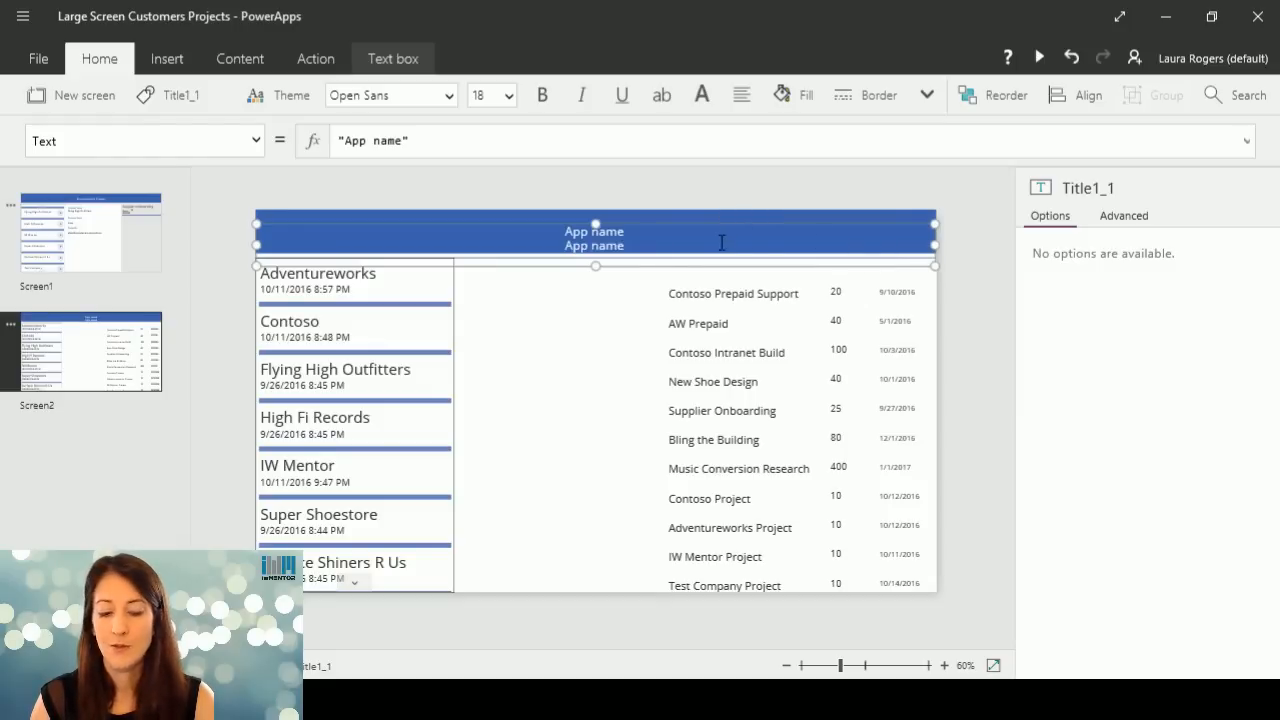
{"action": "key", "text": "Delete"}
Shorten the "App name" label from its lower edge to expose a strip of the blue header bar behind it.
{"action": "left_click", "coordinate": [626, 242]}
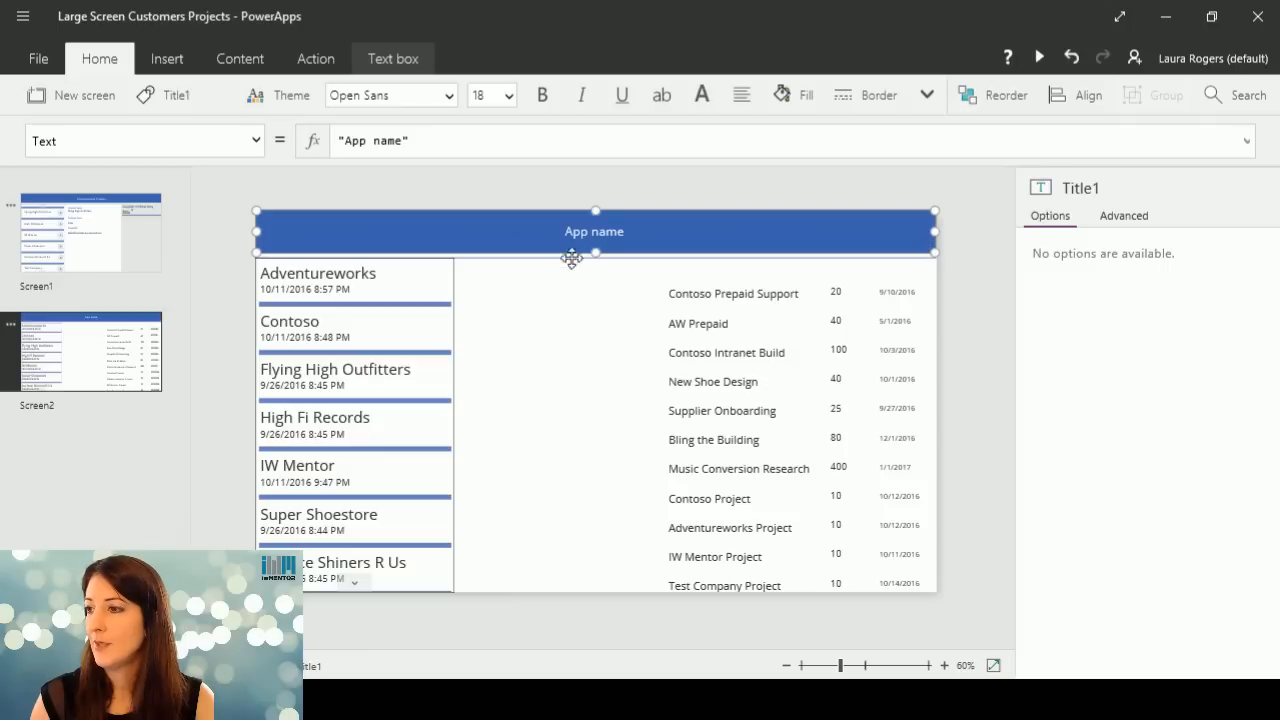
{"action": "left_click_drag", "start_coordinate": [597, 253], "coordinate": [603, 244]}
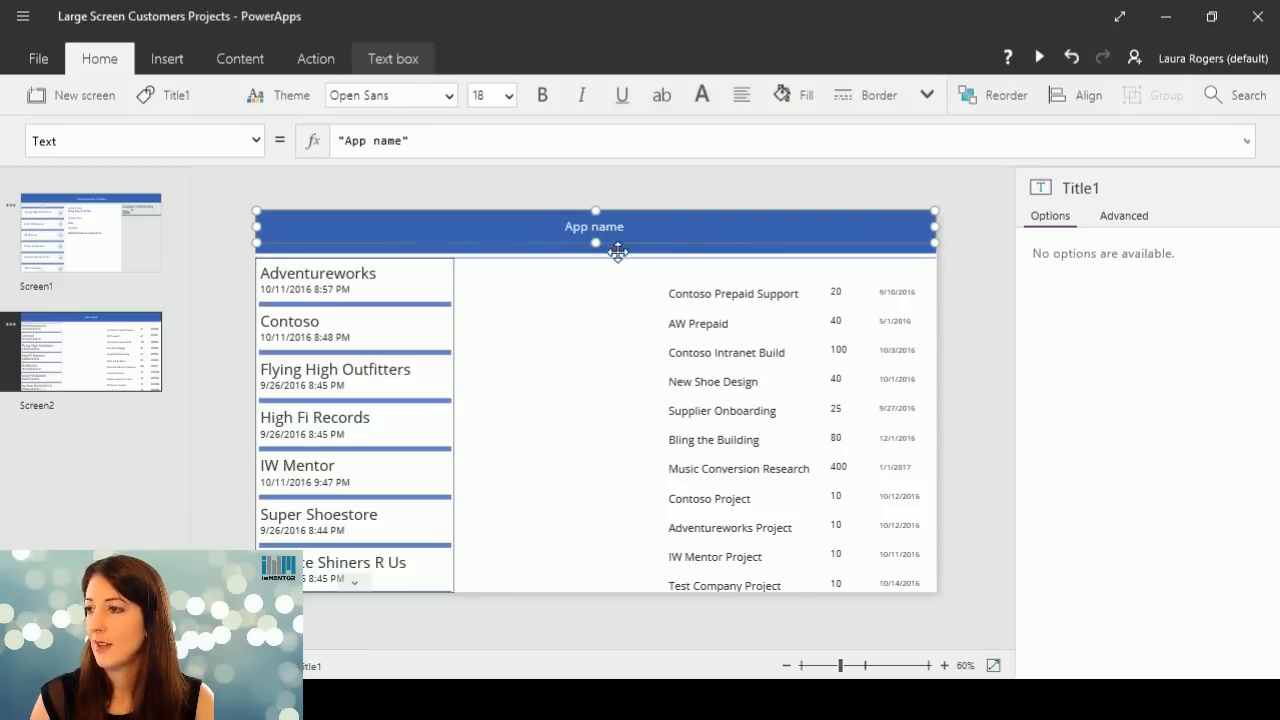
{"action": "left_click", "coordinate": [965, 279]}
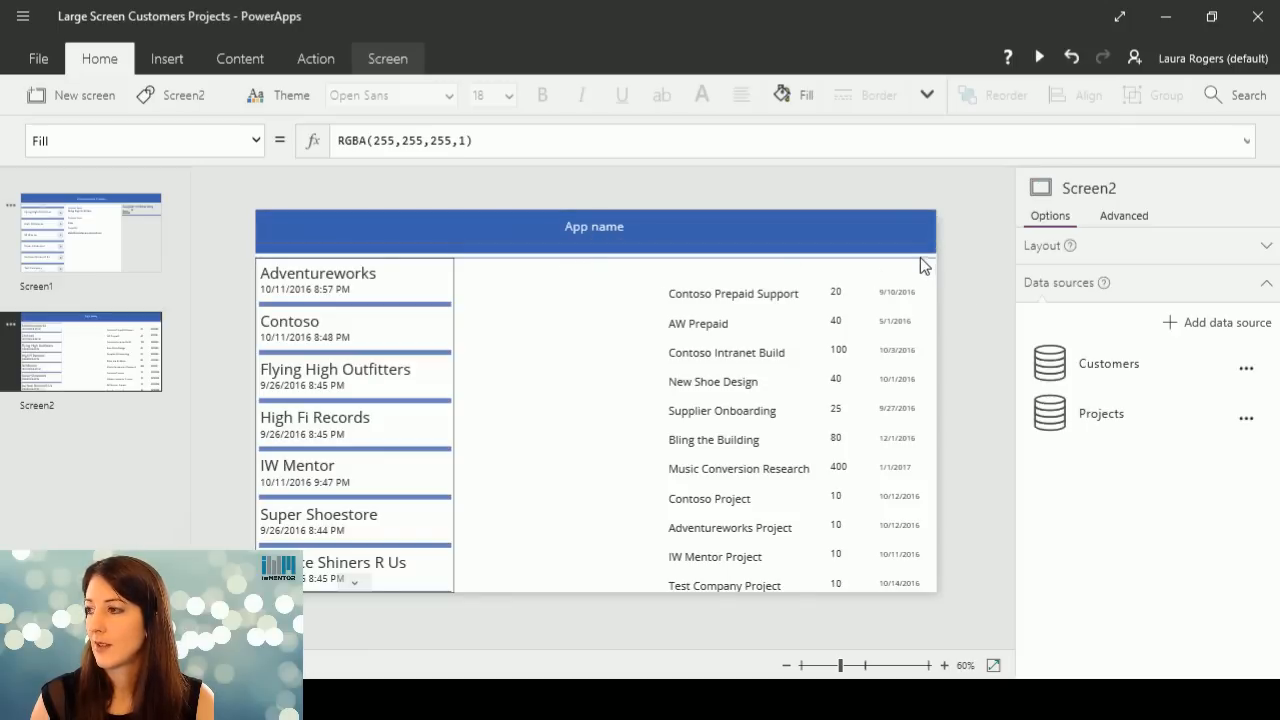
Duplicate the blue header bar and fit the copy into the gap above the project gallery, matching the gallery's width.
{"action": "left_click", "coordinate": [915, 250]}
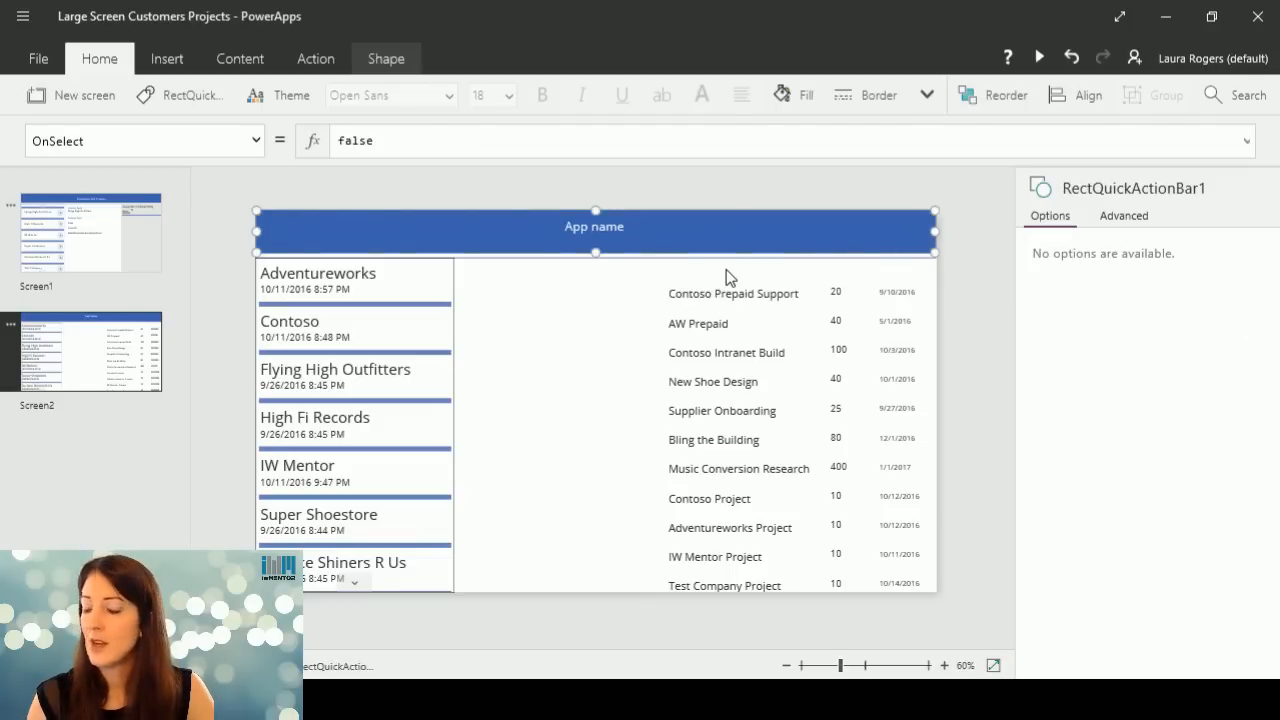
{"action": "key", "text": "ctrl+c"}
{"action": "key", "text": "ctrl+v"}
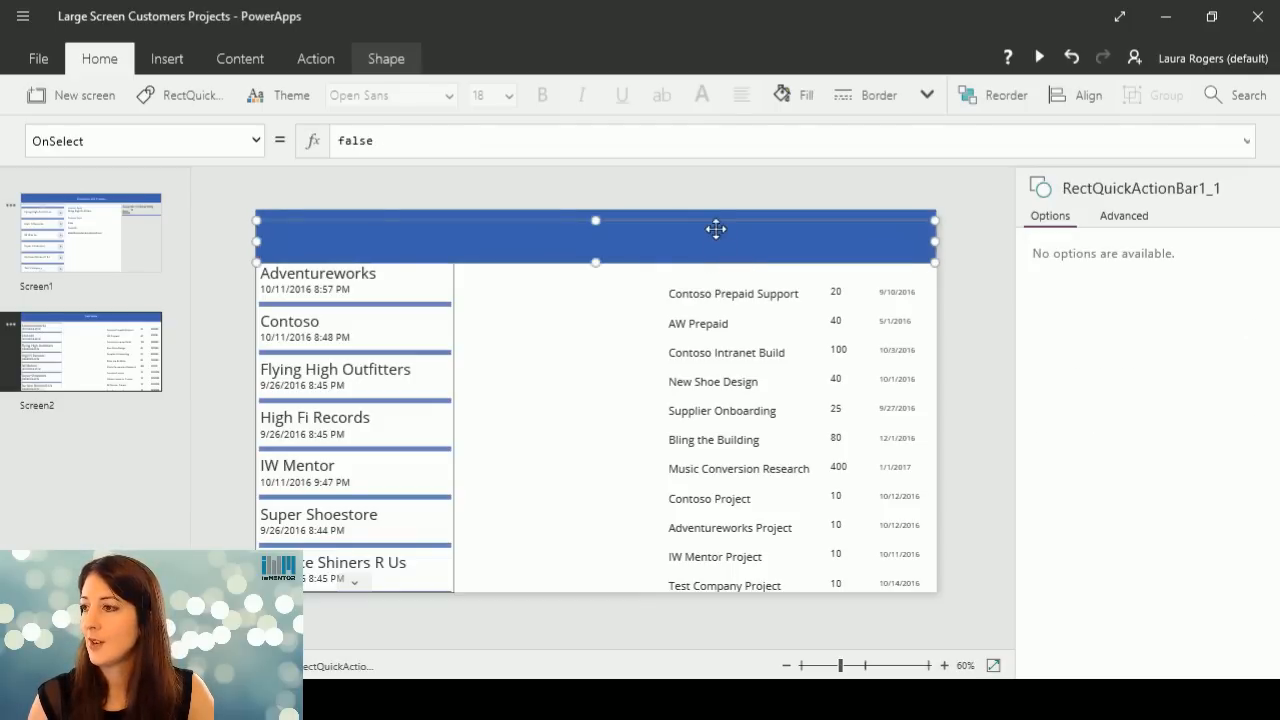
{"action": "left_click_drag", "start_coordinate": [716, 229], "coordinate": [752, 271]}
{"action": "left_click_drag", "start_coordinate": [929, 312], "coordinate": [753, 276]}
{"action": "left_click_drag", "start_coordinate": [841, 276], "coordinate": [936, 281]}
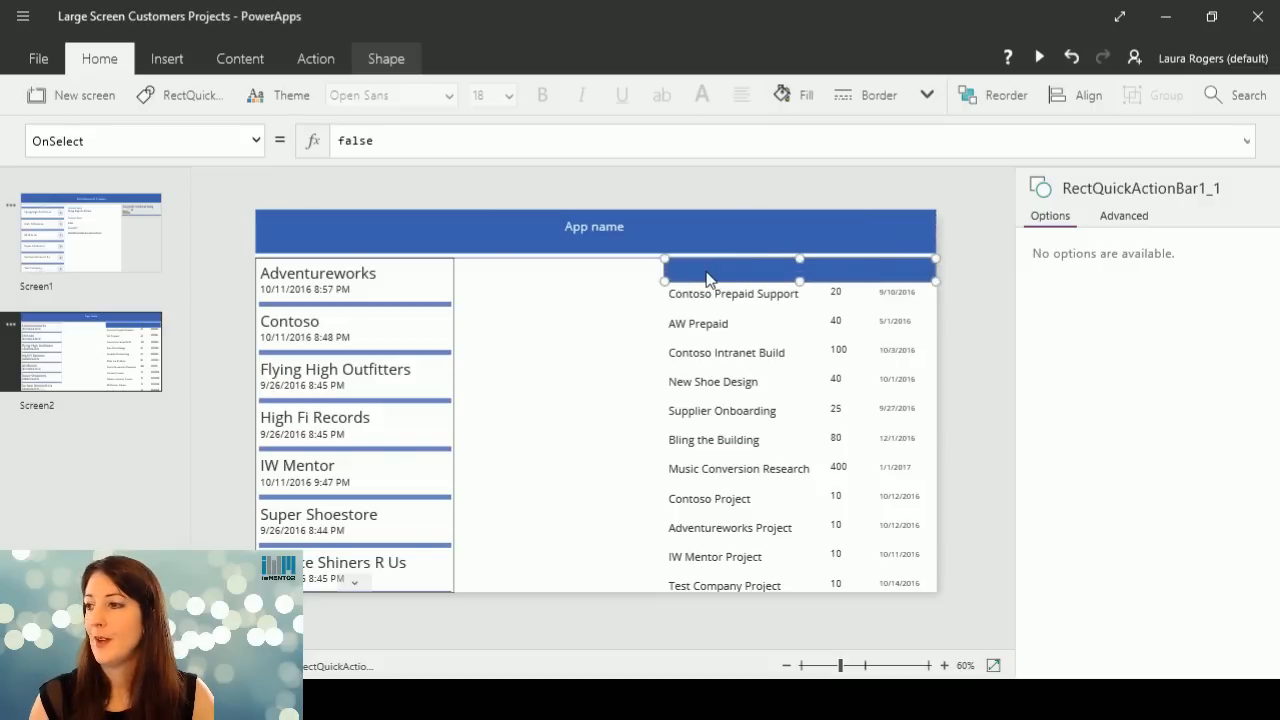
Duplicate the "App name" label, fit the copy in the small bar above the project titles, and set its text to "Project".
{"action": "left_click", "coordinate": [604, 222]}
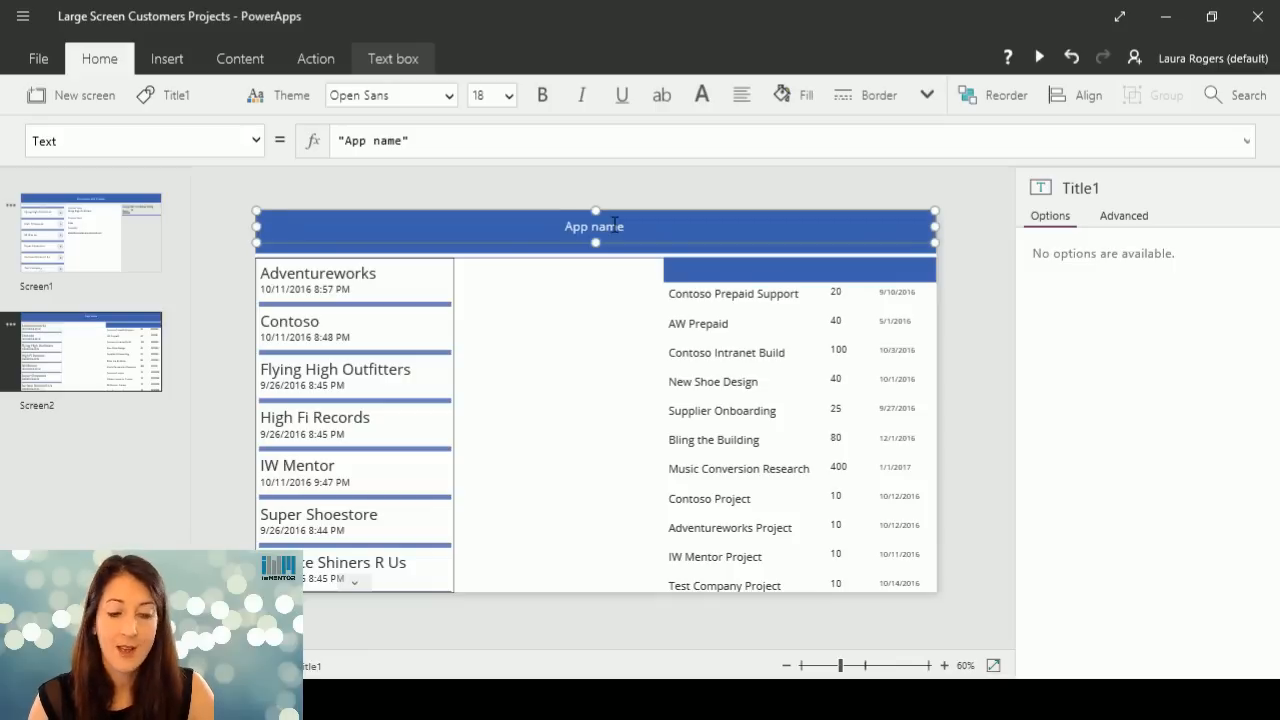
{"action": "key", "text": "ctrl+c"}
{"action": "key", "text": "ctrl+v"}
{"action": "left_click_drag", "start_coordinate": [934, 255], "coordinate": [774, 274]}
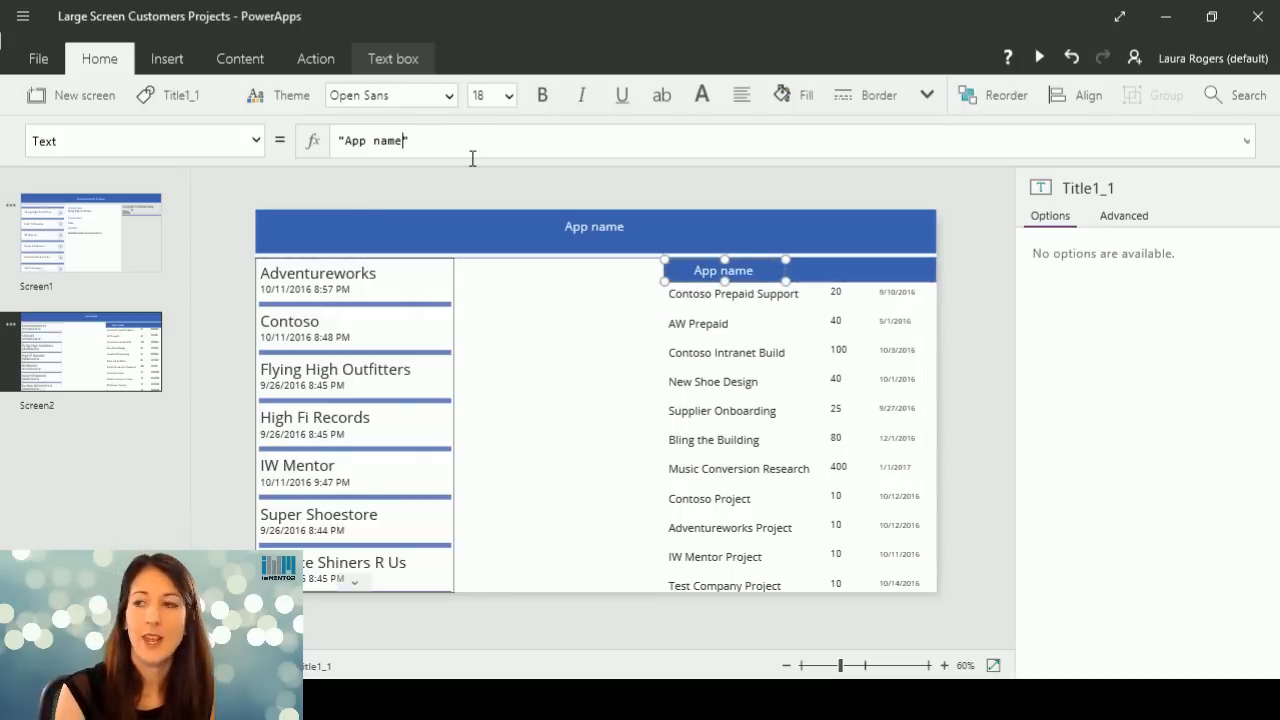
{"action": "key", "text": "BackSpace"}
{"action": "key", "text": "BackSpace"}
{"action": "key", "text": "BackSpace"}
{"action": "key", "text": "BackSpace"}
{"action": "key", "text": "BackSpace"}
{"action": "key", "text": "BackSpace"}
{"action": "key", "text": "BackSpace"}
{"action": "key", "text": "BackSpace"}
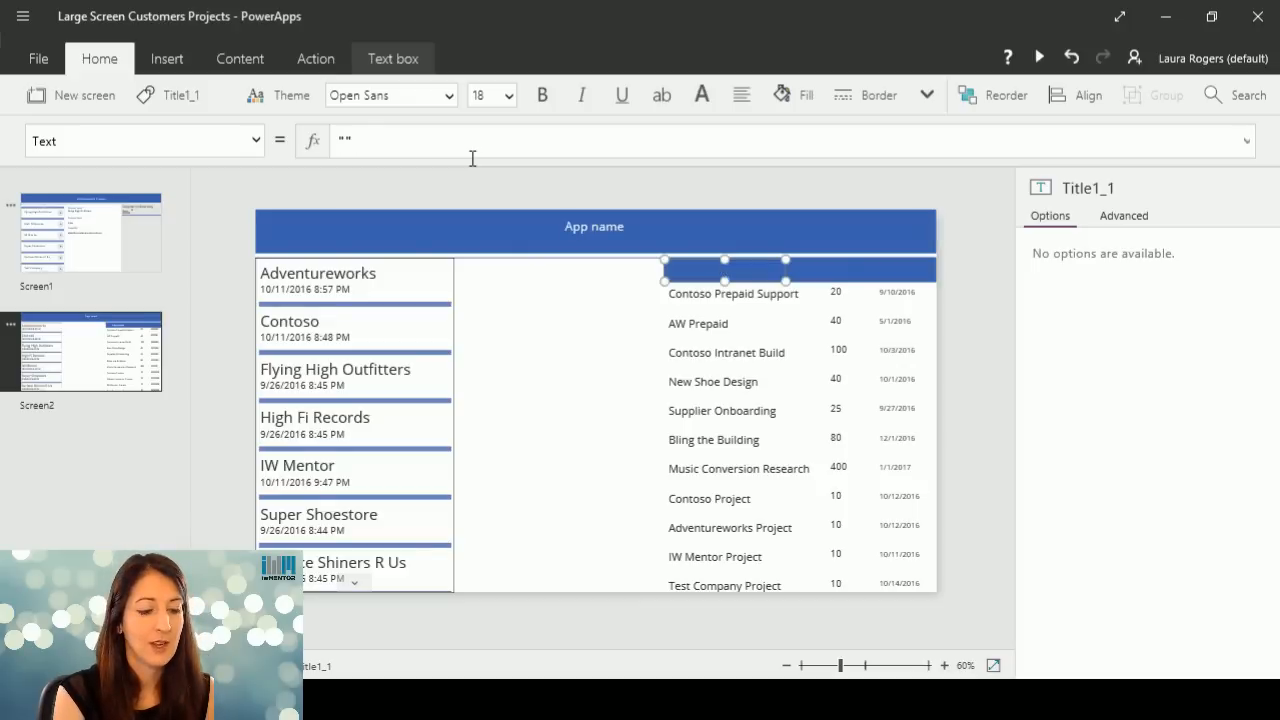
{"action": "type", "text": "Project"}
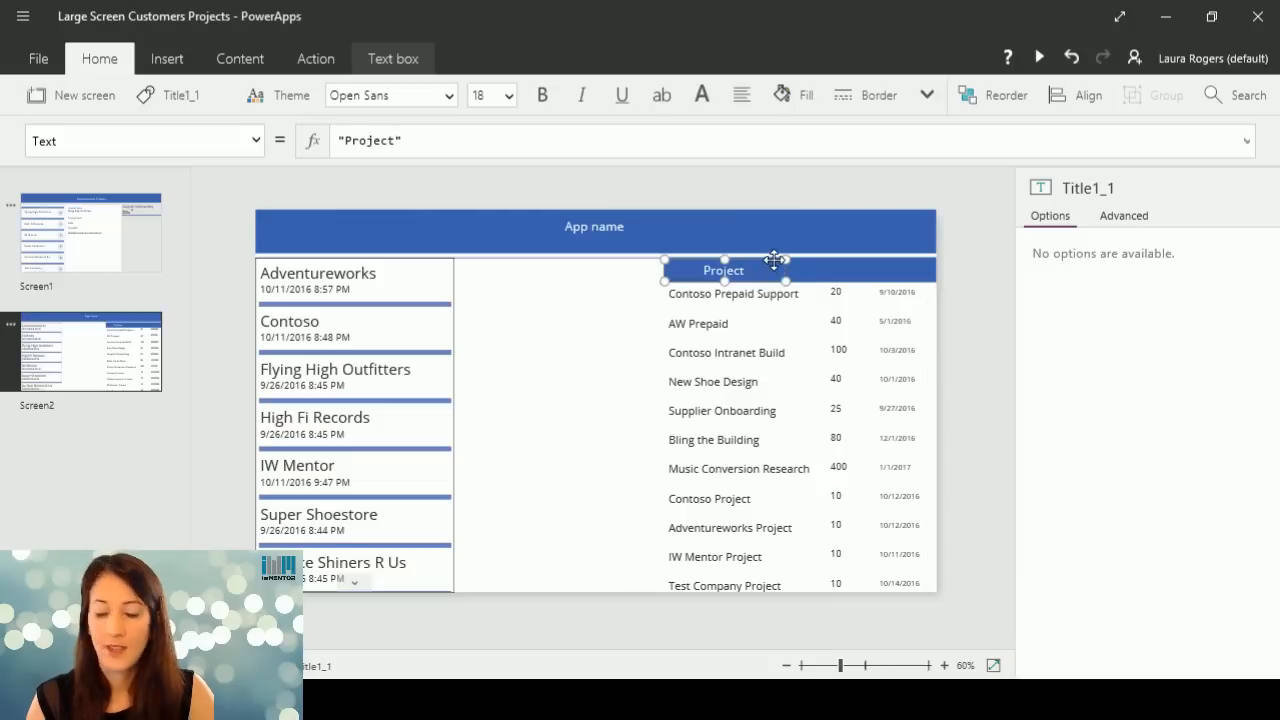
Duplicate the "Project" column label above the hours column, set its text to "Hours", and narrow it to fit.
{"action": "key", "text": "ctrl+c"}
{"action": "key", "text": "ctrl+v"}
{"action": "left_click_drag", "start_coordinate": [772, 264], "coordinate": [867, 264]}
{"action": "left_click_drag", "start_coordinate": [397, 141], "coordinate": [345, 141]}
{"action": "type", "text": "Hours"}
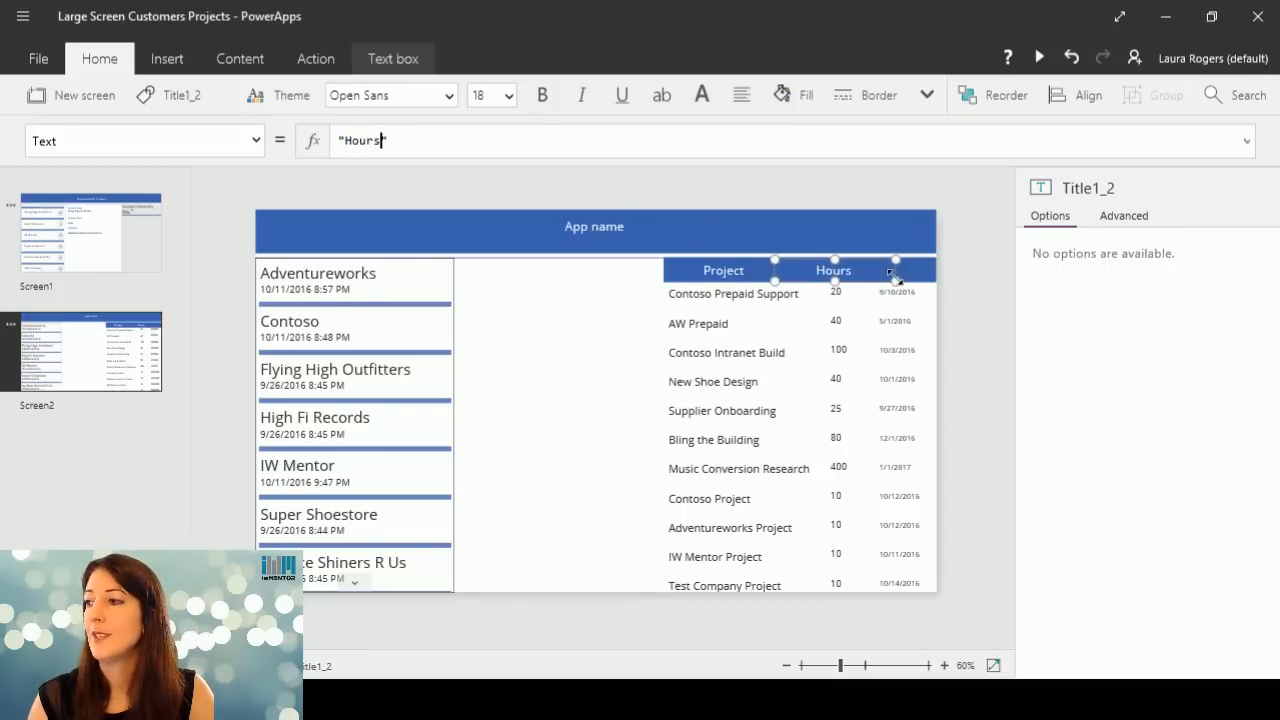
{"action": "left_click_drag", "start_coordinate": [896, 281], "coordinate": [863, 260]}
Duplicate the "Project" column label, fit the copy above the start date column, and set its text to "Date".
{"action": "left_click", "coordinate": [908, 271]}
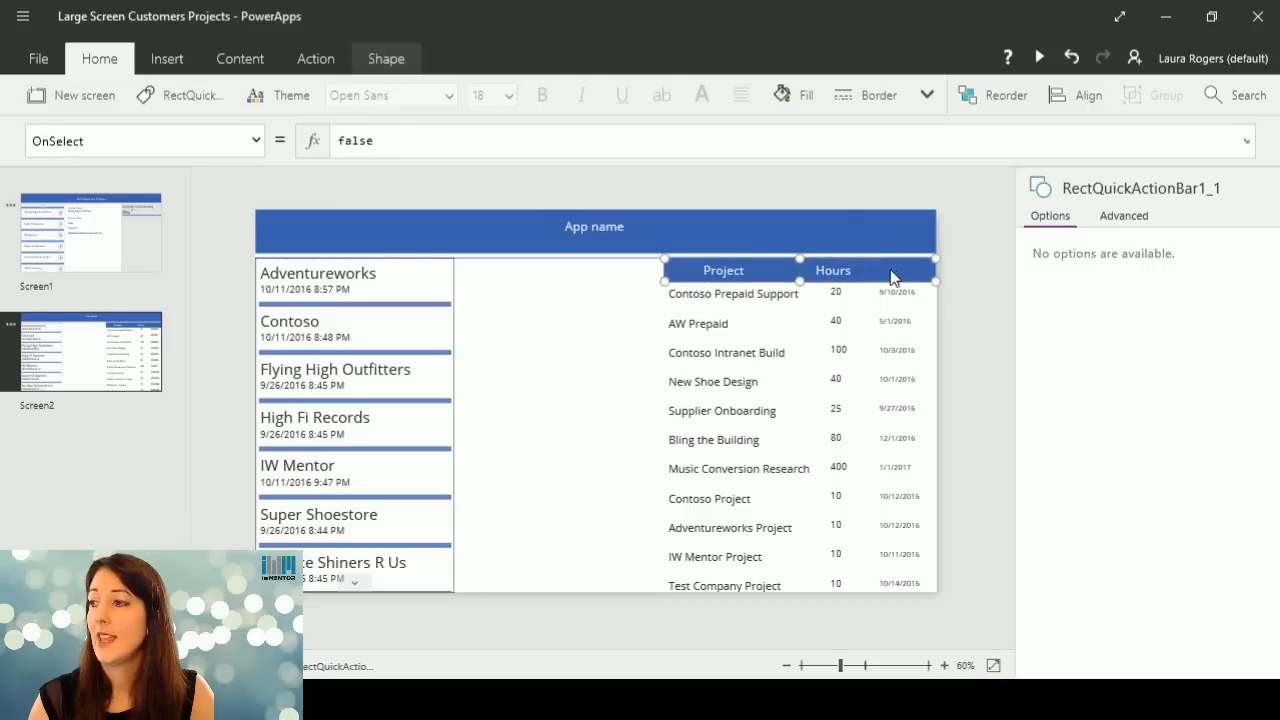
{"action": "left_click", "coordinate": [766, 266]}
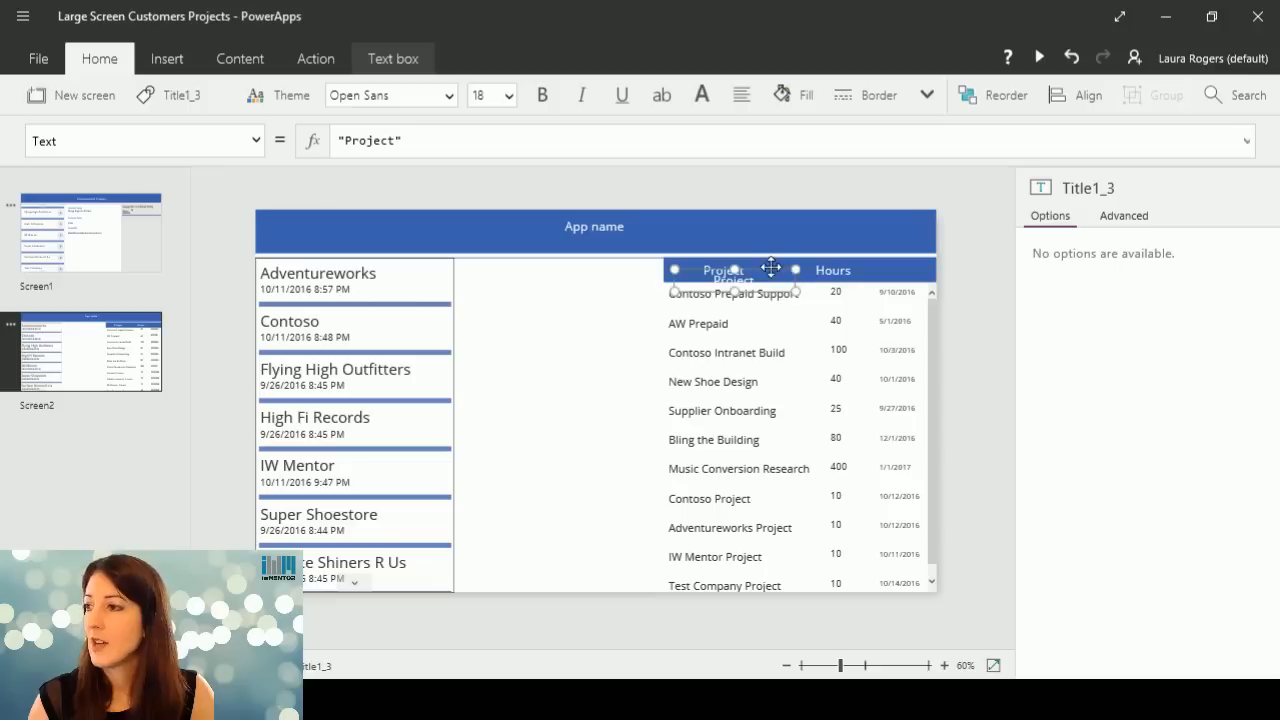
{"action": "left_click_drag", "start_coordinate": [766, 266], "coordinate": [911, 262]}
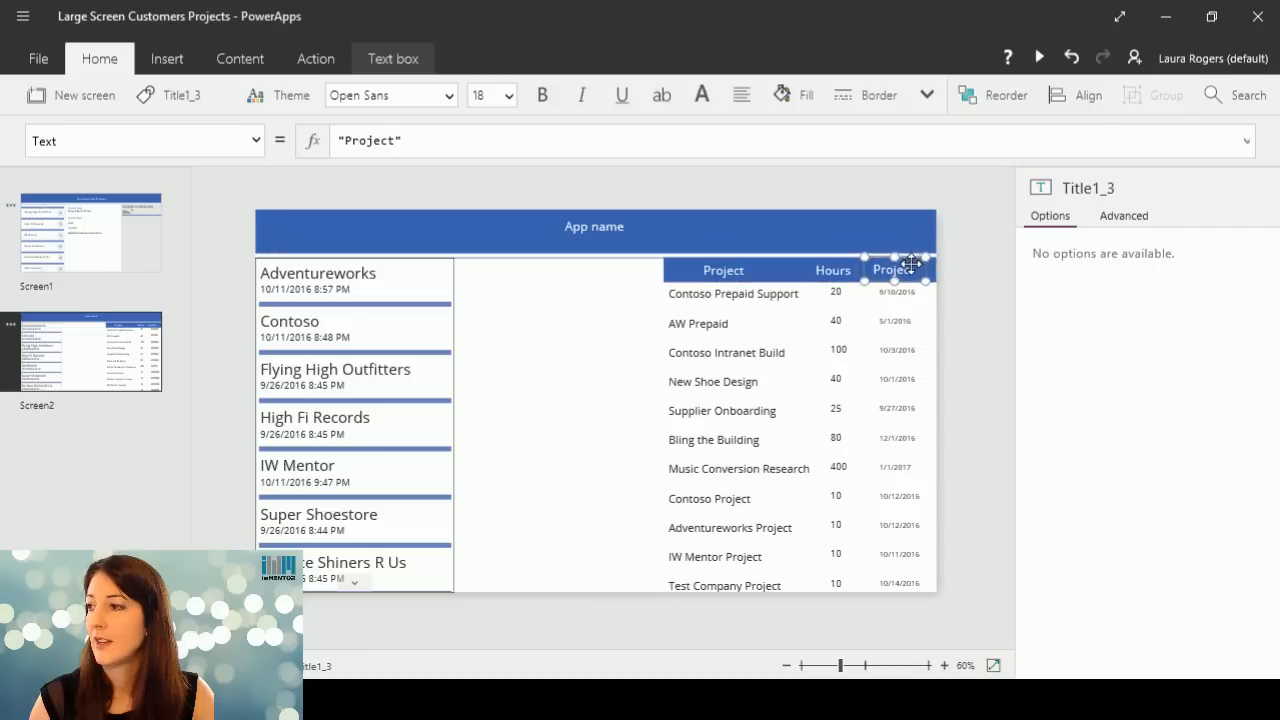
{"action": "left_click_drag", "start_coordinate": [397, 140], "coordinate": [349, 140]}
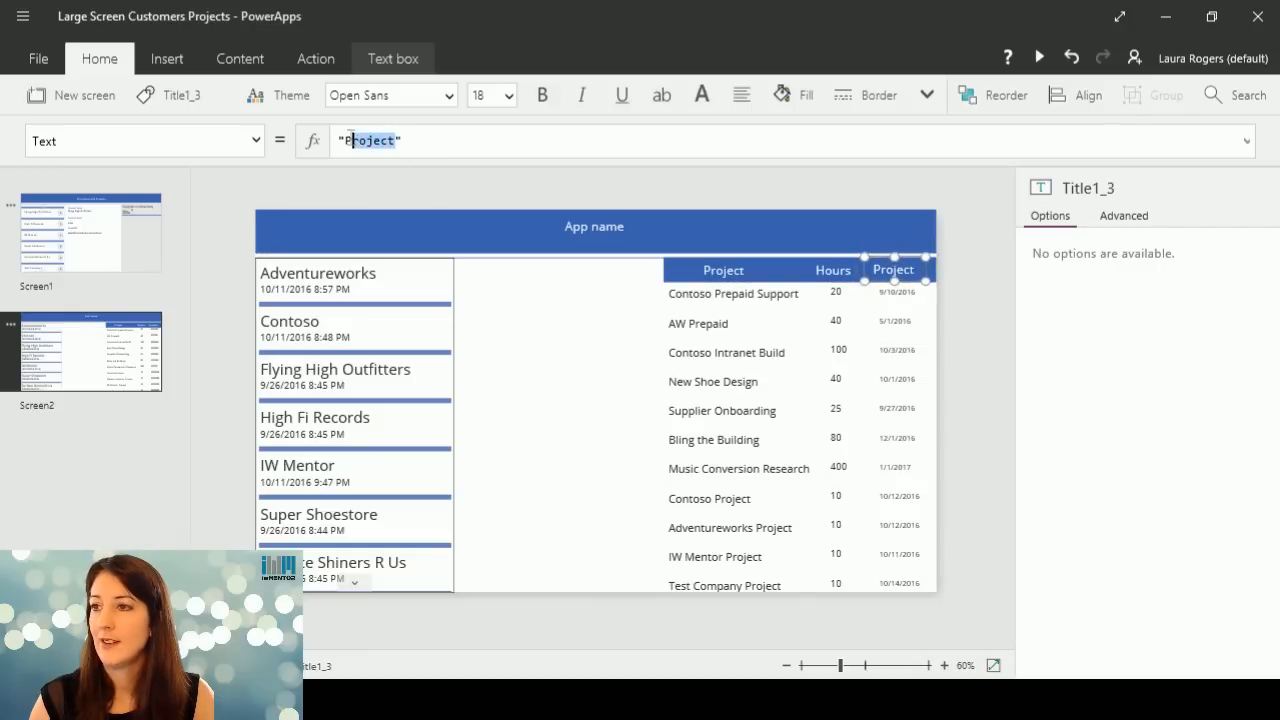
{"action": "type", "text": "Date"}
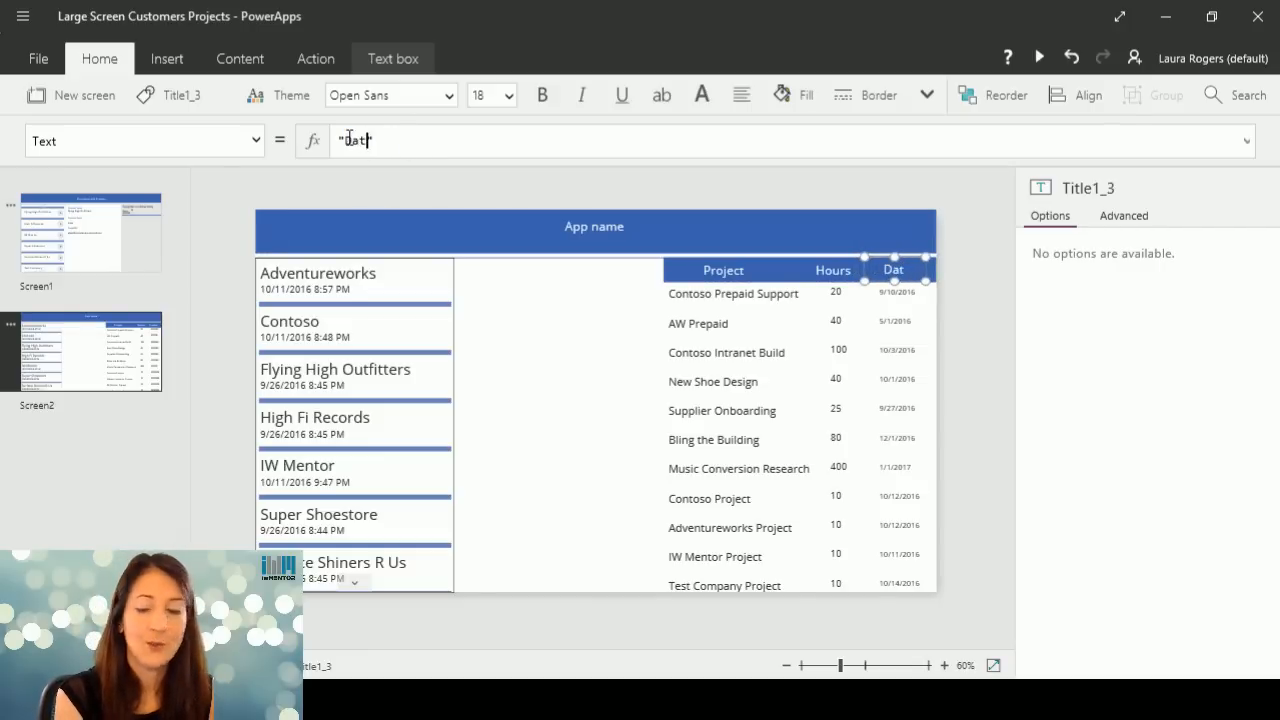
Set the project gallery's border thickness to 1.
{"action": "left_click", "coordinate": [796, 385]}
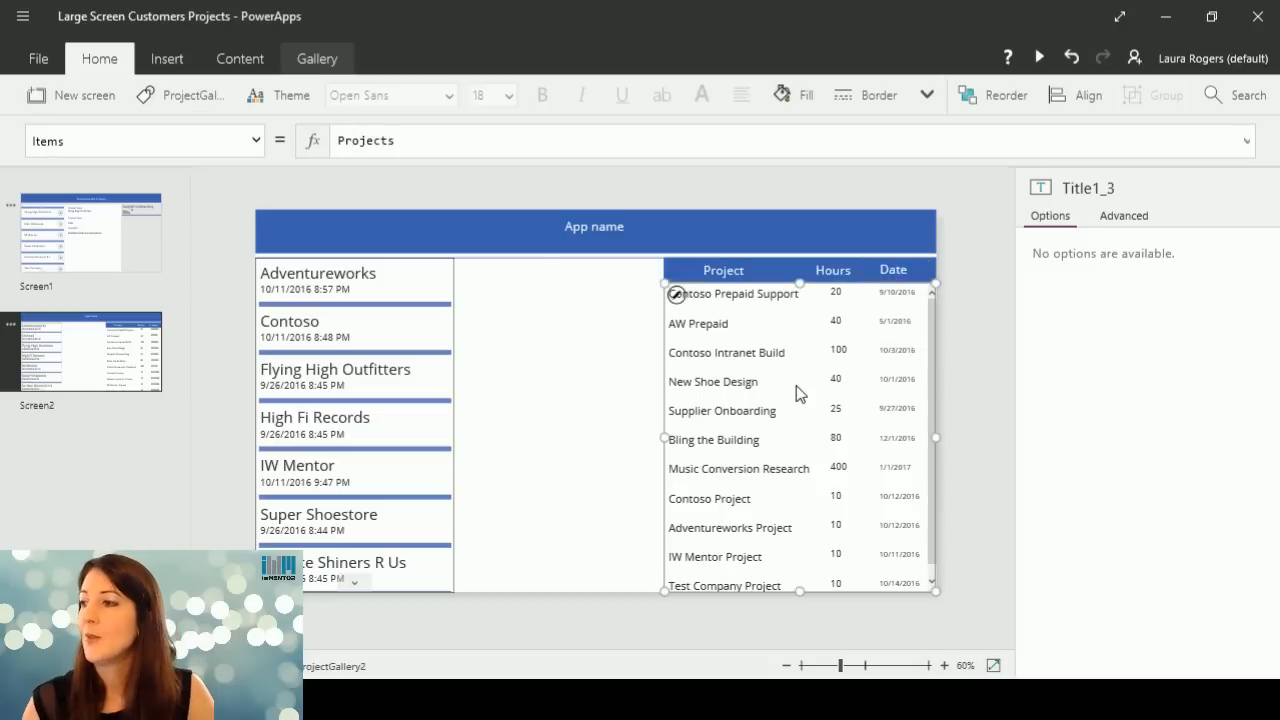
{"action": "left_click", "coordinate": [740, 309]}
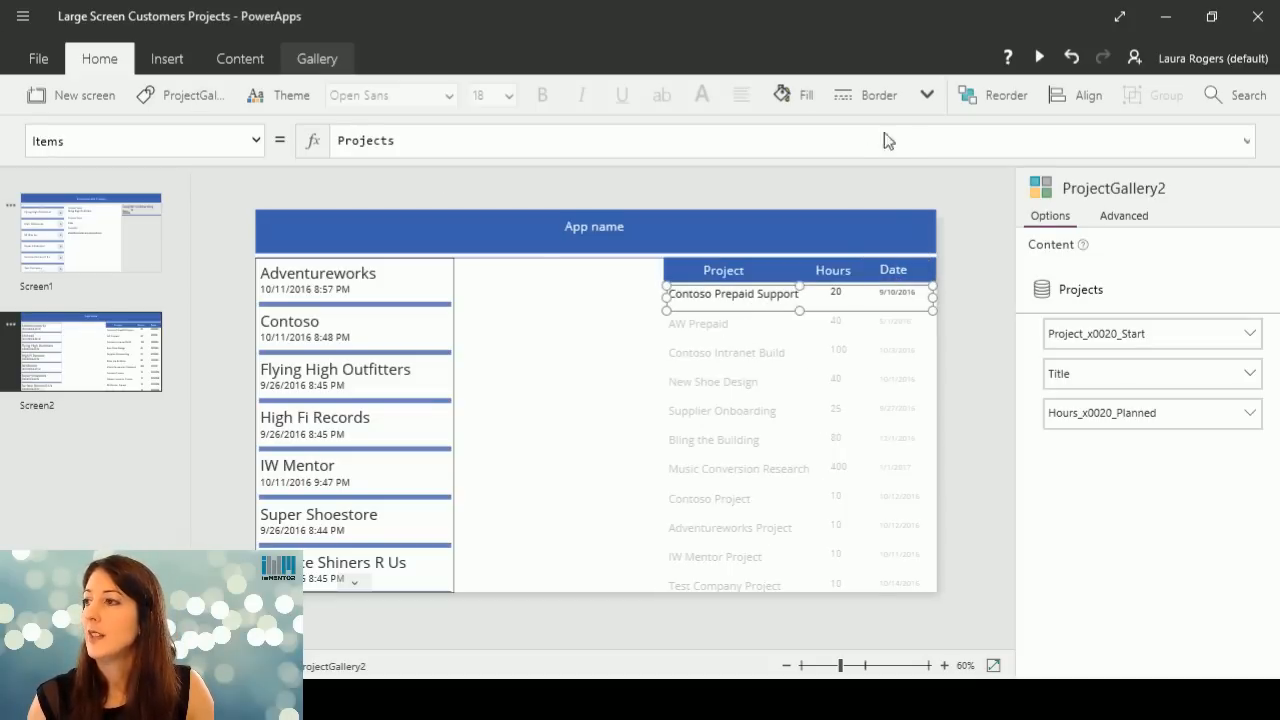
{"action": "left_click", "coordinate": [927, 95]}
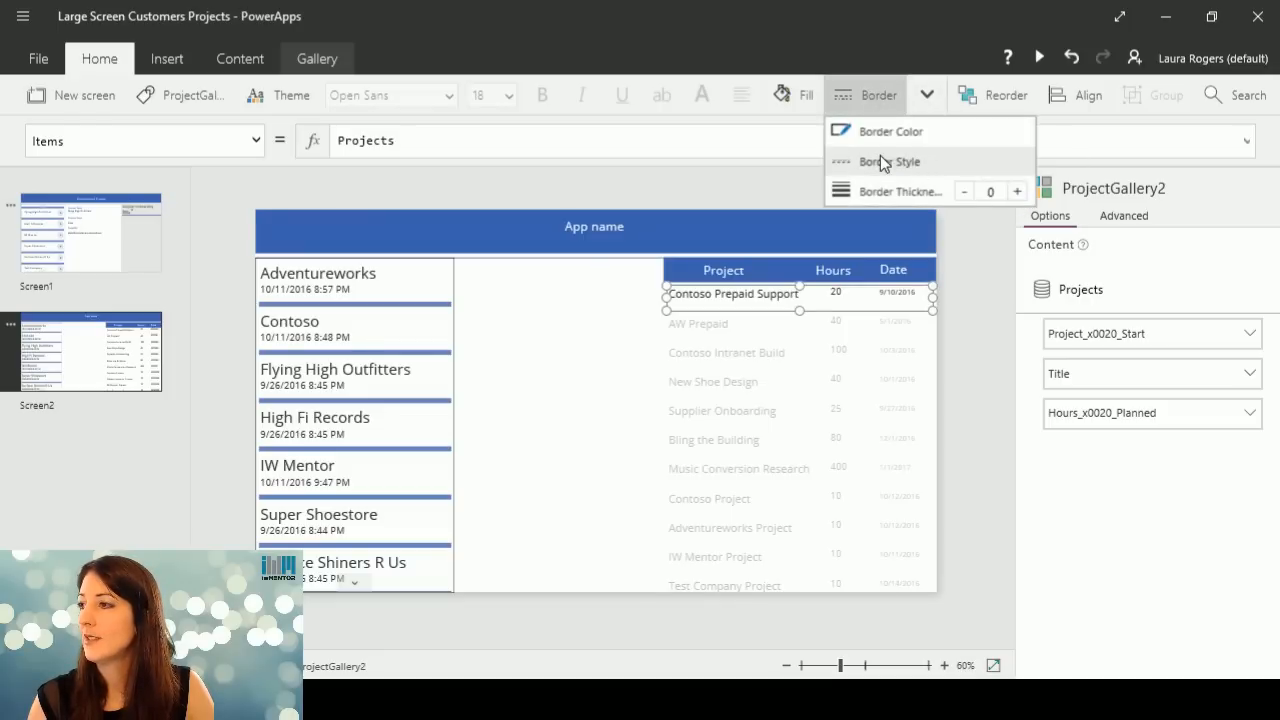
{"action": "left_click", "coordinate": [1017, 191]}
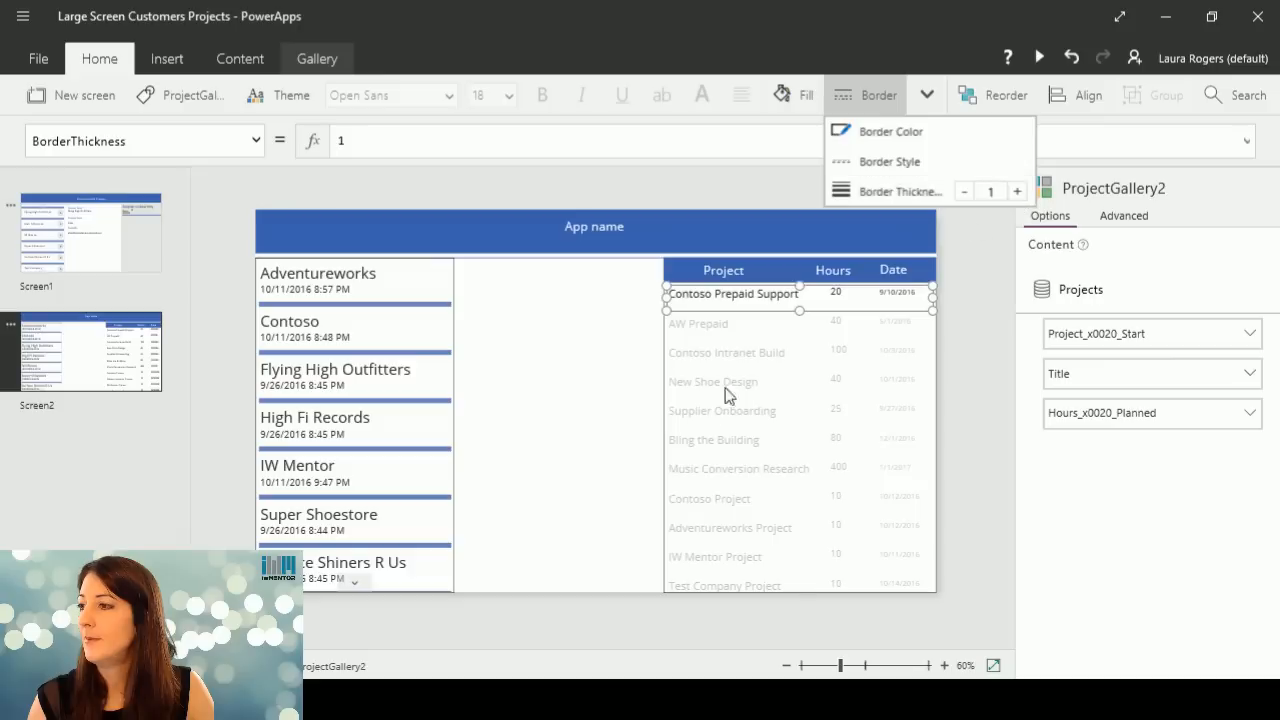
{"action": "left_click", "coordinate": [783, 293]}
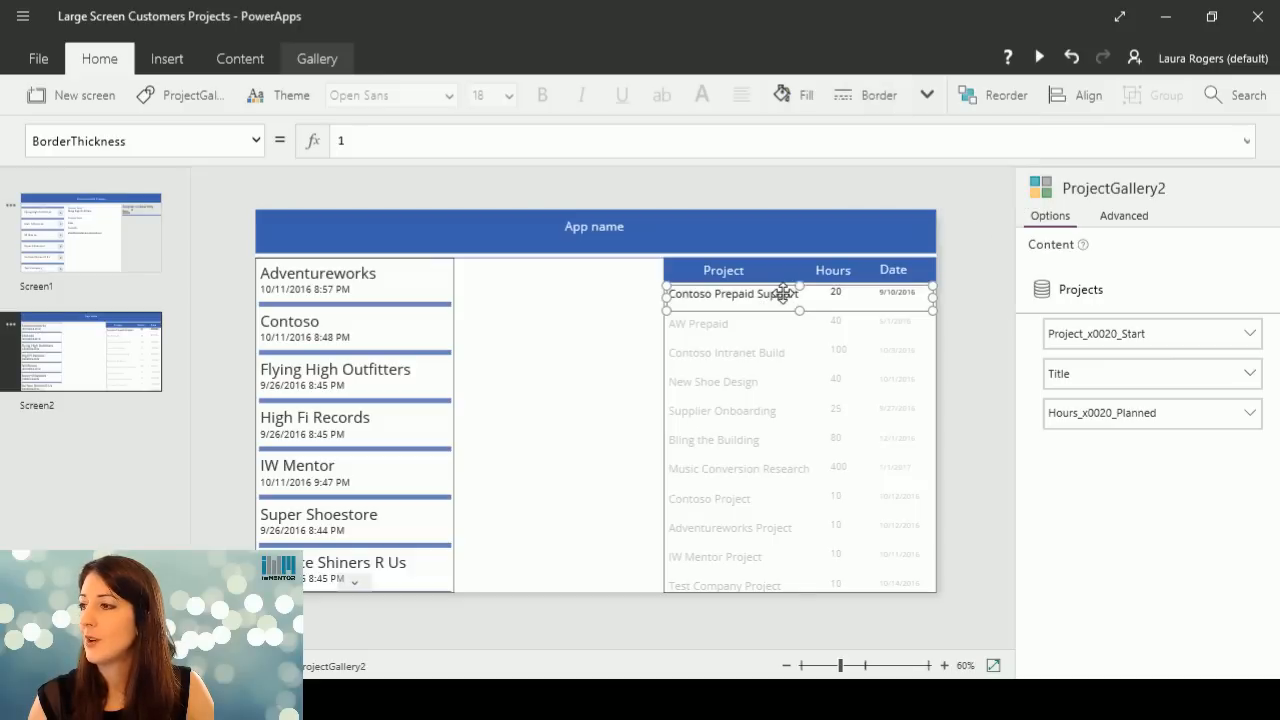
Copy the separator line from the customer gallery and paste it beneath the first project's row in the project gallery.
{"action": "left_click", "coordinate": [373, 313]}
{"action": "left_click", "coordinate": [375, 304]}
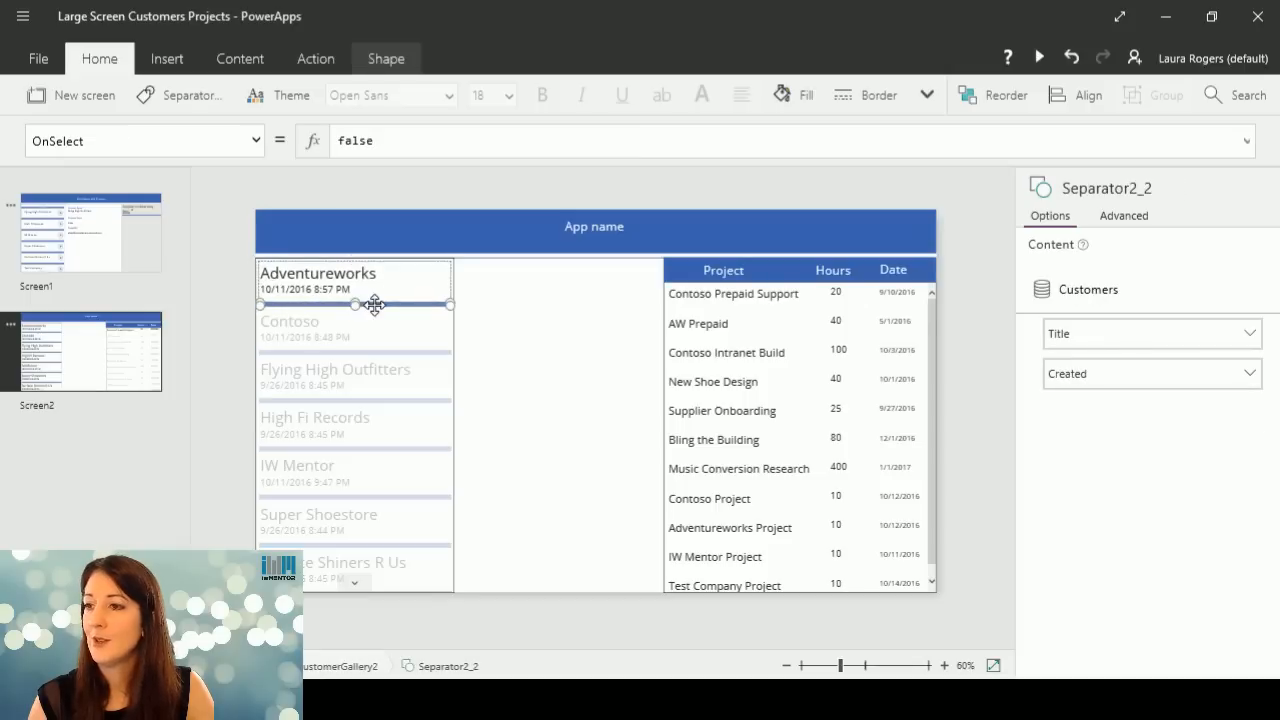
{"action": "left_click", "coordinate": [742, 293]}
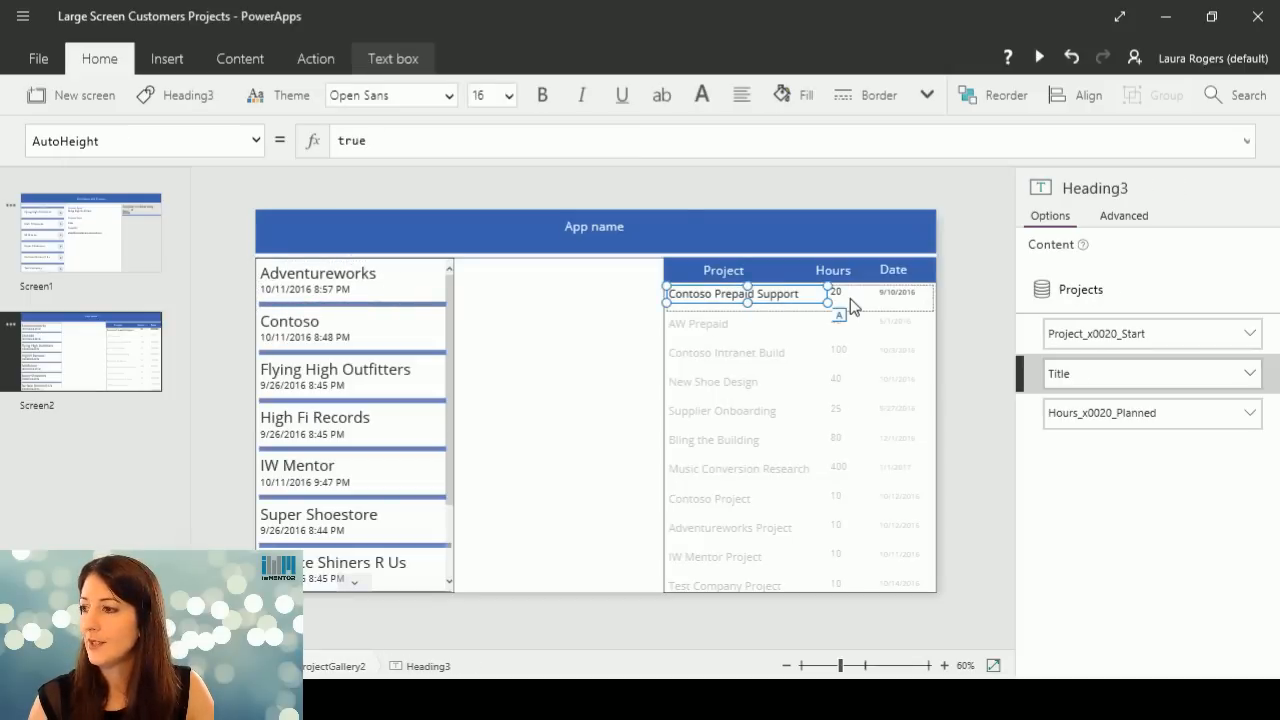
{"action": "left_click", "coordinate": [849, 302]}
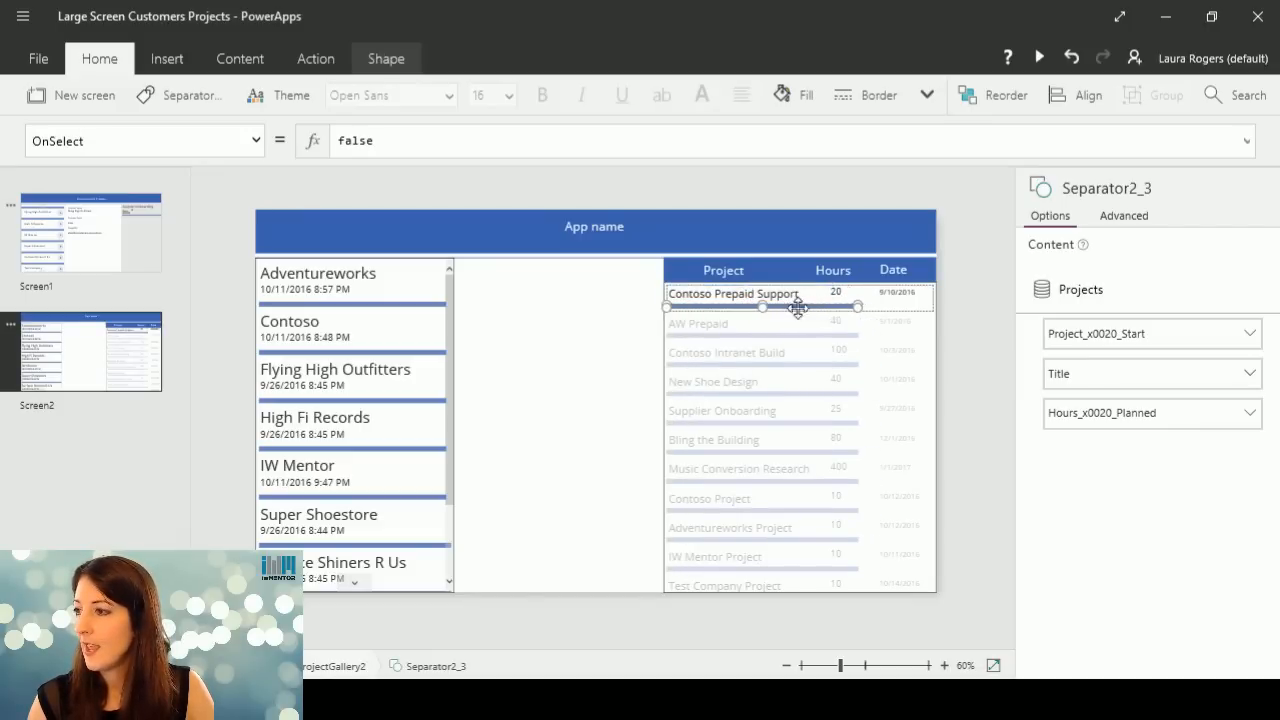
{"action": "left_click_drag", "start_coordinate": [865, 306], "coordinate": [928, 308]}
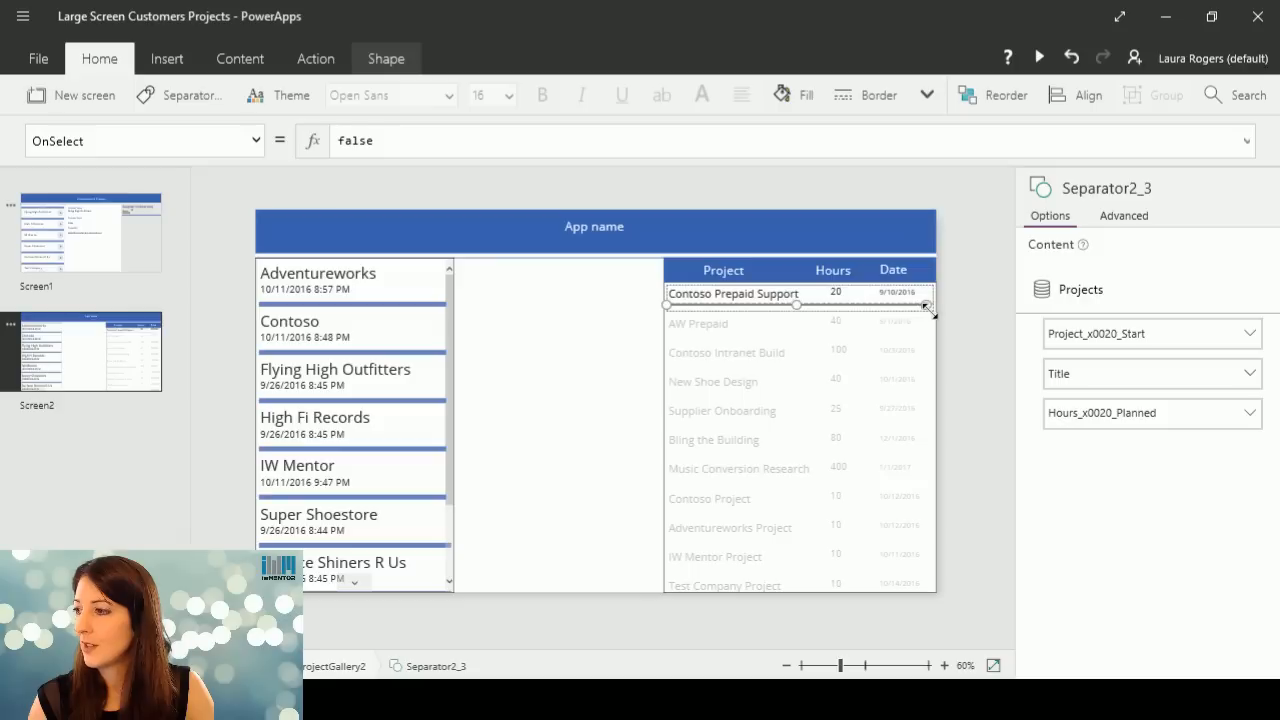
{"action": "left_click", "coordinate": [818, 386]}
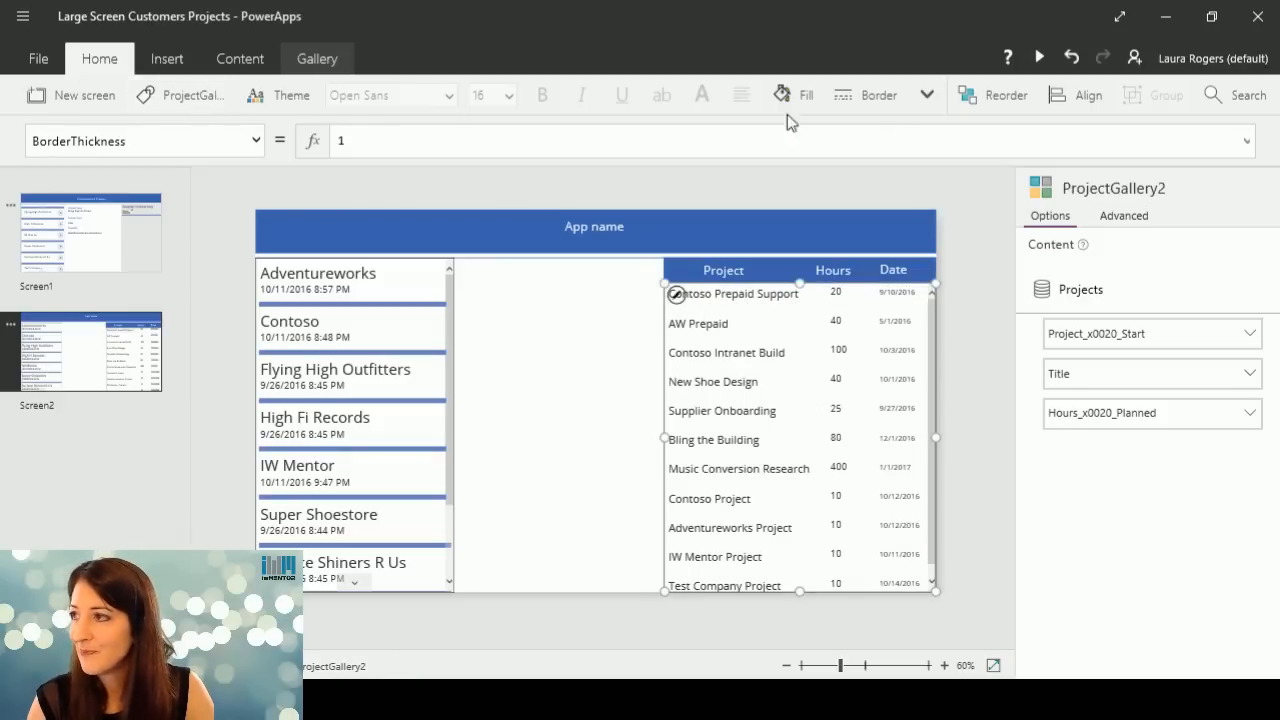
{"action": "left_click", "coordinate": [1071, 57]}
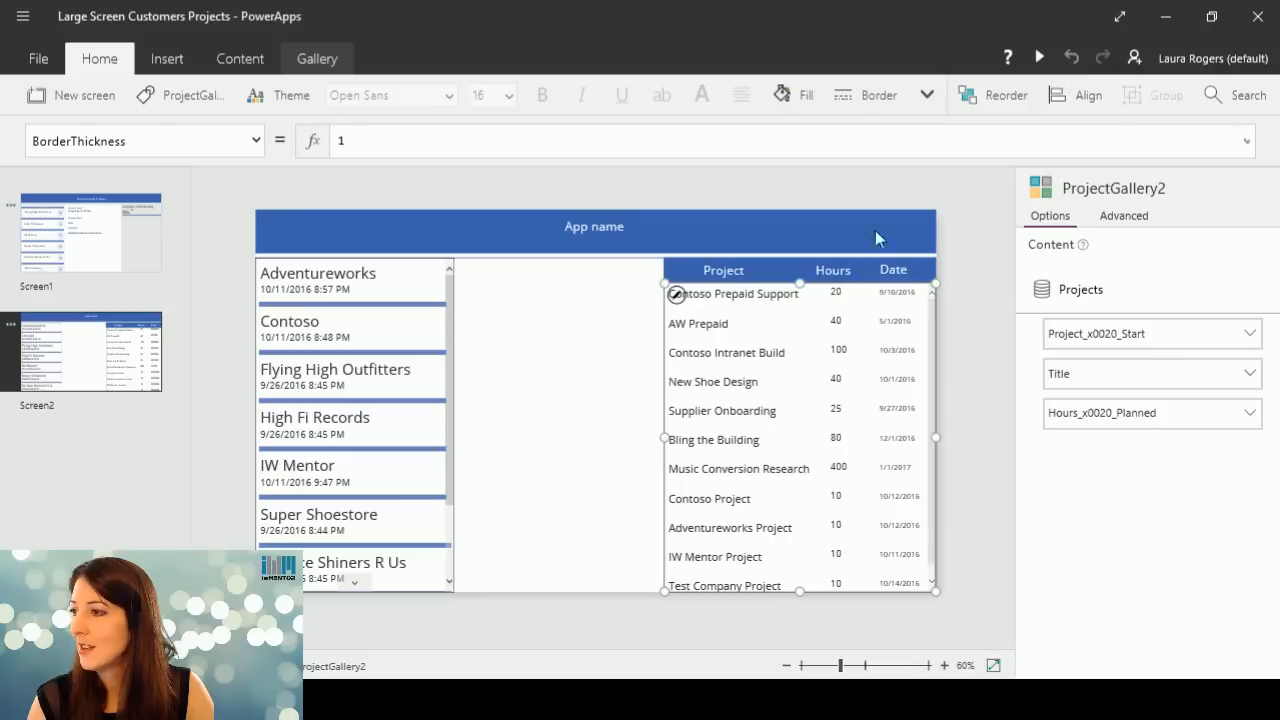
Stretch the project gallery's separator line across the full width of the row, keeping its thickness.
{"action": "left_click_drag", "start_coordinate": [858, 306], "coordinate": [931, 307]}
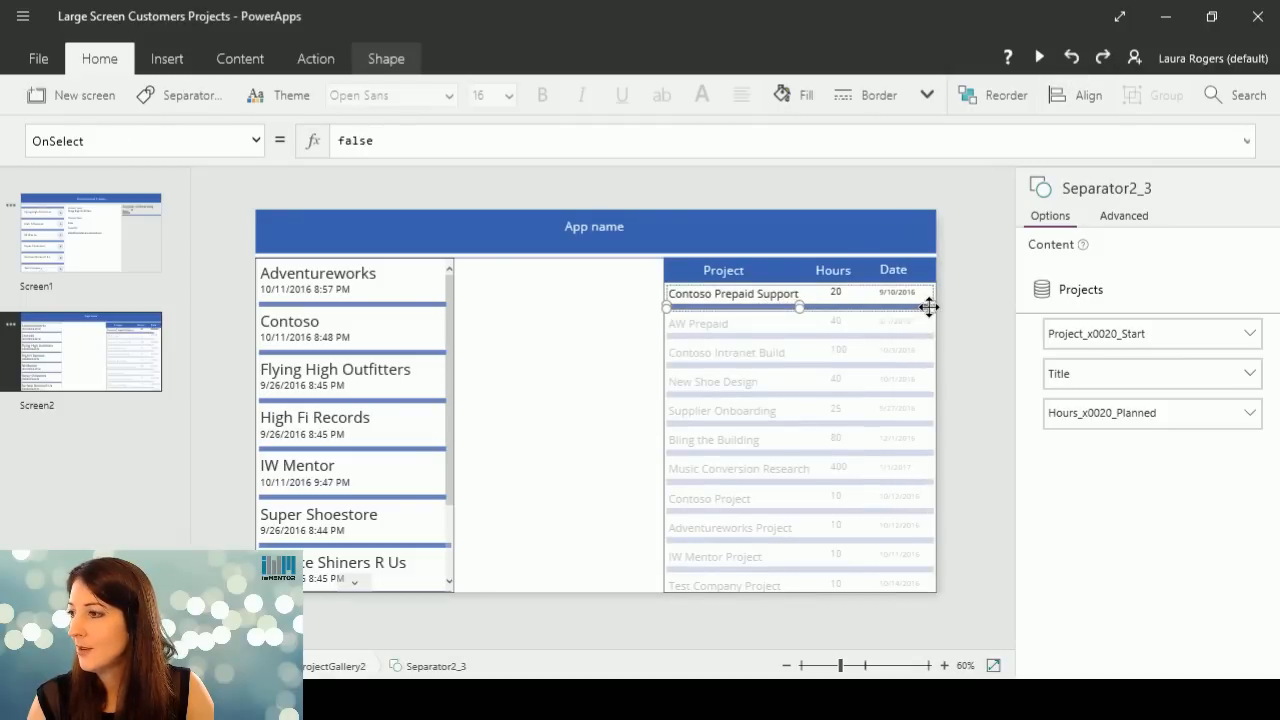
{"action": "left_click", "coordinate": [752, 329]}
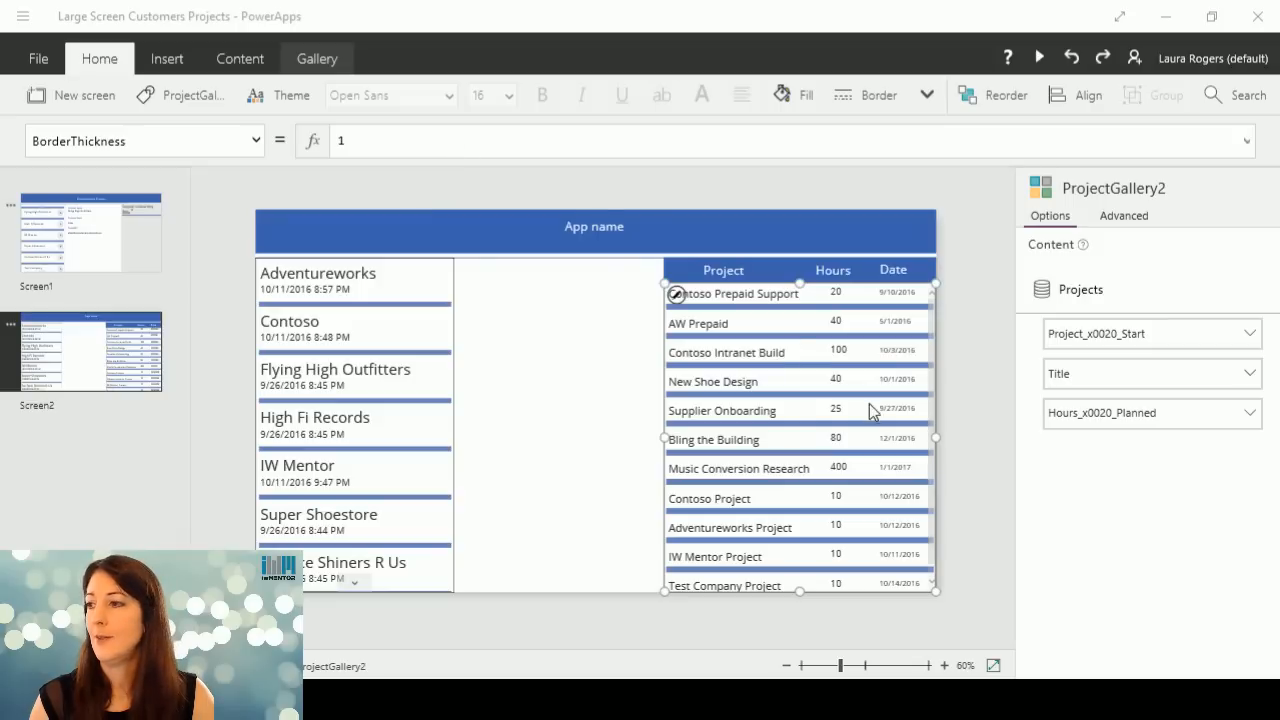
Bring up the project gallery's Items property and clear its existing formula.
{"action": "left_click", "coordinate": [258, 140]}
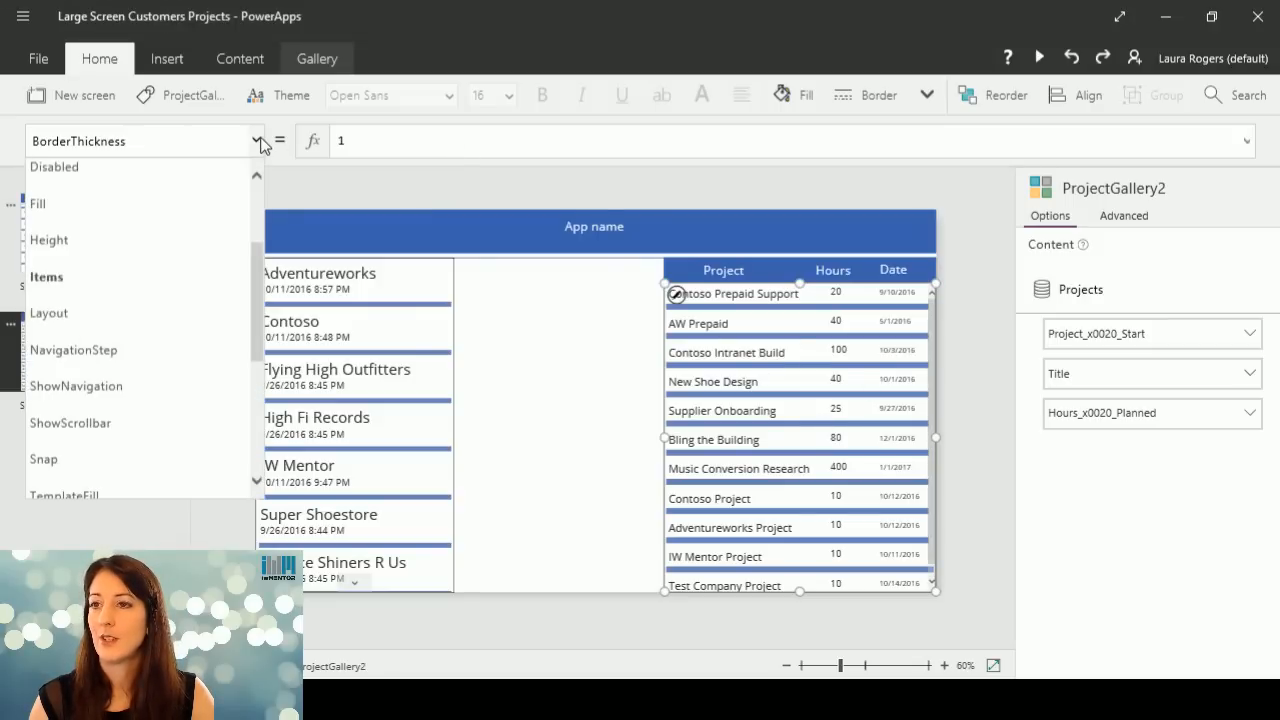
{"action": "left_click", "coordinate": [182, 276]}
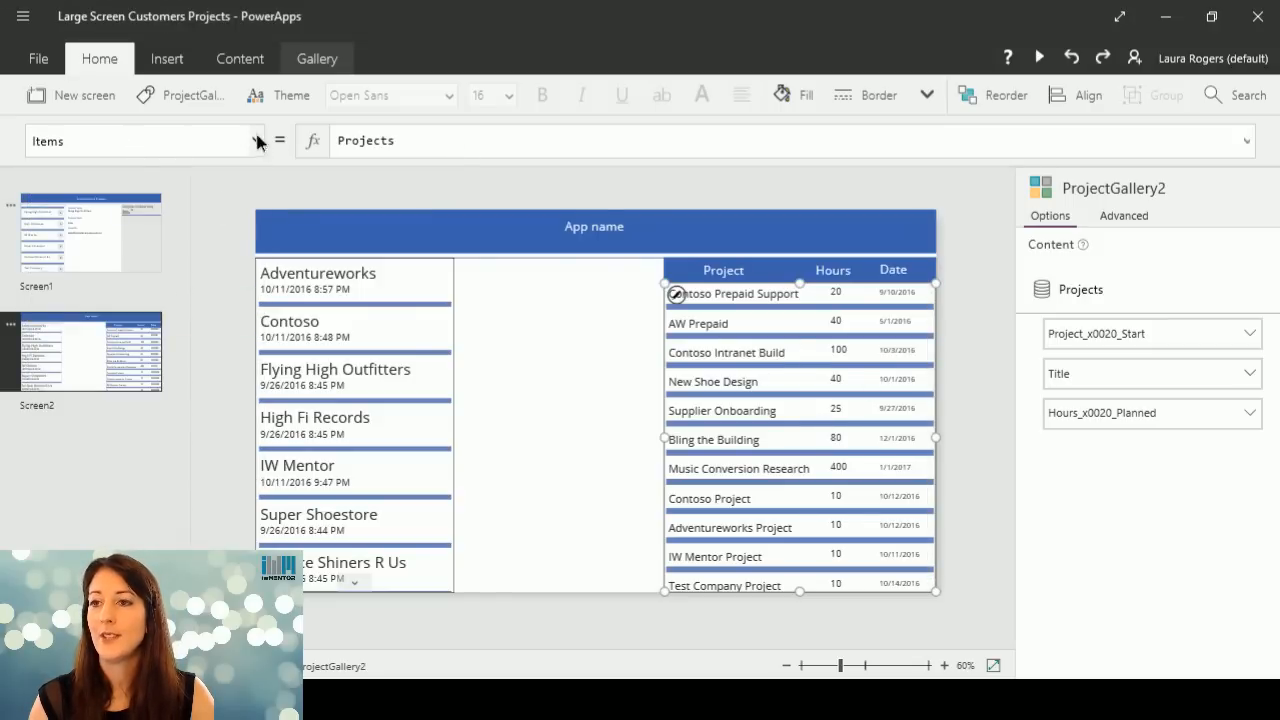
{"action": "left_click", "coordinate": [255, 140]}
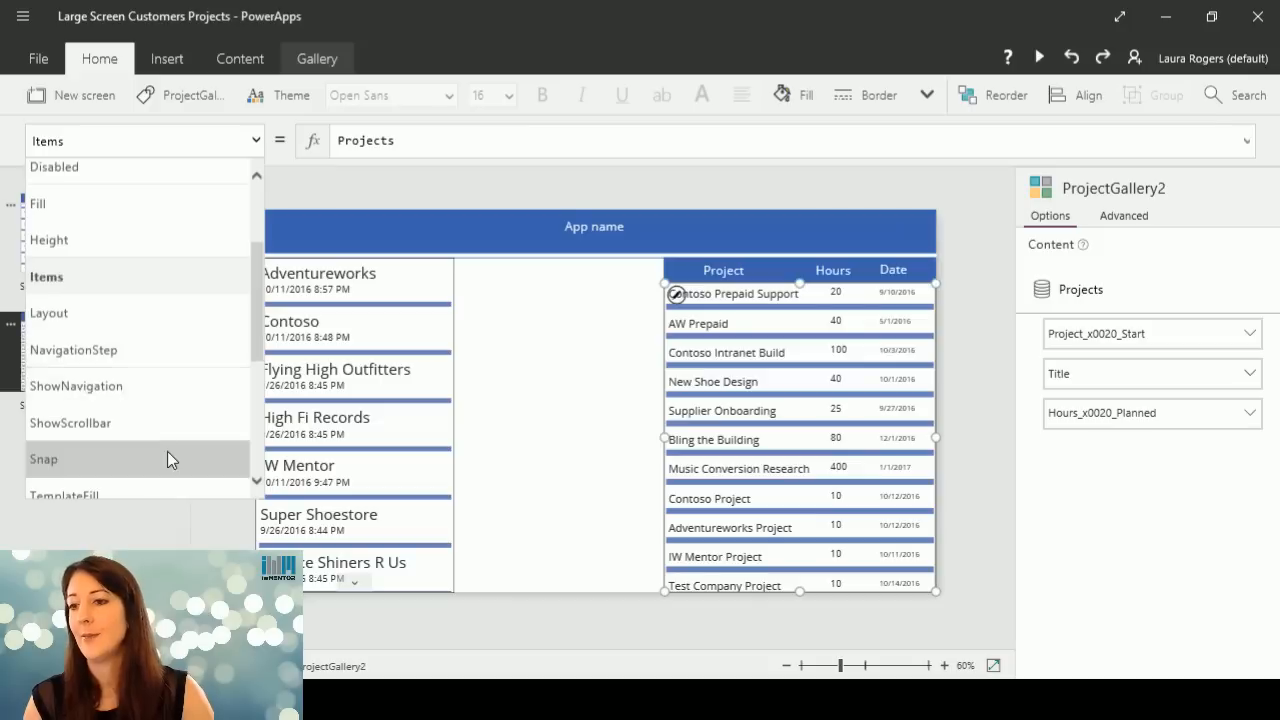
{"action": "mouse_move", "coordinate": [262, 282]}
{"action": "left_mouse_down"}
{"action": "mouse_move", "coordinate": [266, 397]}
{"action": "mouse_move", "coordinate": [266, 269]}
{"action": "left_mouse_up"}
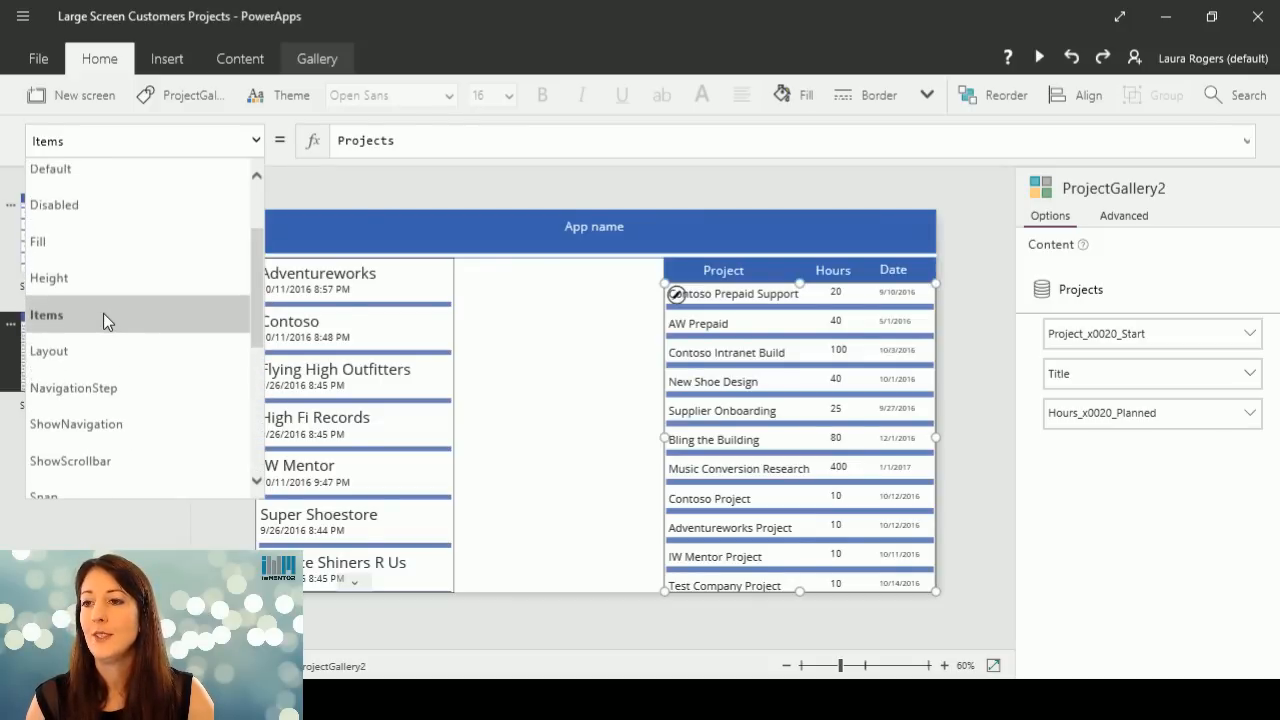
{"action": "left_click", "coordinate": [433, 149]}
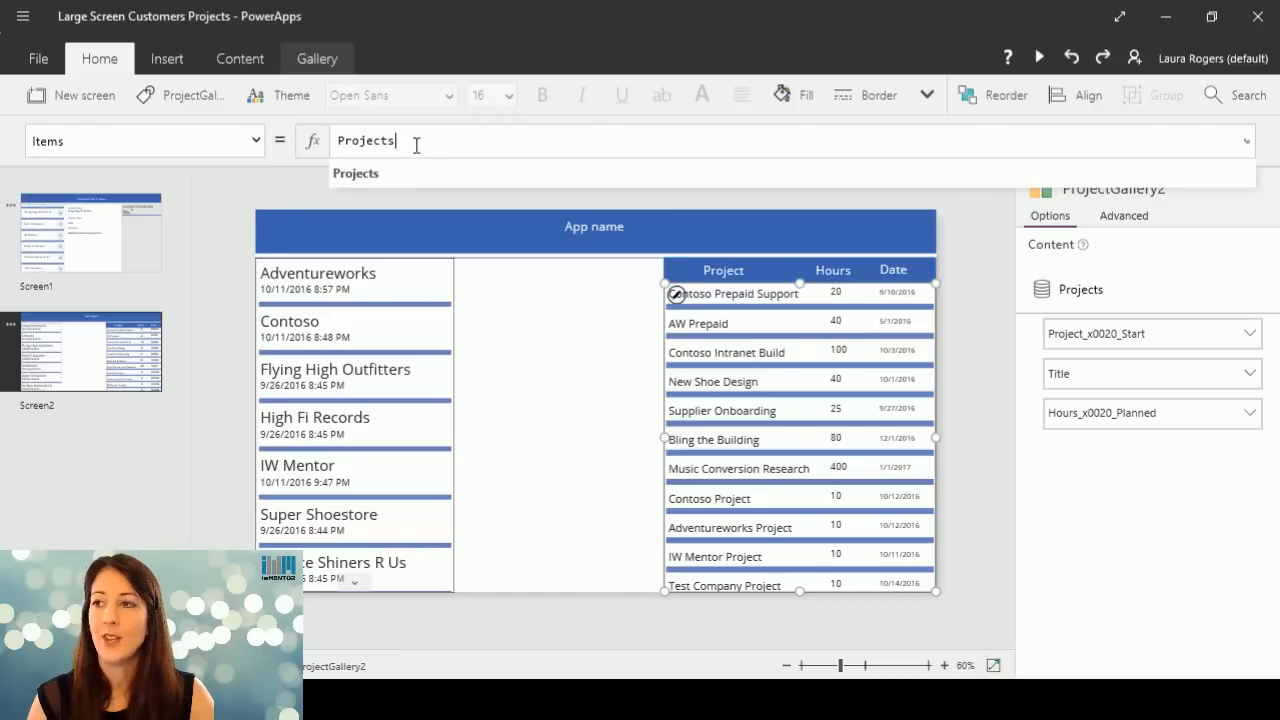
{"action": "left_click_drag", "start_coordinate": [414, 143], "coordinate": [288, 147]}
{"action": "type", "text": "filter("}
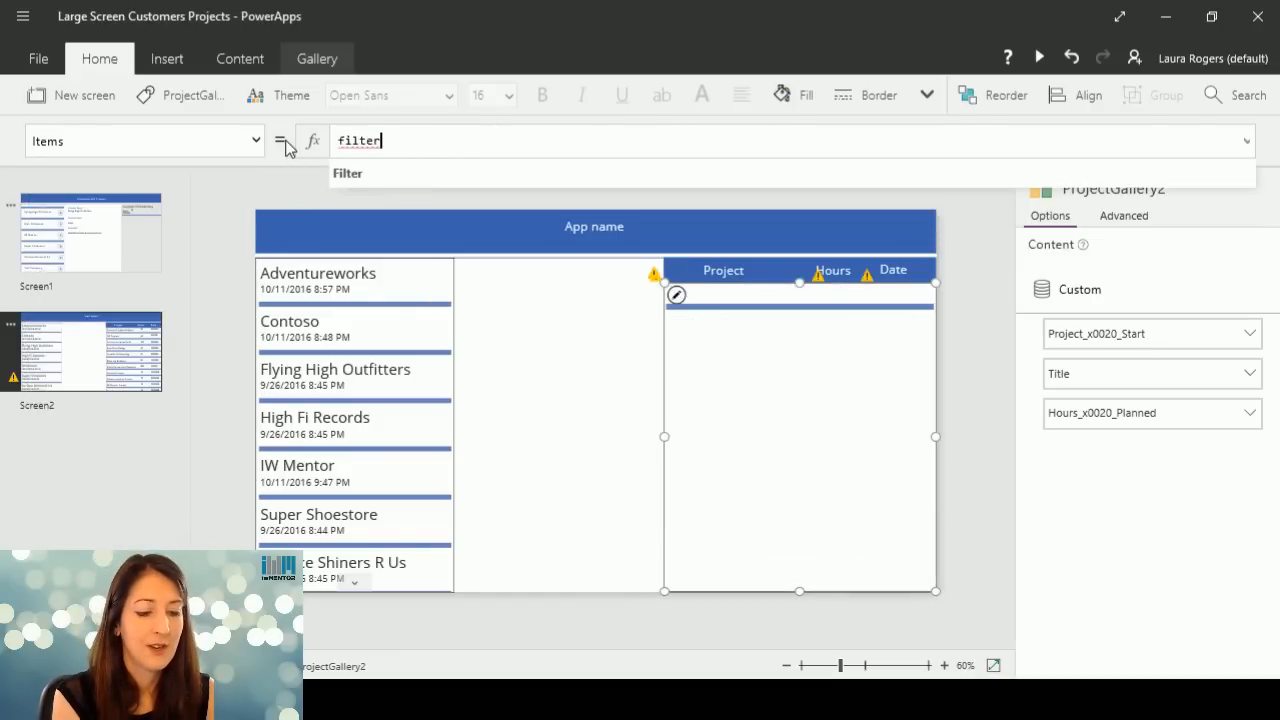
{"action": "key", "text": "BackSpace"}
{"action": "key", "text": "BackSpace"}
{"action": "key", "text": "BackSpace"}
{"action": "key", "text": "BackSpace"}
{"action": "key", "text": "BackSpace"}
{"action": "key", "text": "BackSpace"}
{"action": "key", "text": "BackSpace"}
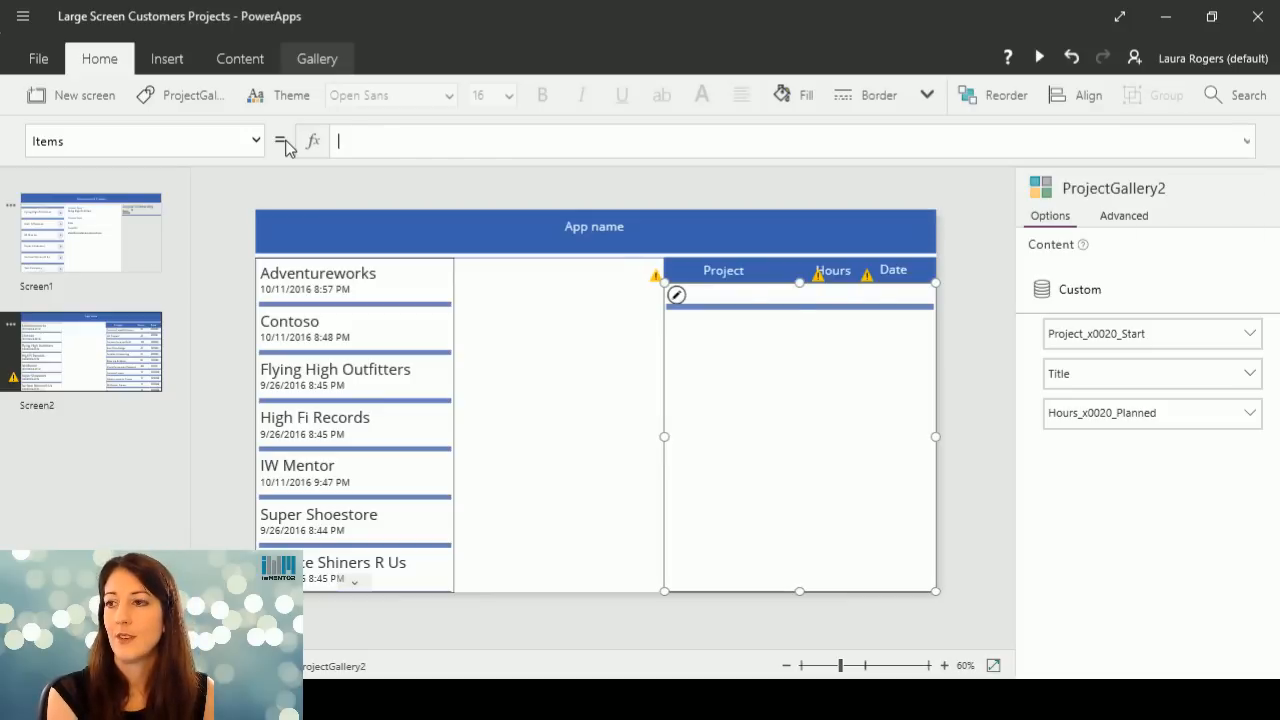
Begin the project gallery's Items formula with the Filter function and Projects as its source, followed by a comma.
{"action": "type", "text": "f"}
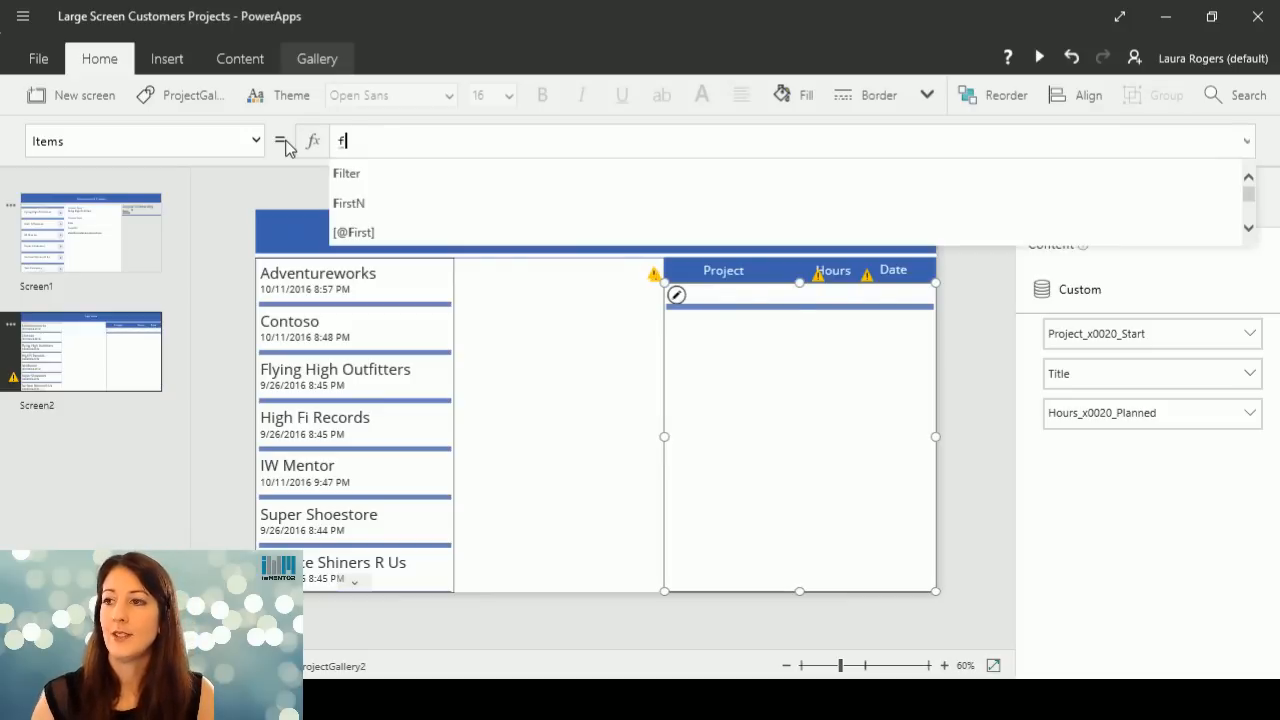
{"action": "left_click", "coordinate": [363, 180]}
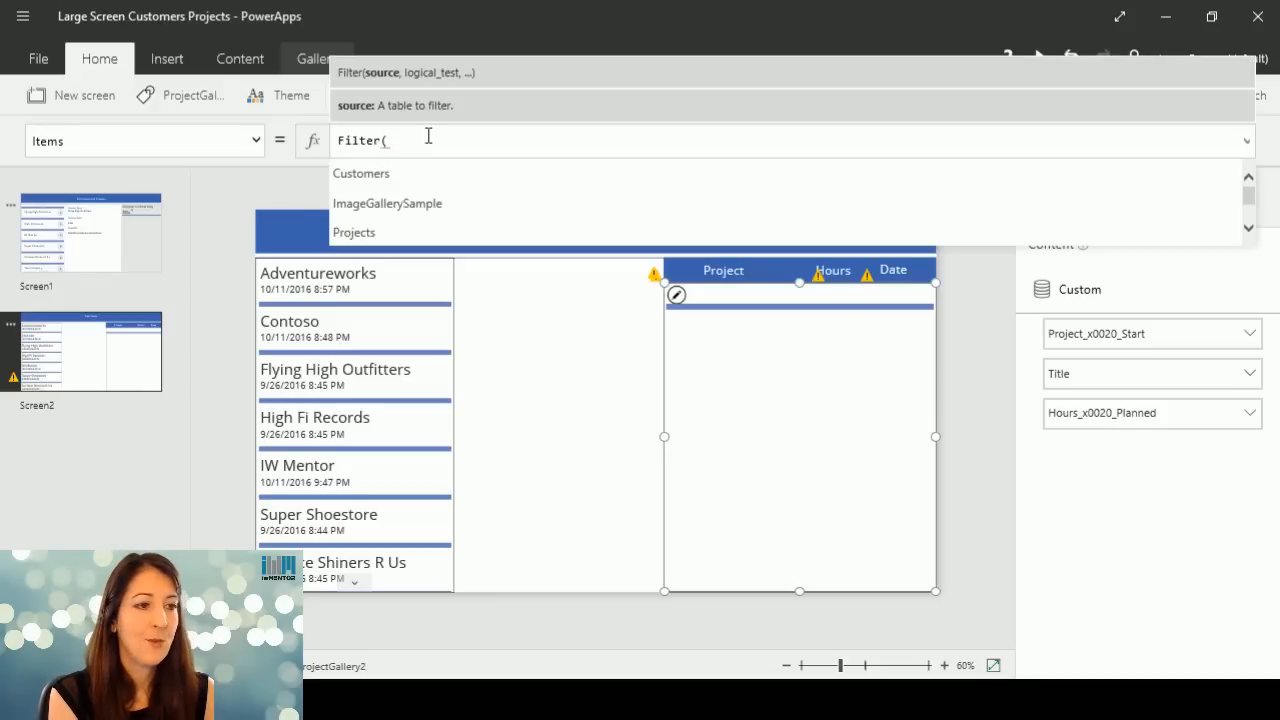
{"action": "type", "text": "P"}
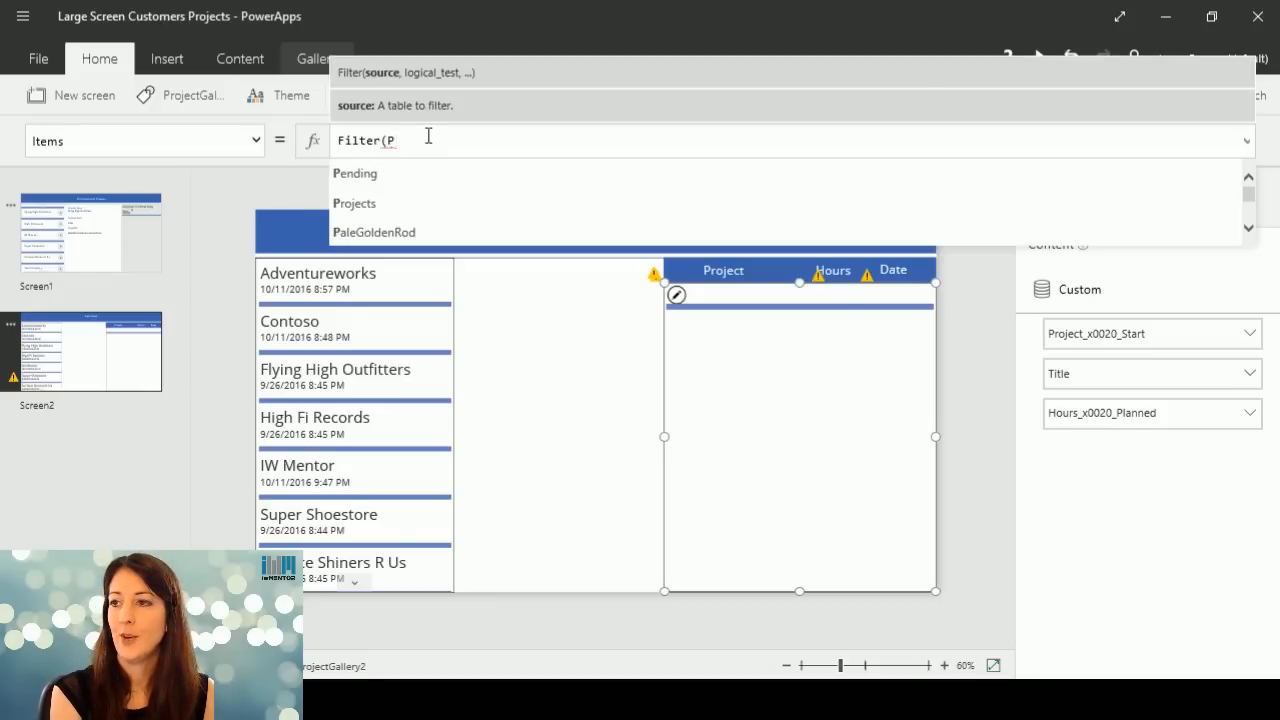
{"action": "left_click", "coordinate": [405, 204]}
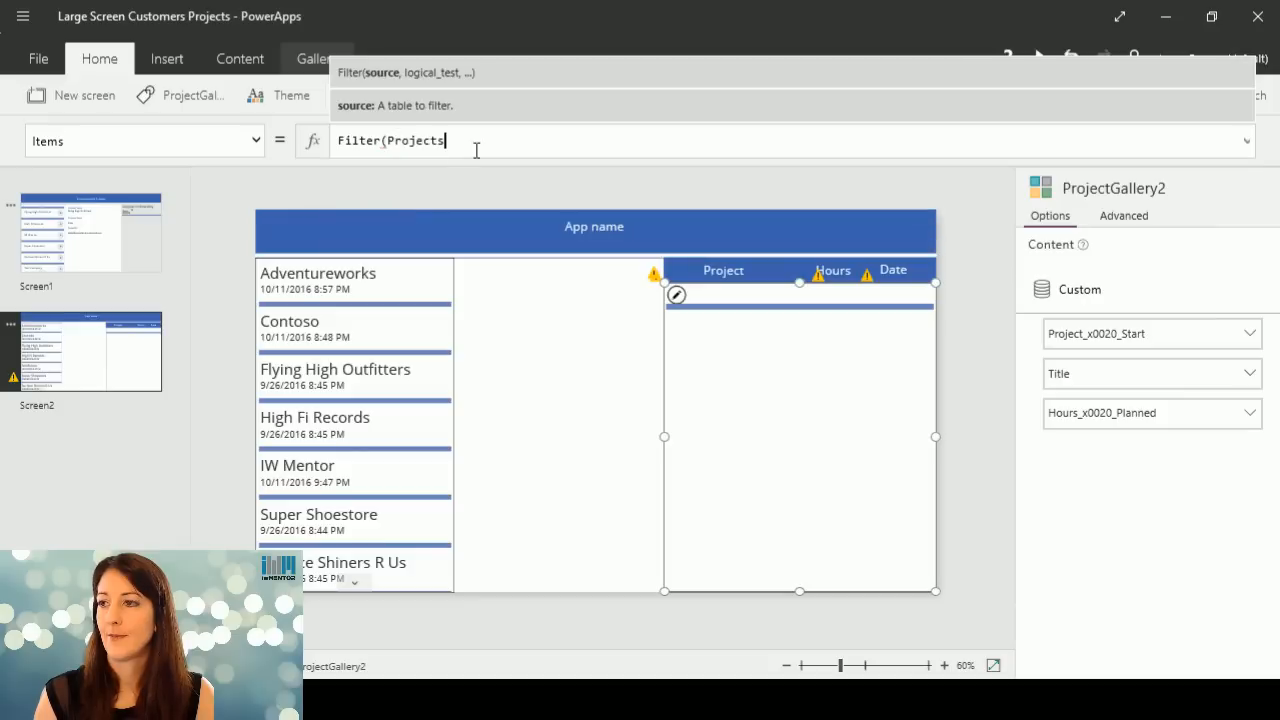
{"action": "type", "text": ","}
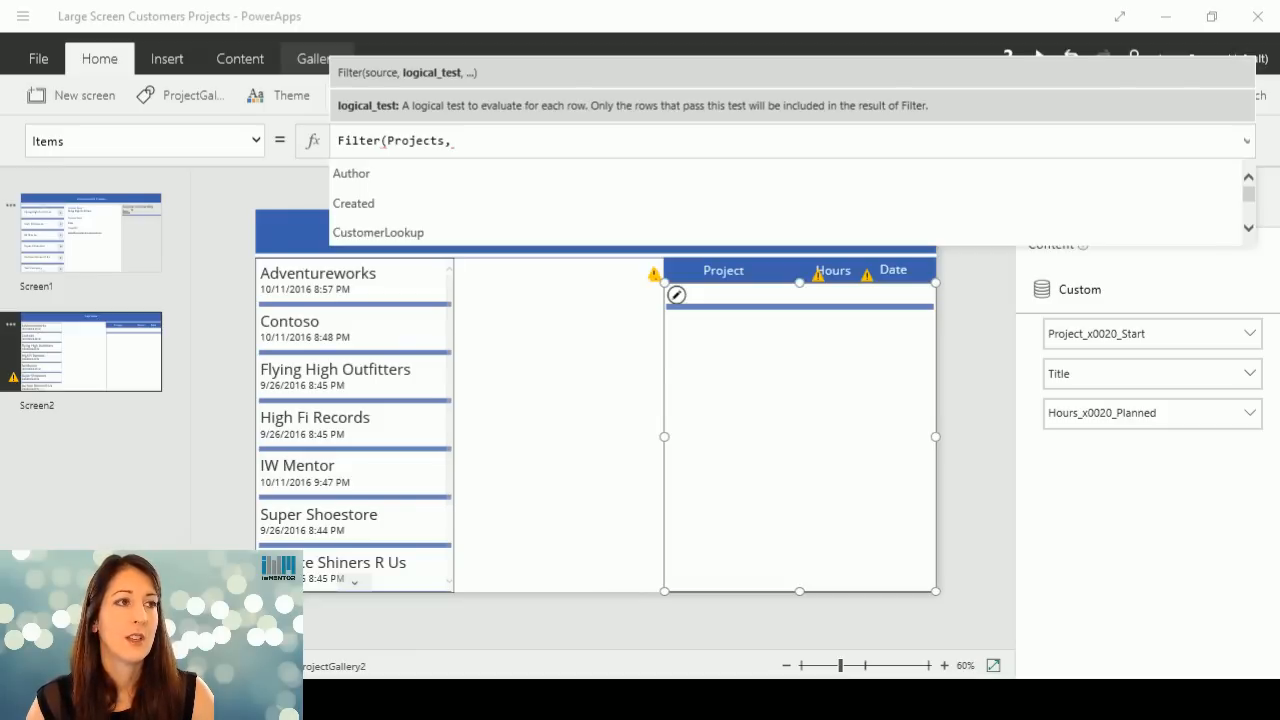
Switch to SharePoint and examine the Customers list and the Customer Lookup field in the Contoso Prepaid Support project's edit form.
{"action": "left_click_drag", "start_coordinate": [0, 145], "coordinate": [538, 82]}
{"action": "left_click", "coordinate": [190, 315]}
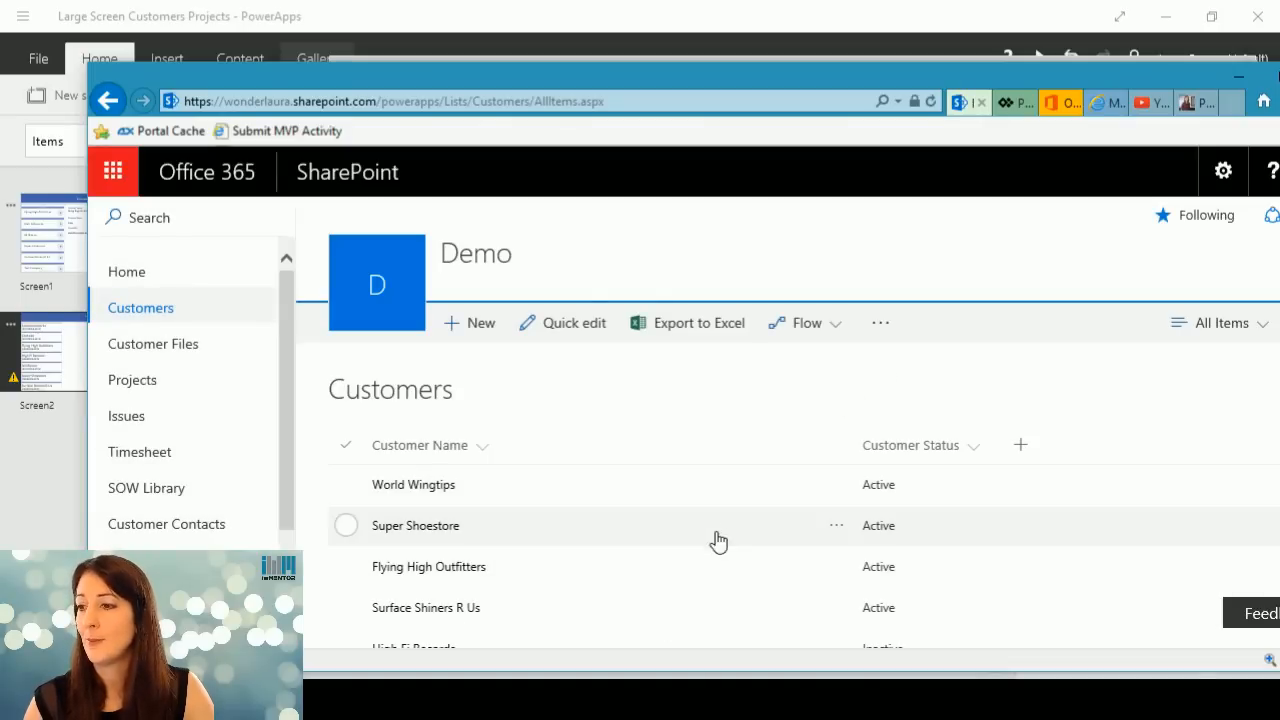
{"action": "scroll", "coordinate": [714, 540], "scroll_direction": "down", "scroll_amount": 2}
{"action": "scroll", "coordinate": [714, 540], "scroll_direction": "up", "scroll_amount": 1}
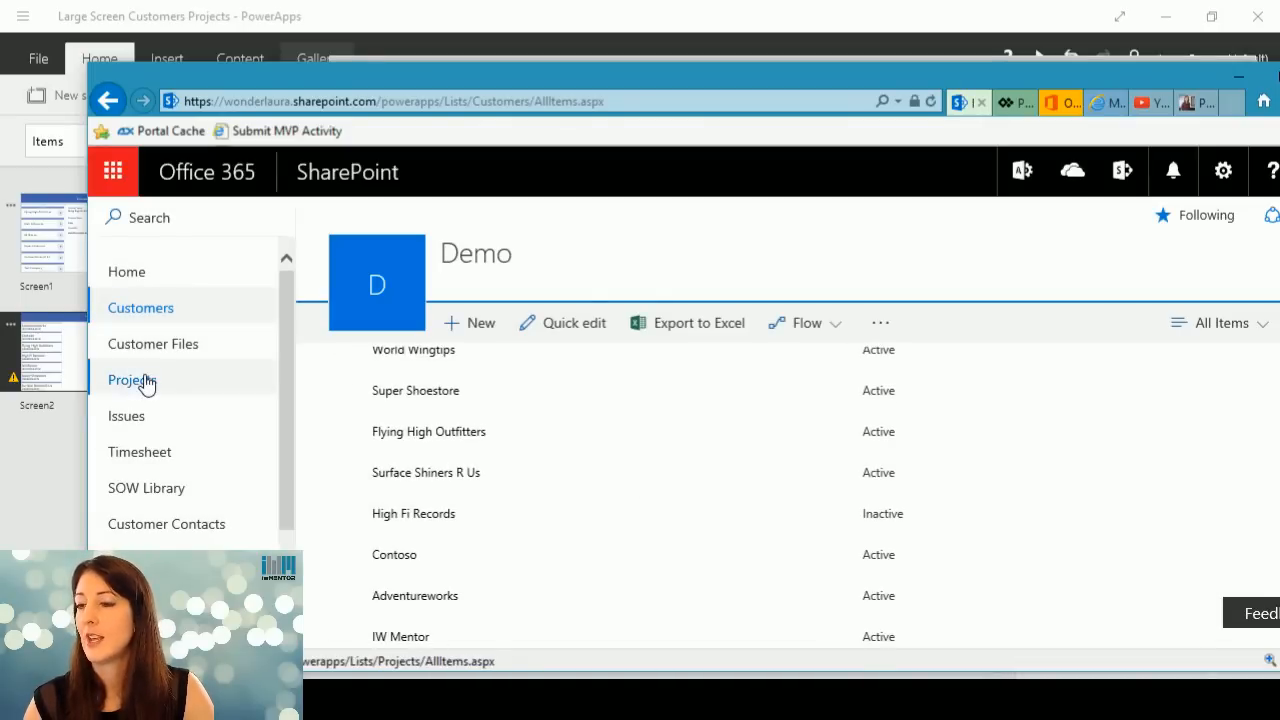
{"action": "left_click", "coordinate": [145, 382]}
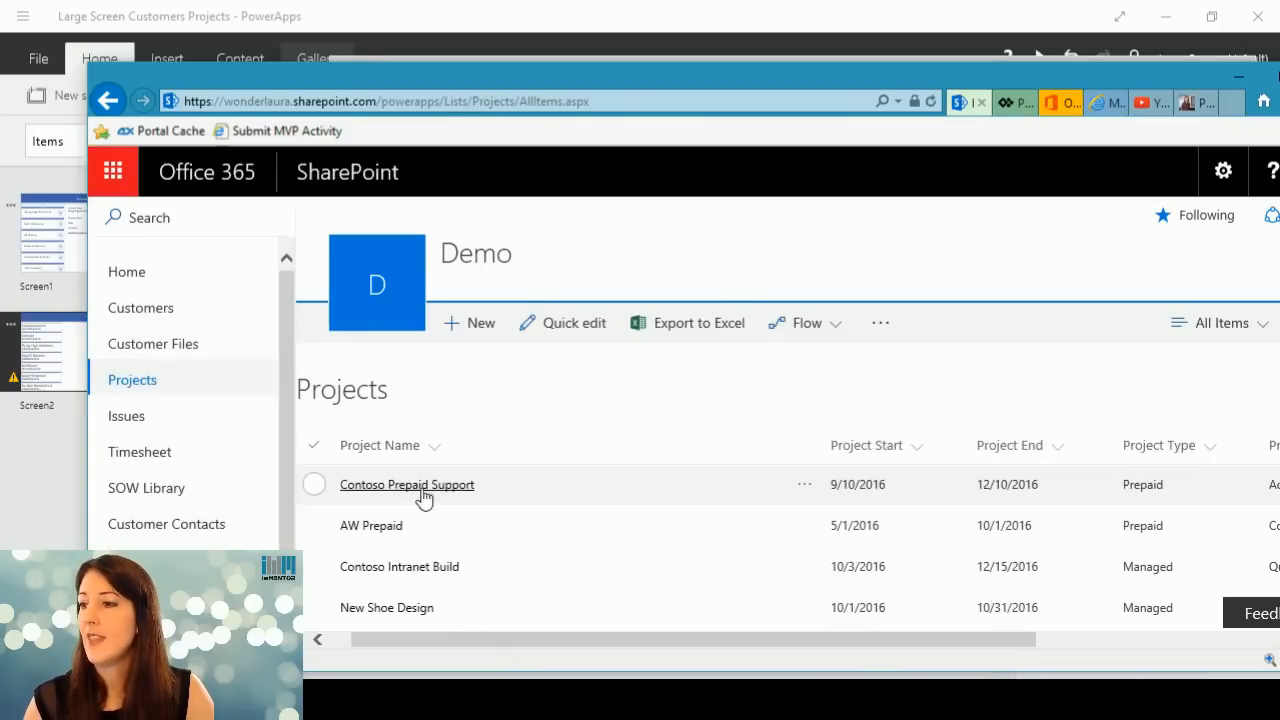
{"action": "left_click", "coordinate": [806, 488]}
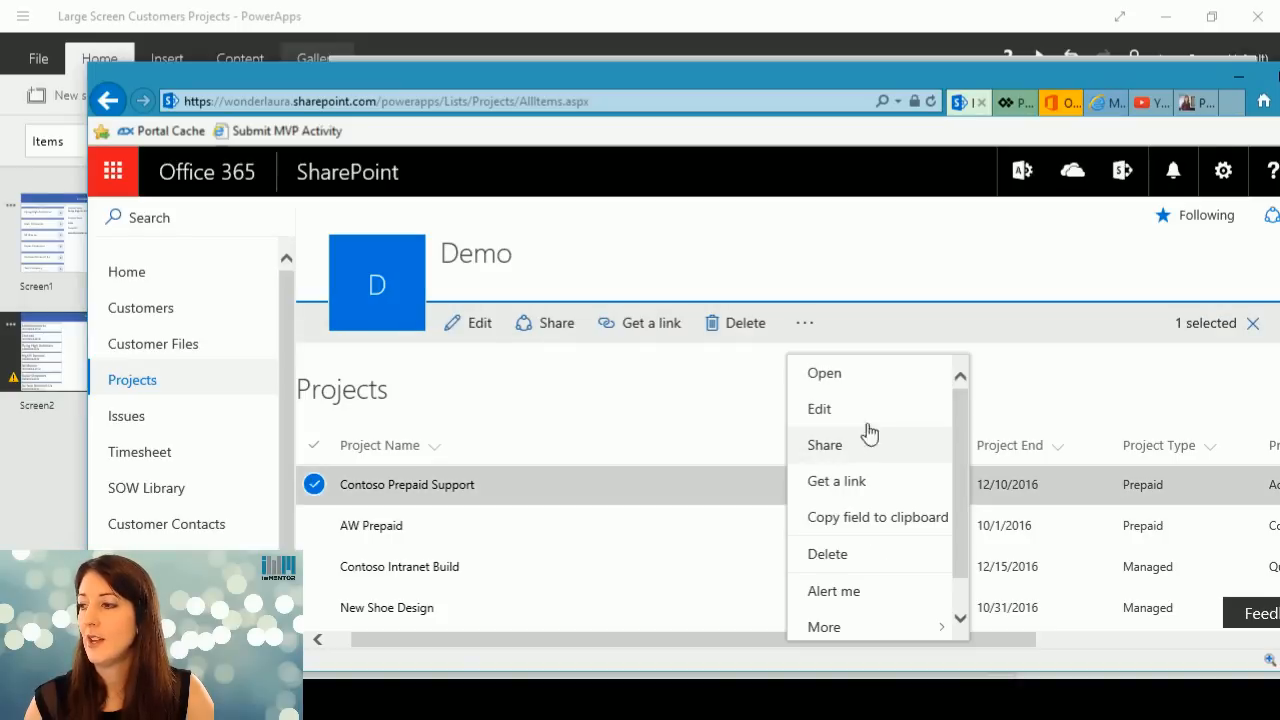
{"action": "left_click", "coordinate": [735, 468]}
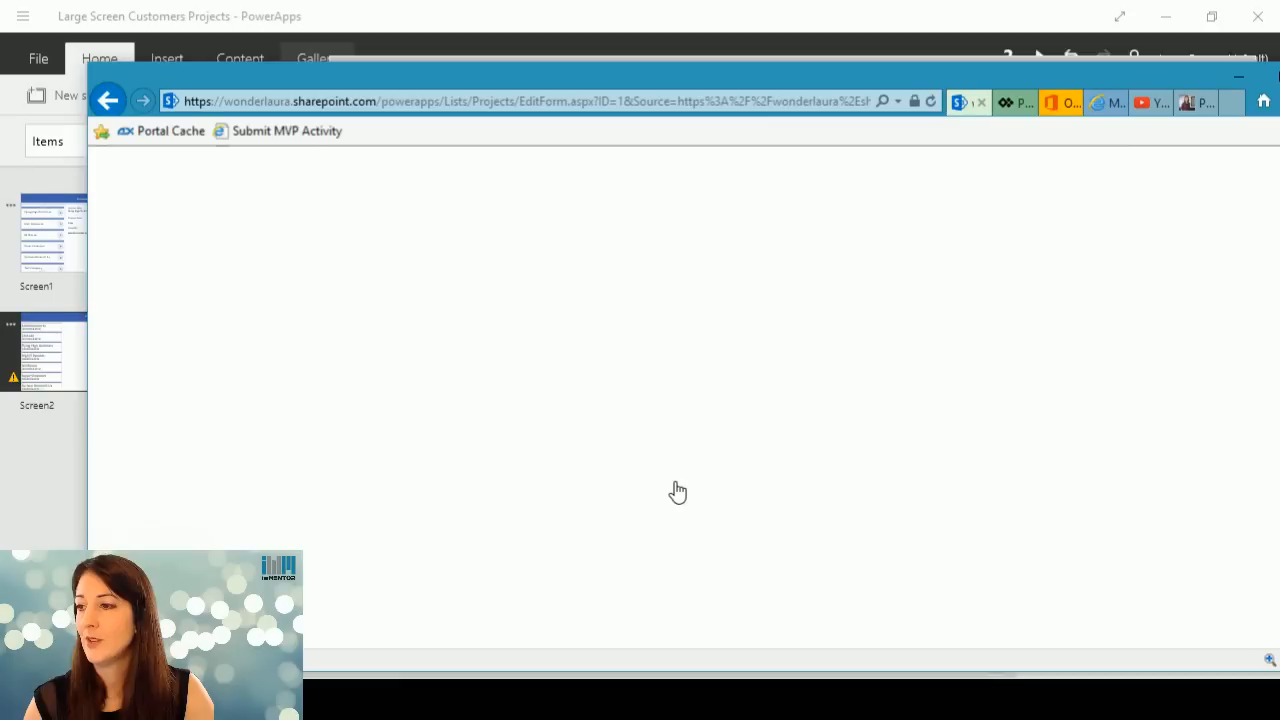
{"action": "scroll", "coordinate": [648, 502], "scroll_direction": "down", "scroll_amount": 4}
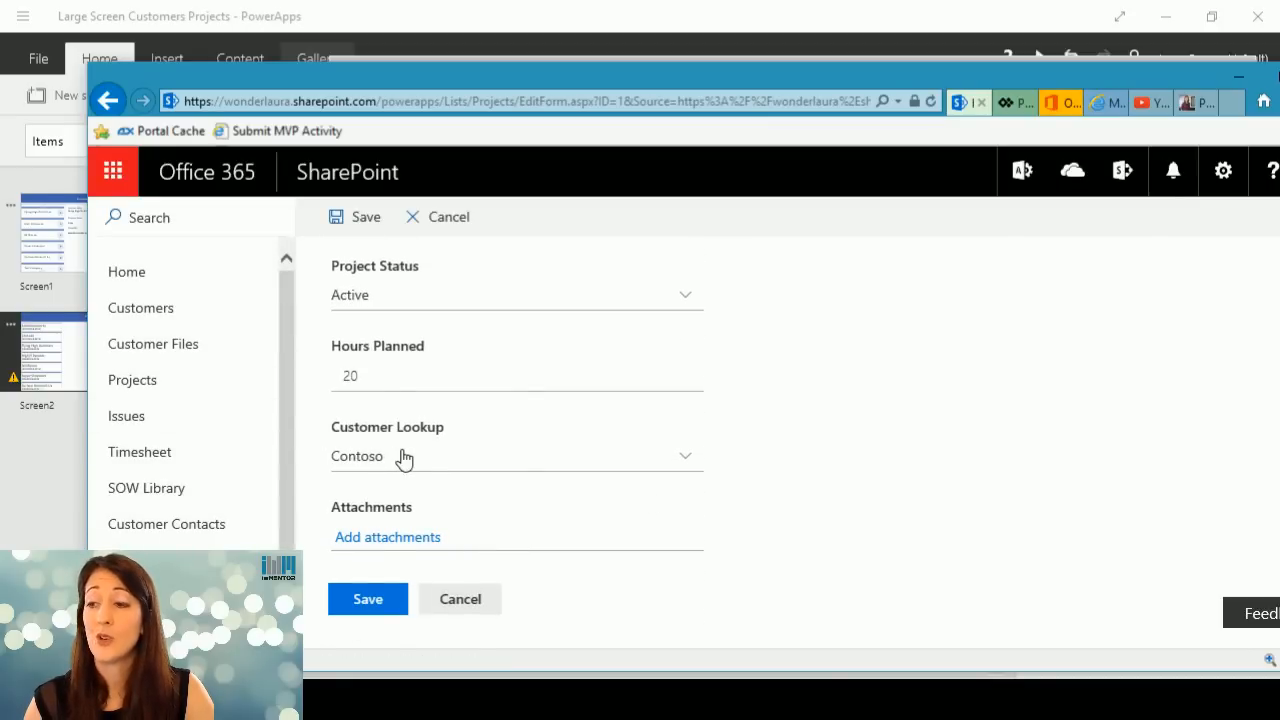
{"action": "left_click", "coordinate": [473, 600]}
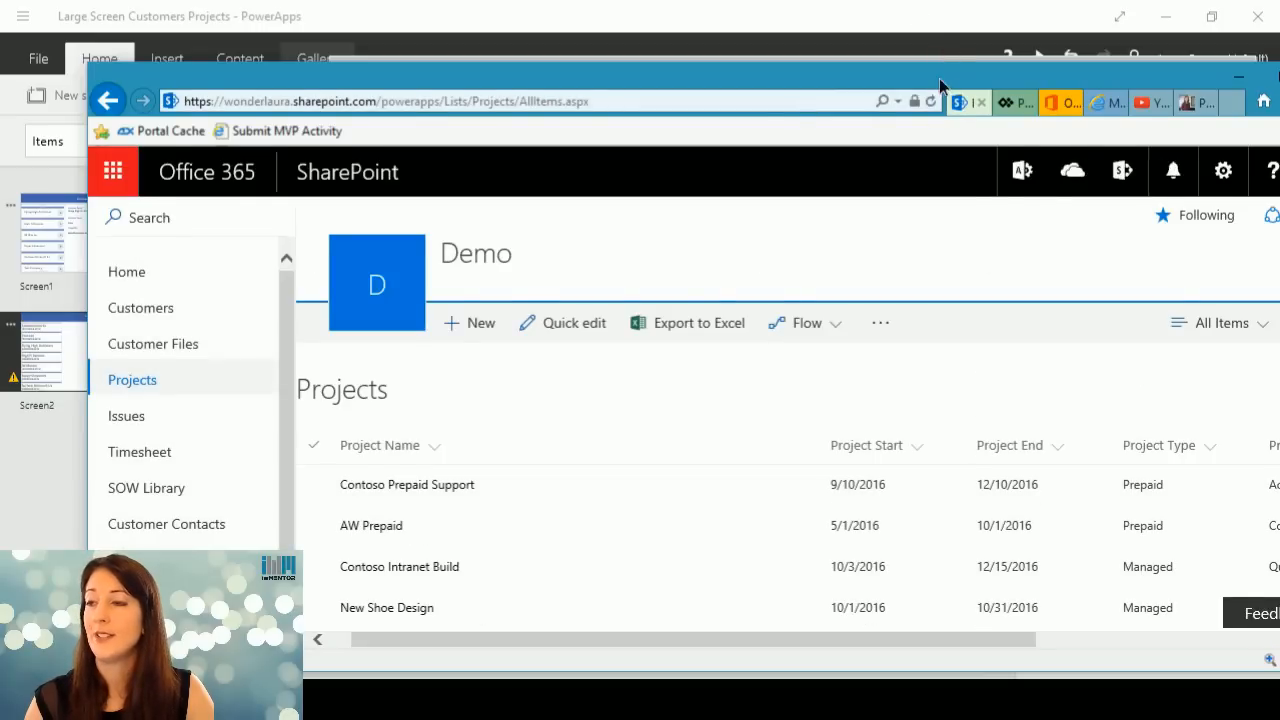
{"action": "left_click", "coordinate": [1239, 77]}
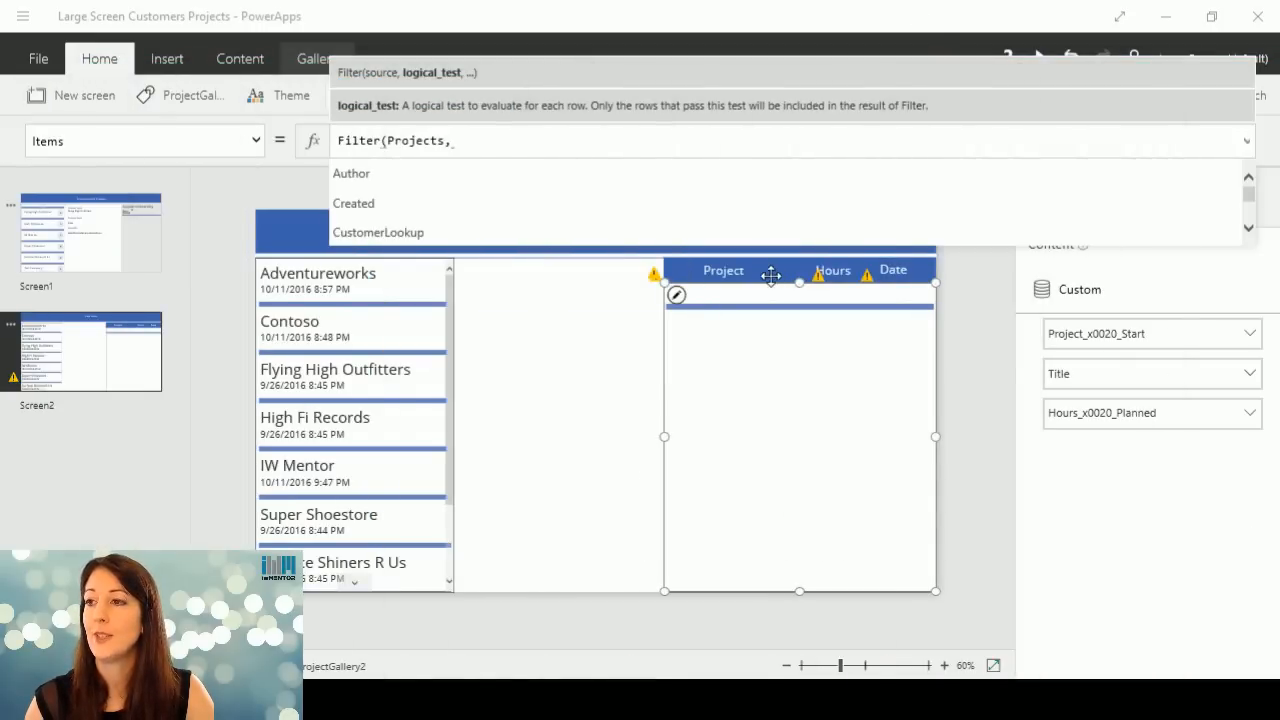
Return to the project gallery's Items formula in PowerApps and start the Filter condition with CustomerLookup.Id.
{"action": "left_click", "coordinate": [495, 141]}
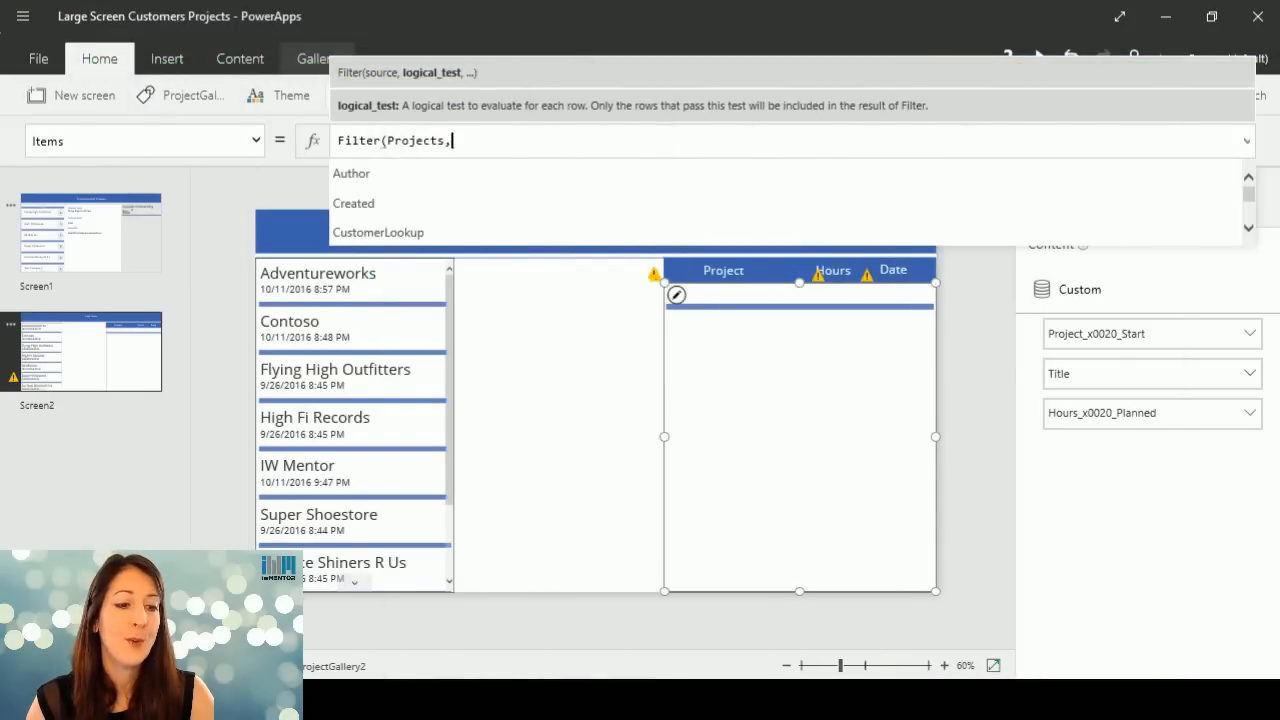
{"action": "key", "text": "alt+Tab"}
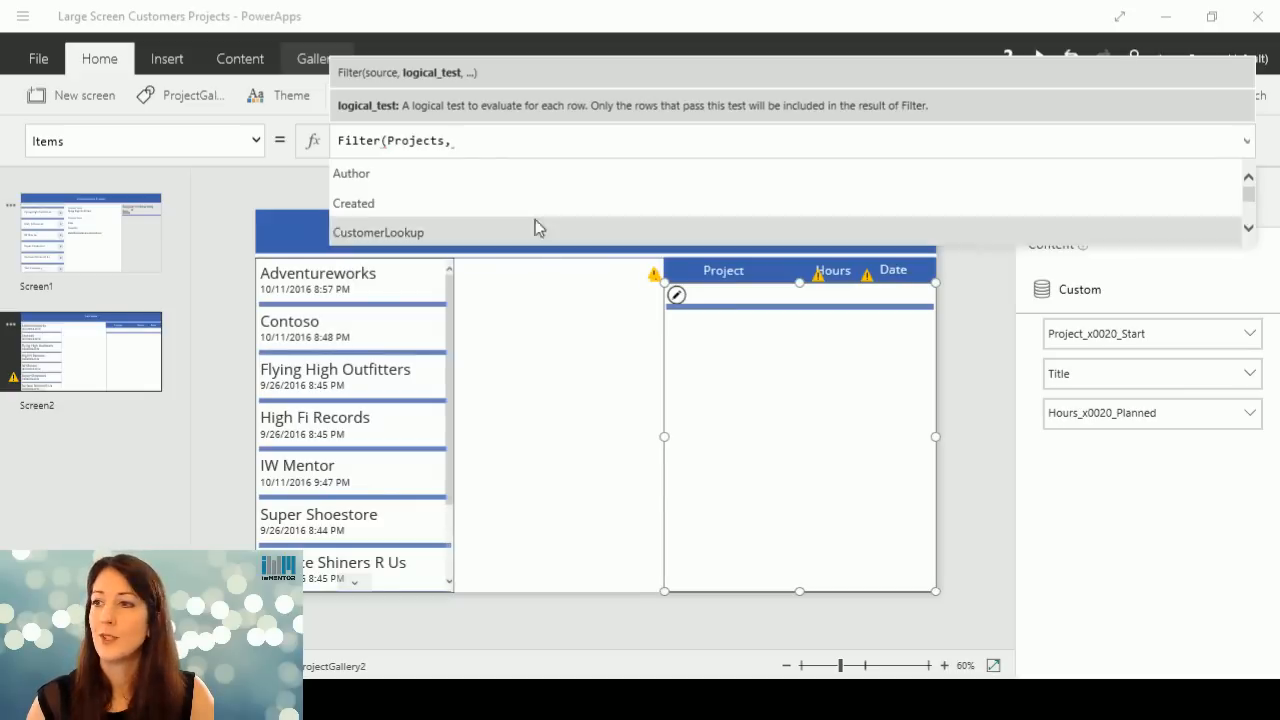
{"action": "left_click", "coordinate": [475, 140]}
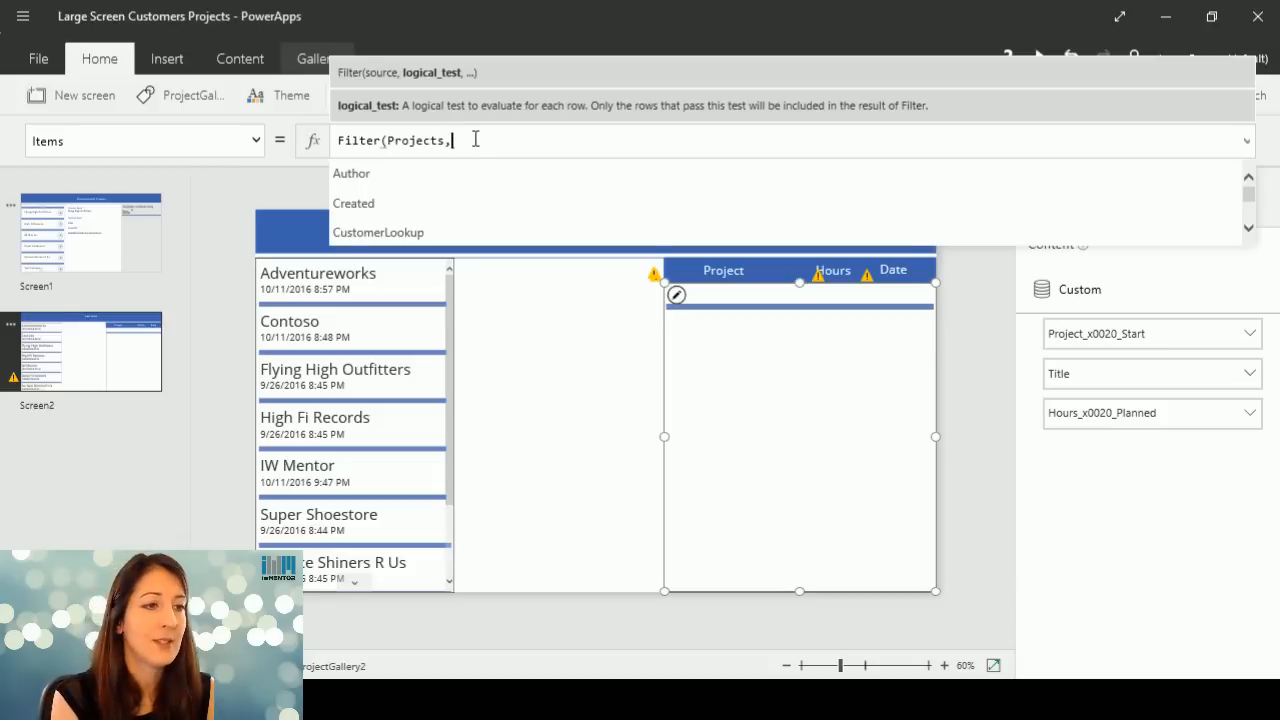
{"action": "type", "text": "cu"}
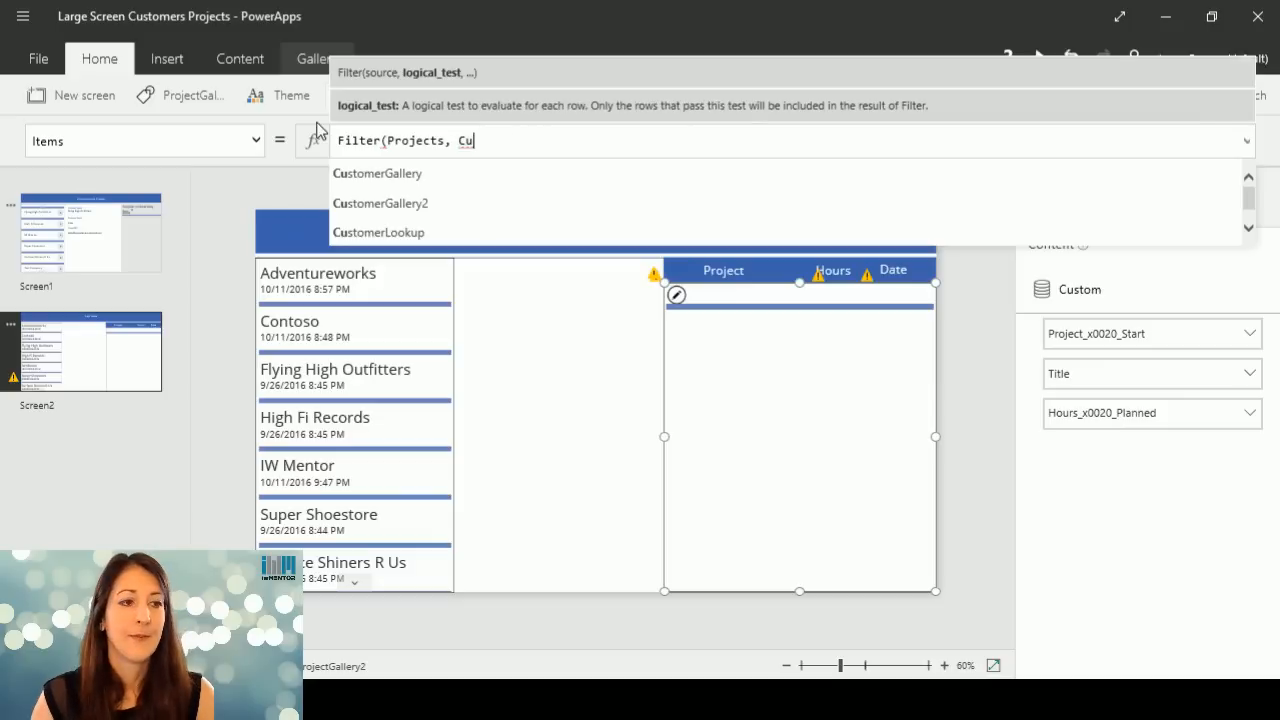
{"action": "left_click", "coordinate": [420, 233]}
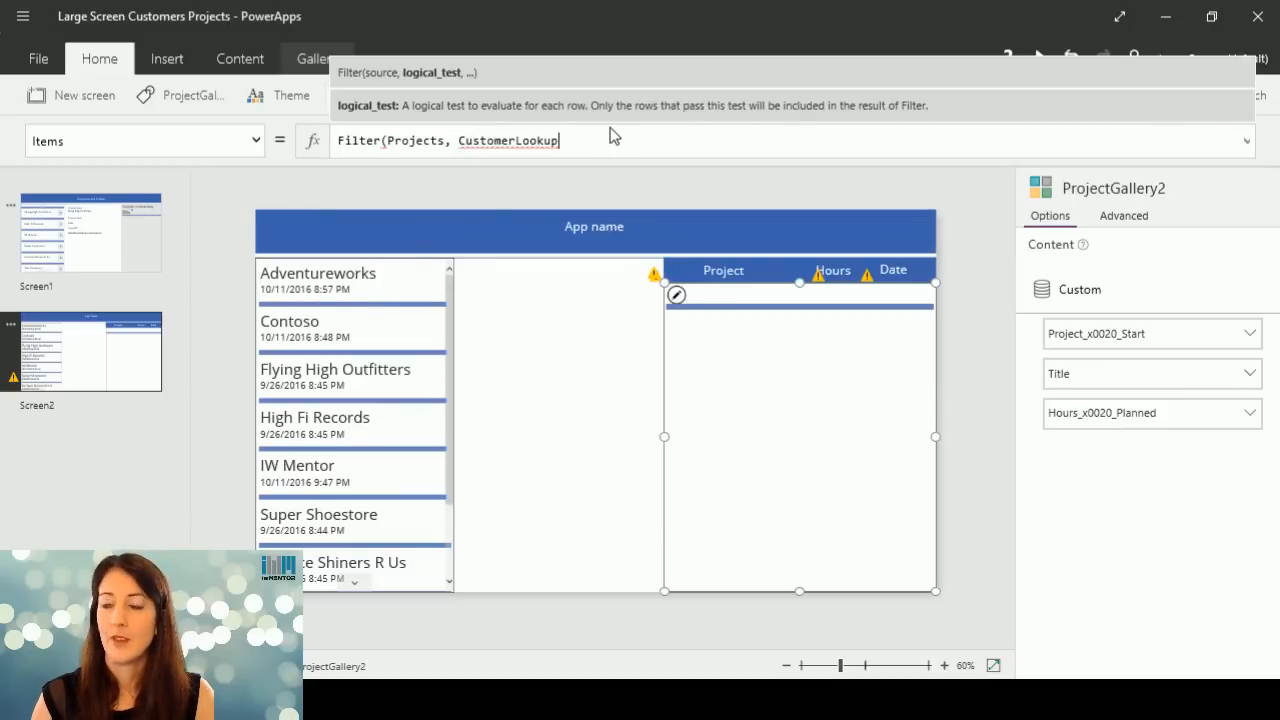
{"action": "type", "text": "."}
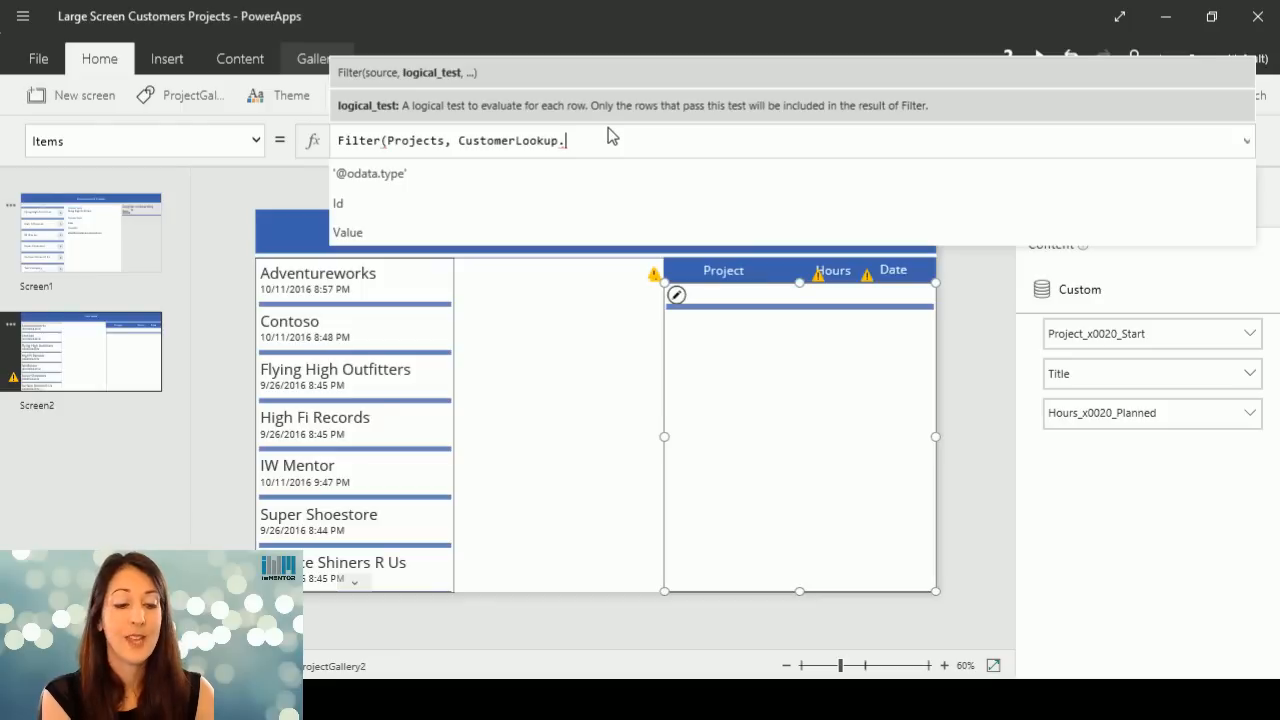
{"action": "type", "text": "I"}
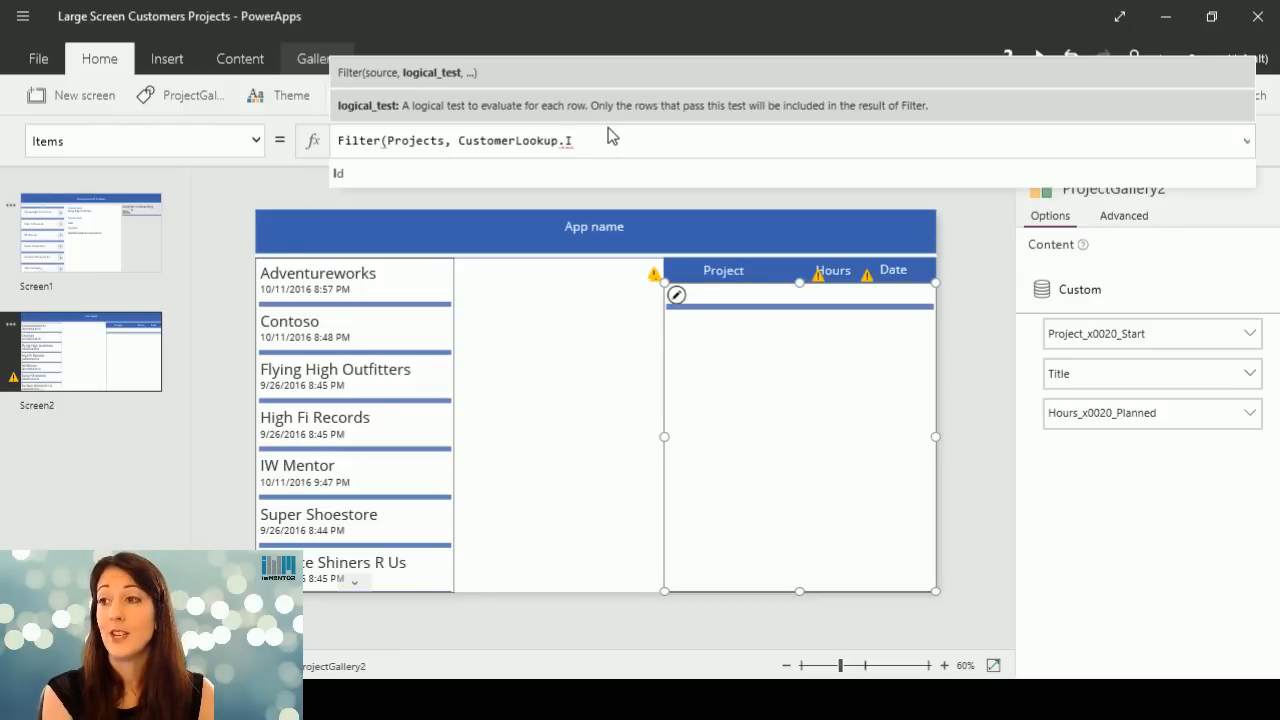
{"action": "left_click", "coordinate": [524, 177]}
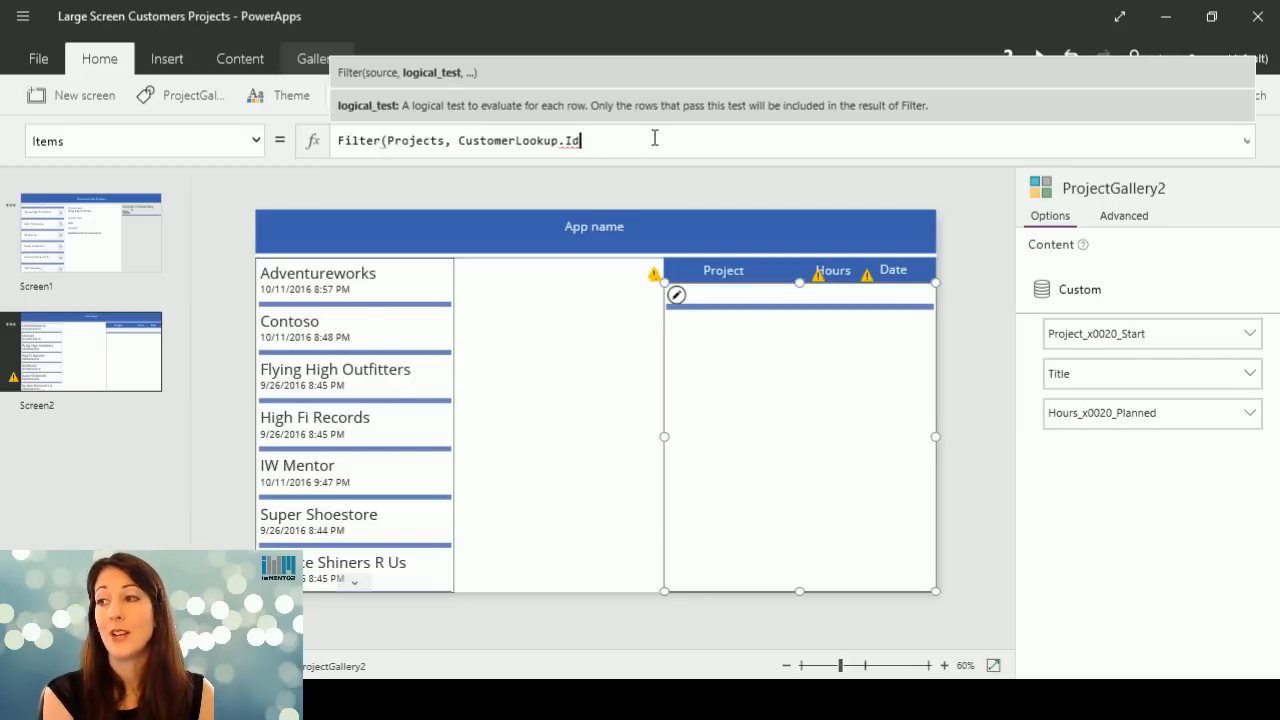
{"action": "type", "text": ","}
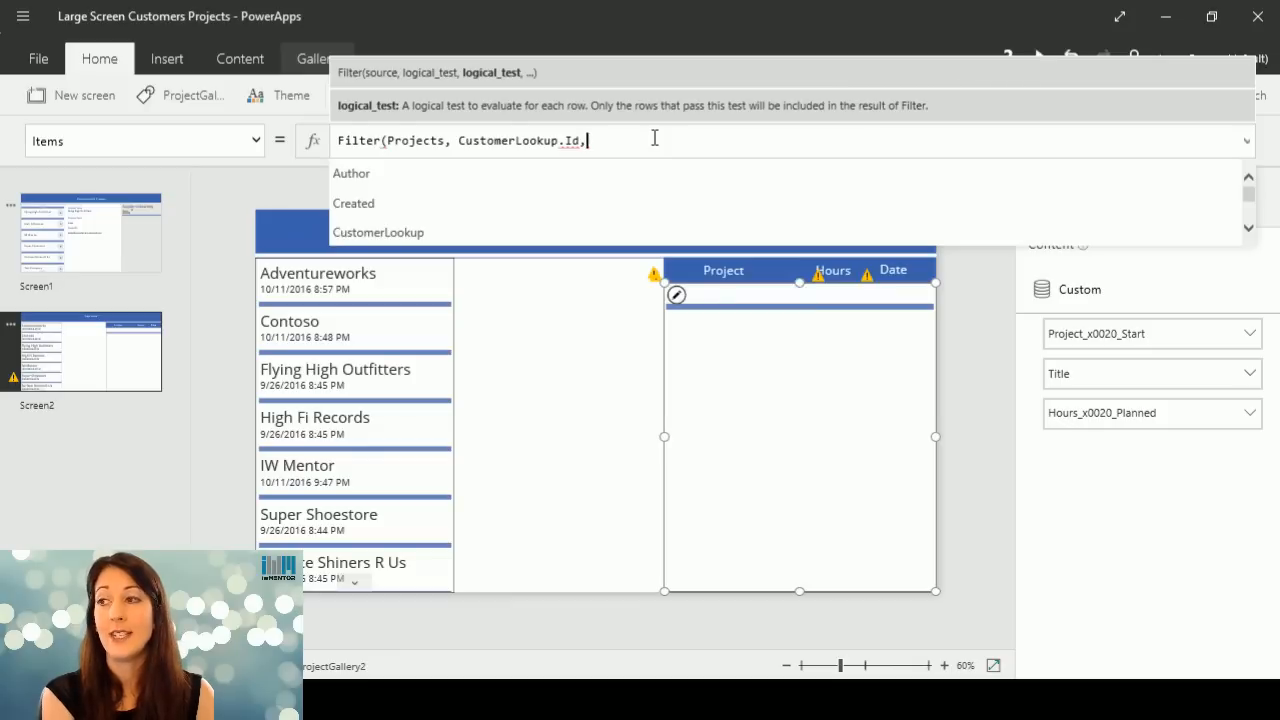
{"action": "key", "text": "BackSpace"}
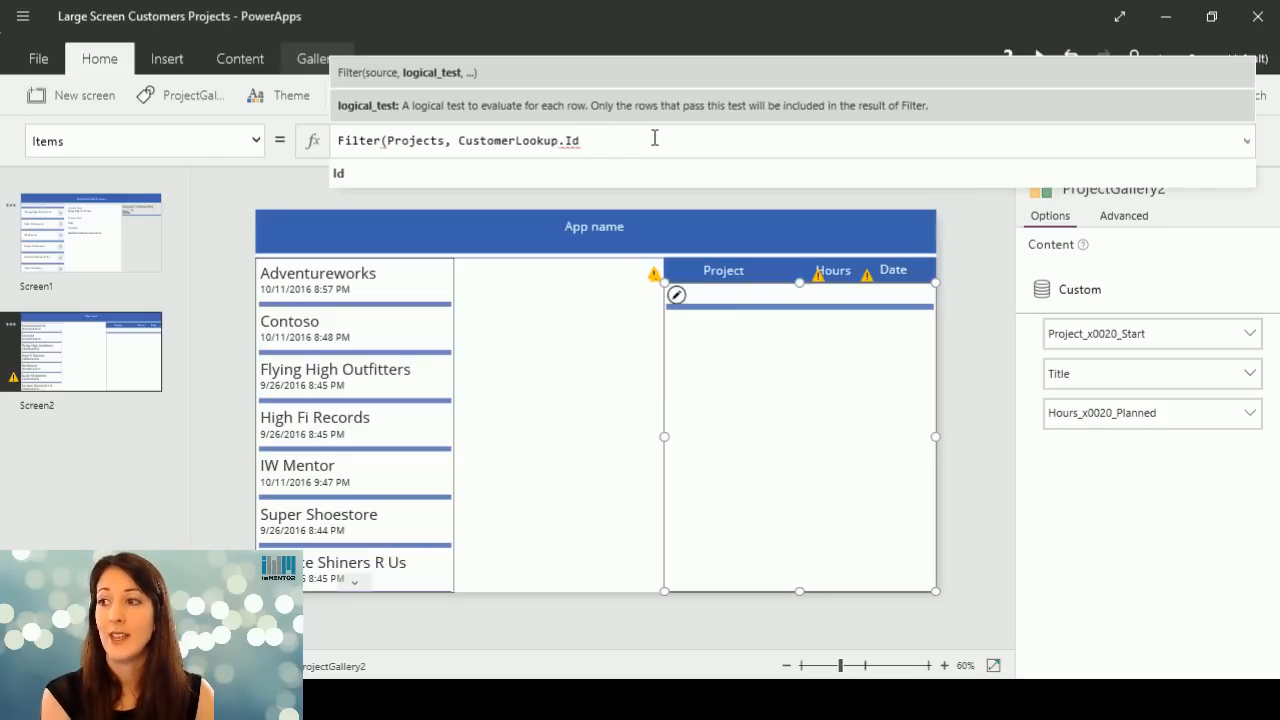
Complete the Filter condition by equating the lookup Id to CustomerGallery2.Selected.ID and close the formula's parenthesis.
{"action": "type", "text": "="}
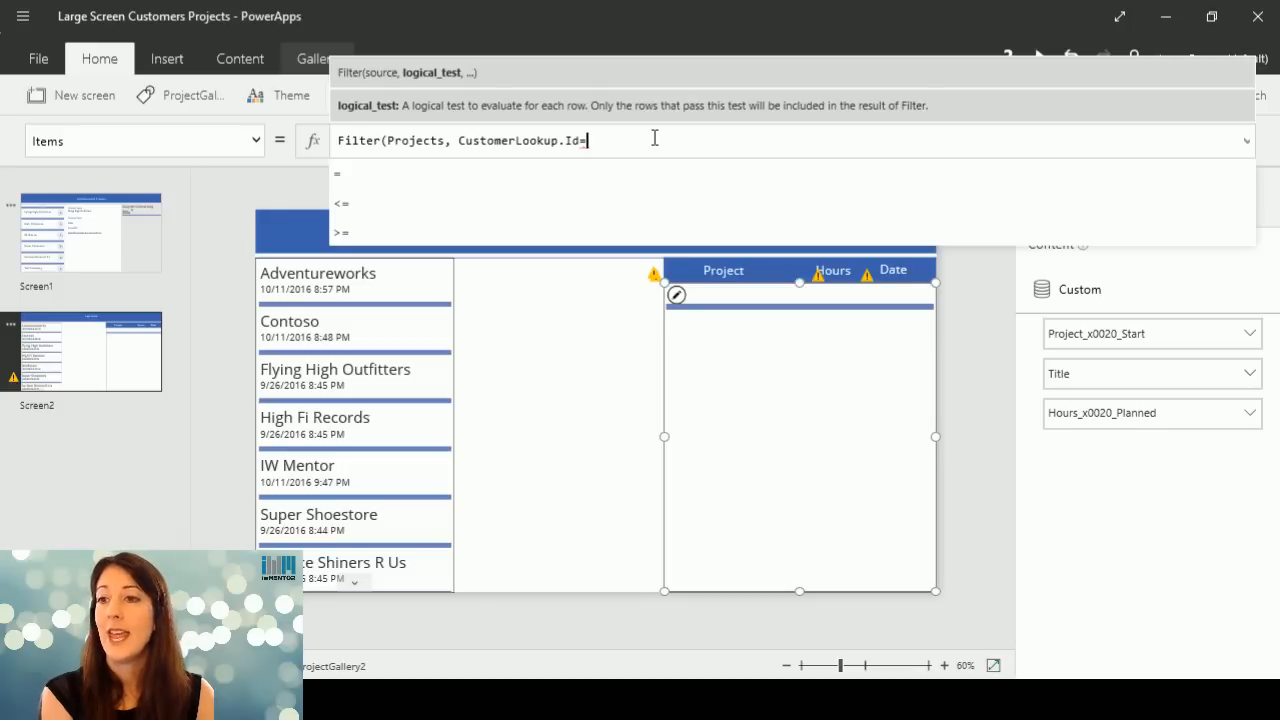
{"action": "type", "text": "Cus"}
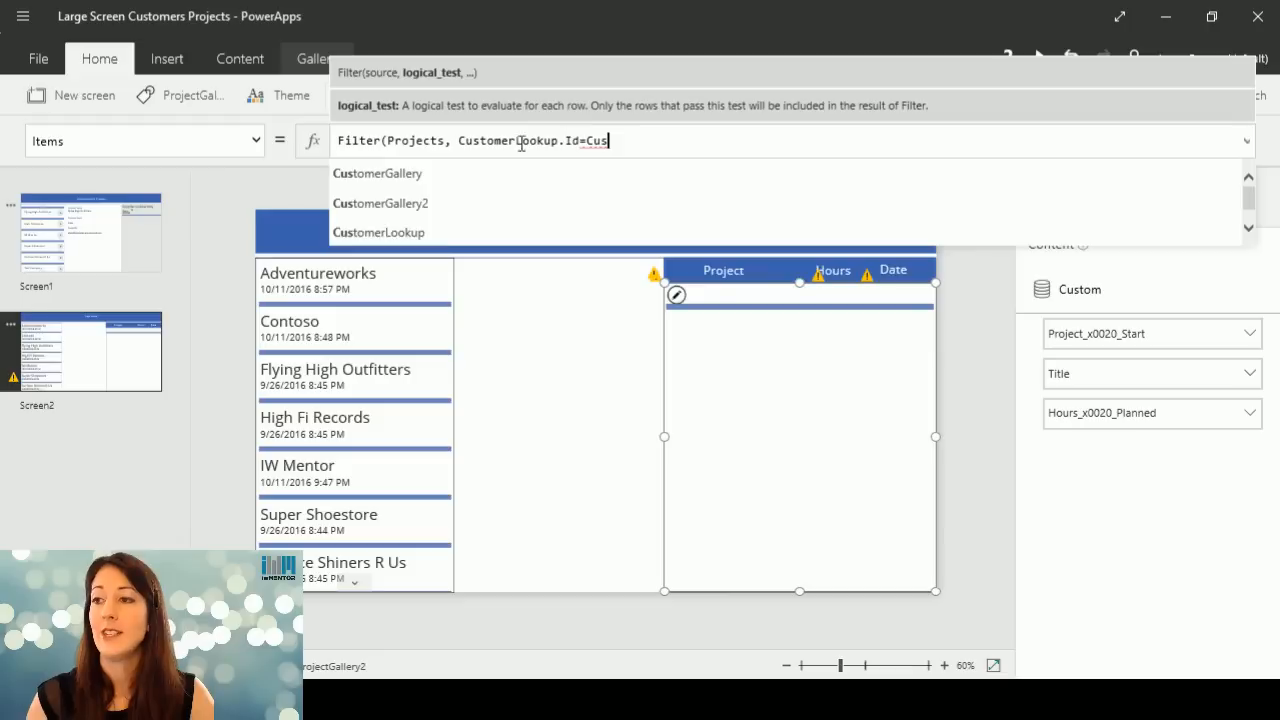
{"action": "left_click", "coordinate": [449, 208]}
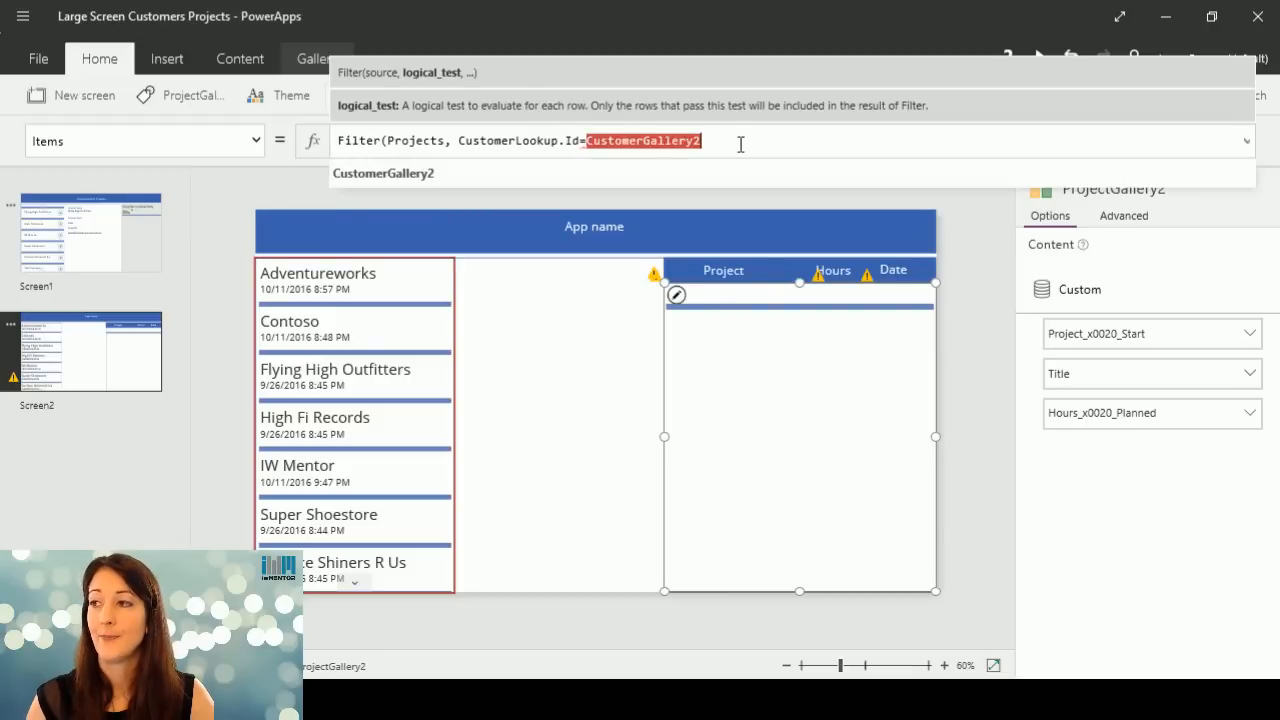
{"action": "type", "text": ".s"}
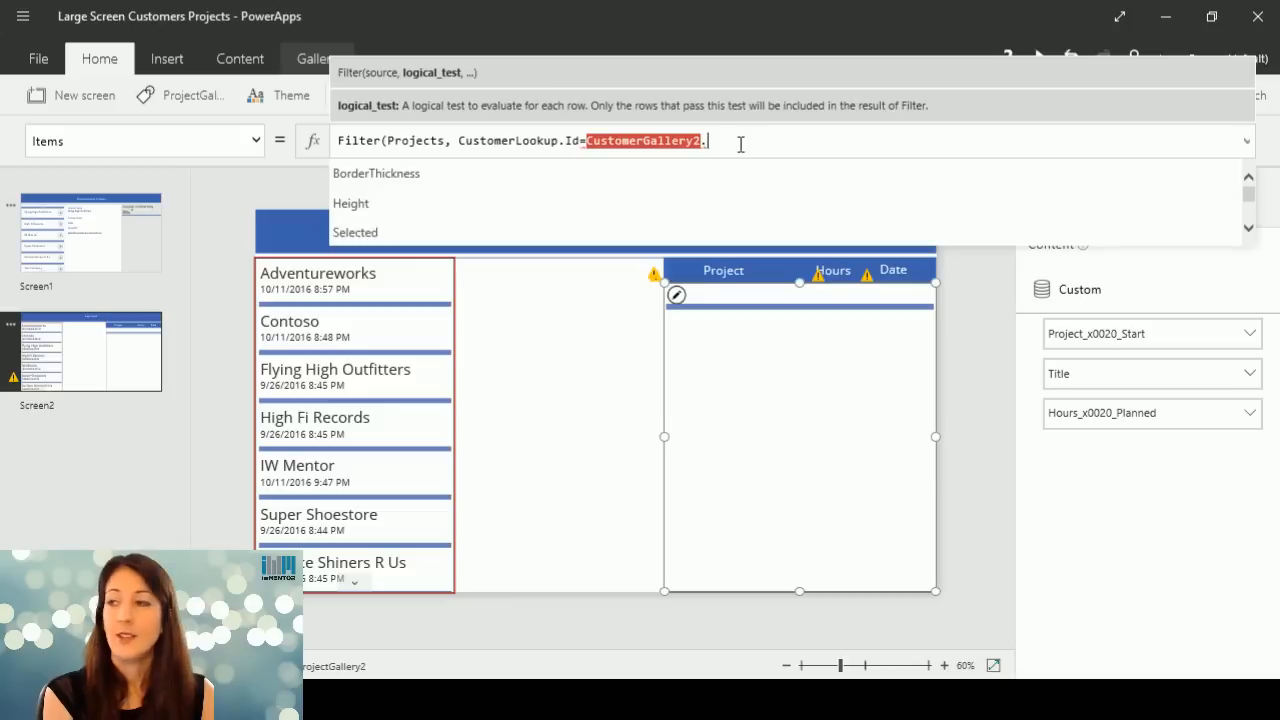
{"action": "left_click", "coordinate": [724, 165]}
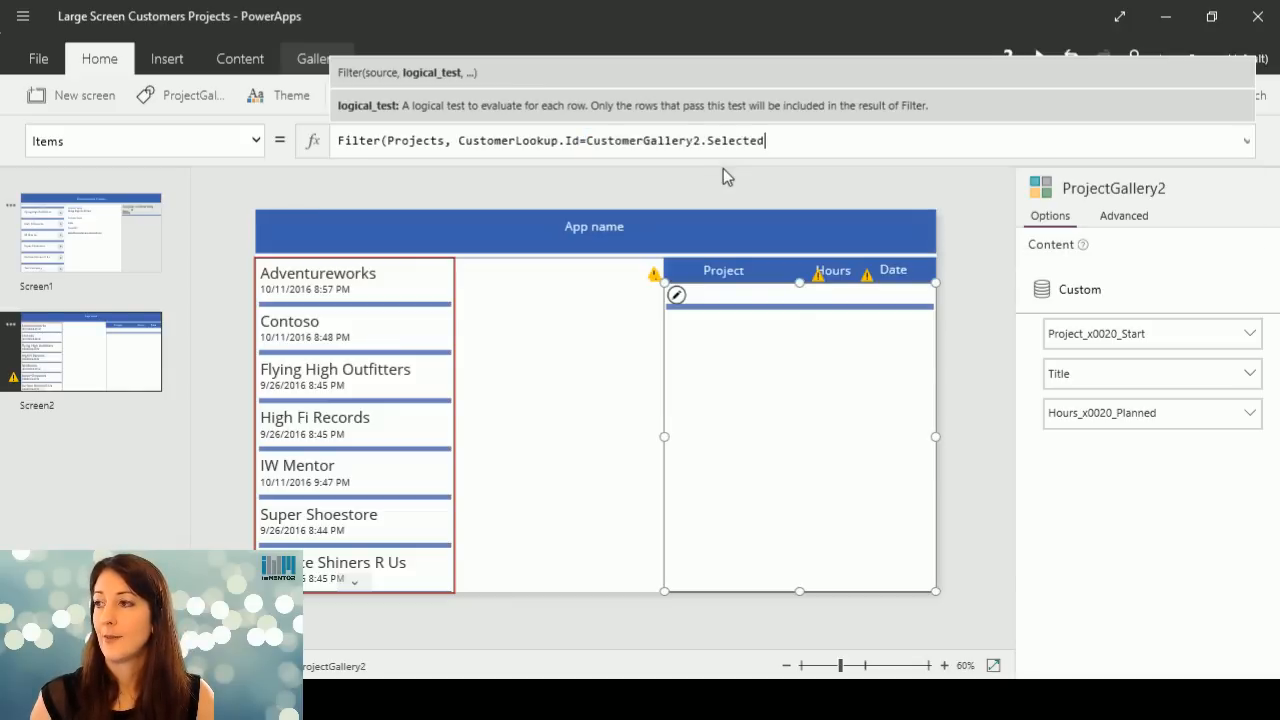
{"action": "type", "text": "."}
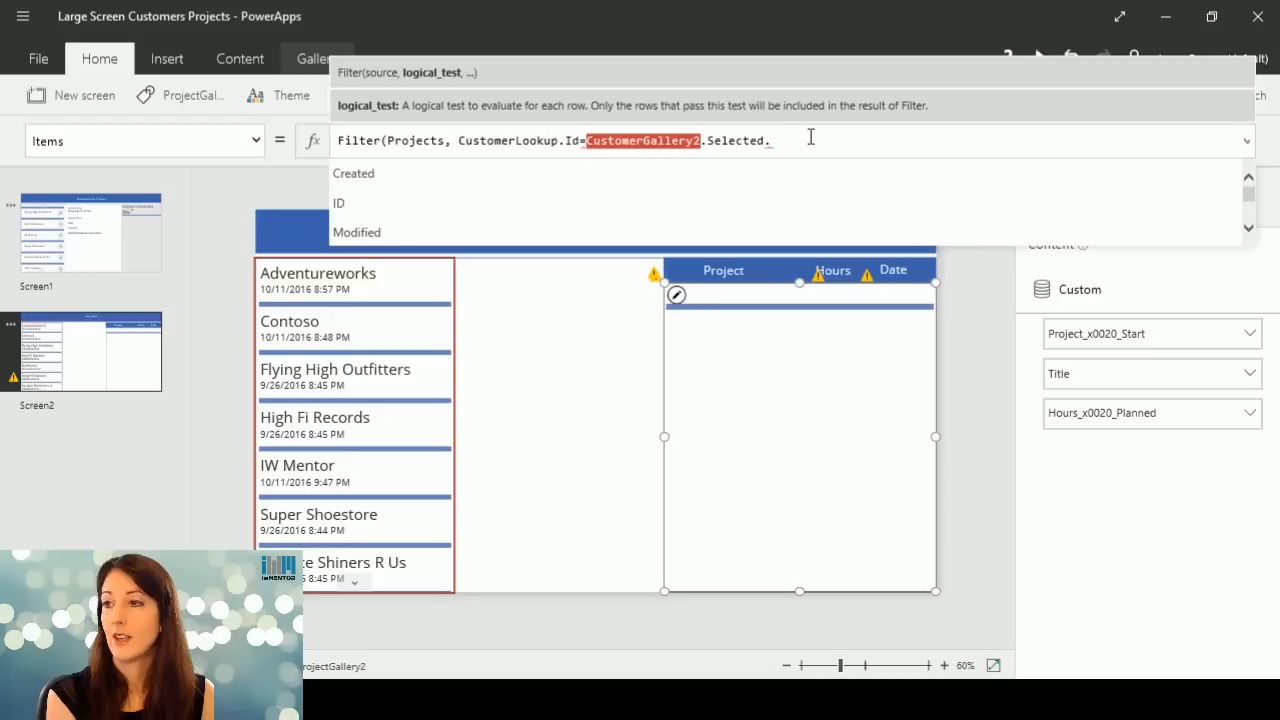
{"action": "left_click", "coordinate": [775, 200]}
{"action": "type", "text": ")"}
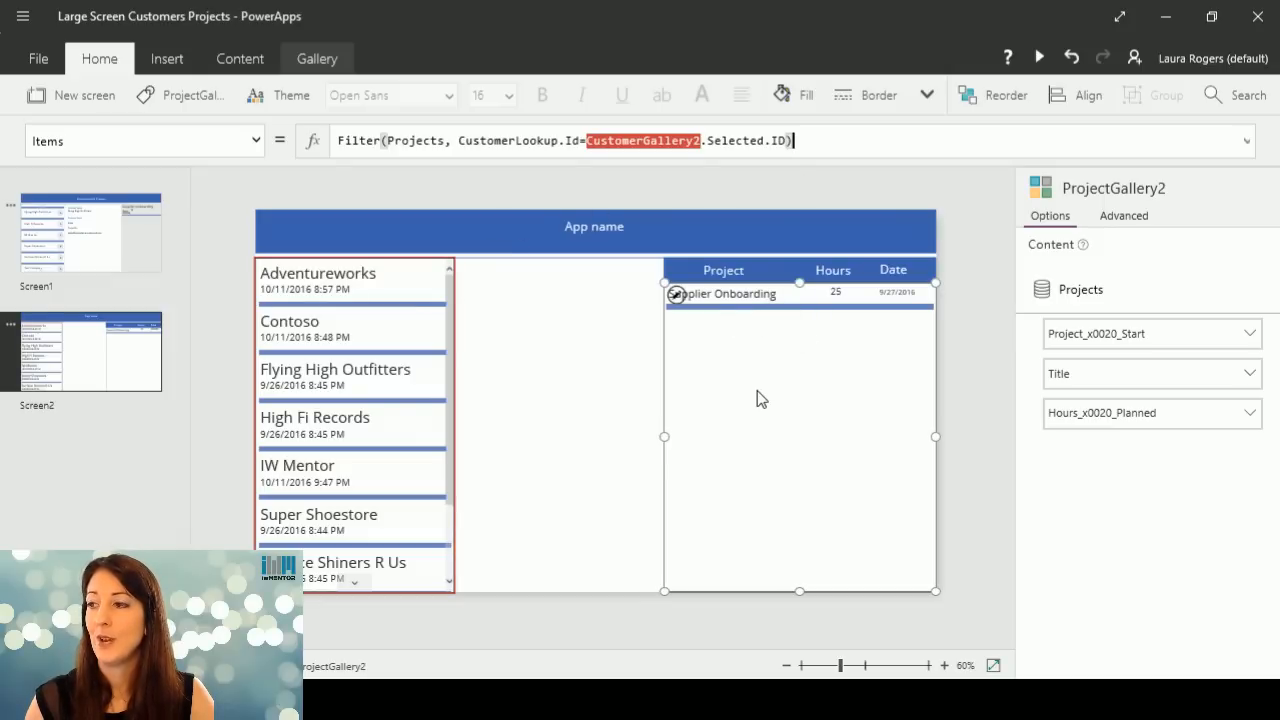
Preview the app with several customers, including IW Mentor and Contoso, and review the project gallery's Items formula back in the editor.
{"action": "left_click", "coordinate": [1039, 57]}
{"action": "left_click", "coordinate": [177, 250]}
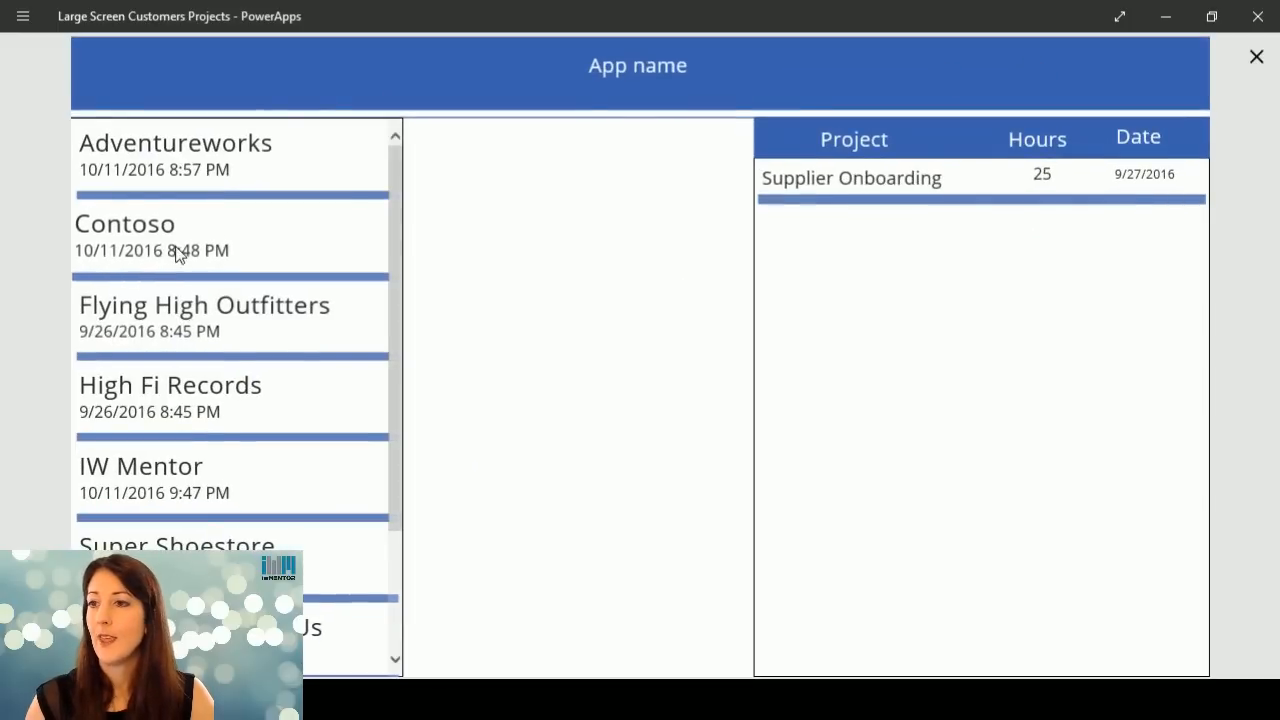
{"action": "left_click", "coordinate": [184, 322]}
{"action": "left_click", "coordinate": [237, 405]}
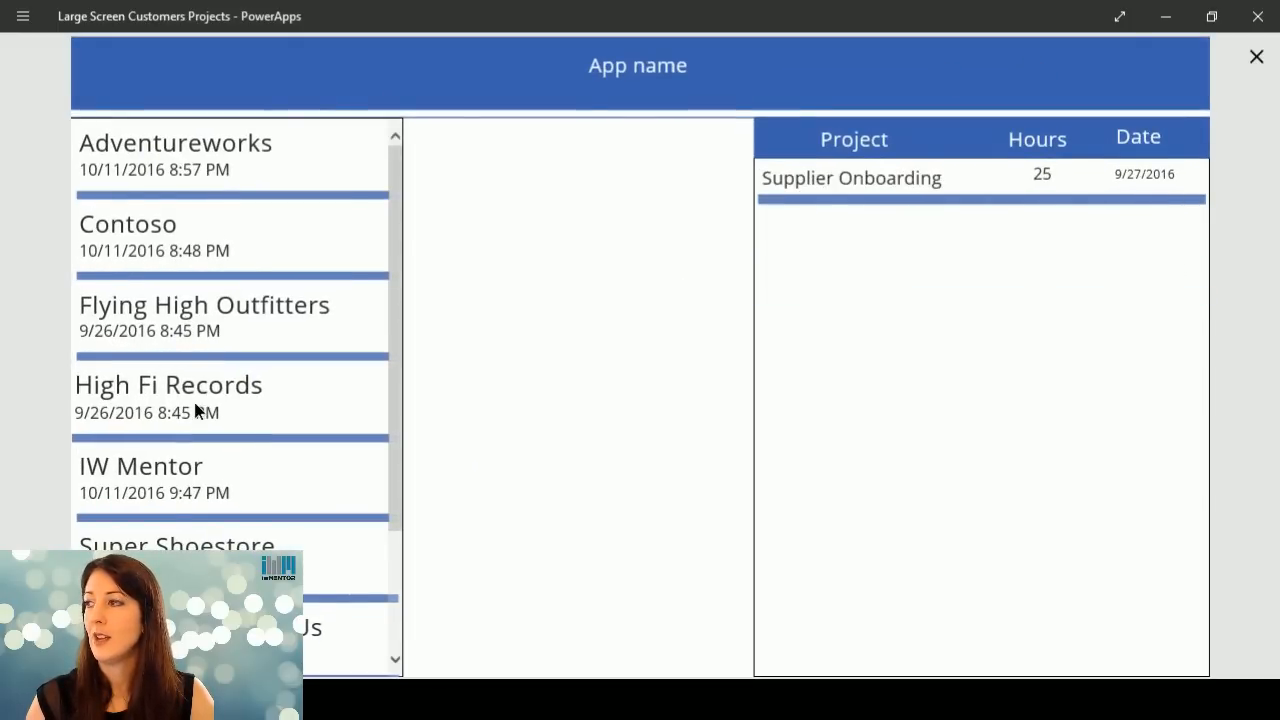
{"action": "left_click", "coordinate": [216, 492]}
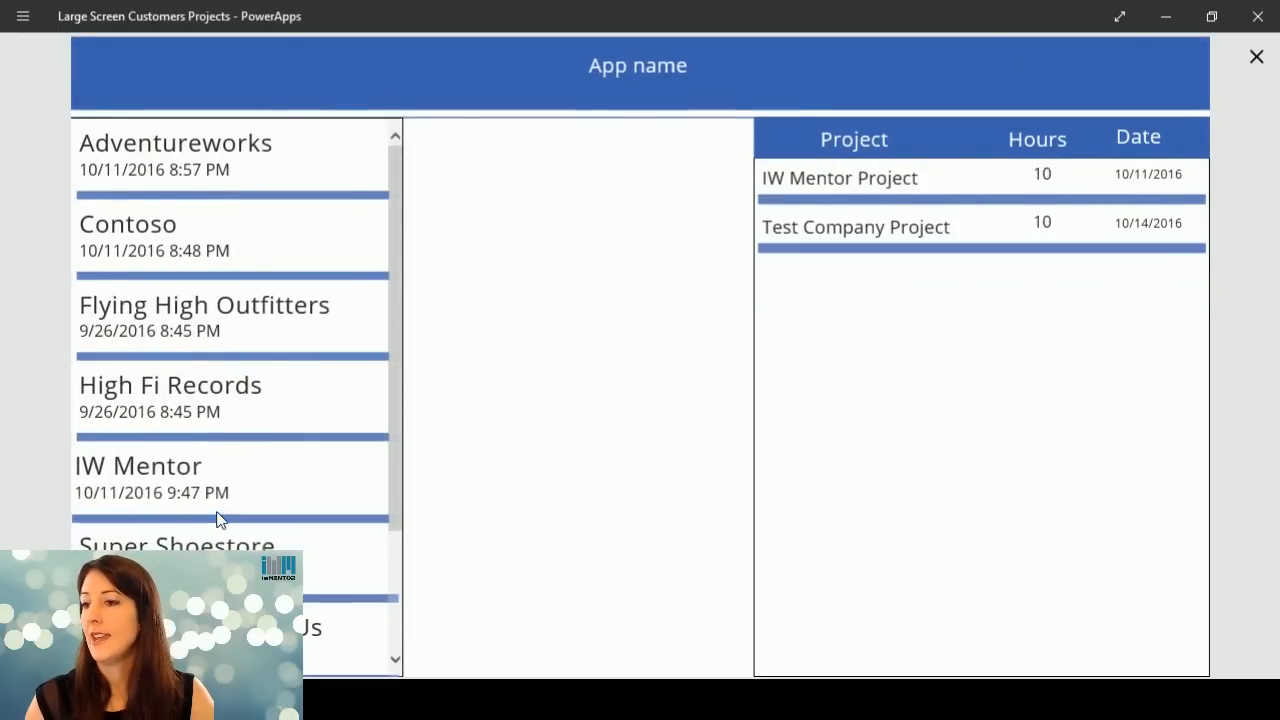
{"action": "left_click", "coordinate": [245, 160]}
{"action": "left_click", "coordinate": [237, 229]}
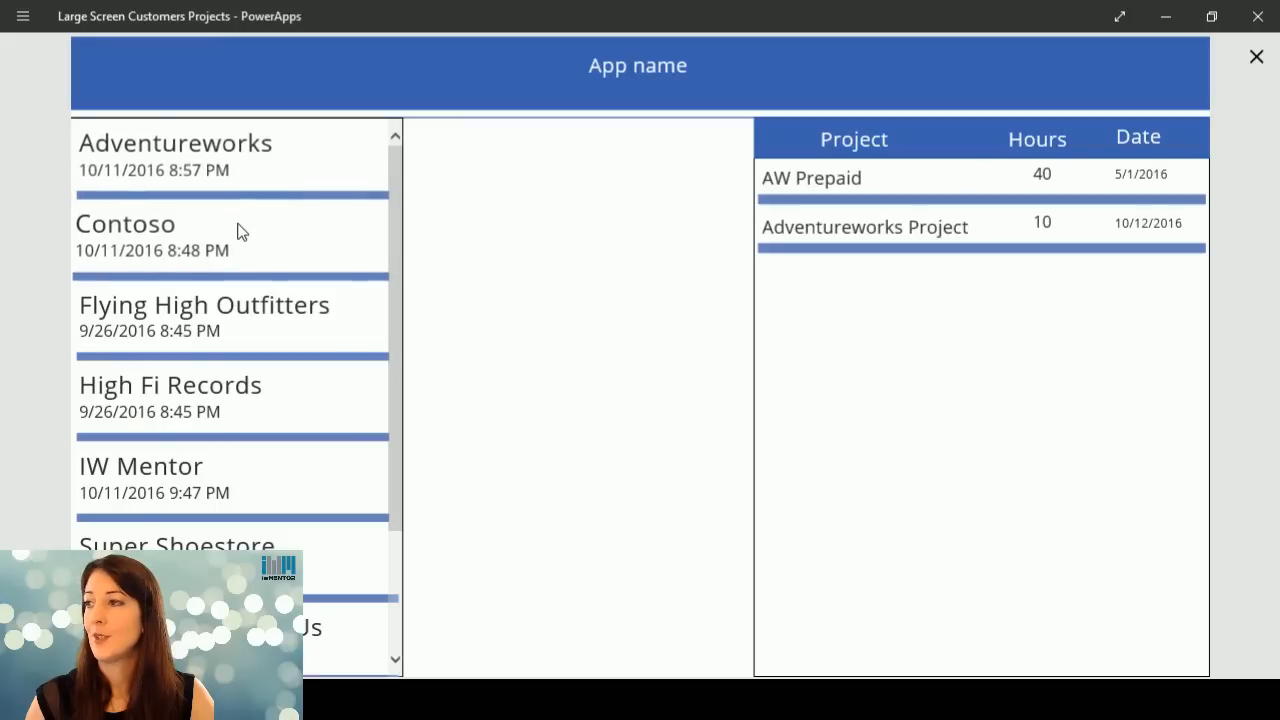
{"action": "left_click", "coordinate": [1257, 57]}
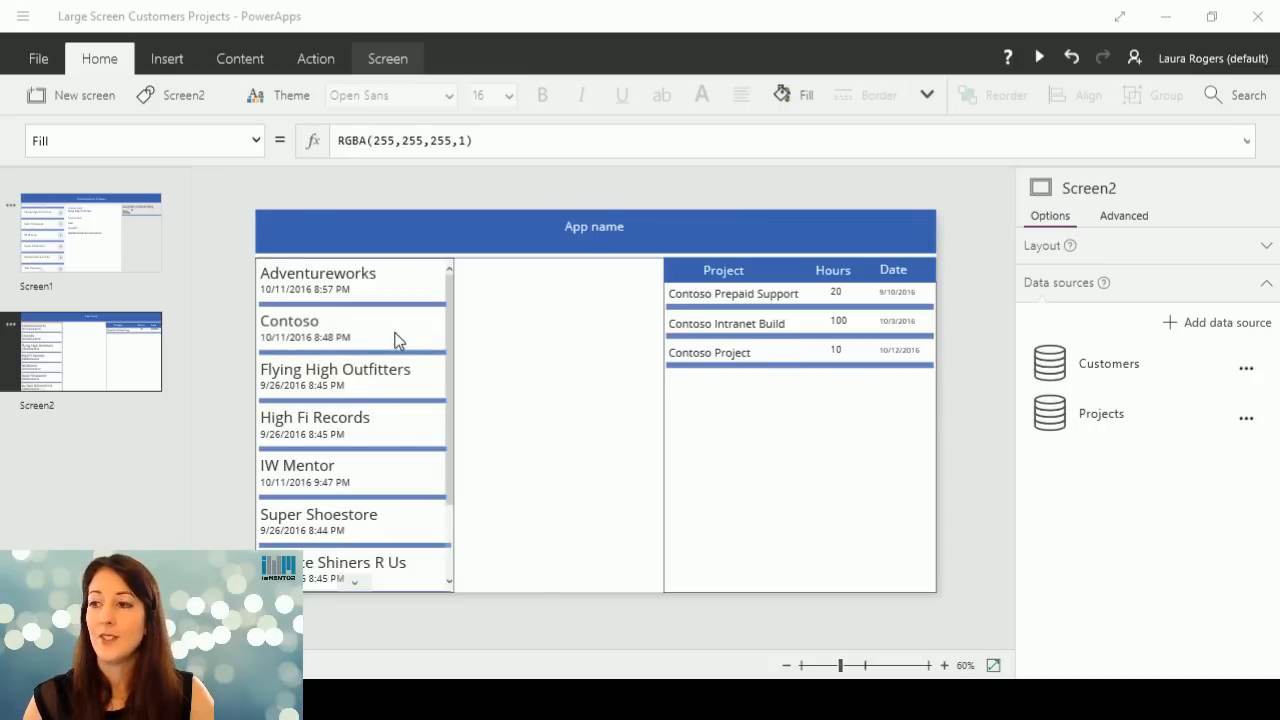
{"action": "left_click", "coordinate": [757, 462]}
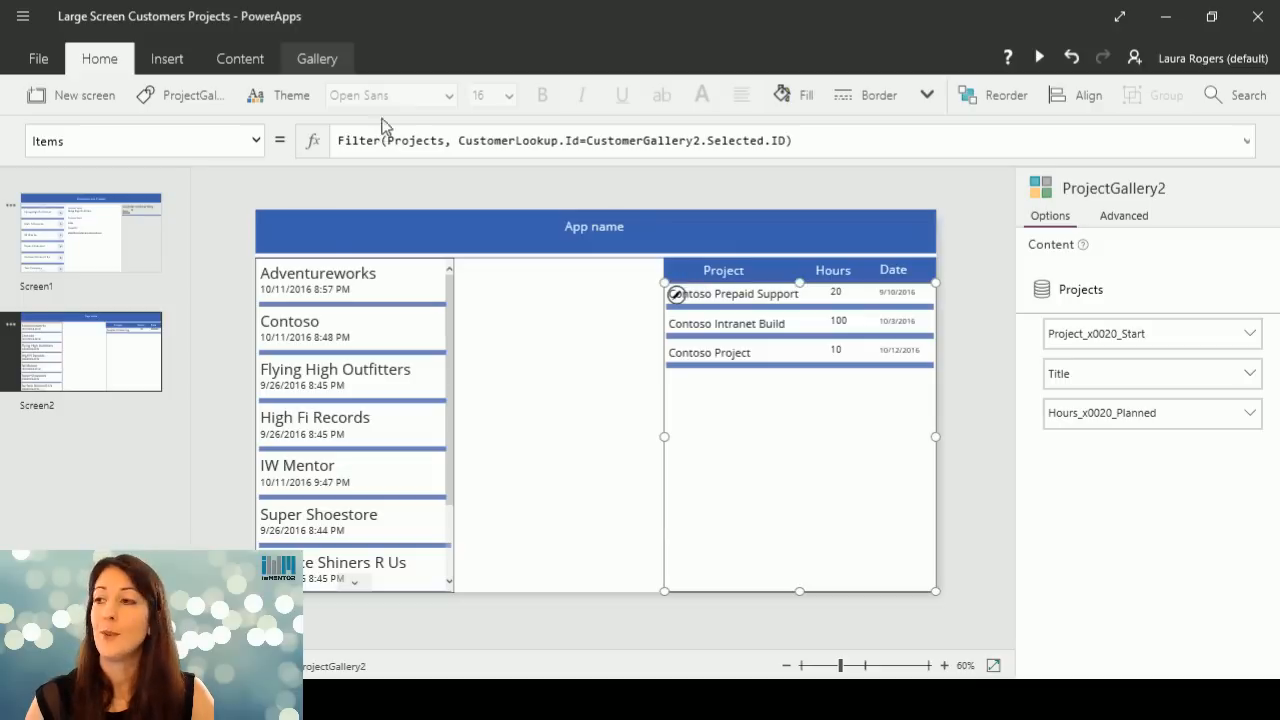
{"action": "left_click", "coordinate": [758, 140]}
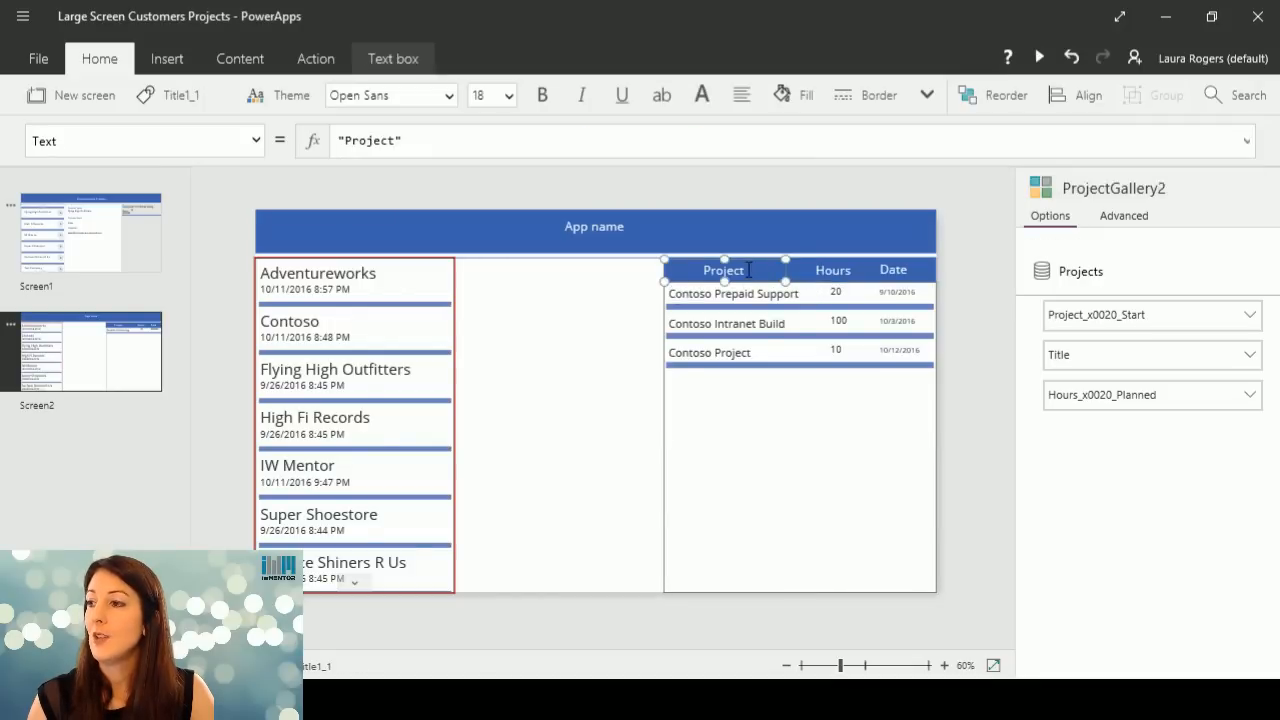
Narrow the Project header label slightly from its left edge, exposing the end of the blue header bar behind it.
{"action": "left_click", "coordinate": [757, 275]}
{"action": "left_click", "coordinate": [810, 278]}
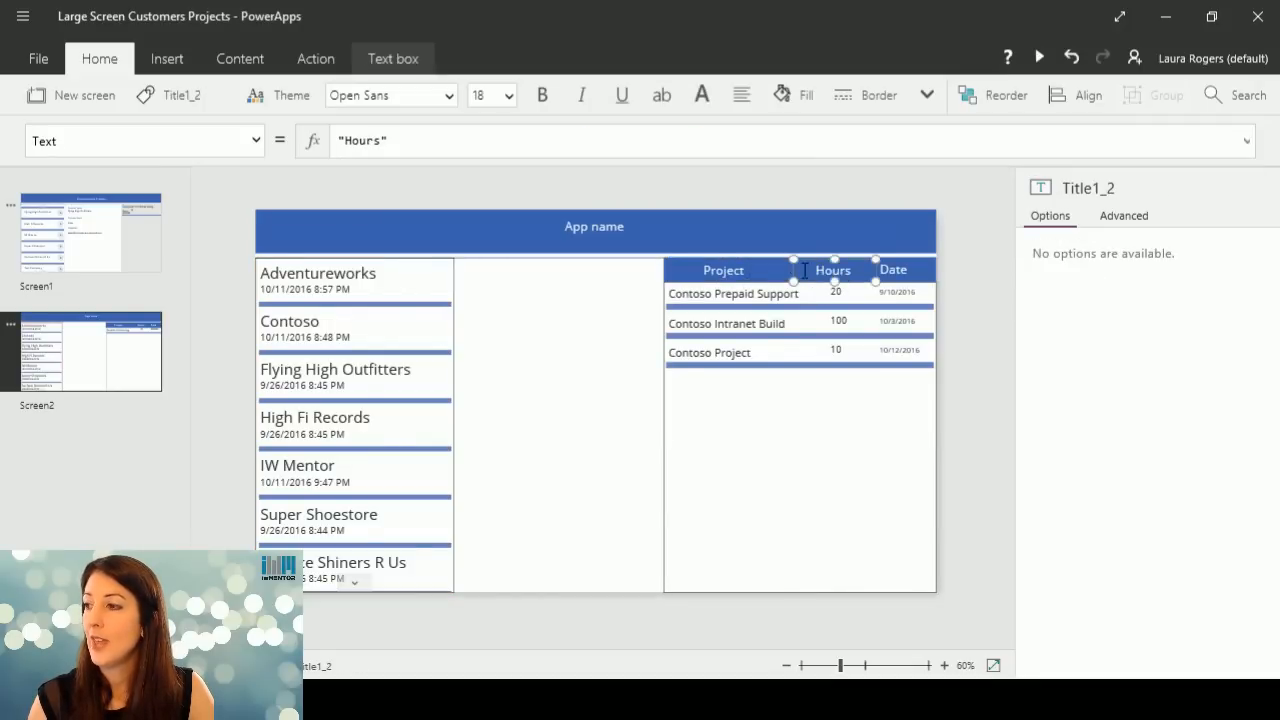
{"action": "left_click", "coordinate": [668, 276]}
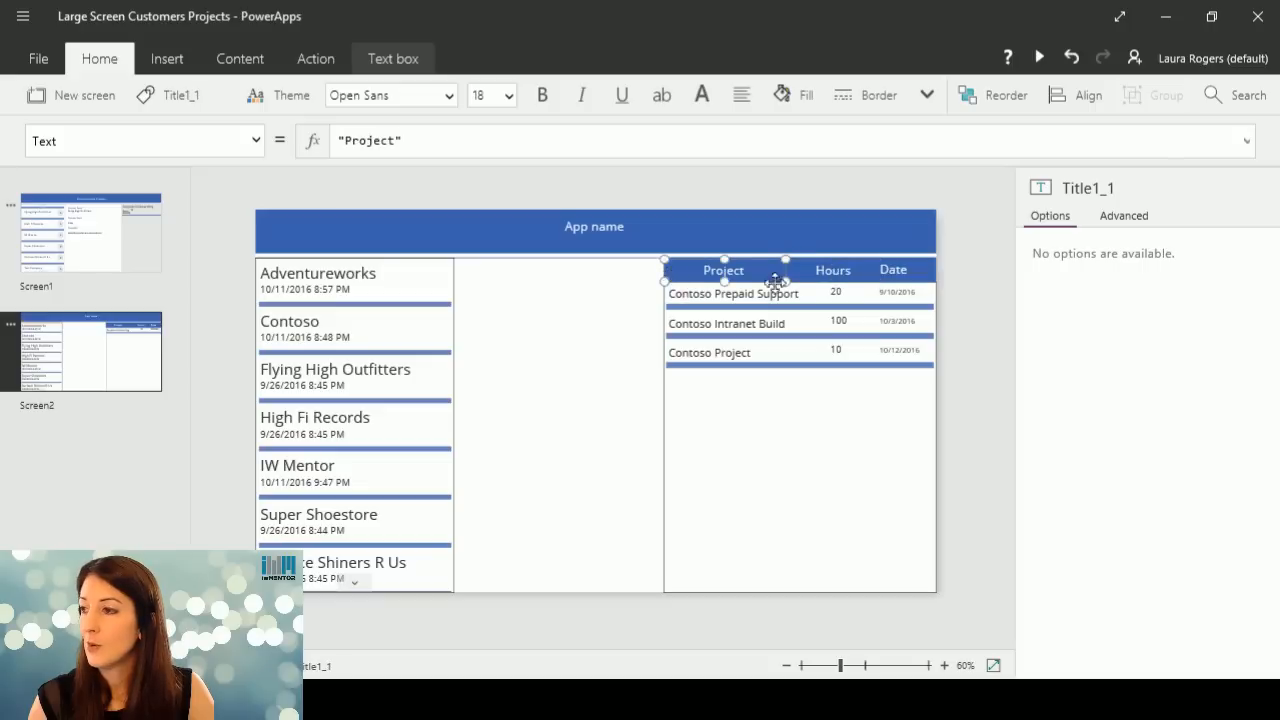
{"action": "left_click_drag", "start_coordinate": [667, 282], "coordinate": [676, 284]}
{"action": "left_click", "coordinate": [661, 284]}
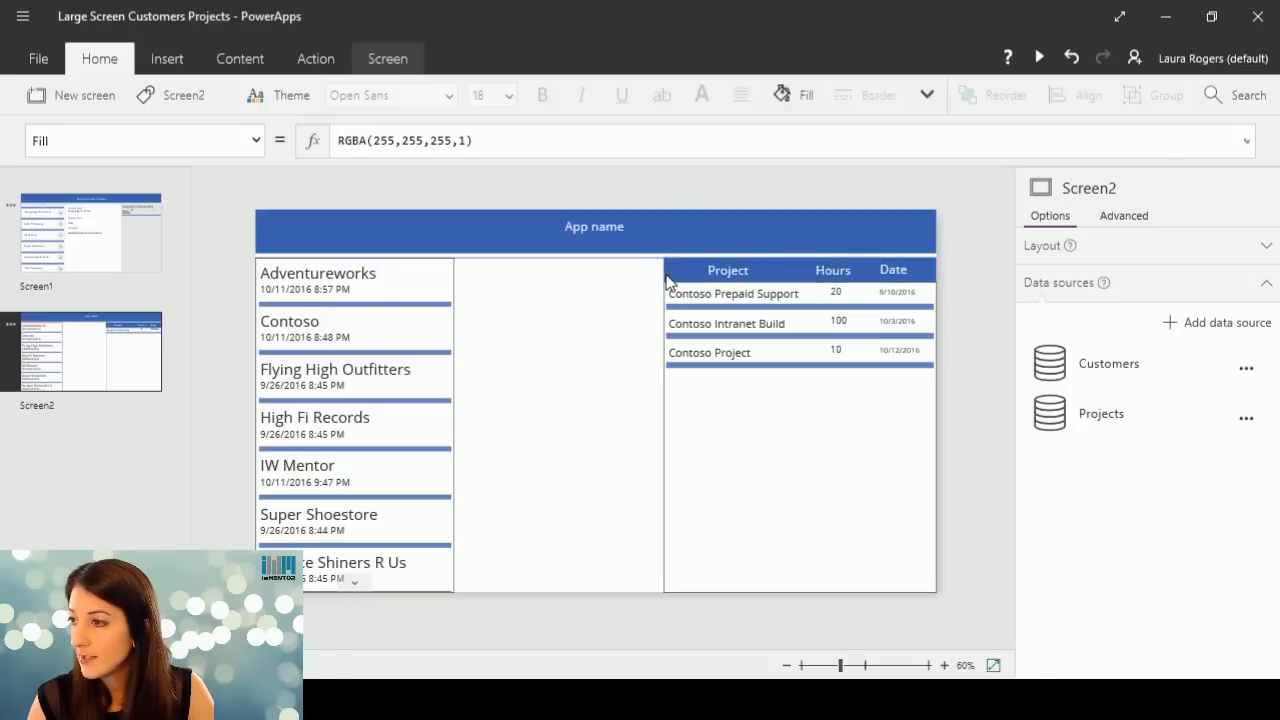
Lower the project gallery's top edge to open a gap of about one row beneath the column header bar.
{"action": "left_click", "coordinate": [668, 272]}
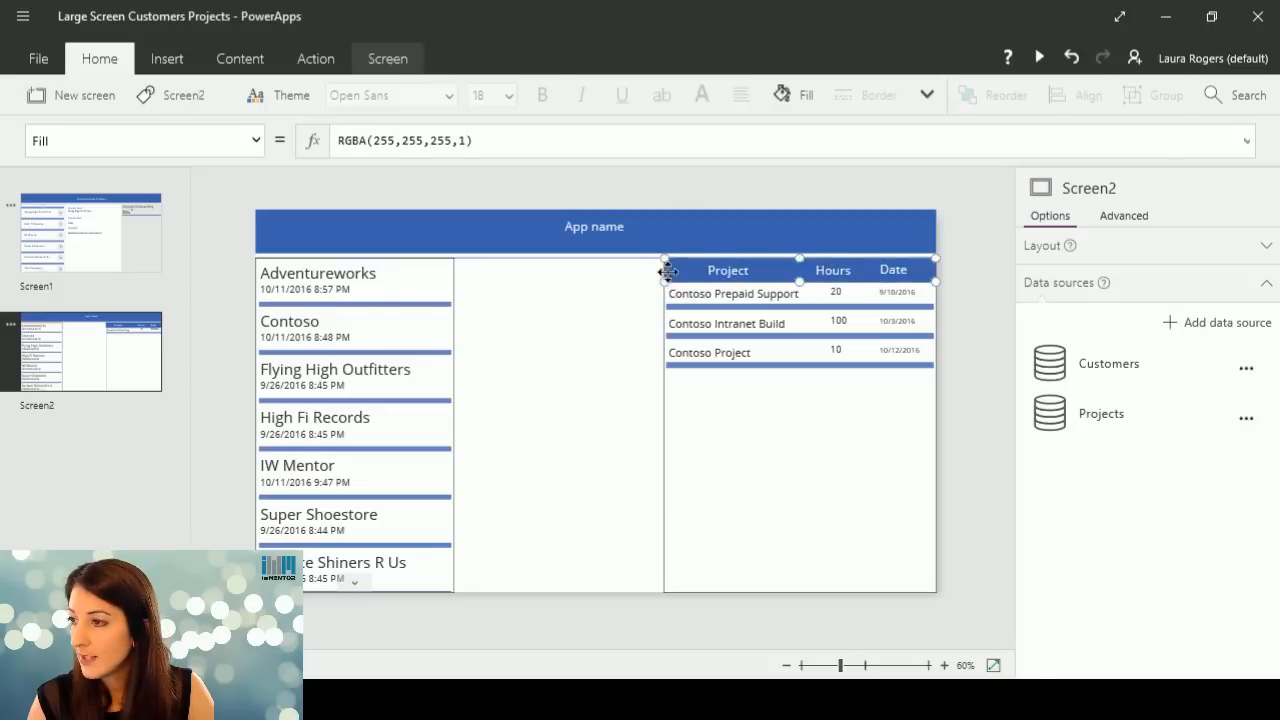
{"action": "left_click", "coordinate": [752, 465]}
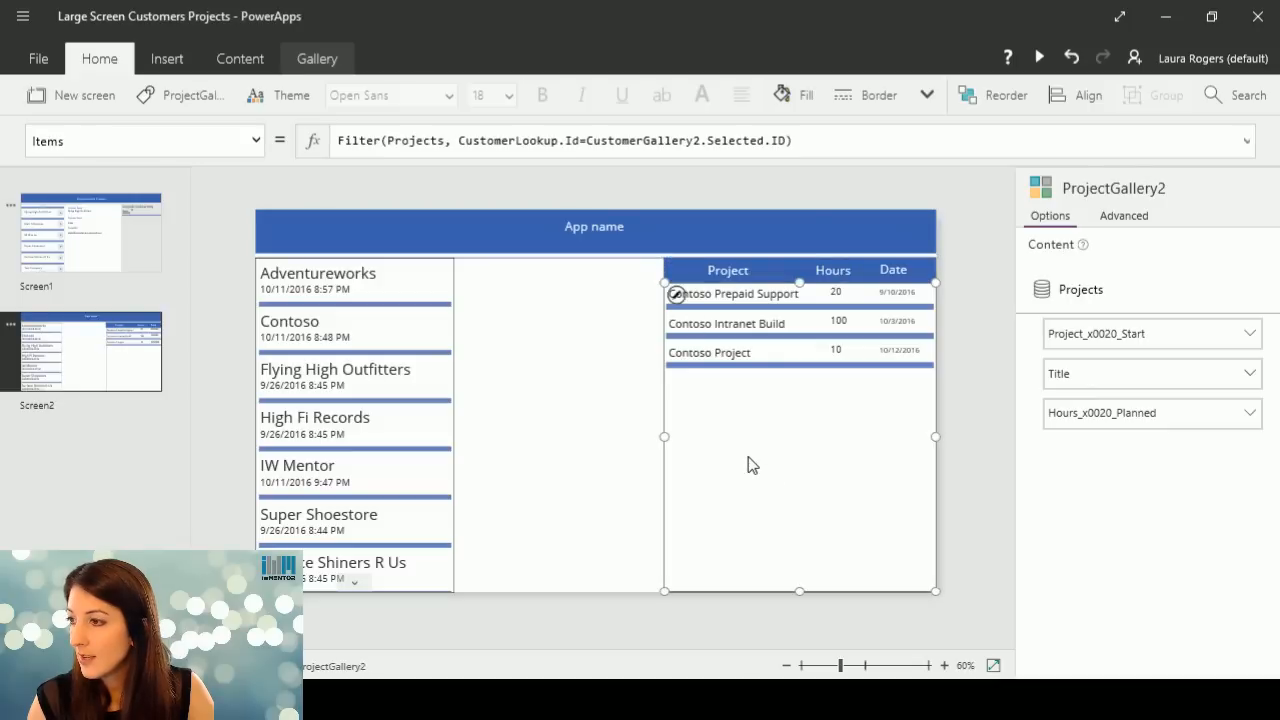
{"action": "left_click_drag", "start_coordinate": [801, 285], "coordinate": [802, 317]}
Move the blue column header bar together with its Project, Hours and Date labels down against the project gallery's top edge.
{"action": "left_click", "coordinate": [778, 277]}
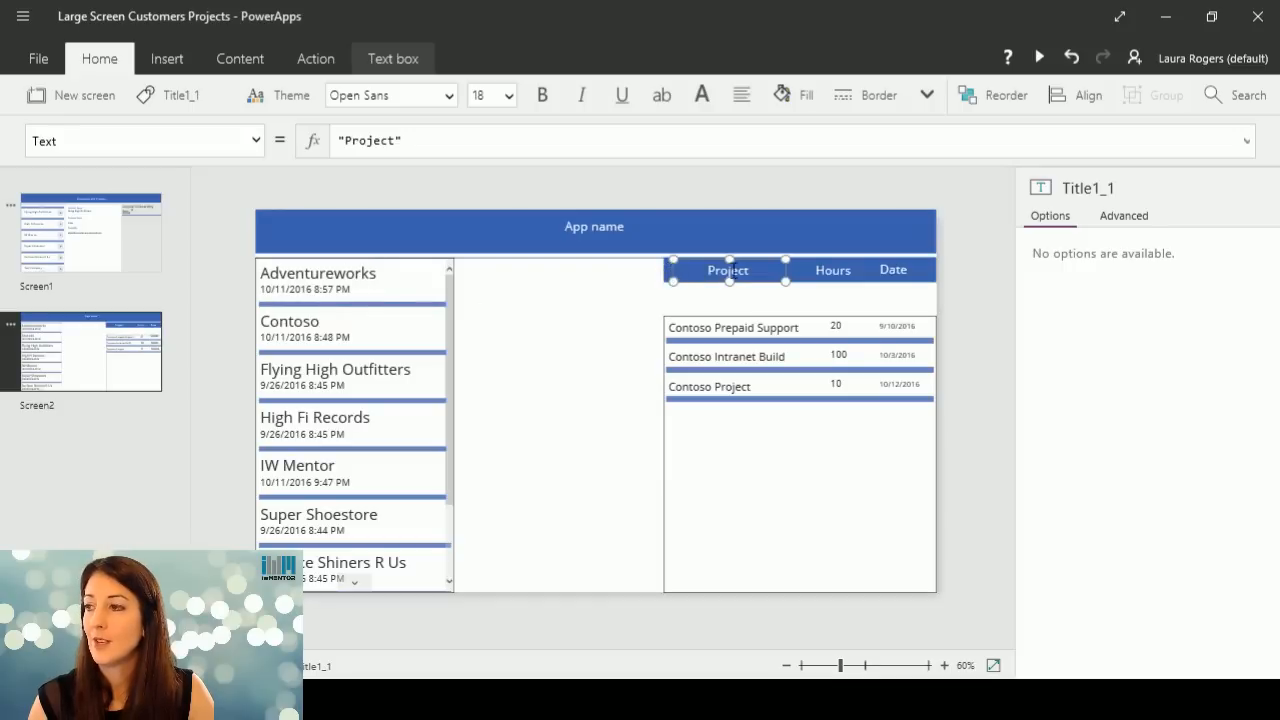
{"action": "left_click", "coordinate": [934, 275]}
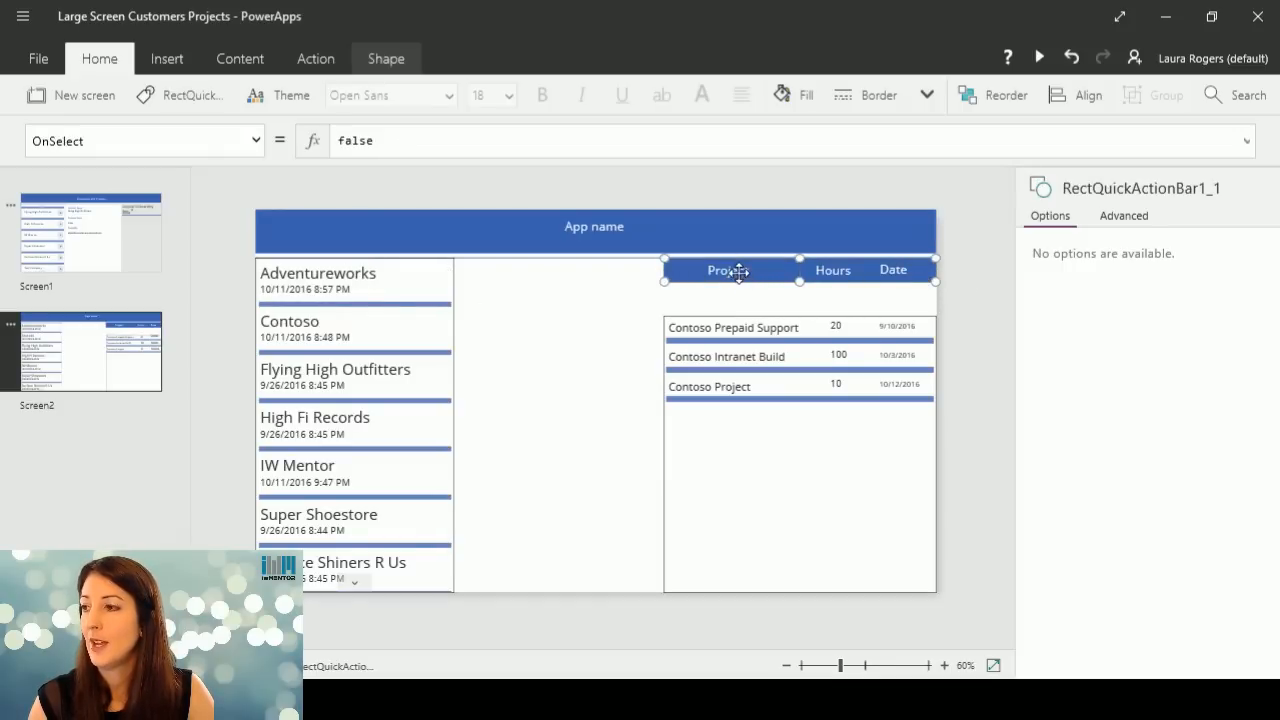
{"action": "left_click", "coordinate": [843, 278]}
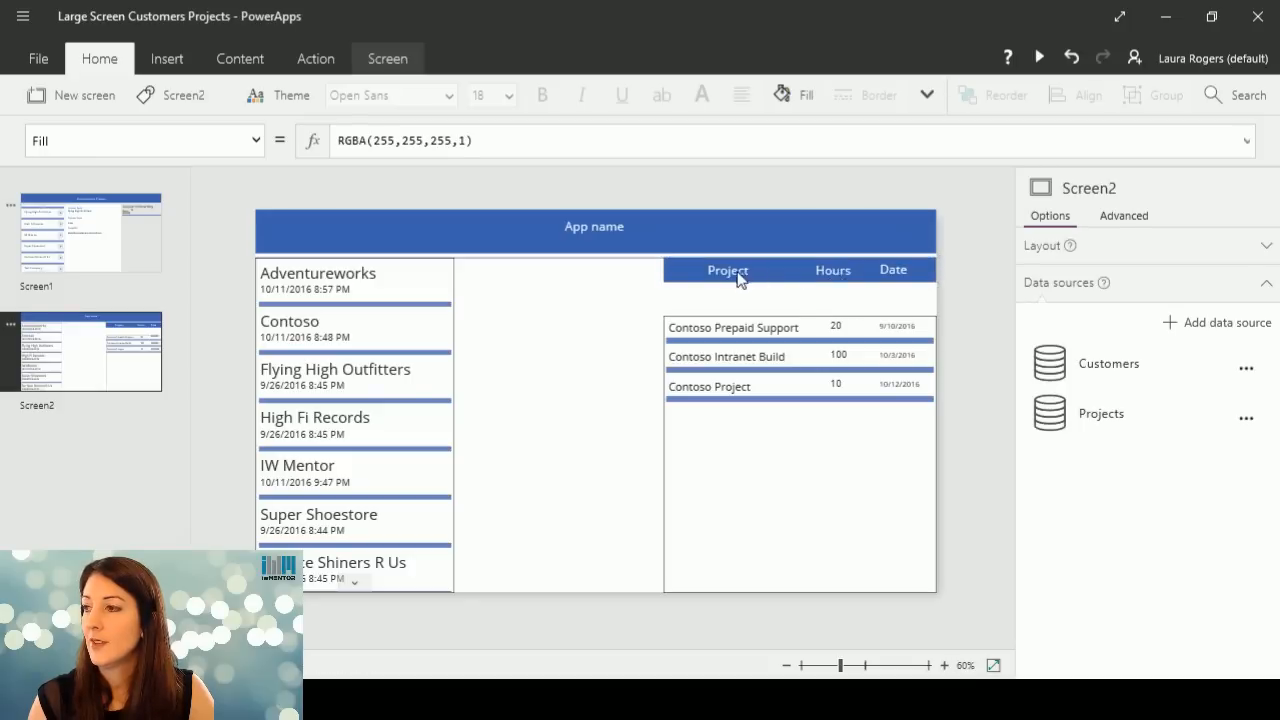
{"action": "left_click", "coordinate": [728, 274]}
{"action": "left_click", "coordinate": [858, 270], "text": "shift"}
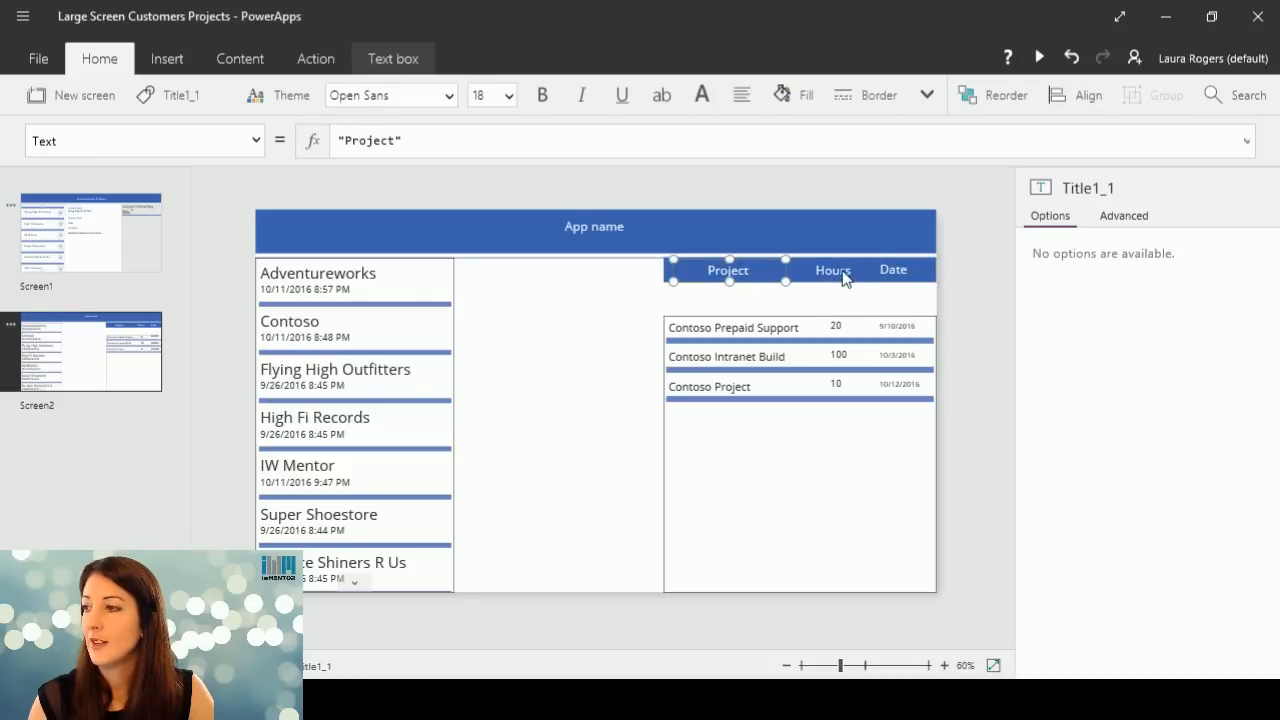
{"action": "left_click", "coordinate": [894, 272], "text": "shift"}
{"action": "left_click", "coordinate": [668, 278], "text": "shift"}
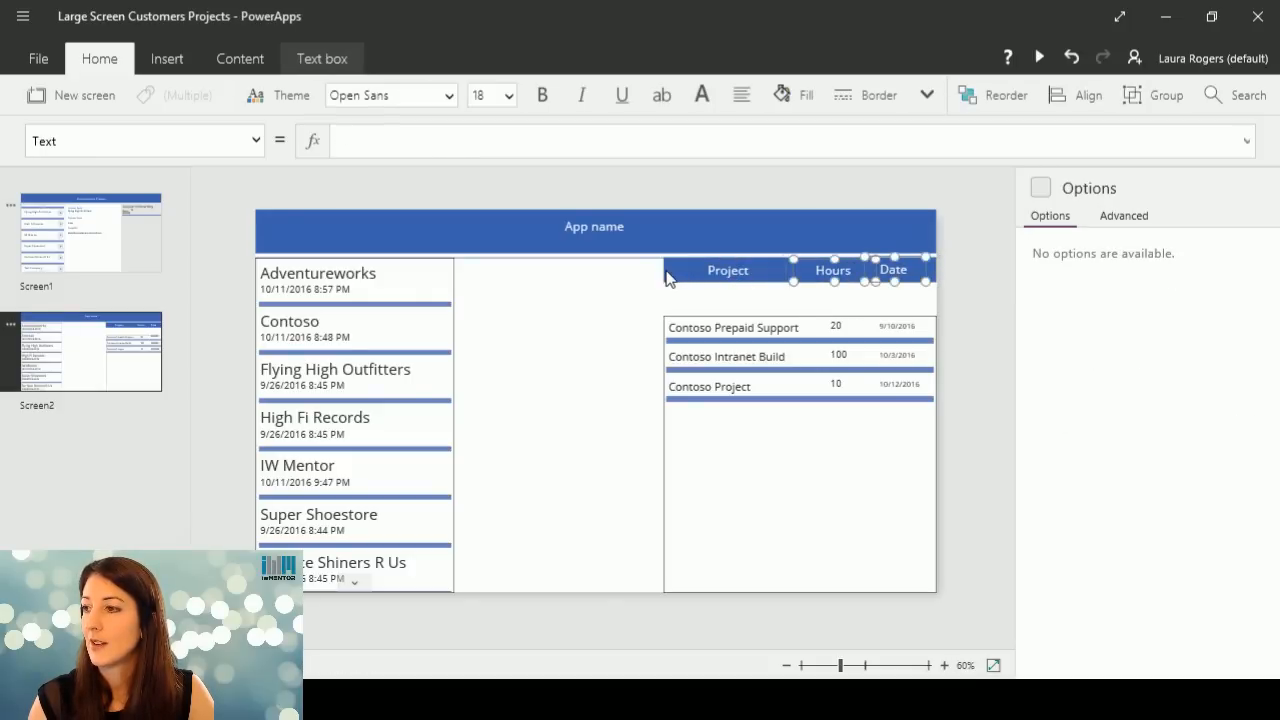
{"action": "left_click", "coordinate": [668, 276], "text": "shift"}
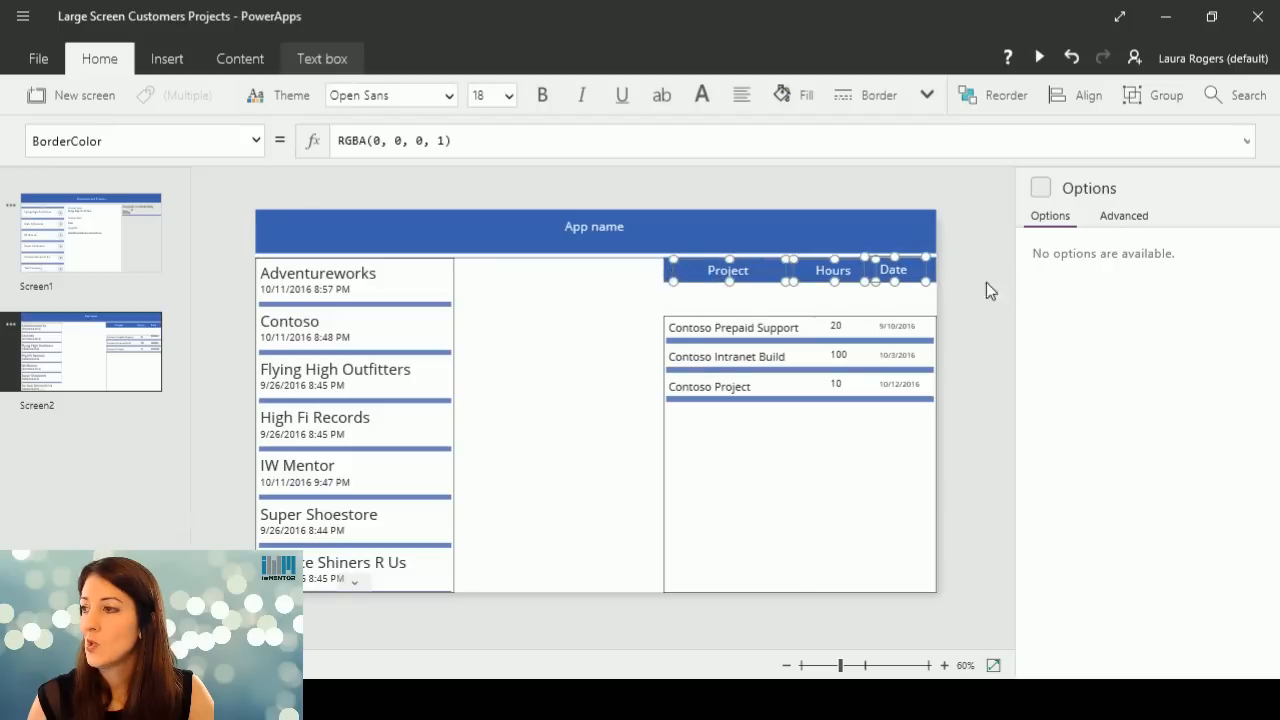
{"action": "left_click", "coordinate": [933, 271], "text": "shift"}
{"action": "left_click", "coordinate": [933, 270], "text": "shift"}
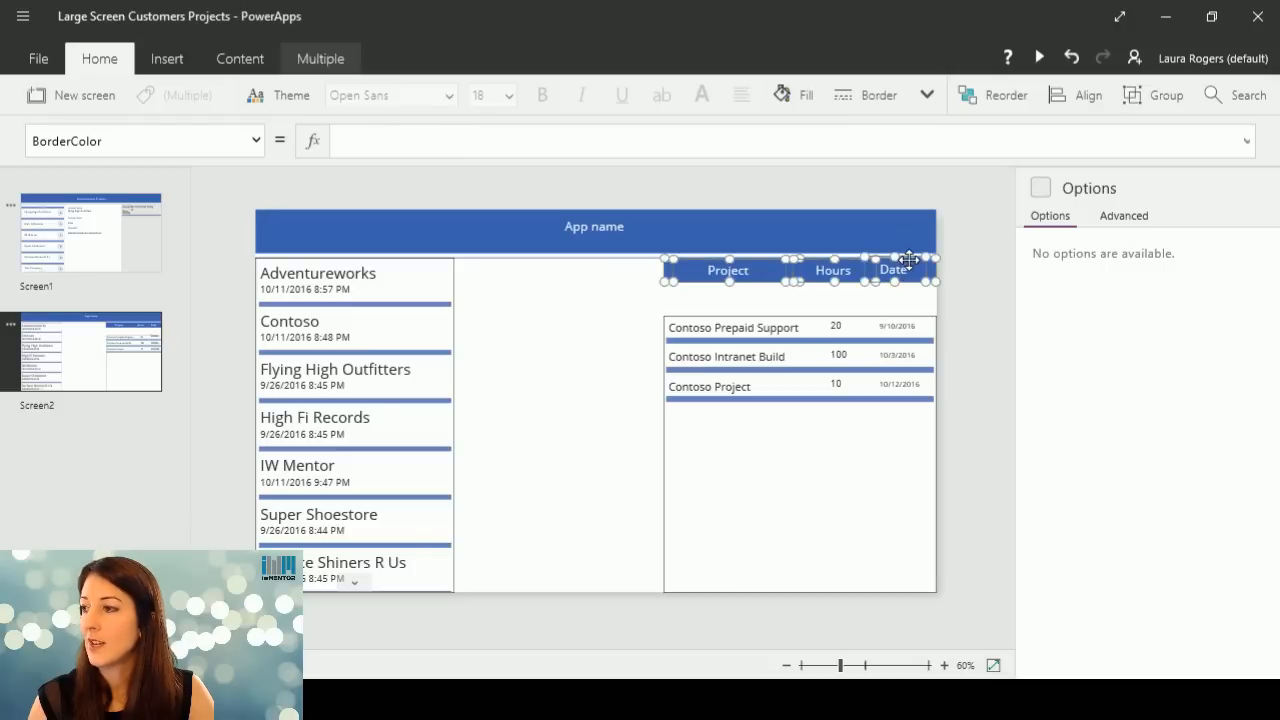
{"action": "left_click_drag", "start_coordinate": [901, 270], "coordinate": [913, 293]}
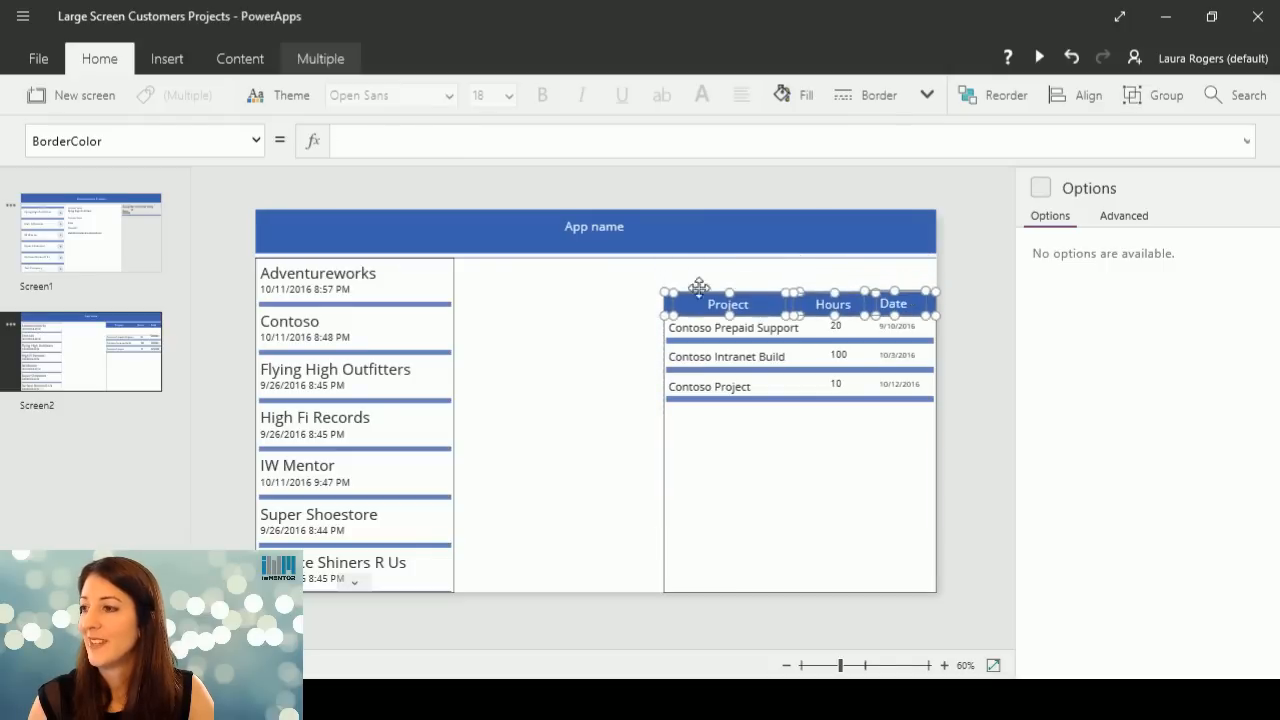
{"action": "left_click", "coordinate": [630, 300]}
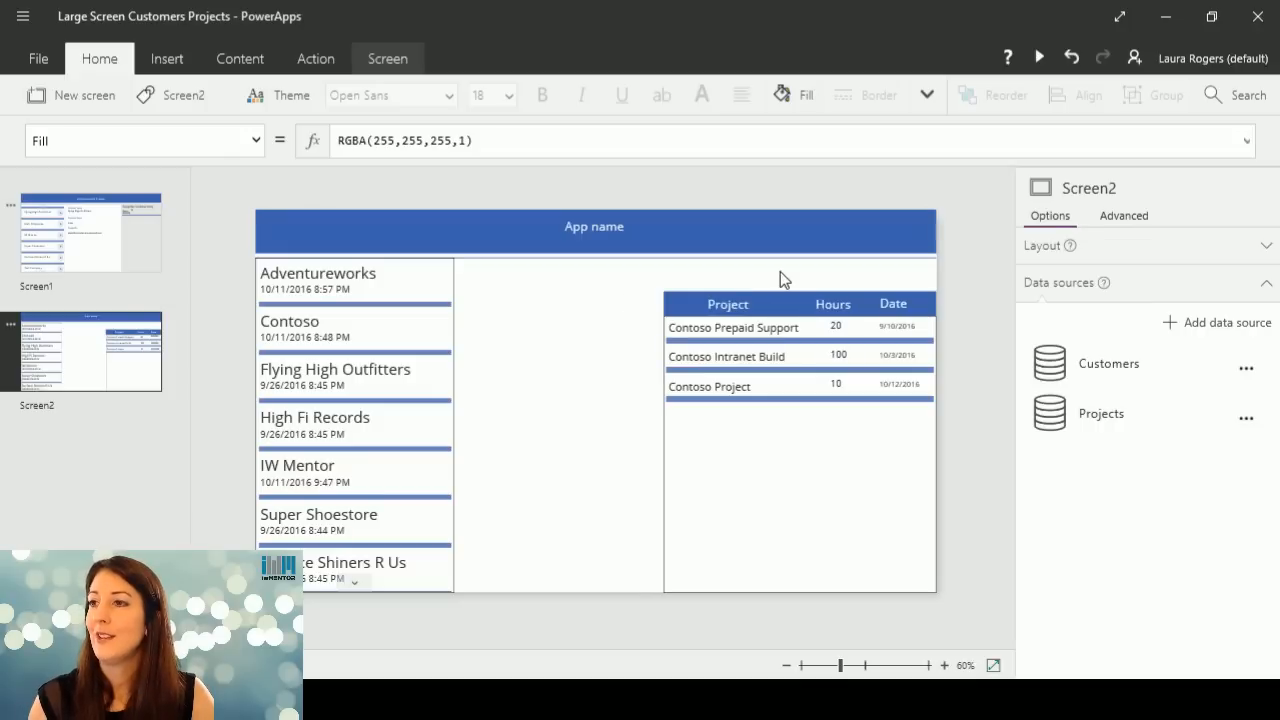
Insert a text input in the gap above the column header bar and widen it to span most of the project gallery's width.
{"action": "left_click", "coordinate": [170, 61]}
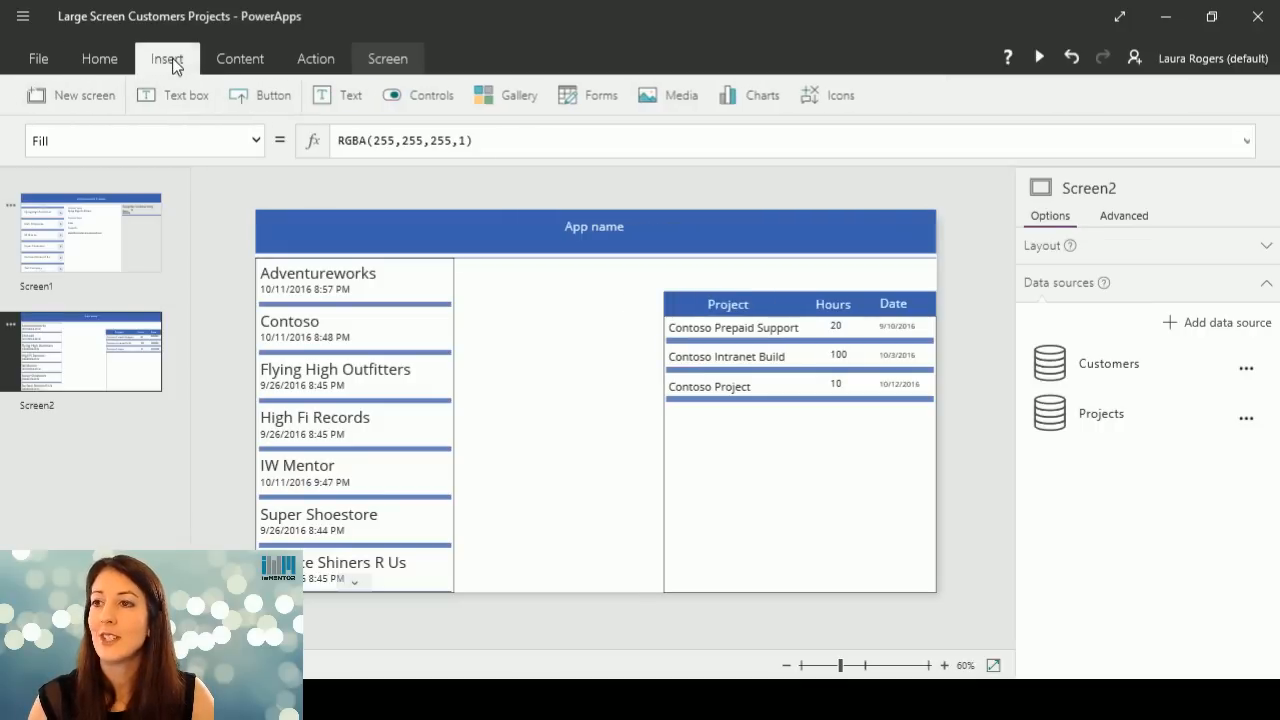
{"action": "left_click", "coordinate": [340, 97]}
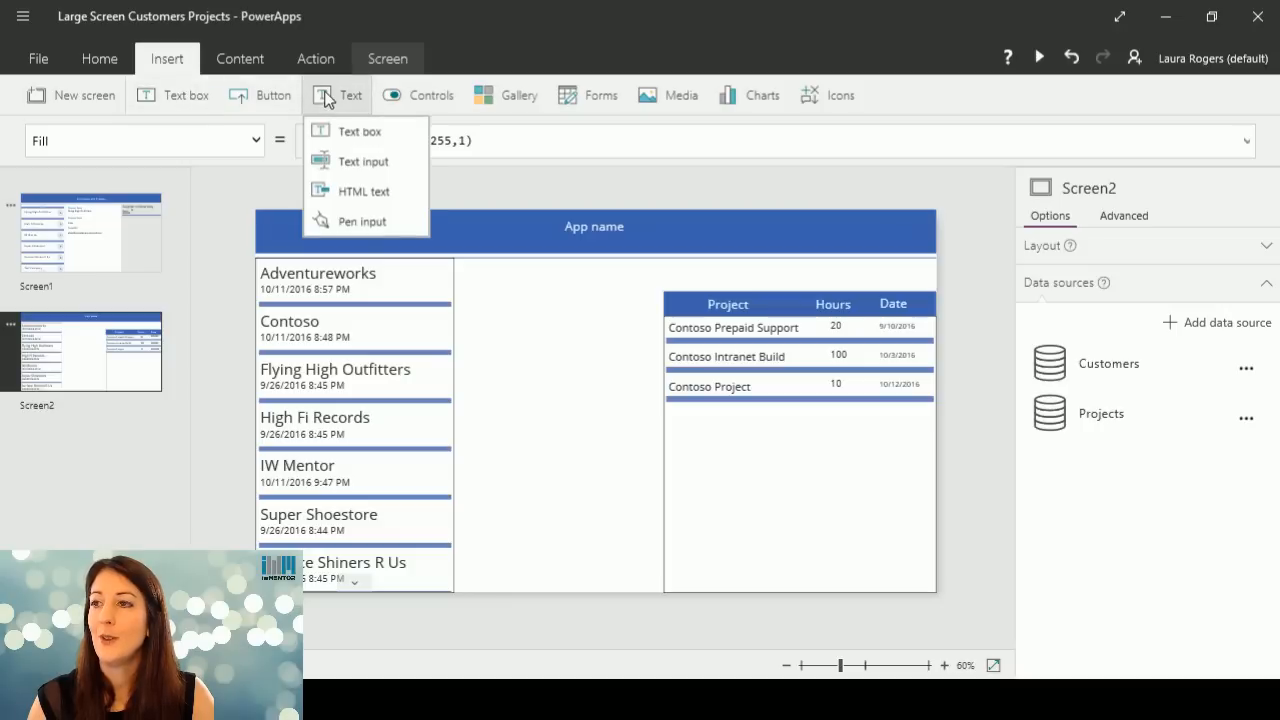
{"action": "left_click", "coordinate": [360, 165]}
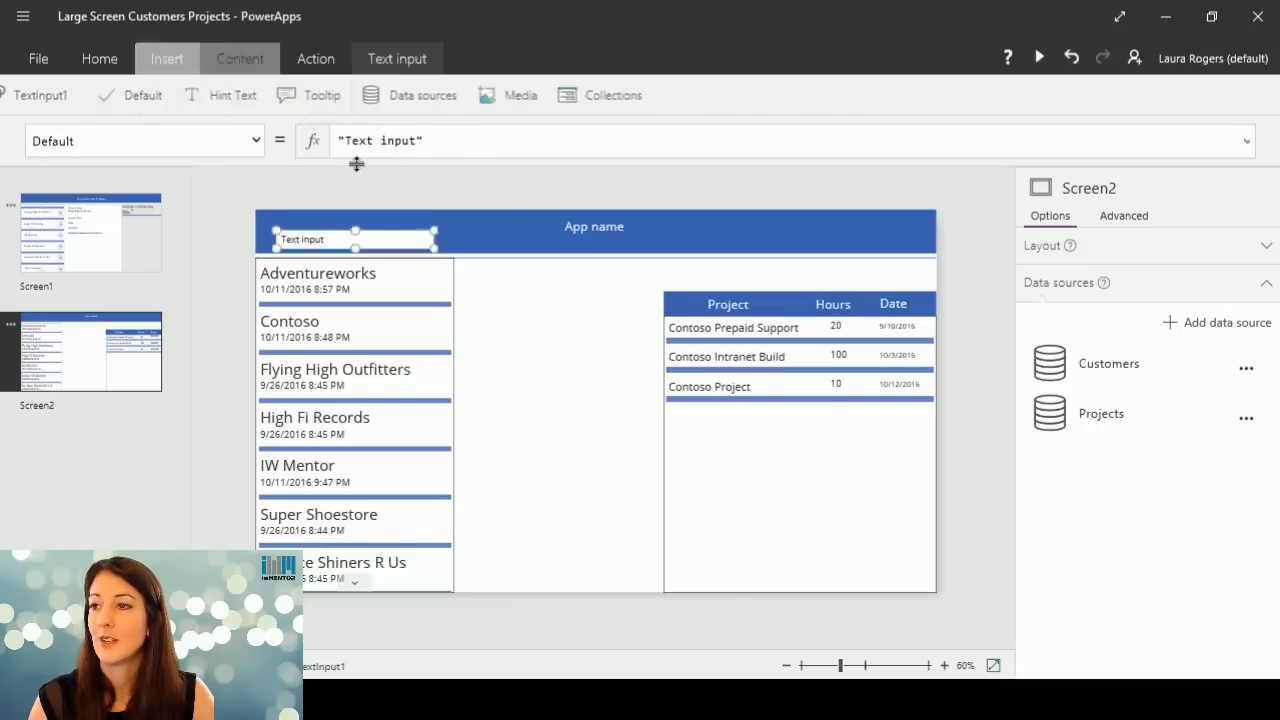
{"action": "left_click_drag", "start_coordinate": [380, 233], "coordinate": [743, 259]}
{"action": "left_click_drag", "start_coordinate": [822, 289], "coordinate": [905, 290]}
{"action": "left_click", "coordinate": [921, 279]}
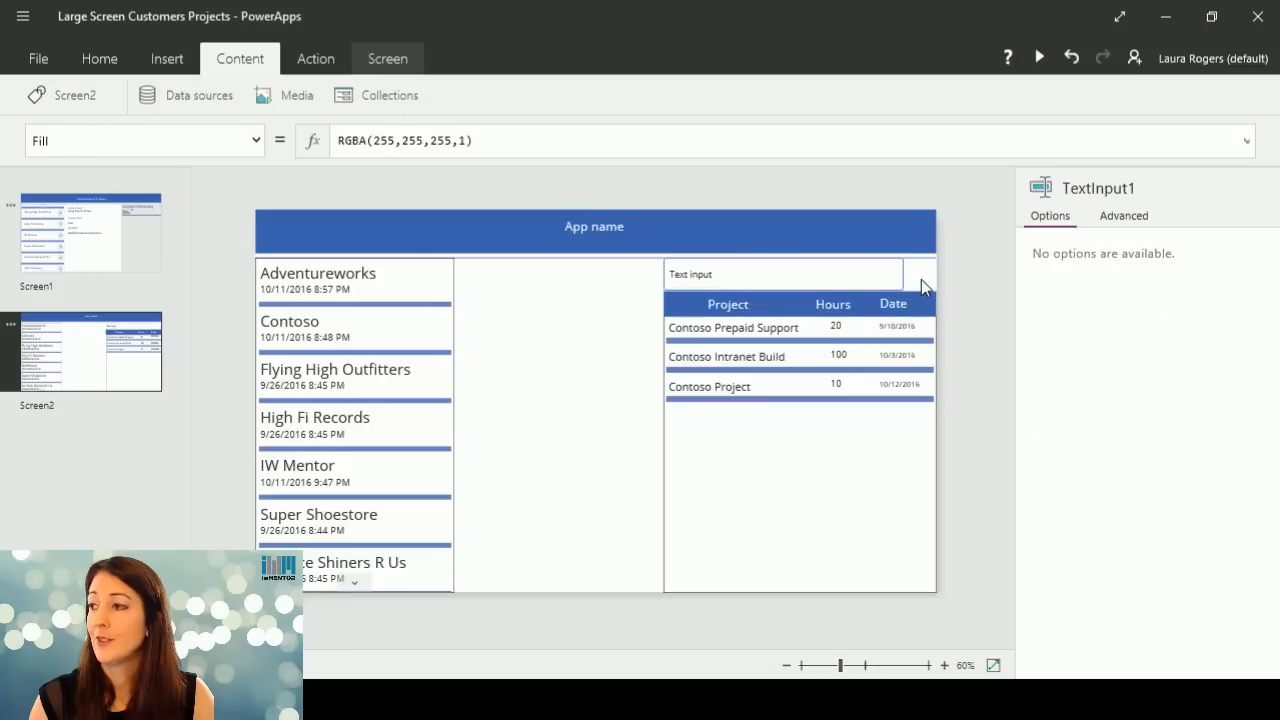
Set the new text input's HintText property to "Searh Here".
{"action": "left_click", "coordinate": [751, 282]}
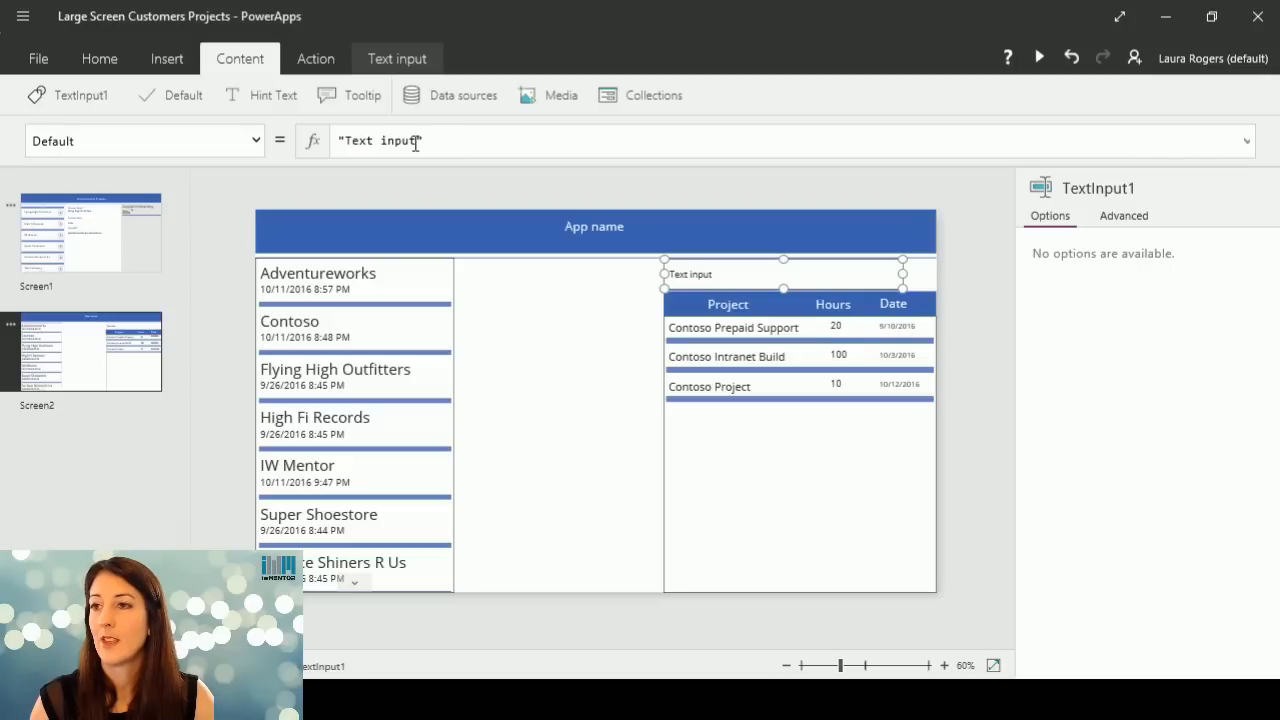
{"action": "left_click_drag", "start_coordinate": [416, 143], "coordinate": [351, 141]}
{"action": "left_click", "coordinate": [255, 141]}
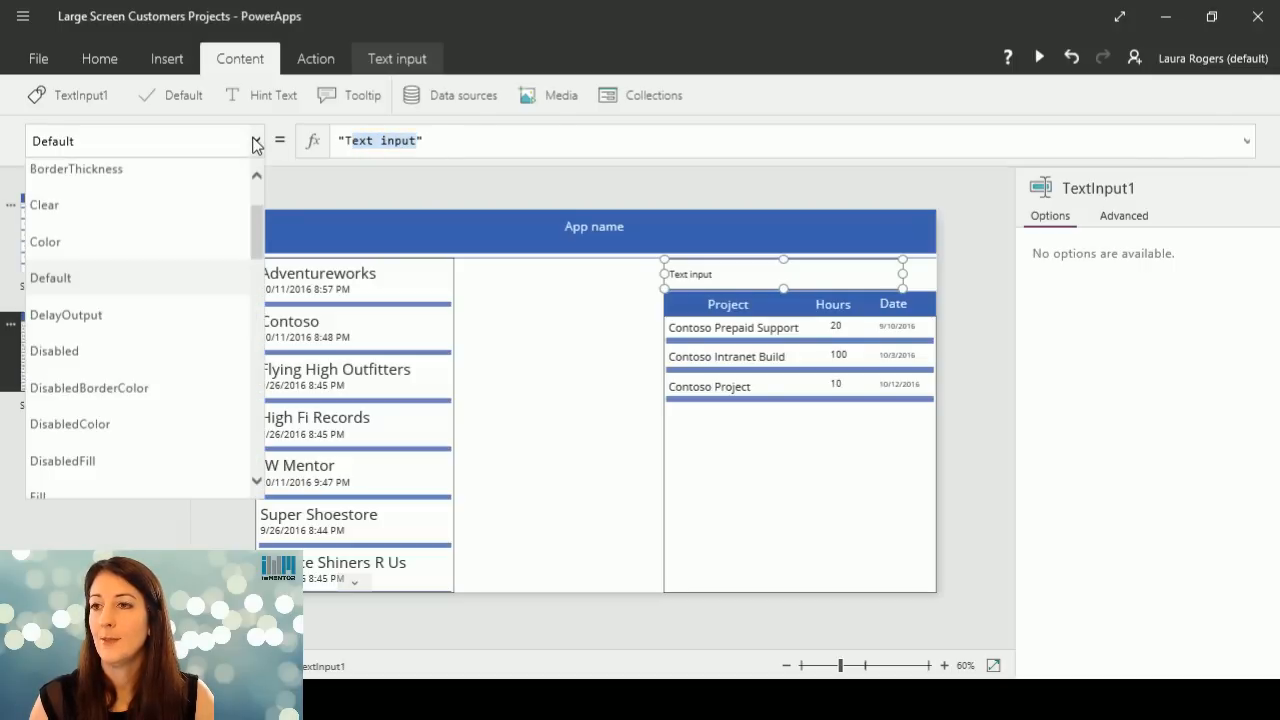
{"action": "left_click", "coordinate": [421, 57]}
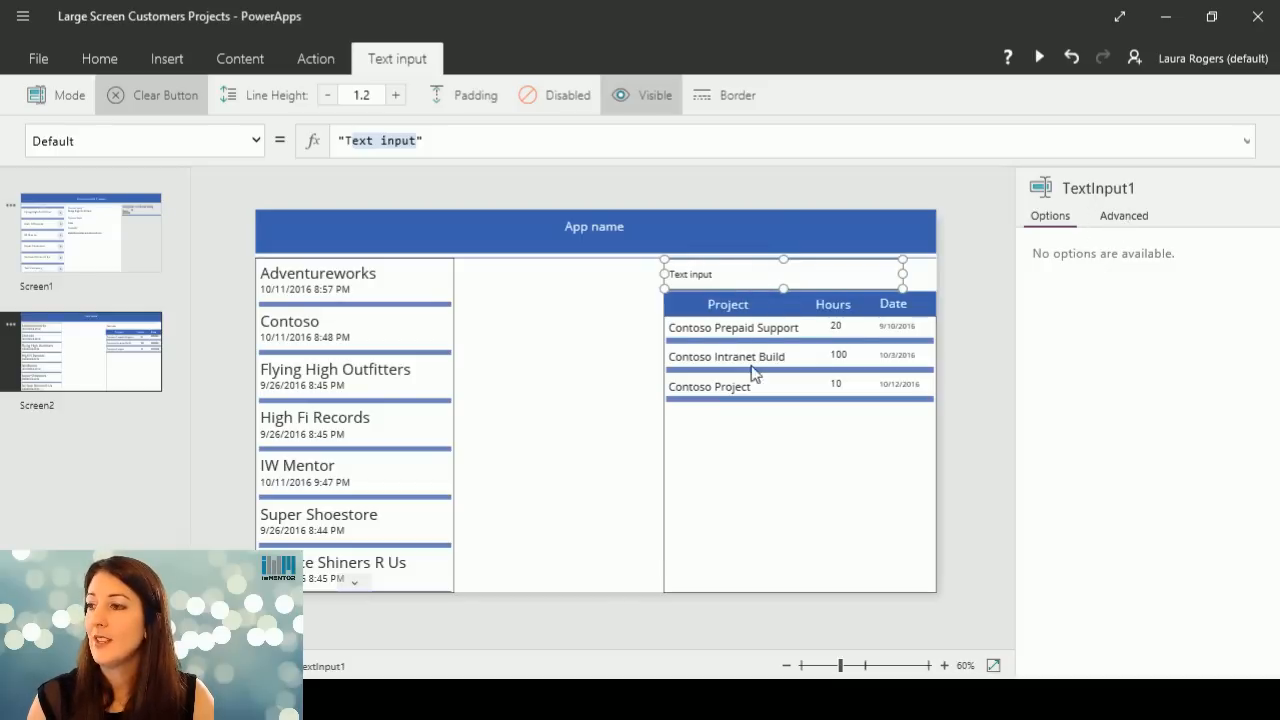
{"action": "left_click", "coordinate": [1125, 217]}
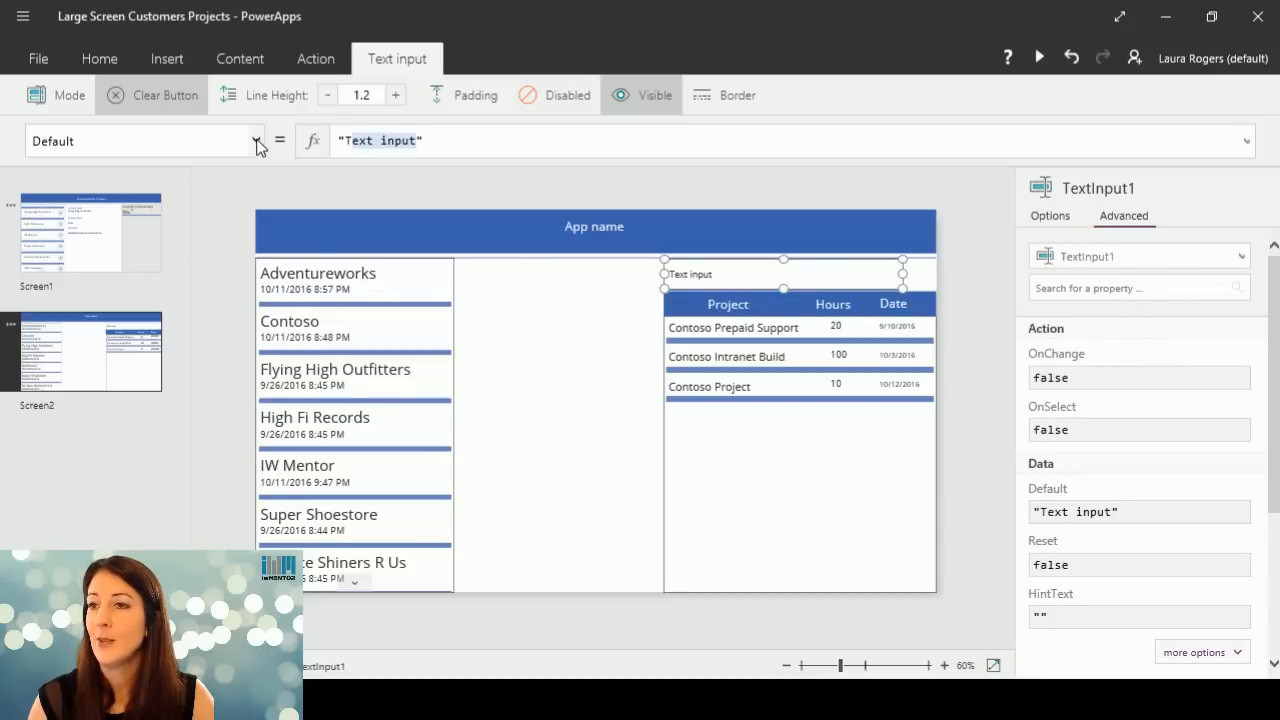
{"action": "left_click_drag", "start_coordinate": [1275, 317], "coordinate": [1275, 431]}
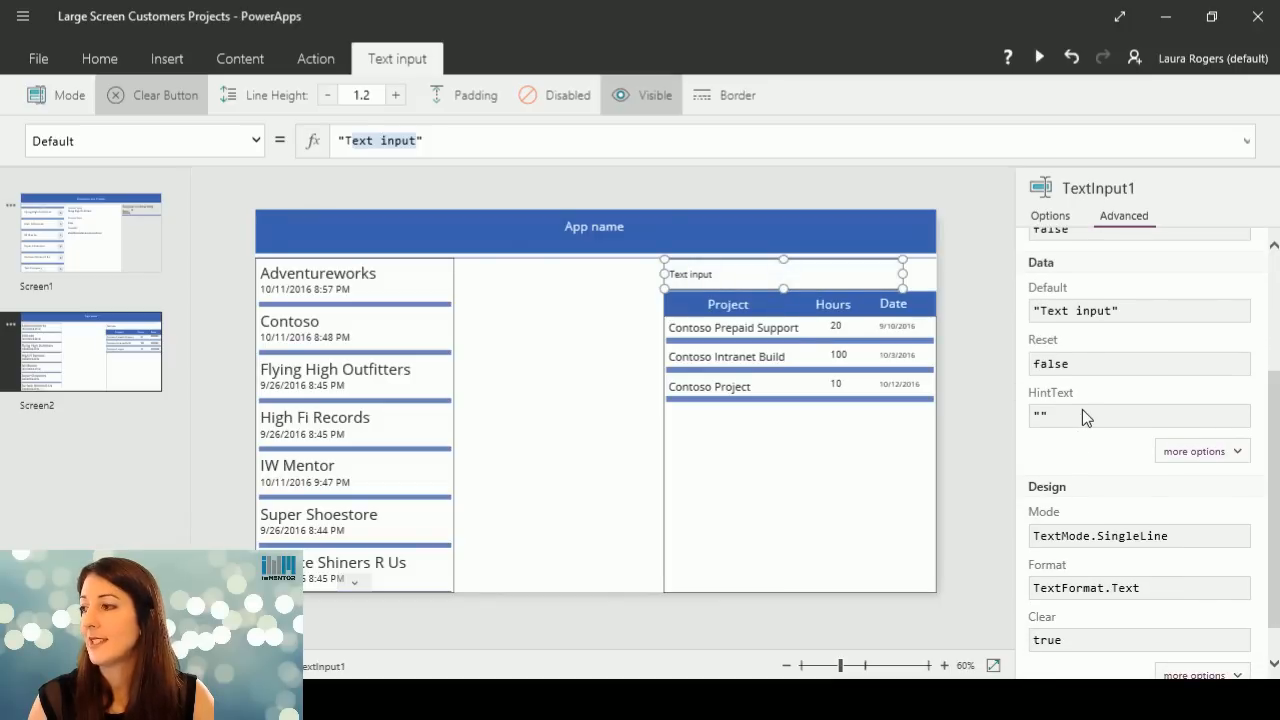
{"action": "left_click", "coordinate": [1134, 417]}
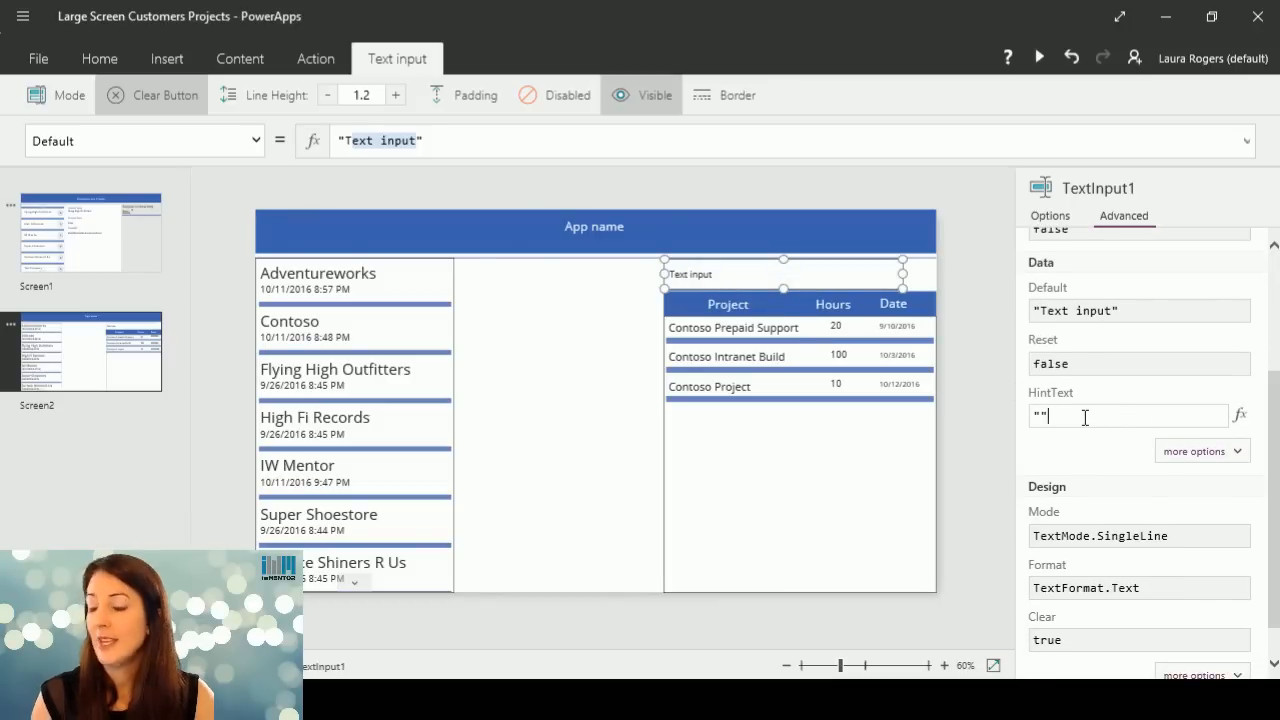
{"action": "type", "text": "\"S"}
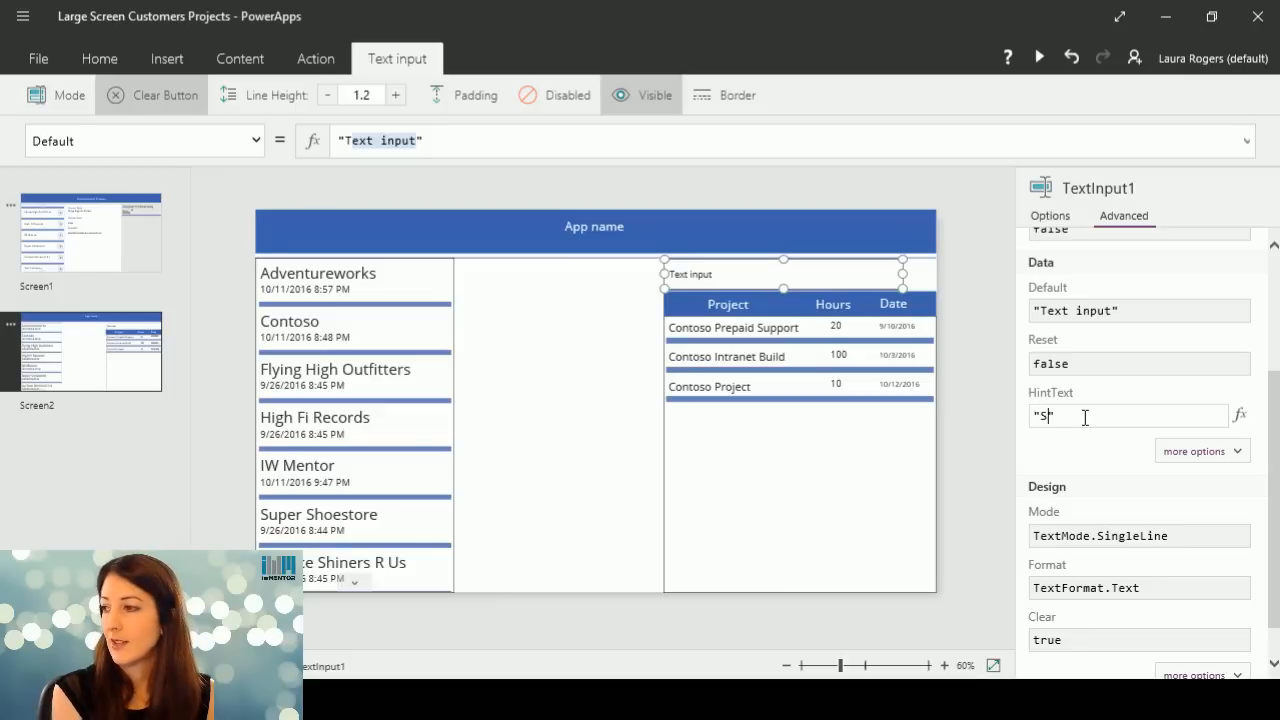
{"action": "type", "text": "earh Here"}
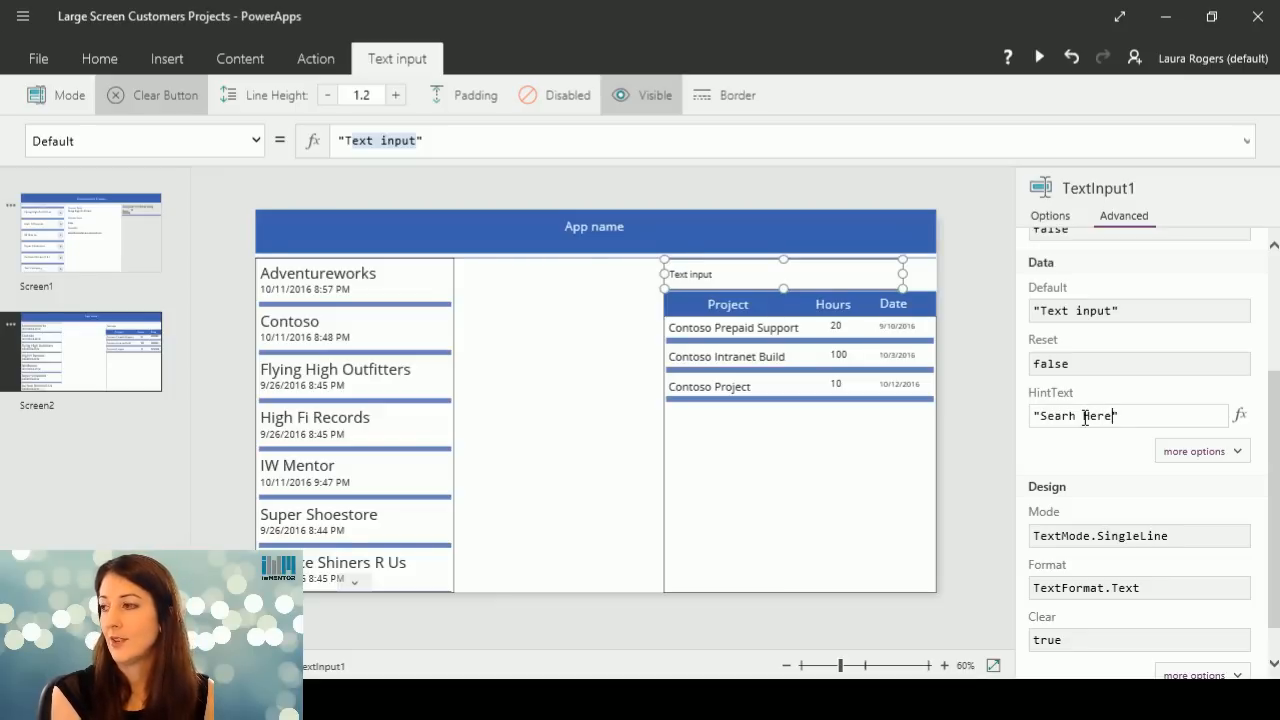
Clear the text input's Default property, removing the "Text input" placeholder value.
{"action": "left_click", "coordinate": [1132, 311]}
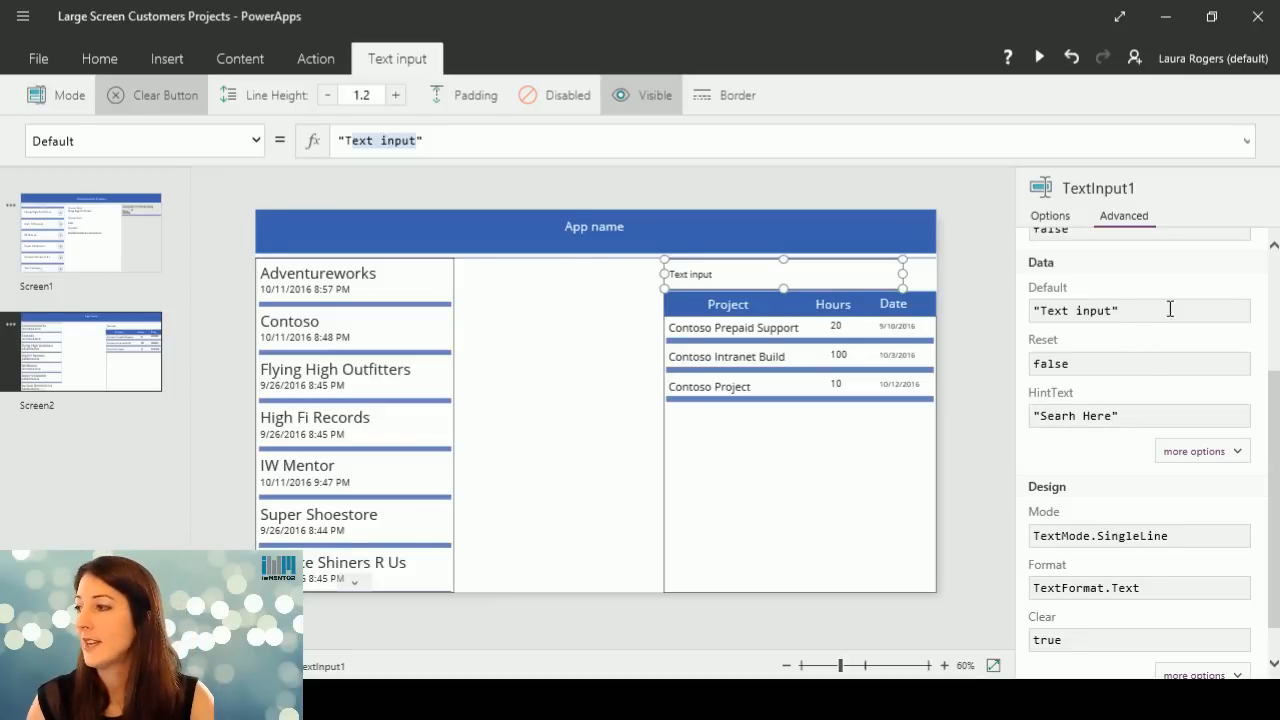
{"action": "left_click_drag", "start_coordinate": [1130, 311], "coordinate": [999, 316]}
{"action": "key", "text": "BackSpace"}
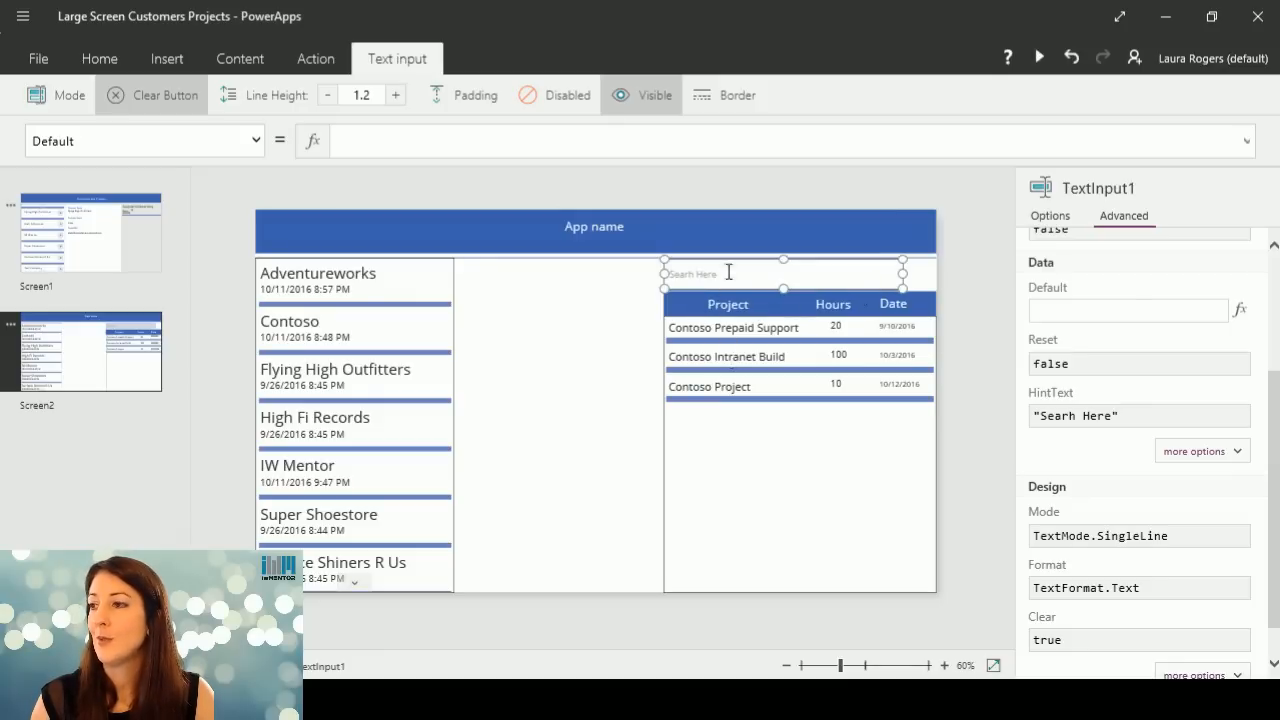
Correct the spelling of the text input's HintText to "Search Here".
{"action": "left_click", "coordinate": [741, 366]}
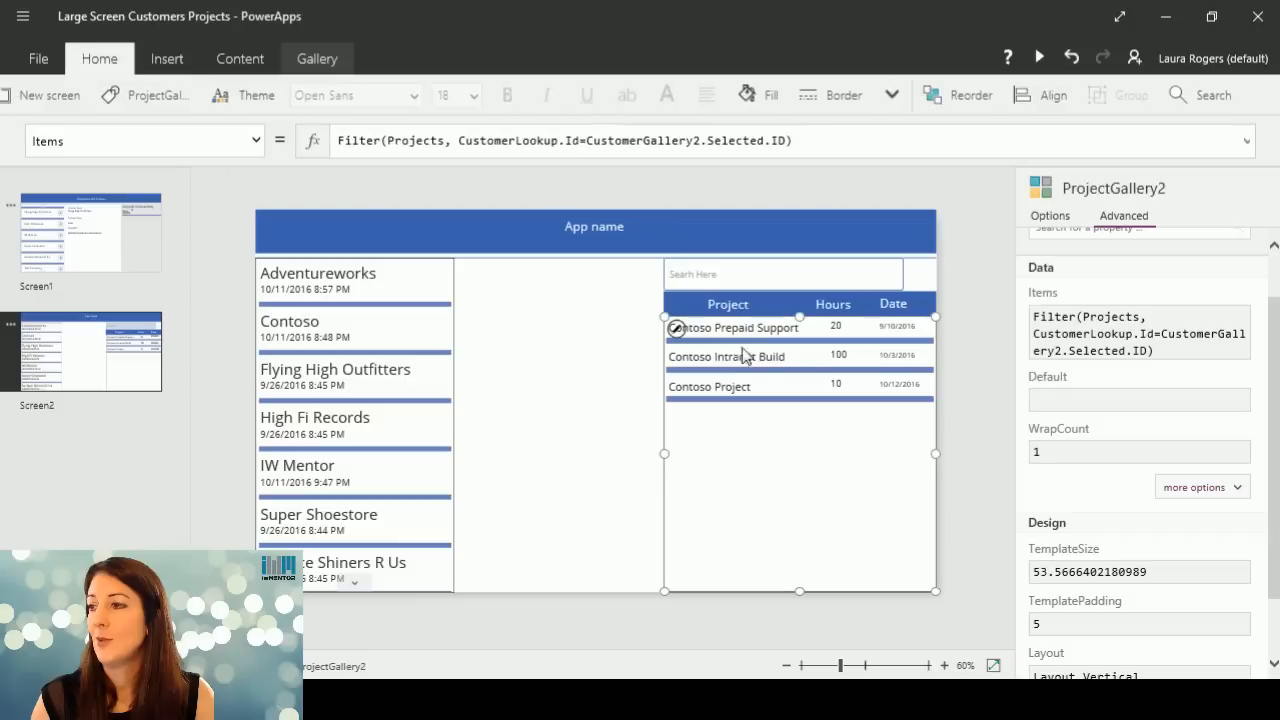
{"action": "left_click", "coordinate": [742, 279]}
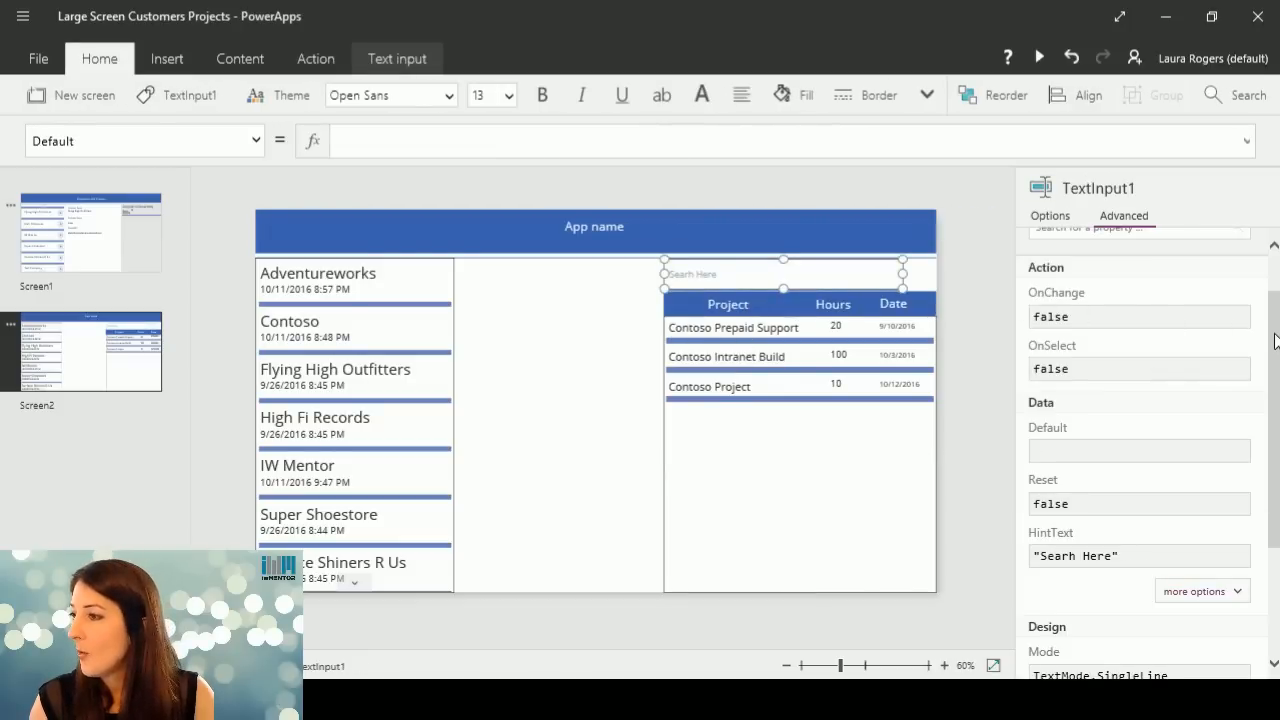
{"action": "scroll", "coordinate": [1274, 341], "scroll_direction": "up", "scroll_amount": 2}
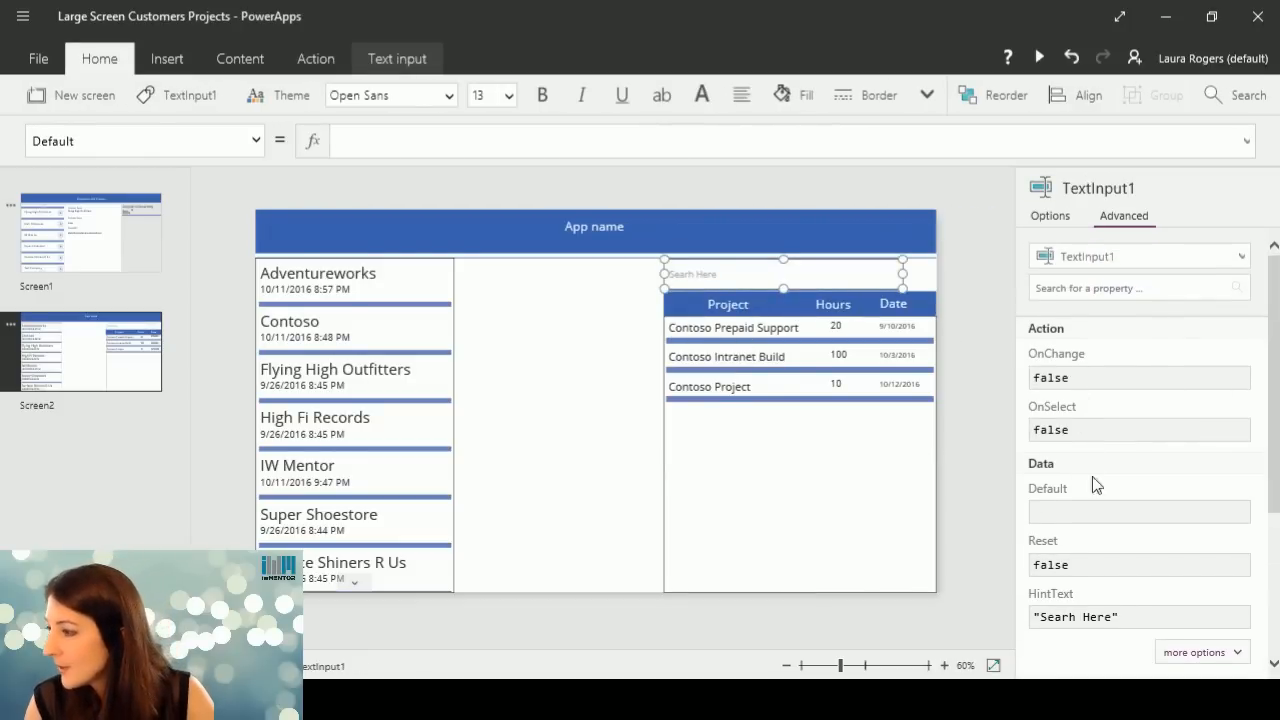
{"action": "left_click", "coordinate": [1069, 615]}
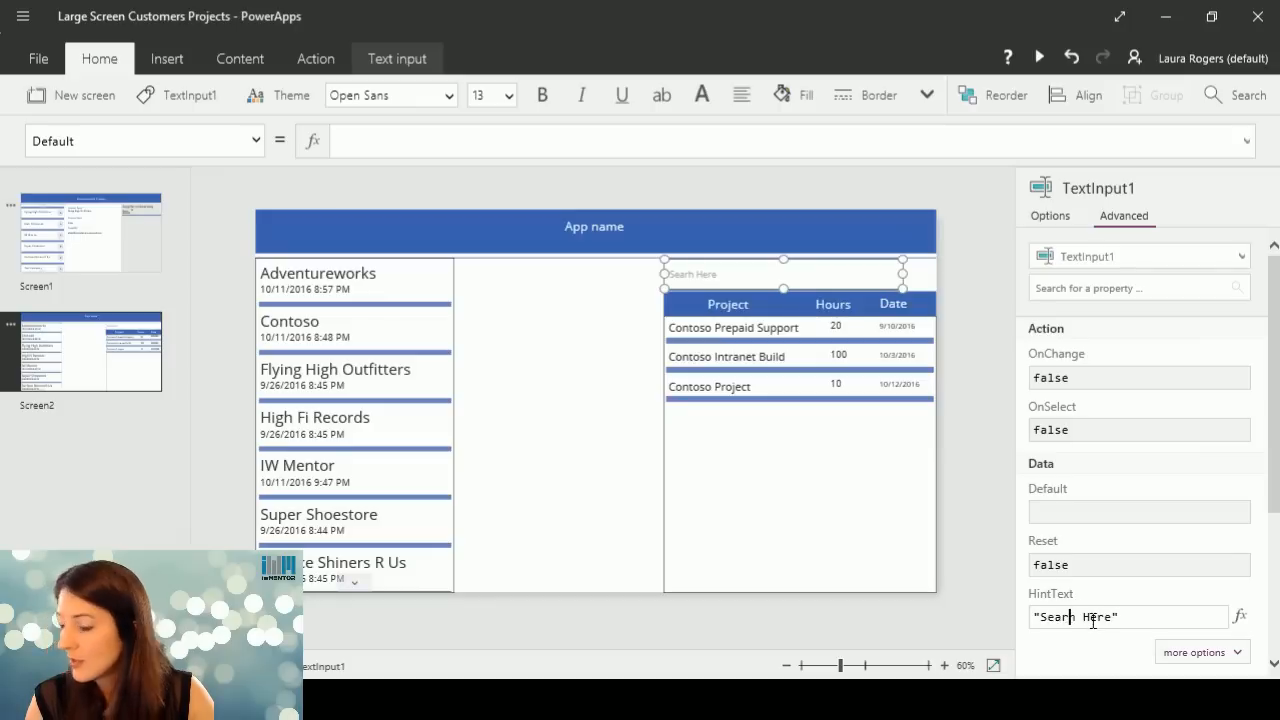
{"action": "type", "text": "c"}
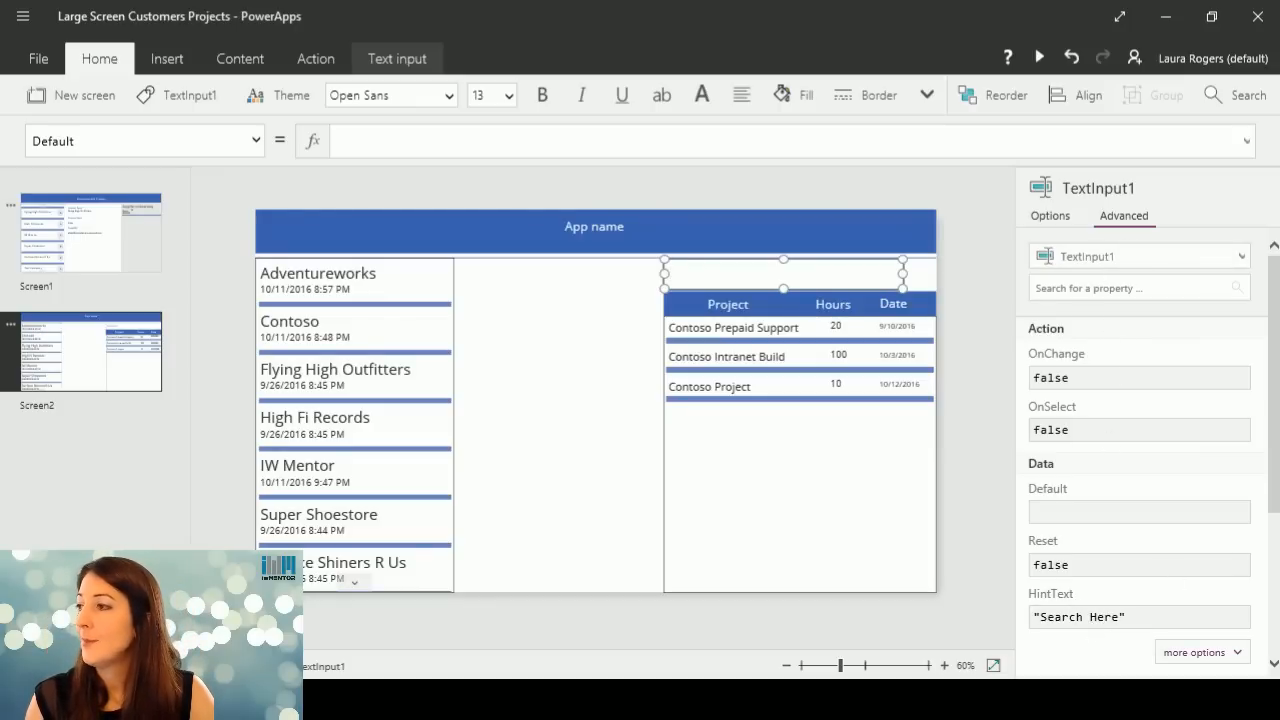
Examine the text input's advanced Data and Design properties, including the additional options of both groups.
{"action": "scroll", "coordinate": [1274, 320], "scroll_direction": "down", "scroll_amount": 5}
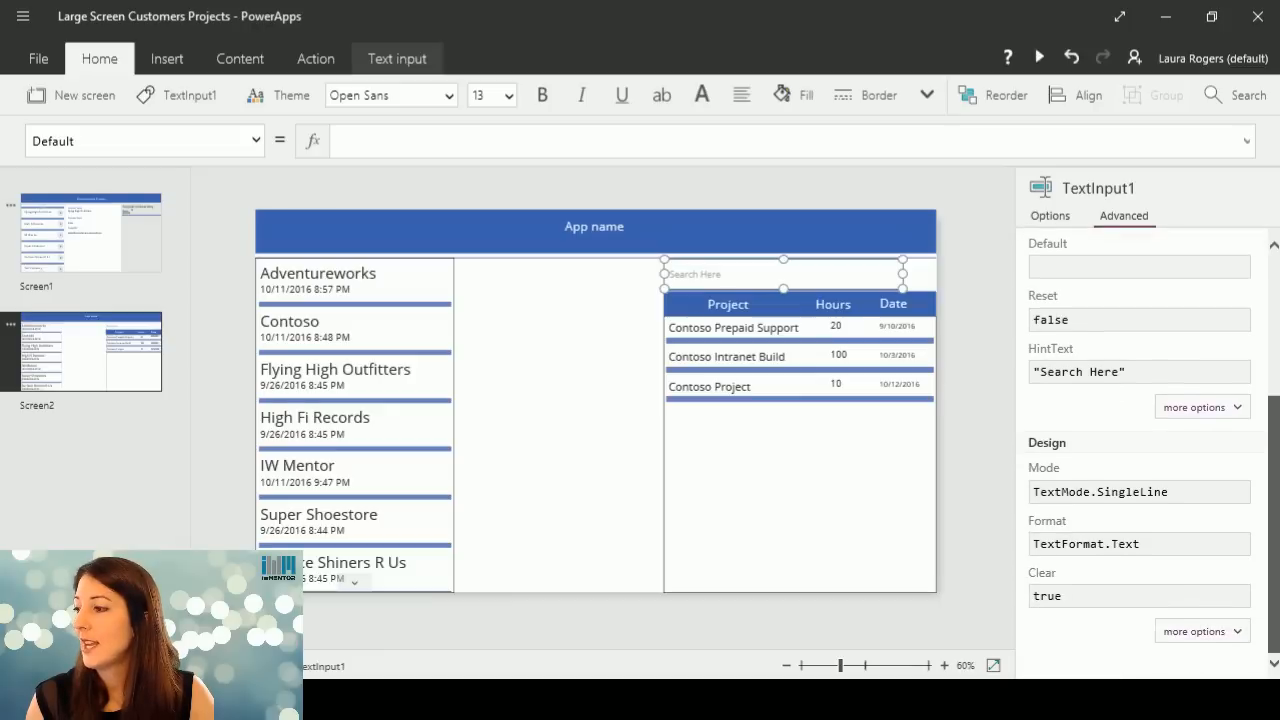
{"action": "scroll", "coordinate": [1260, 258], "scroll_direction": "up", "scroll_amount": 6}
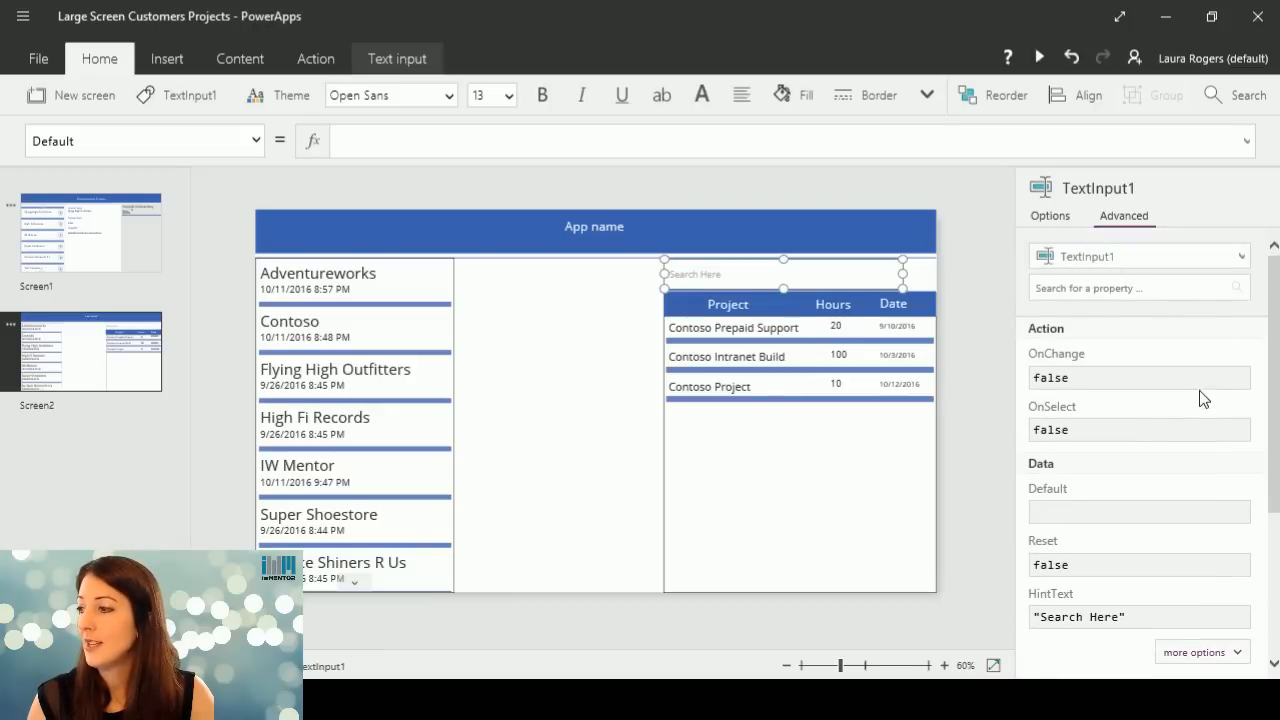
{"action": "scroll", "coordinate": [1230, 488], "scroll_direction": "down", "scroll_amount": 3}
{"action": "left_click", "coordinate": [1236, 486]}
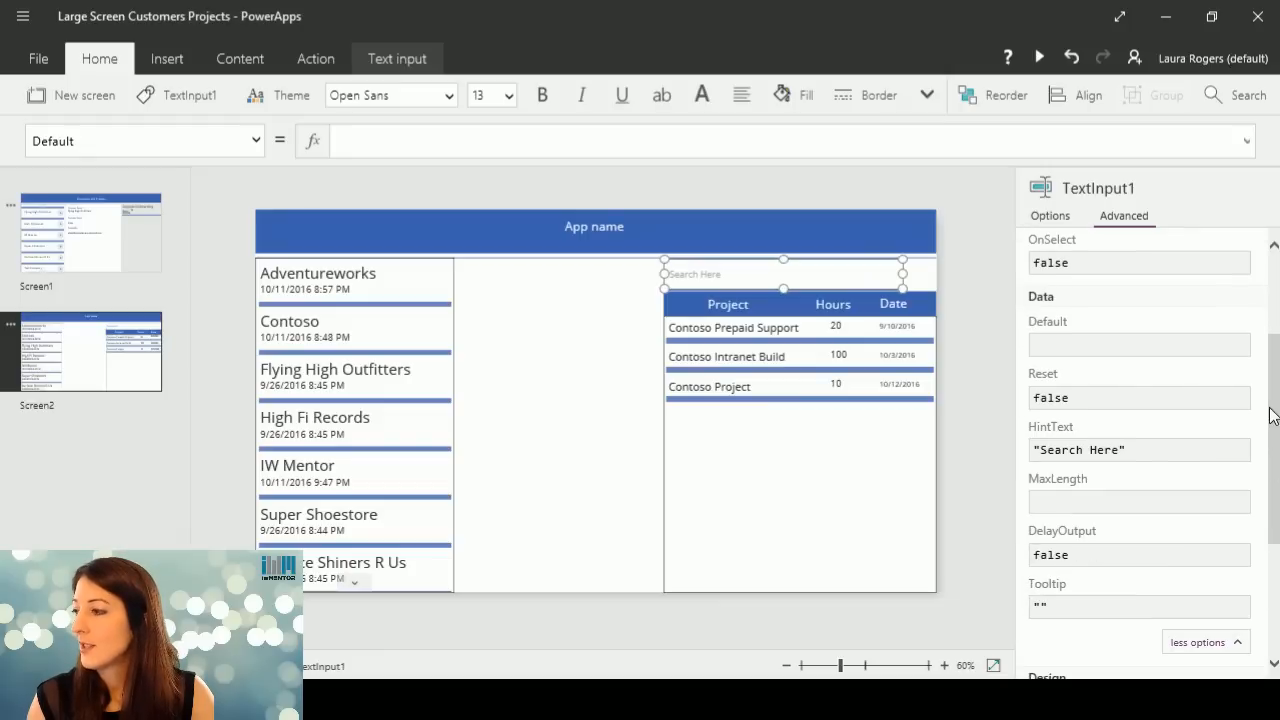
{"action": "scroll", "coordinate": [1270, 420], "scroll_direction": "down", "scroll_amount": 4}
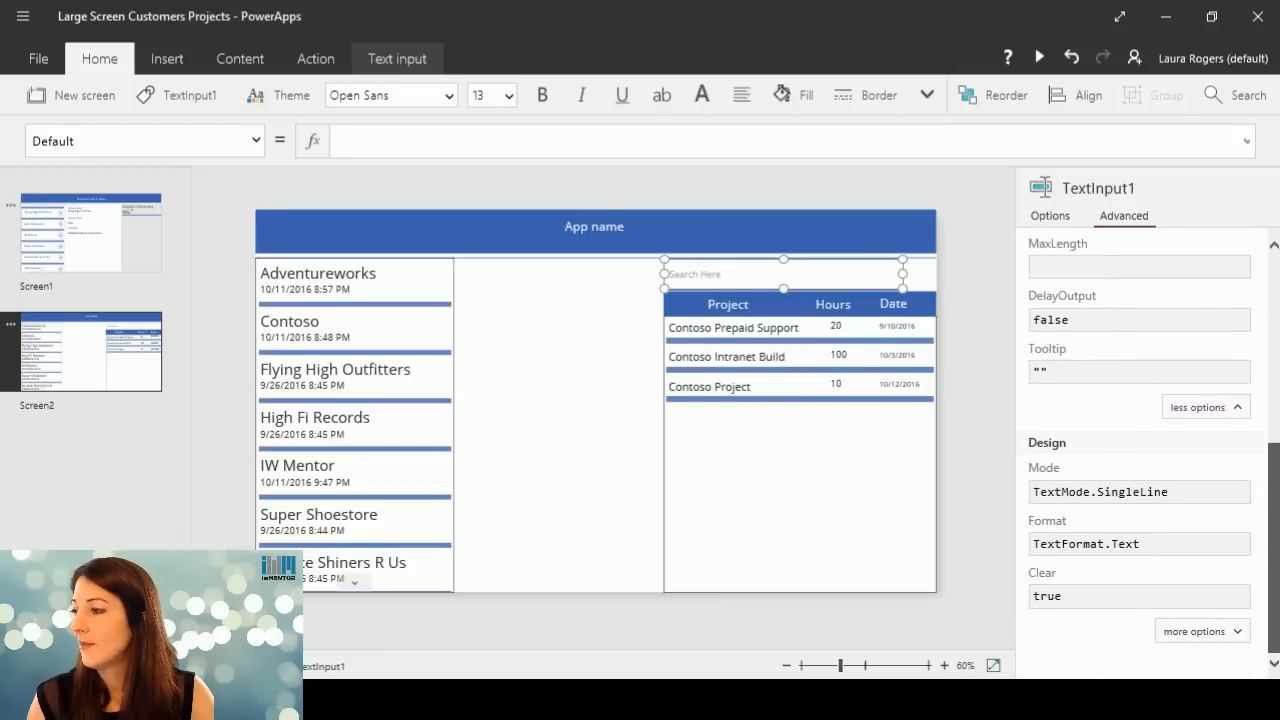
{"action": "left_click", "coordinate": [1181, 633]}
{"action": "mouse_move", "coordinate": [1274, 360]}
{"action": "left_mouse_down"}
{"action": "mouse_move", "coordinate": [1277, 545]}
{"action": "mouse_move", "coordinate": [1277, 337]}
{"action": "left_mouse_up"}
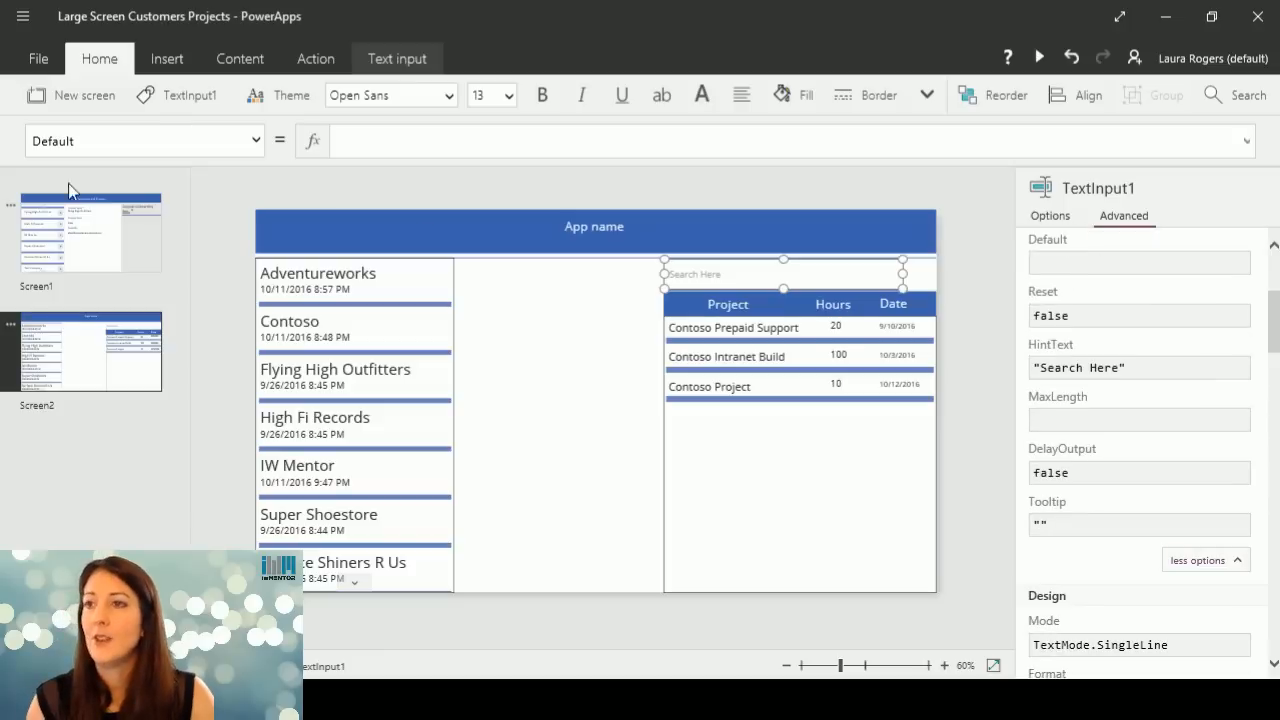
Rename the search text input as TextSearchBox.
{"action": "left_click", "coordinate": [183, 98]}
{"action": "type", "text": "Search"}
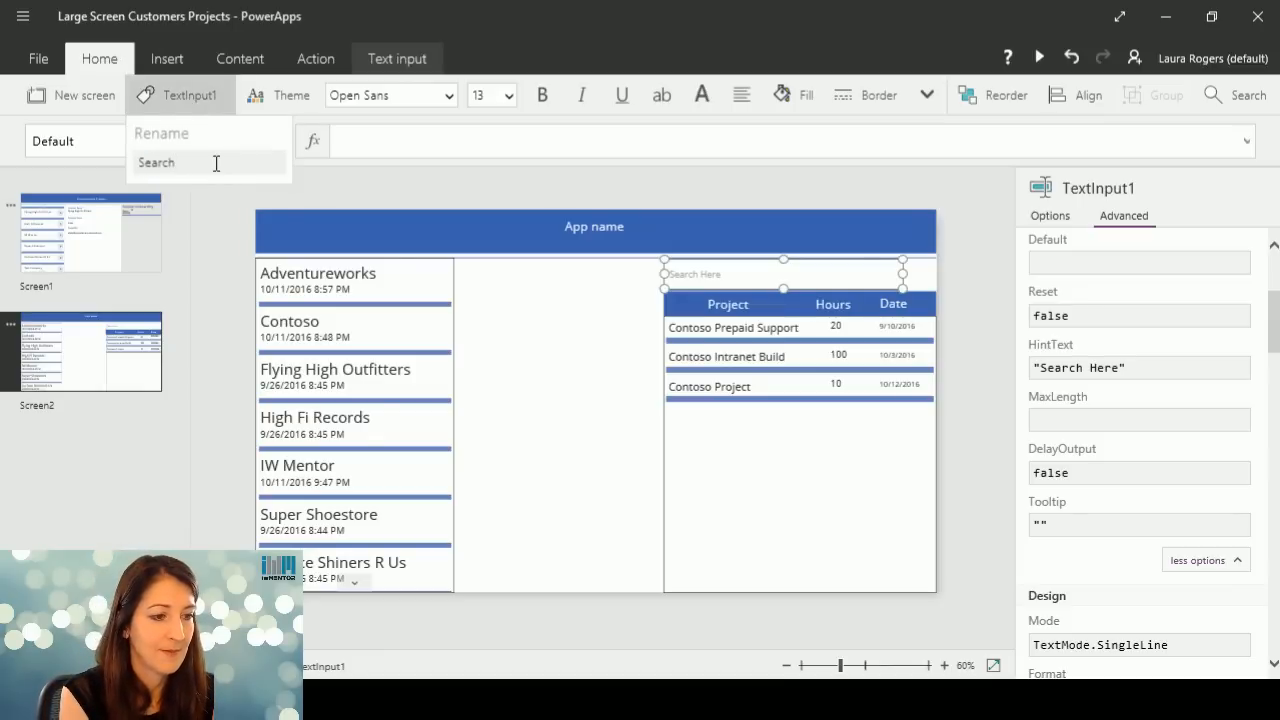
{"action": "key", "text": "BackSpace"}
{"action": "key", "text": "BackSpace"}
{"action": "key", "text": "BackSpace"}
{"action": "key", "text": "BackSpace"}
{"action": "key", "text": "BackSpace"}
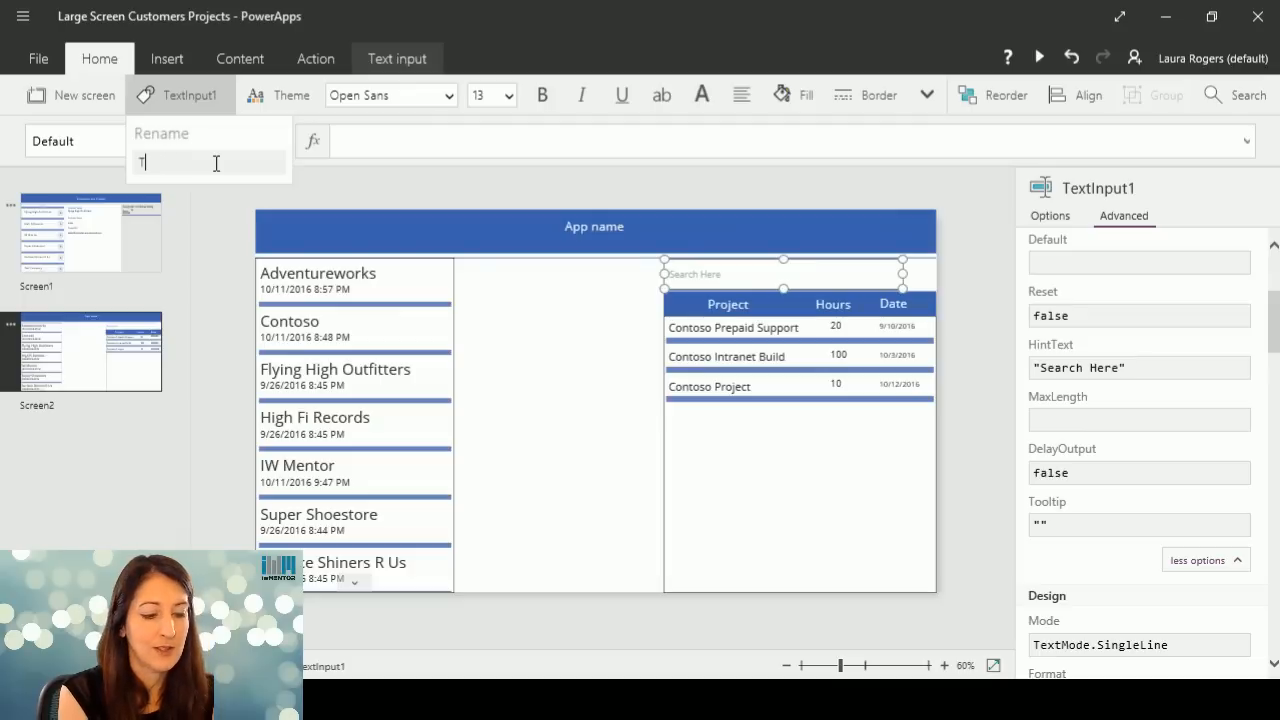
{"action": "type", "text": "TextSearch"}
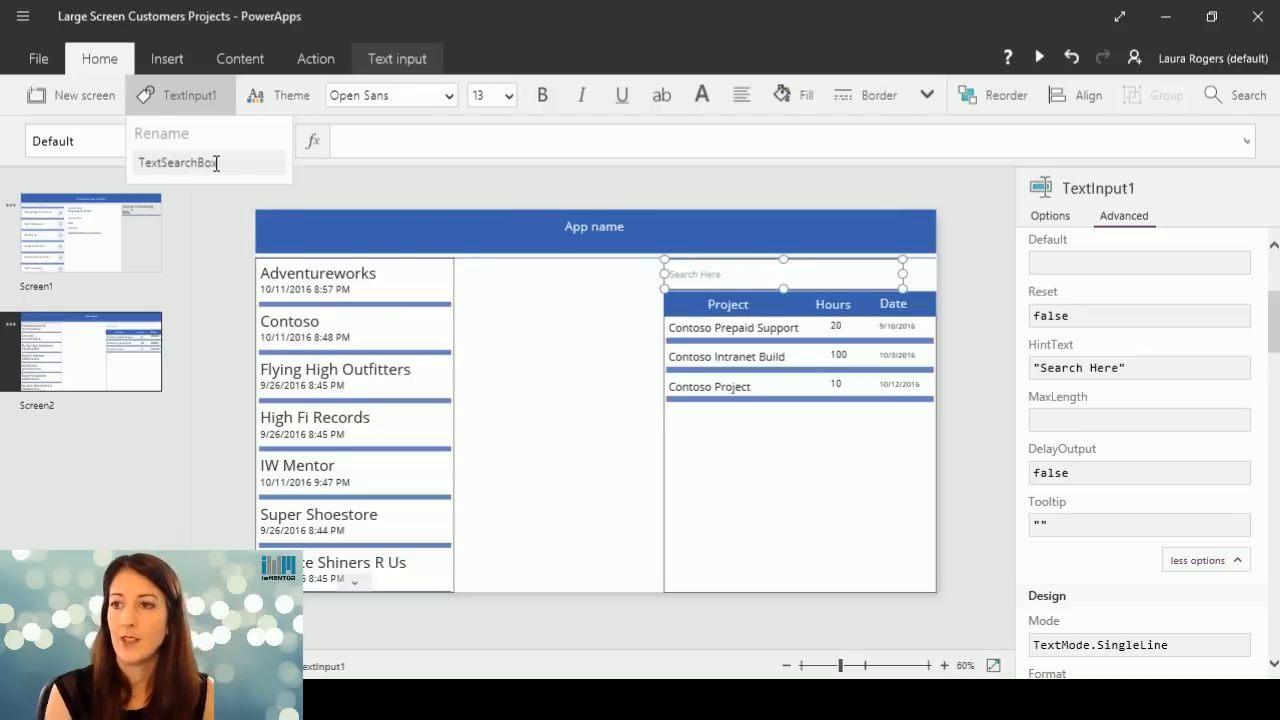
{"action": "type", "text": "Box"}
{"action": "key", "text": "Return"}
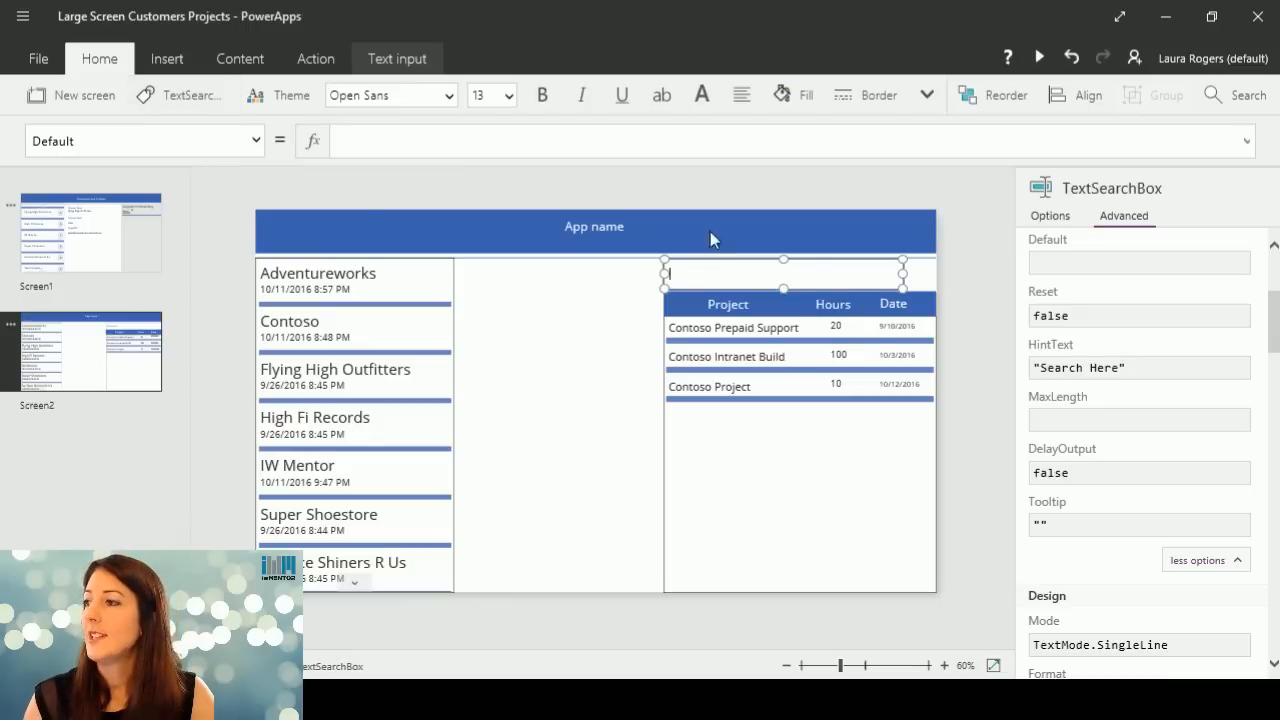
Wrap the start of the projects gallery's Items formula in a Search function, making the existing Filter expression its source.
{"action": "left_click", "coordinate": [772, 314]}
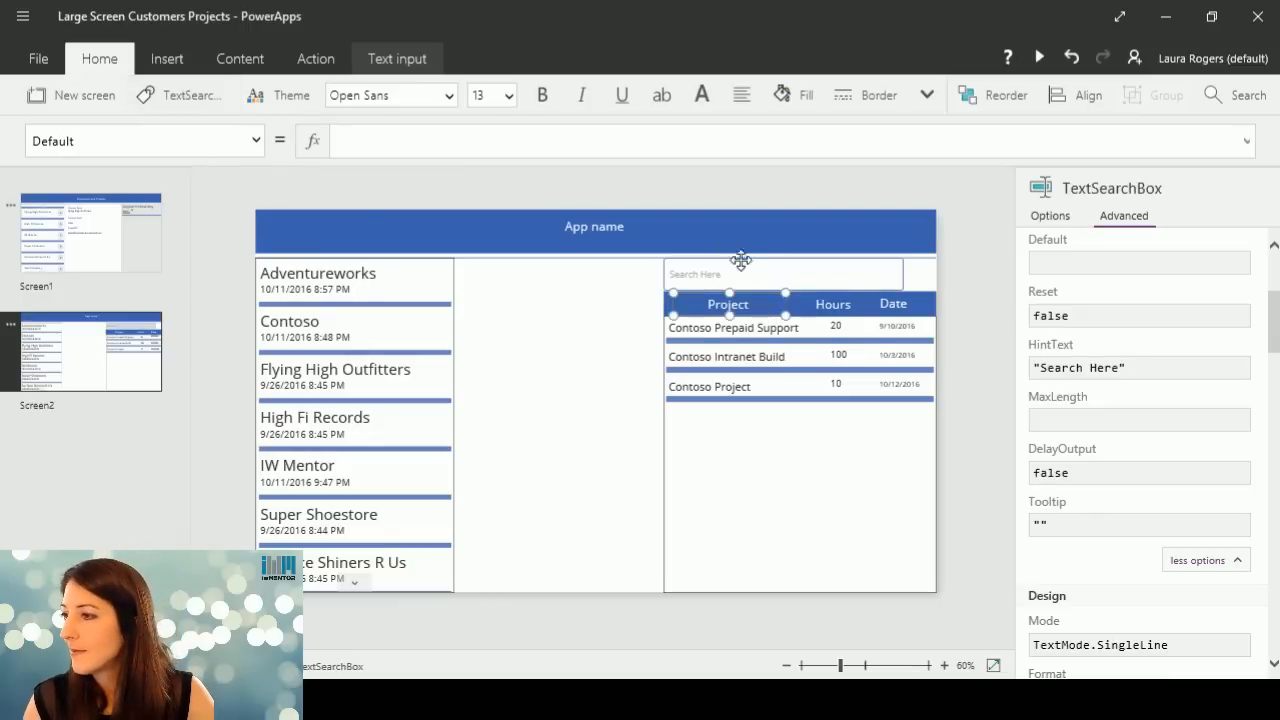
{"action": "left_click", "coordinate": [777, 375]}
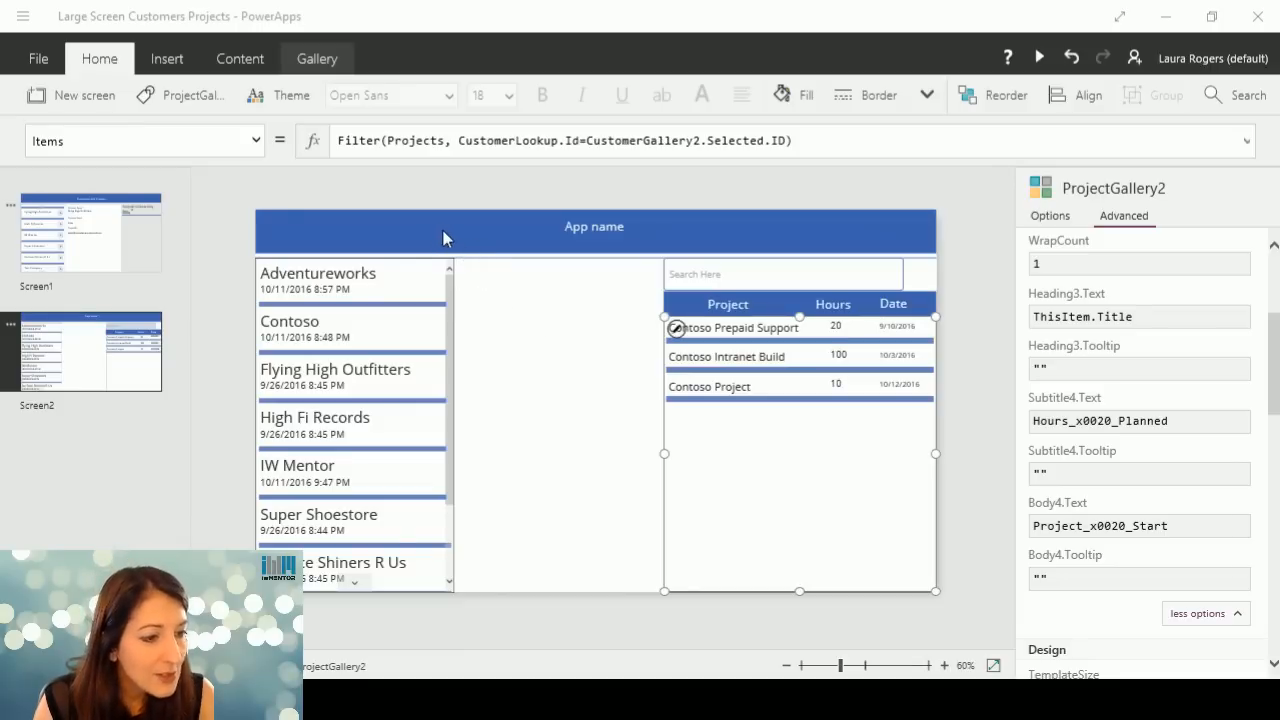
{"action": "left_click", "coordinate": [332, 141]}
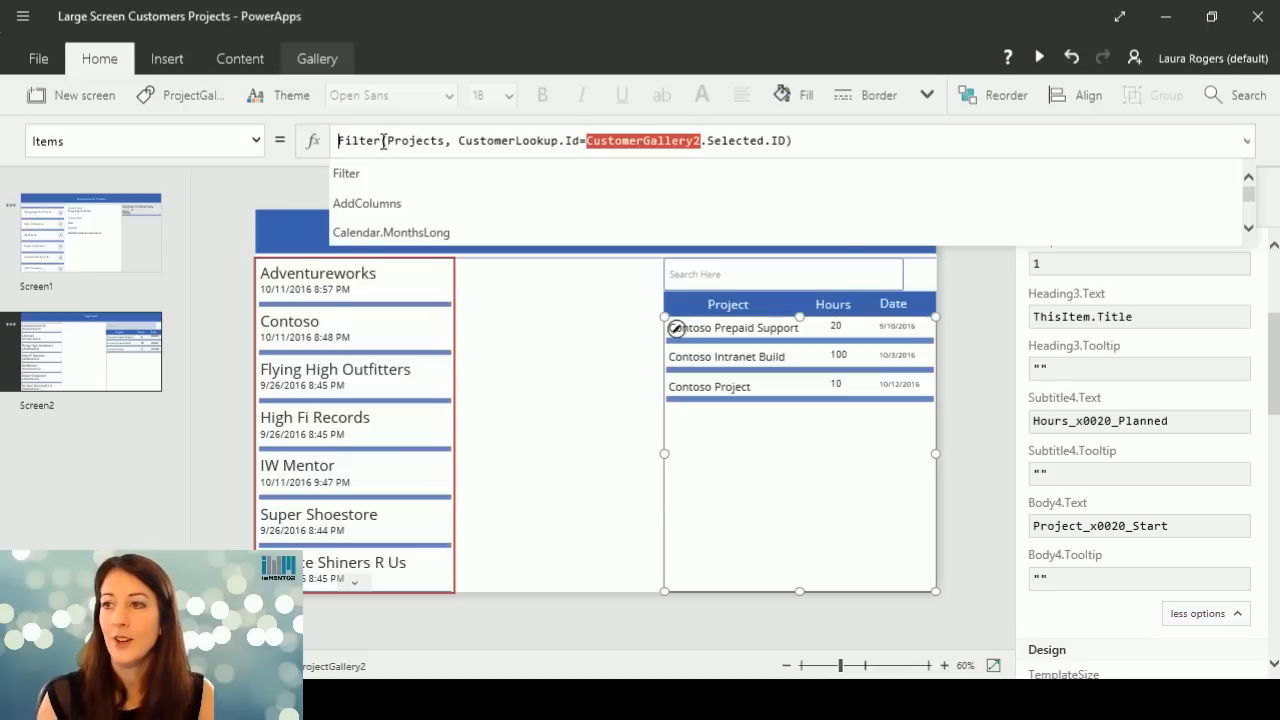
{"action": "type", "text": "Search"}
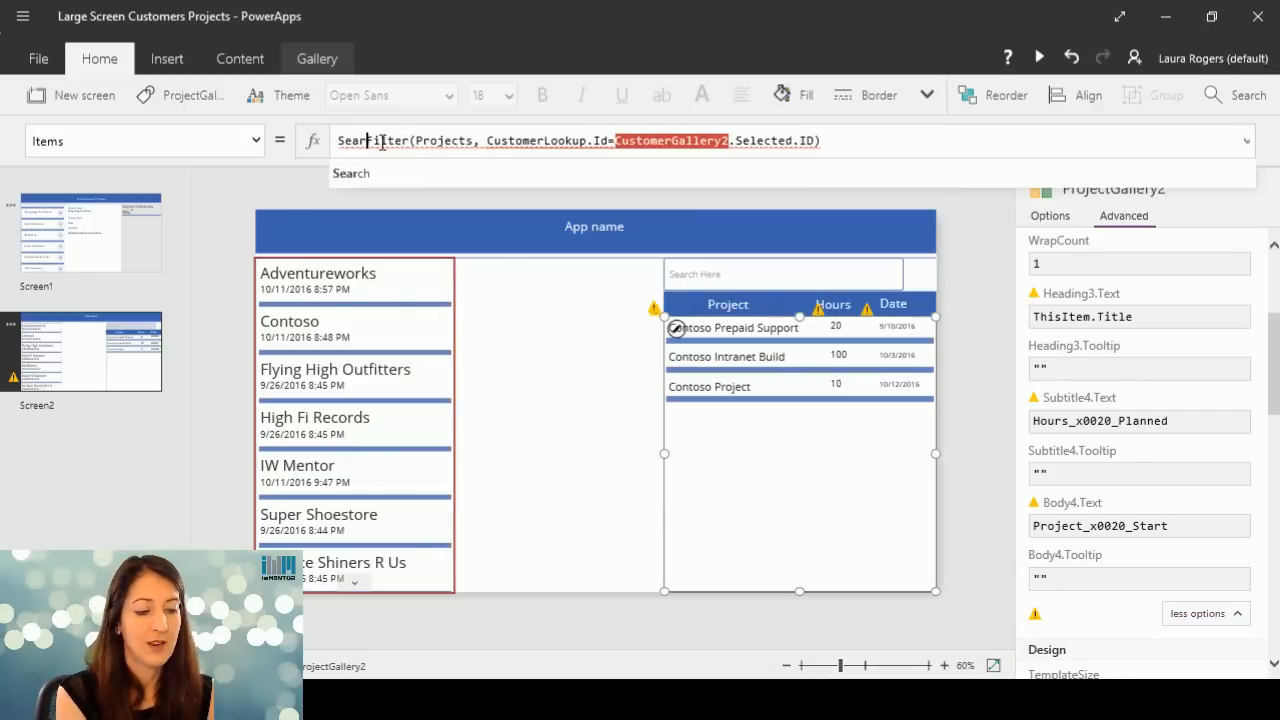
{"action": "type", "text": "("}
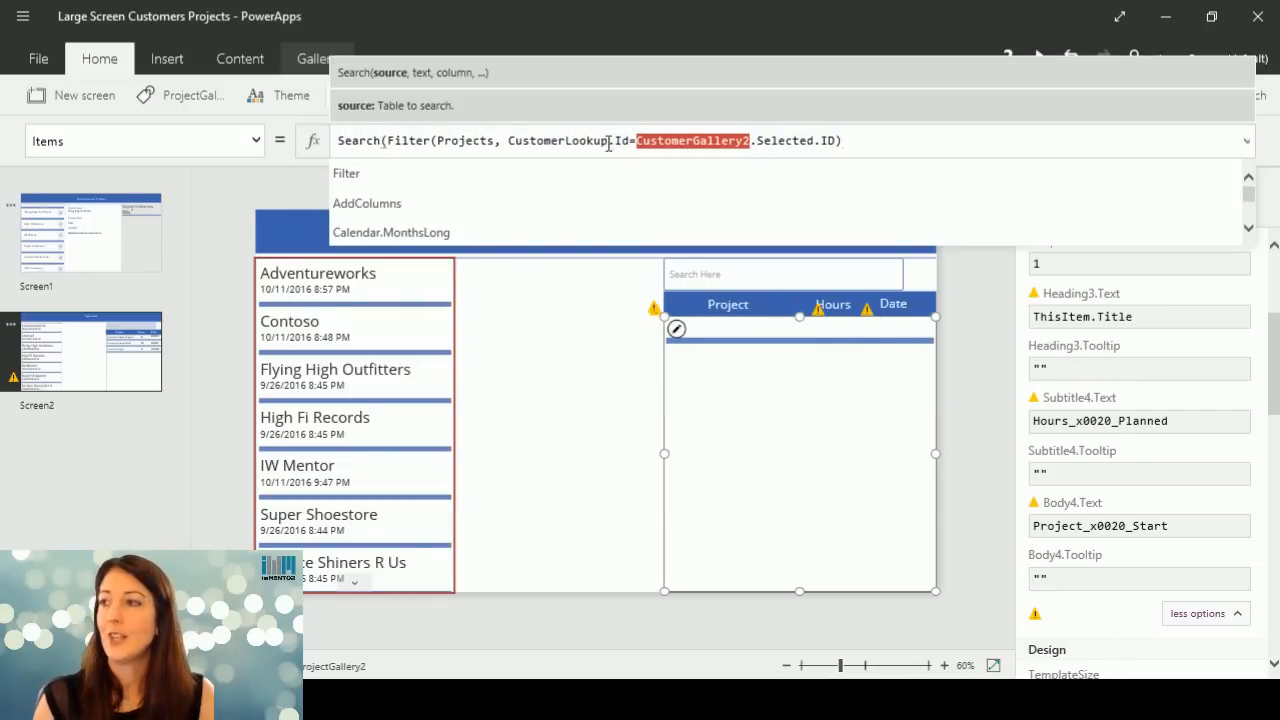
Add TextSearchBox.Text after the Filter expression as the search text argument of the projects gallery's Items formula.
{"action": "left_click", "coordinate": [875, 143]}
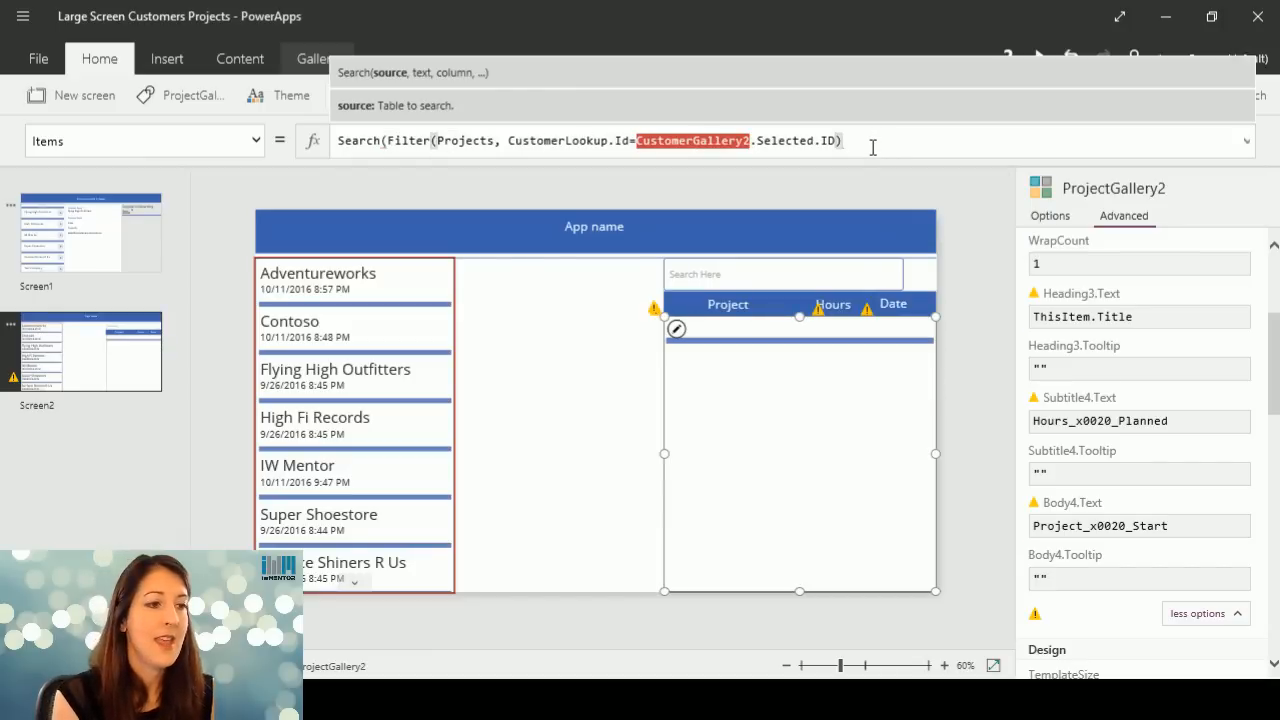
{"action": "type", "text": ","}
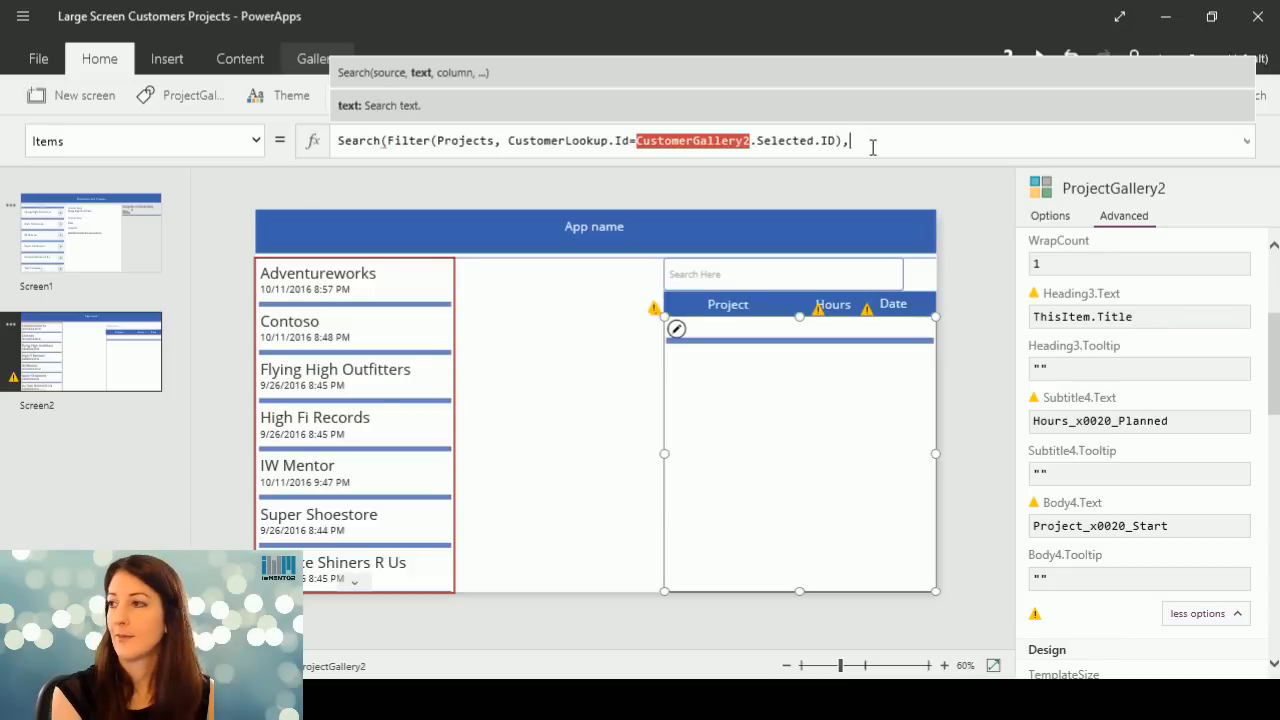
{"action": "type", "text": "T"}
{"action": "key", "text": "BackSpace"}
{"action": "type", "text": "Te"}
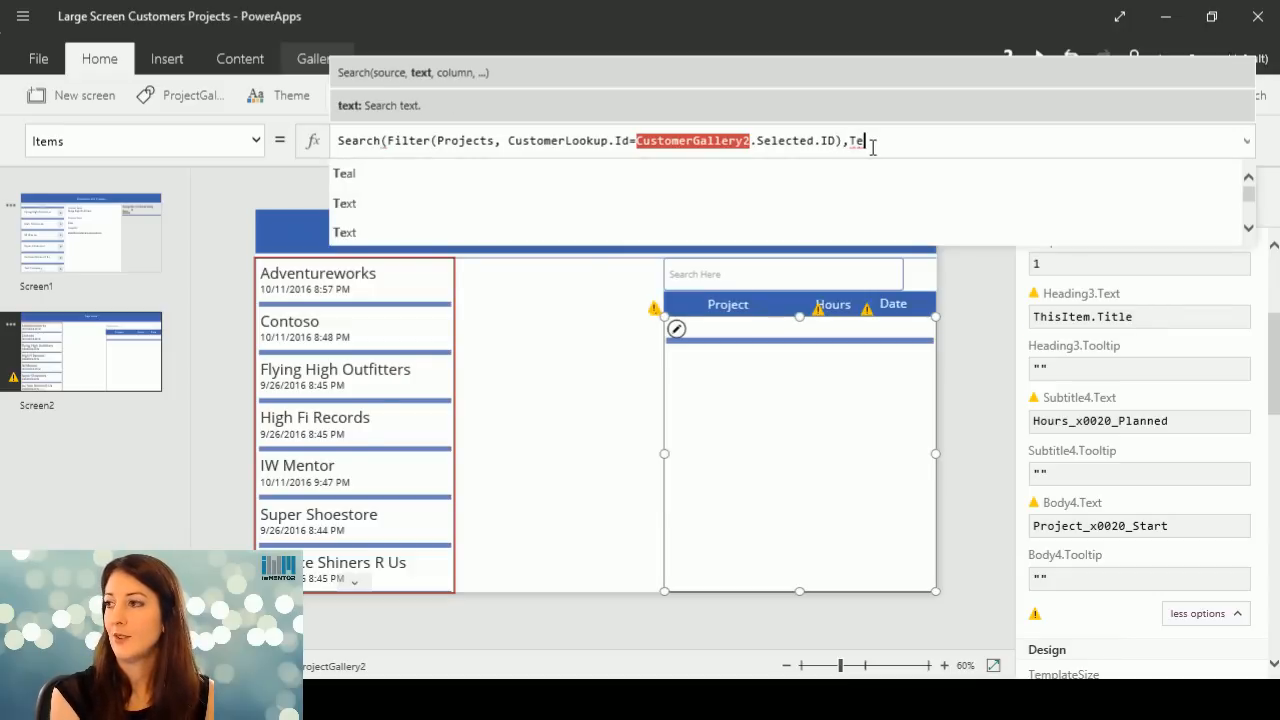
{"action": "type", "text": "xtS"}
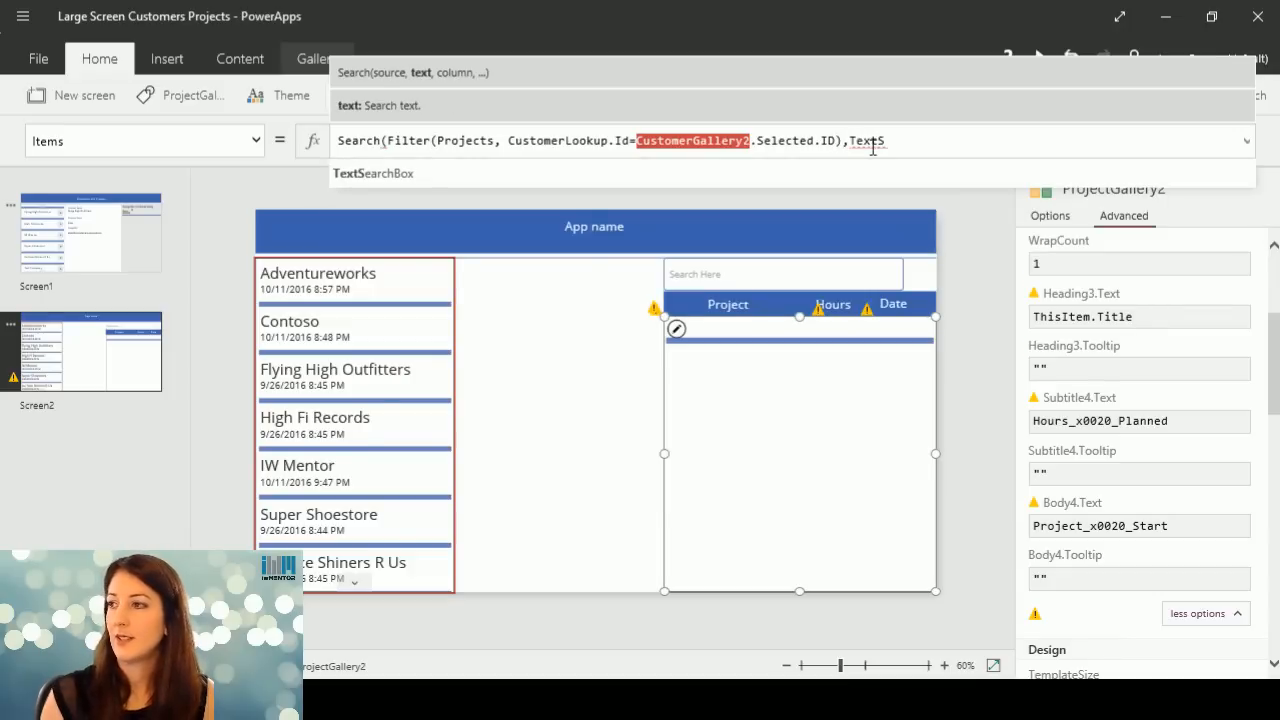
{"action": "left_click", "coordinate": [842, 177]}
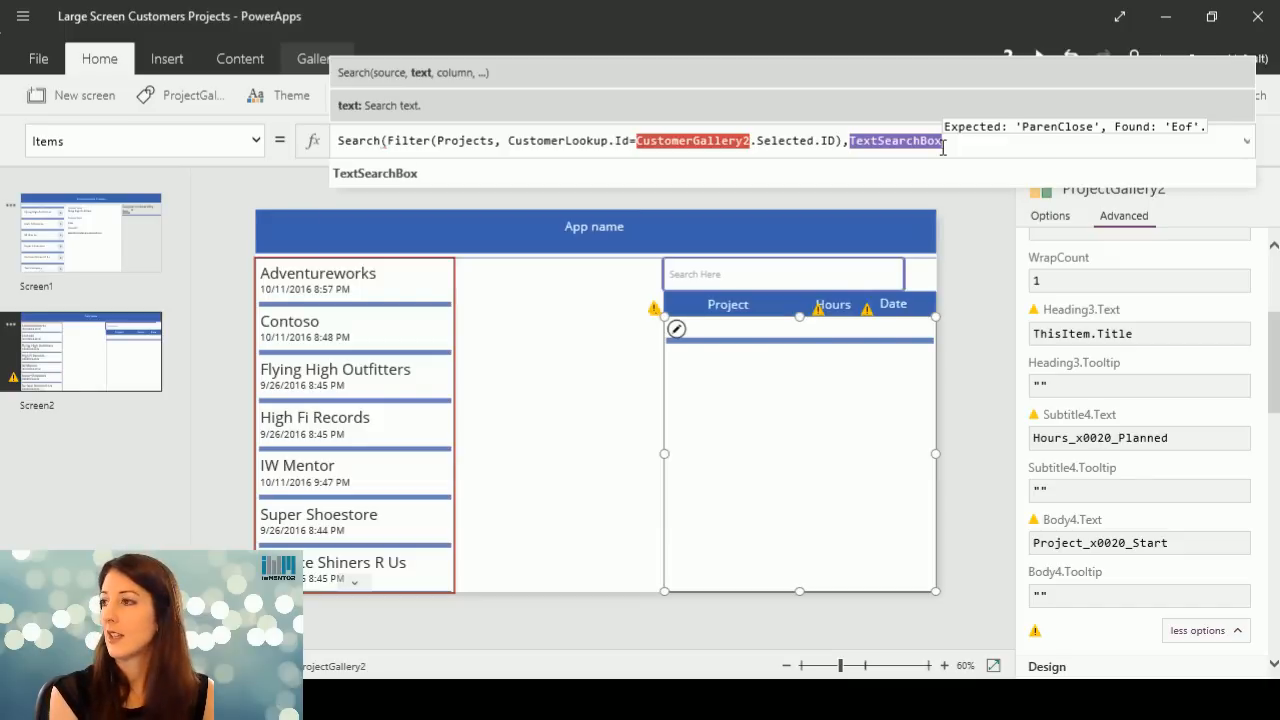
{"action": "type", "text": ".T"}
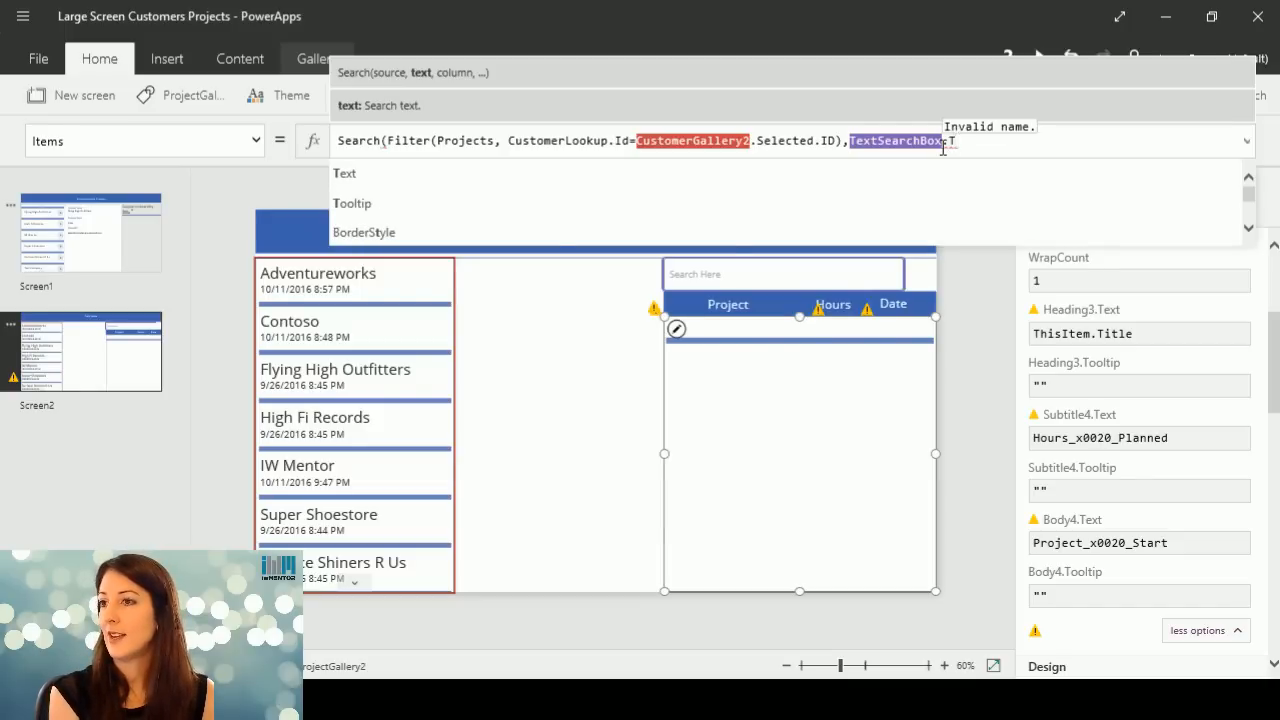
{"action": "type", "text": "ext"}
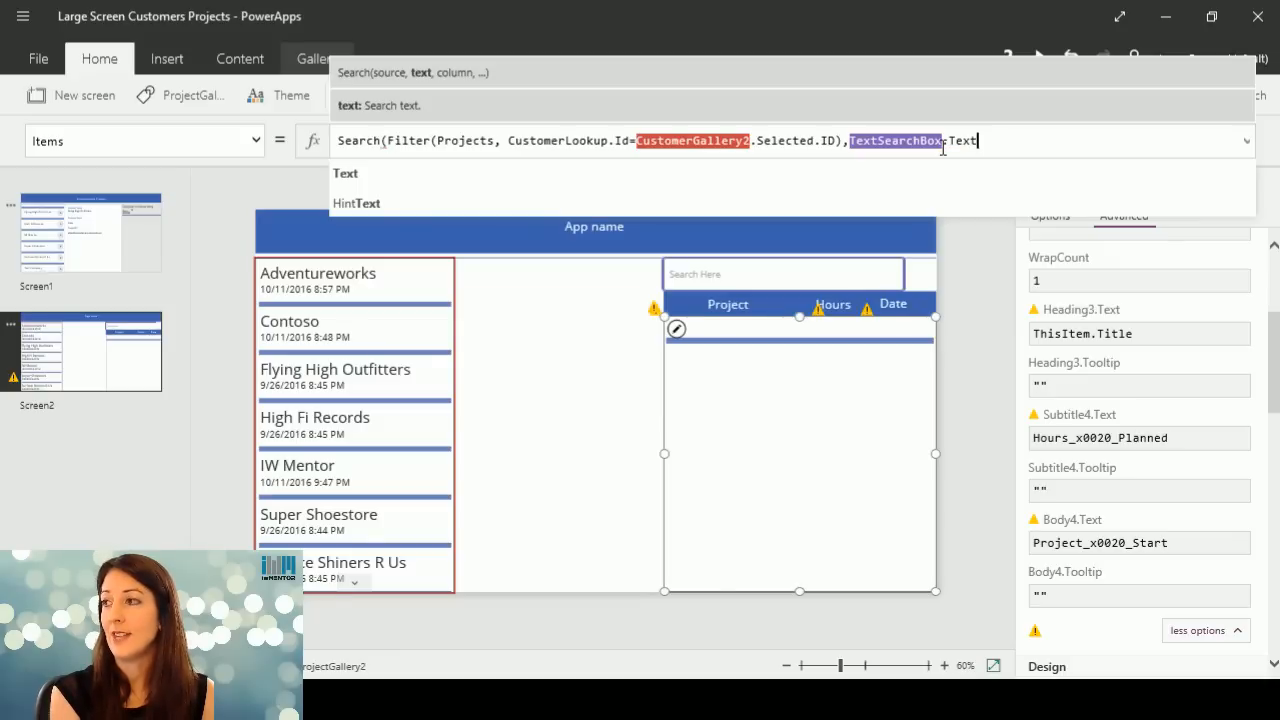
{"action": "type", "text": ","}
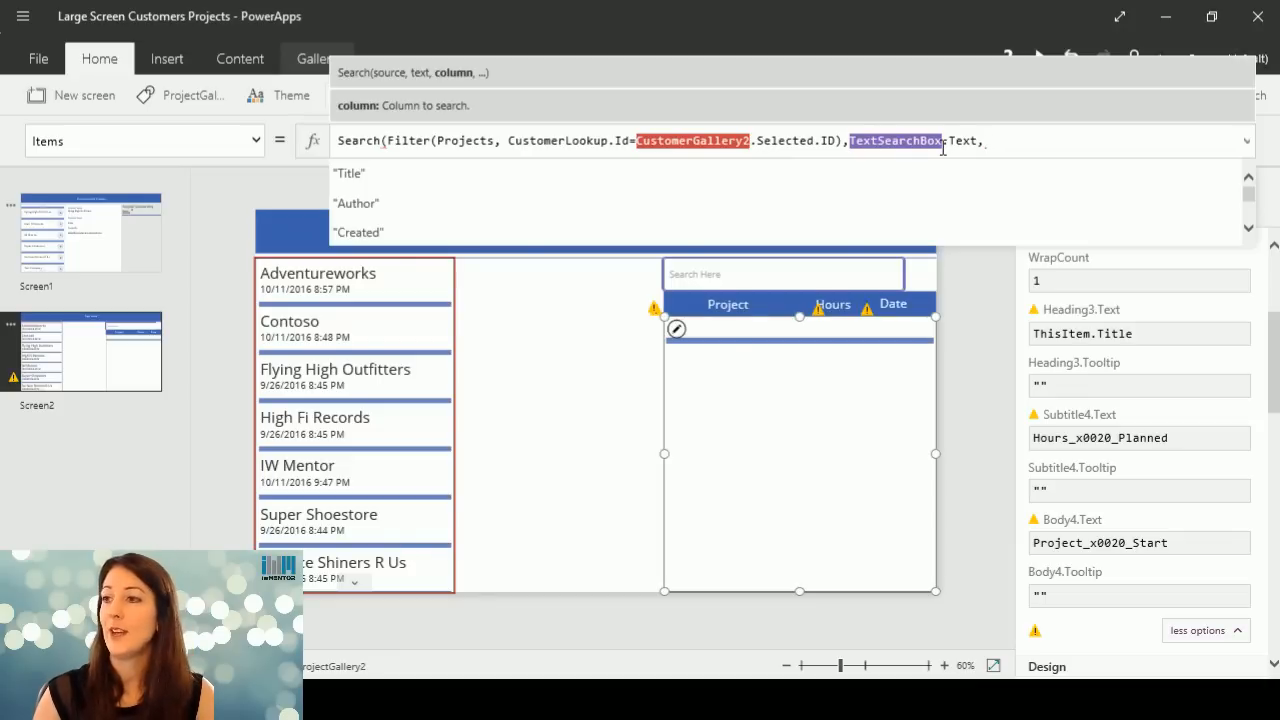
Add "Title" as the column to search and close the Search function in the projects gallery's Items formula.
{"action": "left_click", "coordinate": [929, 175]}
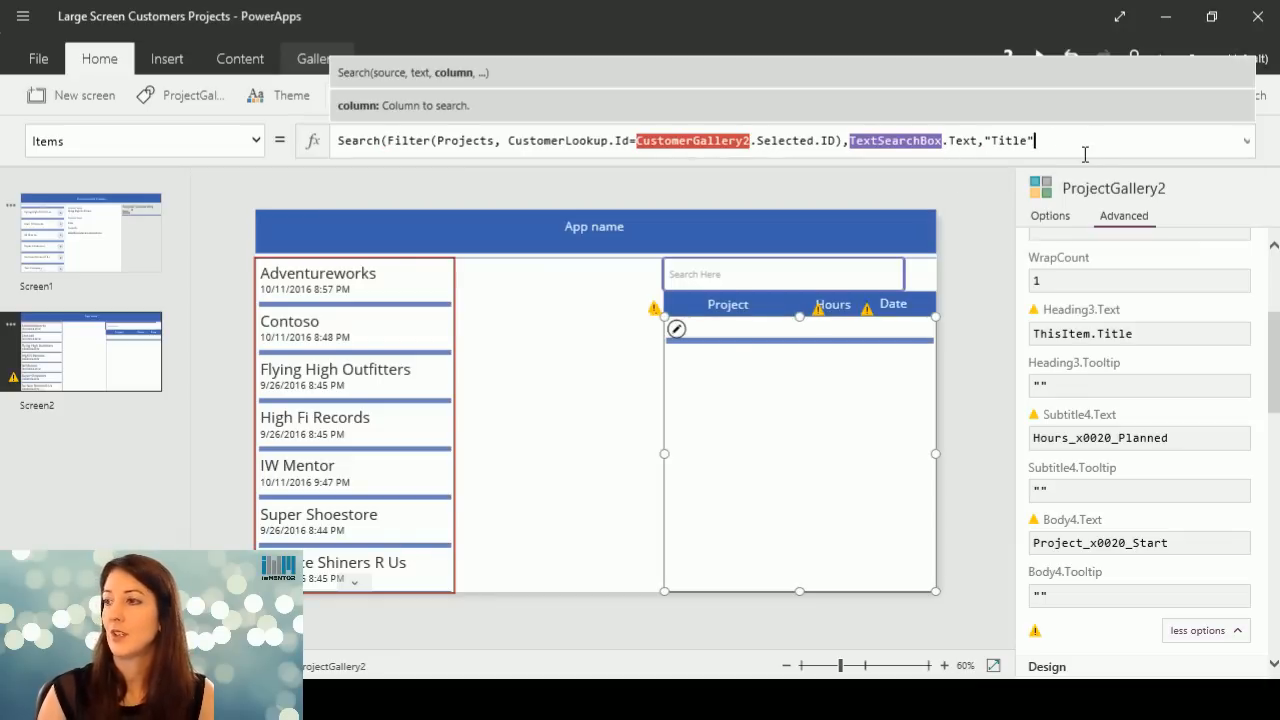
{"action": "type", "text": ")"}
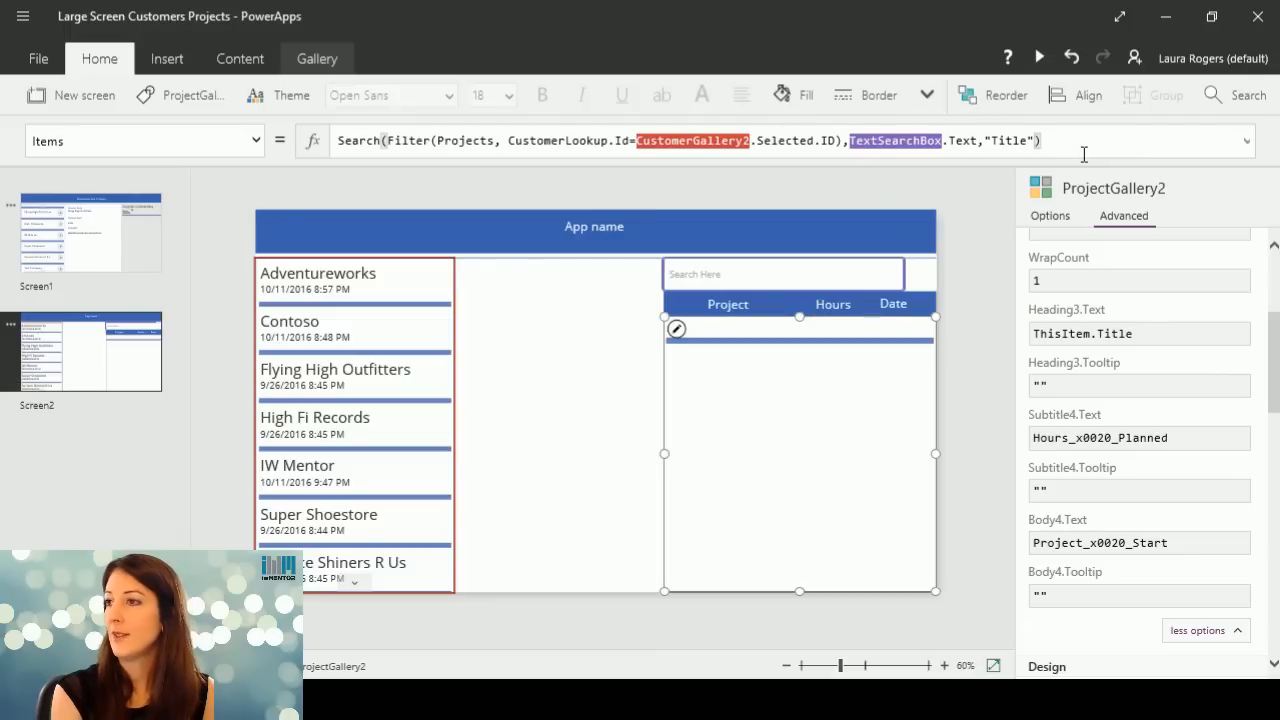
{"action": "left_click", "coordinate": [585, 447]}
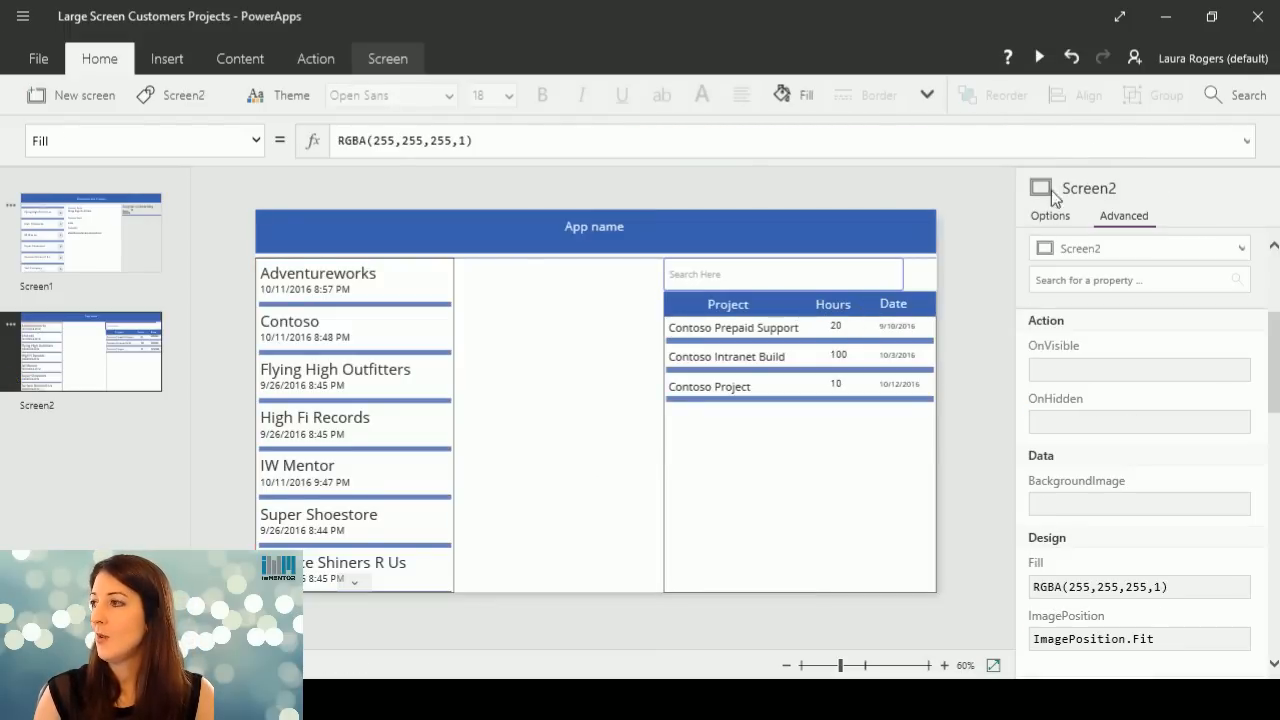
Preview the app and test the search box with "int", clearing the text again.
{"action": "left_click", "coordinate": [1038, 57]}
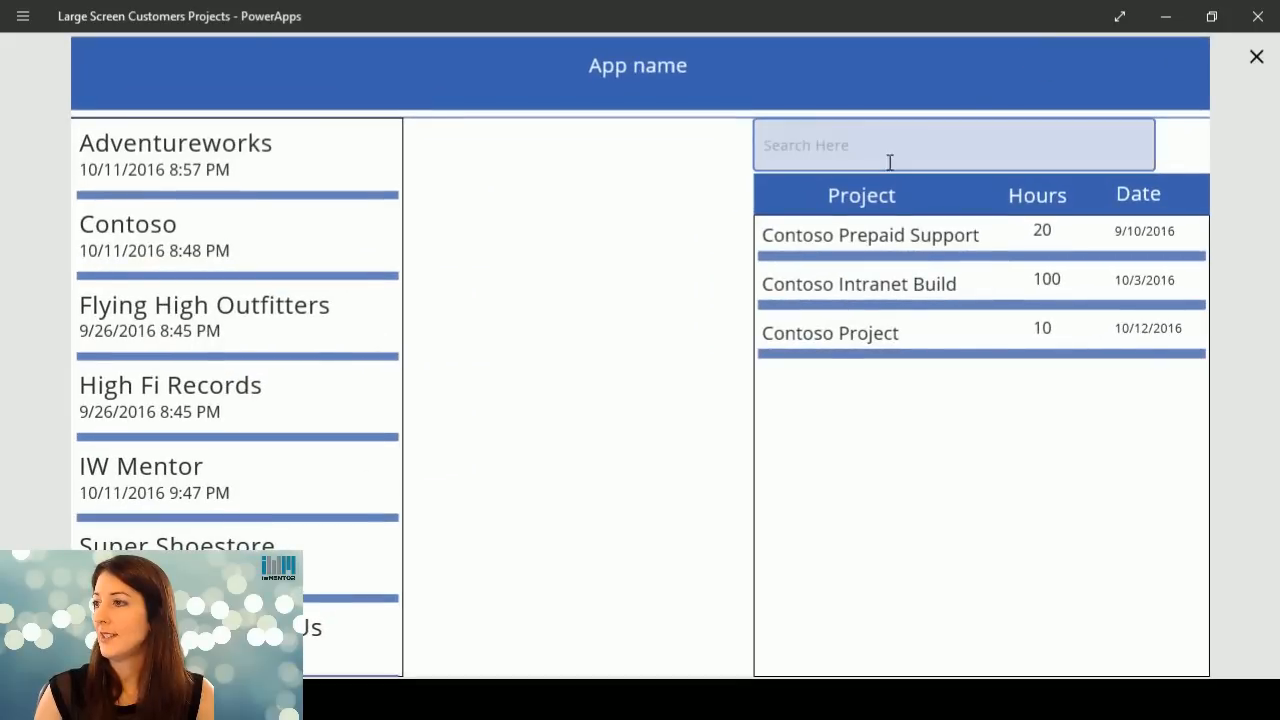
{"action": "left_click", "coordinate": [880, 155]}
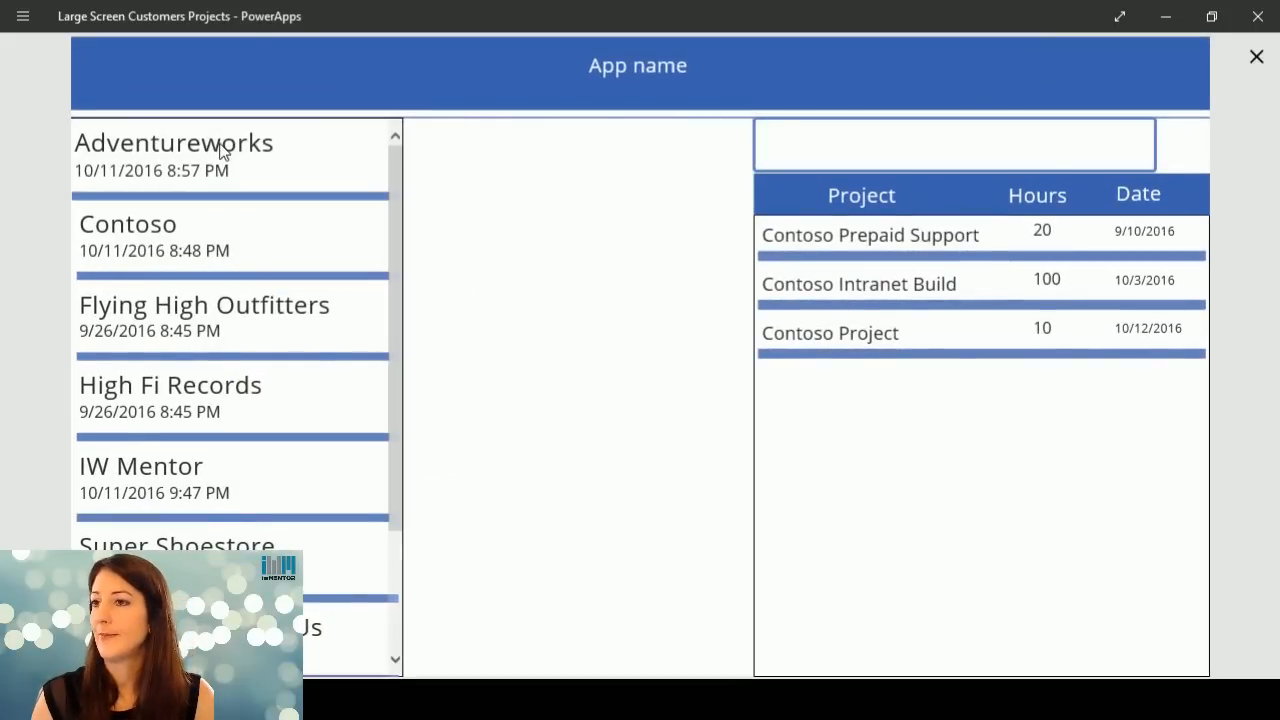
{"action": "type", "text": "i"}
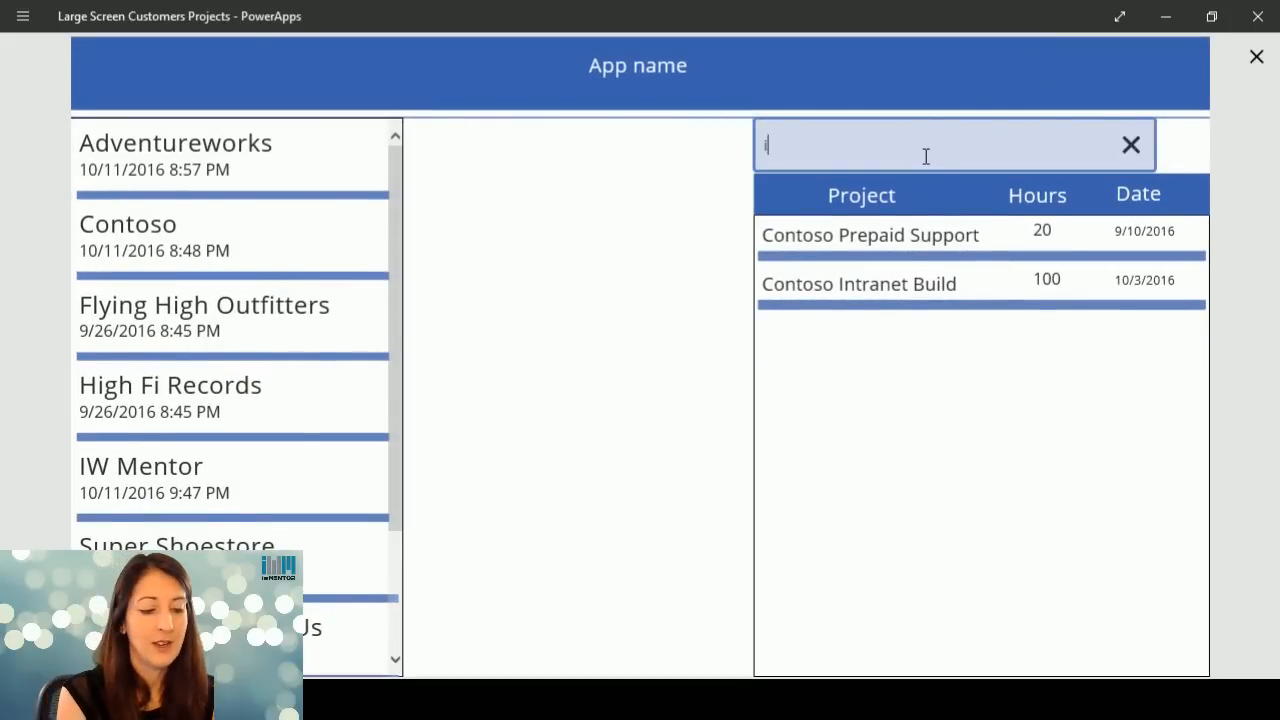
{"action": "type", "text": "nt"}
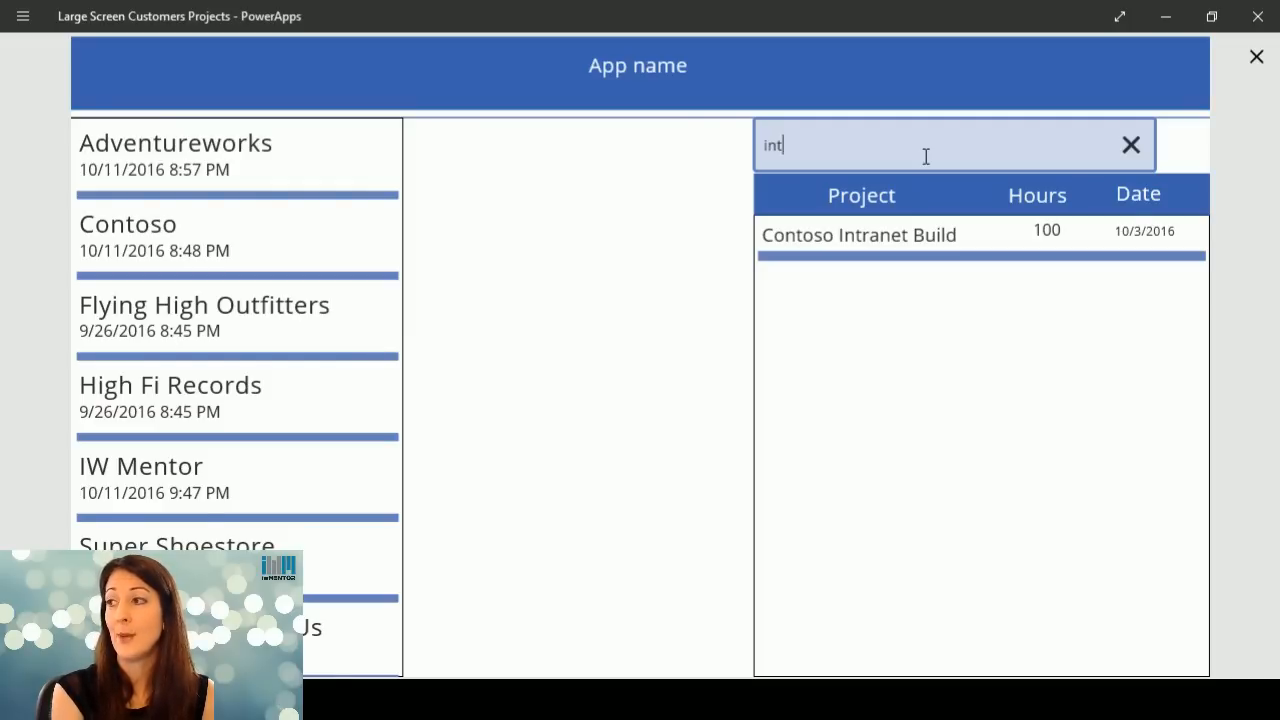
{"action": "key", "text": "BackSpace"}
{"action": "key", "text": "BackSpace"}
{"action": "key", "text": "BackSpace"}
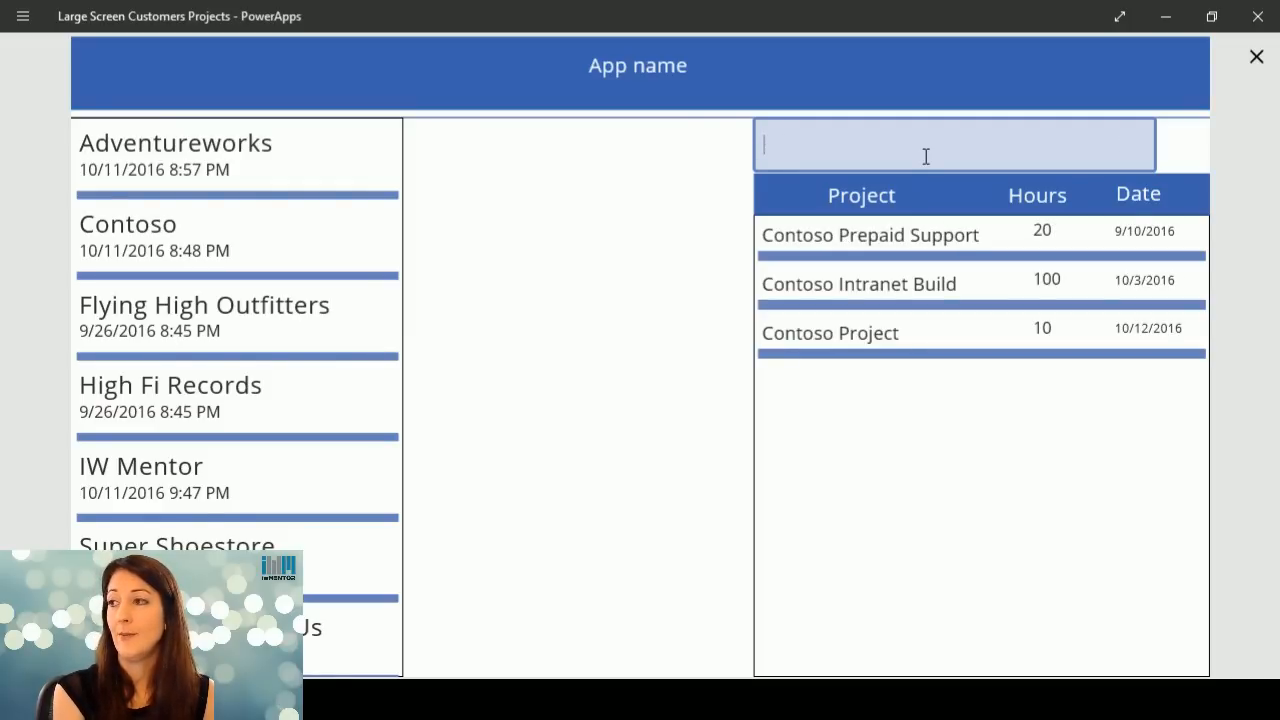
Test the search box with "pro", clear it and close the preview.
{"action": "type", "text": "pro"}
{"action": "key", "text": "BackSpace"}
{"action": "key", "text": "BackSpace"}
{"action": "key", "text": "BackSpace"}
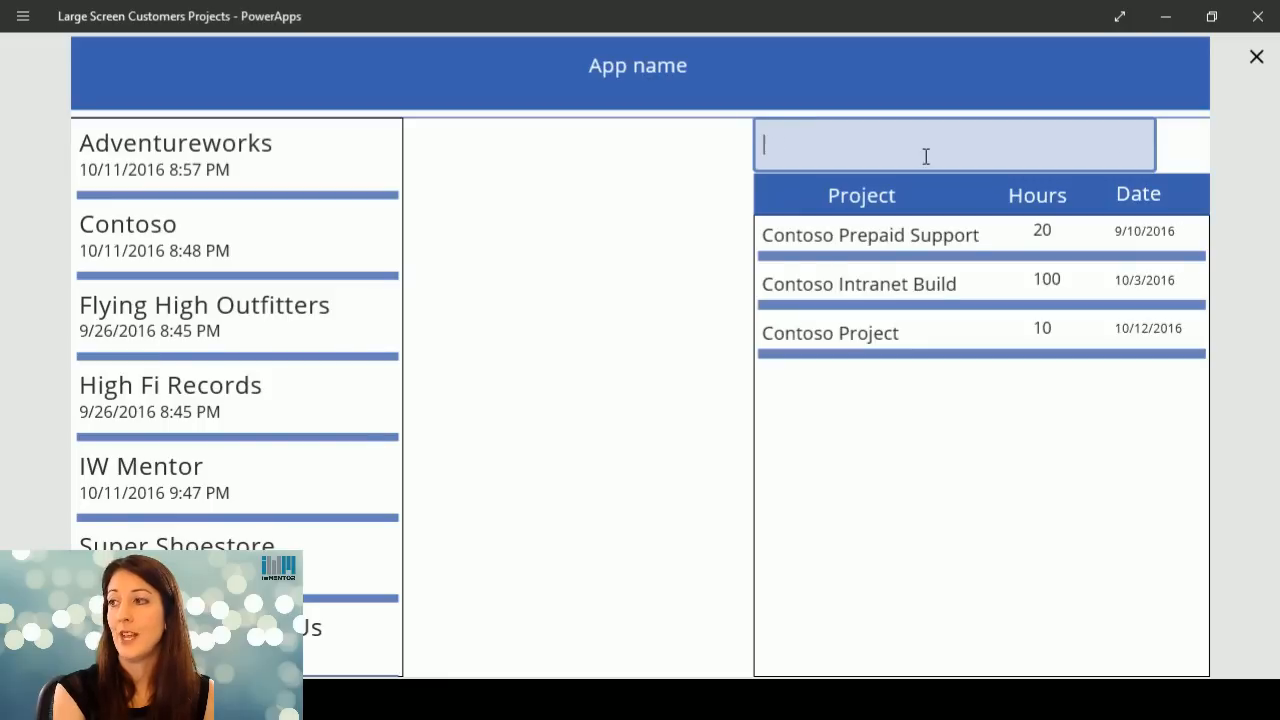
{"action": "left_click", "coordinate": [1257, 58]}
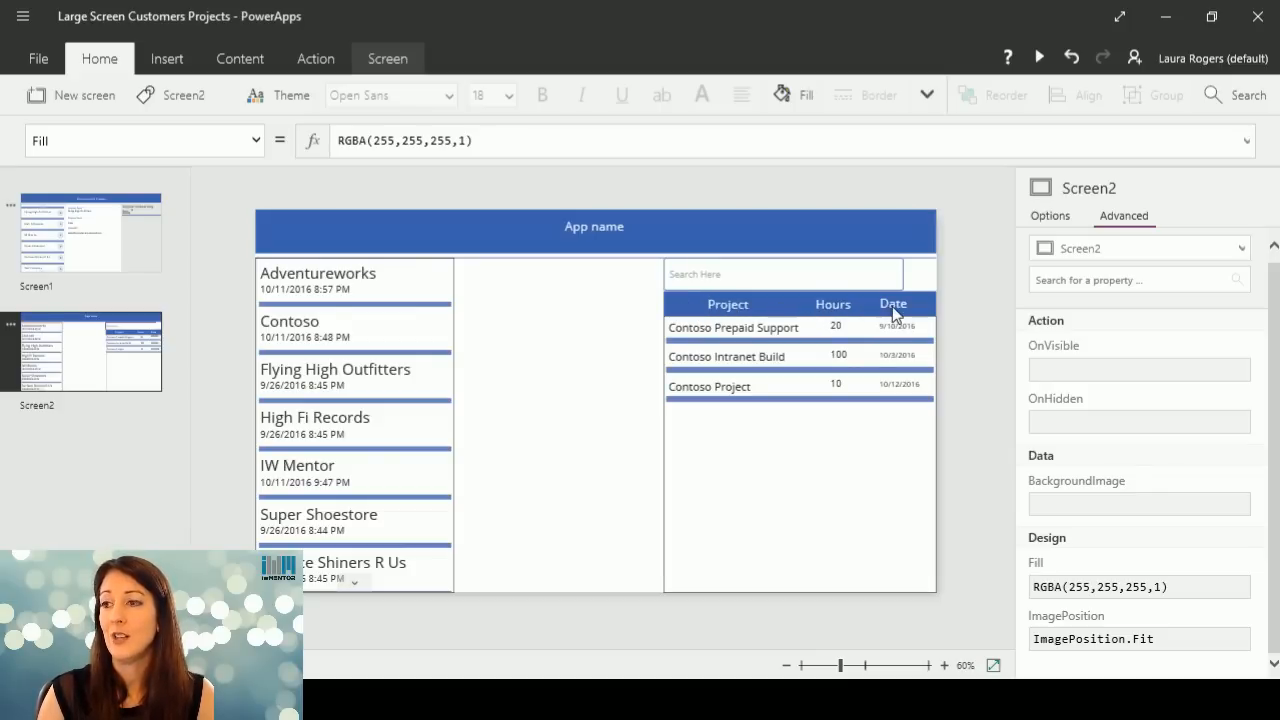
Insert an "Arrows up down" icon on the screen and place it directly to the right of the search box.
{"action": "left_click", "coordinate": [699, 433]}
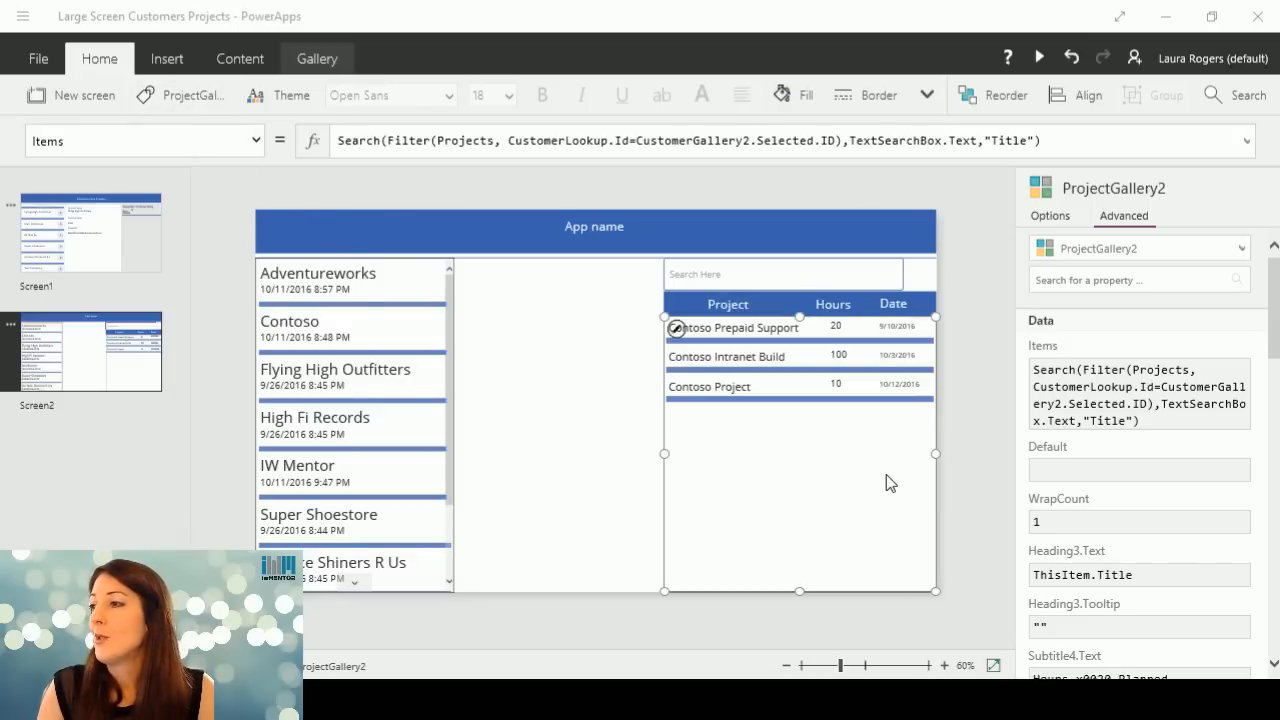
{"action": "left_click", "coordinate": [918, 275]}
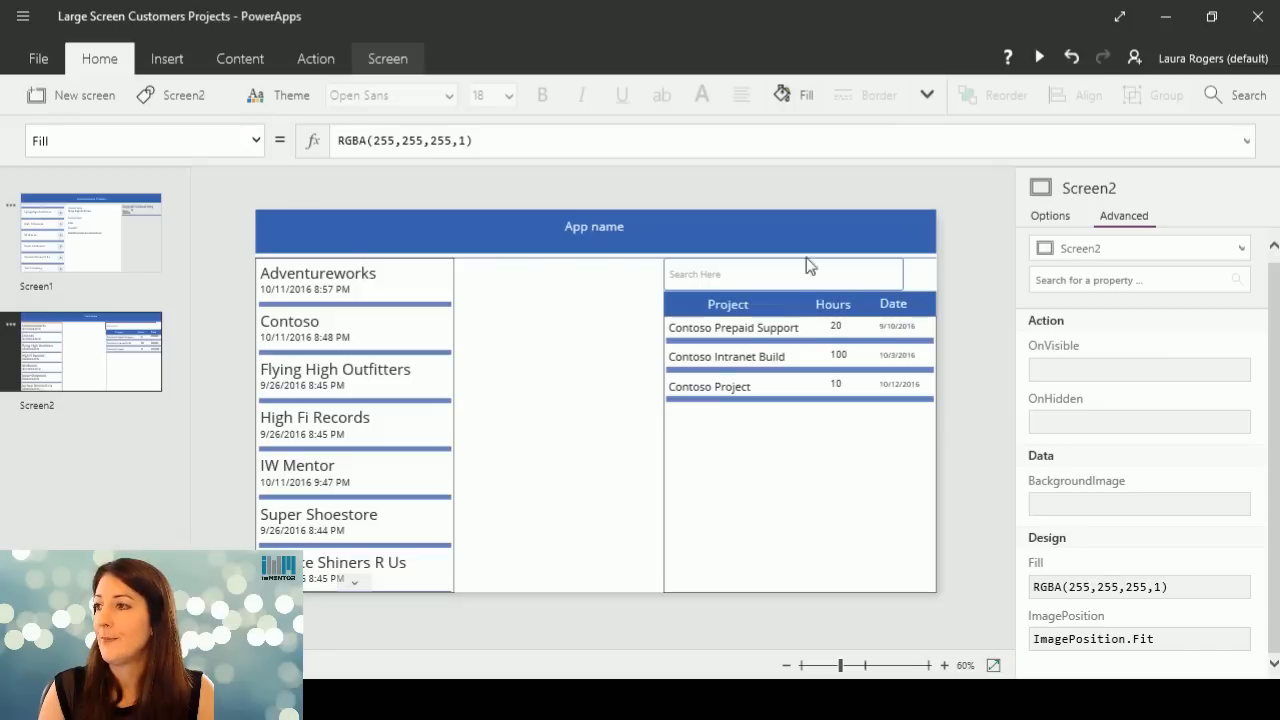
{"action": "left_click", "coordinate": [172, 60]}
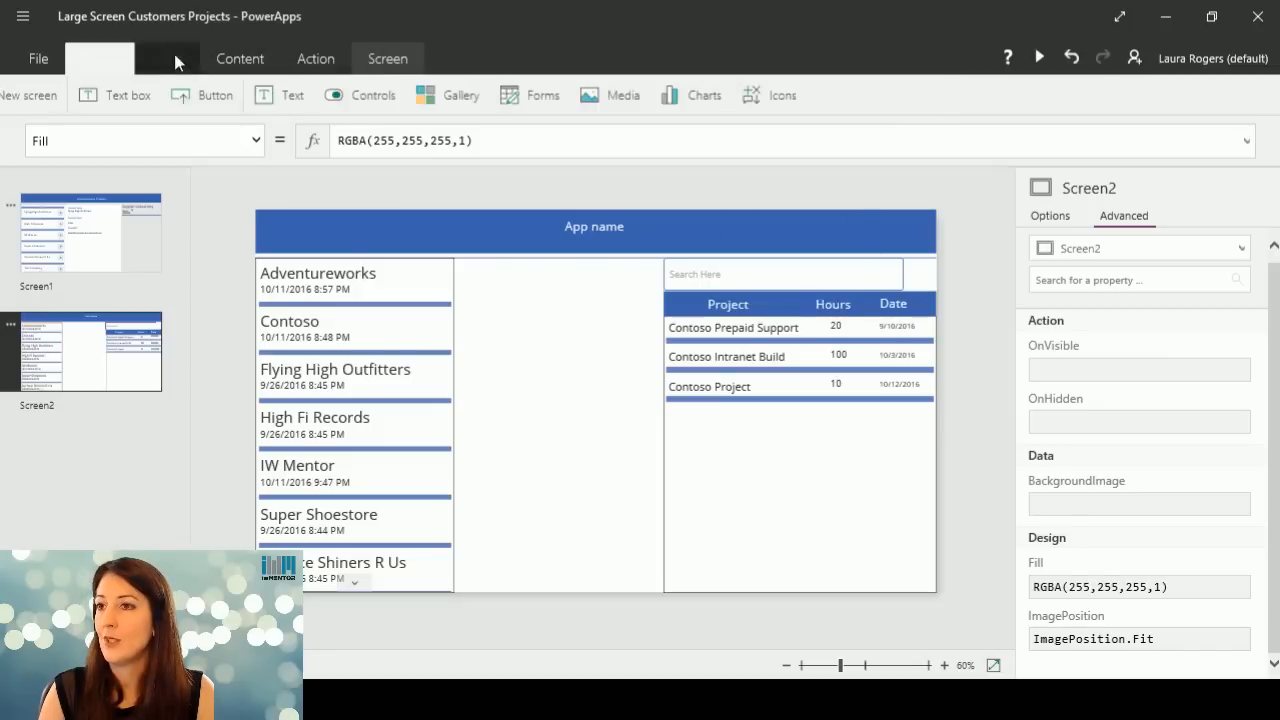
{"action": "left_click", "coordinate": [836, 97]}
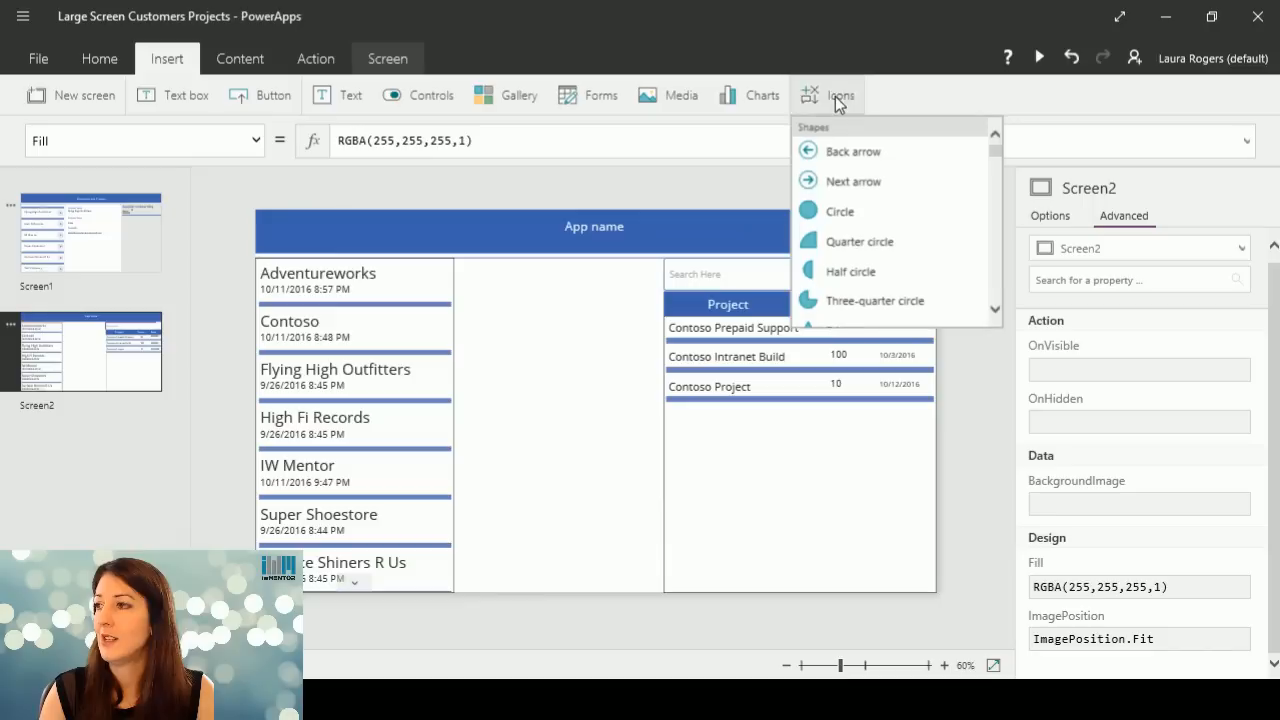
{"action": "left_click_drag", "start_coordinate": [1004, 148], "coordinate": [1005, 179]}
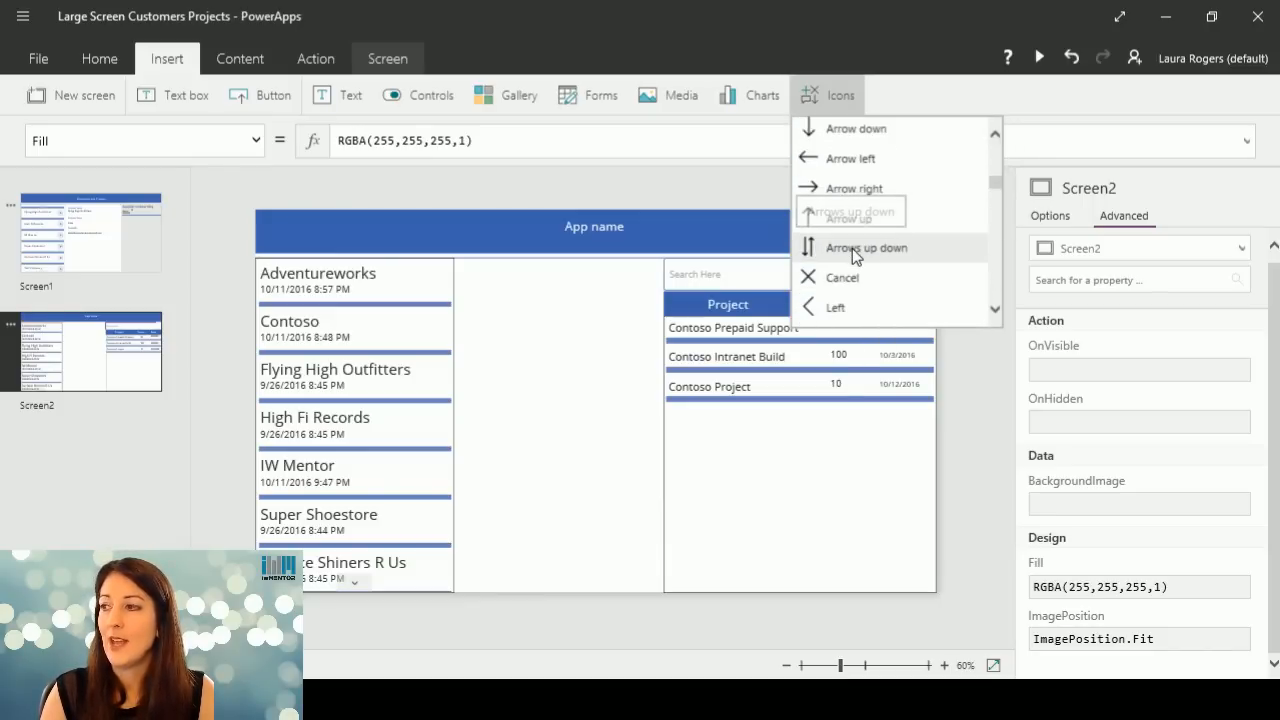
{"action": "left_click", "coordinate": [852, 248]}
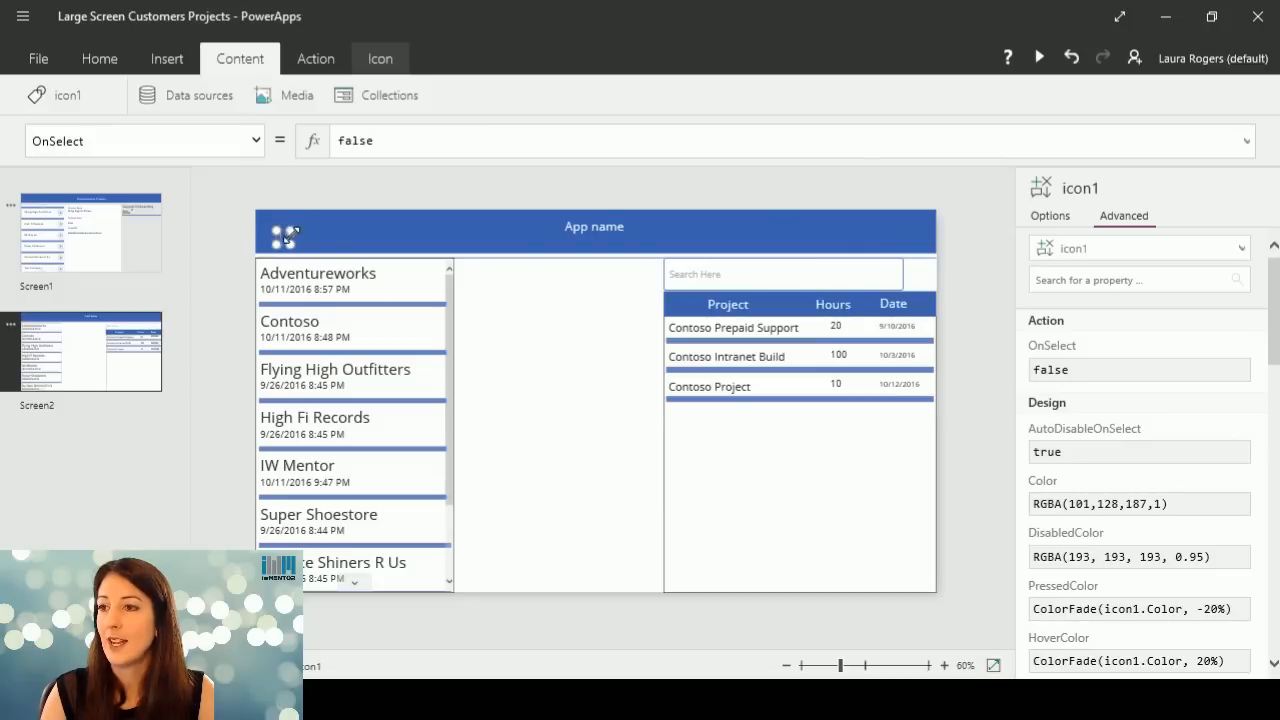
{"action": "left_click_drag", "start_coordinate": [285, 237], "coordinate": [918, 270]}
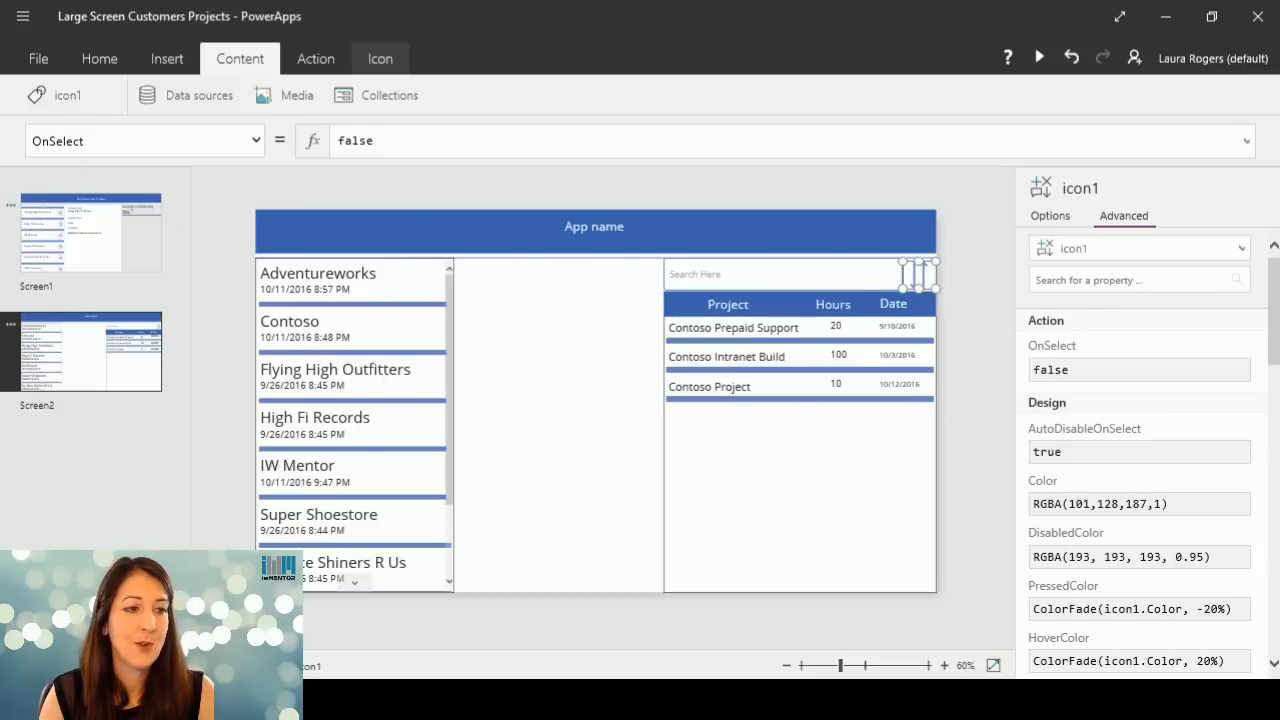
Rename the up/down arrows icon beside the search box as SortButton.
{"action": "left_click", "coordinate": [80, 97]}
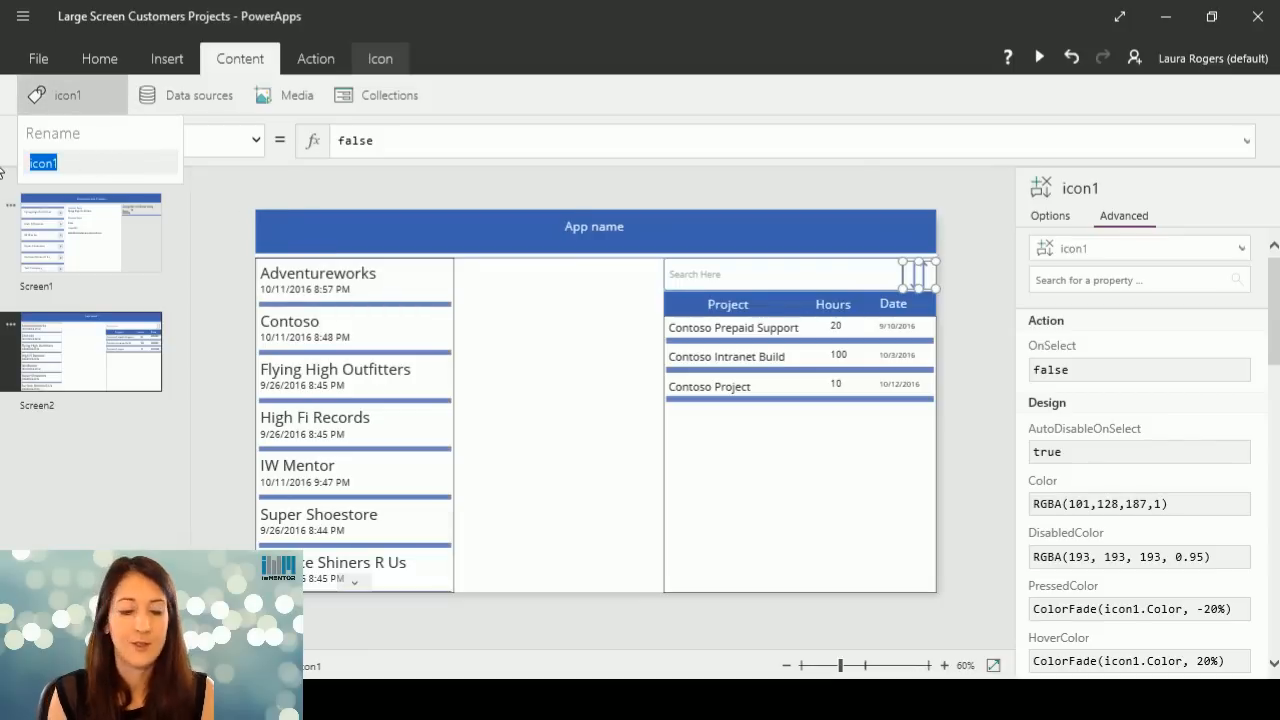
{"action": "type", "text": "Sort"}
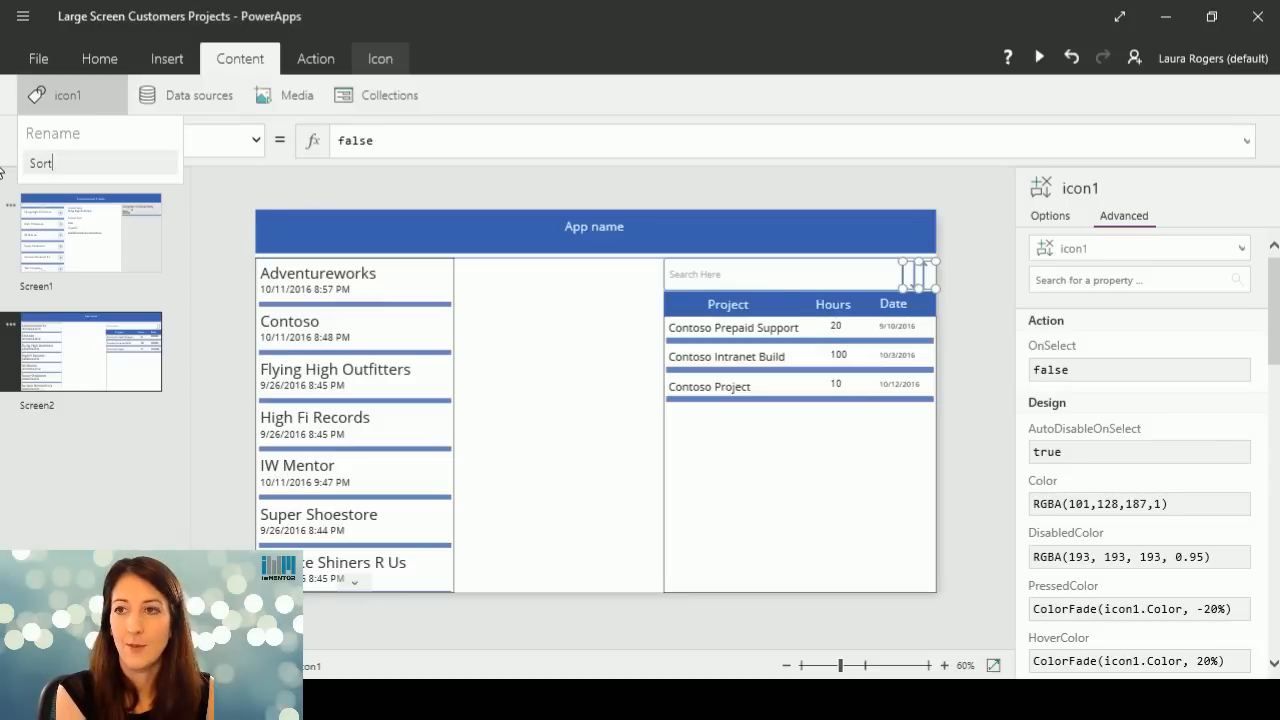
{"action": "type", "text": "Bu"}
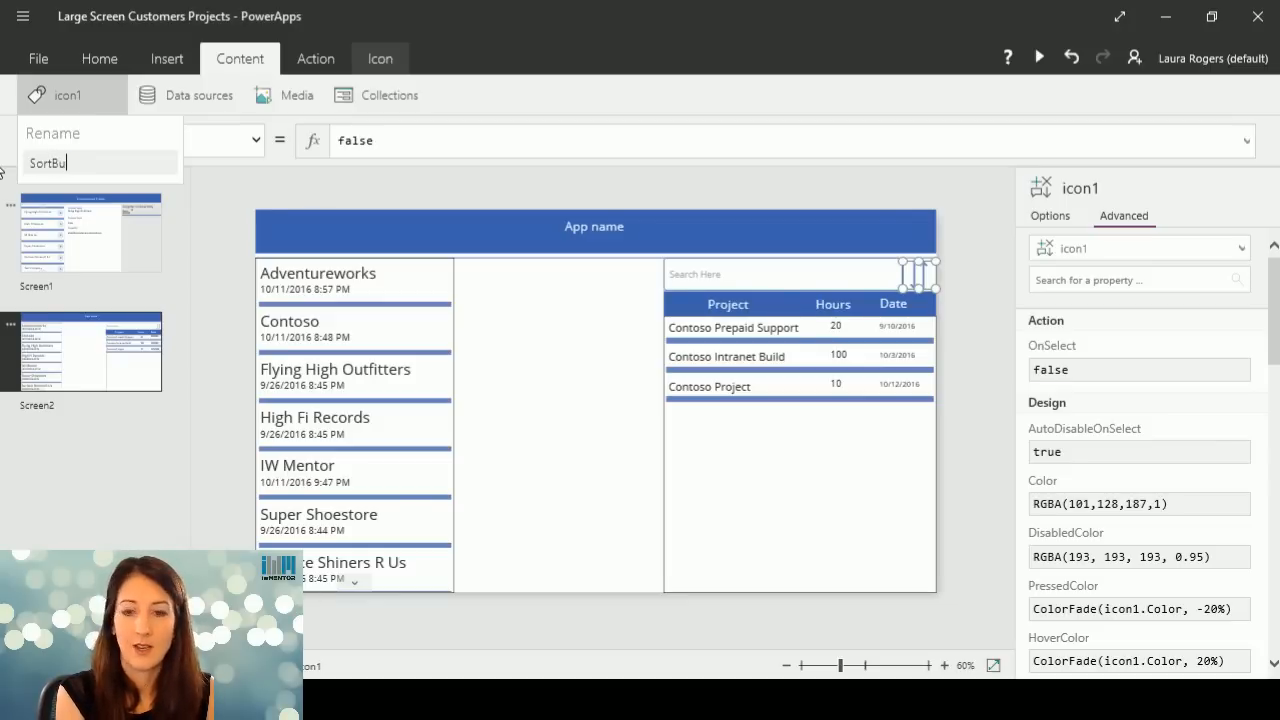
{"action": "type", "text": "tton"}
{"action": "key", "text": "Return"}
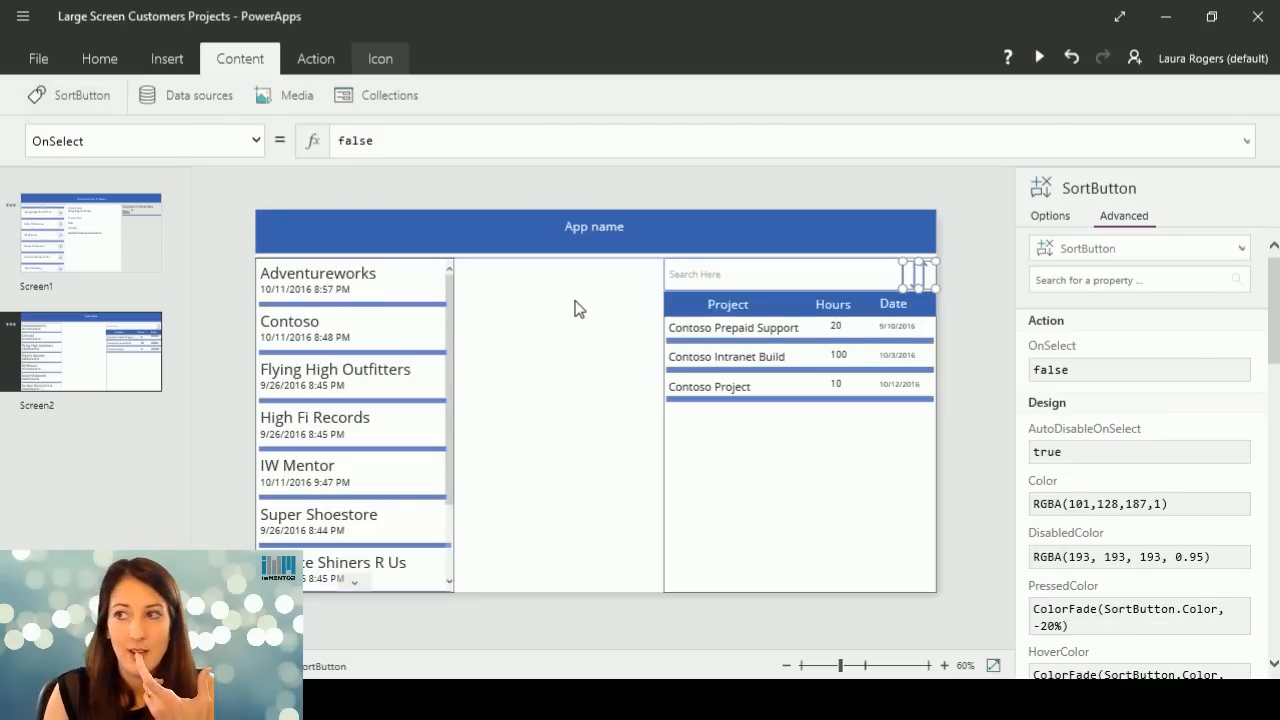
{"action": "left_click", "coordinate": [370, 62]}
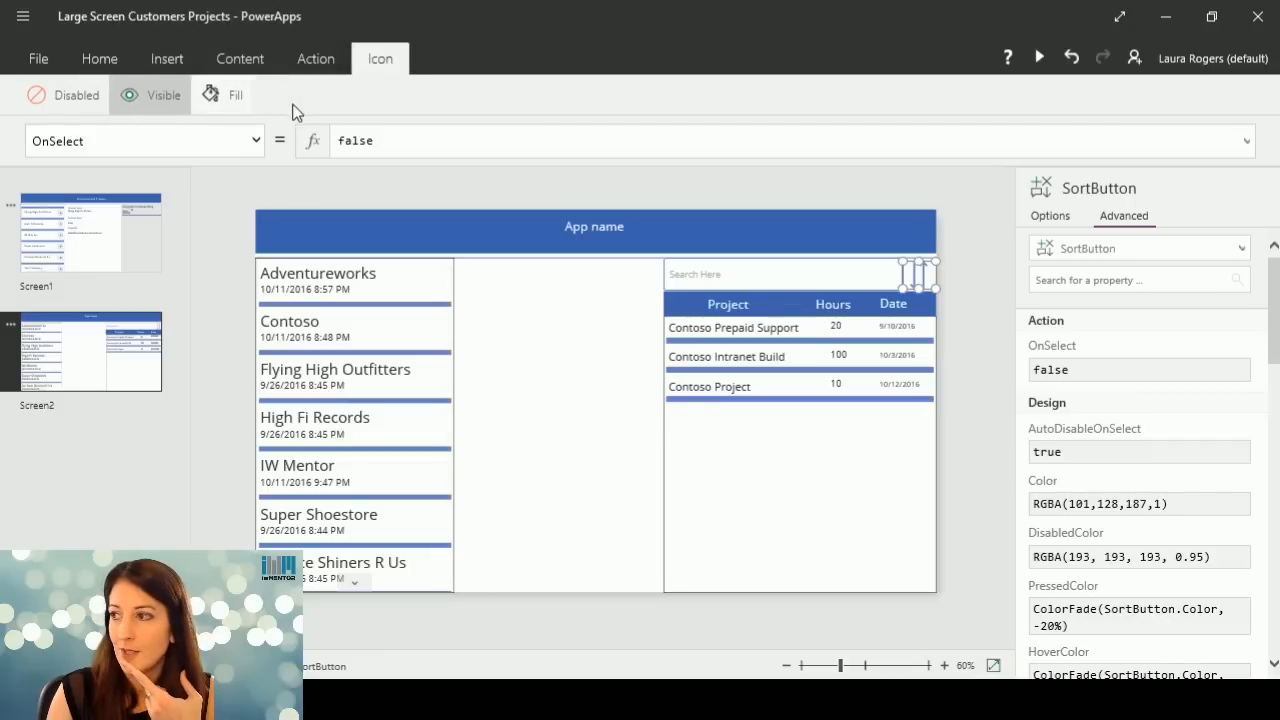
{"action": "left_click", "coordinate": [88, 58]}
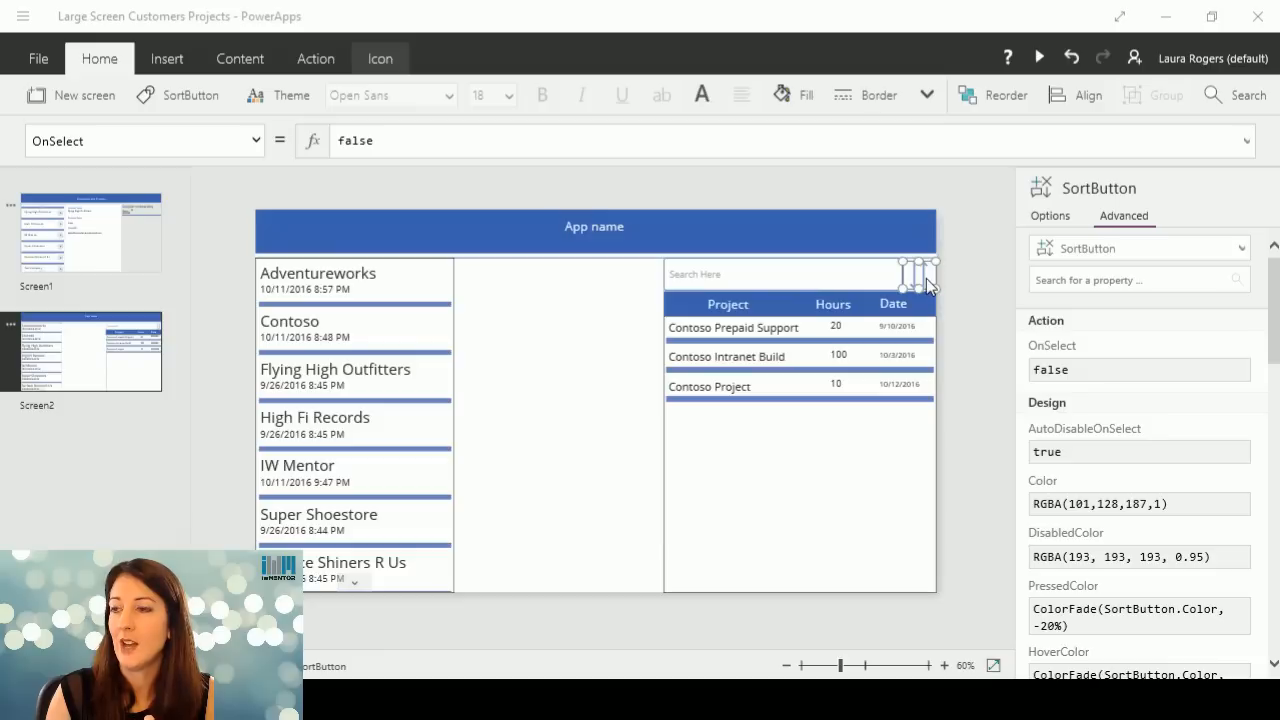
Insert the SortByColumns function in front of the Search expression in the projects gallery's Items formula.
{"action": "left_click", "coordinate": [802, 465]}
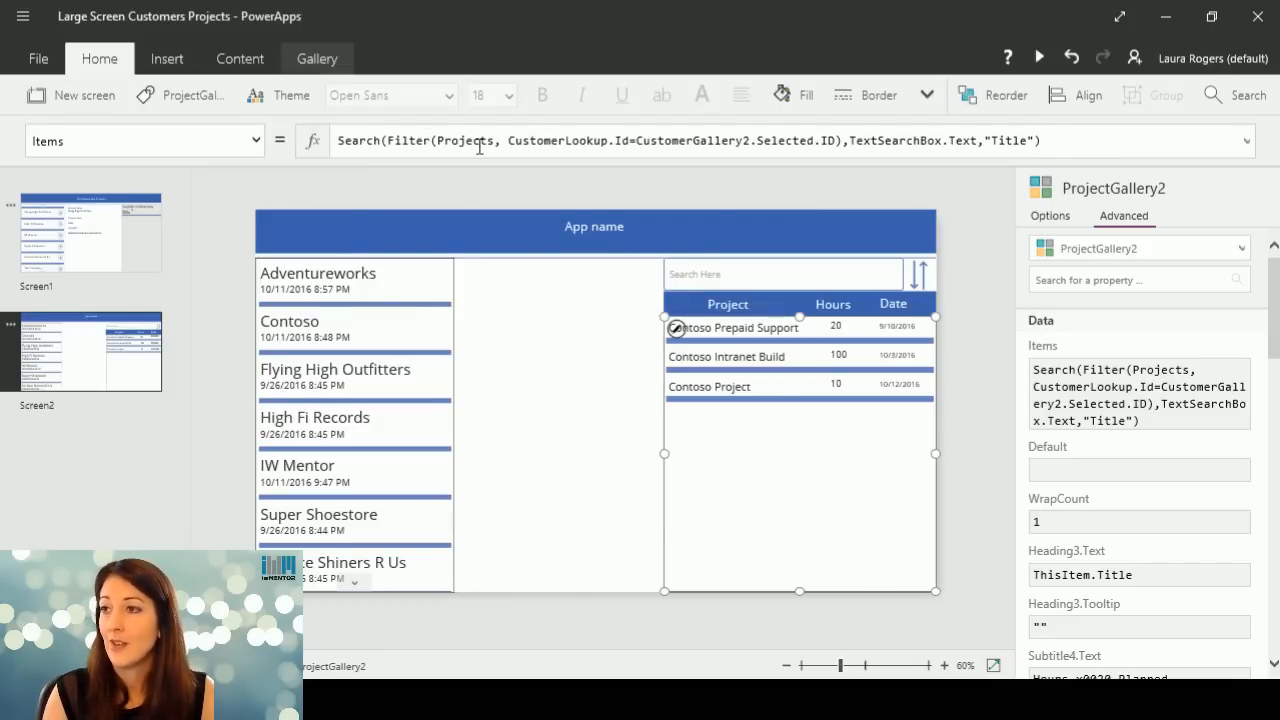
{"action": "double_click", "coordinate": [447, 141]}
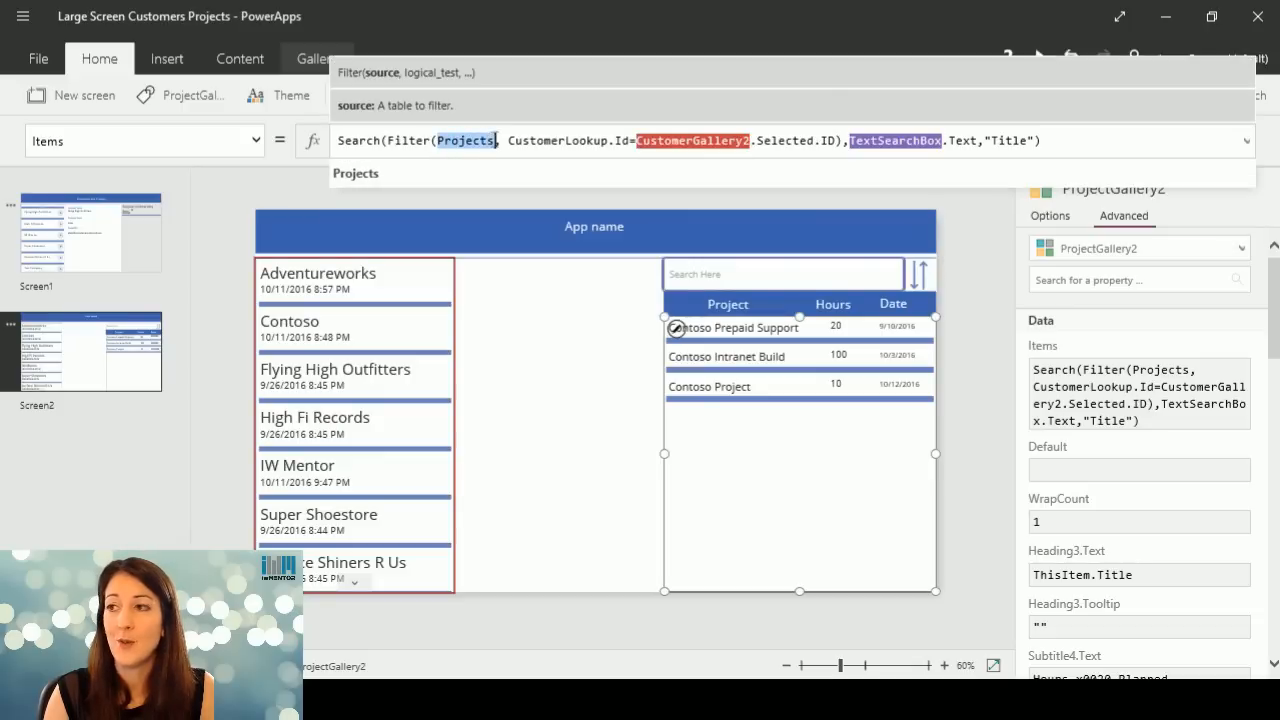
{"action": "left_click", "coordinate": [480, 141]}
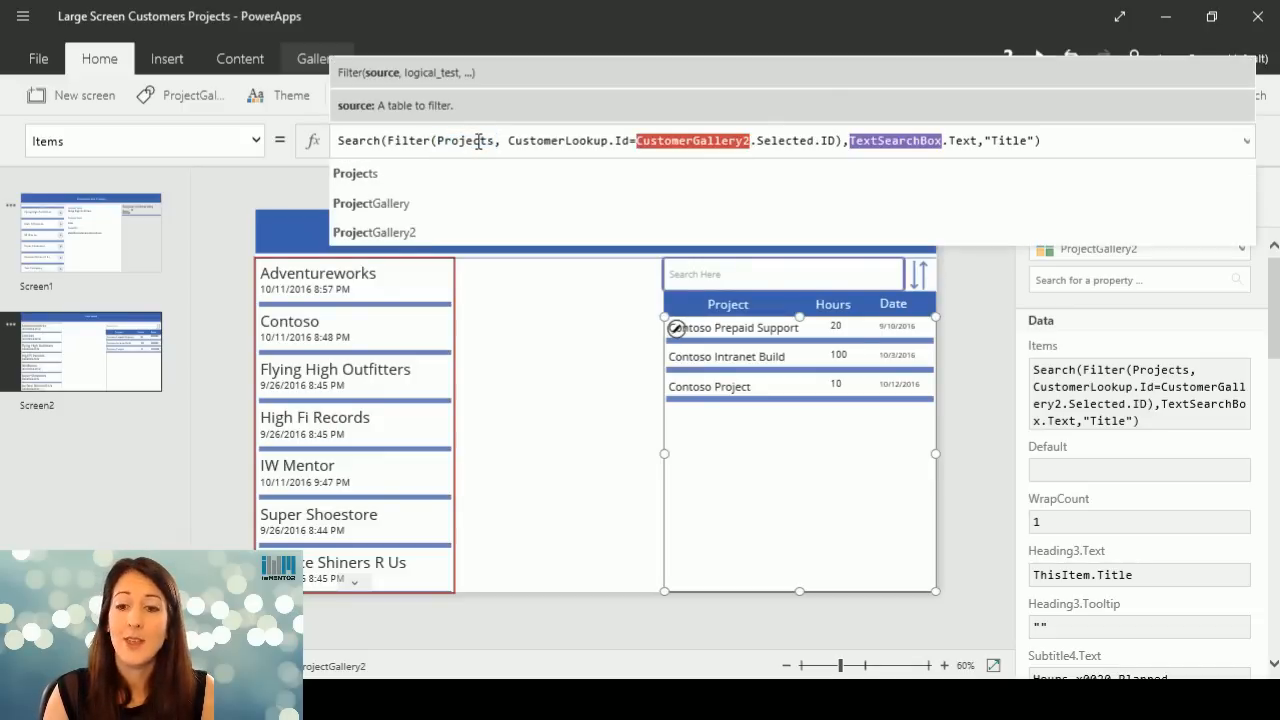
{"action": "double_click", "coordinate": [392, 141]}
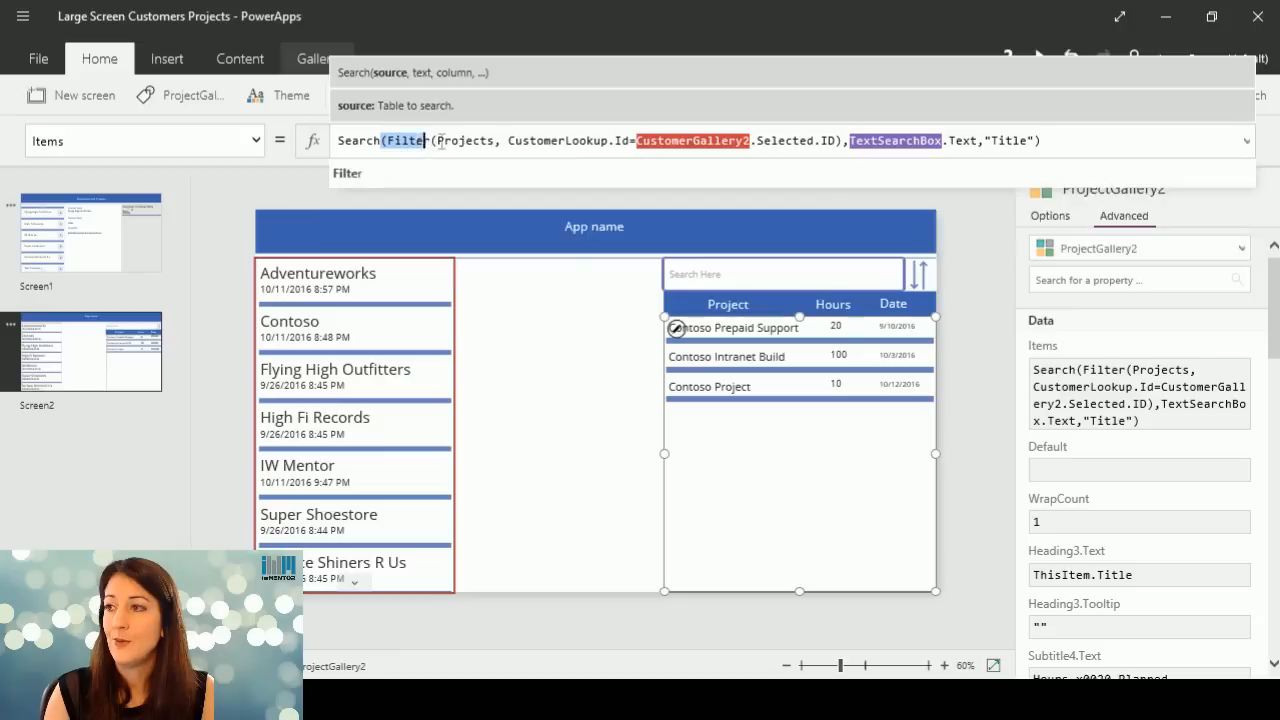
{"action": "left_click_drag", "start_coordinate": [440, 142], "coordinate": [845, 141]}
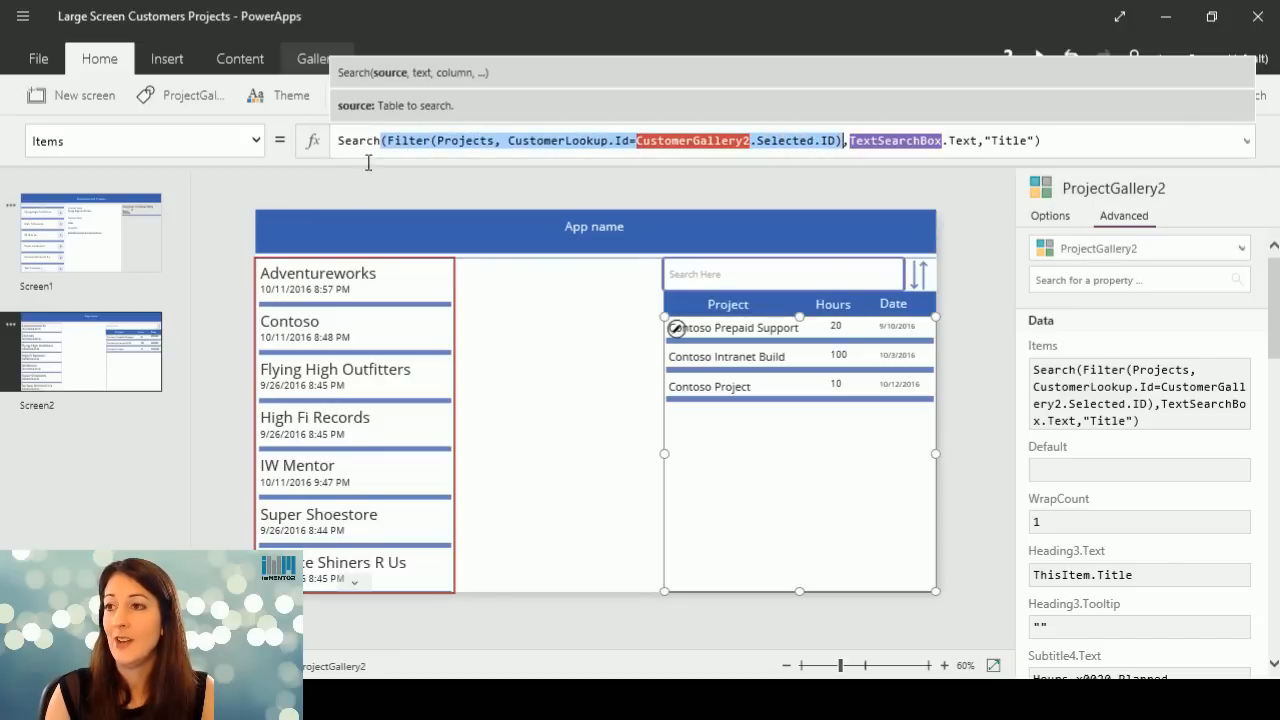
{"action": "left_click", "coordinate": [340, 141]}
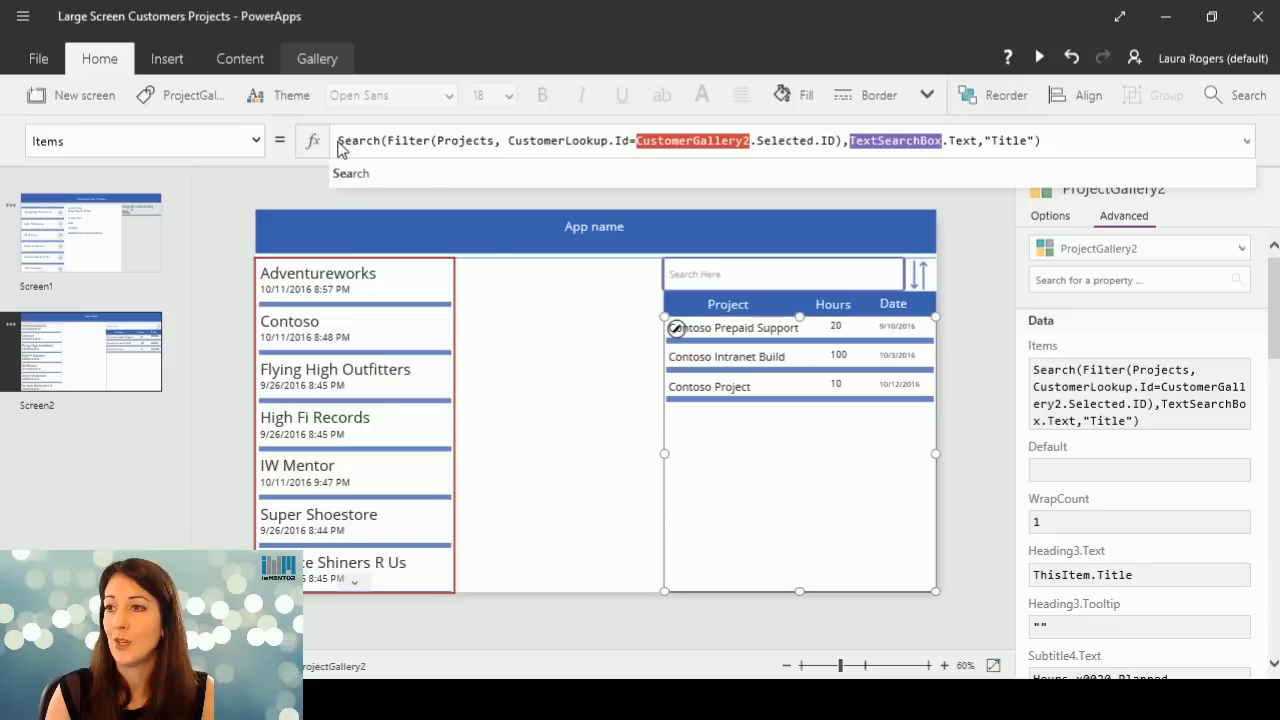
{"action": "key", "text": "ctrl+a"}
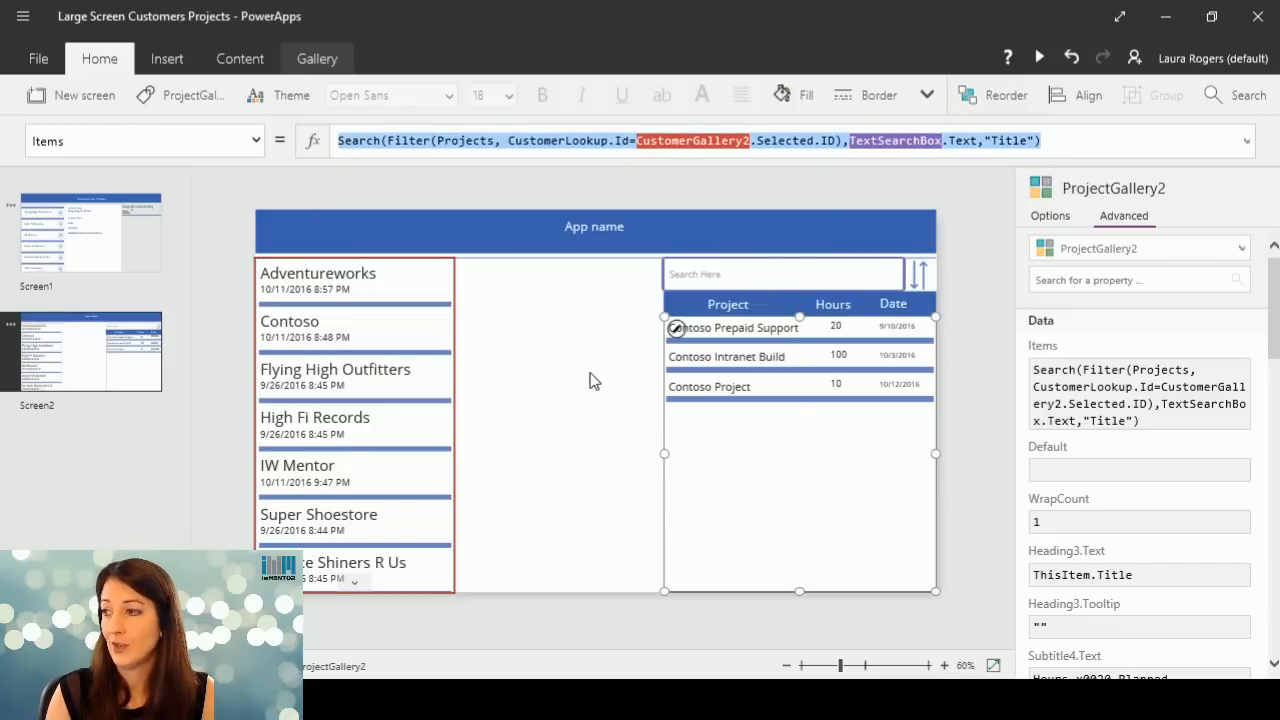
{"action": "left_click", "coordinate": [340, 141]}
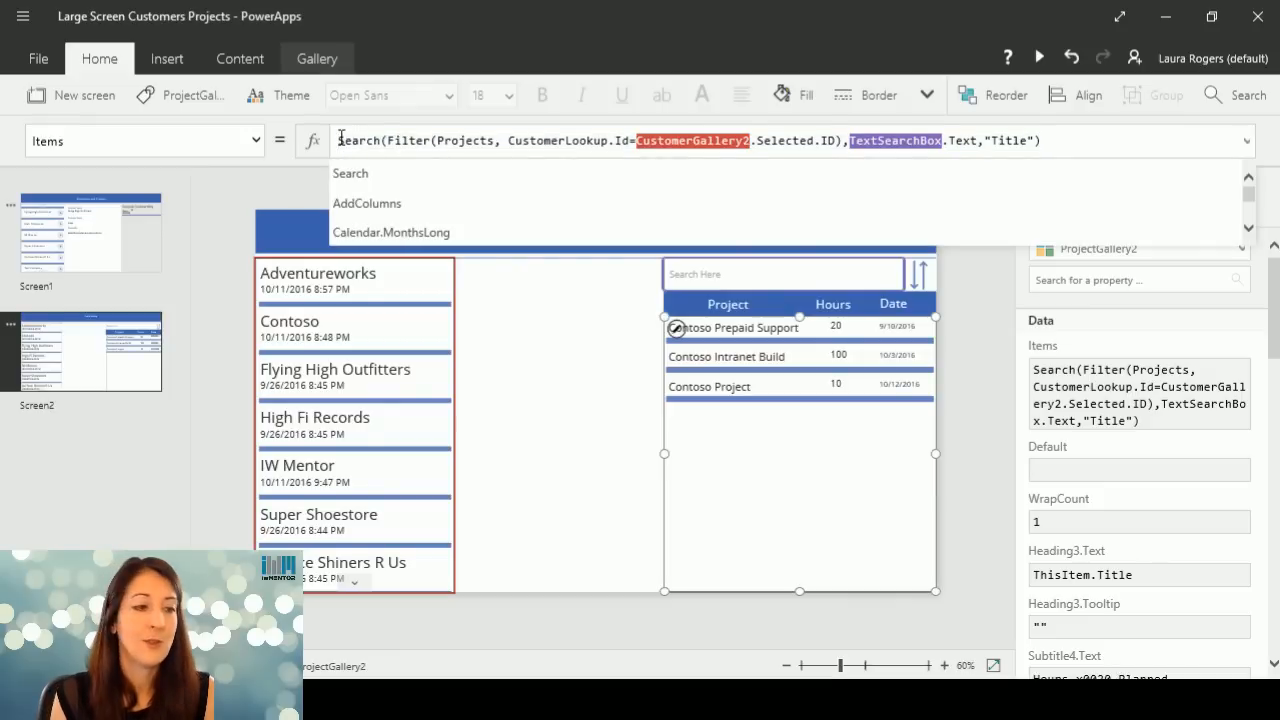
{"action": "type", "text": "Sort"}
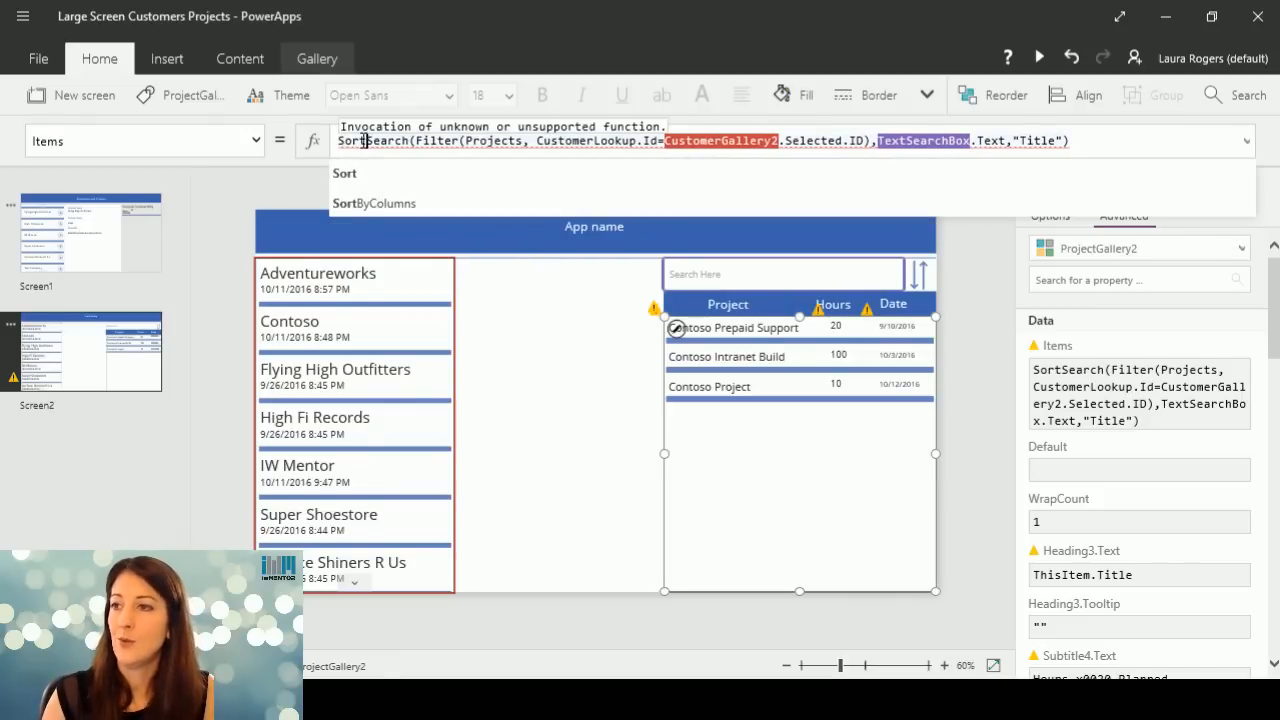
{"action": "left_click", "coordinate": [410, 200]}
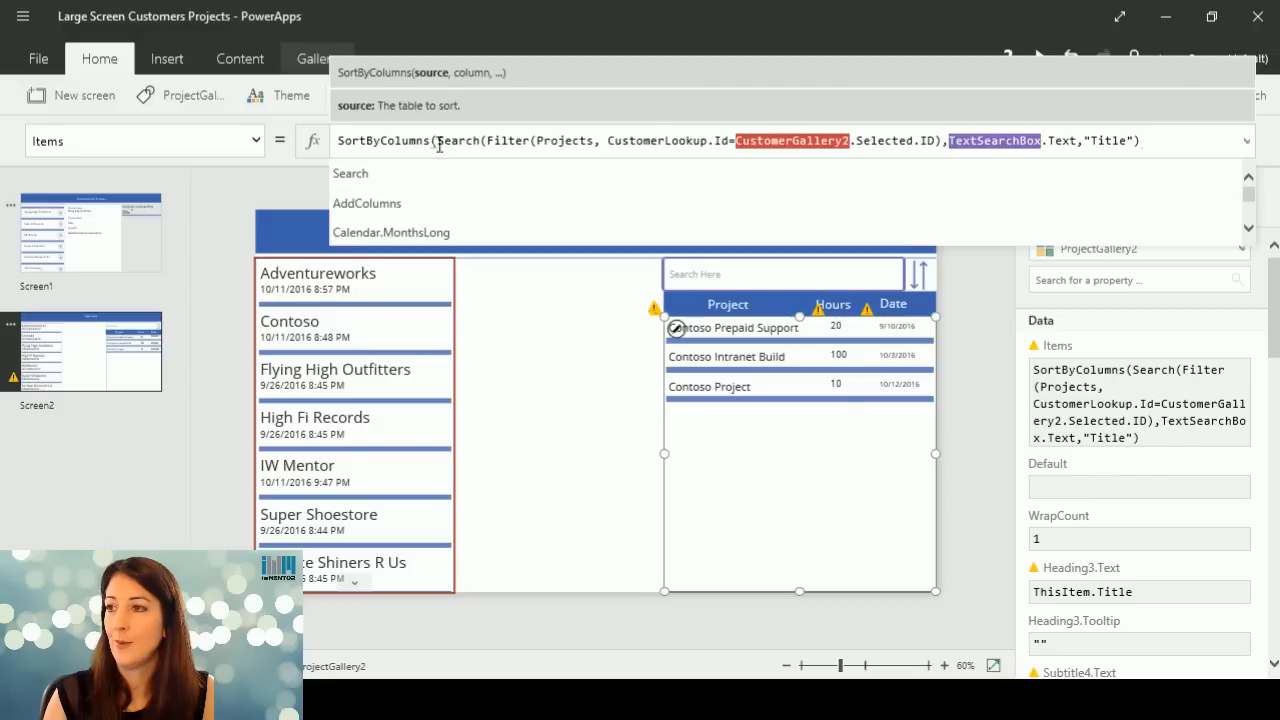
Append a comma and an opening If function after the Search expression in the projects gallery's Items formula.
{"action": "left_click", "coordinate": [1198, 145]}
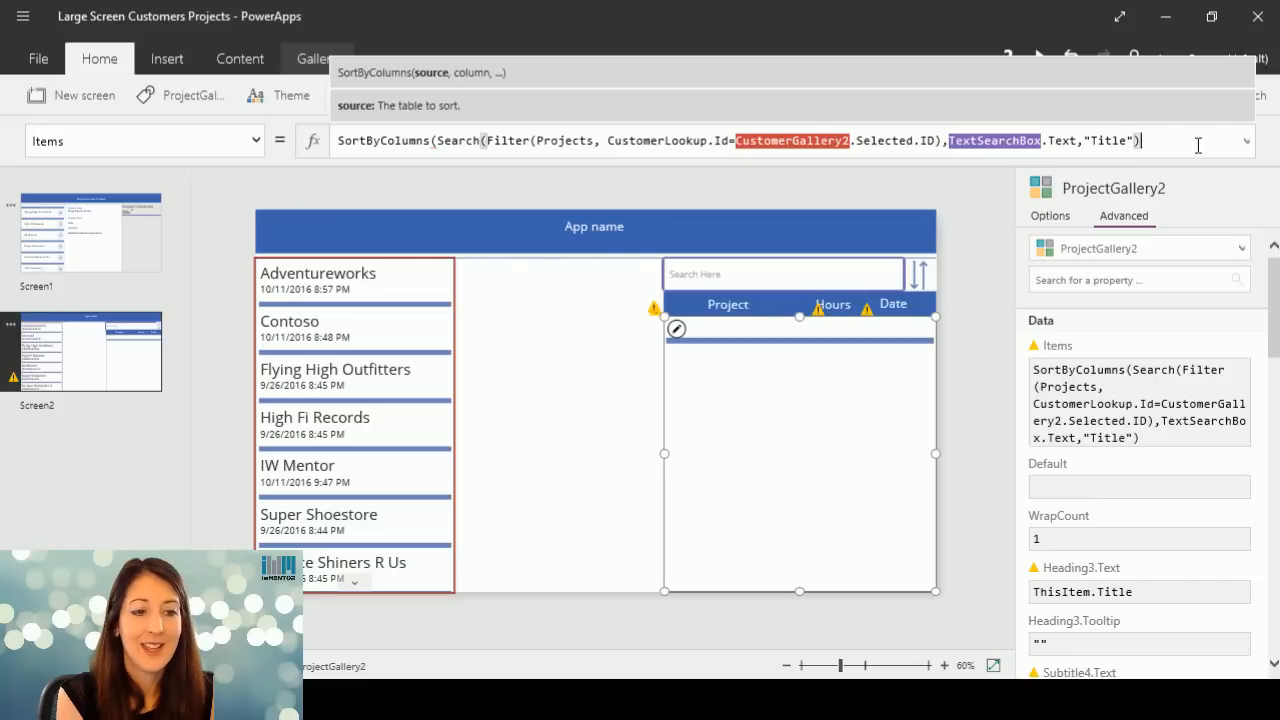
{"action": "type", "text": ",i"}
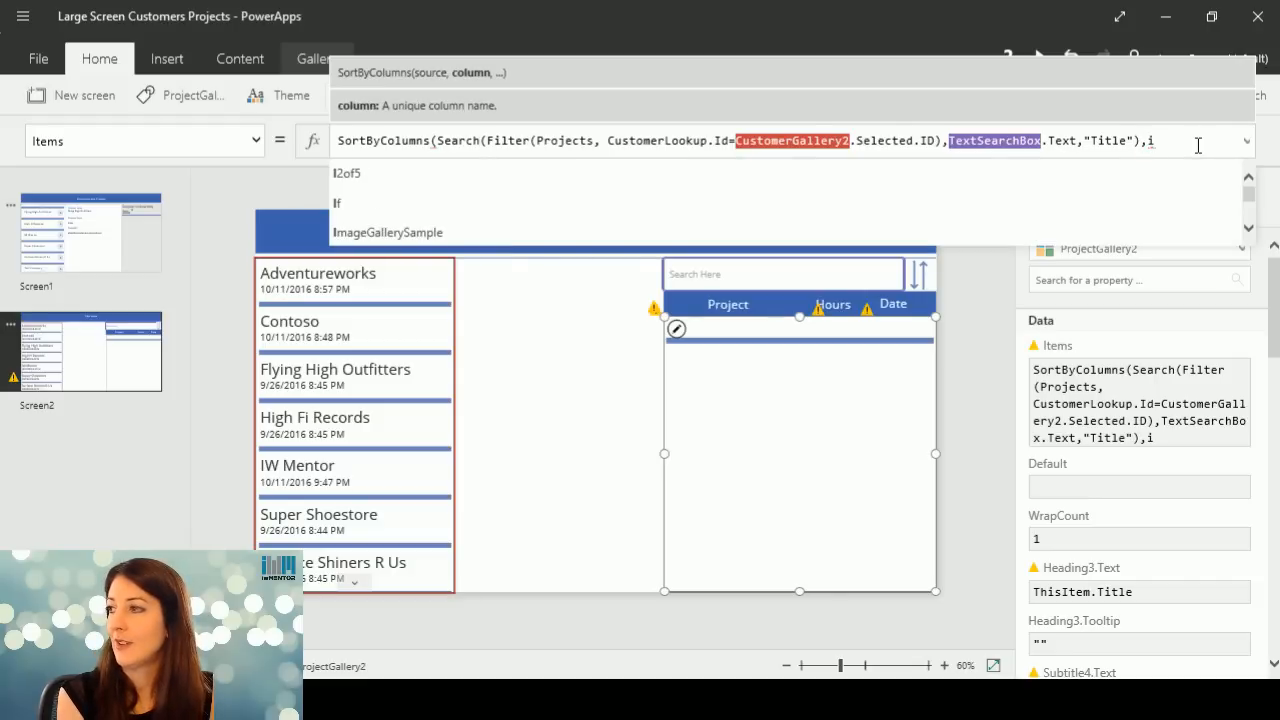
{"action": "type", "text": "f("}
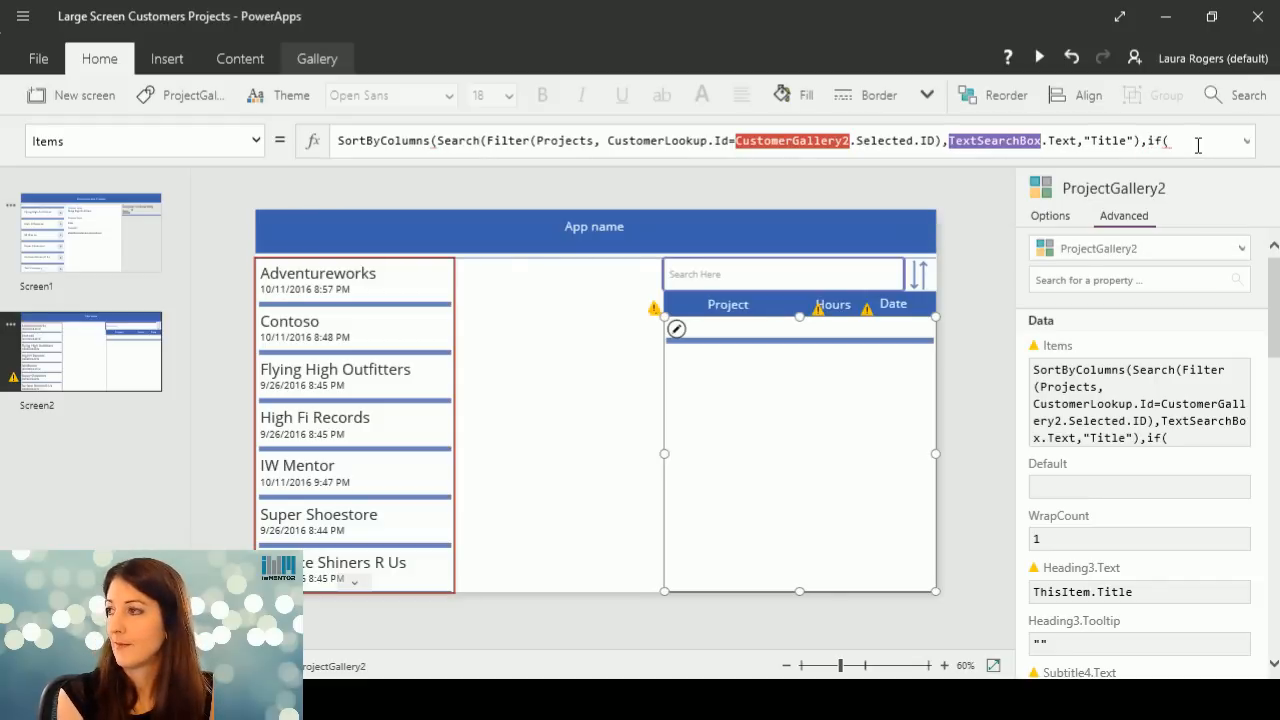
{"action": "key", "text": "BackSpace"}
{"action": "key", "text": "BackSpace"}
{"action": "key", "text": "BackSpace"}
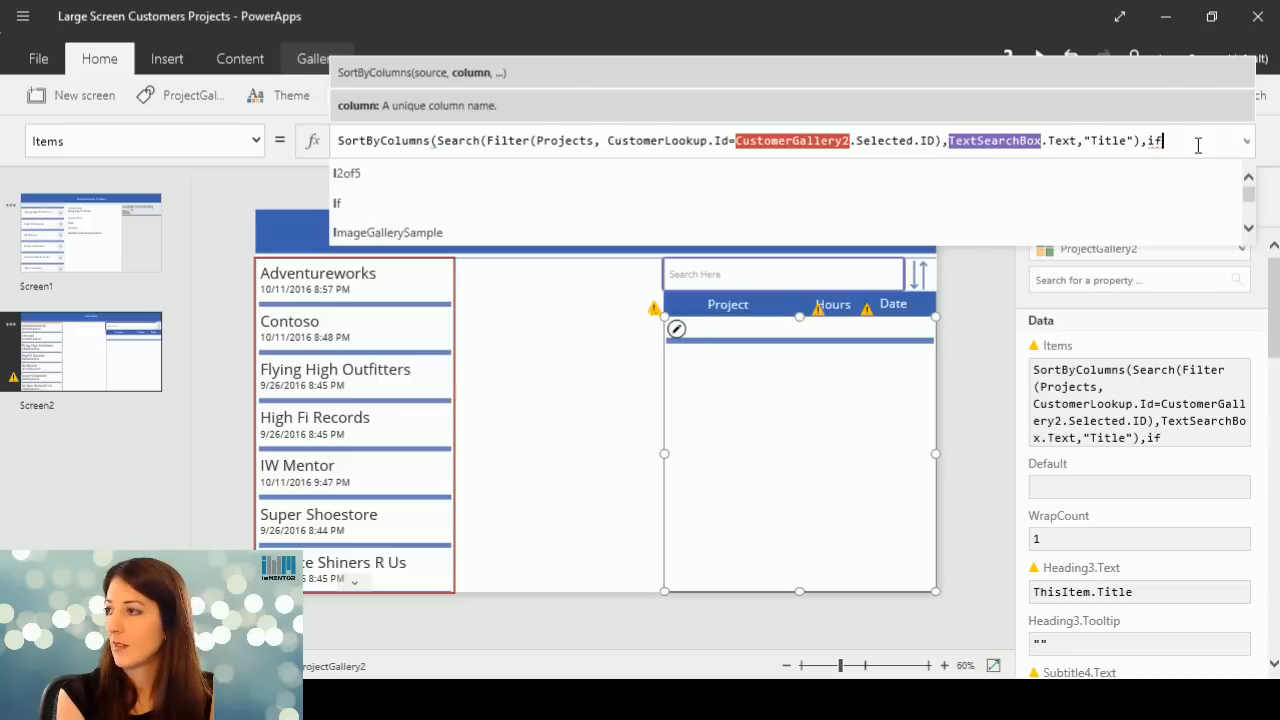
{"action": "type", "text": "i"}
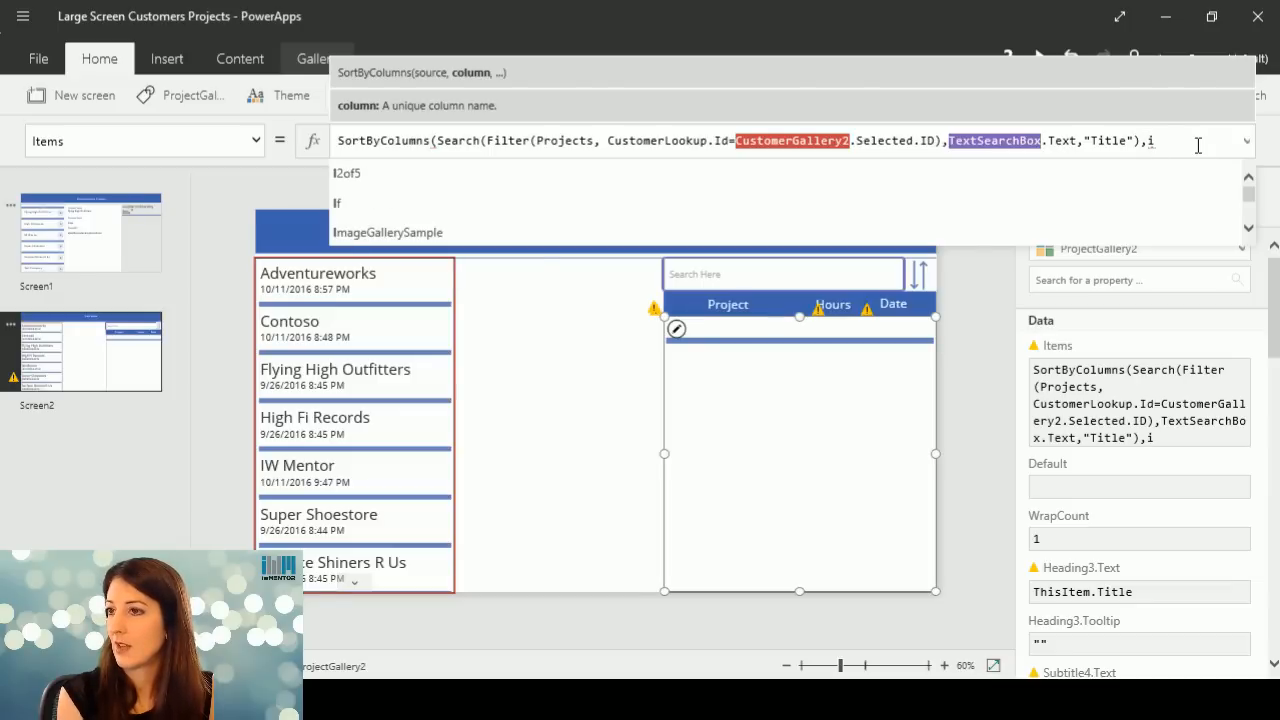
{"action": "left_click", "coordinate": [1133, 200]}
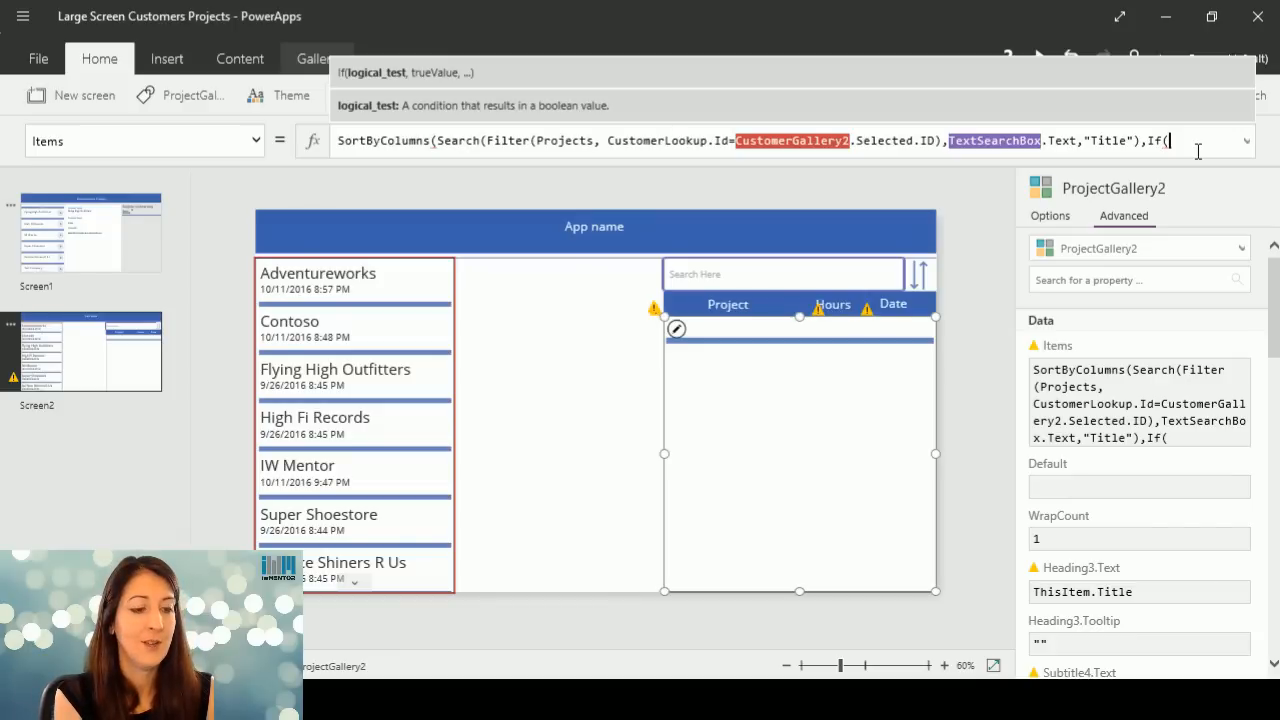
{"action": "type", "text": "So"}
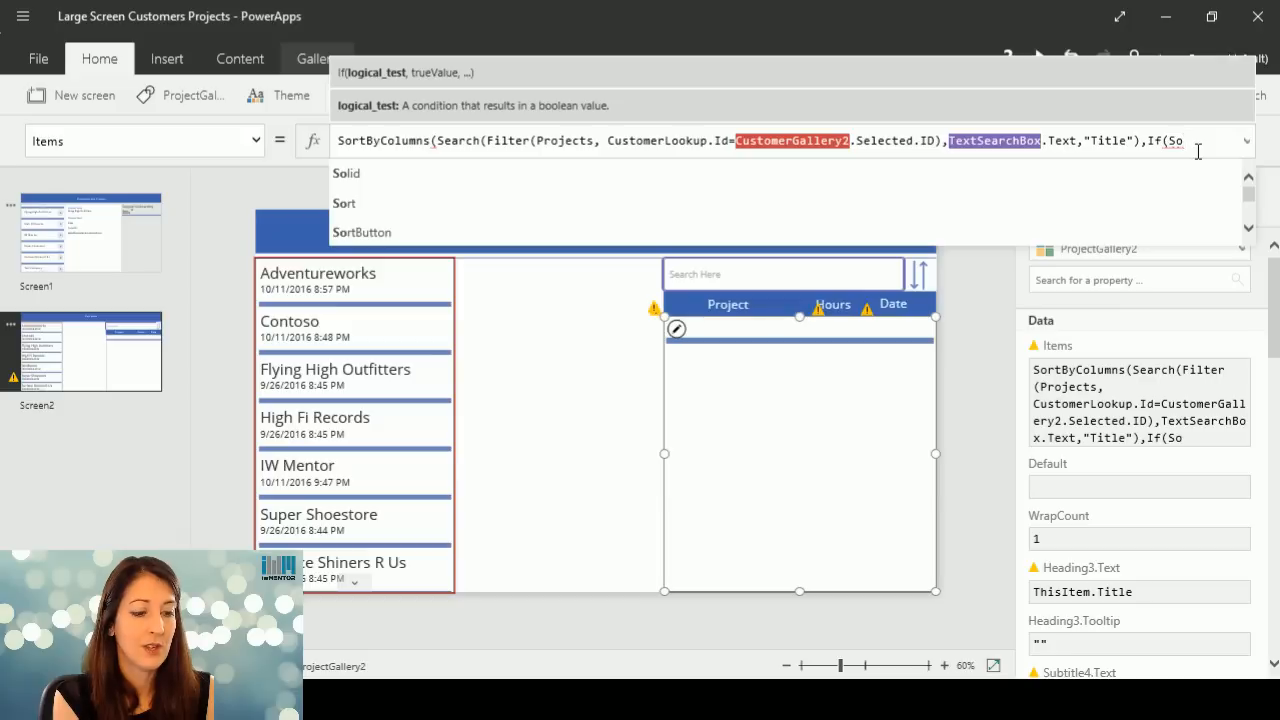
{"action": "type", "text": "rtDesc"}
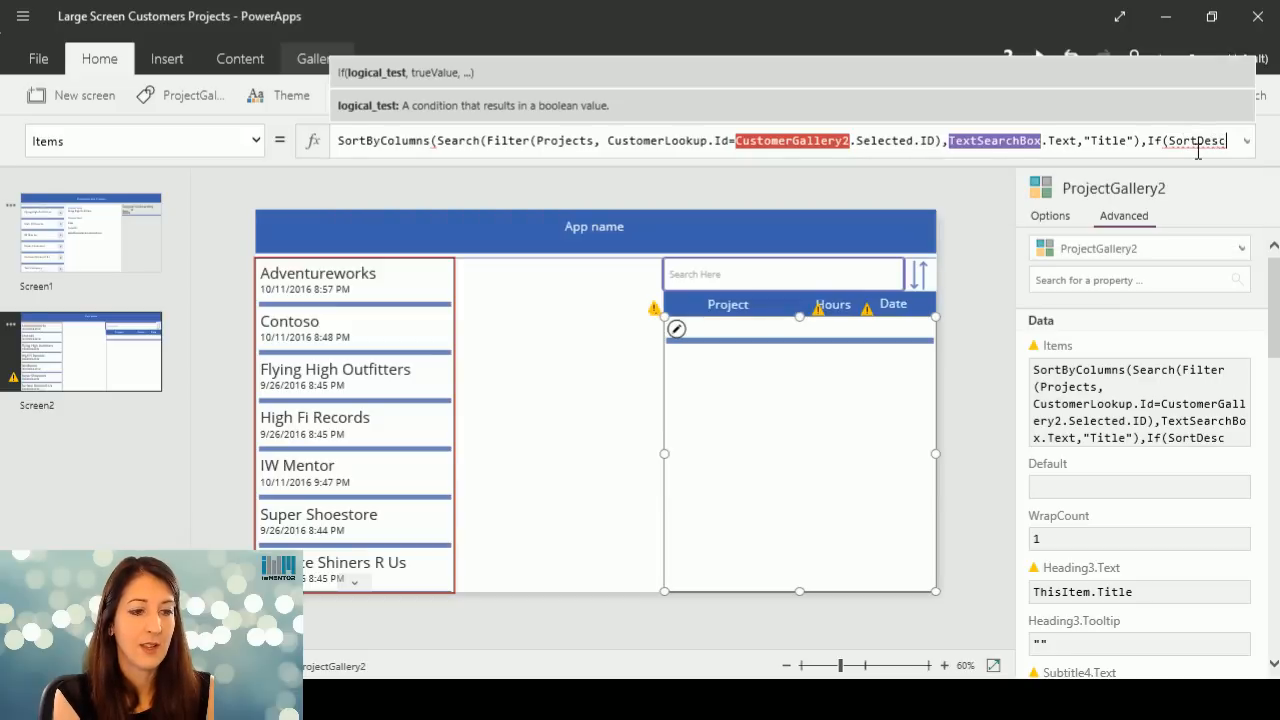
{"action": "type", "text": "ending1"}
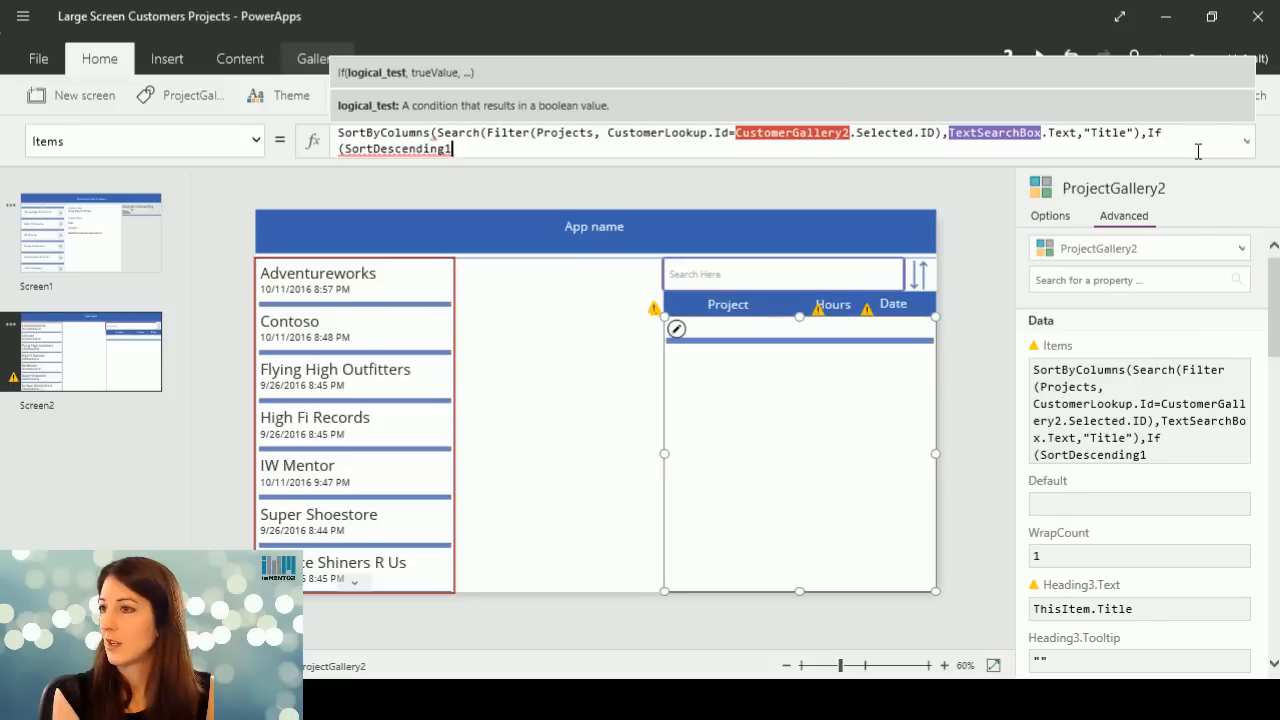
{"action": "type", "text": ","}
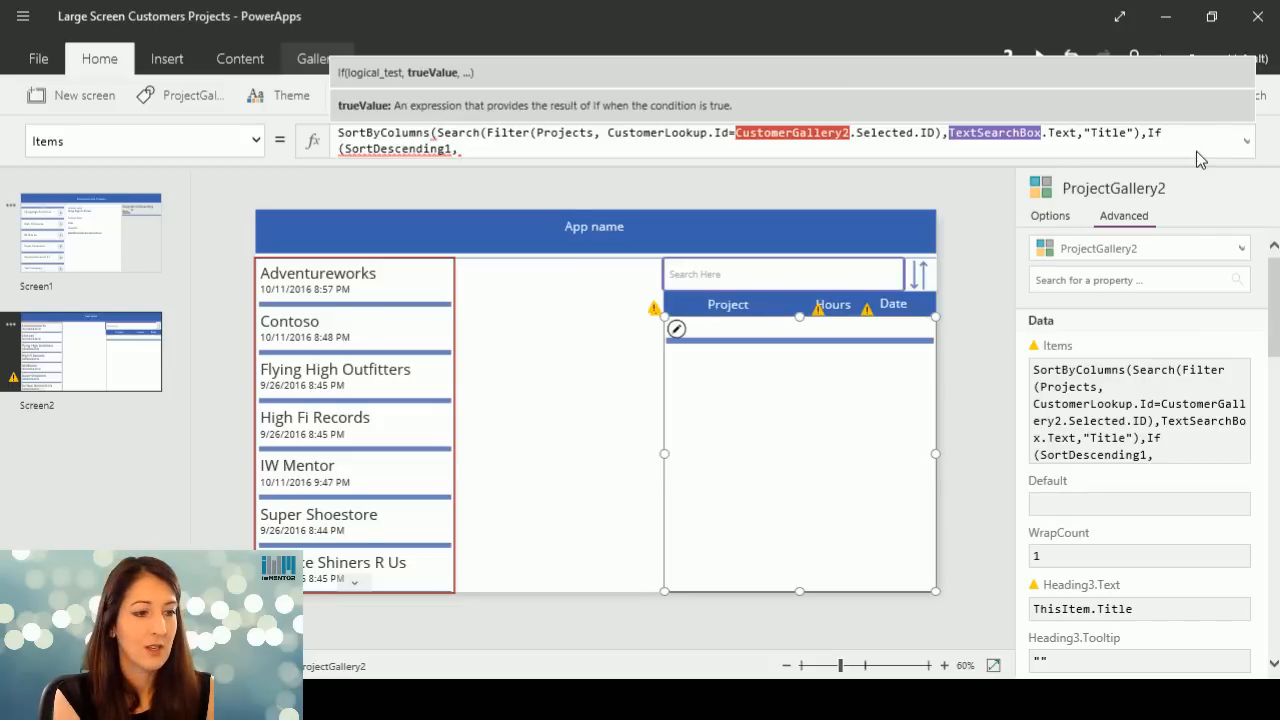
{"action": "type", "text": "O"}
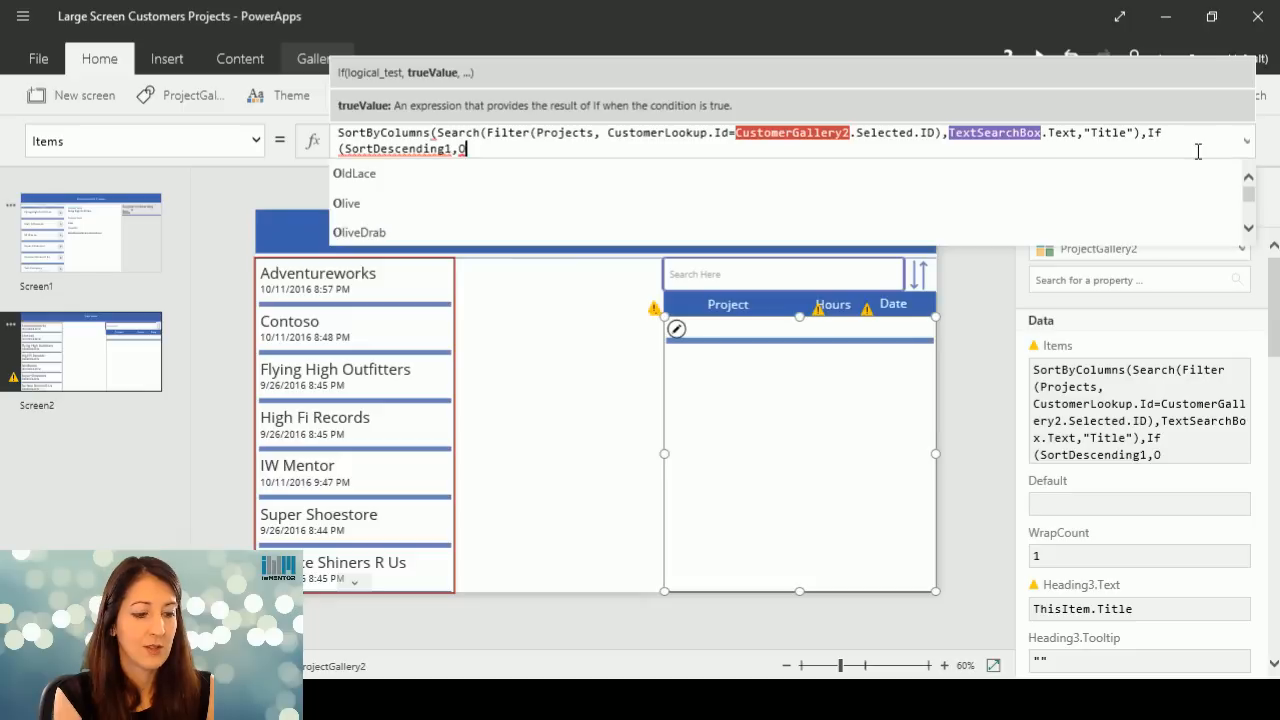
{"action": "key", "text": "BackSpace"}
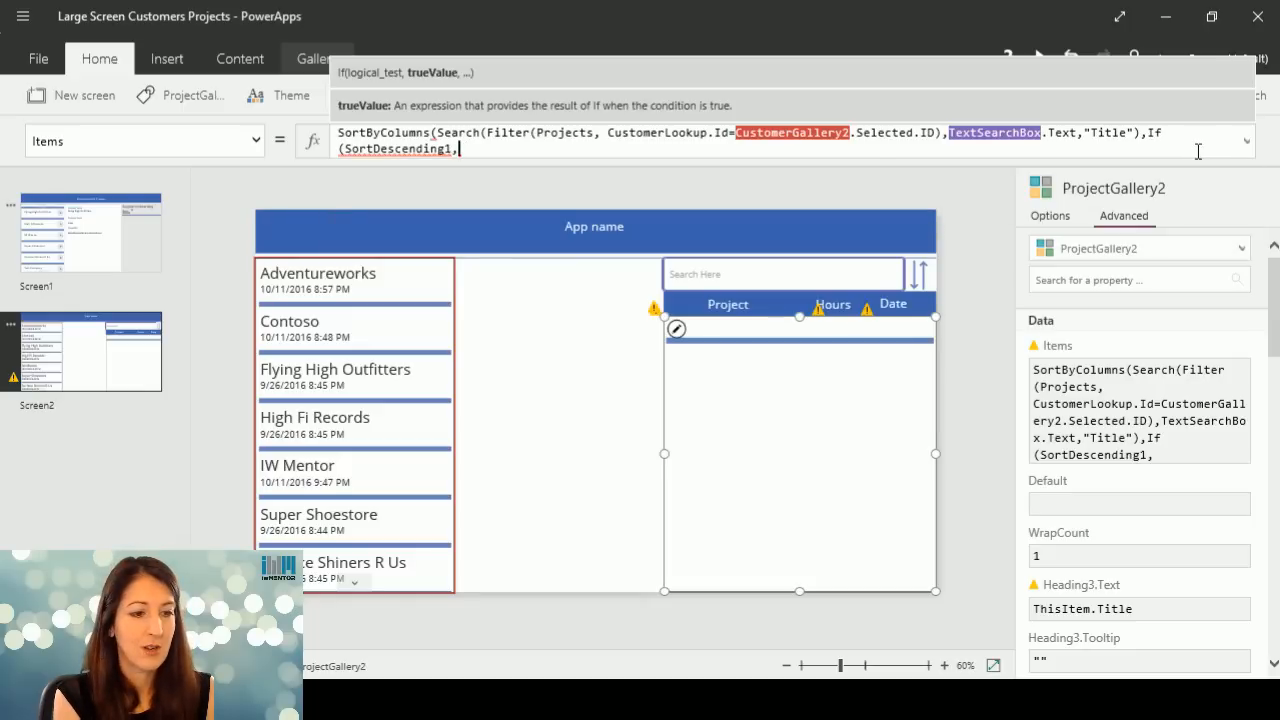
{"action": "type", "text": "Sort"}
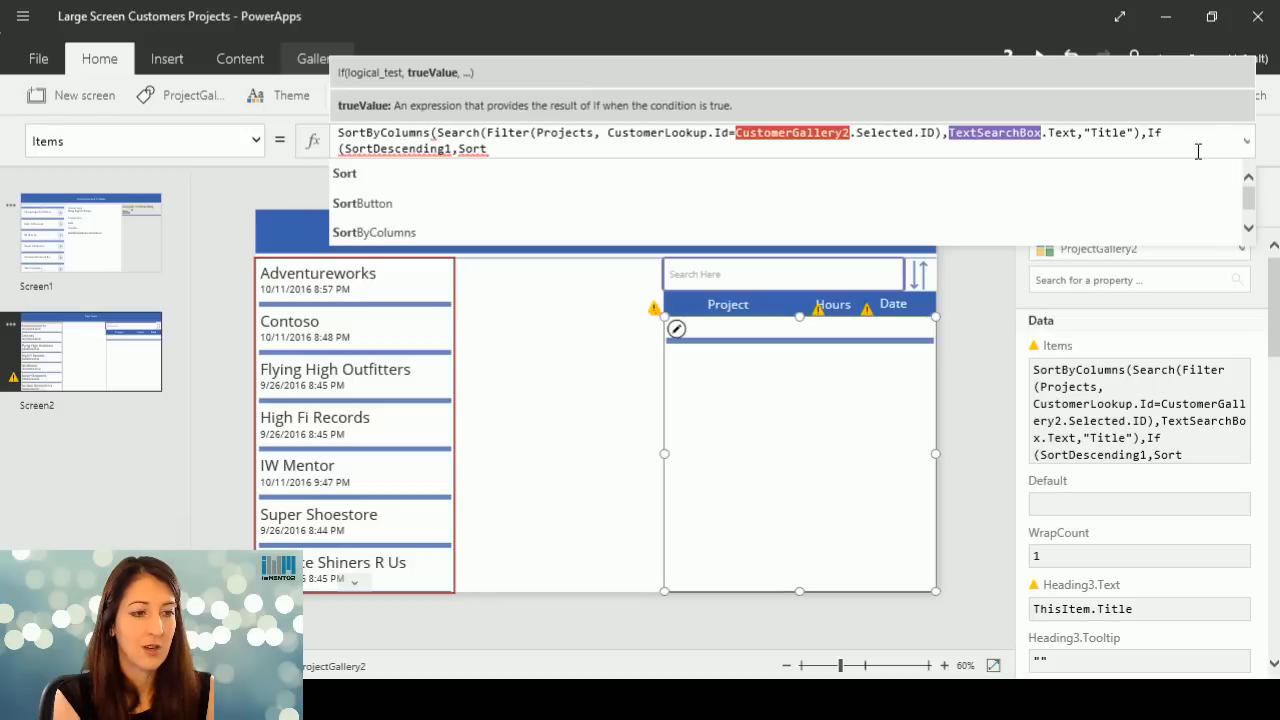
{"action": "type", "text": "Or"}
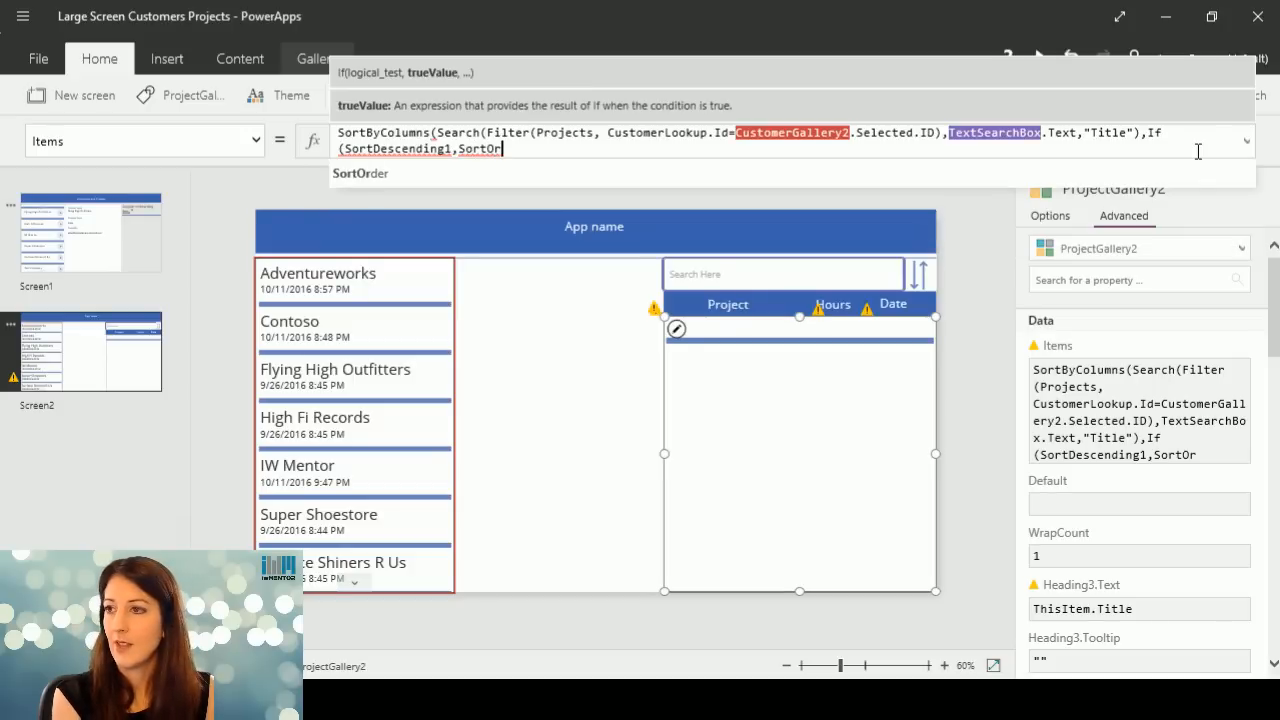
{"action": "key", "text": "BackSpace"}
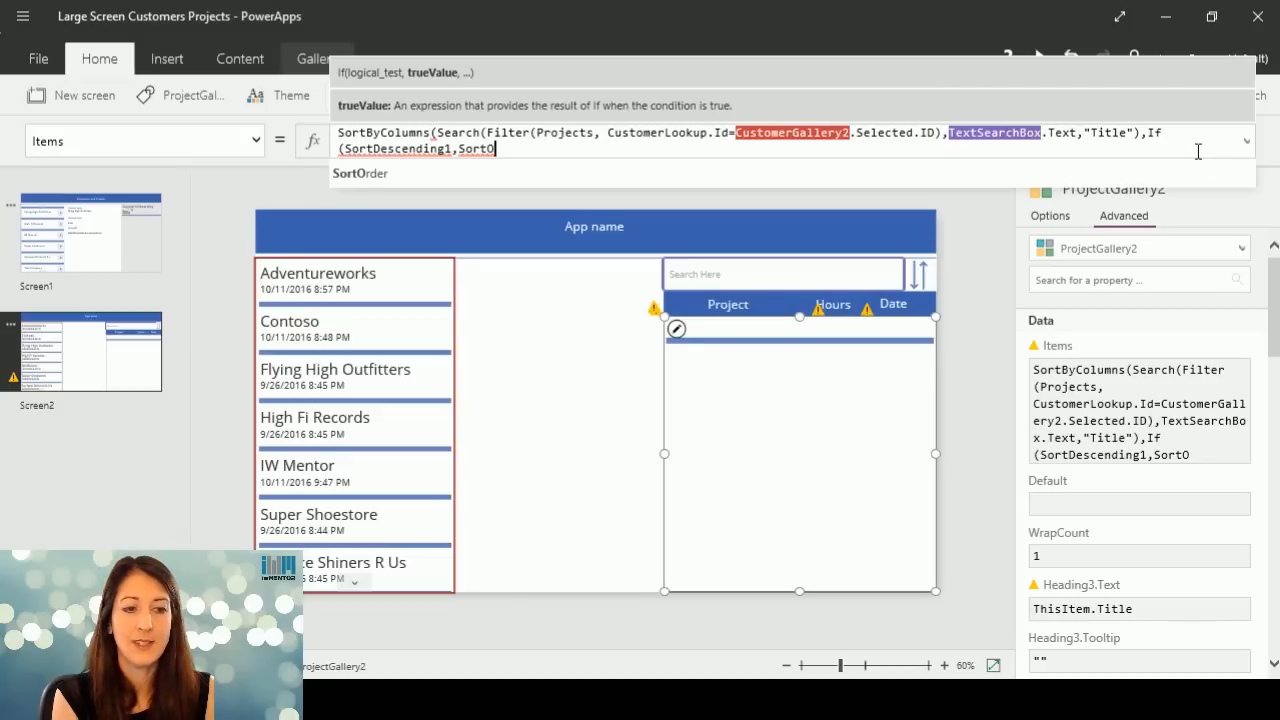
{"action": "key", "text": "BackSpace"}
{"action": "key", "text": "BackSpace"}
{"action": "key", "text": "BackSpace"}
{"action": "key", "text": "BackSpace"}
{"action": "key", "text": "BackSpace"}
{"action": "key", "text": "BackSpace"}
{"action": "key", "text": "BackSpace"}
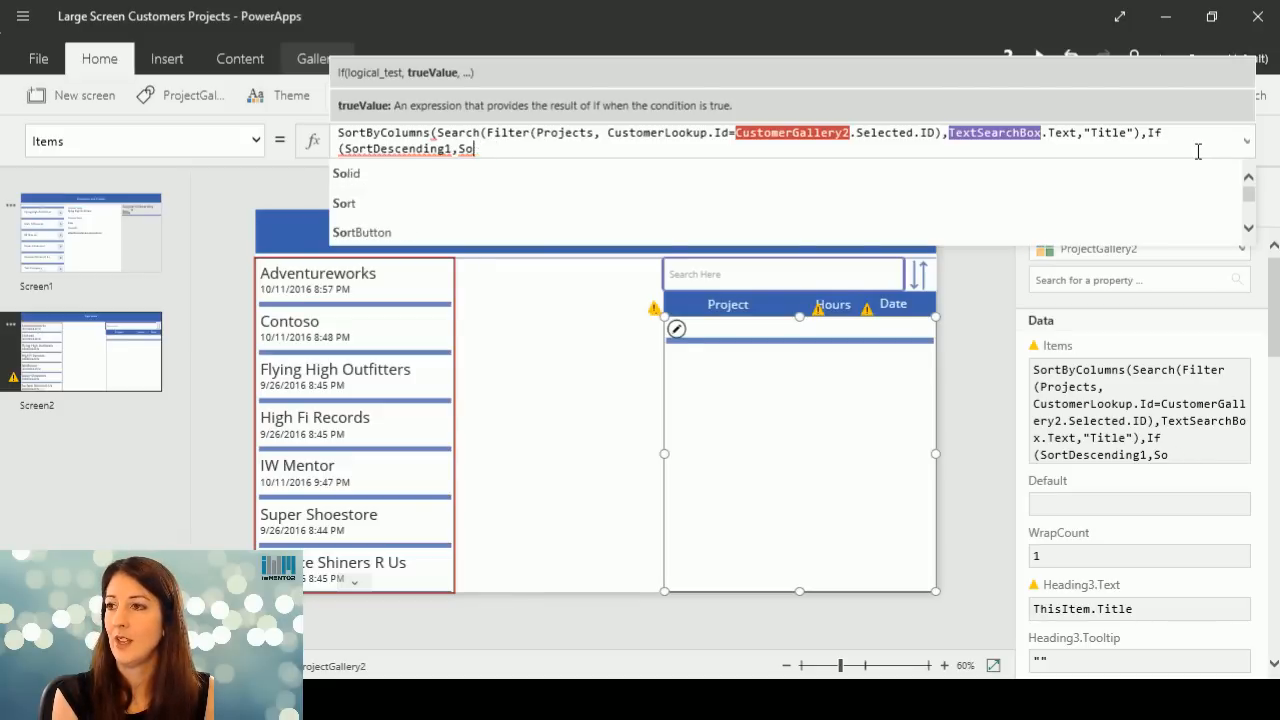
{"action": "key", "text": "BackSpace"}
{"action": "key", "text": "BackSpace"}
{"action": "key", "text": "BackSpace"}
{"action": "key", "text": "BackSpace"}
{"action": "key", "text": "BackSpace"}
{"action": "key", "text": "BackSpace"}
{"action": "key", "text": "BackSpace"}
{"action": "key", "text": "BackSpace"}
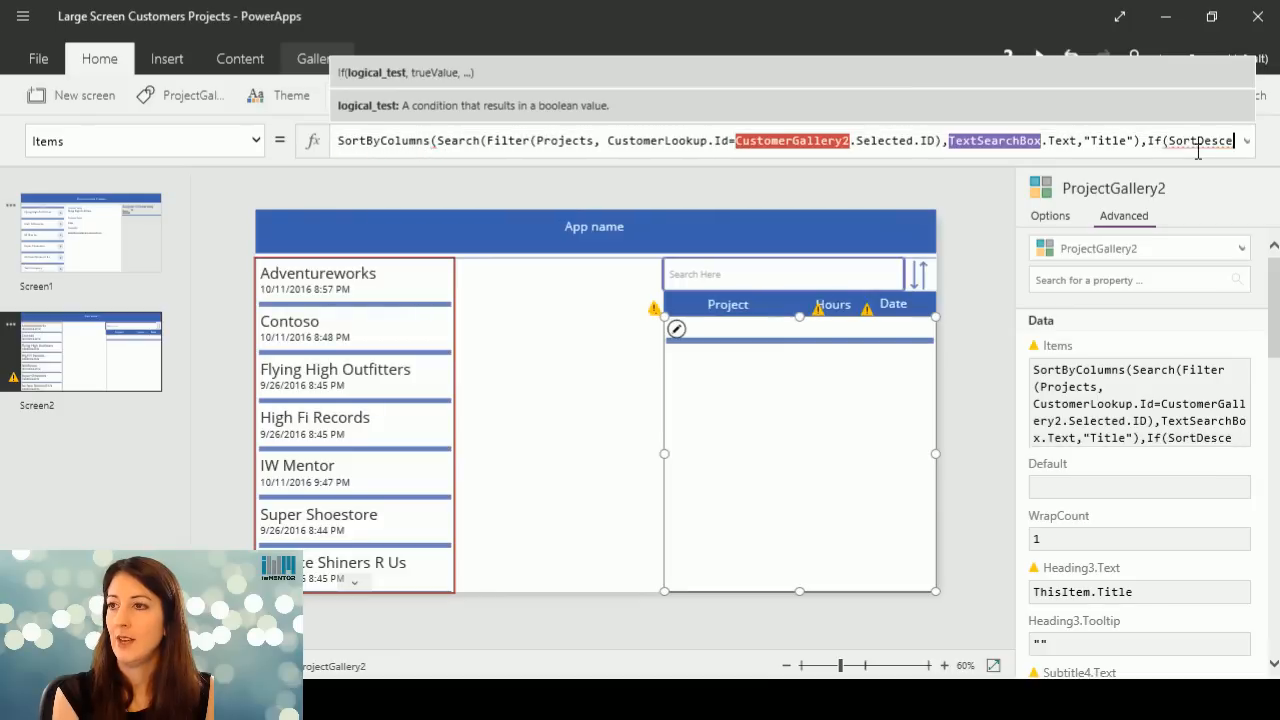
{"action": "key", "text": "BackSpace"}
{"action": "key", "text": "BackSpace"}
{"action": "key", "text": "BackSpace"}
{"action": "key", "text": "BackSpace"}
{"action": "key", "text": "BackSpace"}
{"action": "key", "text": "BackSpace"}
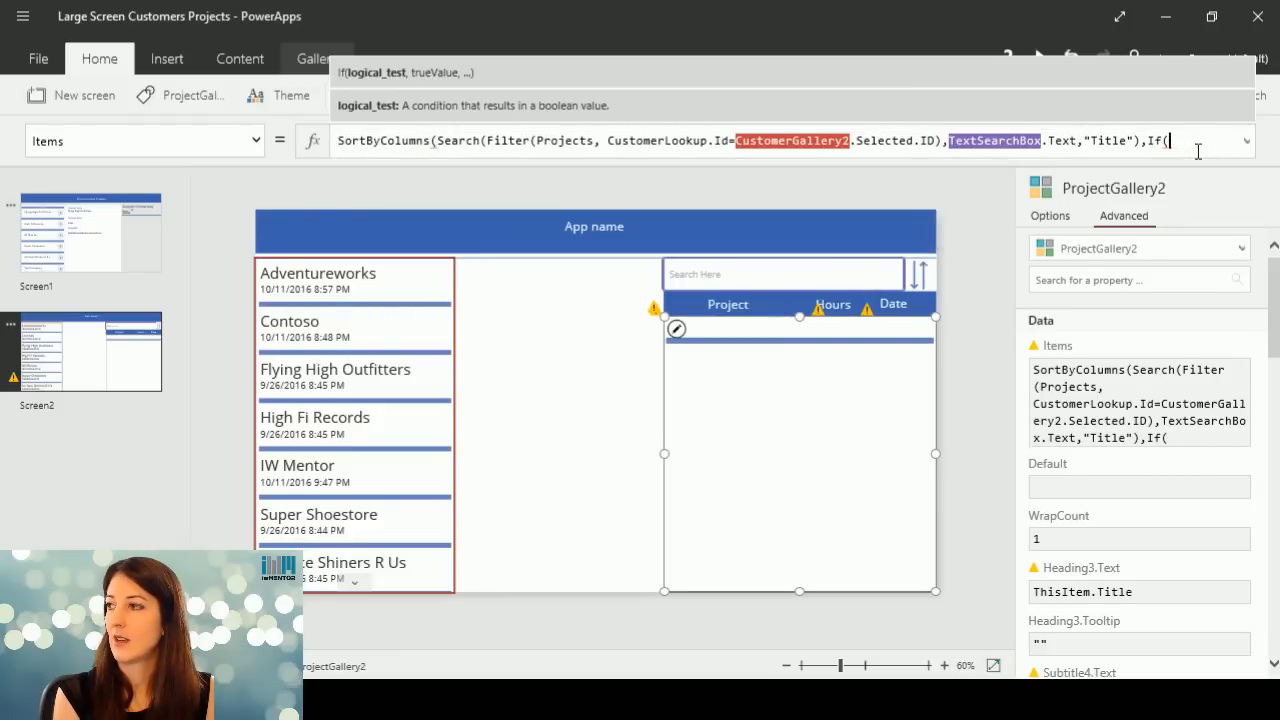
Give the If function in the projects gallery's Items formula SortButton as its condition and SortOrder.Descending as its true value.
{"action": "type", "text": "sor"}
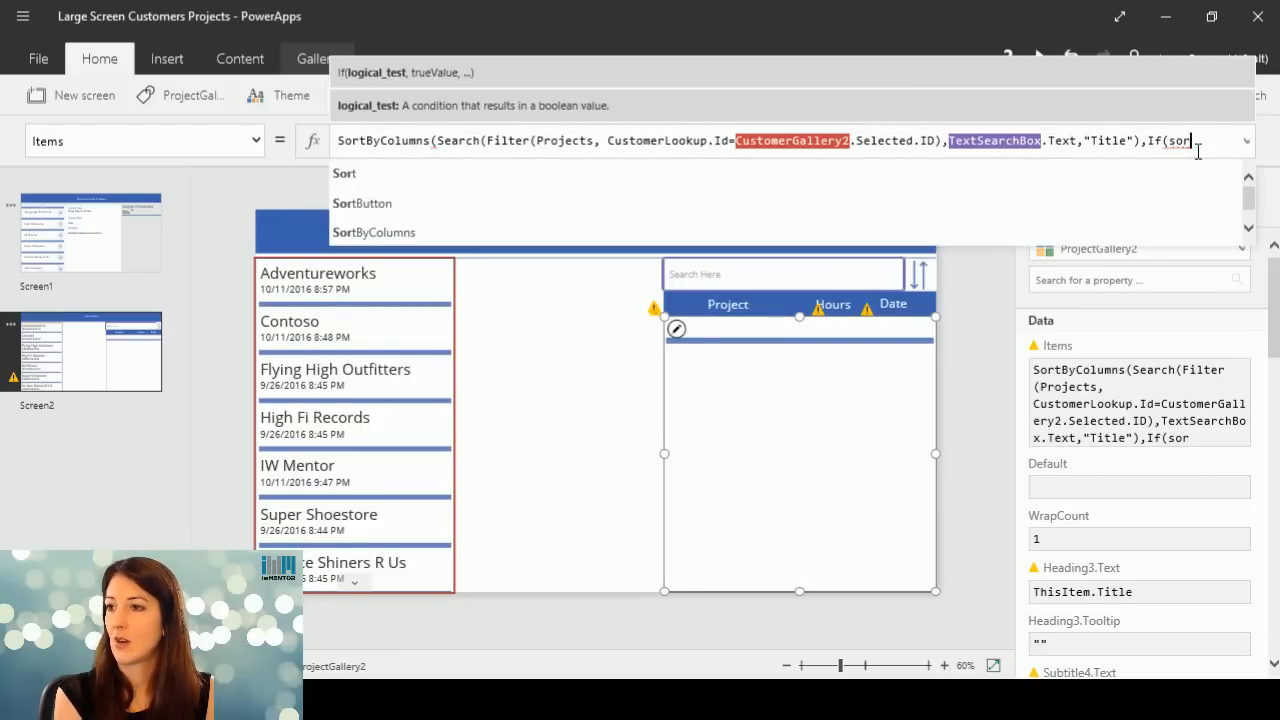
{"action": "left_click", "coordinate": [390, 203]}
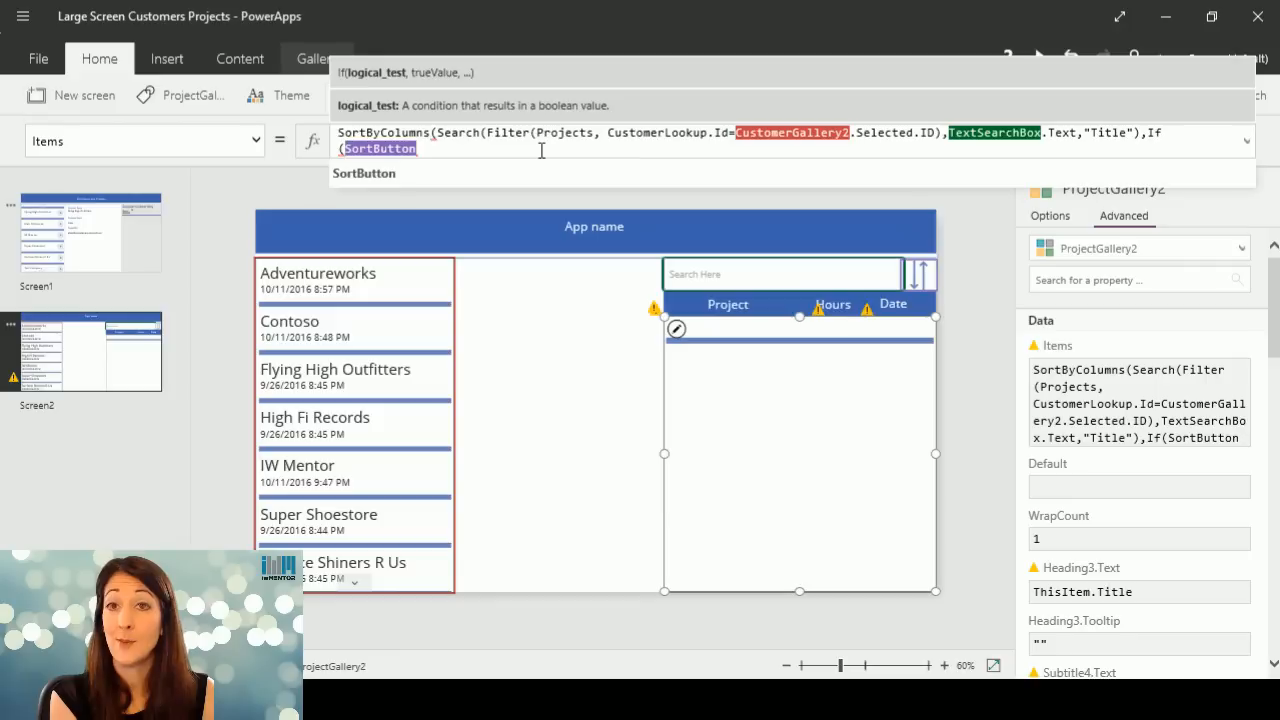
{"action": "type", "text": ","}
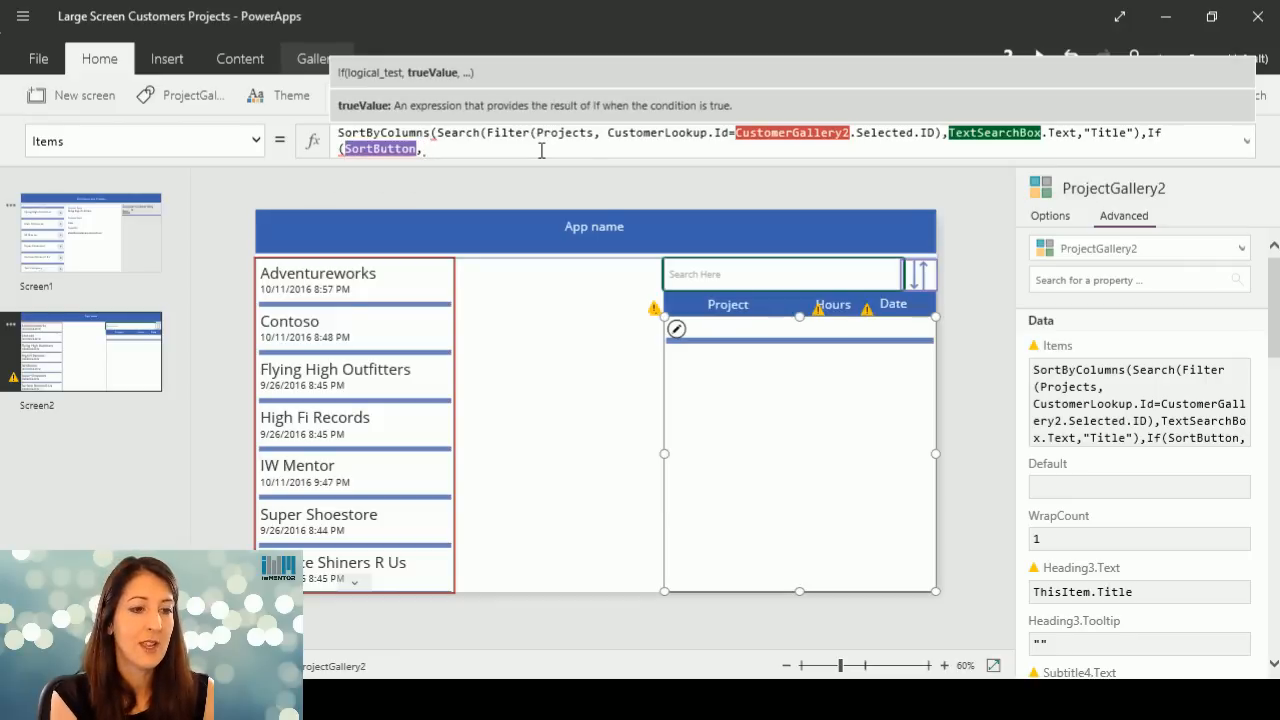
{"action": "type", "text": "Sort"}
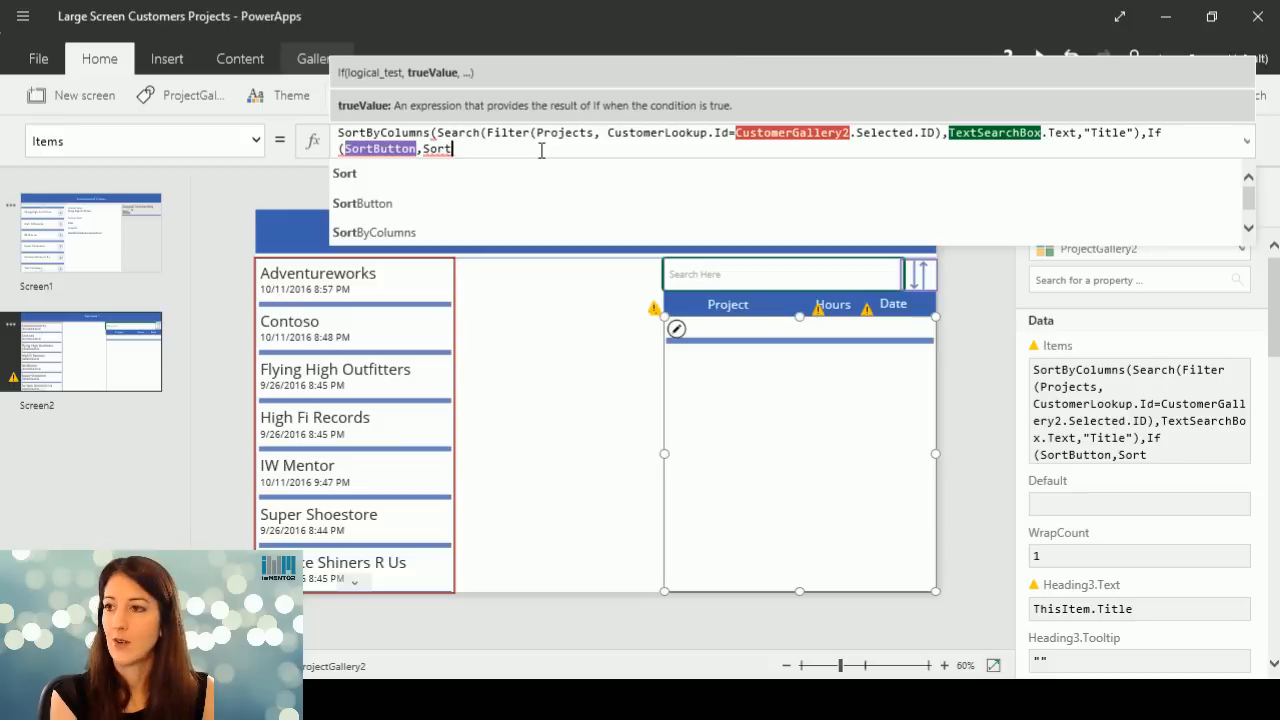
{"action": "type", "text": "O"}
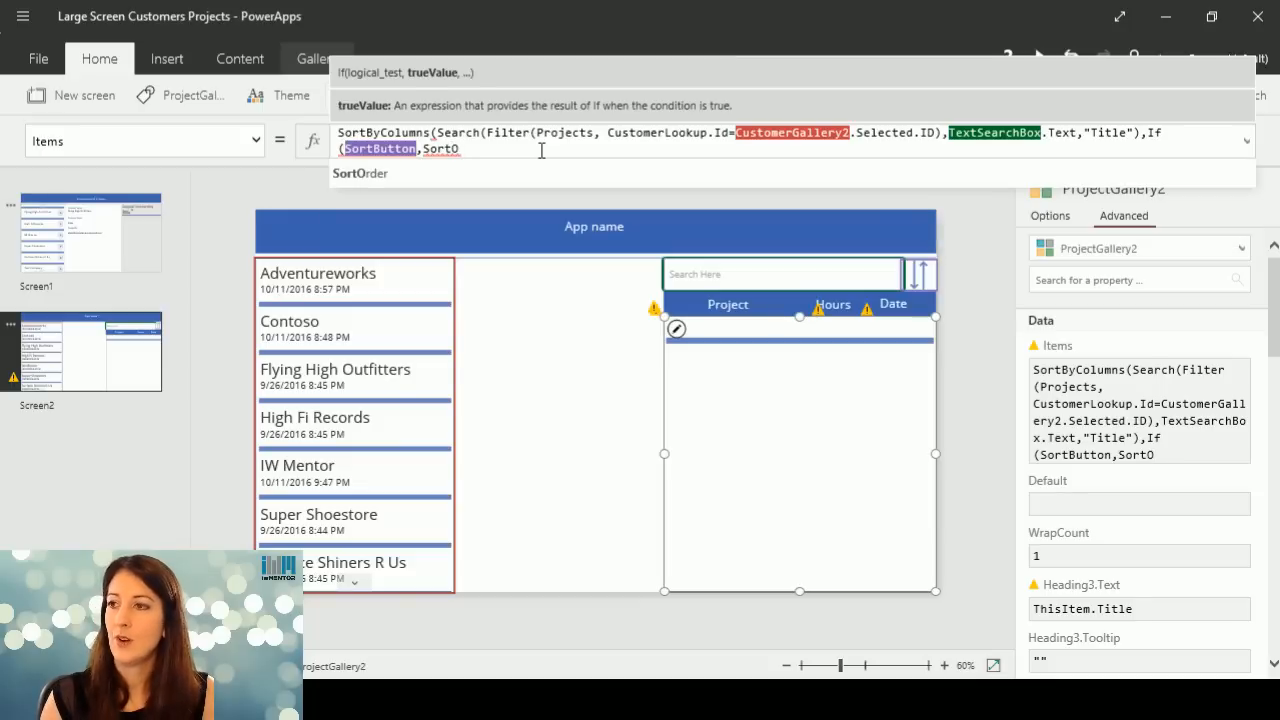
{"action": "key", "text": "Tab"}
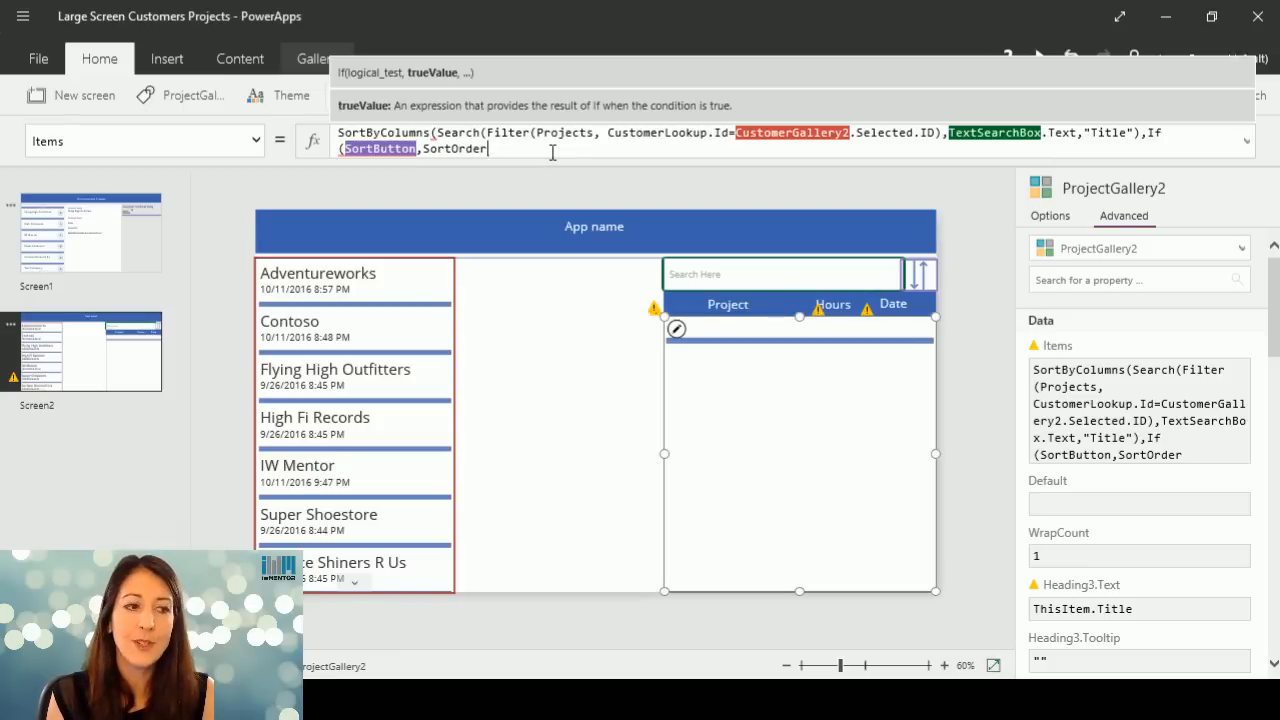
{"action": "type", "text": "."}
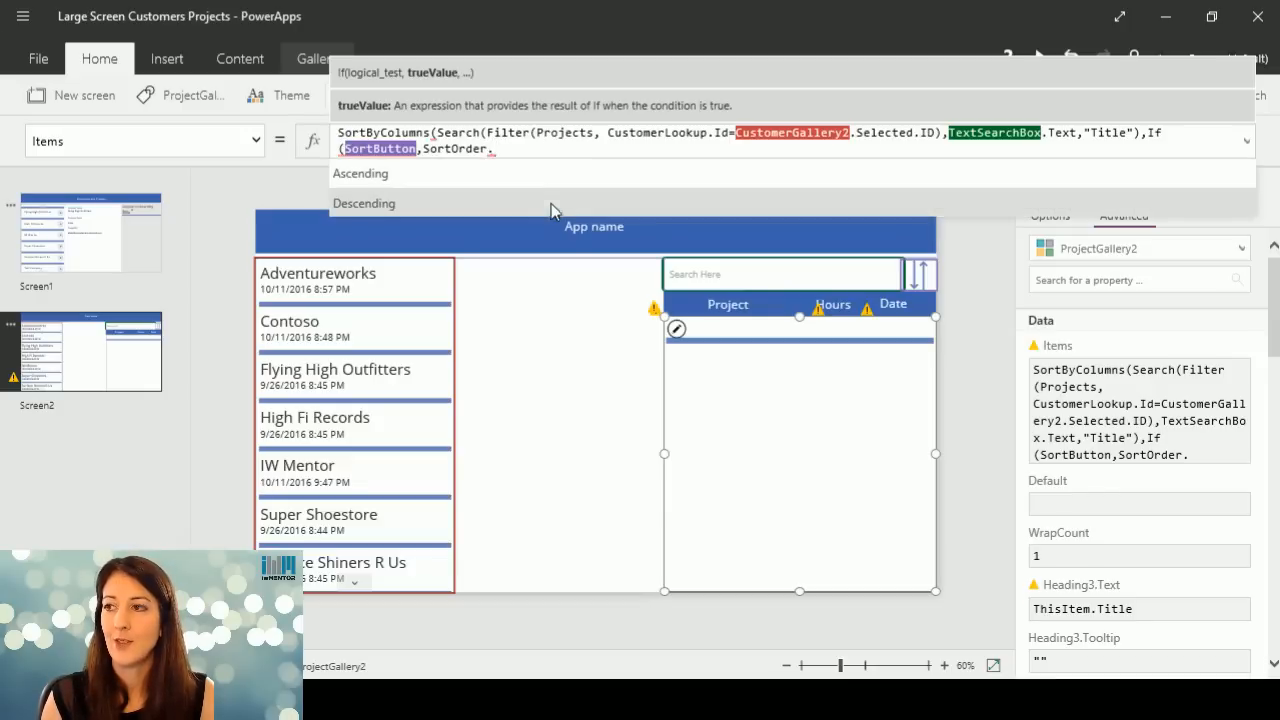
{"action": "left_click", "coordinate": [363, 203]}
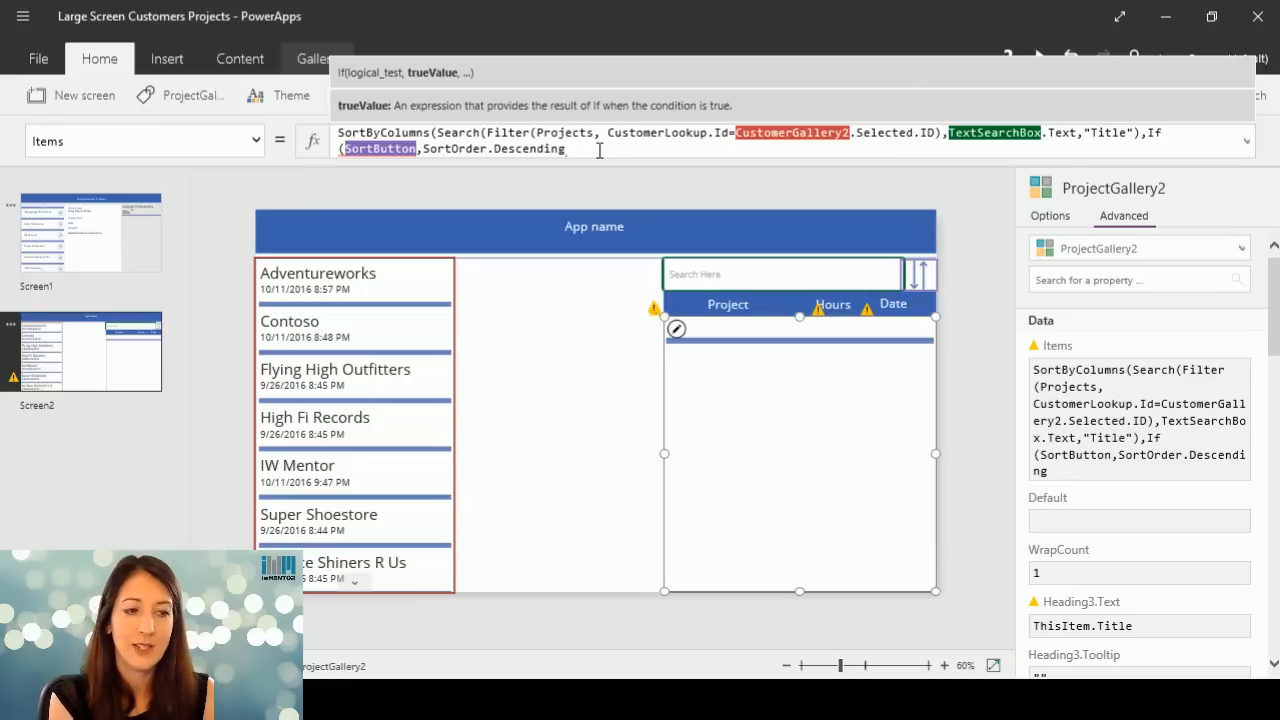
Add SortOrder.Ascending as the If function's else value and close both the If and SortByColumns functions.
{"action": "type", "text": ", So"}
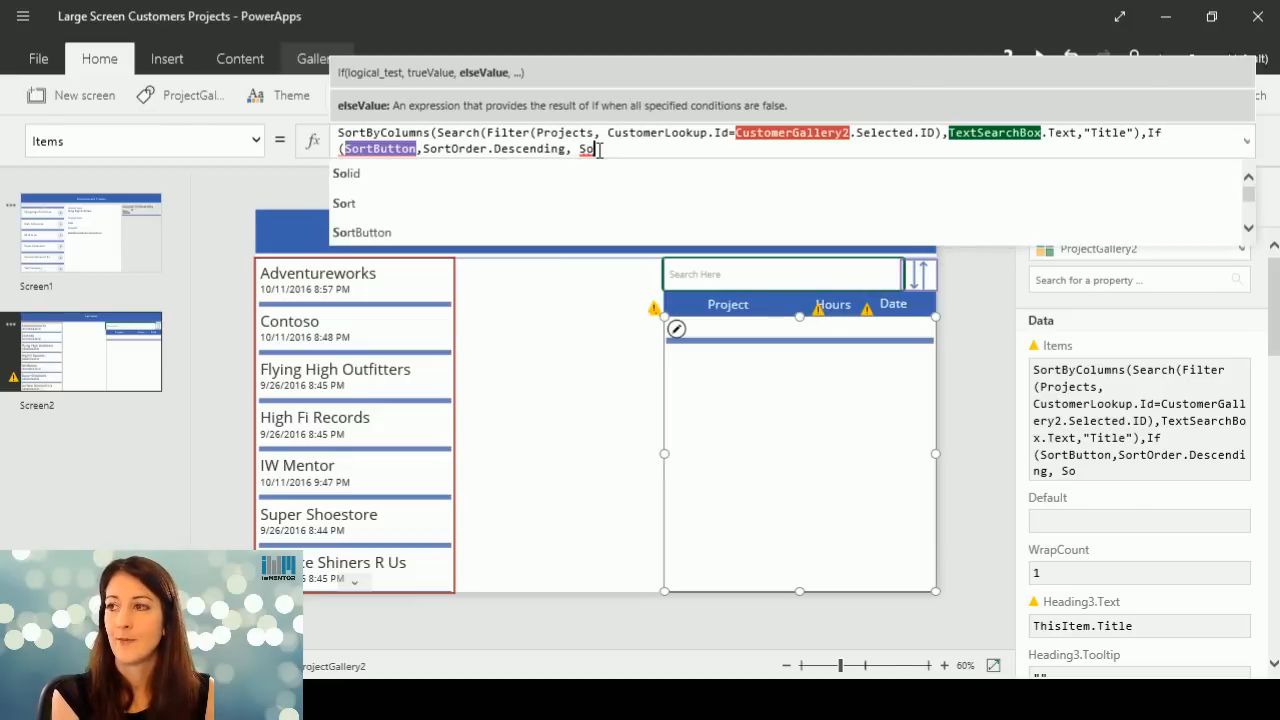
{"action": "type", "text": "rt"}
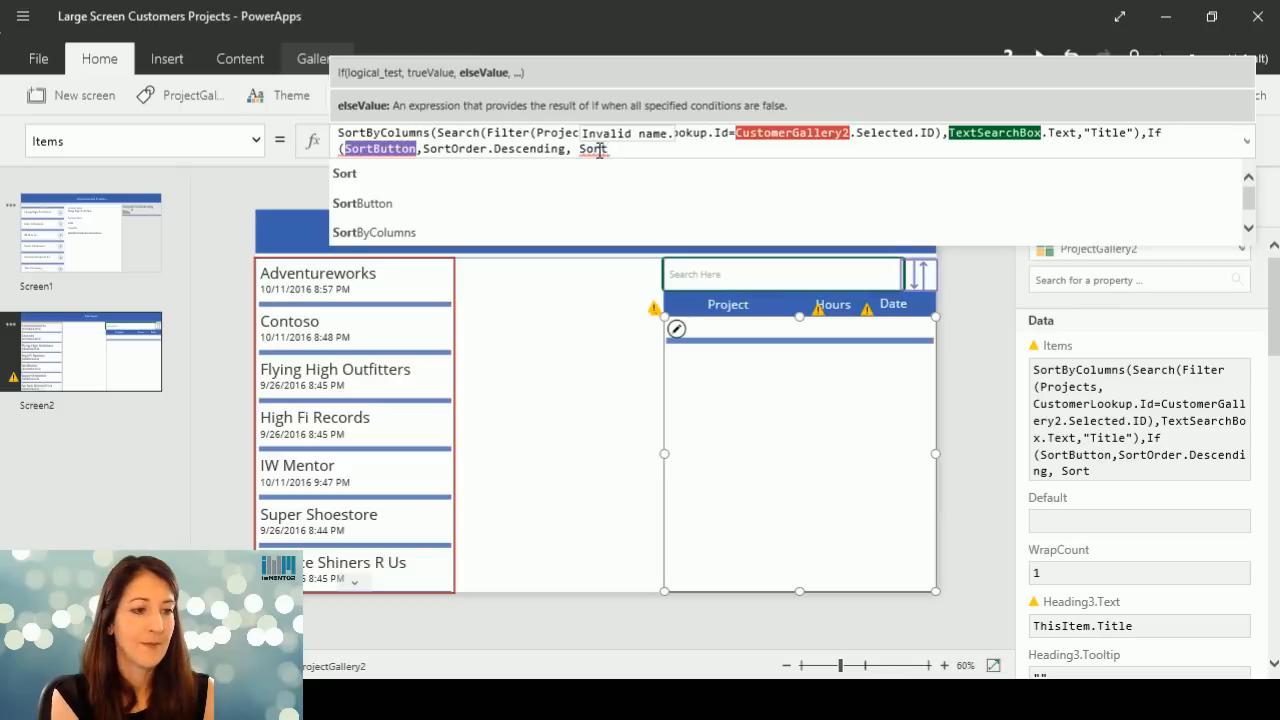
{"action": "type", "text": "Order"}
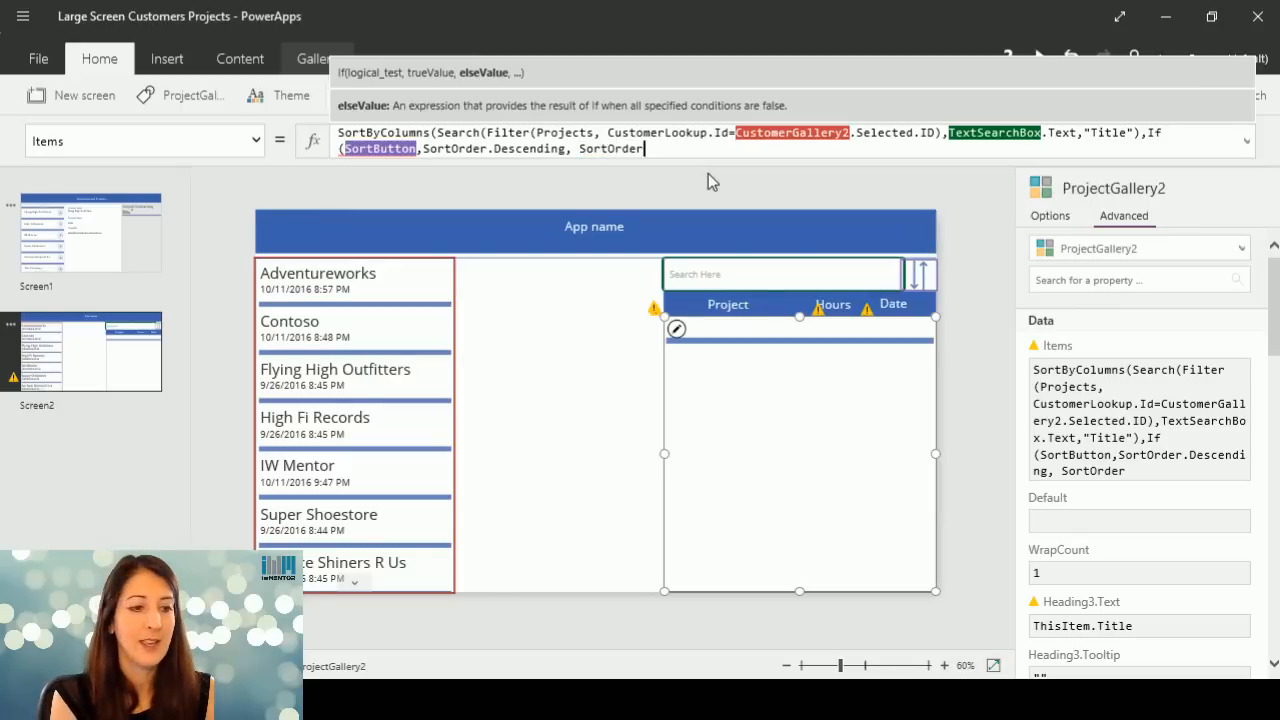
{"action": "type", "text": "."}
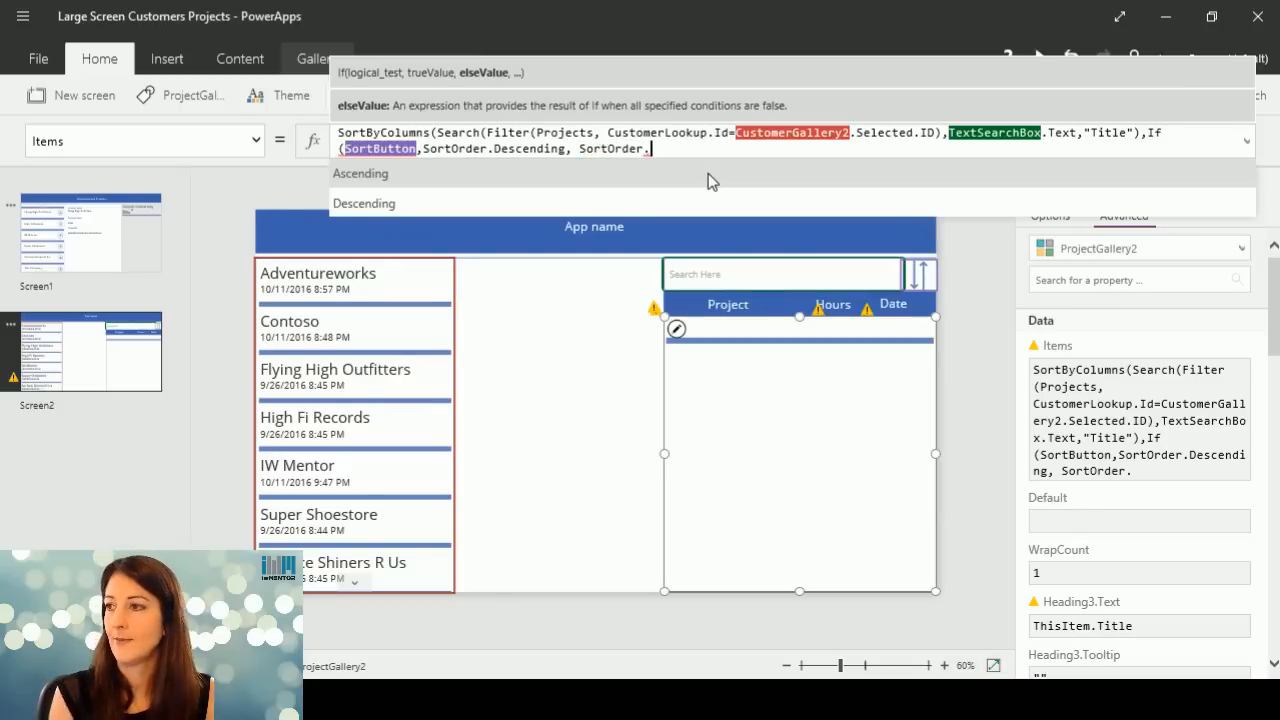
{"action": "left_click", "coordinate": [710, 176]}
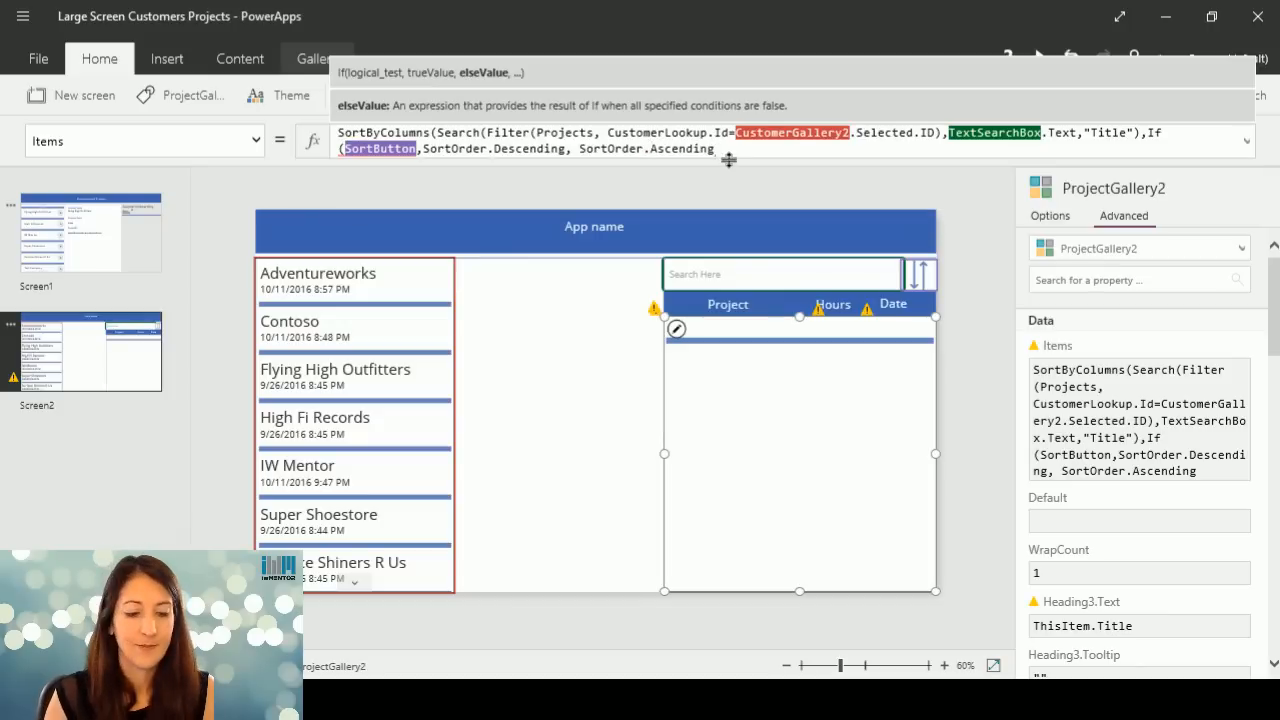
{"action": "type", "text": ")"}
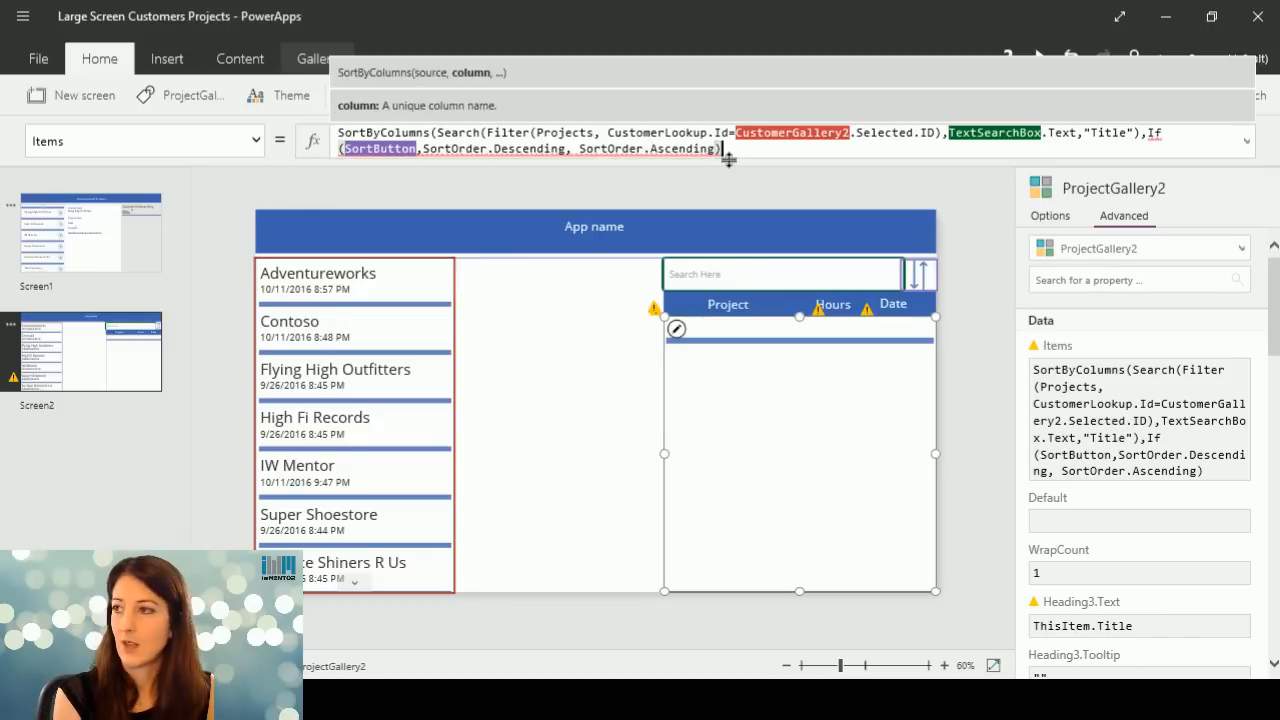
{"action": "type", "text": ")"}
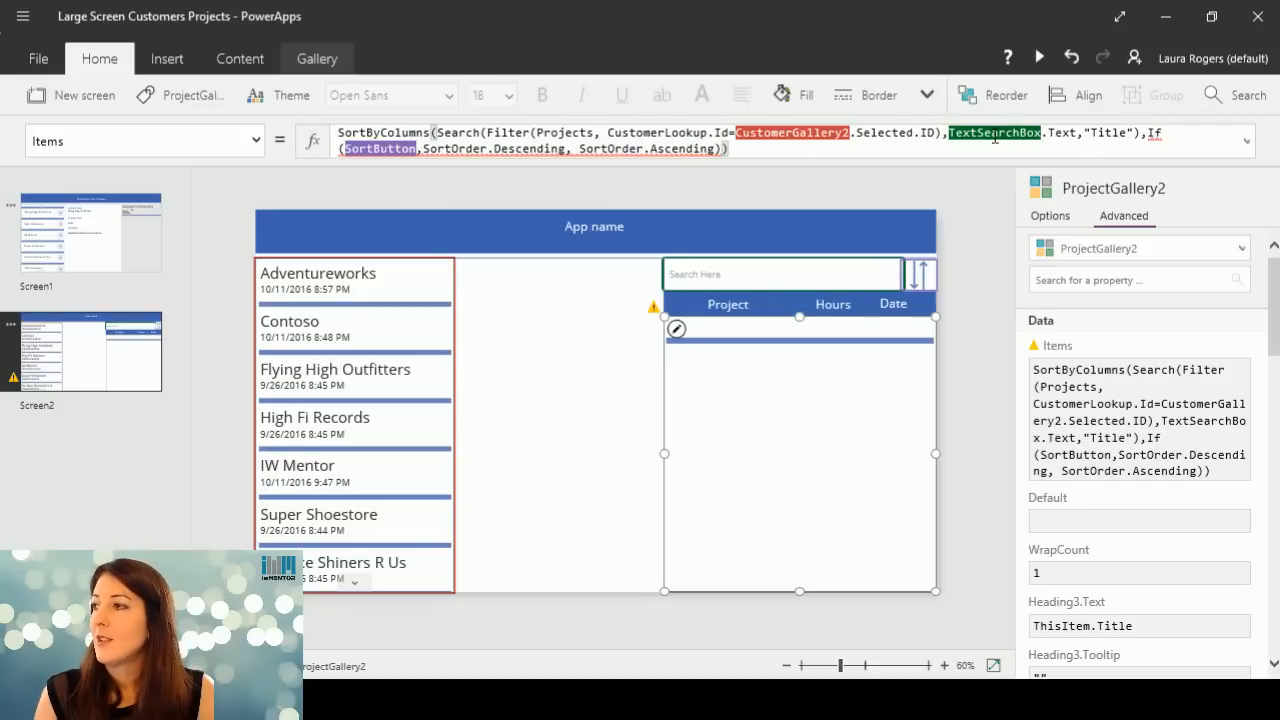
Examine the flagged parts of the Items formula around the If function and its SortButton condition.
{"action": "left_click", "coordinate": [1155, 133]}
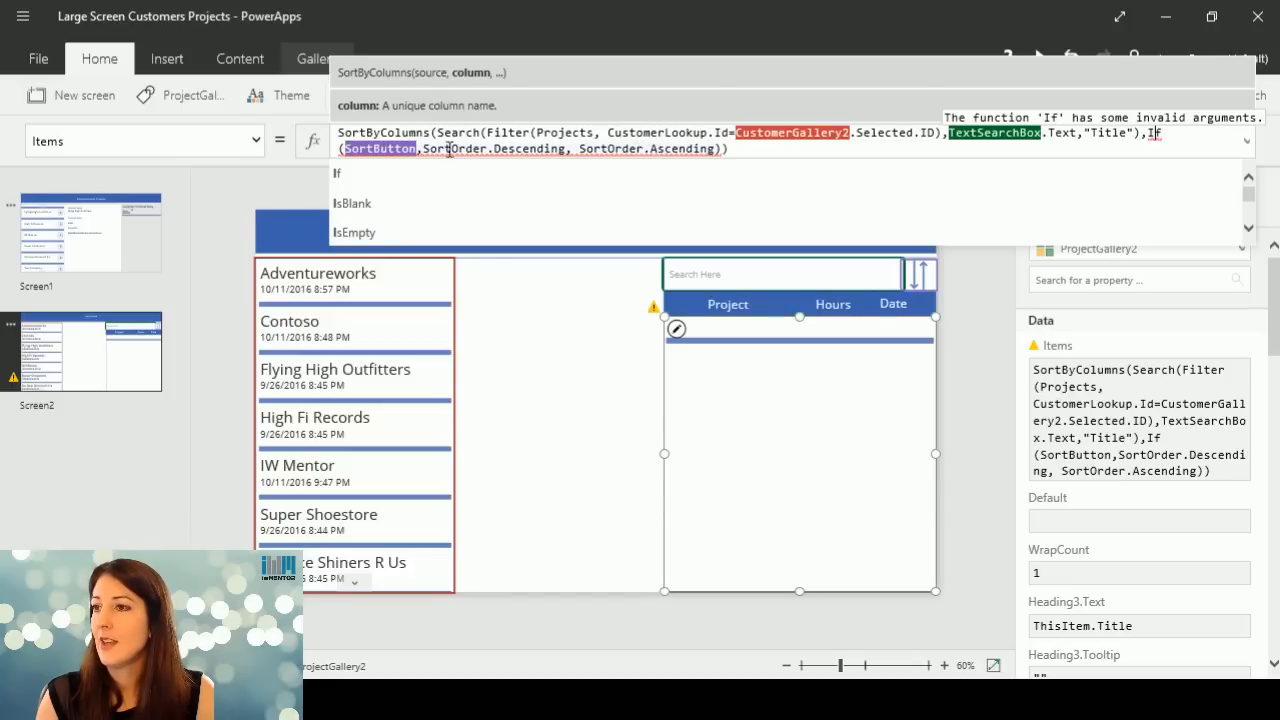
{"action": "left_click", "coordinate": [449, 149]}
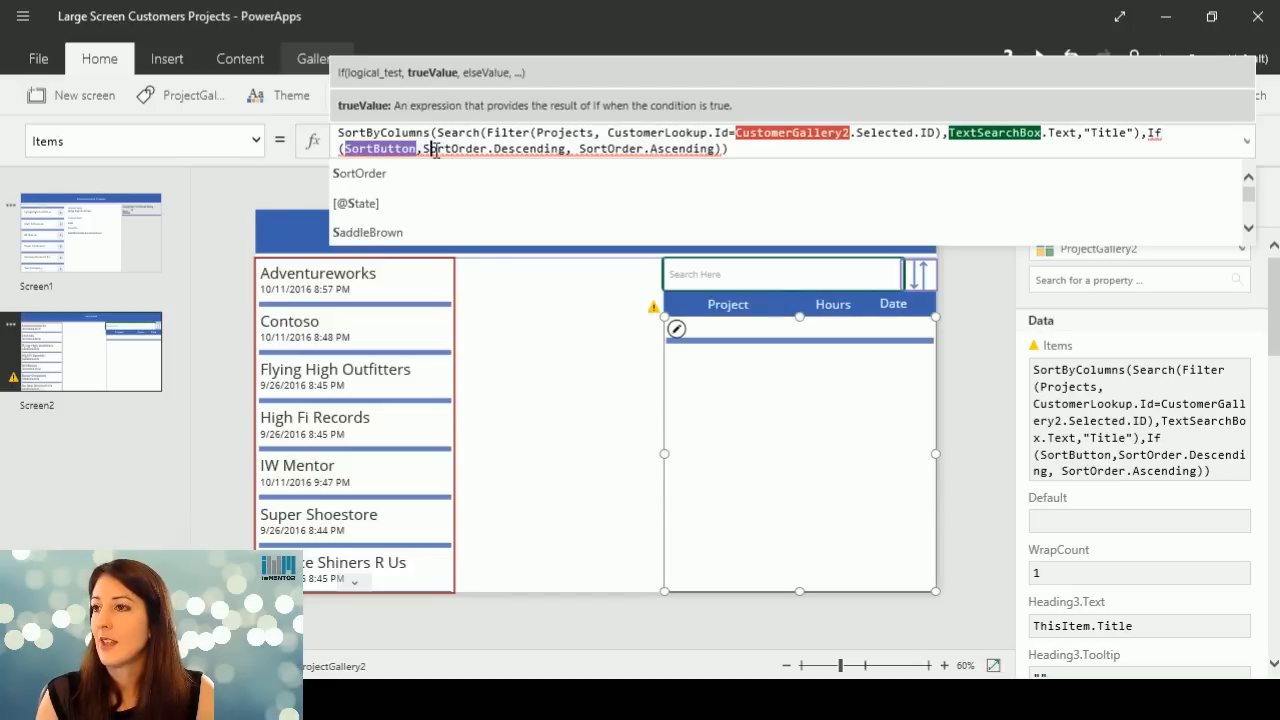
{"action": "left_click", "coordinate": [382, 148]}
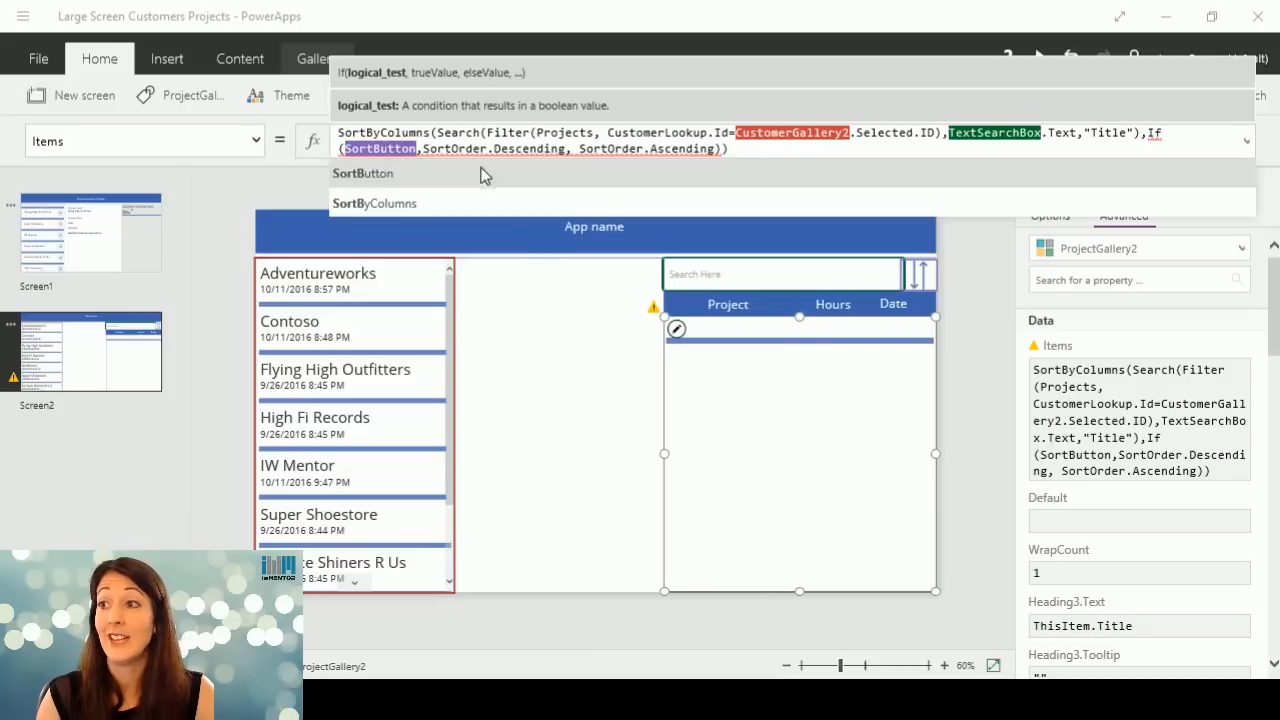
{"action": "mouse_move", "coordinate": [405, 150]}
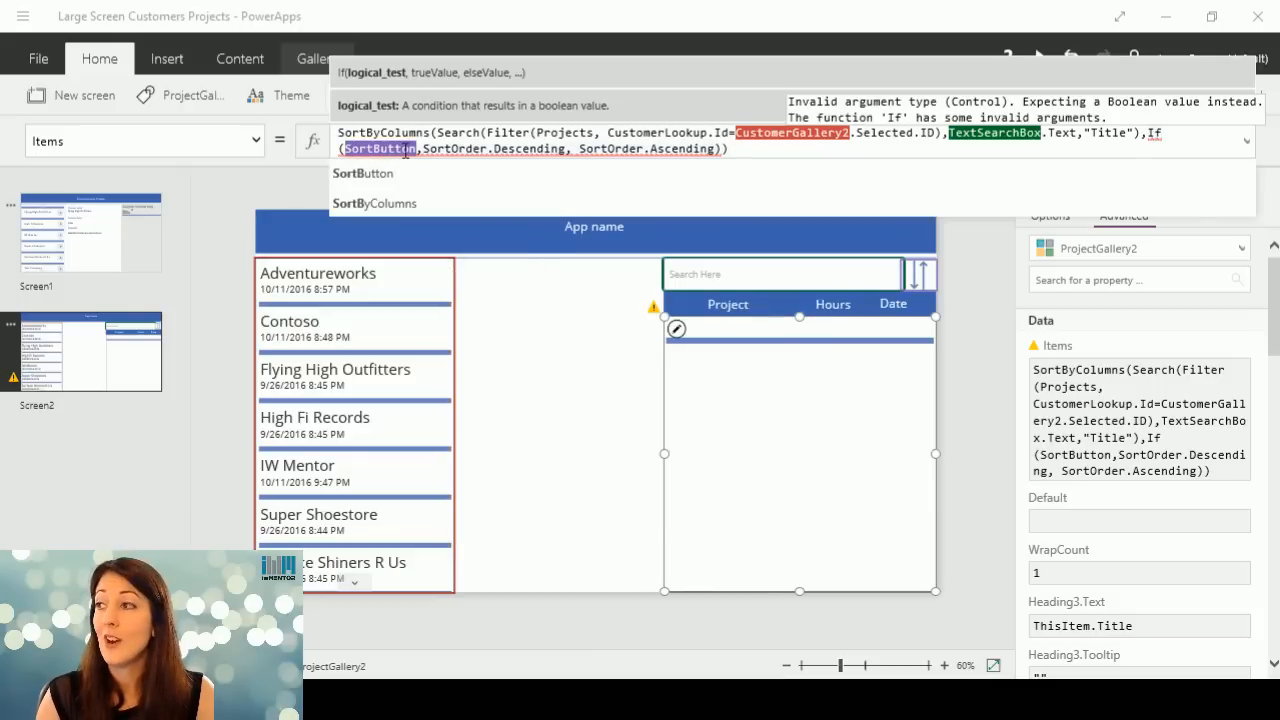
{"action": "left_click", "coordinate": [405, 150]}
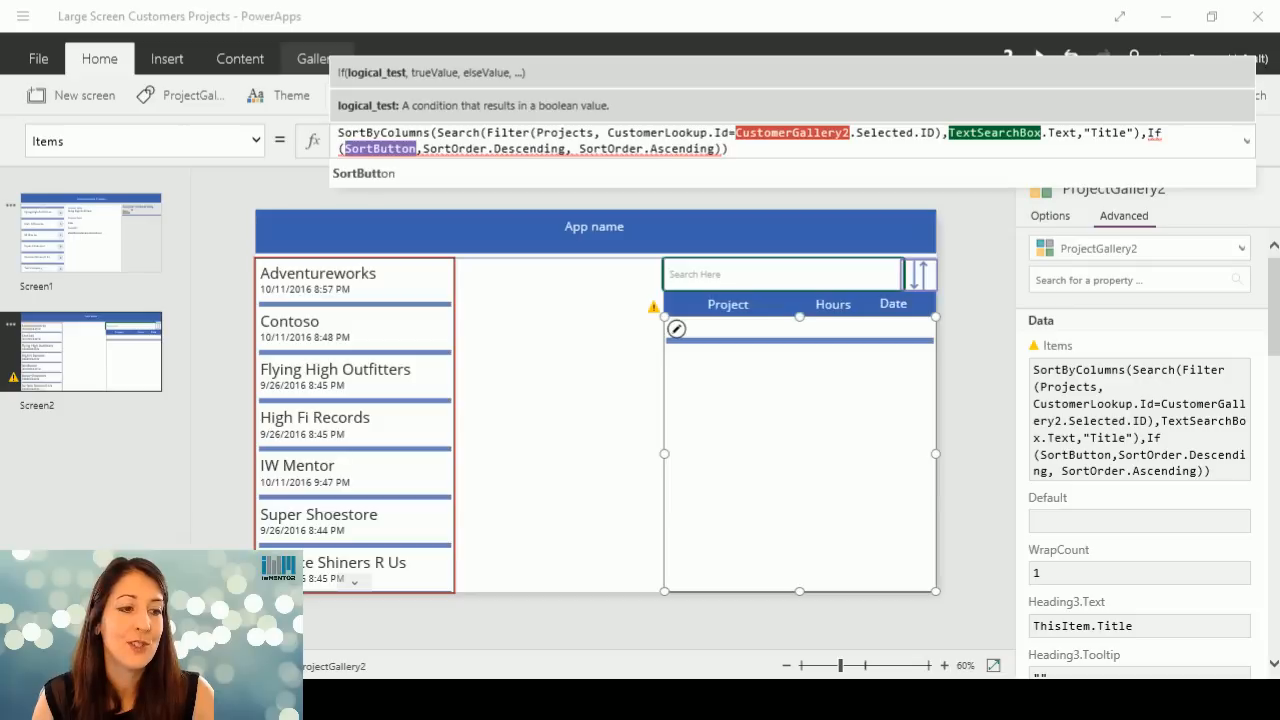
{"action": "mouse_move", "coordinate": [419, 149]}
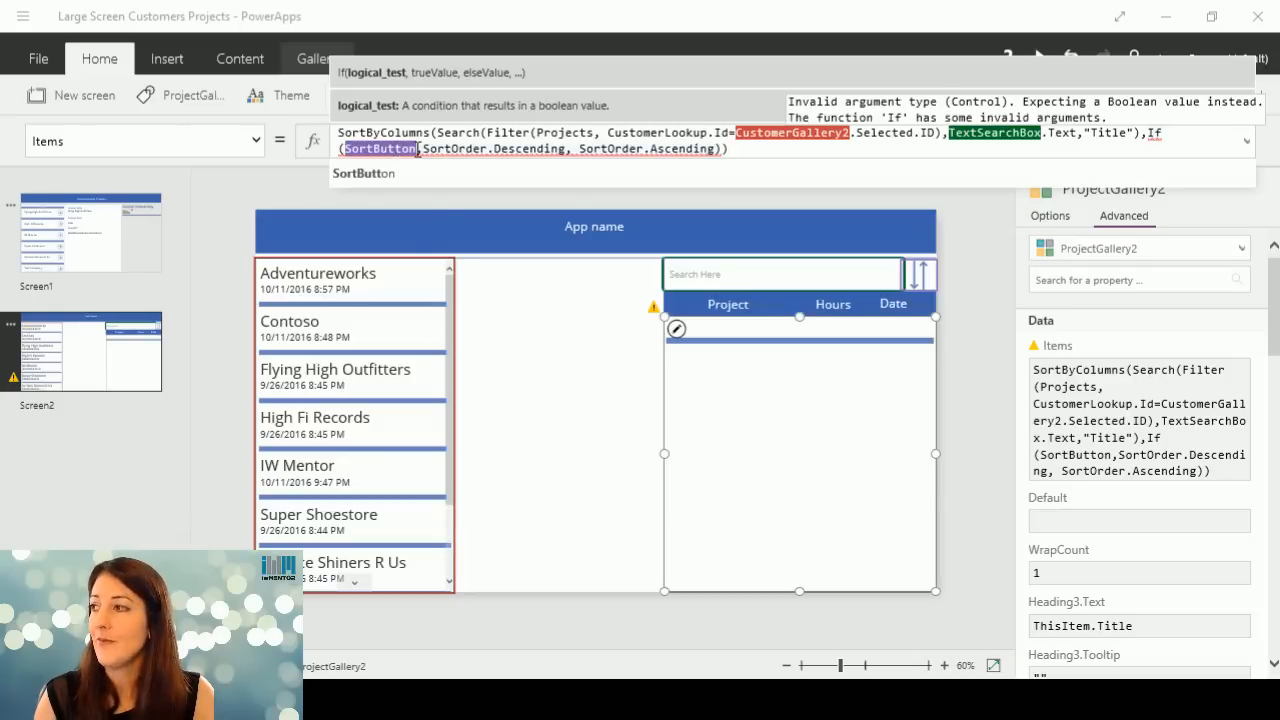
{"action": "left_click", "coordinate": [402, 149]}
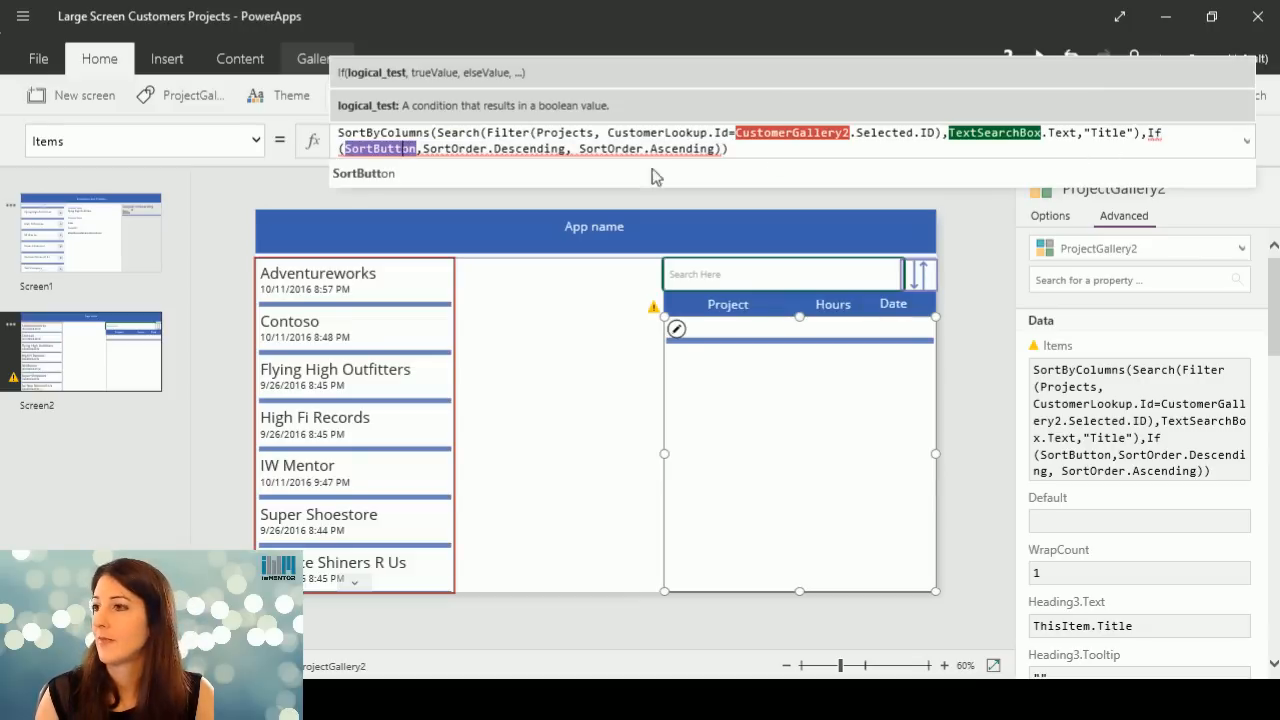
{"action": "left_click", "coordinate": [388, 148]}
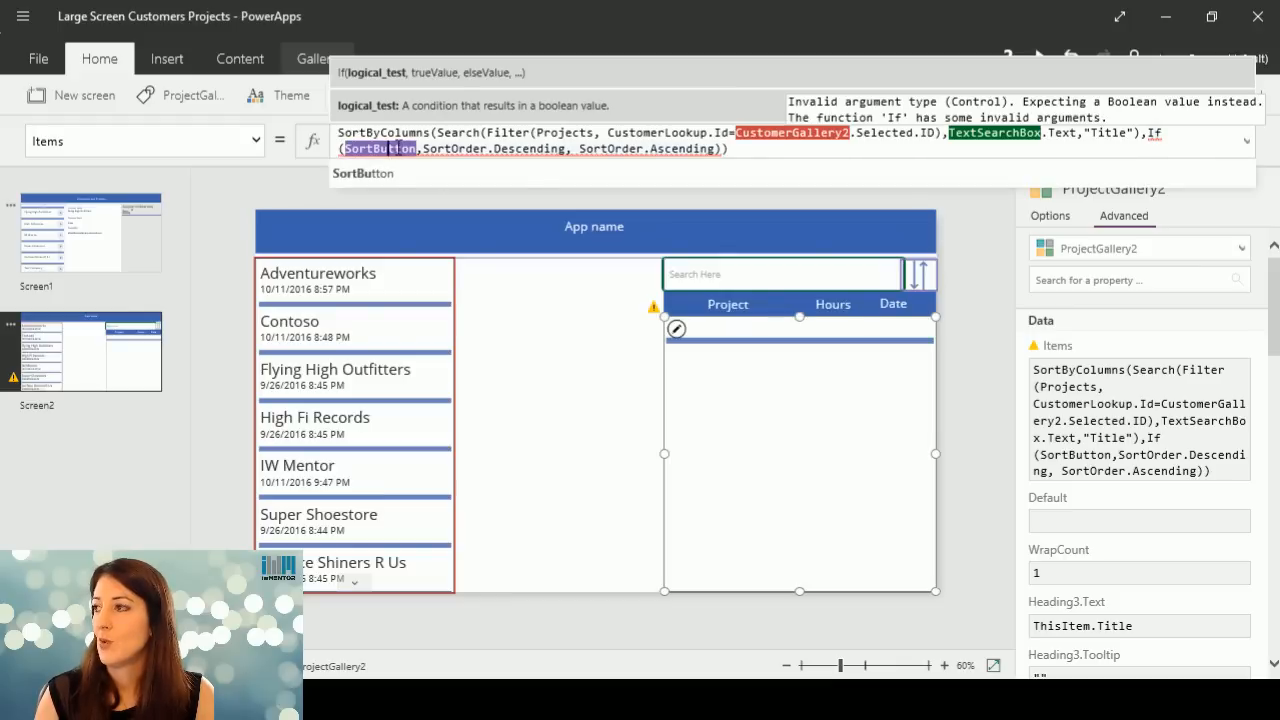
Extend the If condition by adding =true directly after SortButton in the Items formula.
{"action": "left_click", "coordinate": [422, 148]}
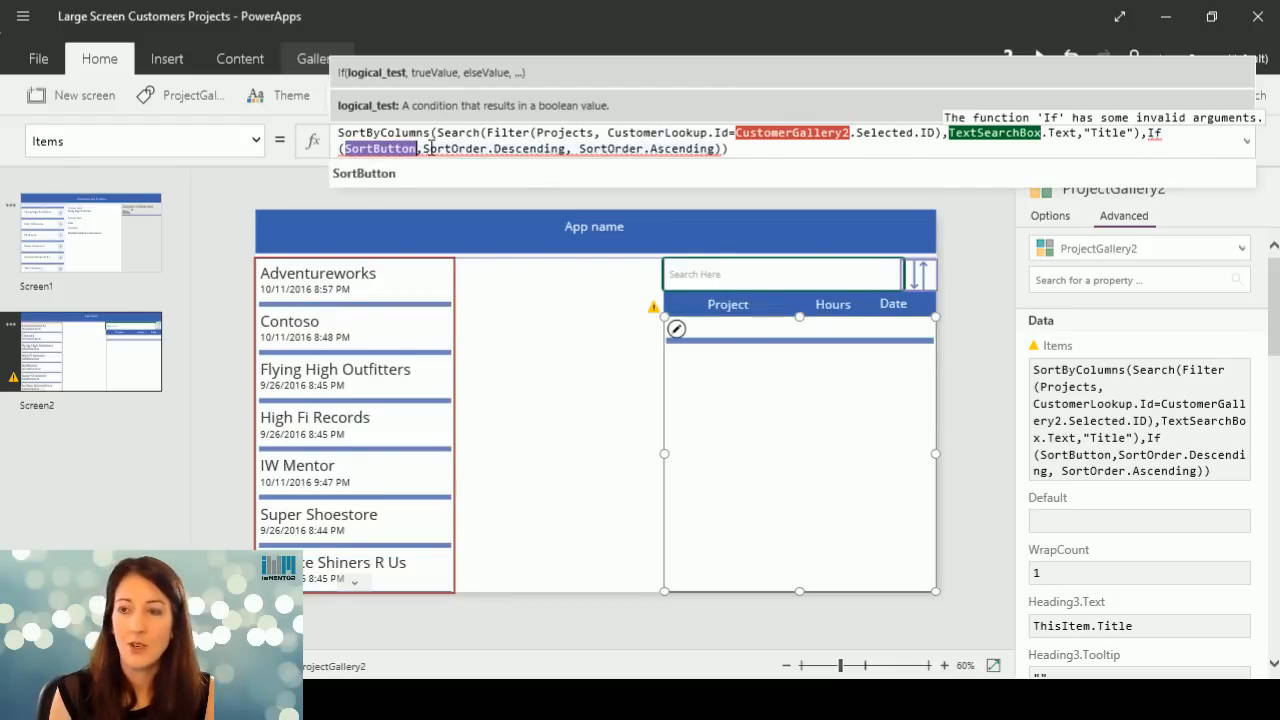
{"action": "type", "text": "=tr"}
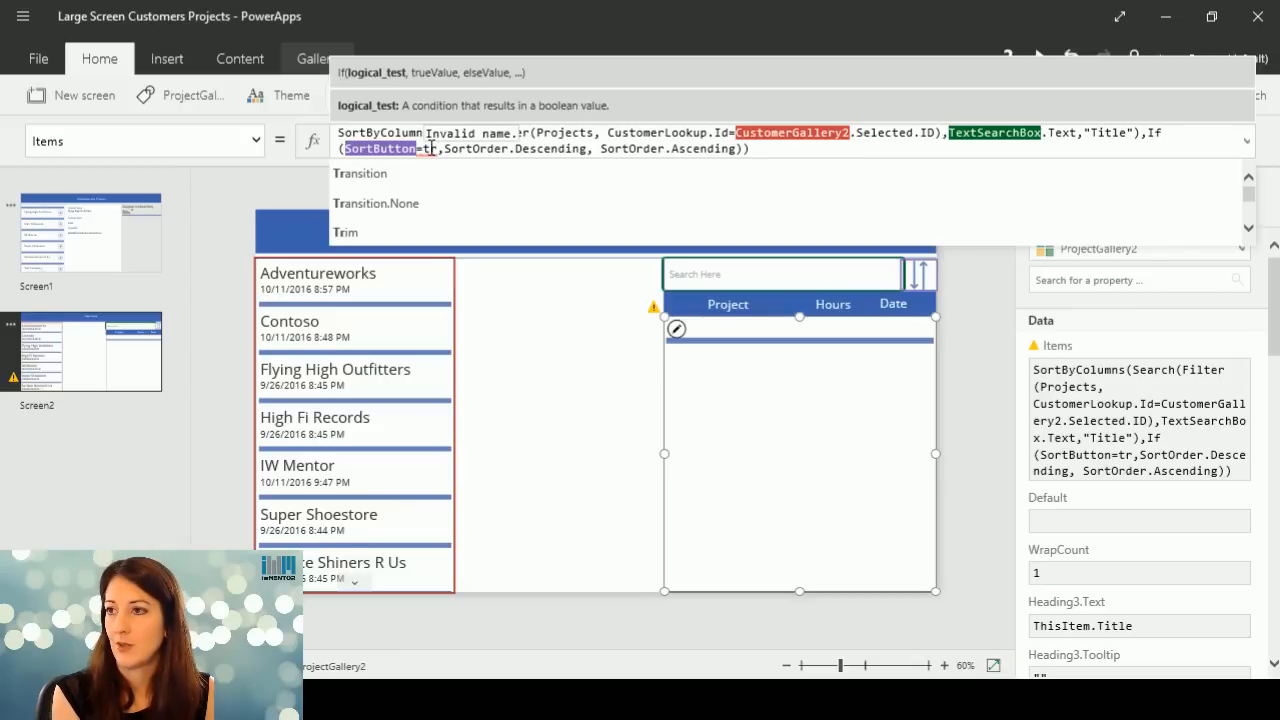
{"action": "type", "text": "u"}
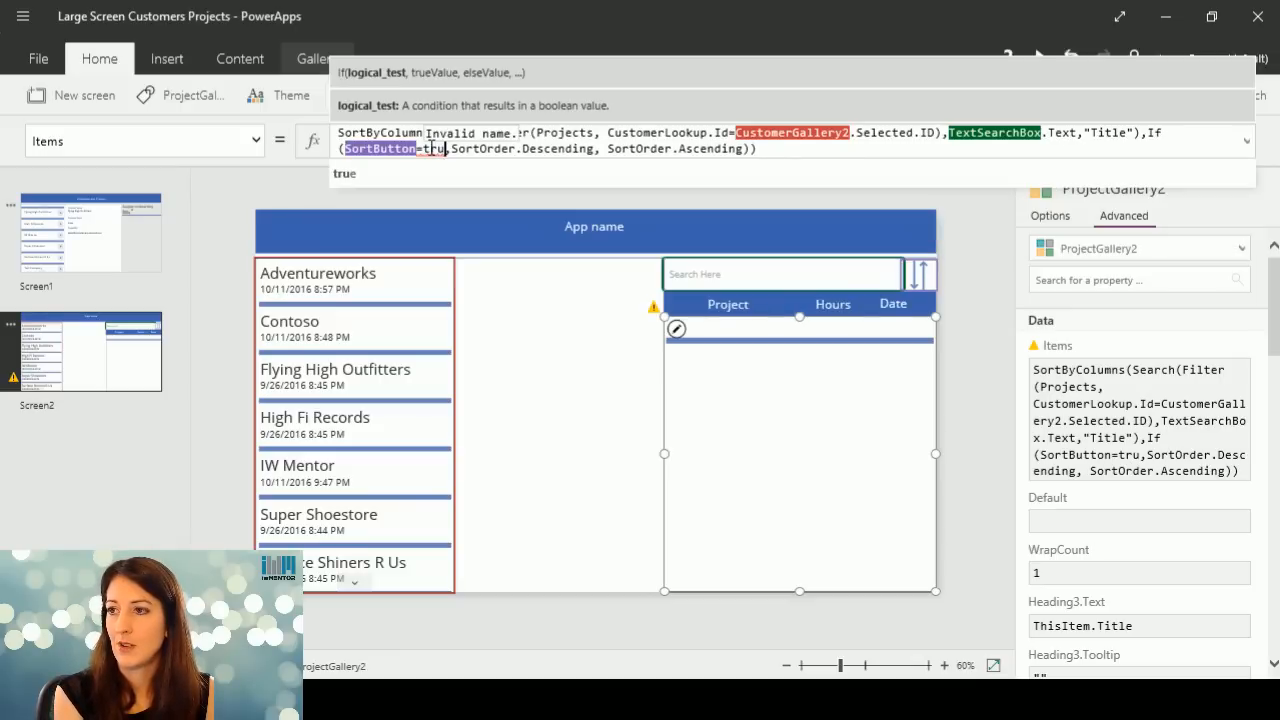
{"action": "type", "text": "e"}
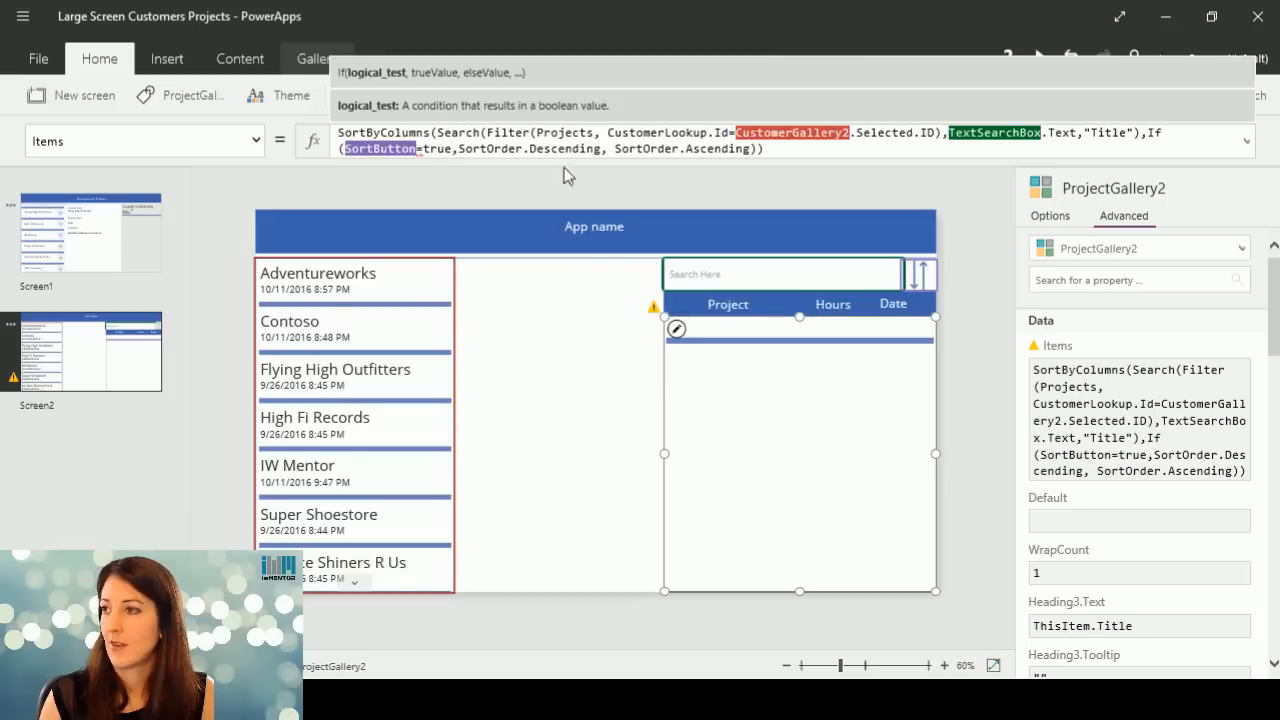
Replace SortButton with SortDescending in the If condition, so that the test reads SortDescending=true.
{"action": "left_click", "coordinate": [425, 149]}
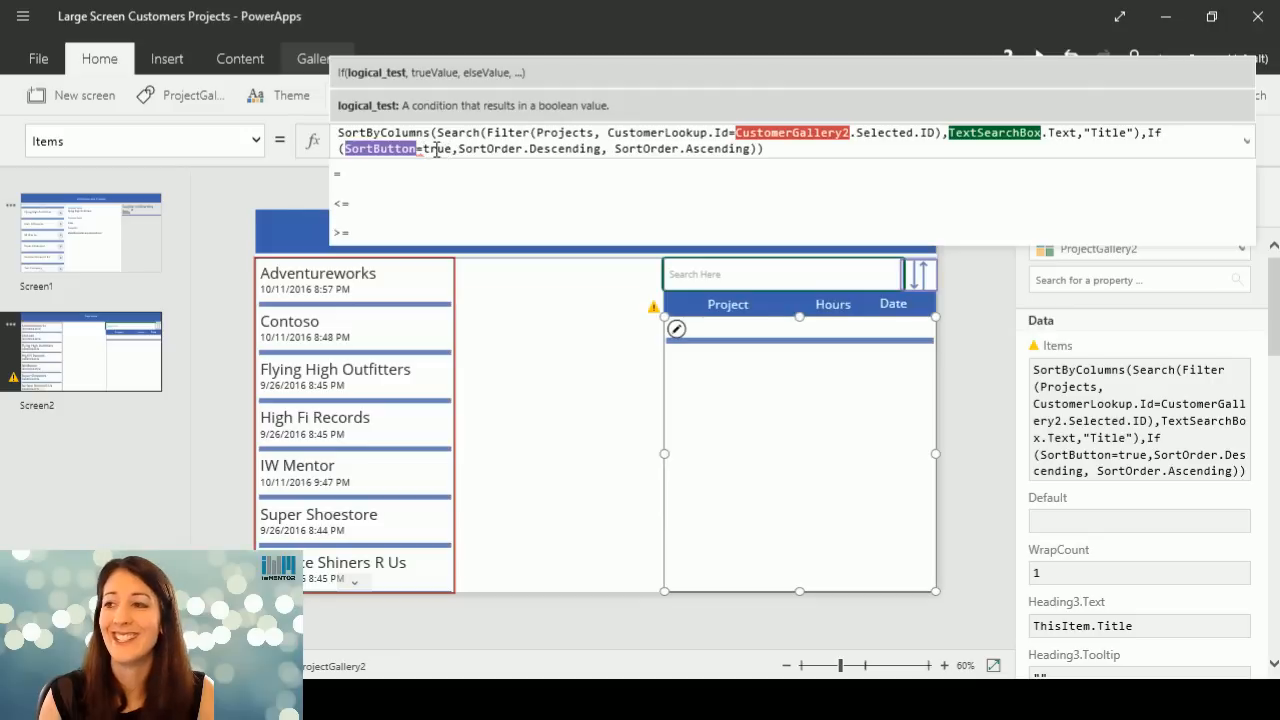
{"action": "left_click", "coordinate": [430, 148]}
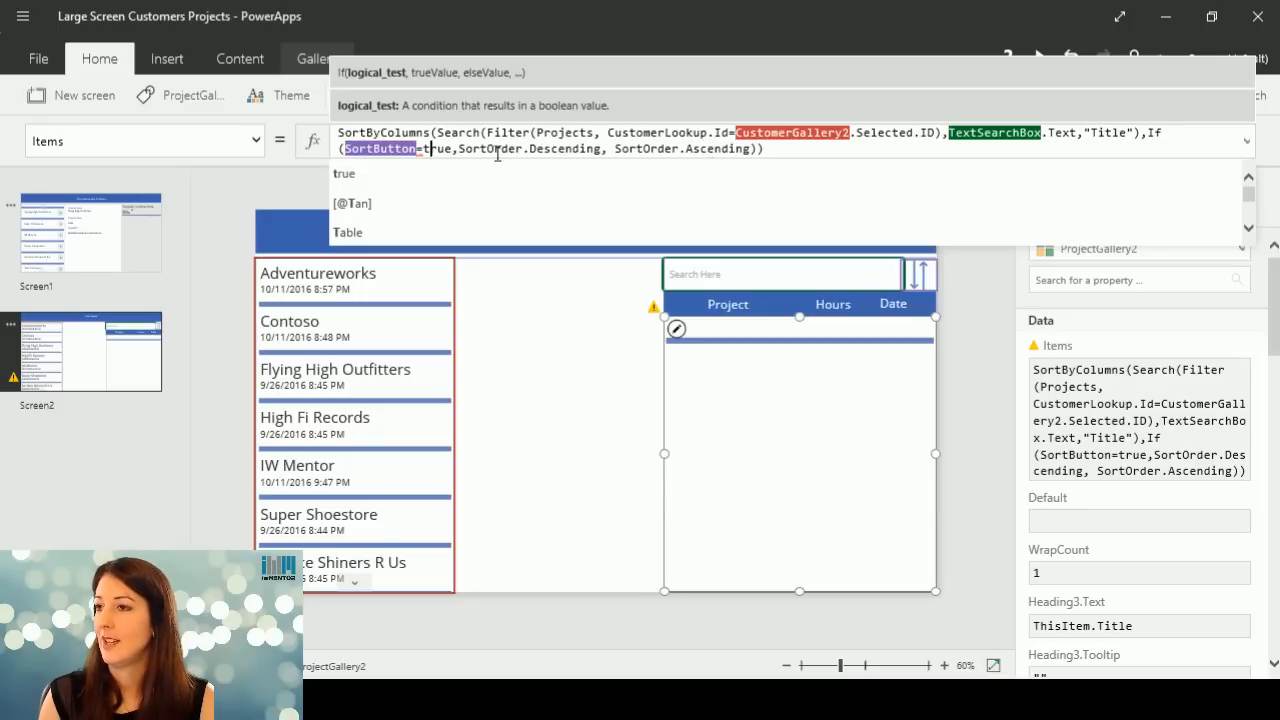
{"action": "left_click", "coordinate": [384, 148]}
{"action": "left_click", "coordinate": [428, 148]}
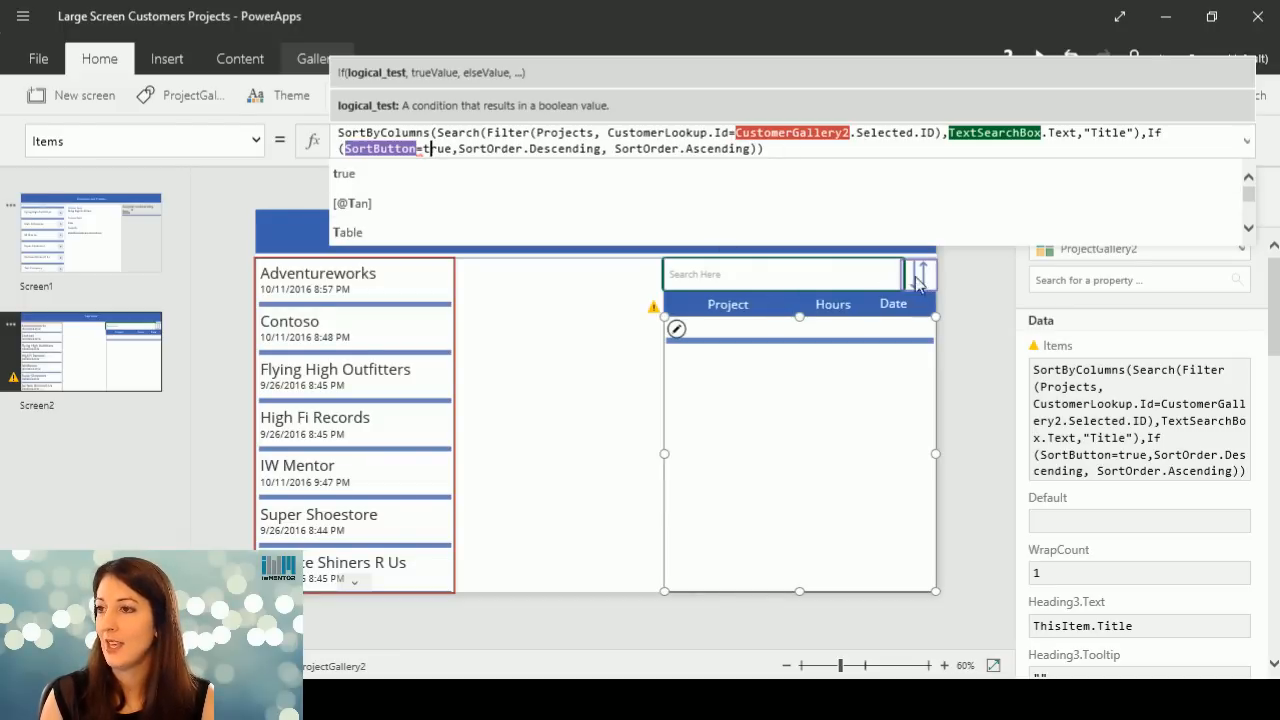
{"action": "left_click", "coordinate": [383, 147]}
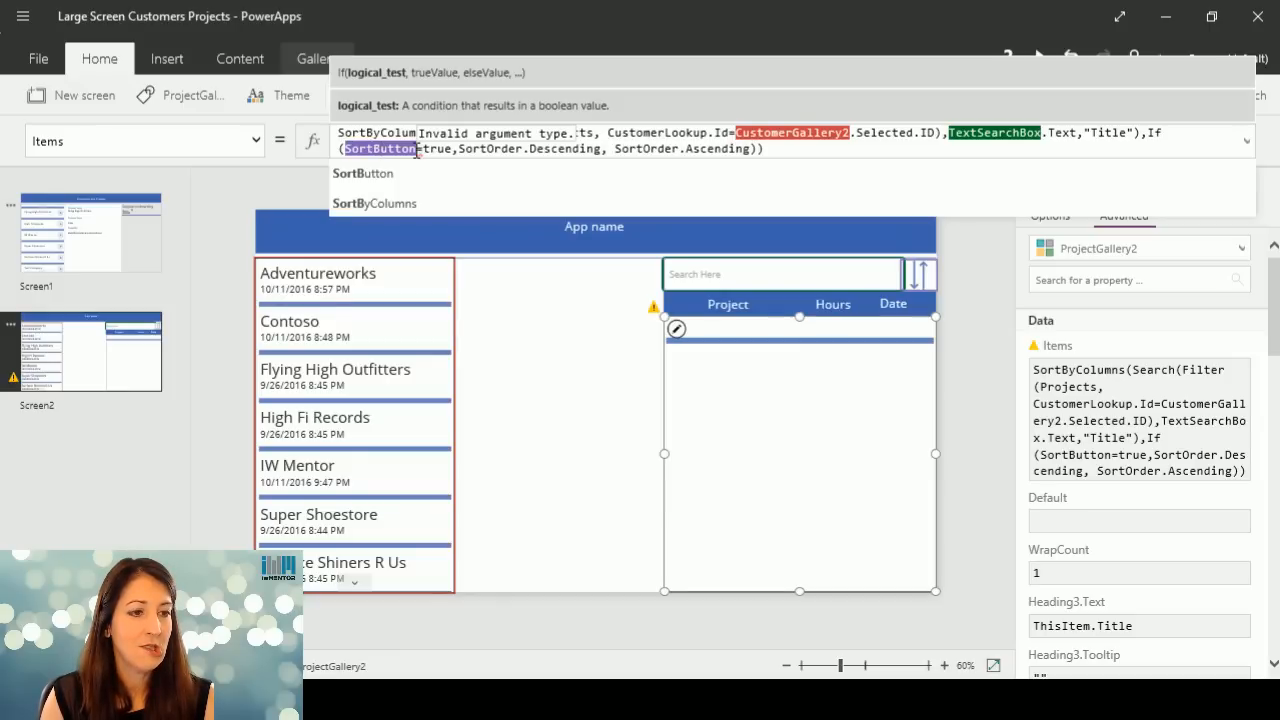
{"action": "left_click", "coordinate": [417, 150]}
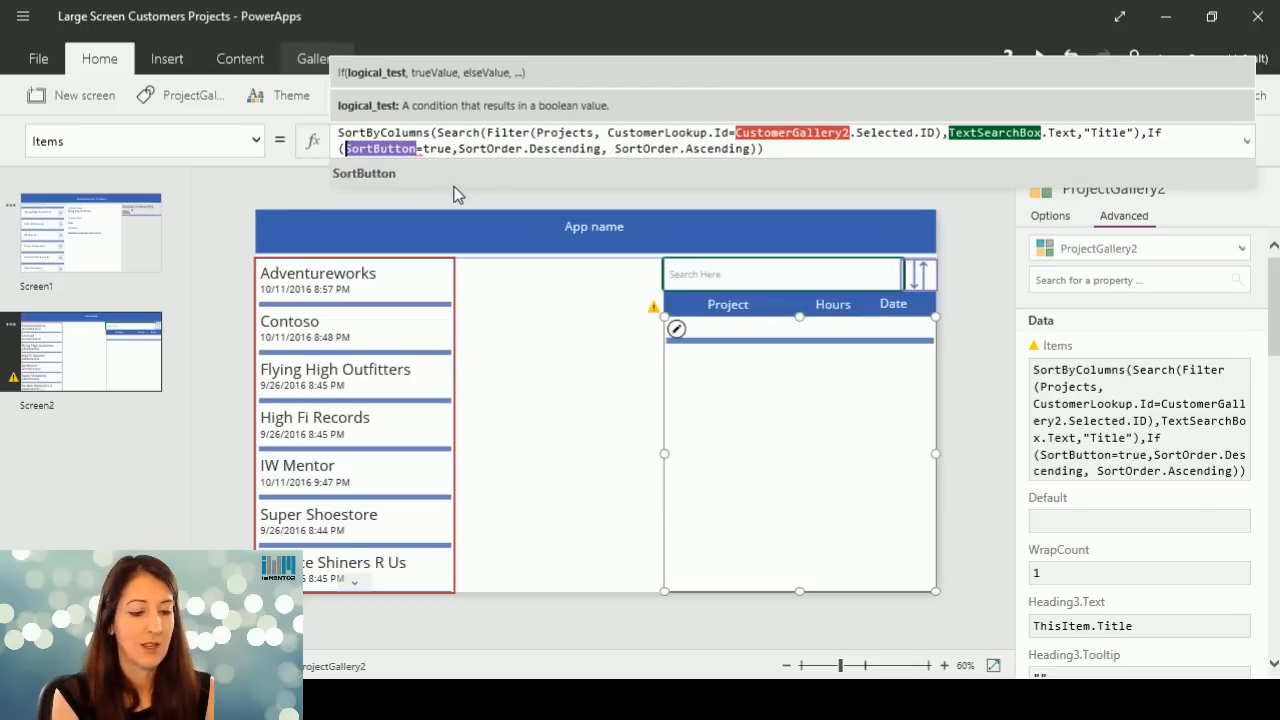
{"action": "key", "text": "BackSpace"}
{"action": "key", "text": "BackSpace"}
{"action": "key", "text": "BackSpace"}
{"action": "key", "text": "BackSpace"}
{"action": "key", "text": "BackSpace"}
{"action": "key", "text": "BackSpace"}
{"action": "key", "text": "BackSpace"}
{"action": "type", "text": "tDs"}
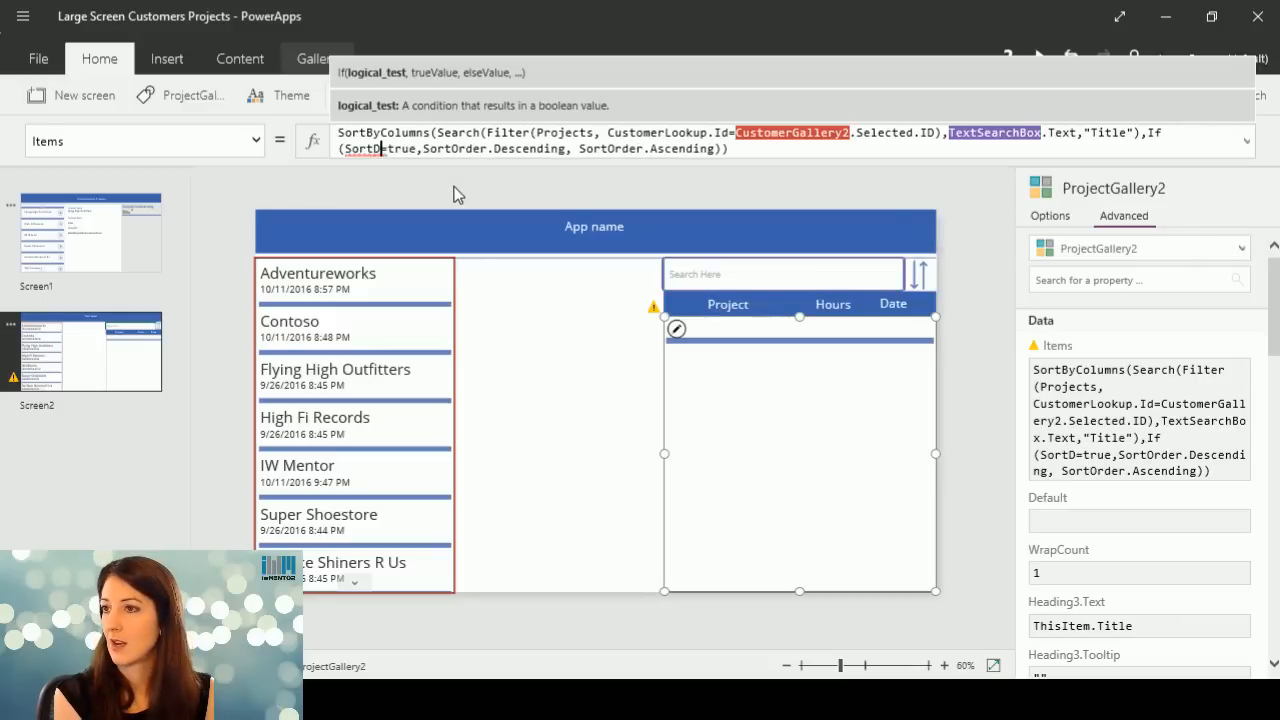
{"action": "type", "text": "scending"}
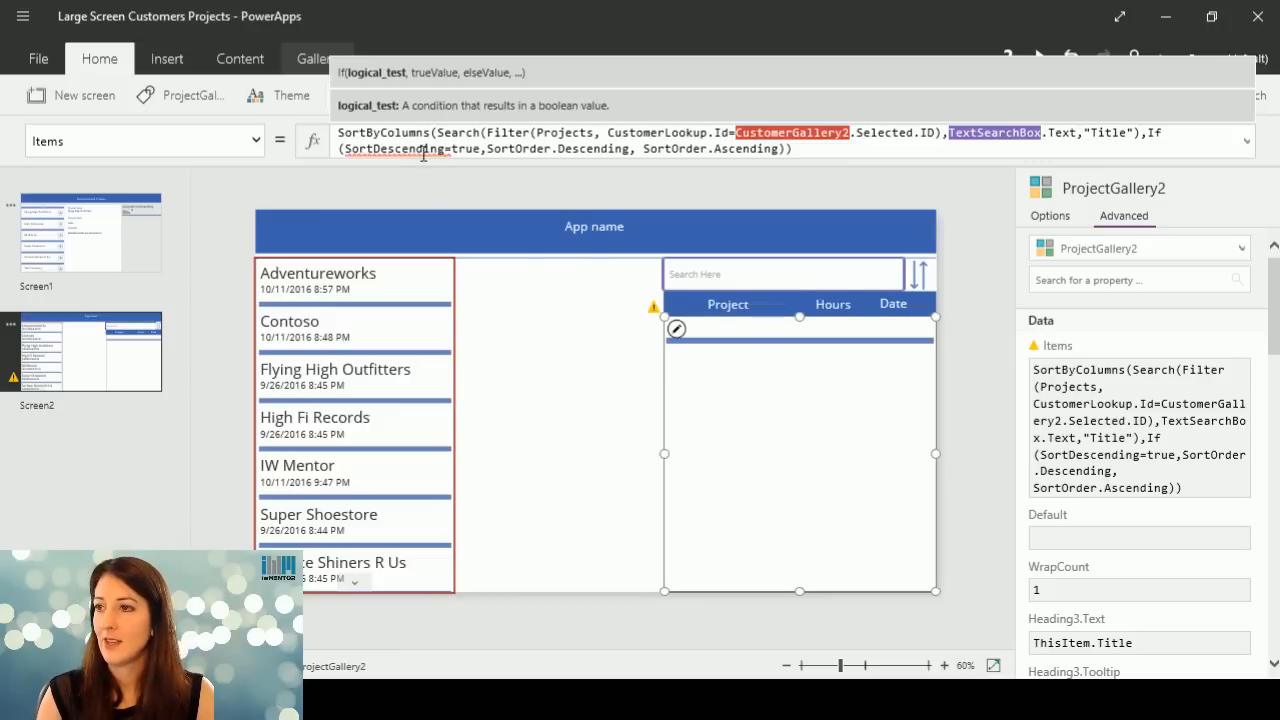
{"action": "mouse_move", "coordinate": [423, 150]}
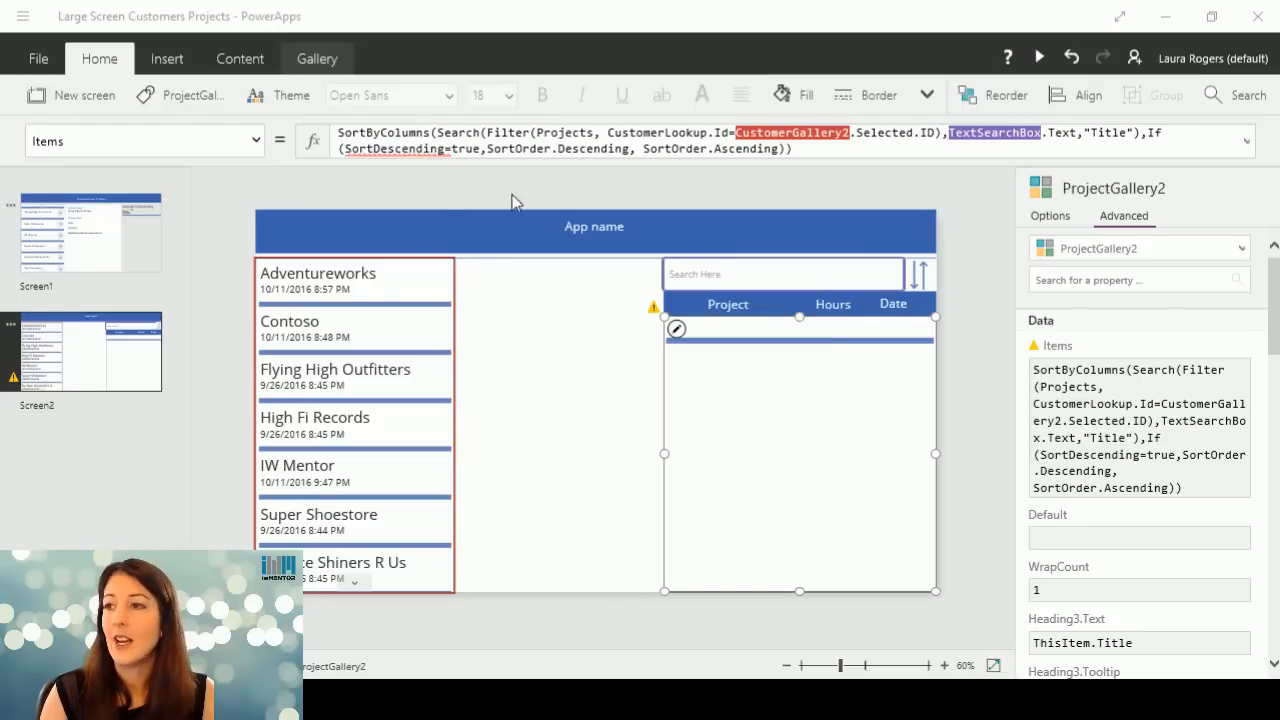
Remove the SortByColumns wrapper and its closing parenthesis from the Items formula, so that it starts with Search.
{"action": "left_click", "coordinate": [407, 152]}
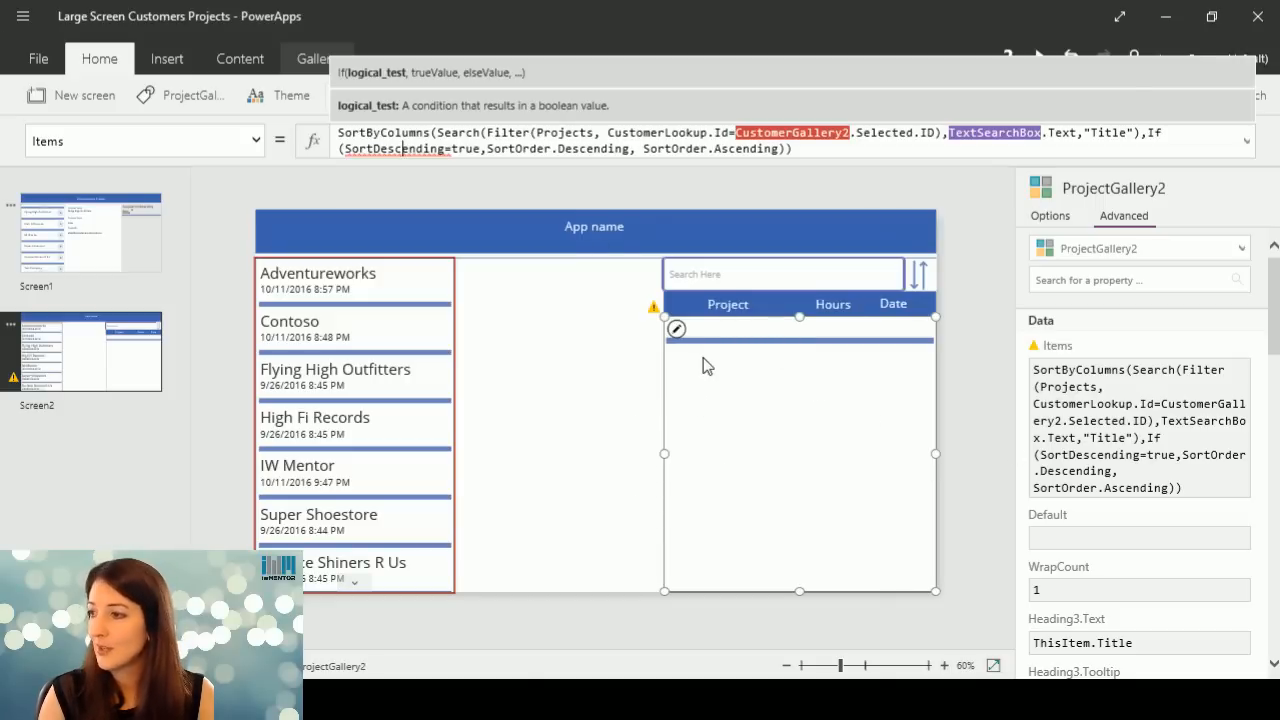
{"action": "left_click", "coordinate": [400, 132]}
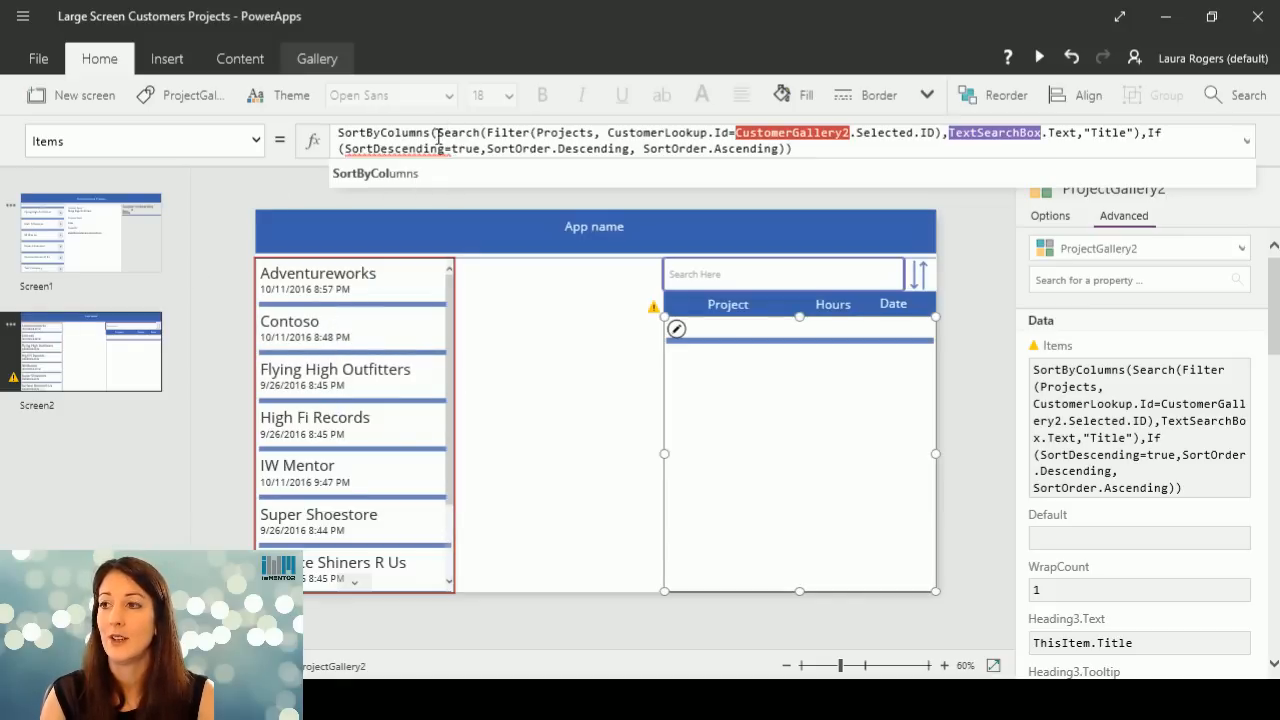
{"action": "left_click_drag", "start_coordinate": [437, 134], "coordinate": [296, 135]}
{"action": "key", "text": "Delete"}
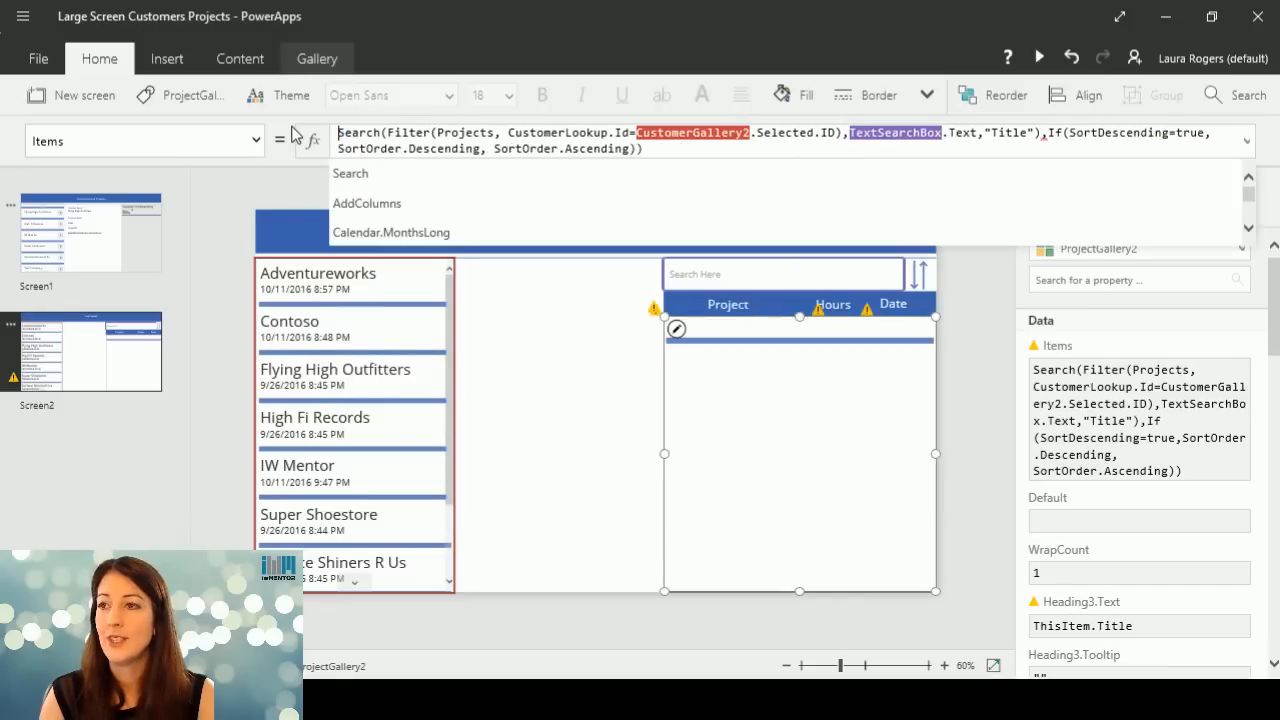
{"action": "left_click", "coordinate": [663, 150]}
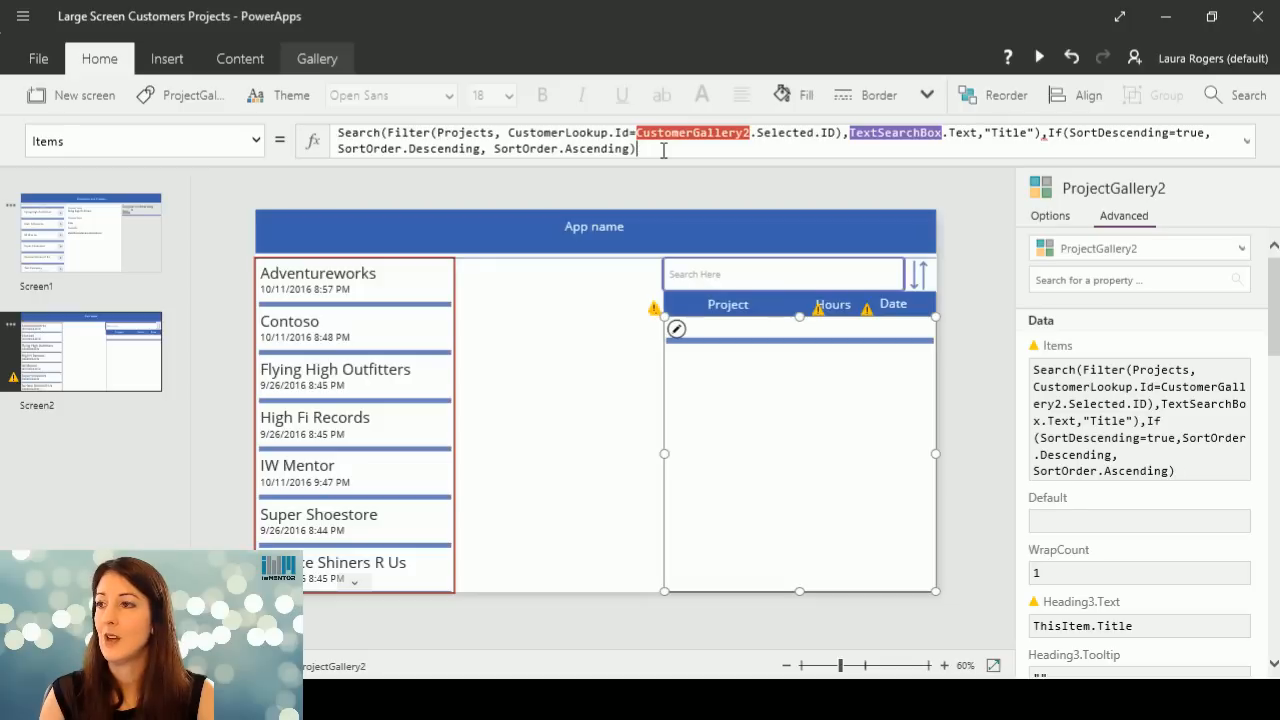
Delete the whole If sort-order argument and the comma before it, ending the Items formula after "Title").
{"action": "left_click", "coordinate": [1047, 133], "text": "shift"}
{"action": "key", "text": "Delete"}
{"action": "key", "text": "BackSpace"}
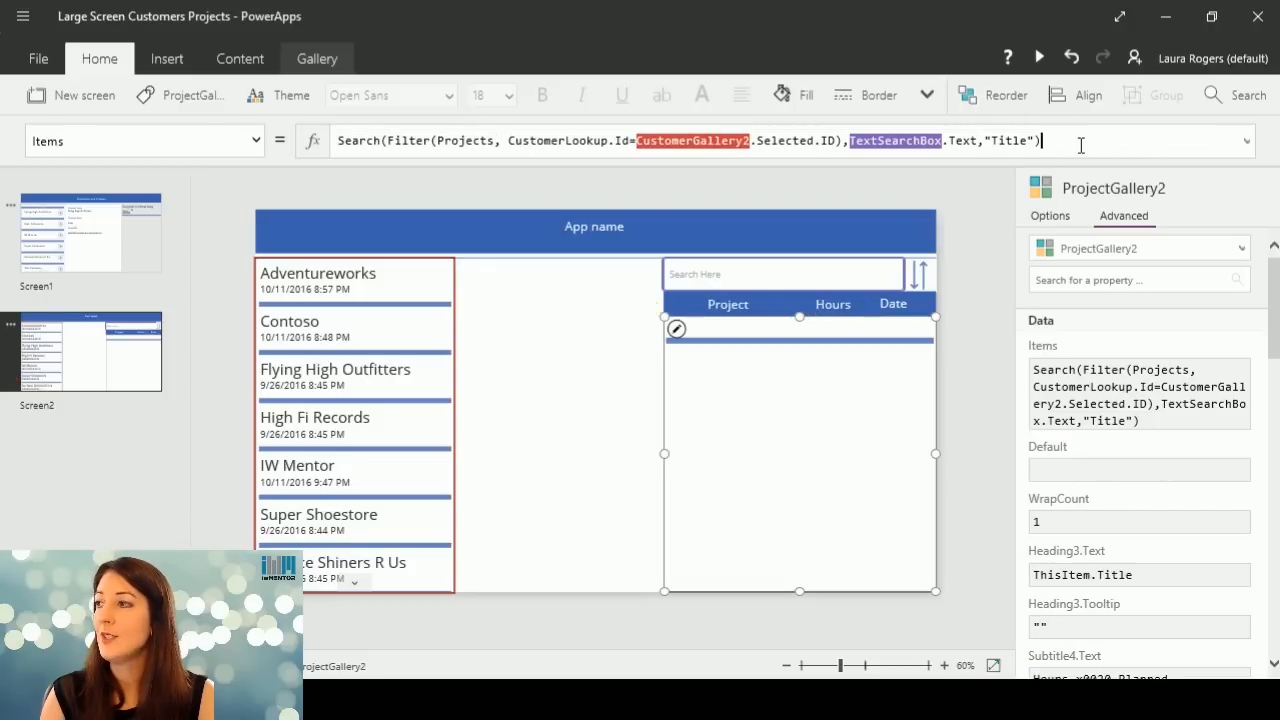
Save the Large Screen Customers Projects app and return to the screen editor.
{"action": "left_click", "coordinate": [40, 60]}
{"action": "left_click", "coordinate": [45, 343]}
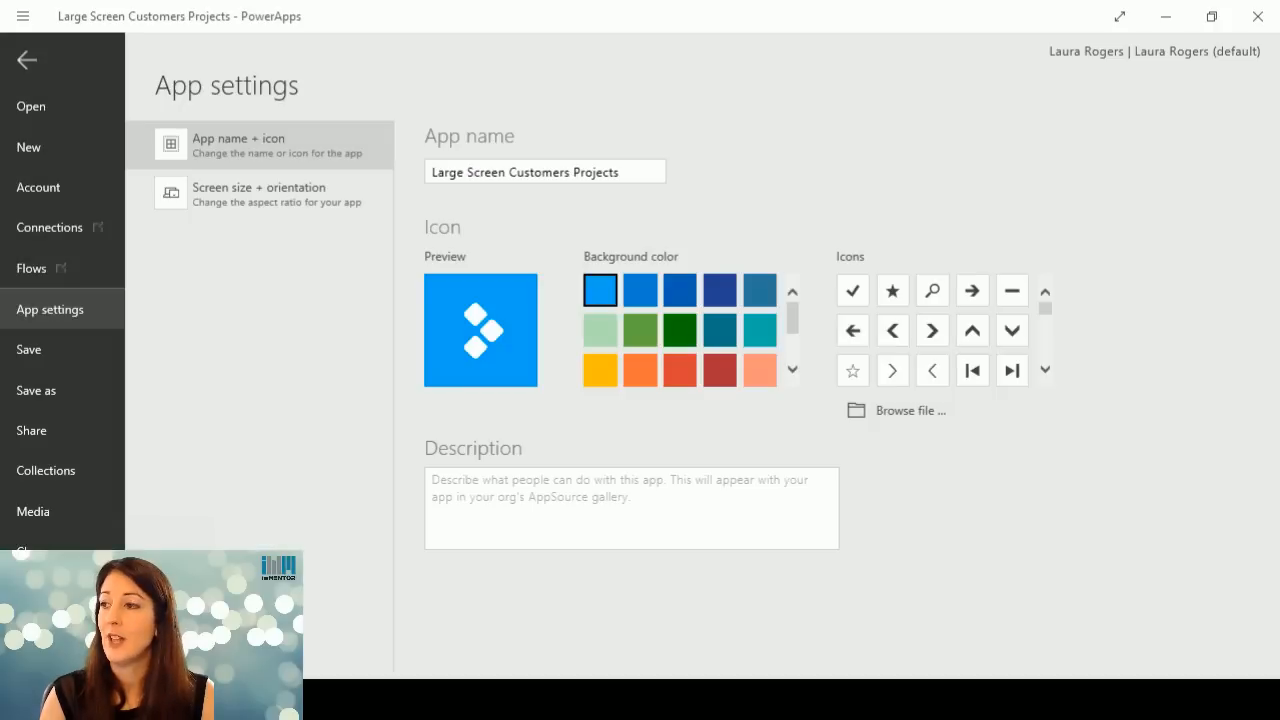
{"action": "left_click", "coordinate": [28, 64]}
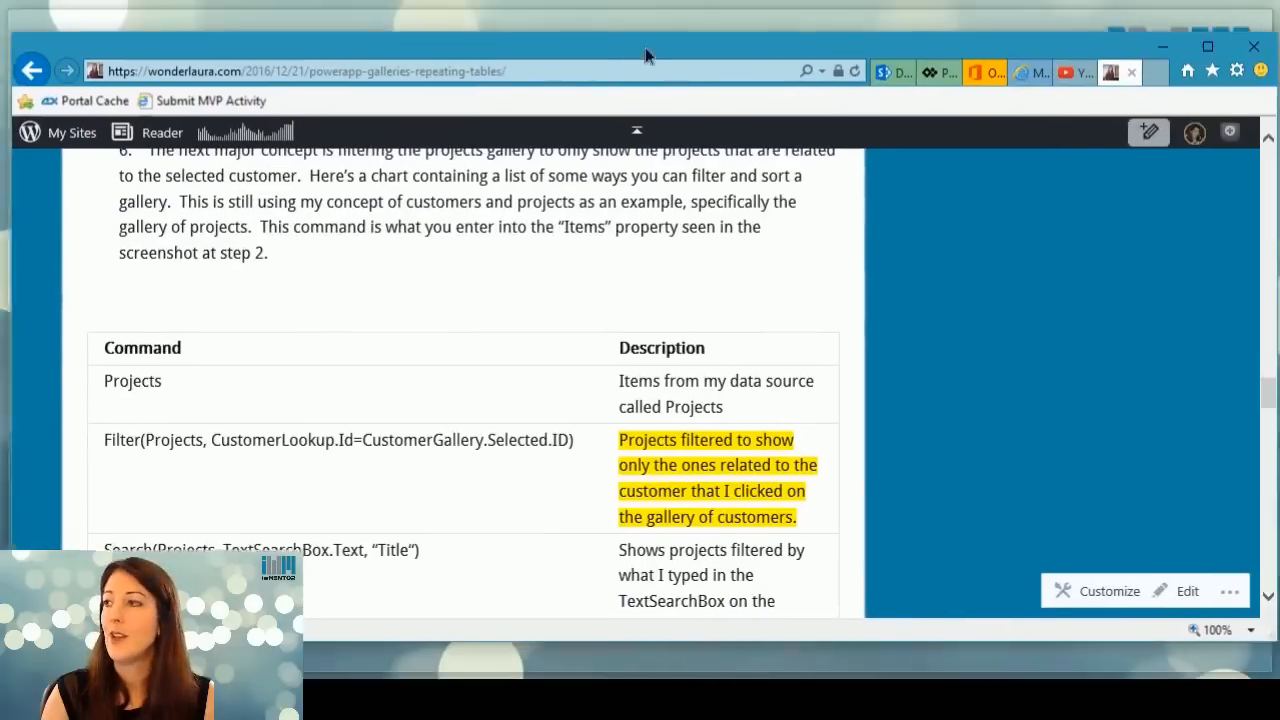
Switch to PowerApps Studio in the browser, maximize its window and open the Travel App from the available apps.
{"action": "left_click", "coordinate": [908, 75]}
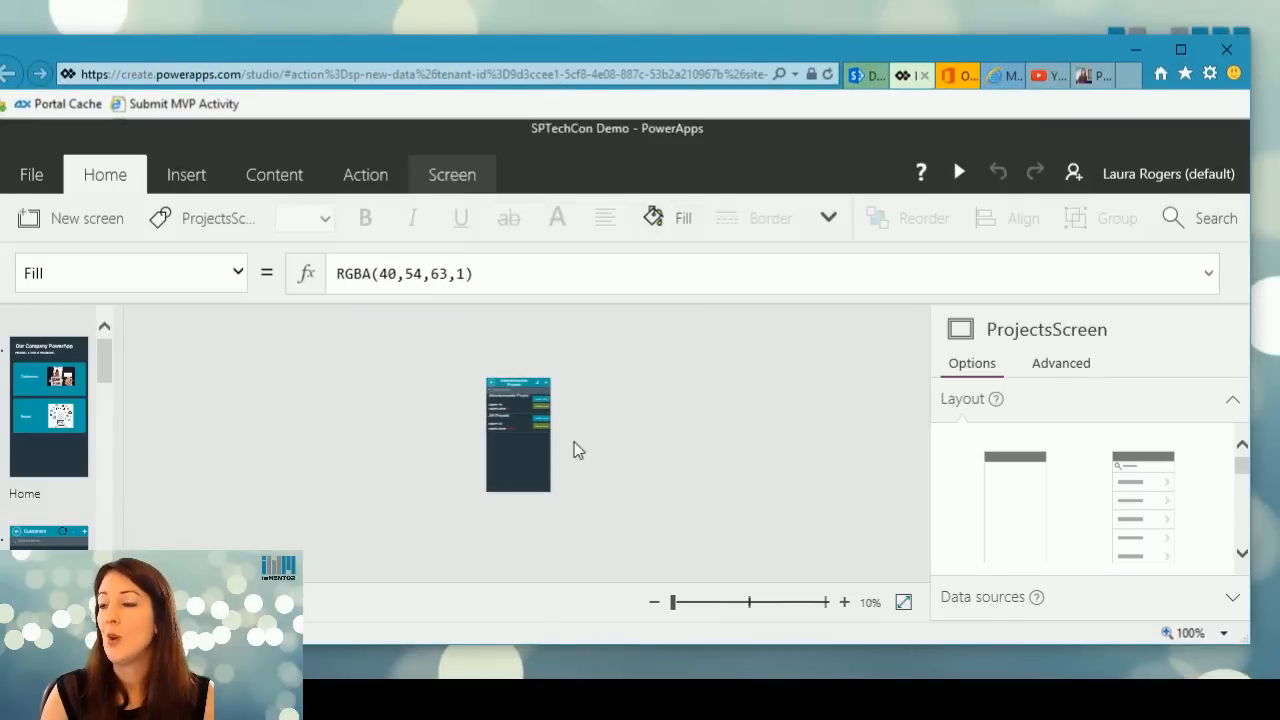
{"action": "left_click", "coordinate": [1180, 49]}
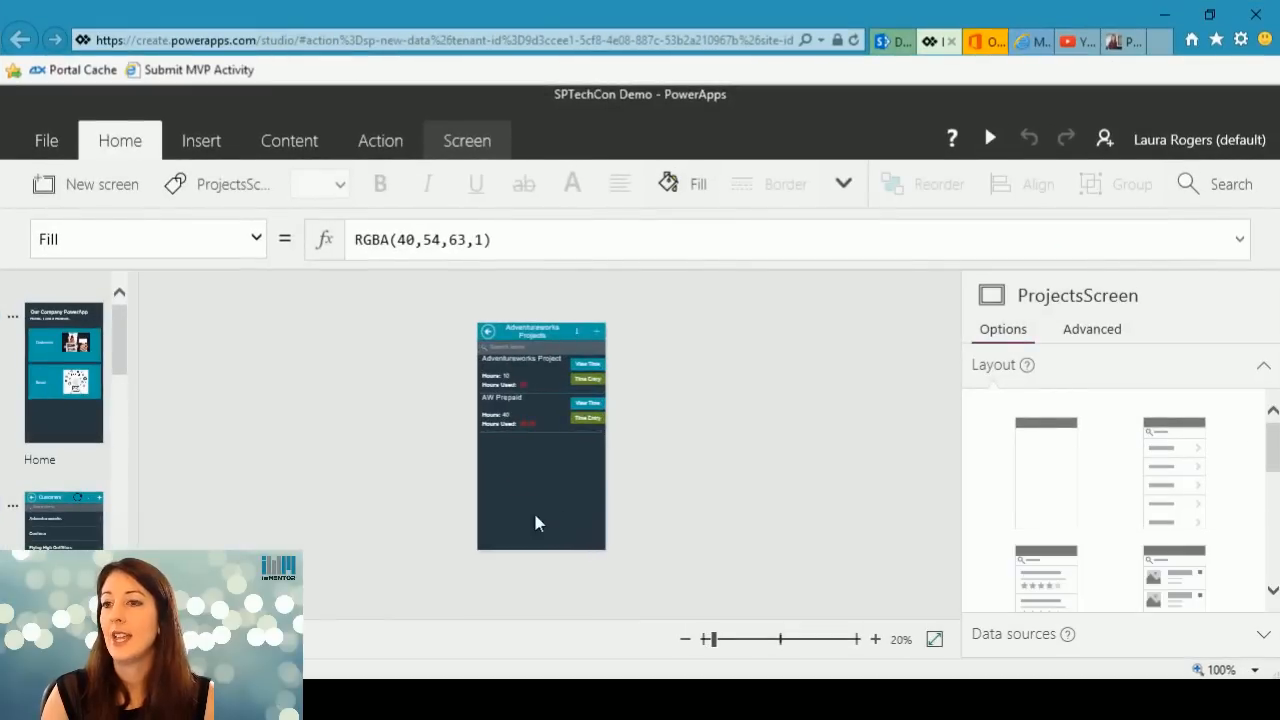
{"action": "left_click", "coordinate": [42, 145]}
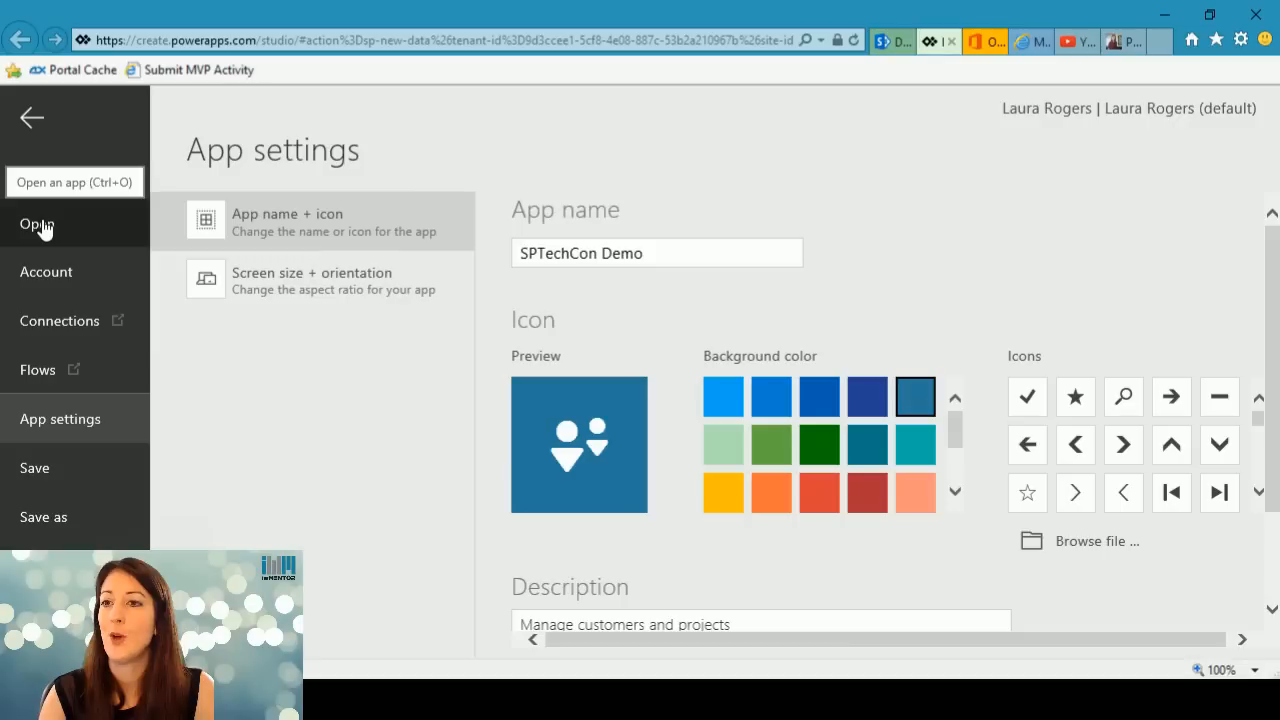
{"action": "left_click", "coordinate": [38, 225]}
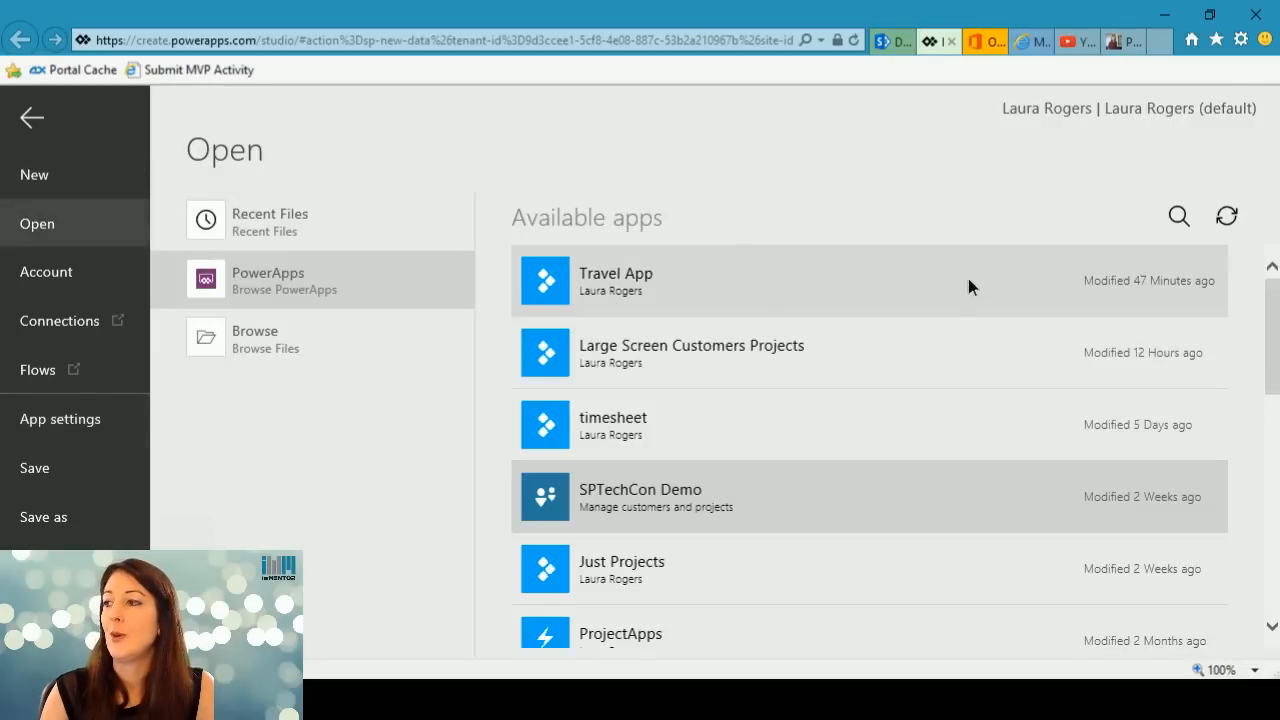
{"action": "left_click", "coordinate": [968, 278]}
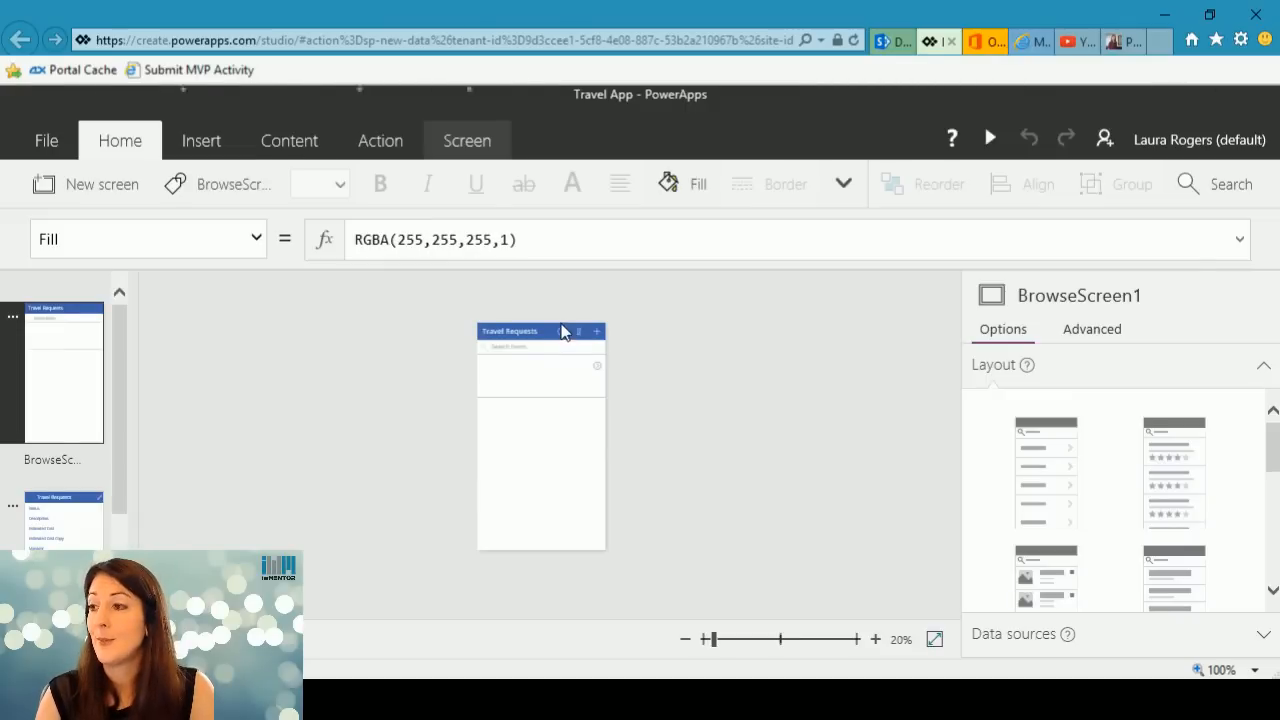
Select the whole travel requests gallery on BrowseScreen1 to examine its Items formula.
{"action": "left_click", "coordinate": [552, 385]}
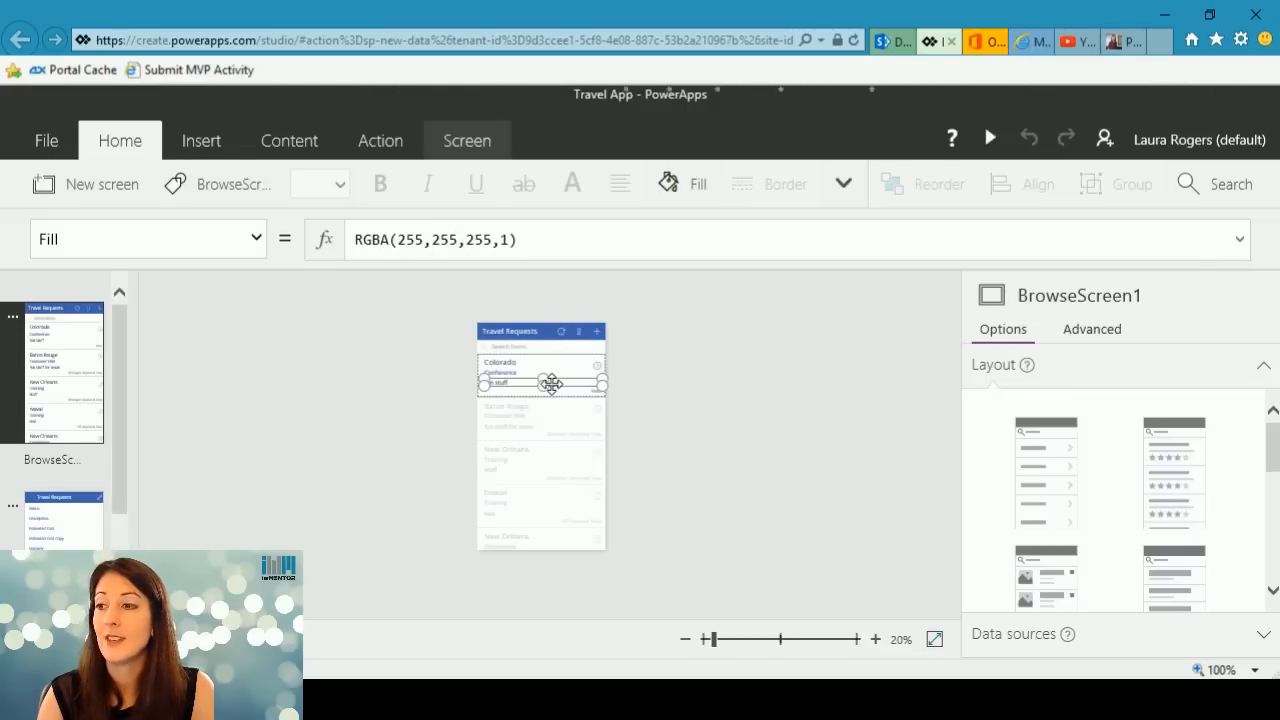
{"action": "left_click", "coordinate": [565, 444]}
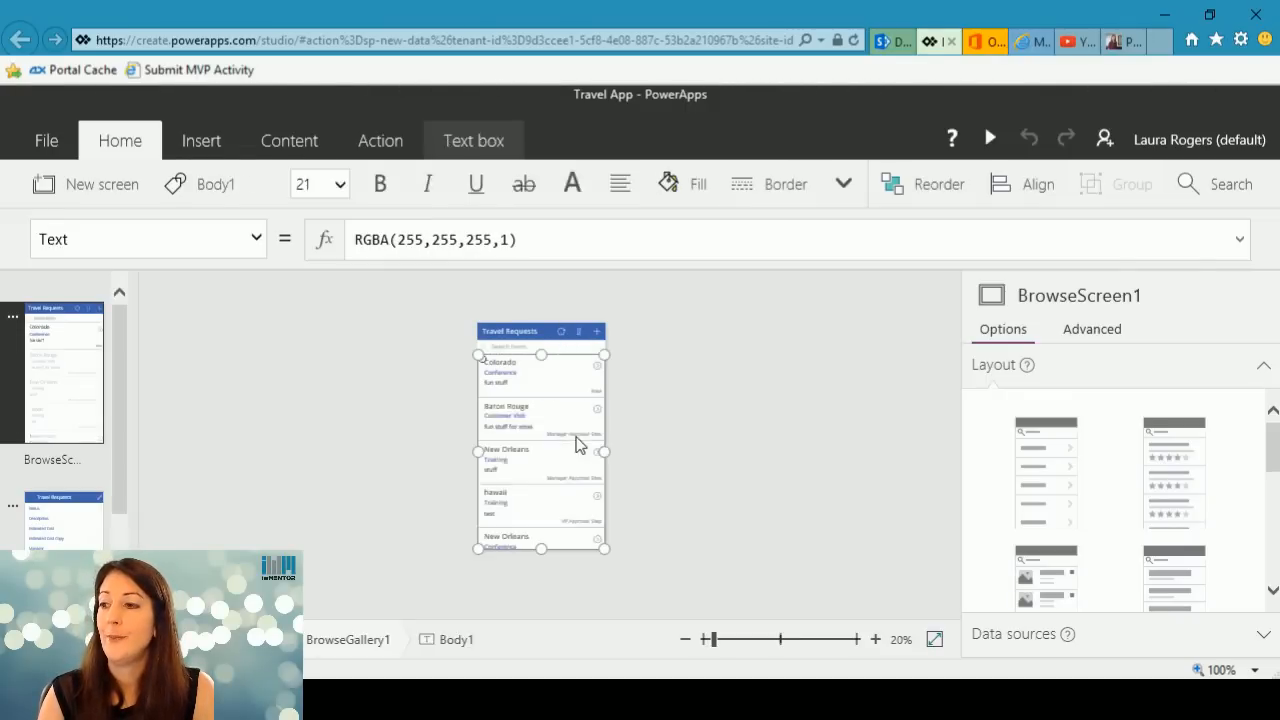
{"action": "left_click", "coordinate": [540, 400]}
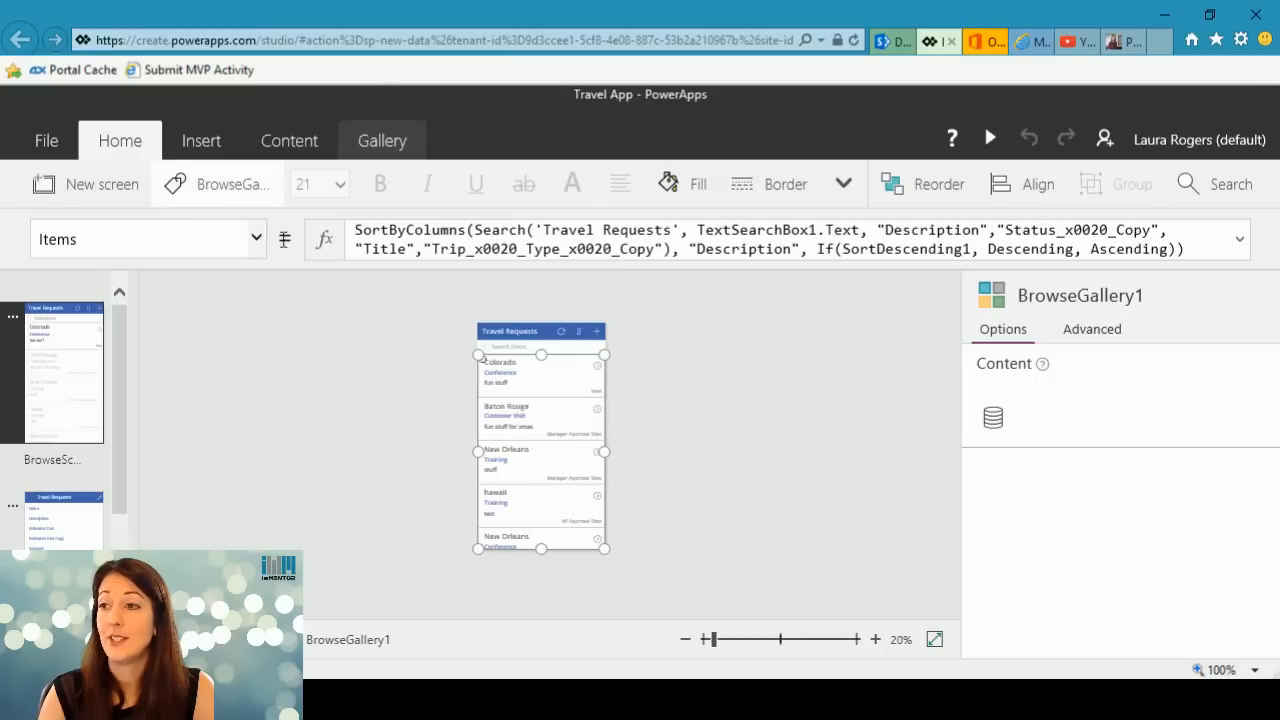
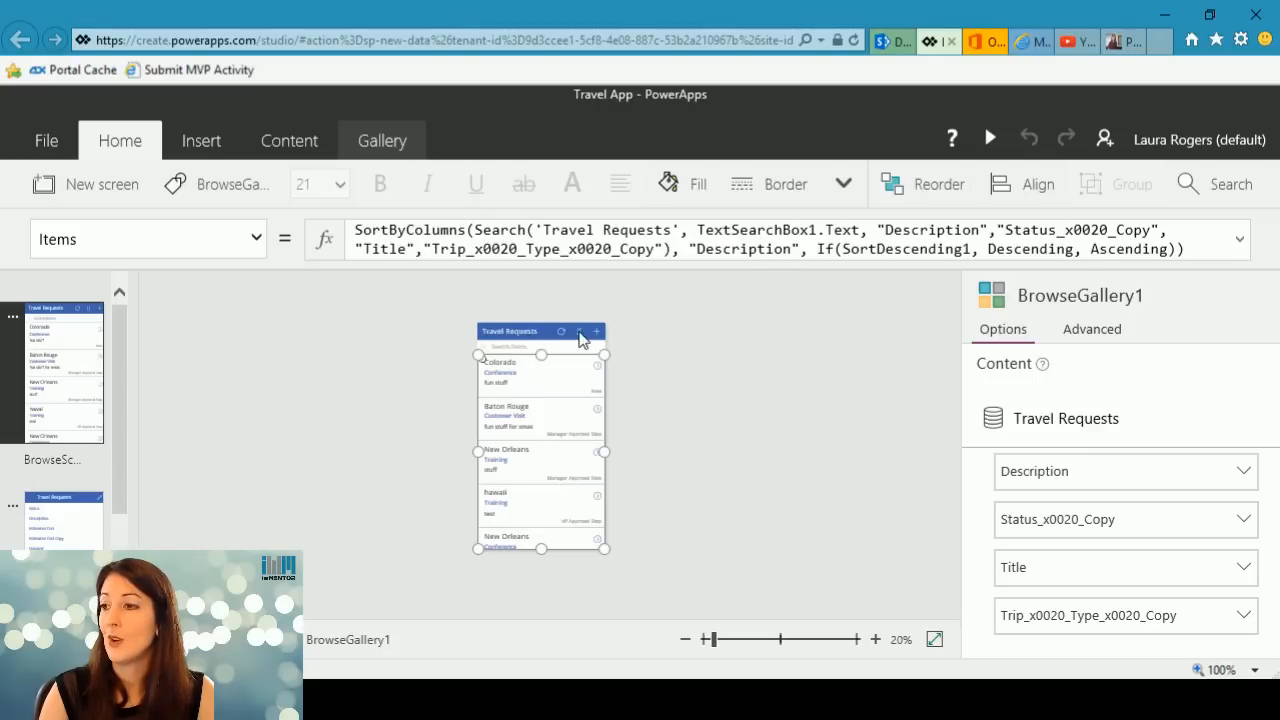
Copy the sort icon's whole OnSelect formula, UpdateContext({SortDescending1: !SortDescending1}), from the travel requests header, allowing the webpage clipboard access.
{"action": "left_click", "coordinate": [593, 336]}
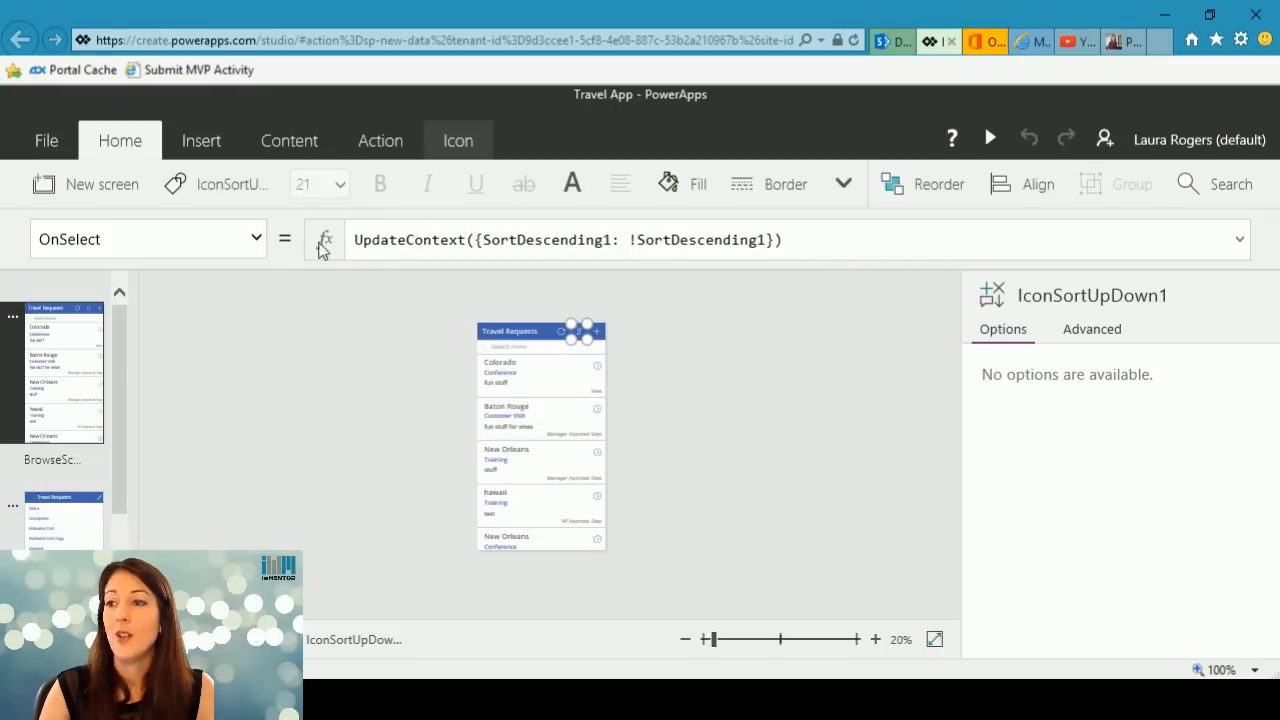
{"action": "left_click", "coordinate": [760, 240]}
{"action": "left_click_drag", "start_coordinate": [800, 240], "coordinate": [322, 240]}
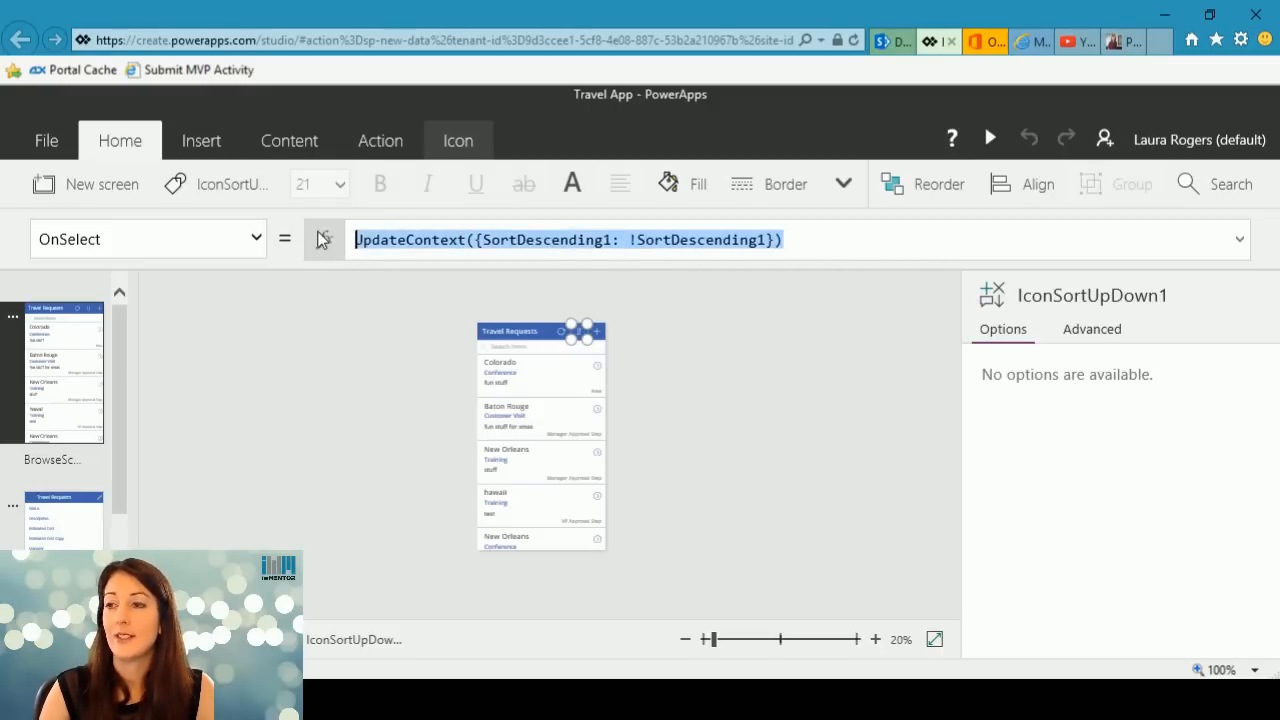
{"action": "key", "text": "ctrl+c"}
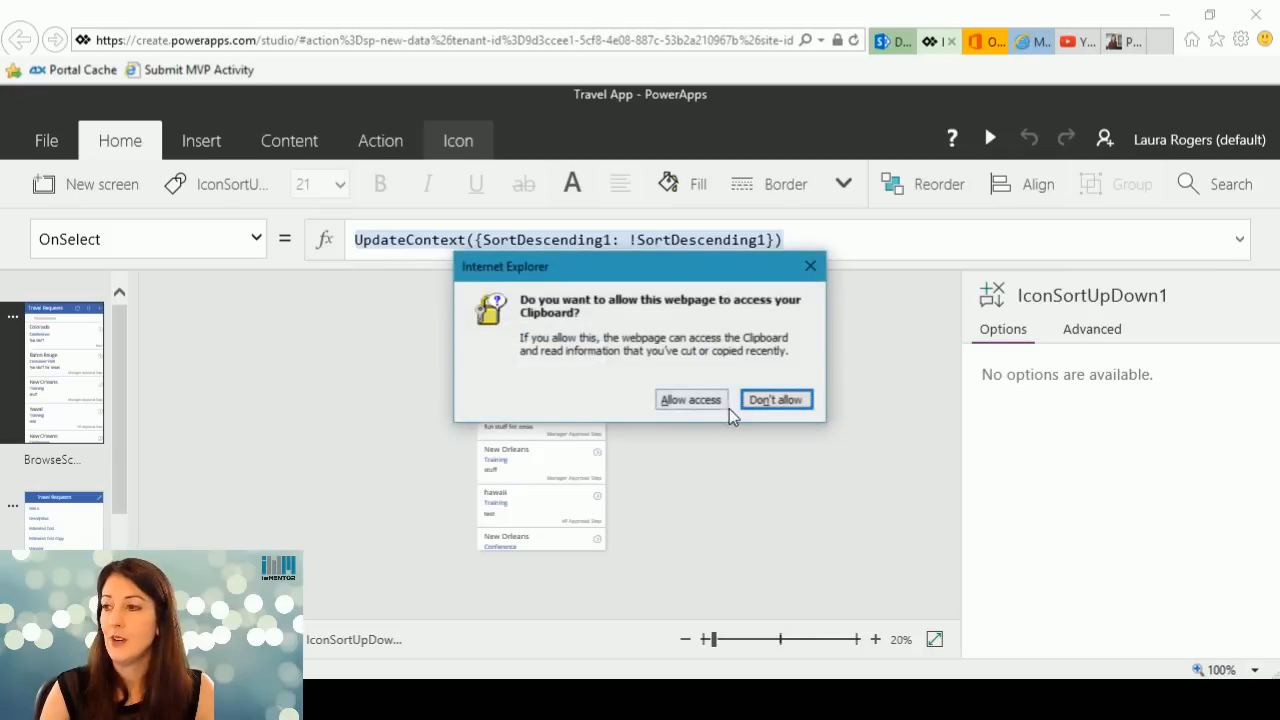
{"action": "left_click", "coordinate": [696, 402]}
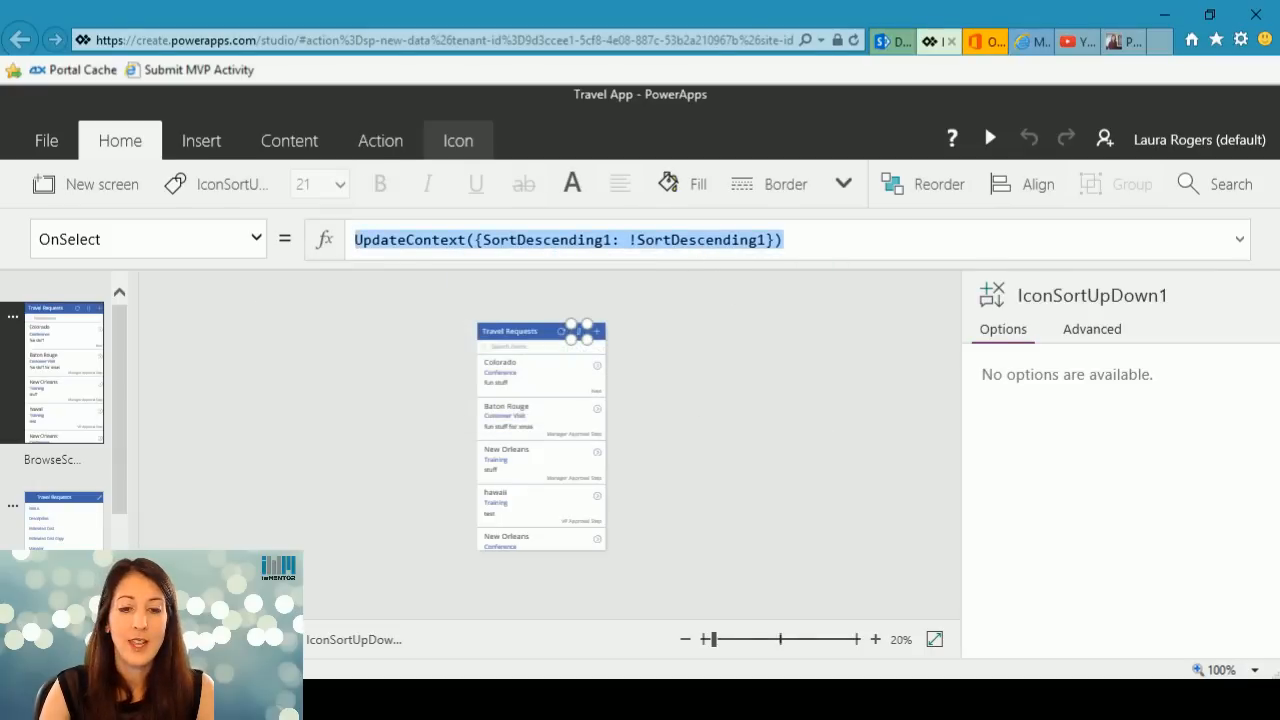
Switch to the Large Screen Customers Projects app in PowerApps and maximize its window.
{"action": "key", "text": "alt+Tab"}
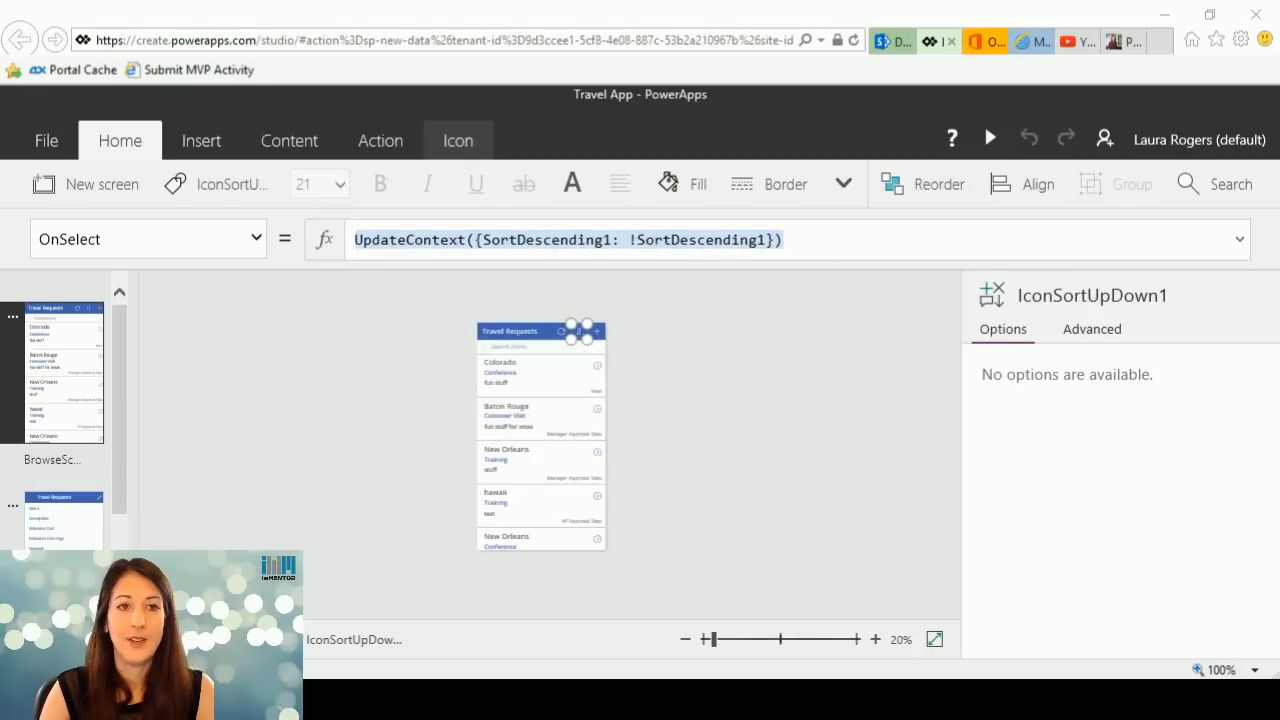
{"action": "left_click_drag", "start_coordinate": [0, 24], "coordinate": [795, 35]}
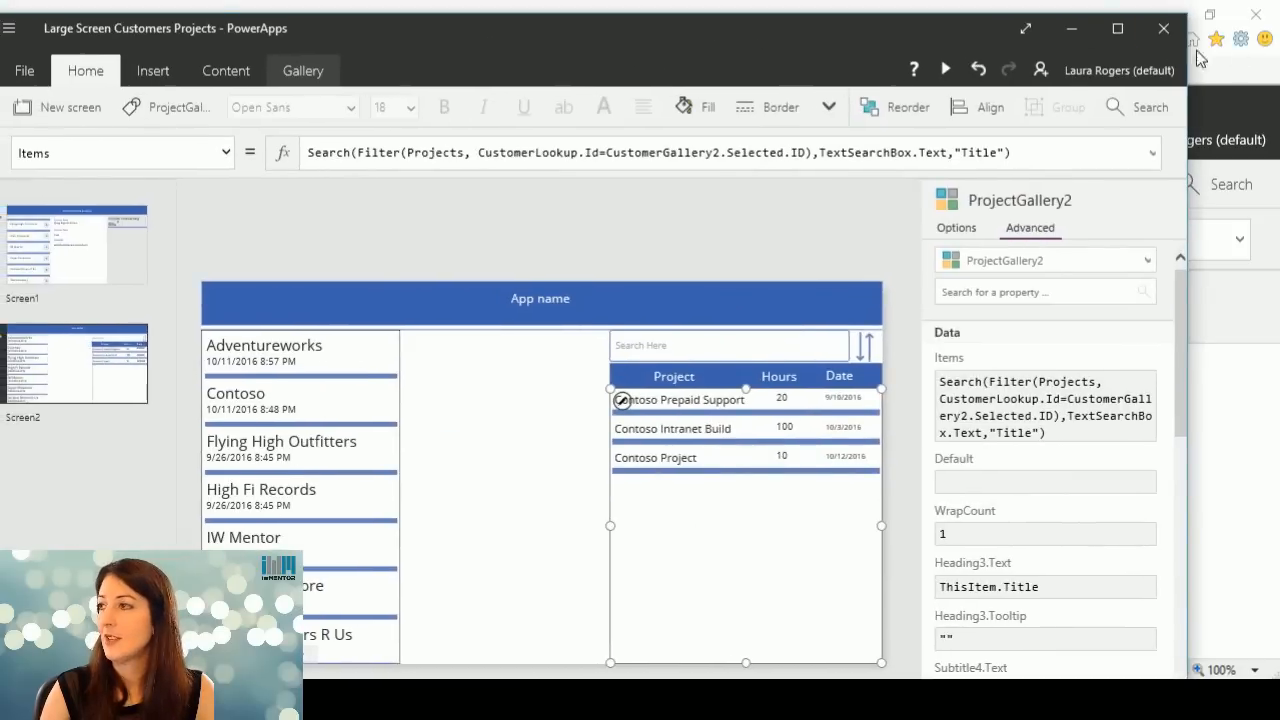
{"action": "left_click", "coordinate": [1117, 28]}
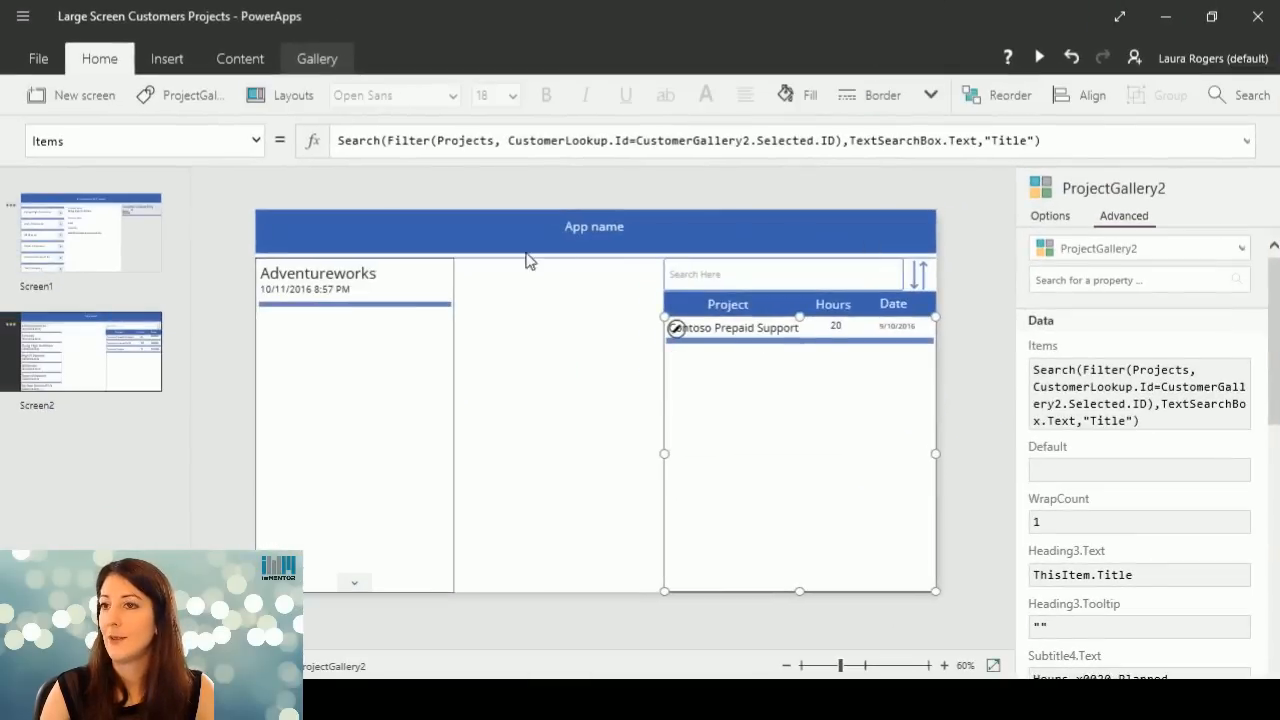
Replace the OnSelect formula of the sort button beside the search box with the copied UpdateContext({SortDescending1: !SortDescending1}).
{"action": "left_click", "coordinate": [916, 271]}
{"action": "left_click_drag", "start_coordinate": [404, 141], "coordinate": [308, 143]}
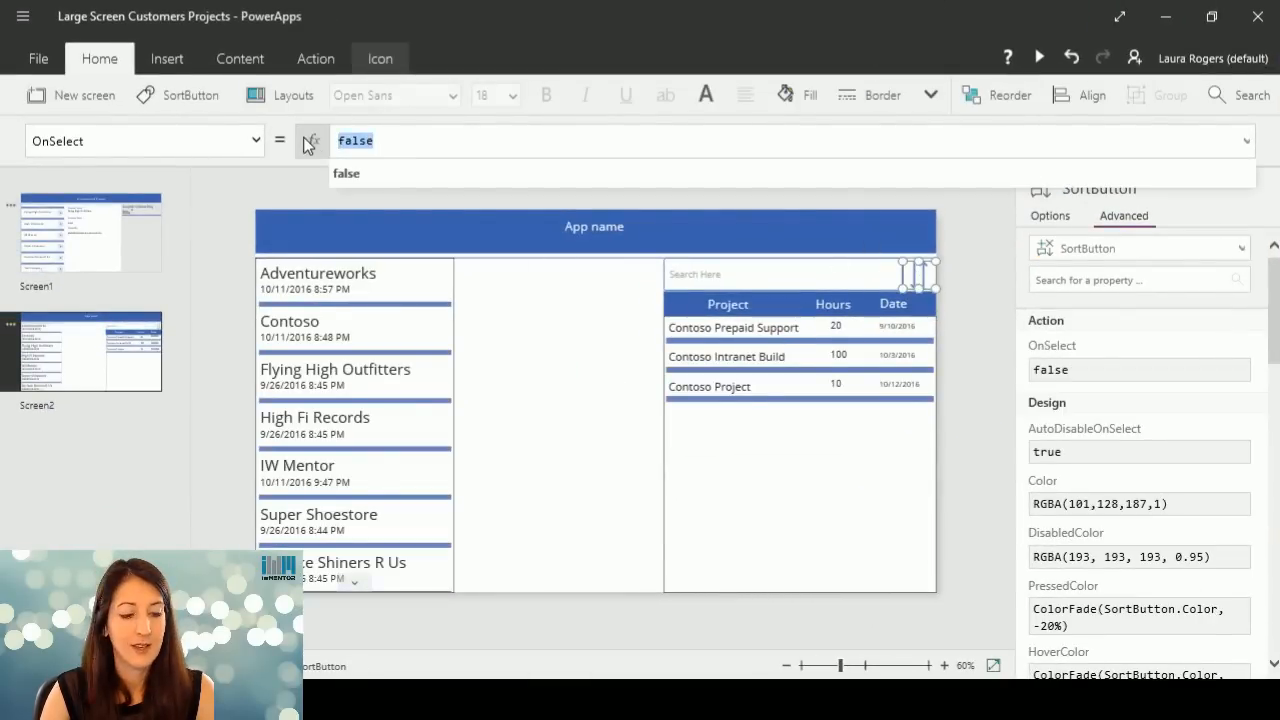
{"action": "key", "text": "ctrl+v"}
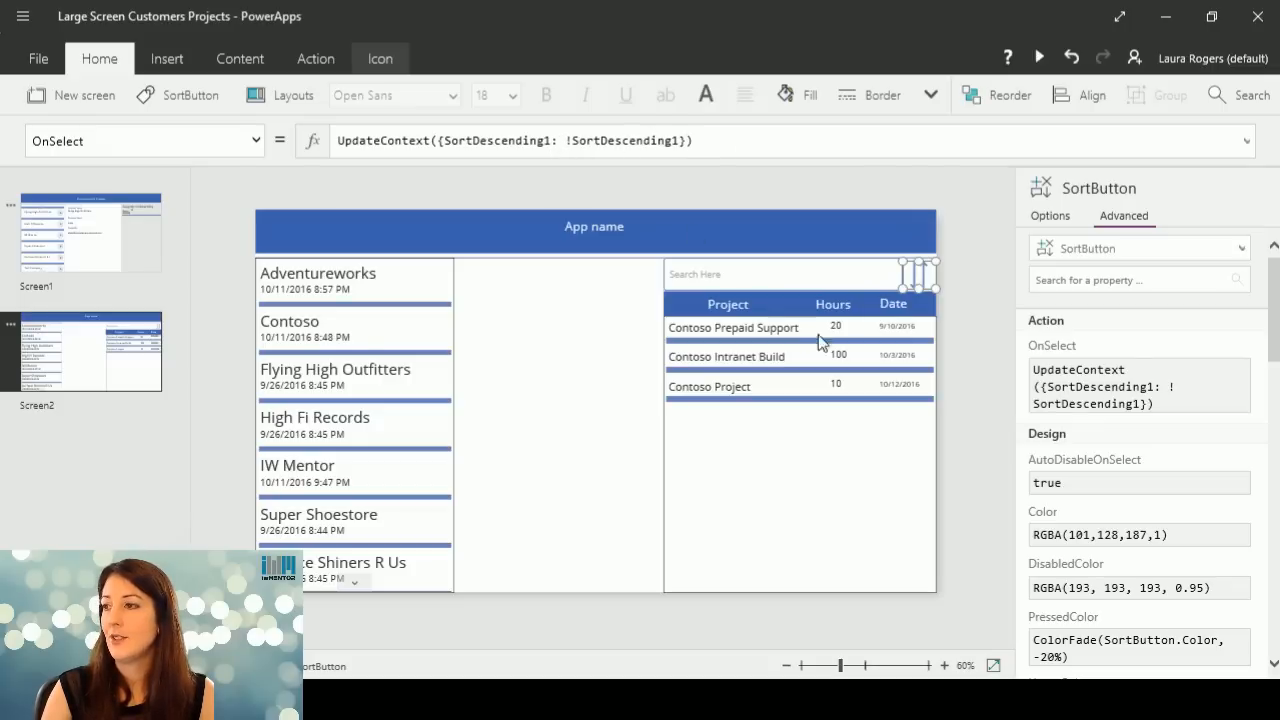
In the projects gallery's Items formula, put SortByColumns( before Search and add "Title" as the sort column after the Search function.
{"action": "left_click", "coordinate": [831, 466]}
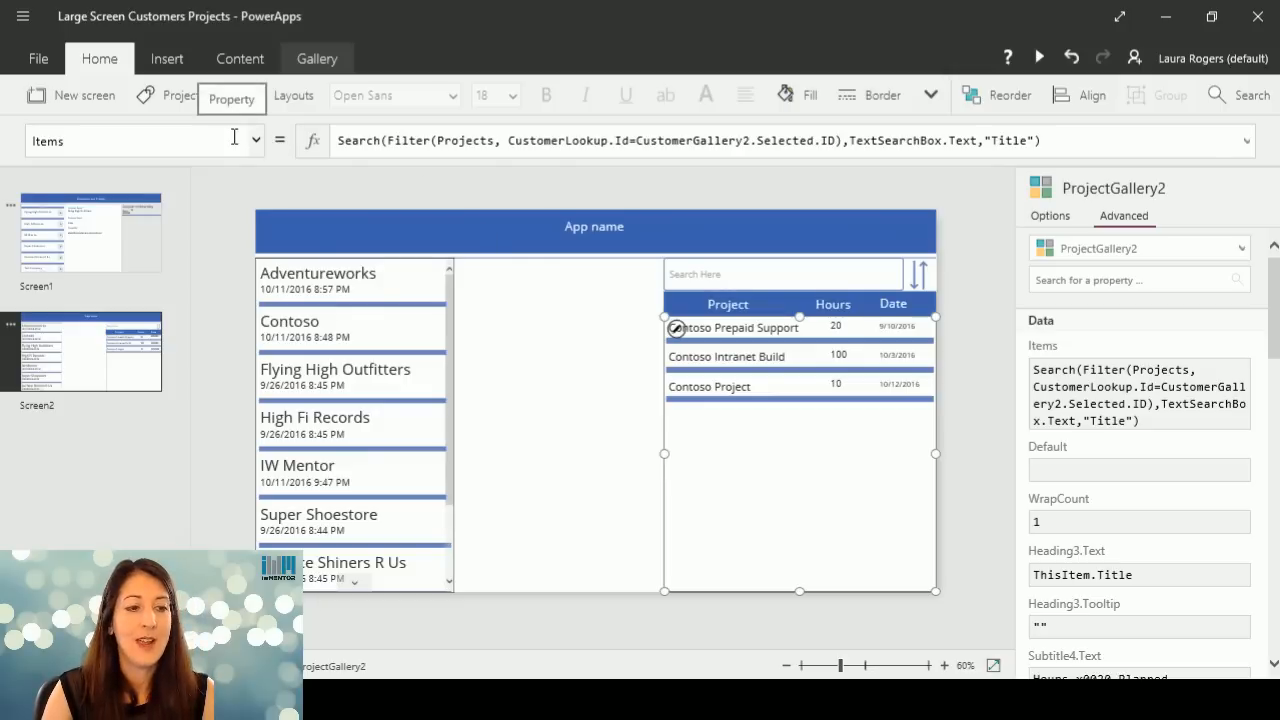
{"action": "left_click", "coordinate": [340, 140]}
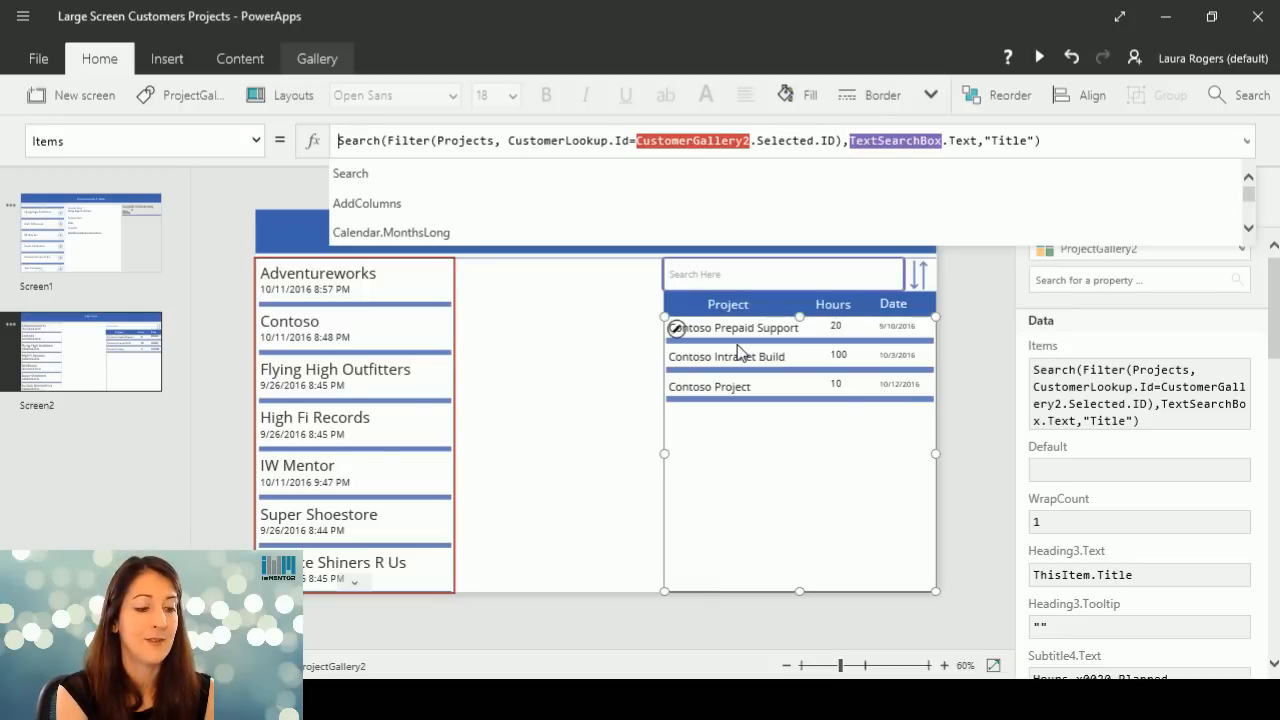
{"action": "type", "text": "Sort"}
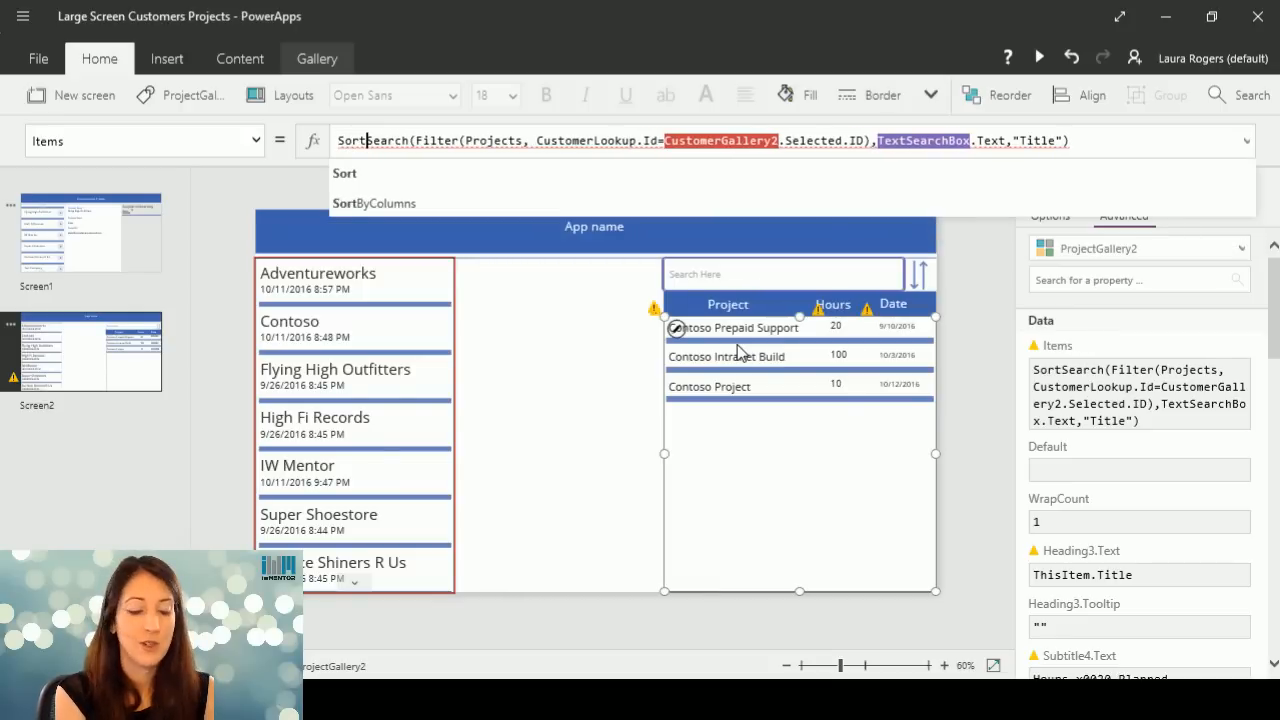
{"action": "left_click", "coordinate": [397, 204]}
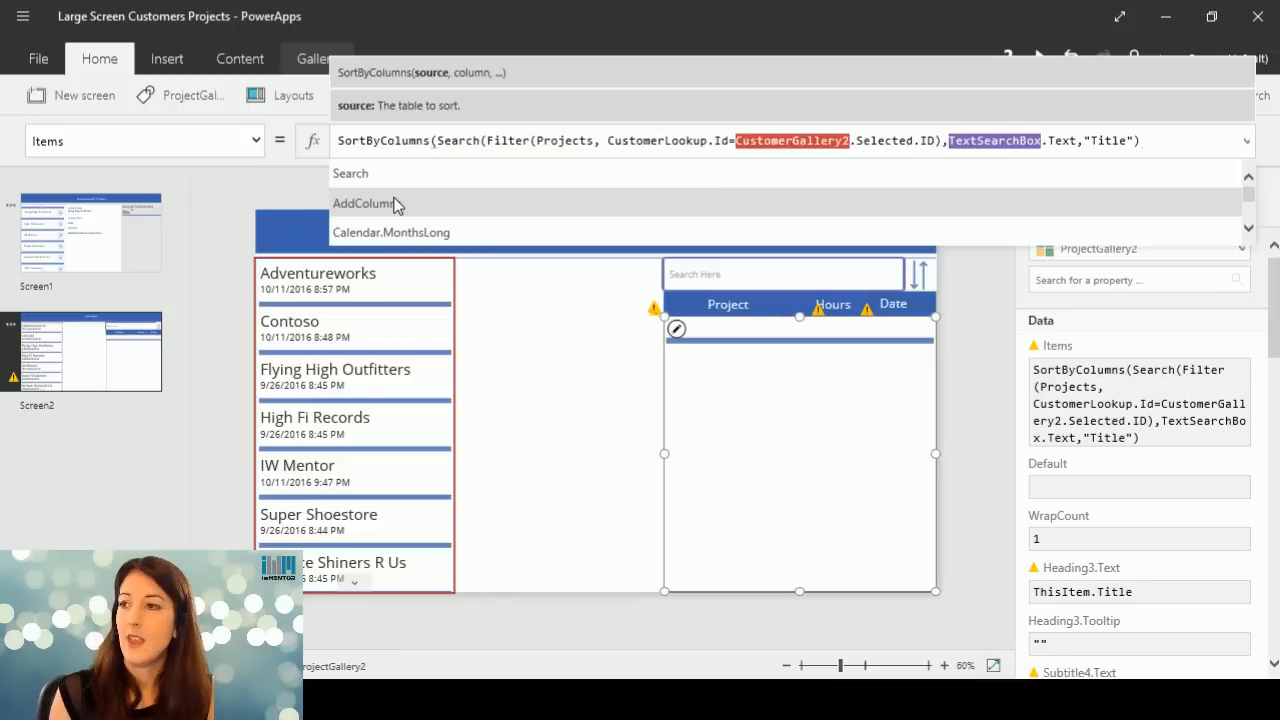
{"action": "left_click", "coordinate": [1160, 148]}
{"action": "left_click", "coordinate": [1160, 148]}
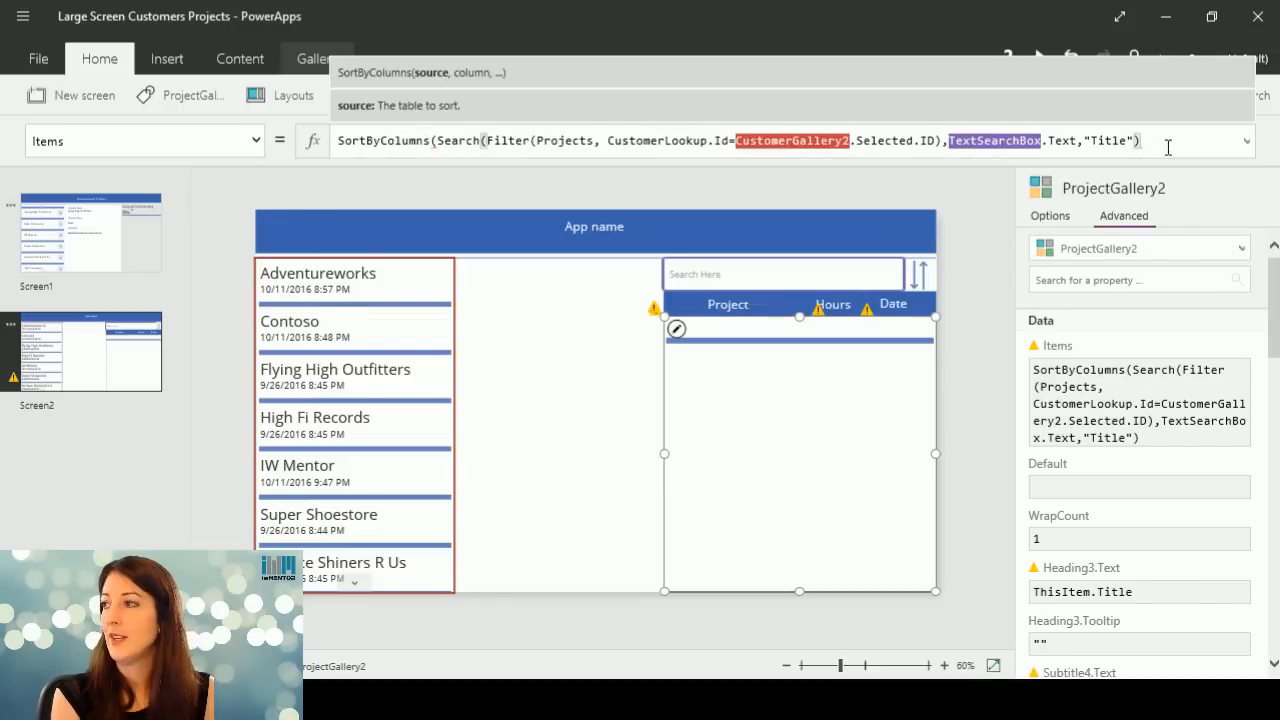
{"action": "type", "text": ","}
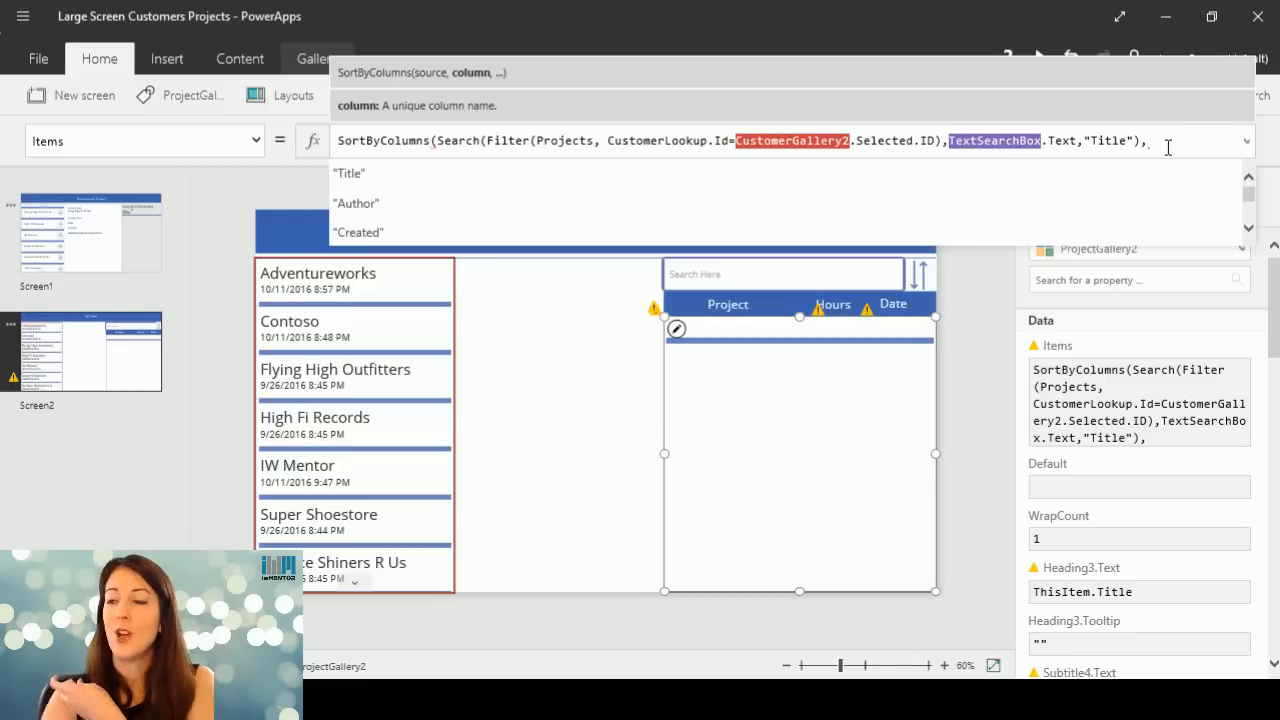
{"action": "left_click", "coordinate": [822, 170]}
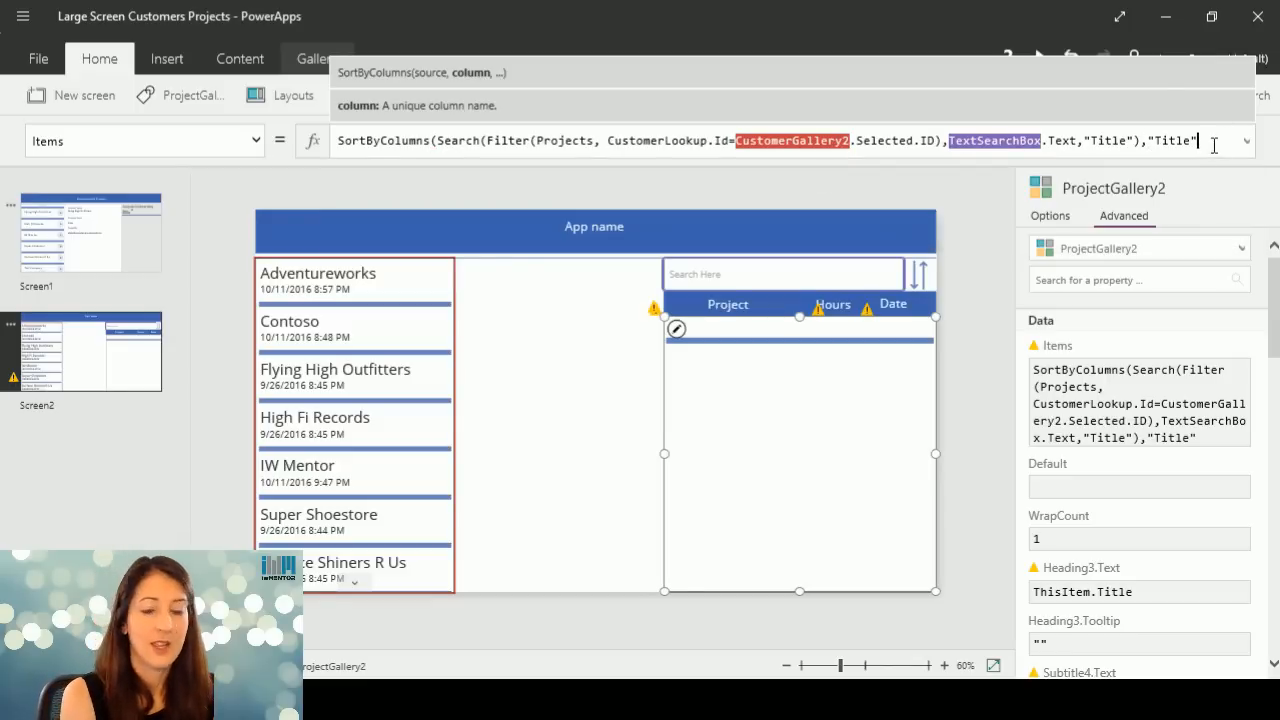
Add the sort-order argument If(SortDescending1,Descending,Ascending) after "Title" in the projects gallery's Items formula.
{"action": "type", "text": ","}
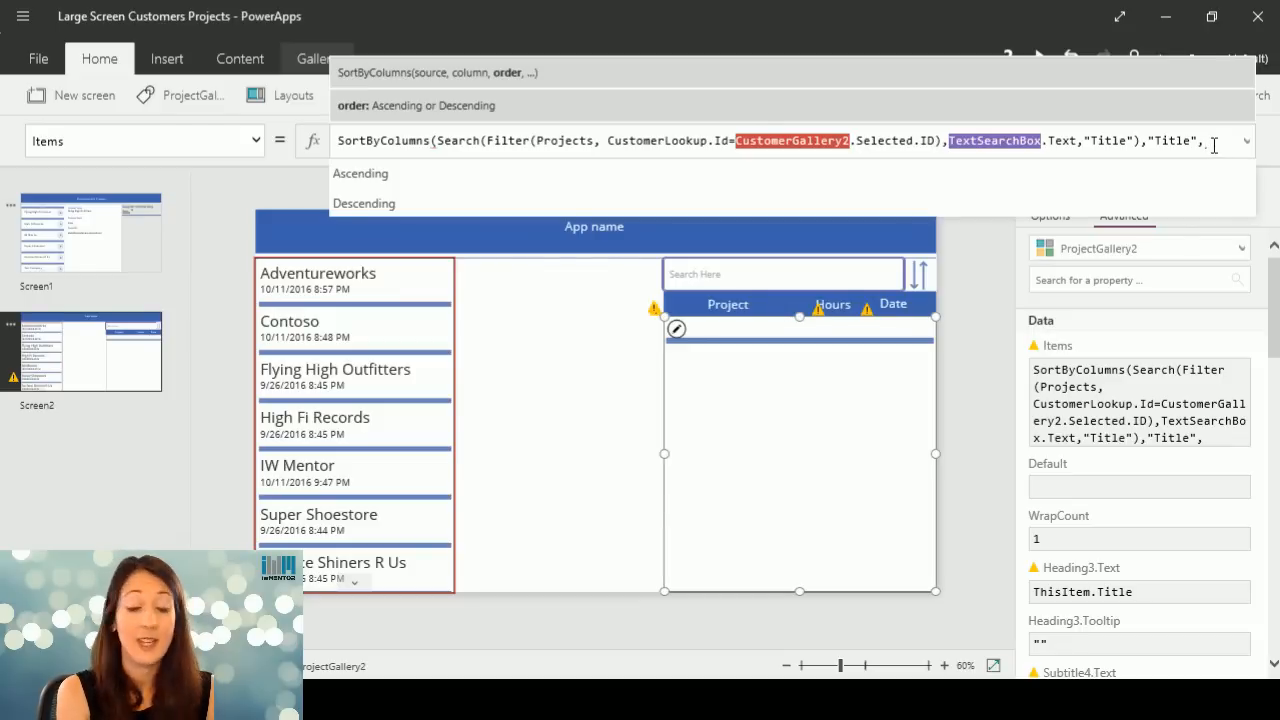
{"action": "type", "text": "If"}
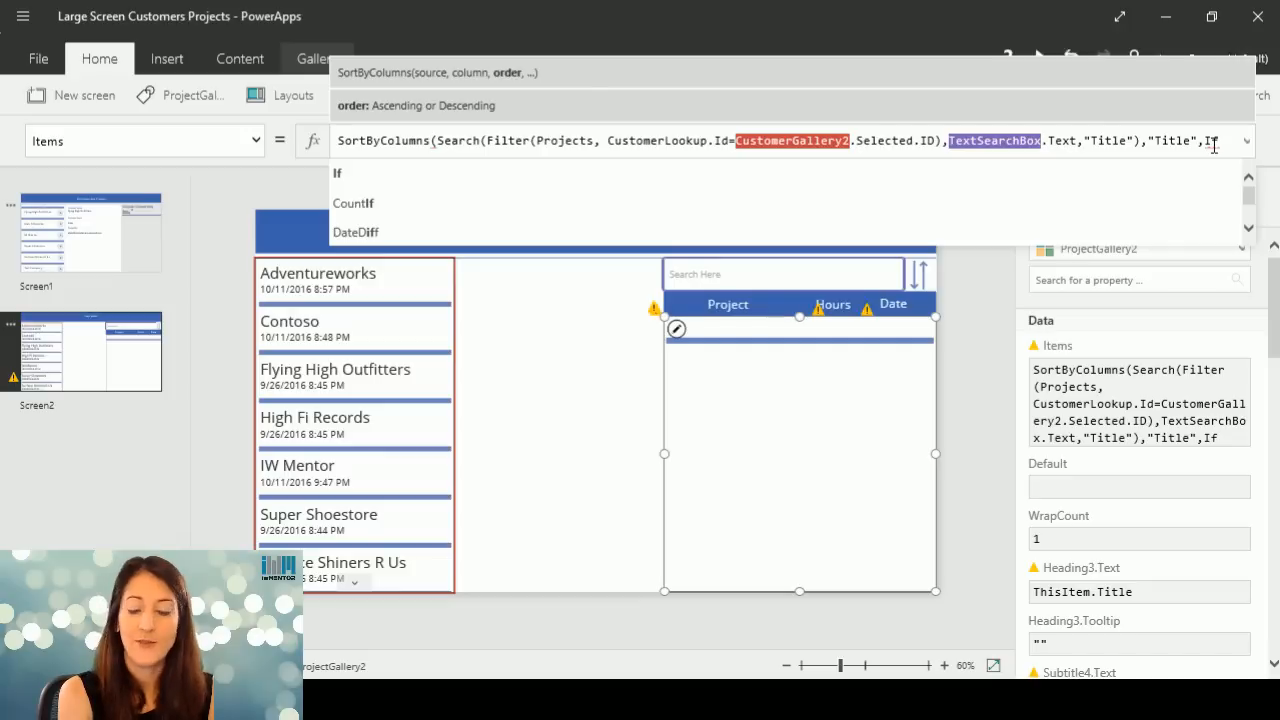
{"action": "type", "text": "("}
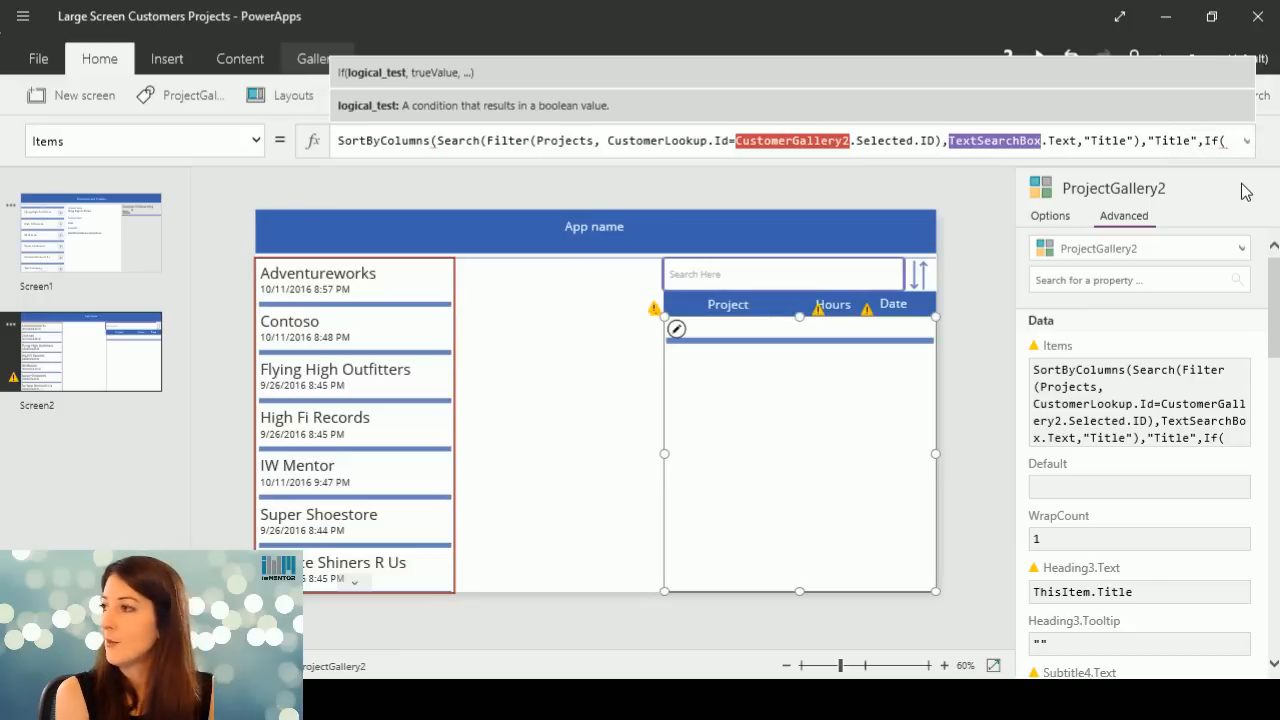
{"action": "type", "text": "Sort"}
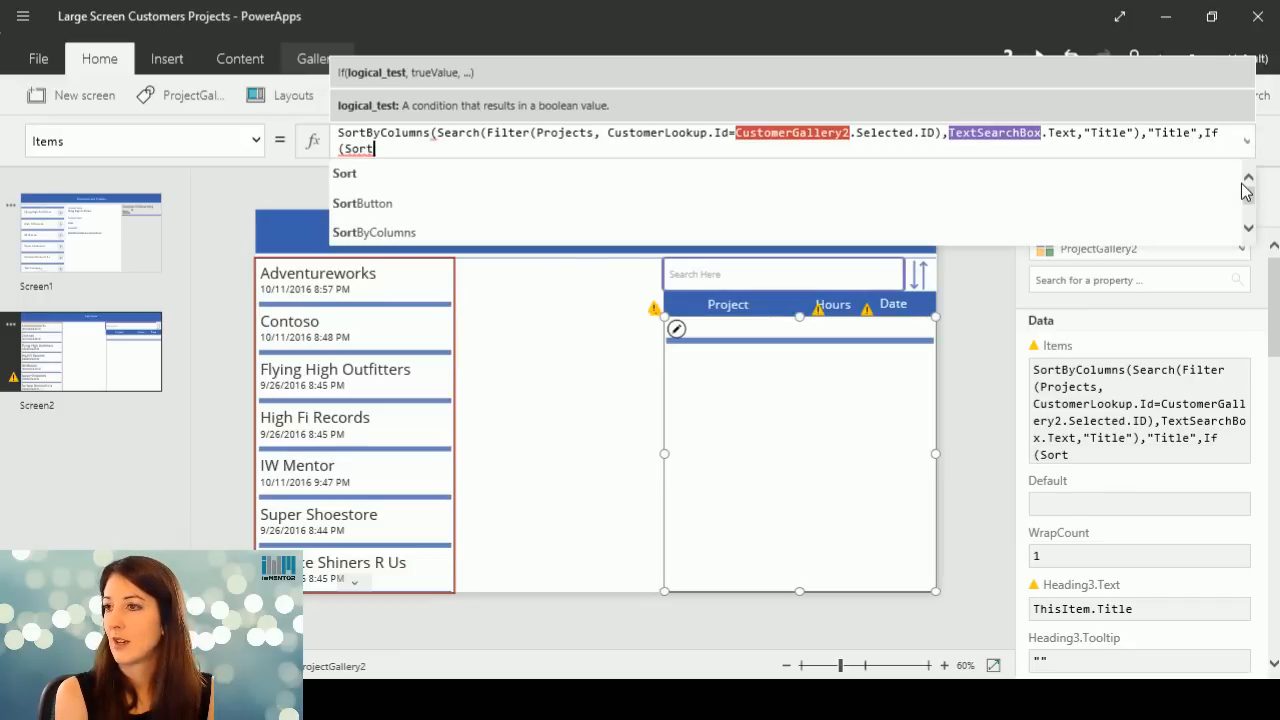
{"action": "type", "text": "D"}
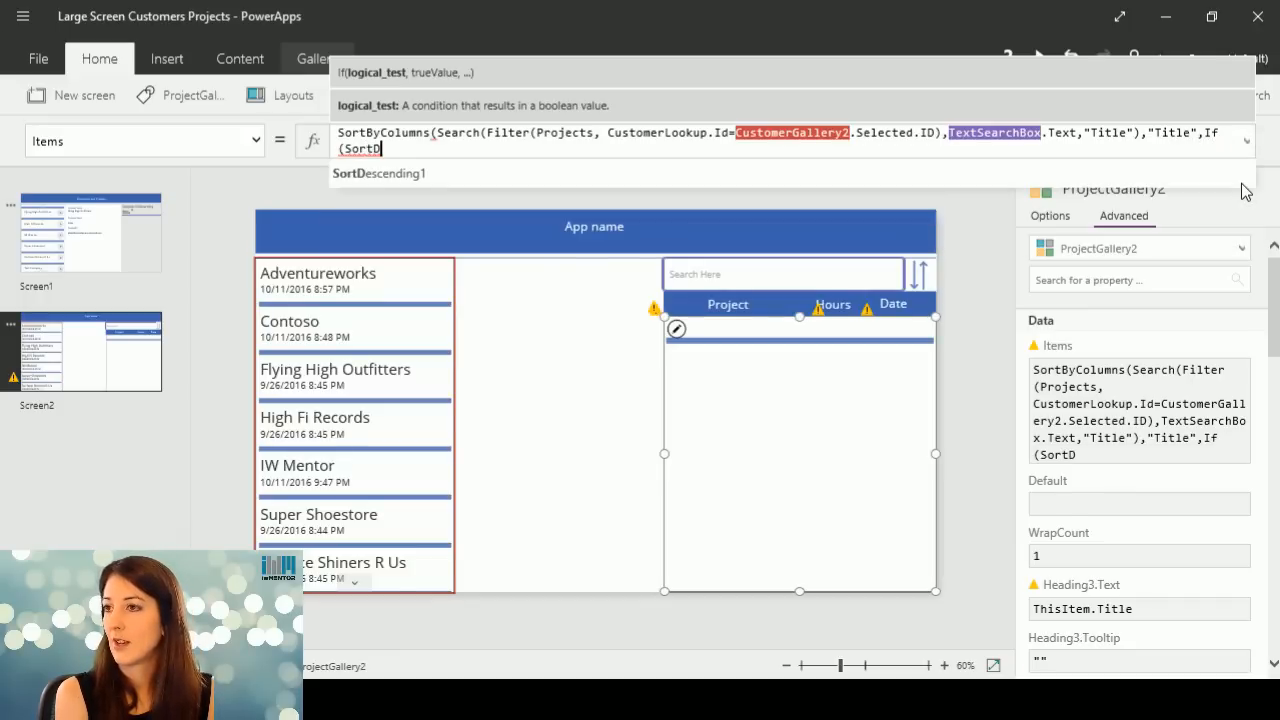
{"action": "left_click", "coordinate": [693, 168]}
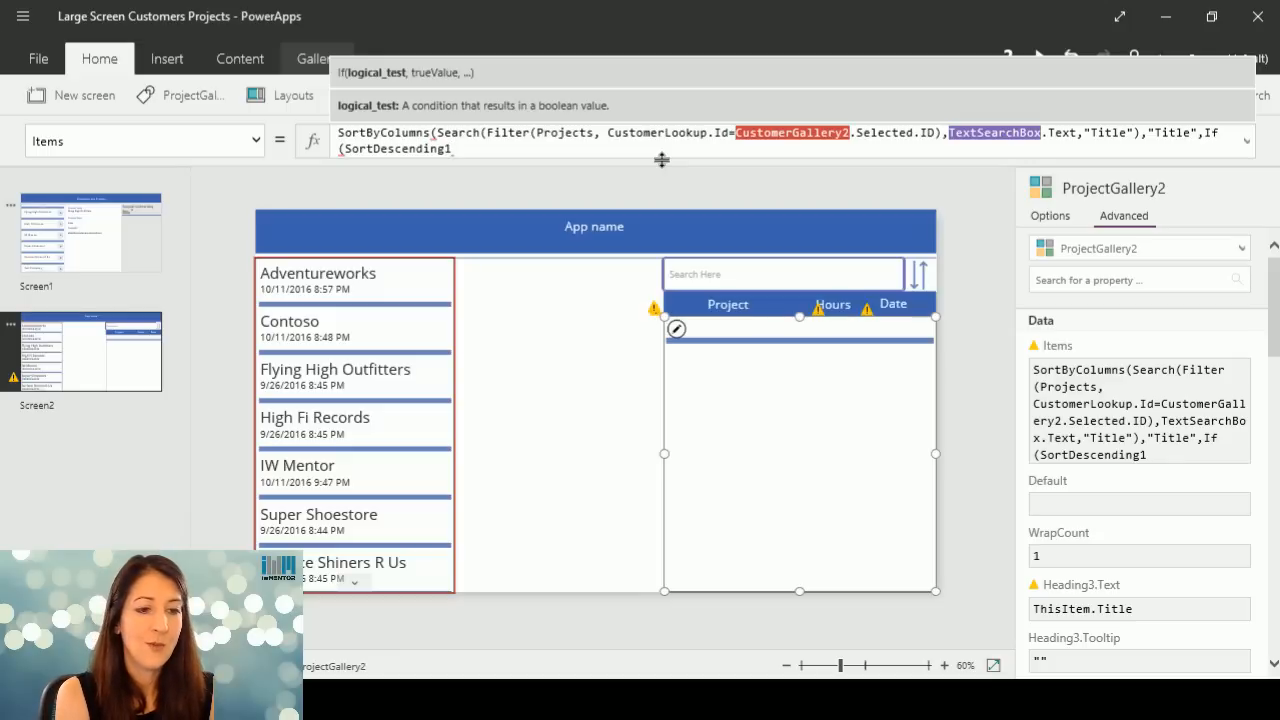
{"action": "type", "text": ","}
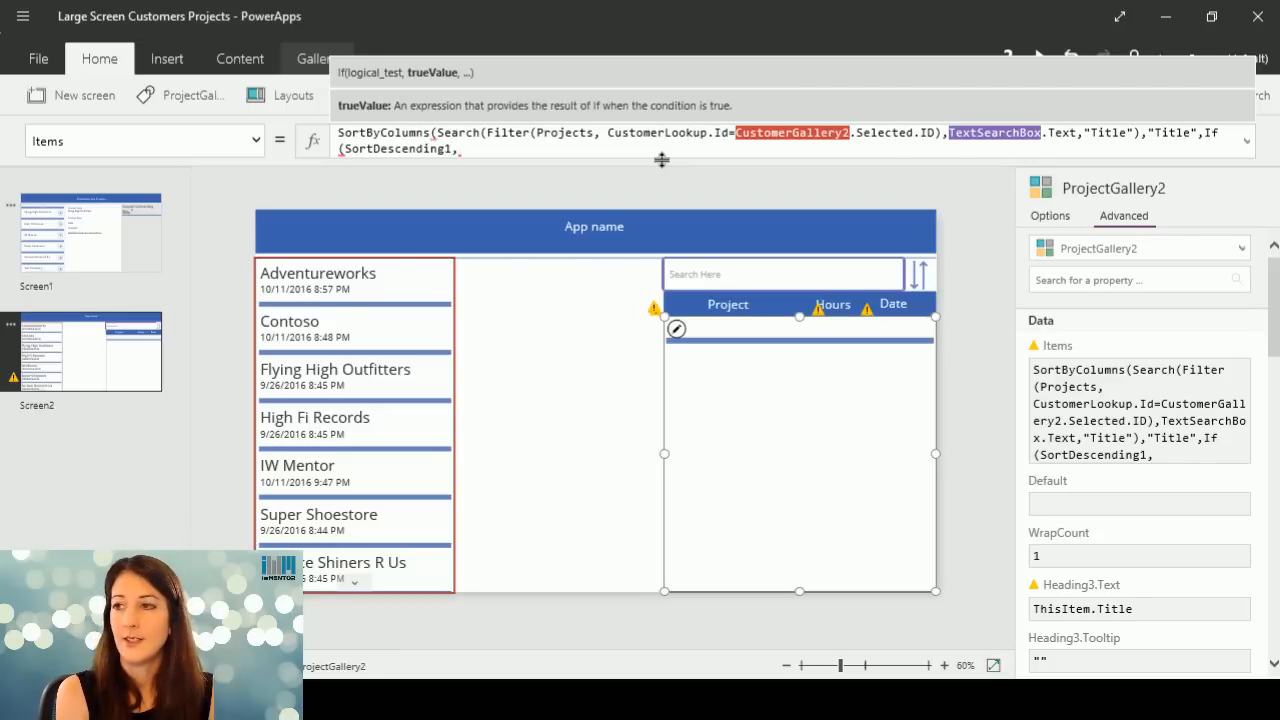
{"action": "type", "text": "Des"}
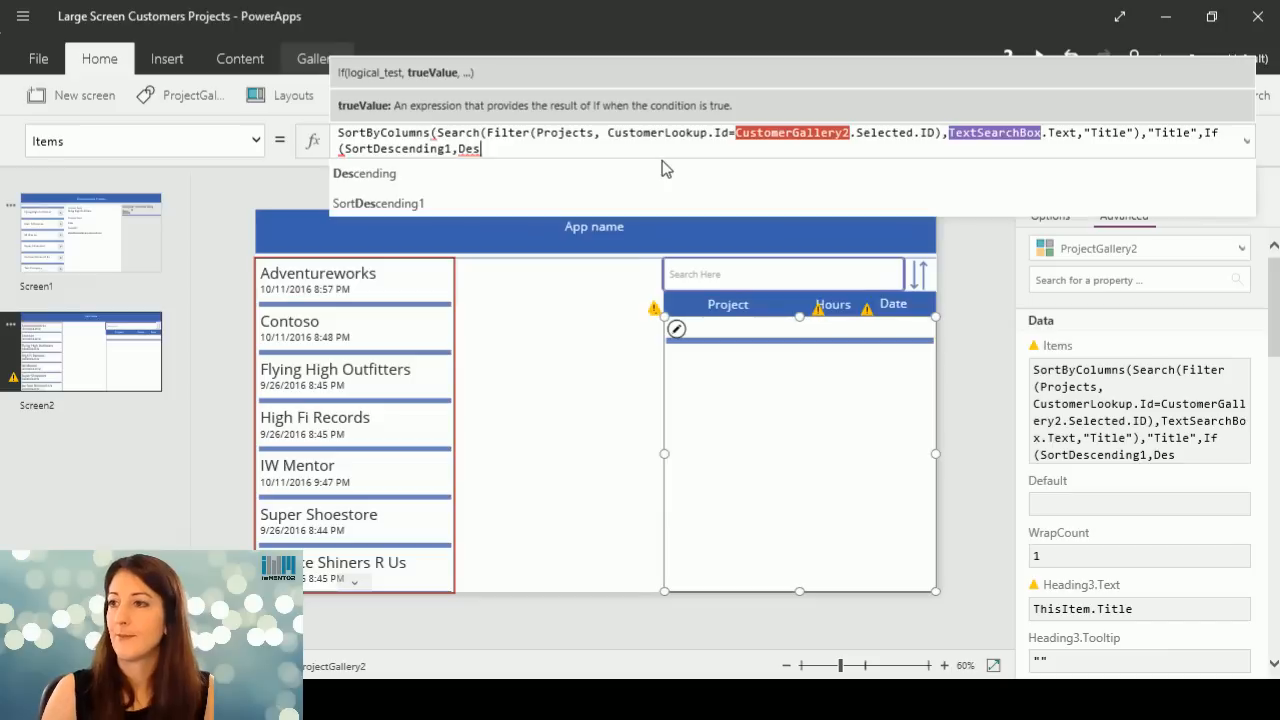
{"action": "left_click", "coordinate": [551, 174]}
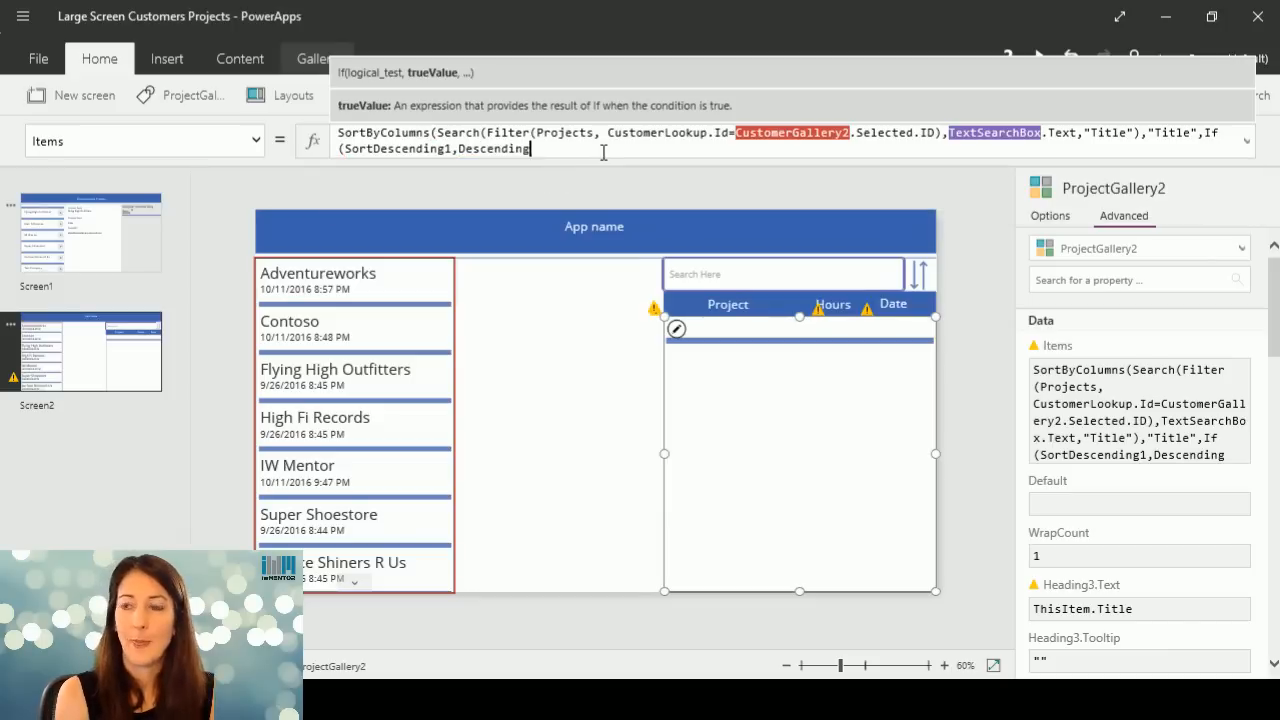
{"action": "type", "text": ",As"}
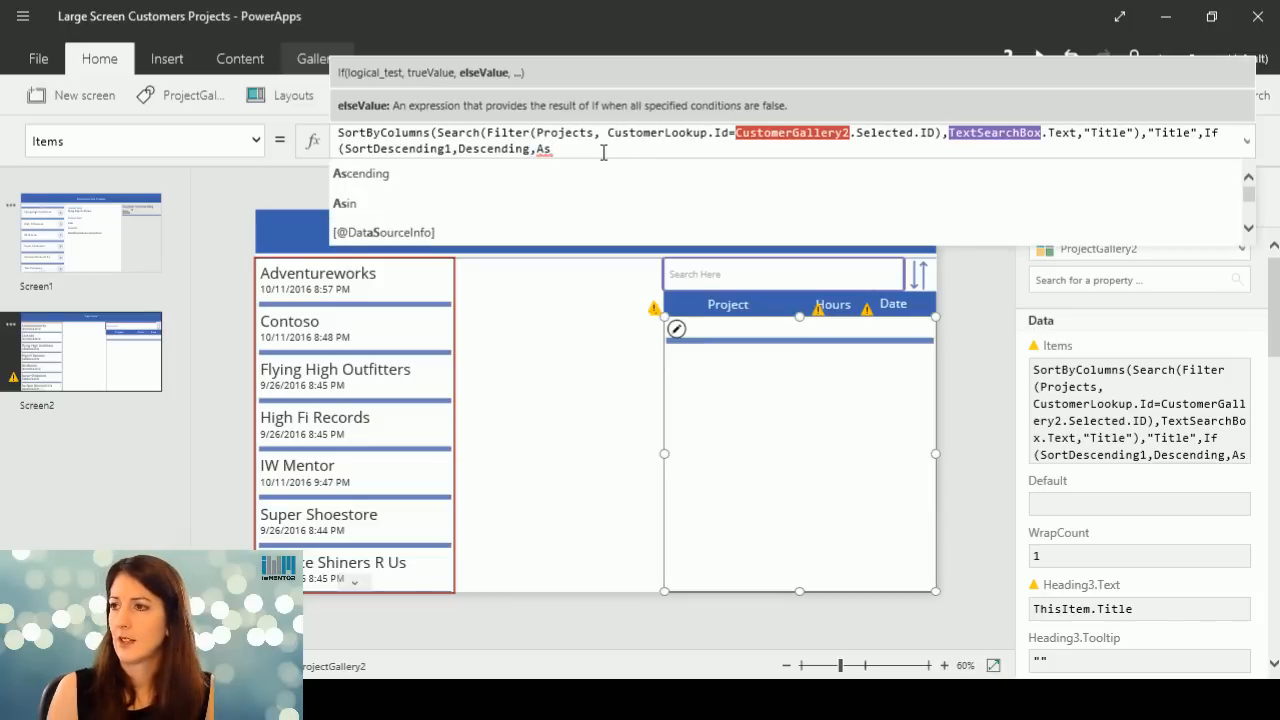
{"action": "left_click", "coordinate": [601, 174]}
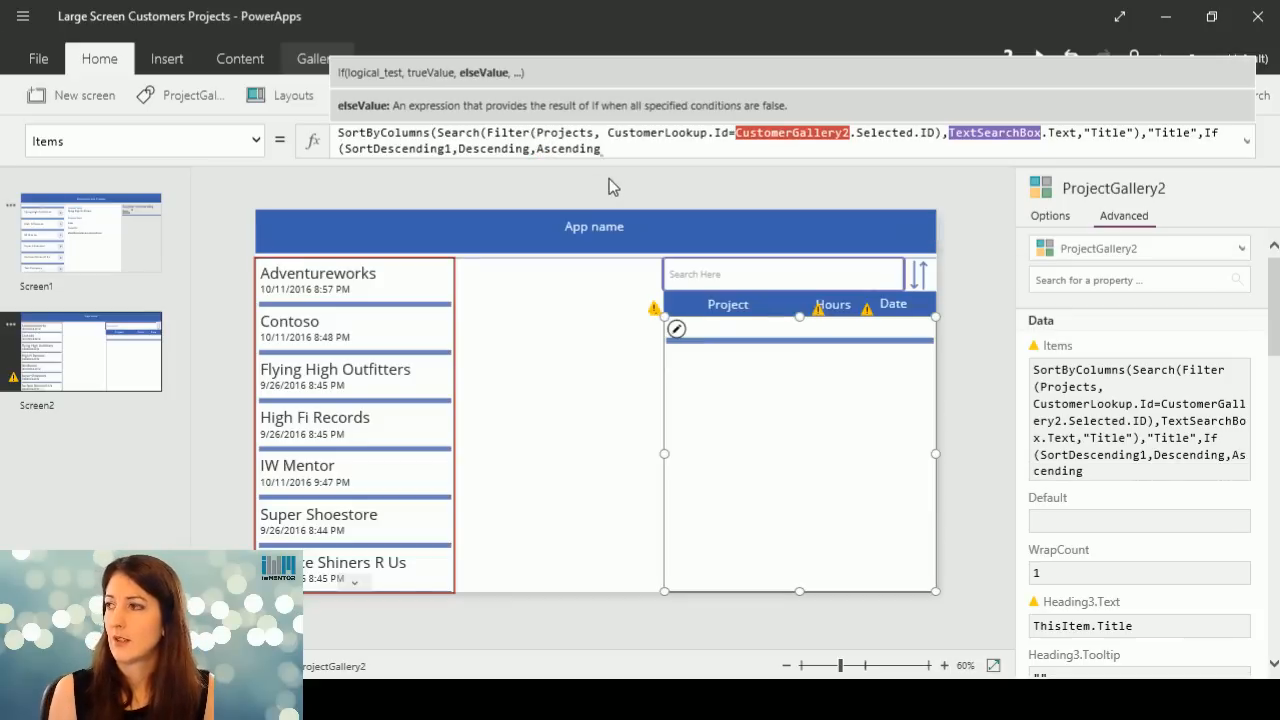
{"action": "type", "text": ")"}
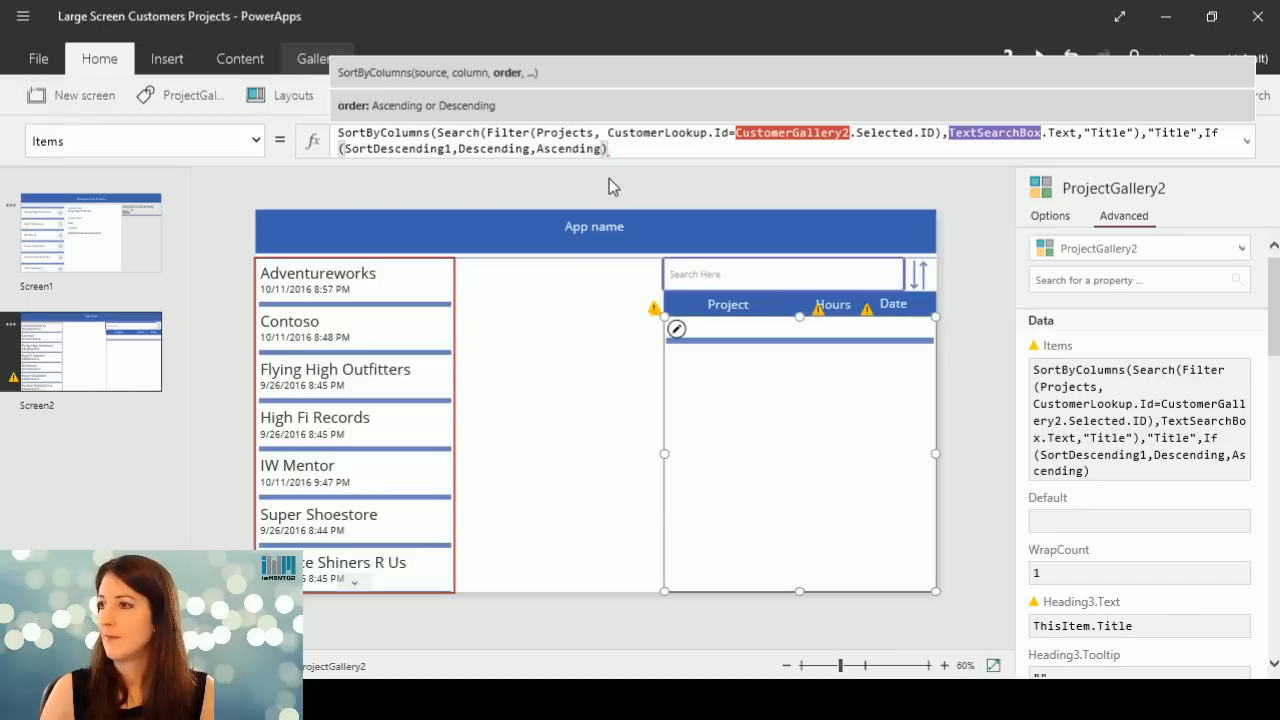
Complete the projects gallery's Items formula by adding the missing closing parenthesis of SortByColumns at its end.
{"action": "left_click", "coordinate": [794, 523]}
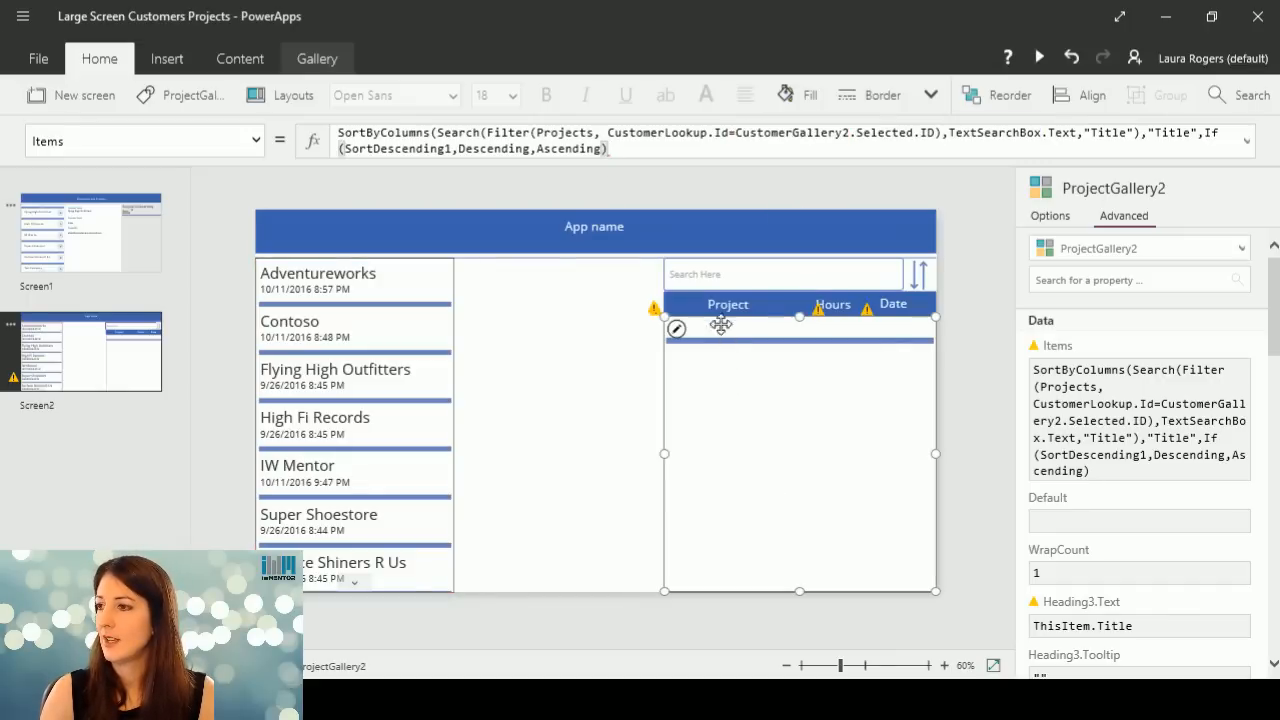
{"action": "left_click", "coordinate": [642, 318]}
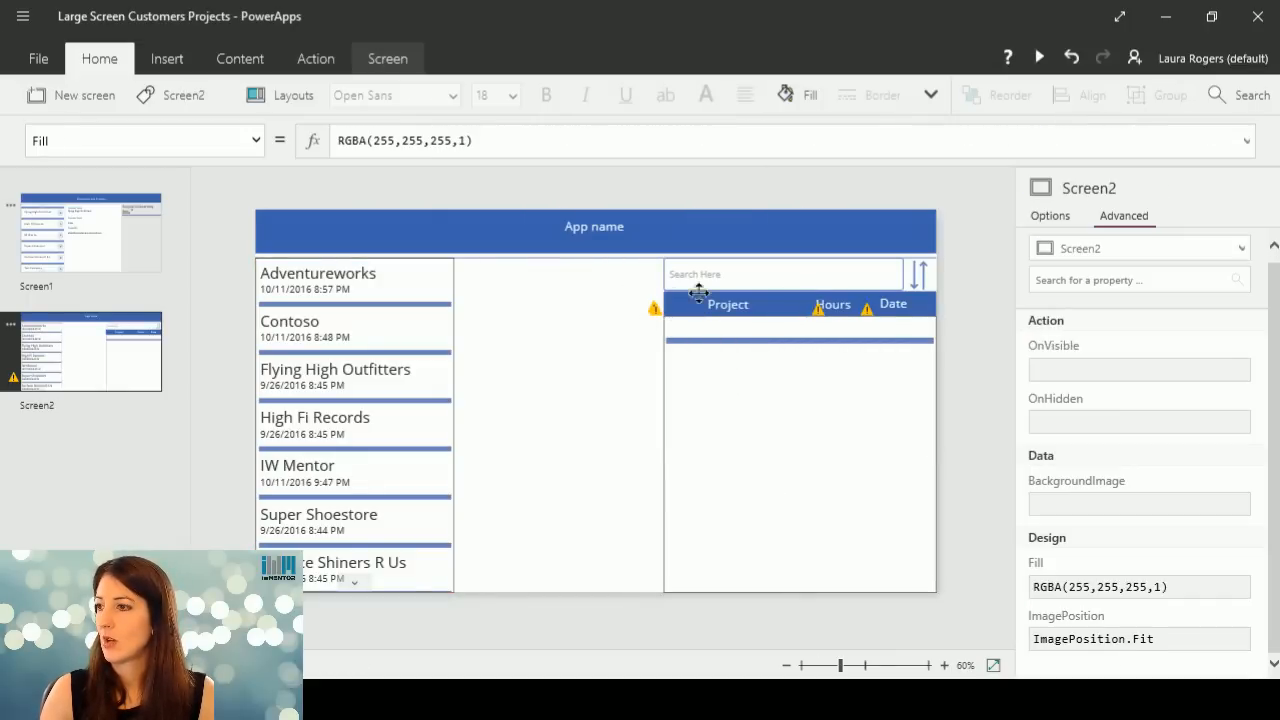
{"action": "left_click", "coordinate": [700, 303]}
{"action": "left_click", "coordinate": [860, 425]}
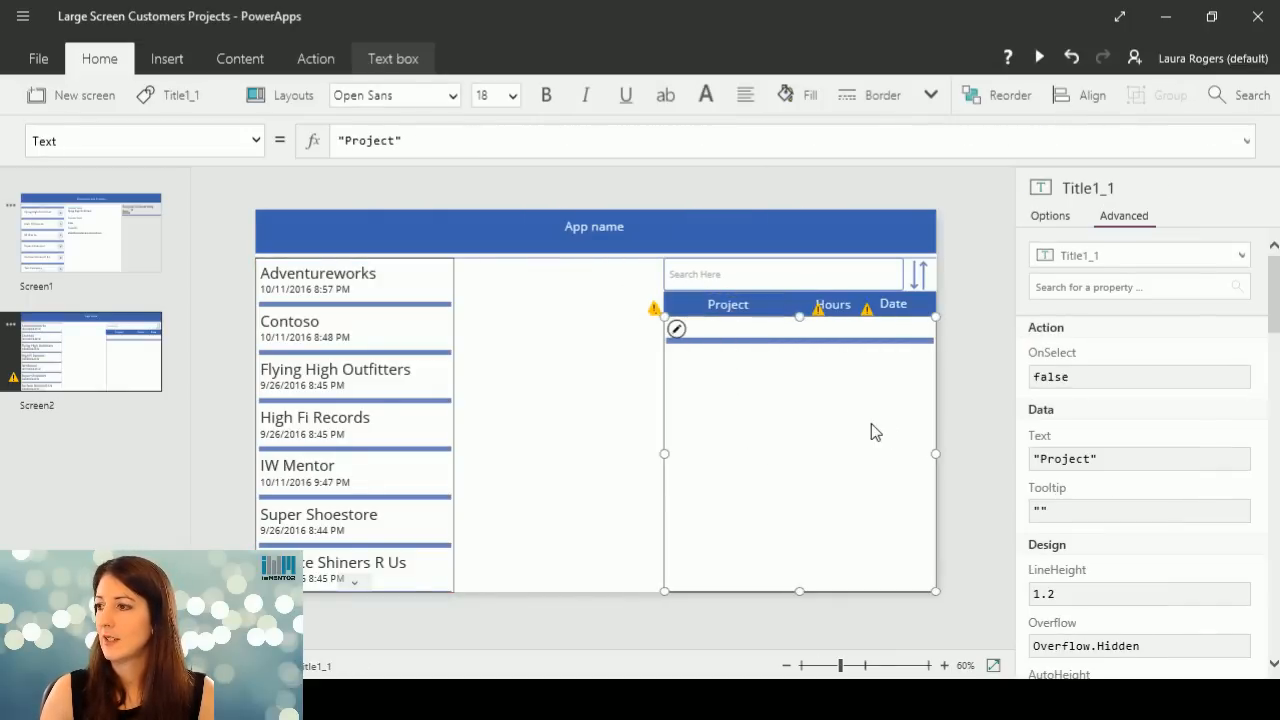
{"action": "left_click", "coordinate": [647, 148]}
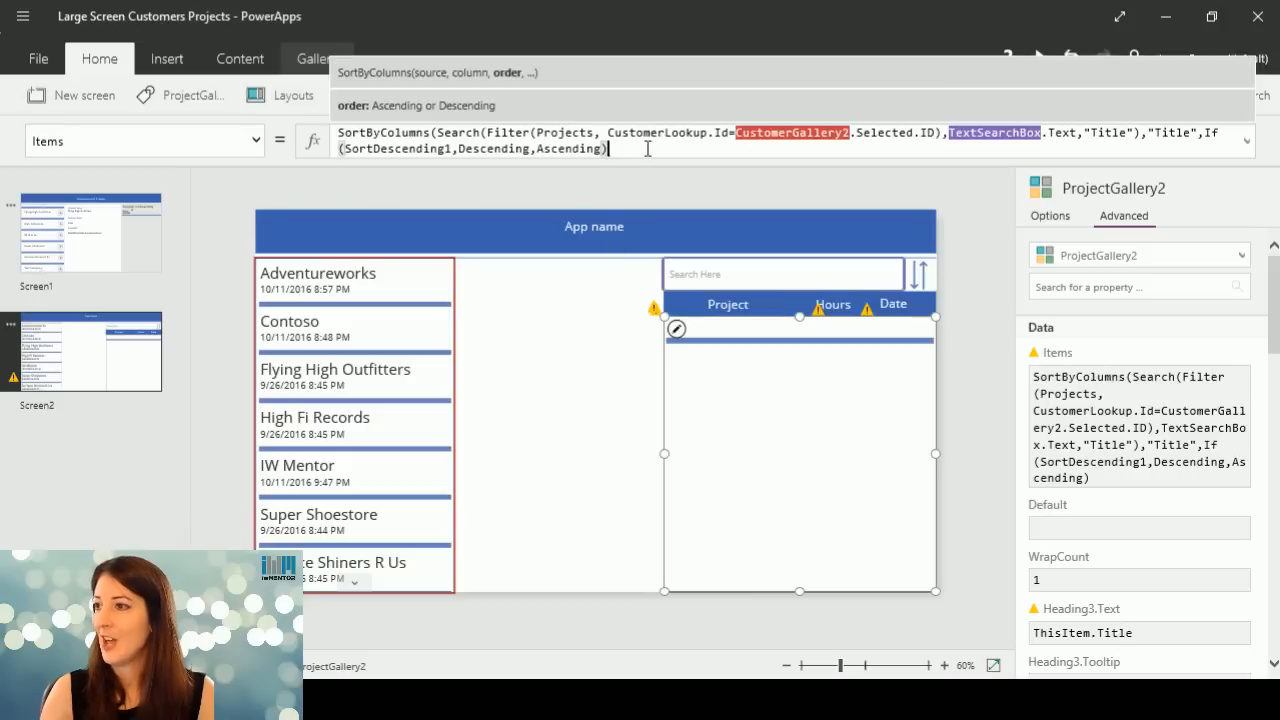
{"action": "type", "text": ")"}
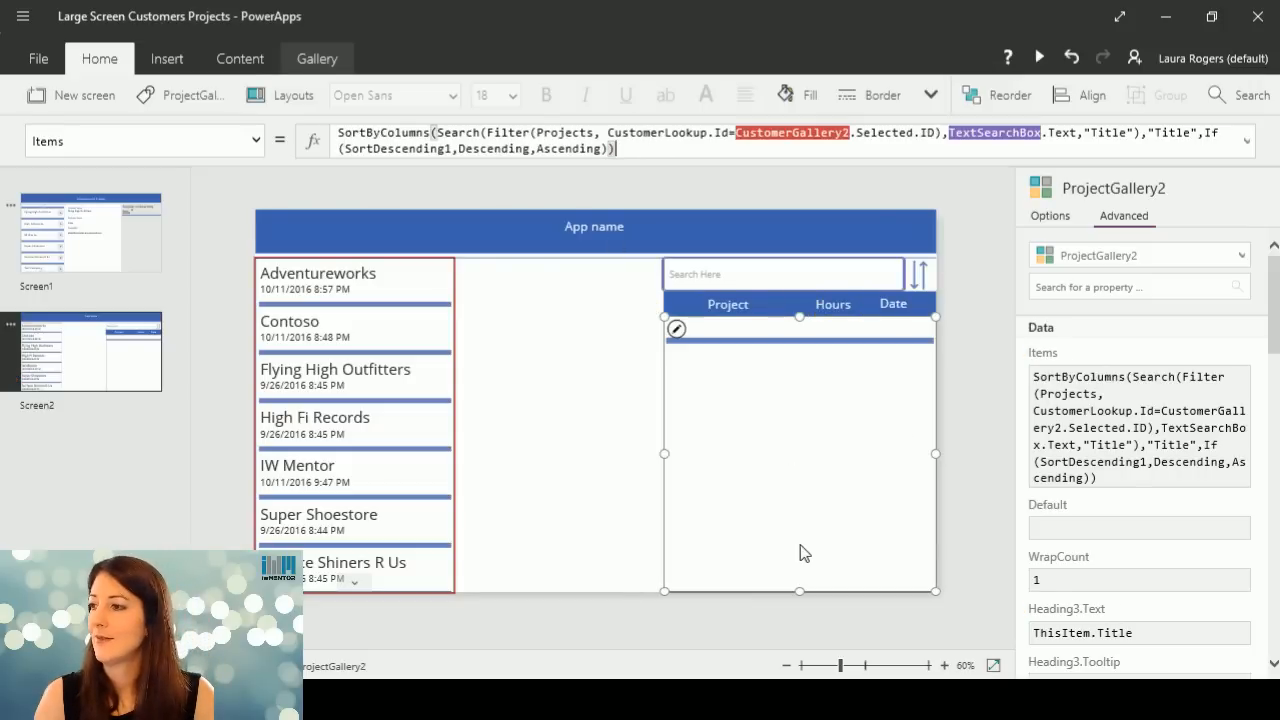
{"action": "left_click", "coordinate": [631, 414]}
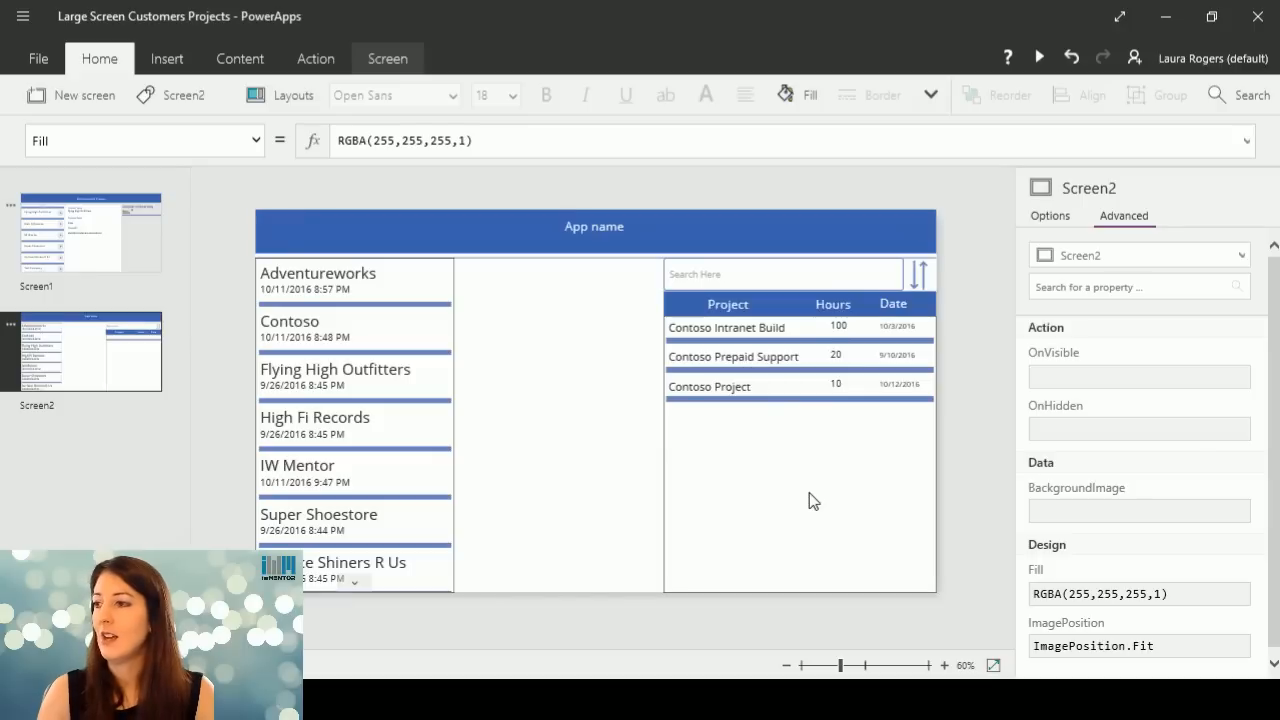
Preview the app, switch customers from Flying High Outfitters to Contoso, toggle the project sort order several times, and exit the preview.
{"action": "left_click", "coordinate": [1040, 57]}
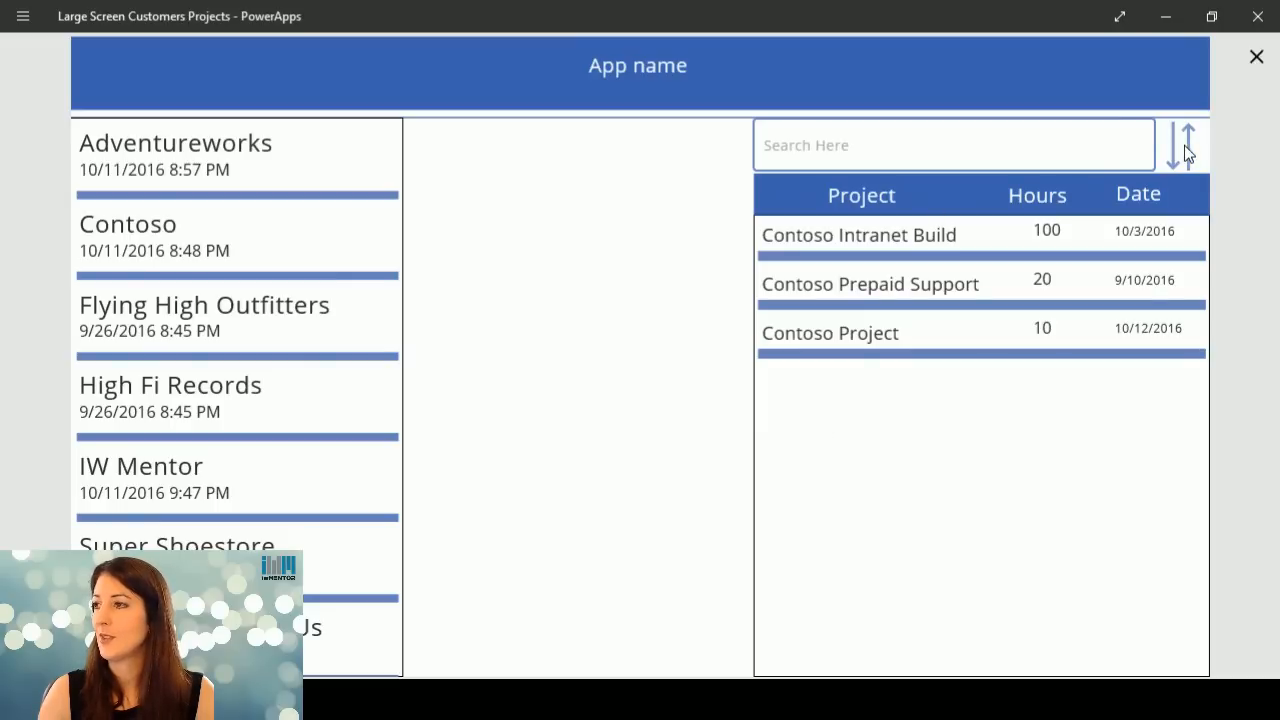
{"action": "left_click", "coordinate": [203, 333]}
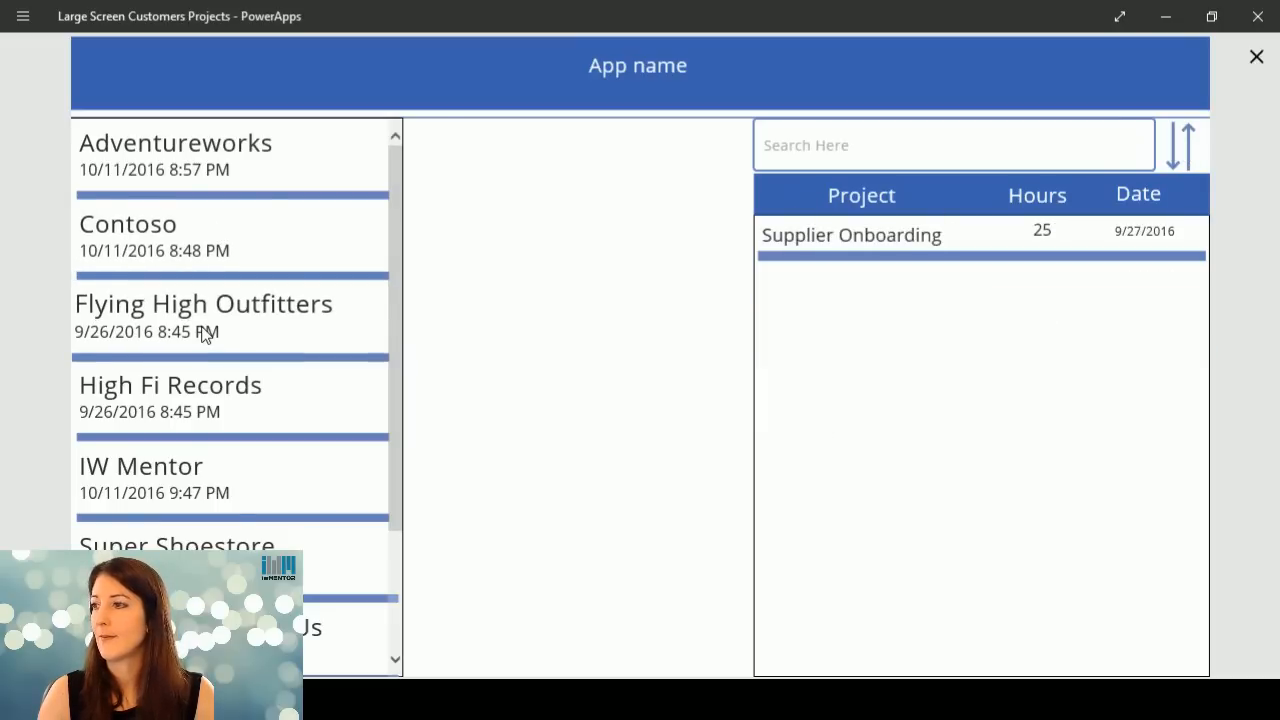
{"action": "left_click", "coordinate": [209, 251]}
{"action": "left_click", "coordinate": [1180, 152]}
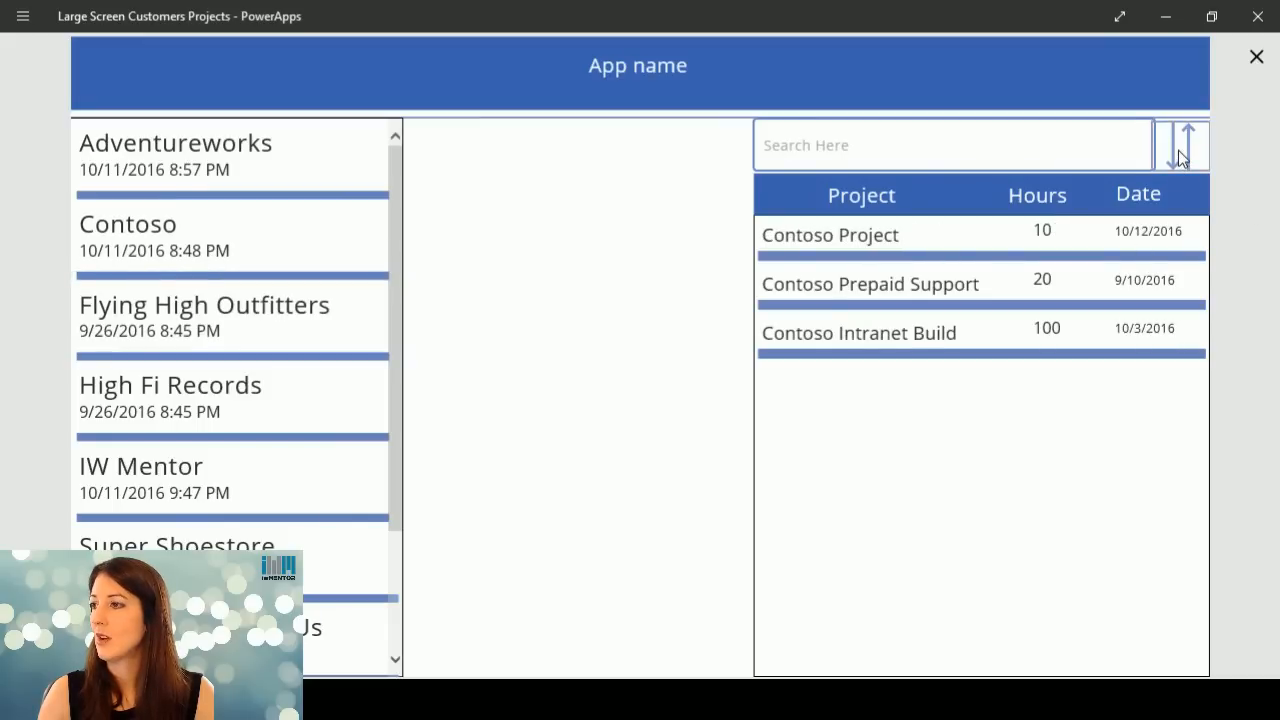
{"action": "left_click", "coordinate": [1180, 155]}
{"action": "left_click", "coordinate": [1180, 155]}
{"action": "left_click", "coordinate": [1180, 155]}
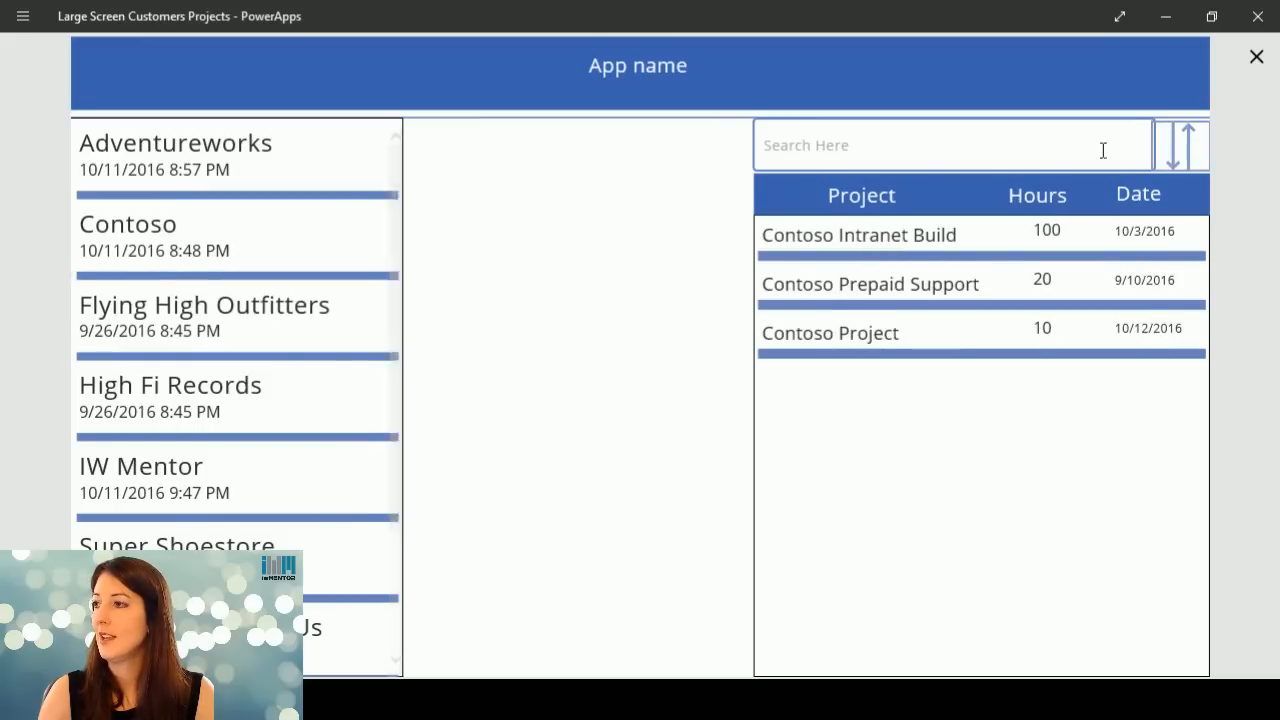
{"action": "left_click", "coordinate": [1257, 57]}
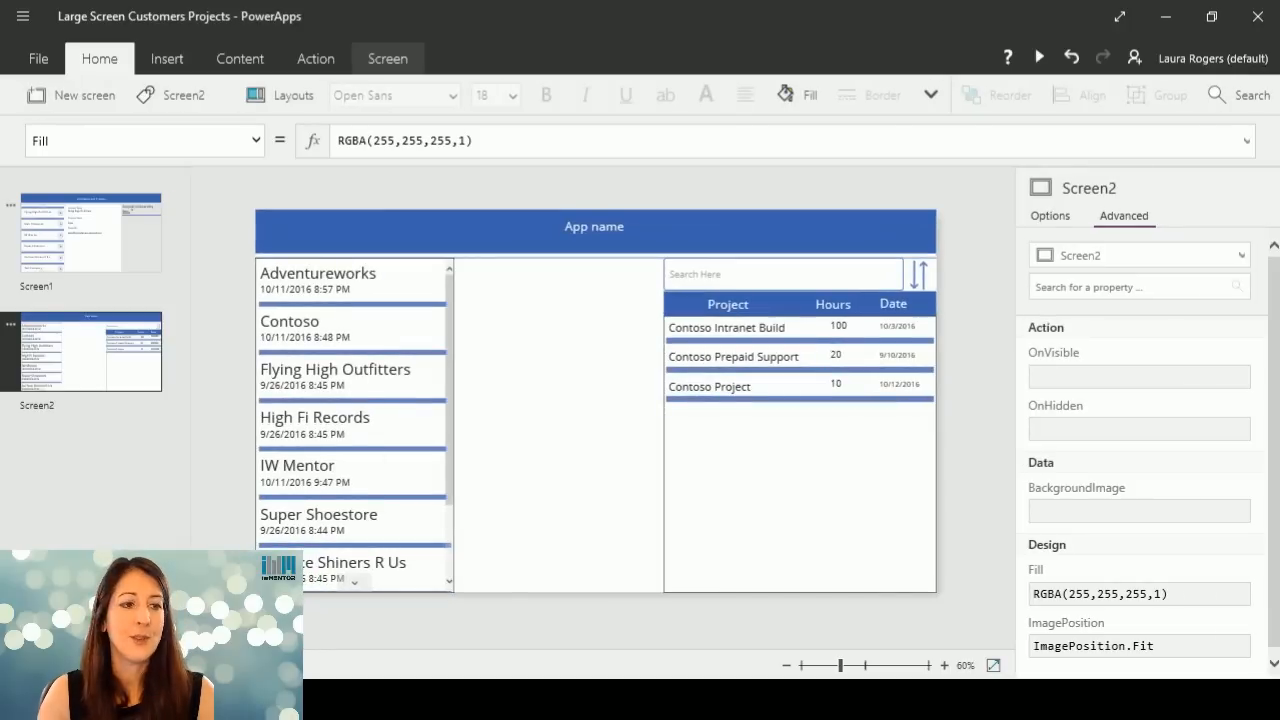
Select the projects gallery and examine its content options and advanced properties, including the Items formula.
{"action": "left_click", "coordinate": [849, 474]}
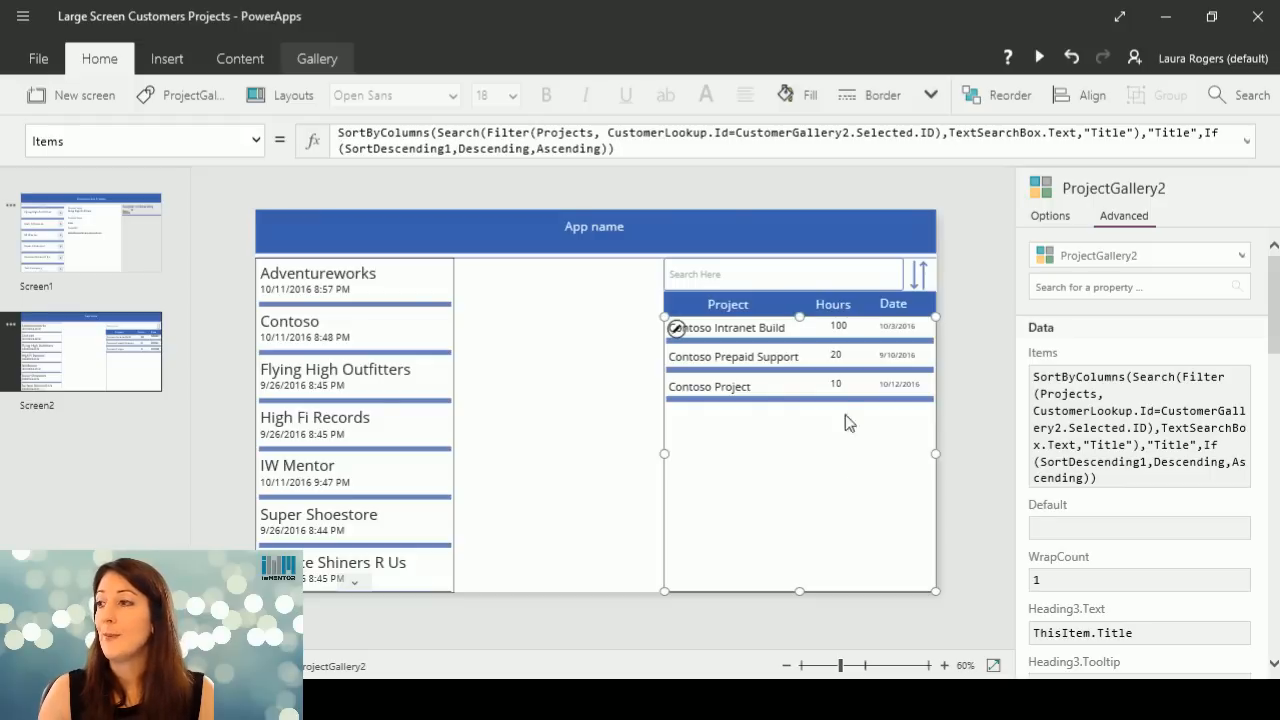
{"action": "left_click", "coordinate": [316, 58]}
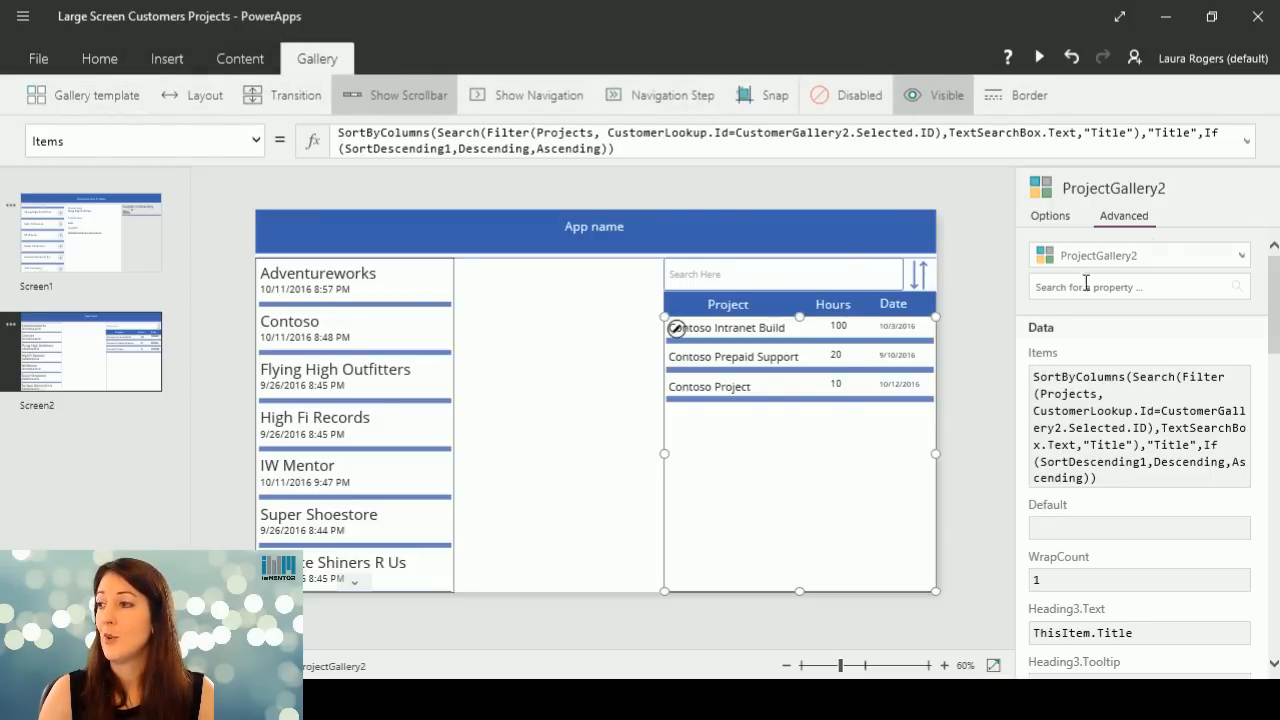
{"action": "left_click", "coordinate": [1050, 216]}
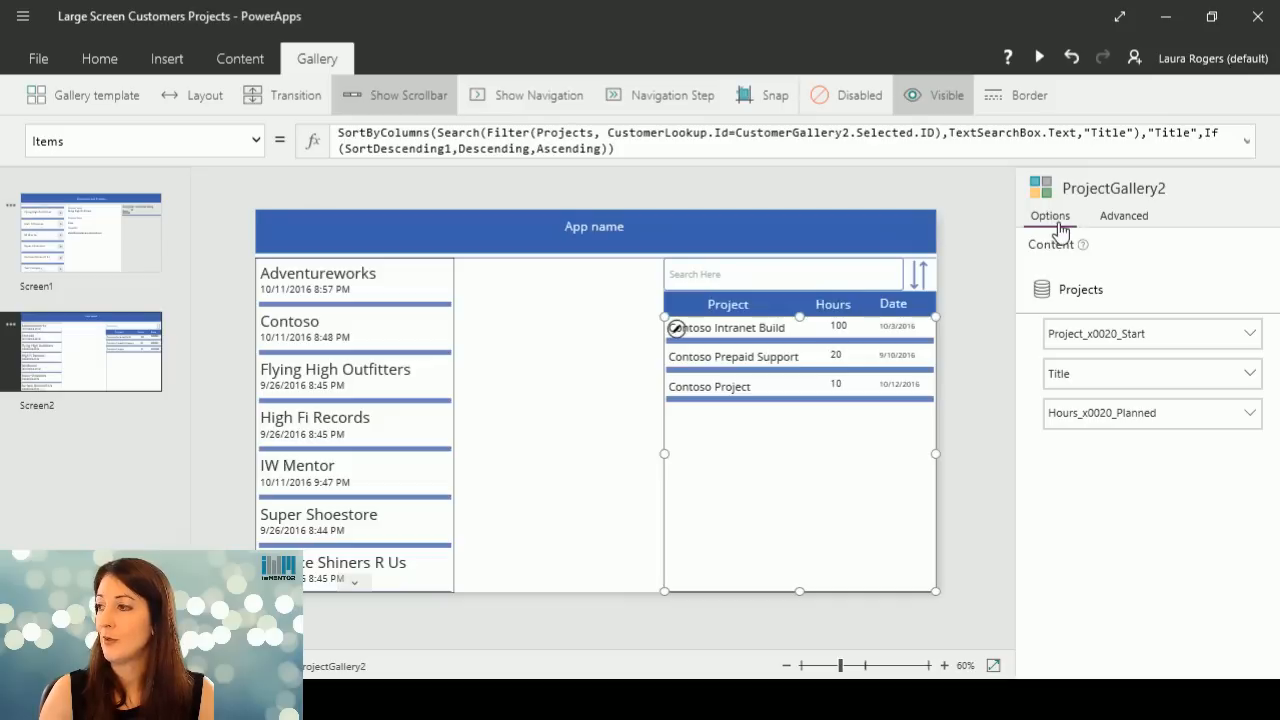
{"action": "left_click", "coordinate": [1120, 218]}
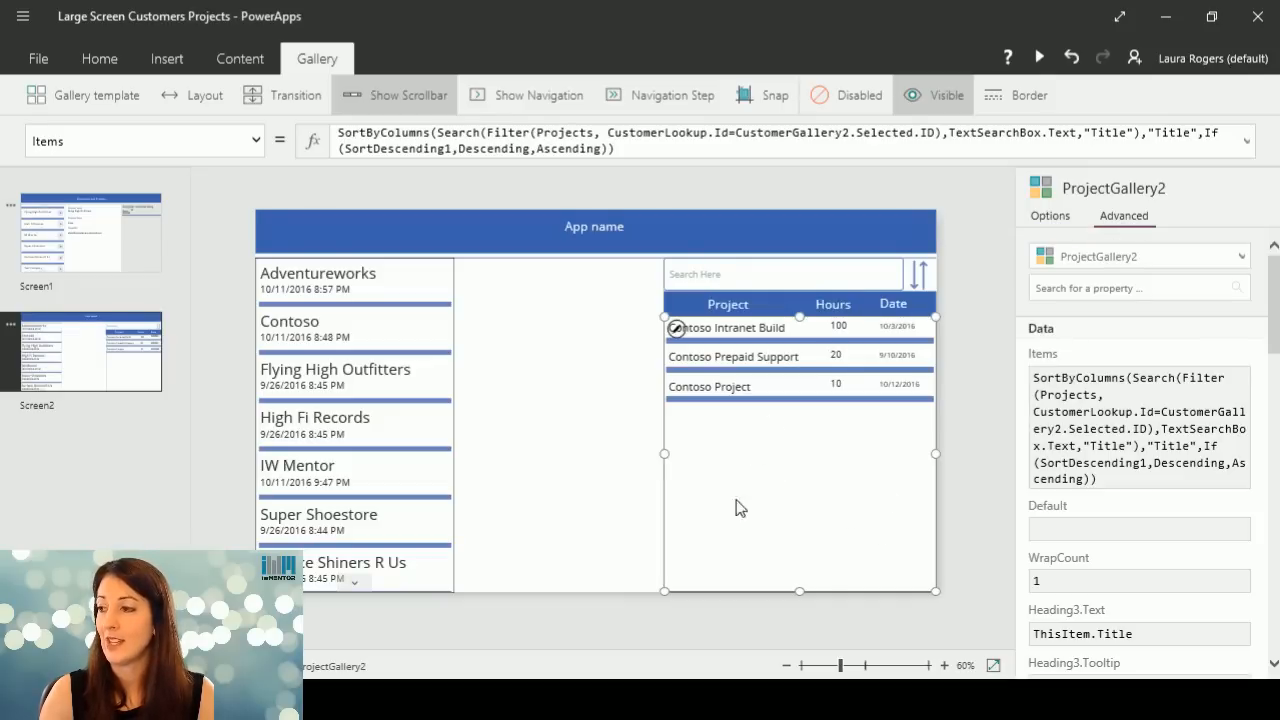
{"action": "left_click_drag", "start_coordinate": [1275, 305], "coordinate": [1272, 615]}
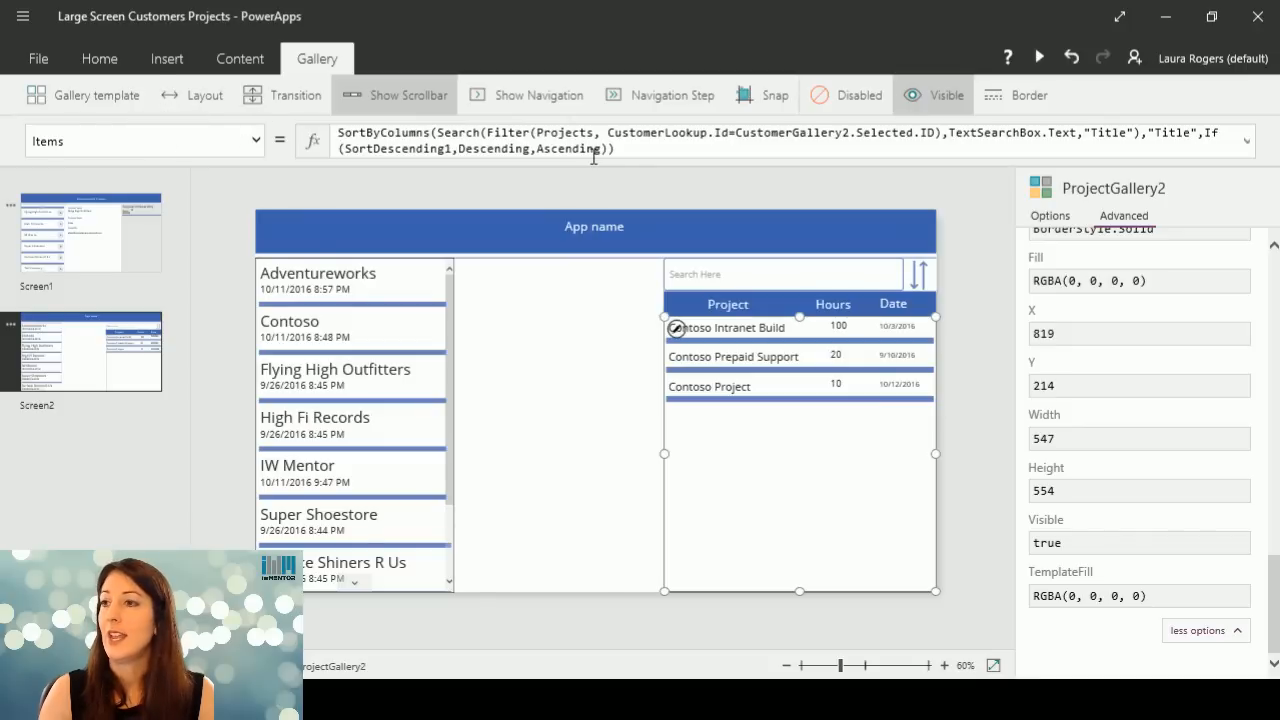
{"action": "left_click_drag", "start_coordinate": [1275, 594], "coordinate": [1276, 300]}
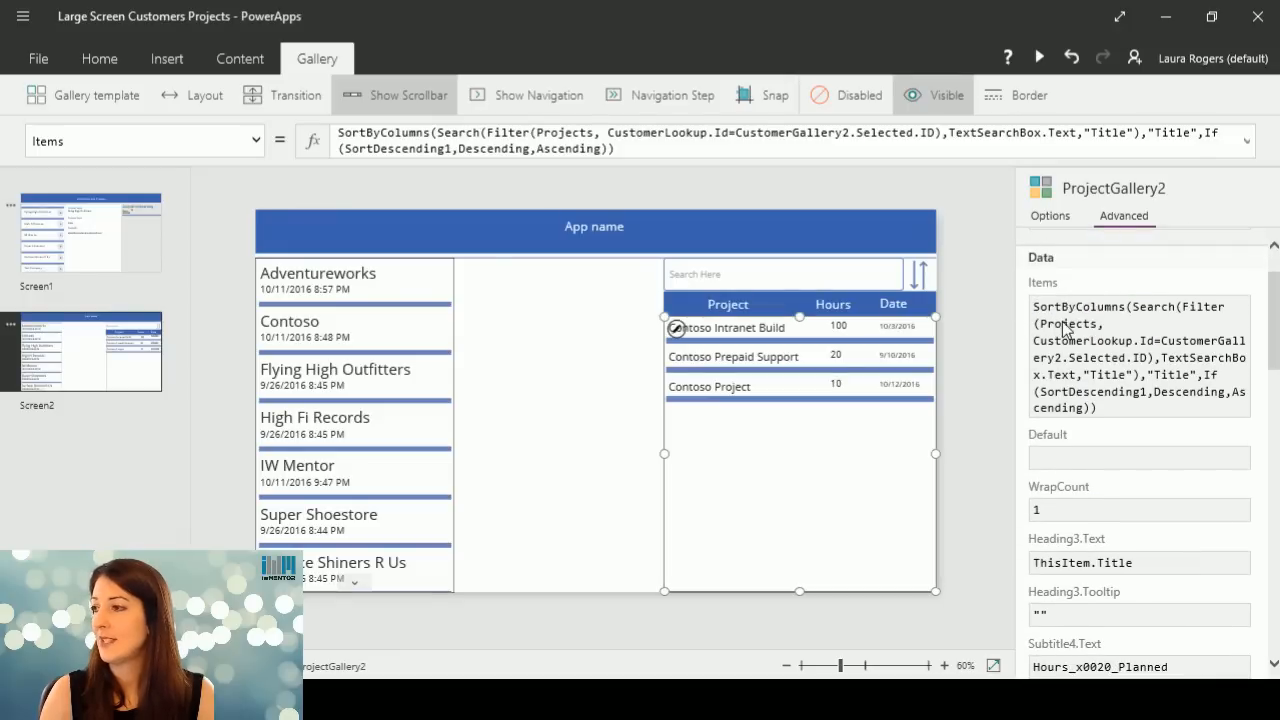